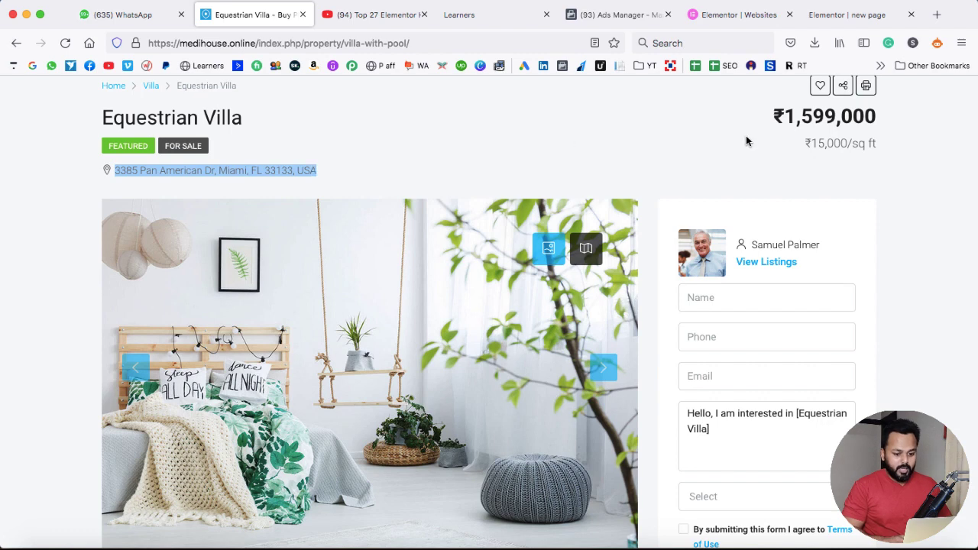
Highlight the villa's price and its 15,000 per-square-foot price, then clear the selection
drag(785, 119, 879, 119)
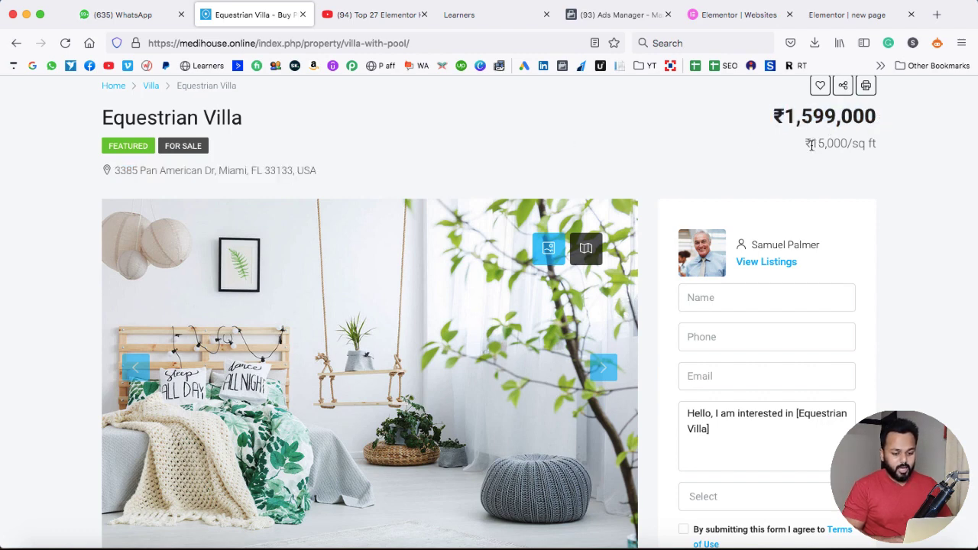
drag(811, 145, 836, 145)
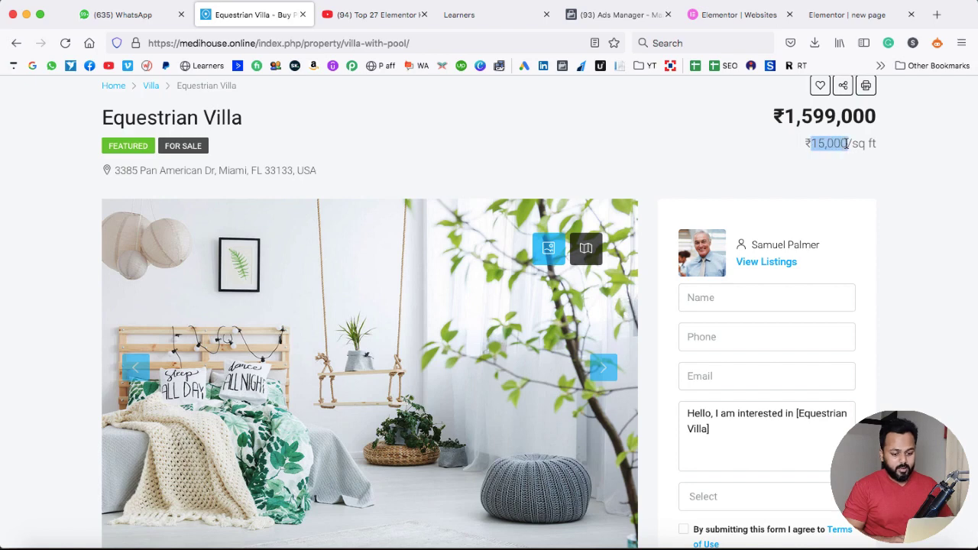
click(831, 148)
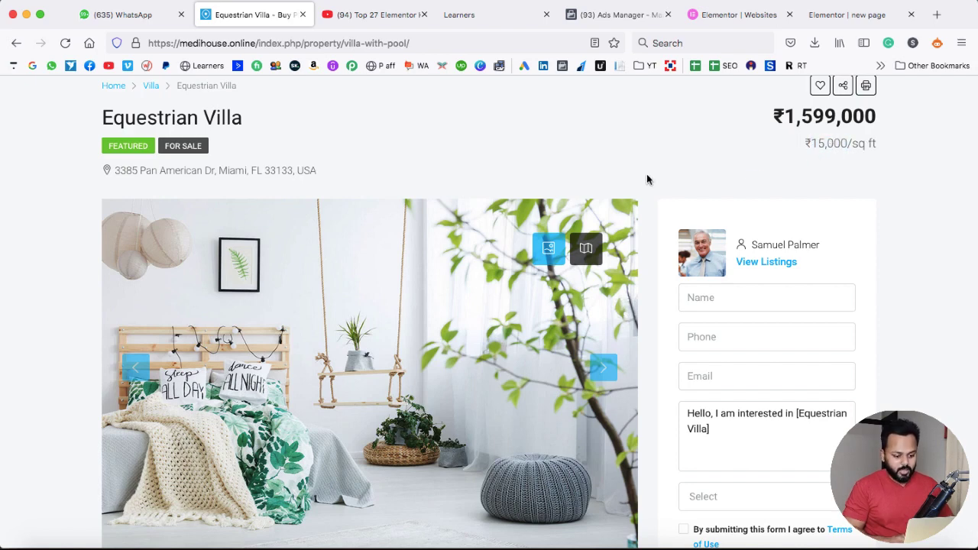
Show the villa's next photo and scroll down through the page
scroll(647, 177, down, 3)
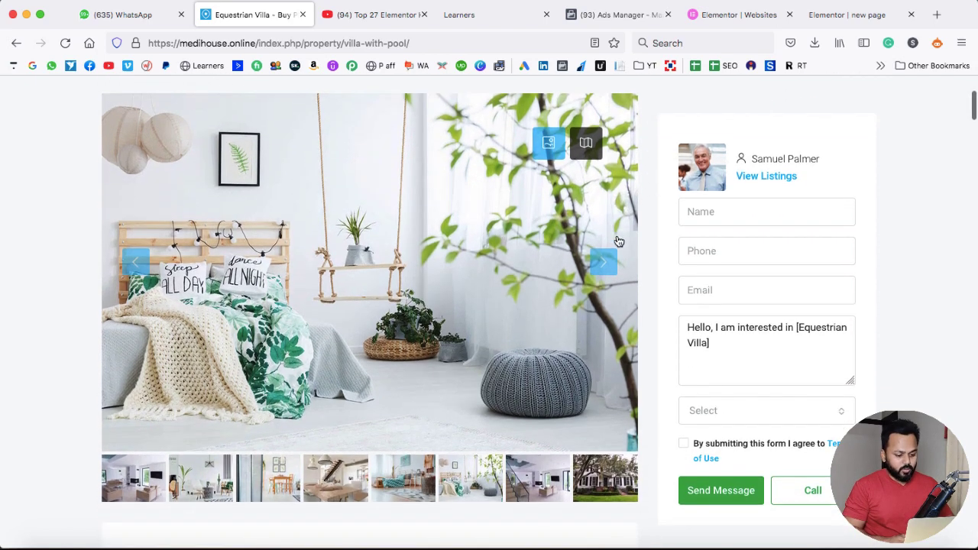
click(603, 262)
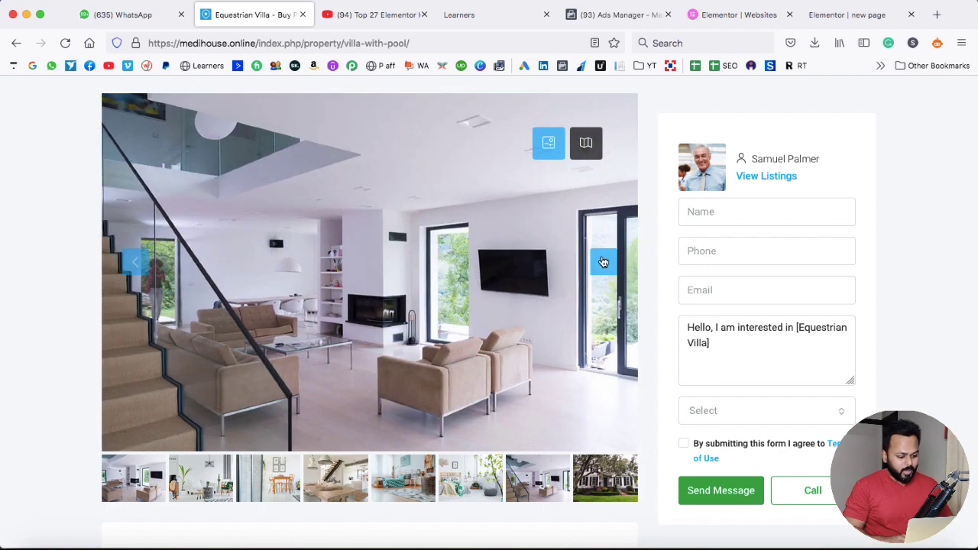
scroll(602, 262, down, 5)
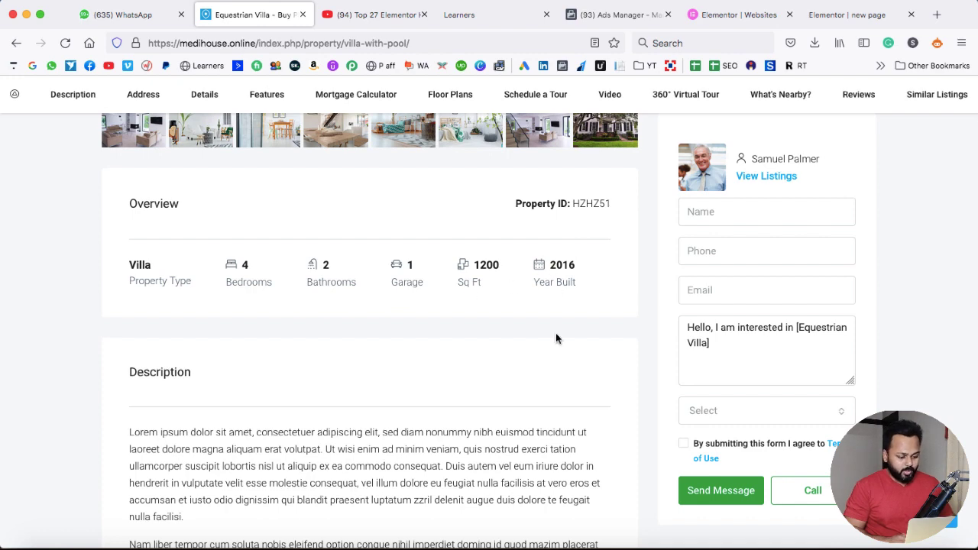
scroll(556, 336, down, 18)
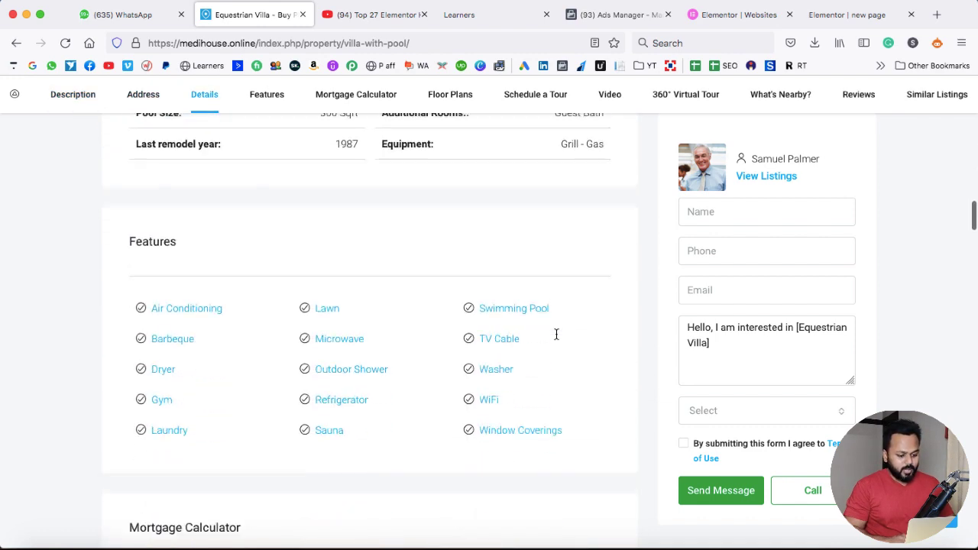
scroll(556, 334, down, 6)
scroll(556, 334, up, 1)
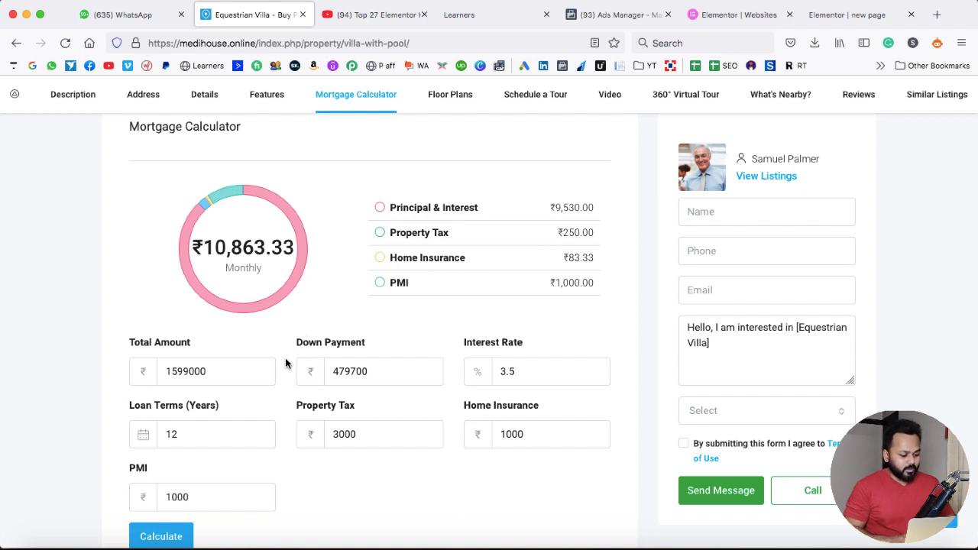
scroll(285, 364, down, 1)
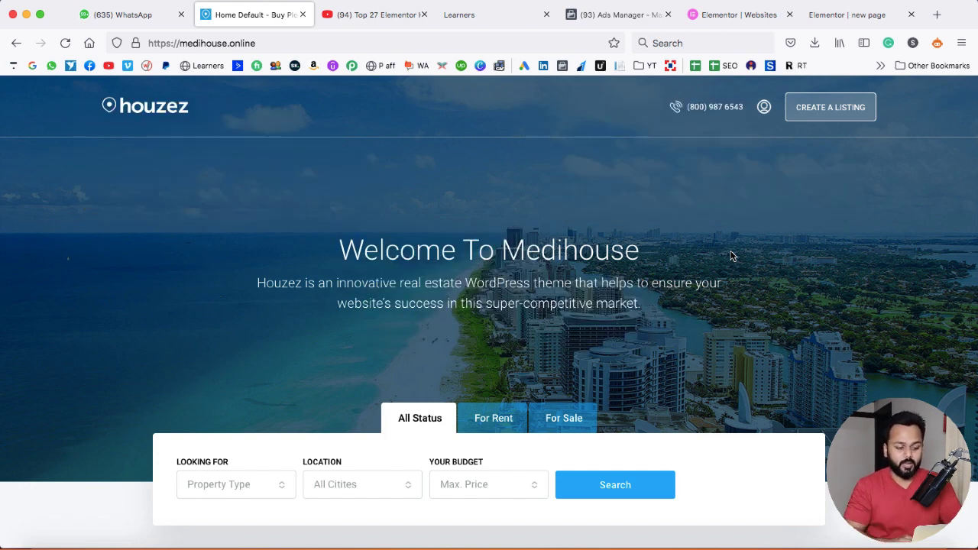
scroll(731, 256, down, 5)
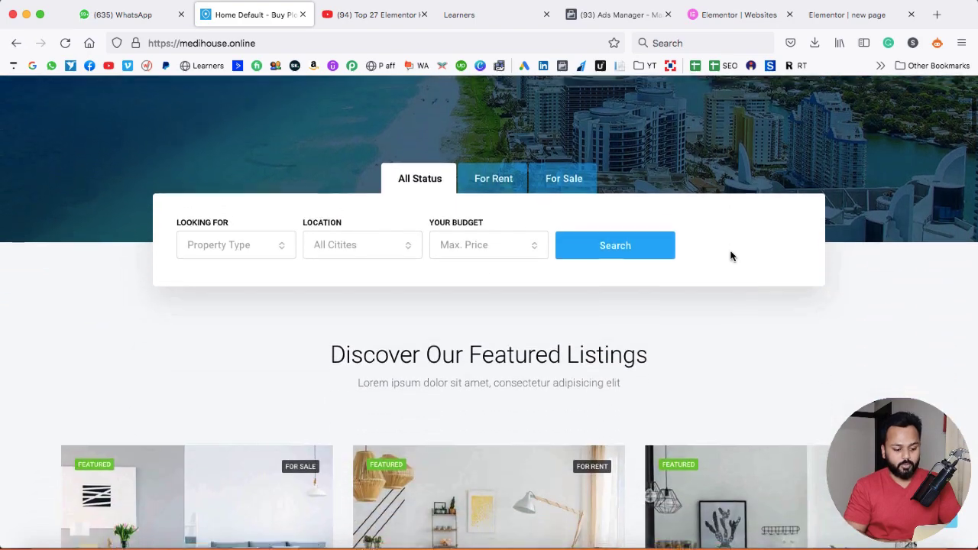
scroll(731, 256, up, 1)
scroll(731, 256, up, 5)
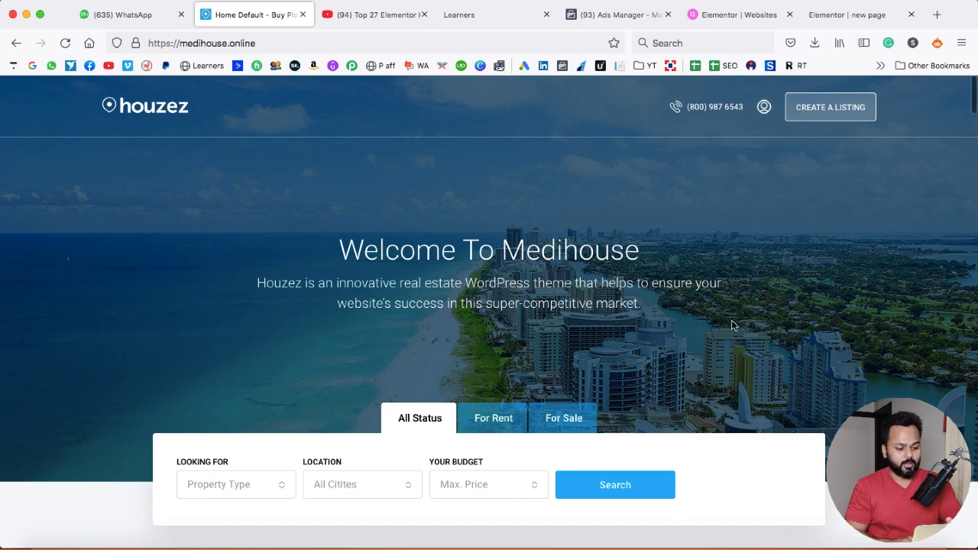
scroll(731, 324, down, 3)
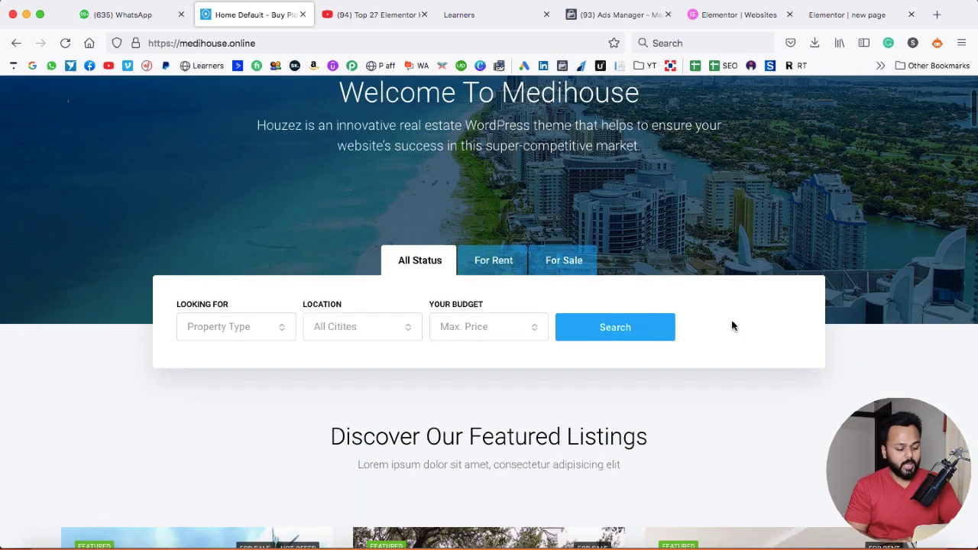
scroll(621, 211, up, 3)
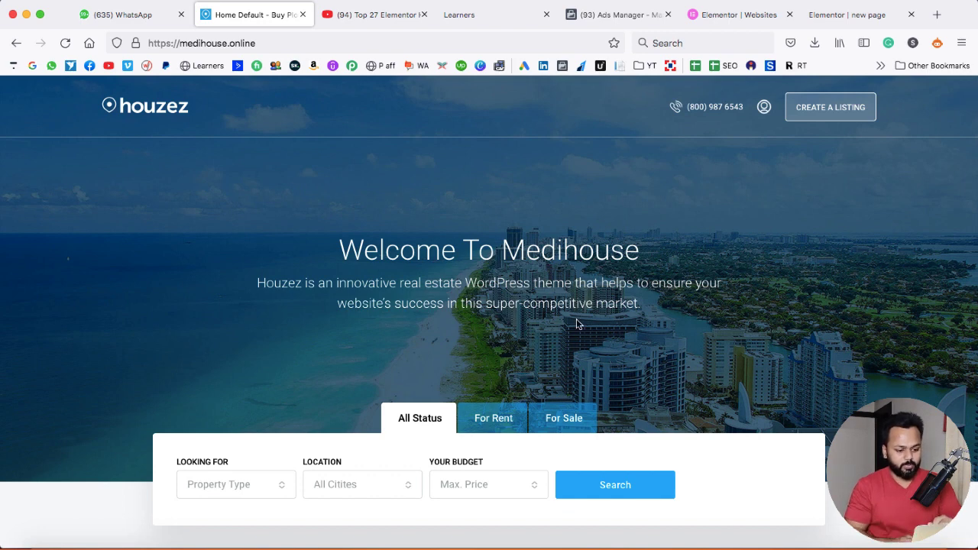
scroll(576, 324, up, 1)
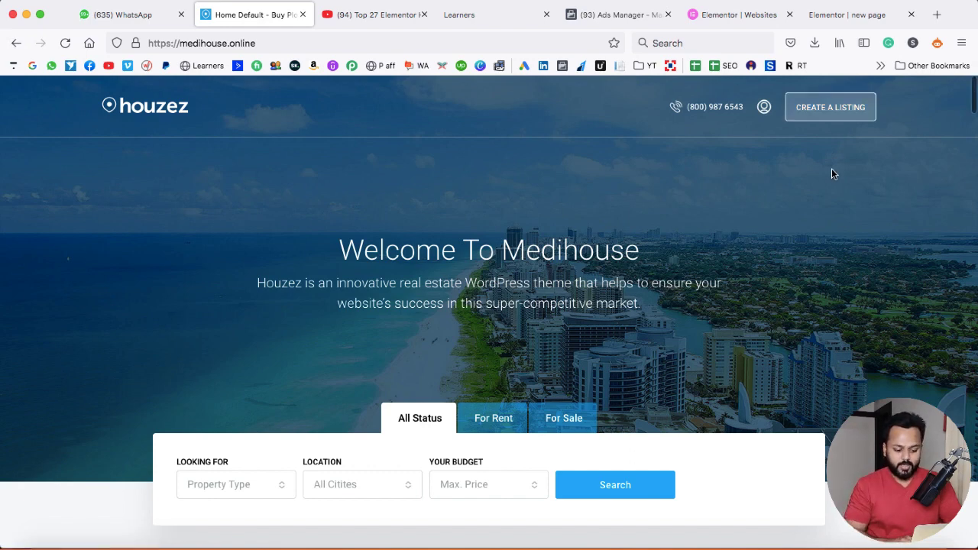
scroll(833, 175, down, 3)
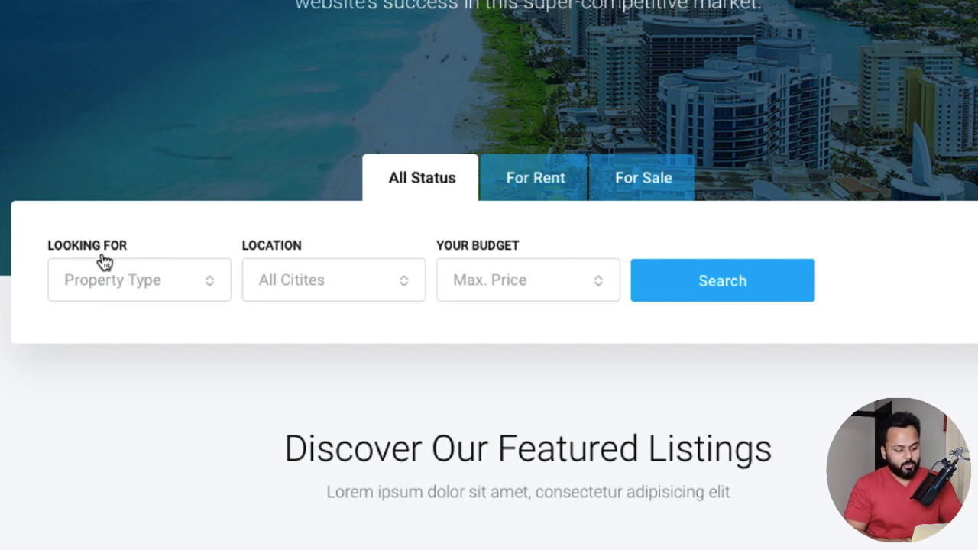
click(135, 280)
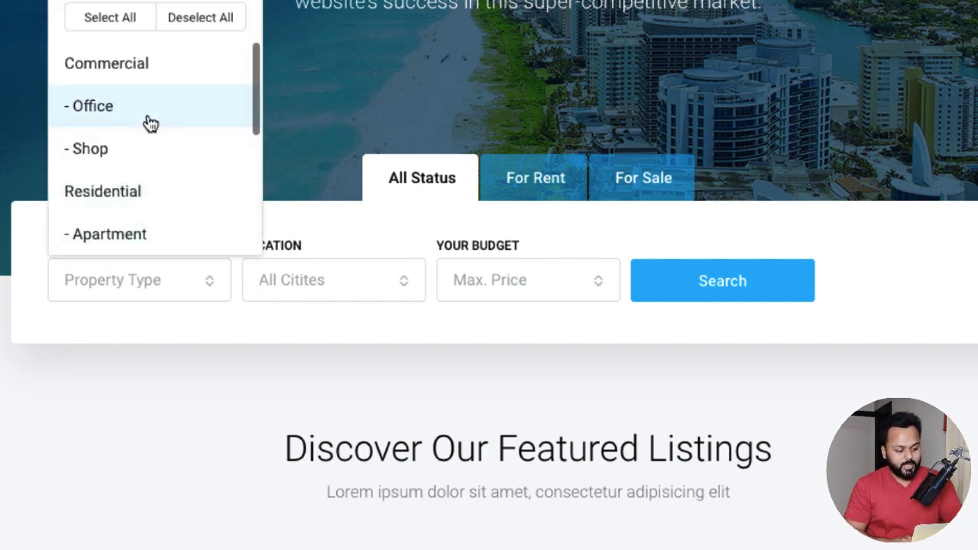
scroll(146, 122, down, 1)
scroll(148, 124, up, 1)
scroll(153, 153, down, 1)
scroll(158, 115, up, 1)
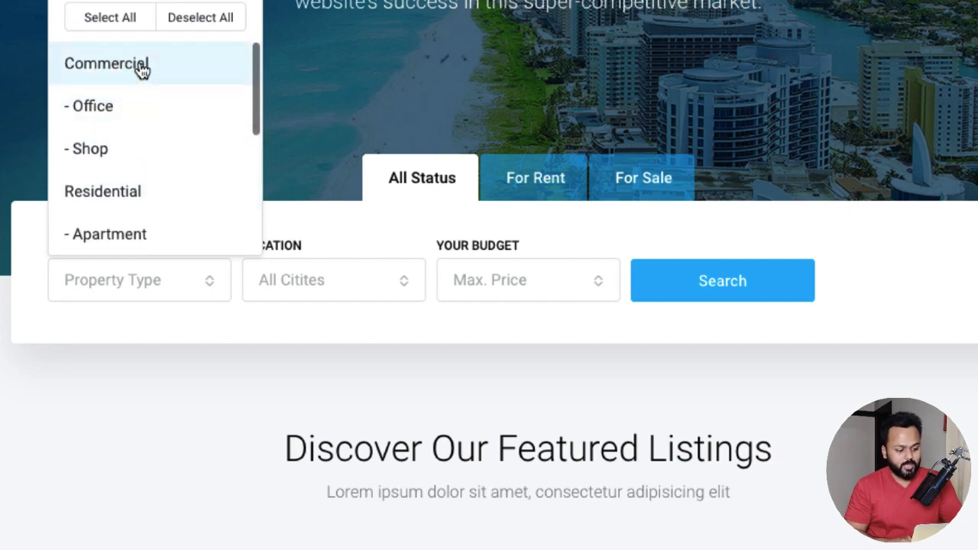
scroll(165, 211, down, 3)
scroll(114, 216, down, 2)
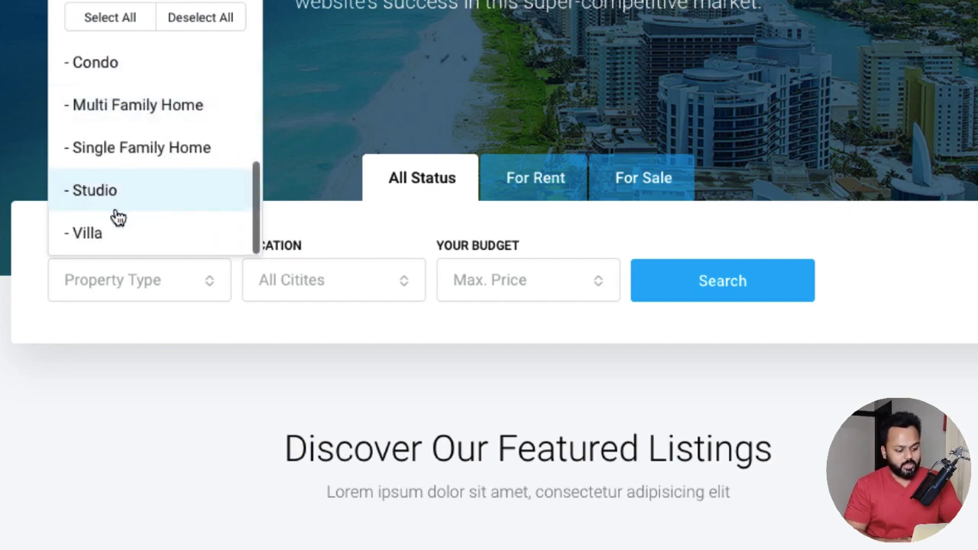
key(Escape)
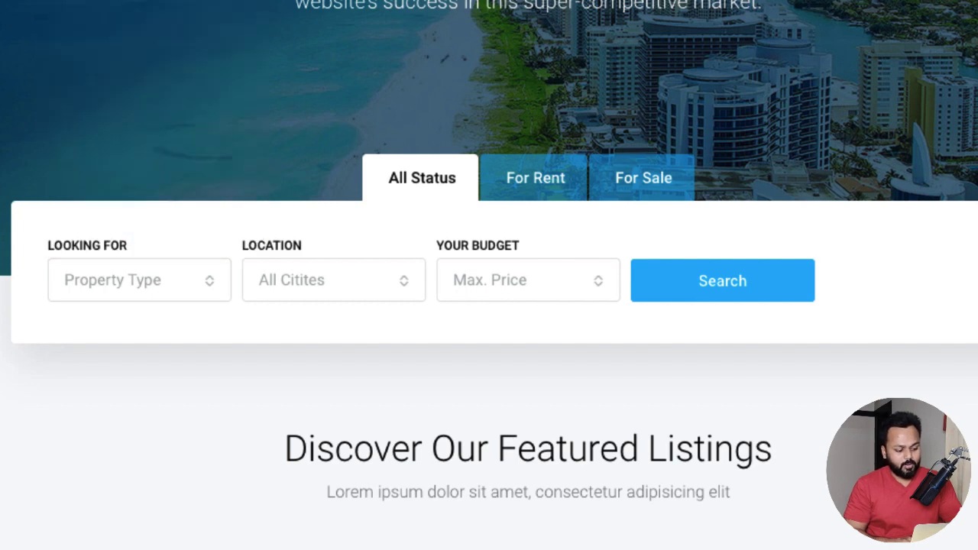
click(340, 284)
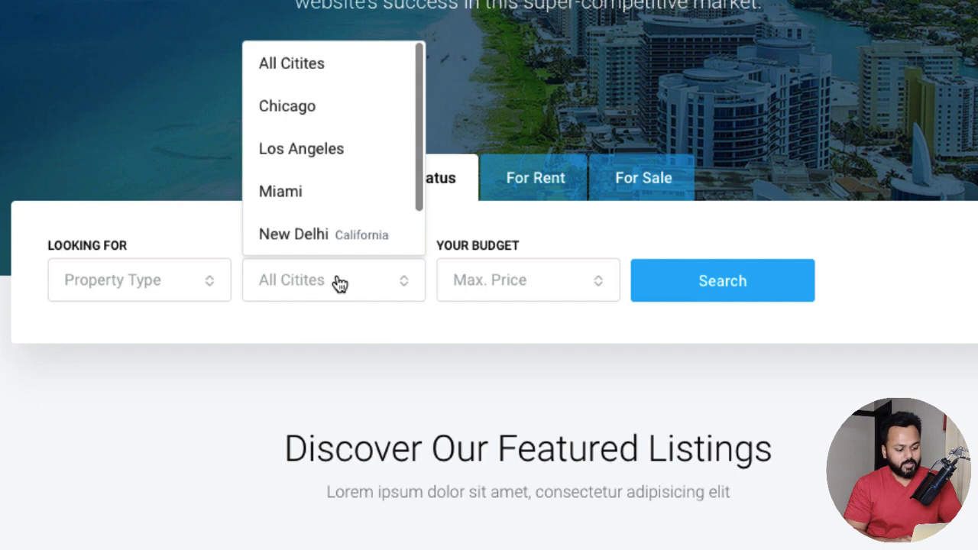
scroll(348, 214, down, 1)
scroll(350, 204, down, 1)
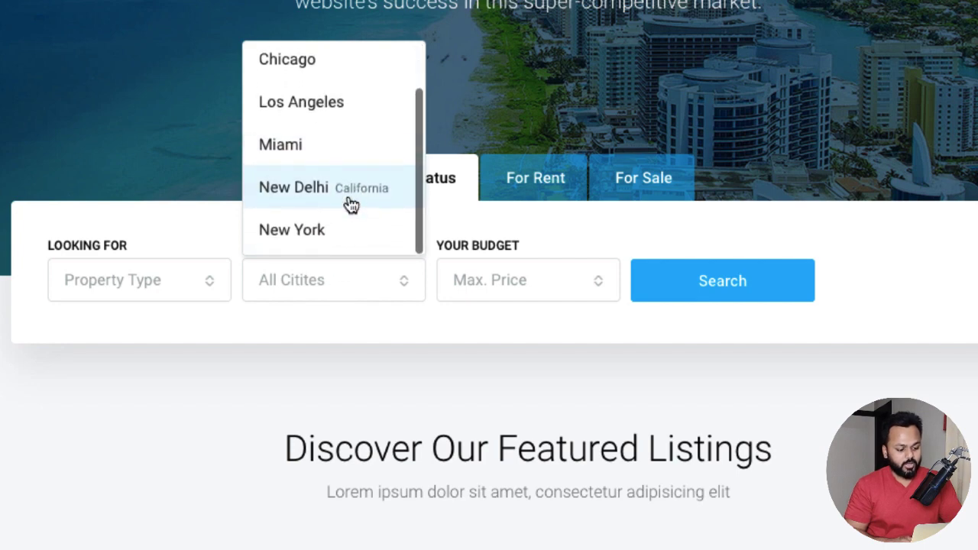
click(490, 112)
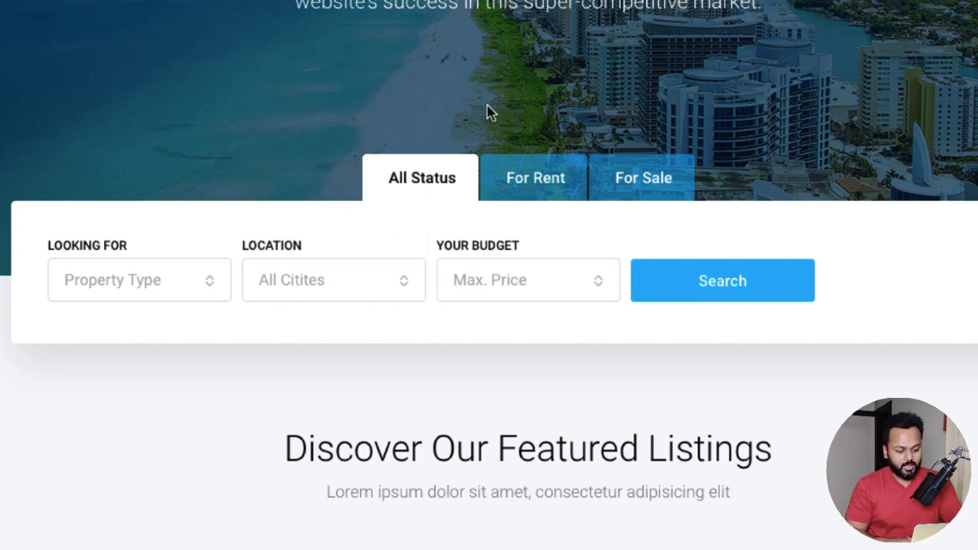
click(555, 291)
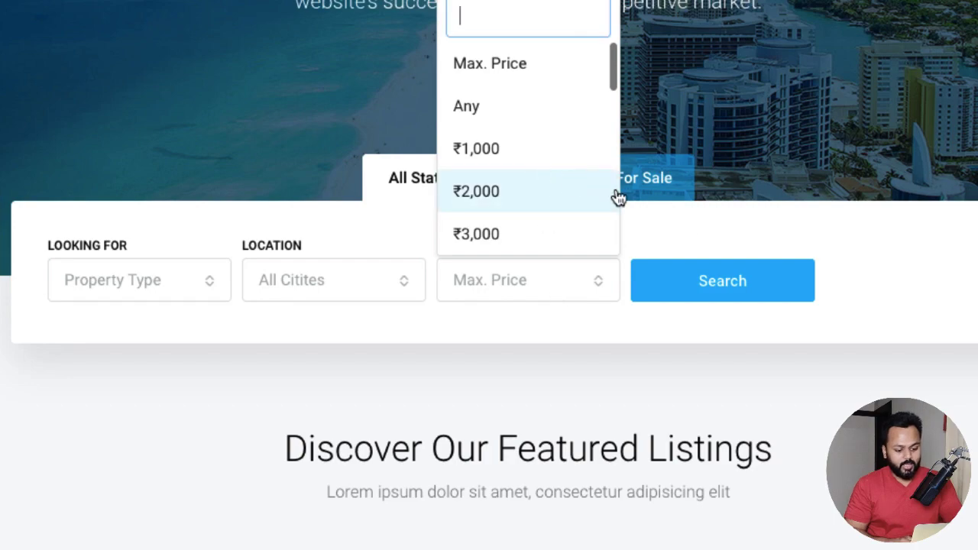
click(699, 216)
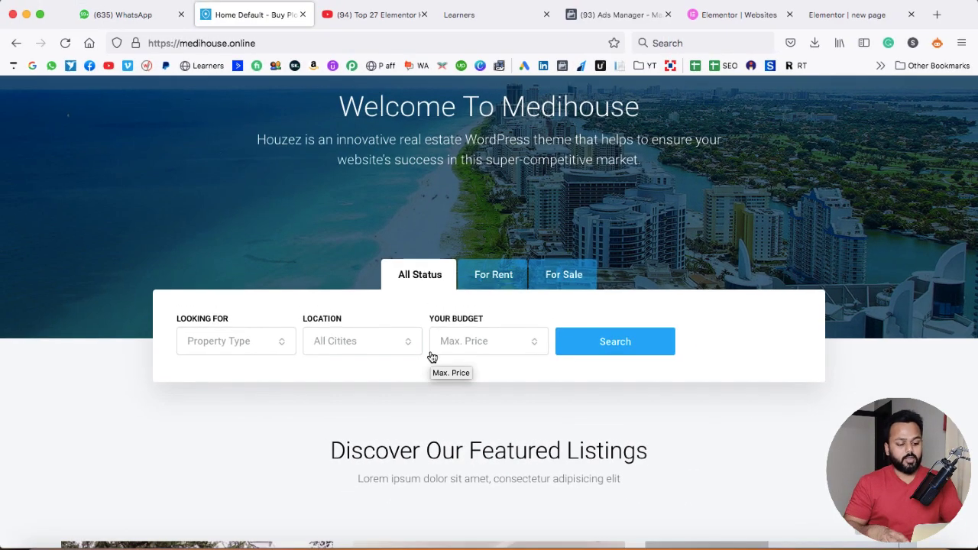
scroll(430, 356, down, 3)
scroll(430, 356, down, 3)
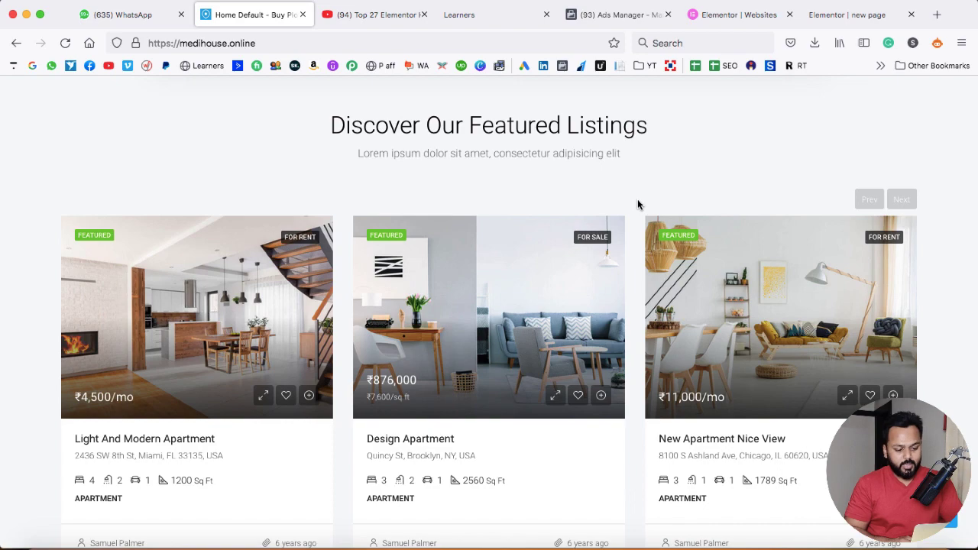
scroll(638, 204, down, 1)
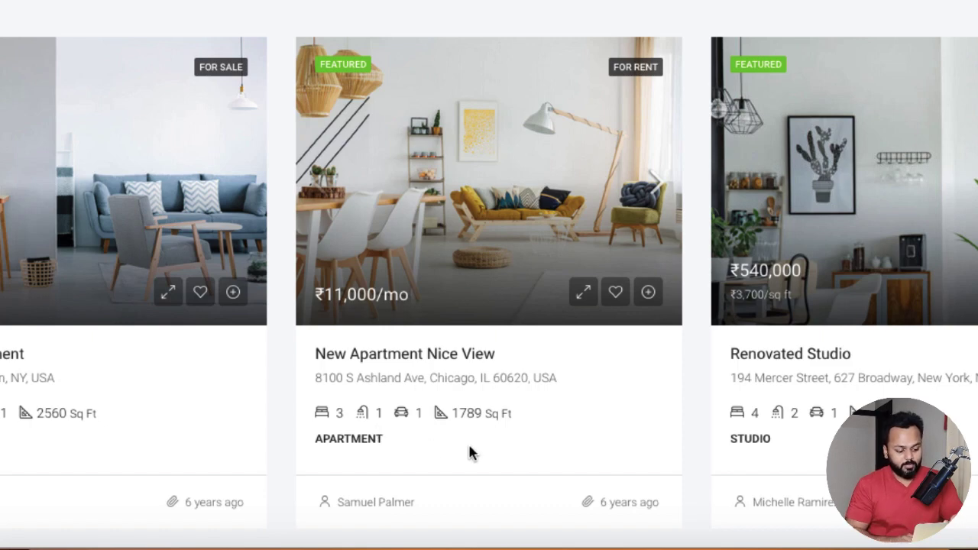
scroll(469, 452, down, 1)
scroll(469, 452, down, 1)
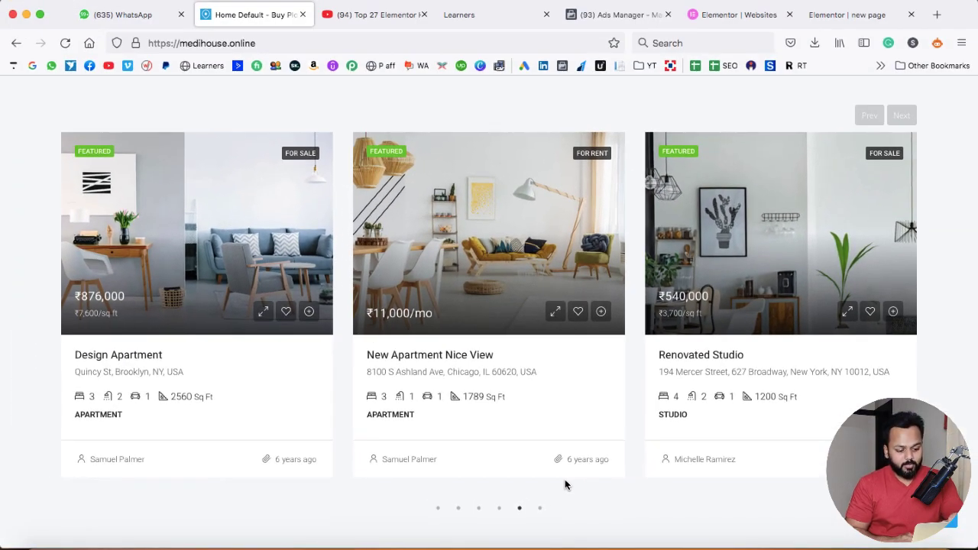
click(557, 314)
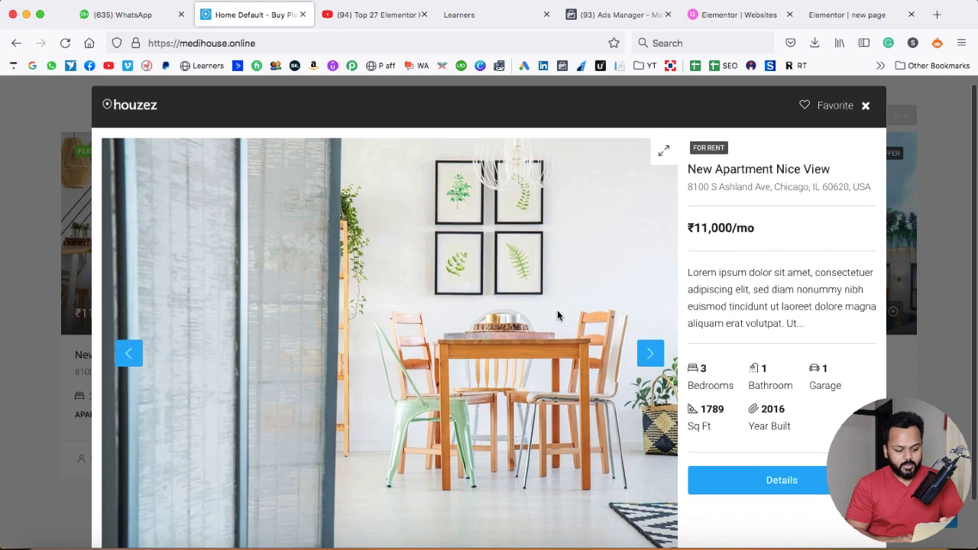
scroll(557, 313, down, 1)
click(647, 335)
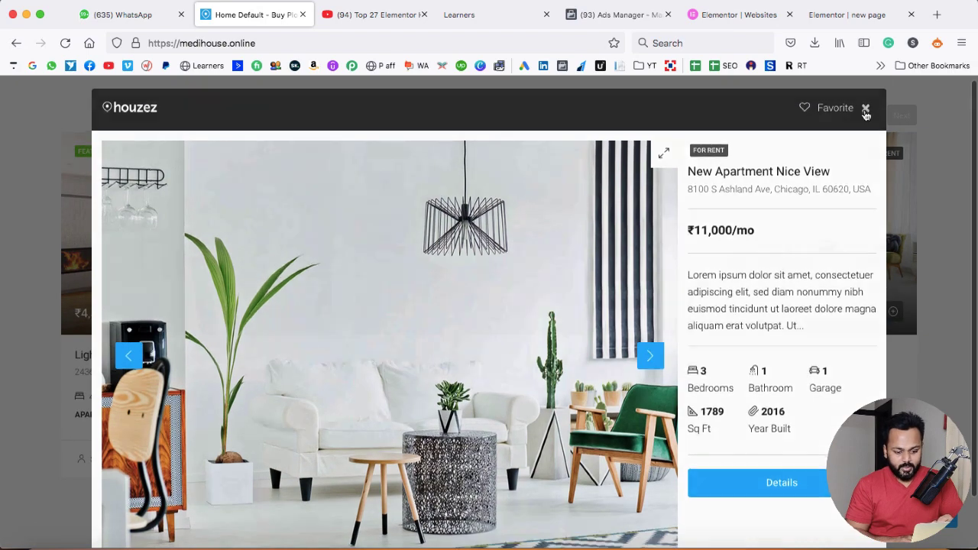
click(865, 81)
scroll(636, 404, down, 10)
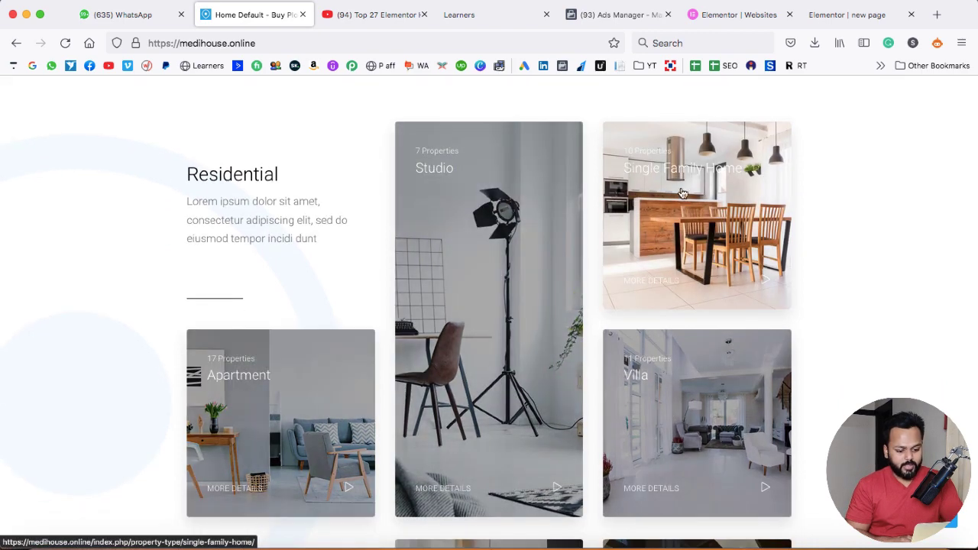
Scroll to the Real Estate Inquiry Form and preview the Inquiry Type choices without changing them
scroll(831, 369, down, 3)
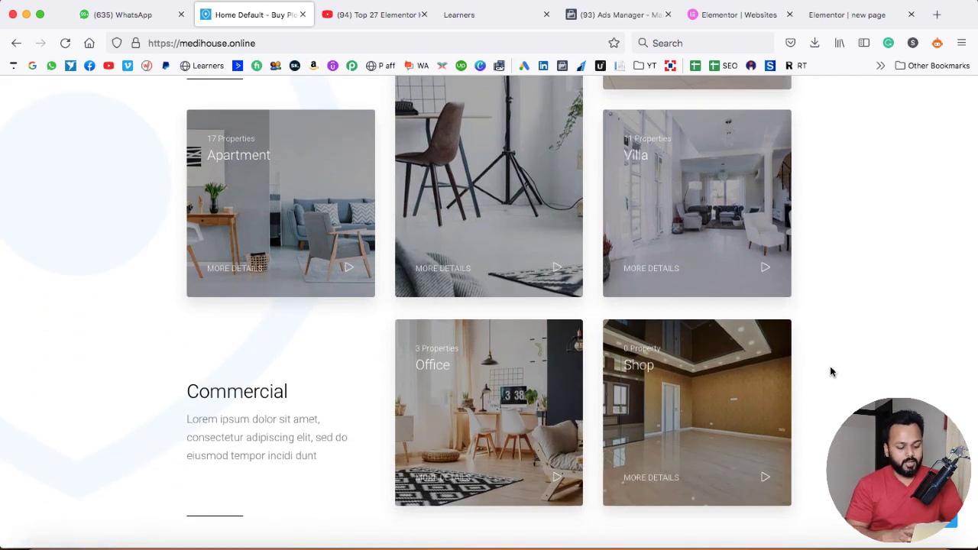
scroll(829, 366, down, 10)
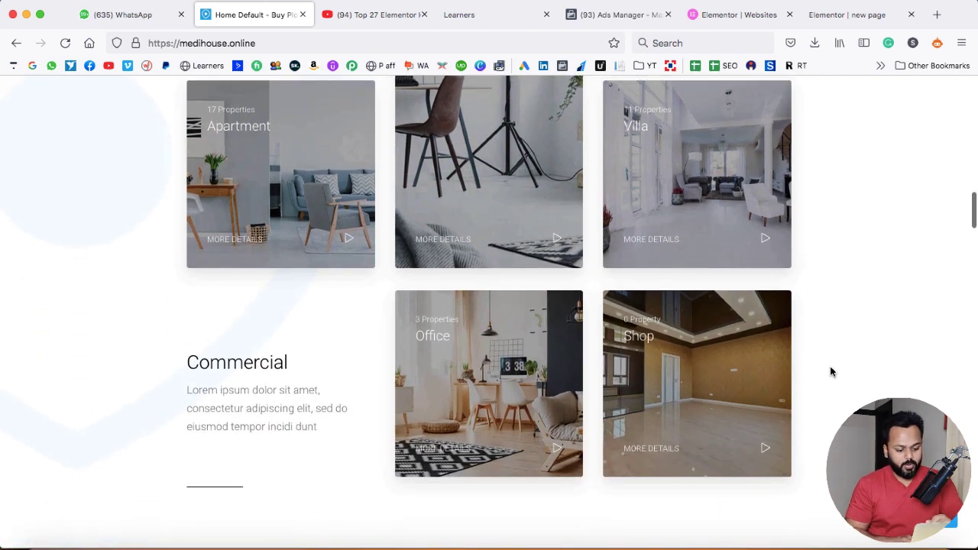
scroll(830, 368, down, 1)
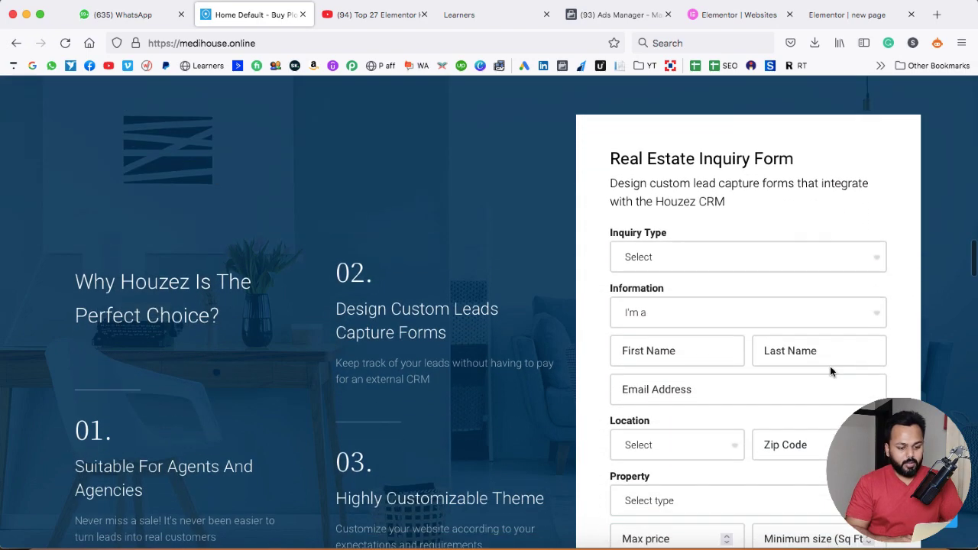
scroll(778, 204, down, 1)
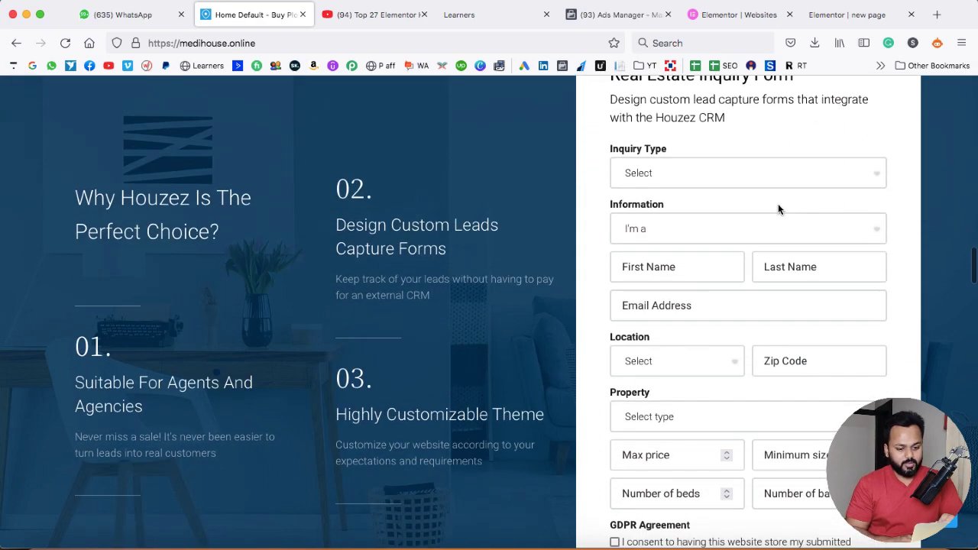
click(777, 179)
click(581, 193)
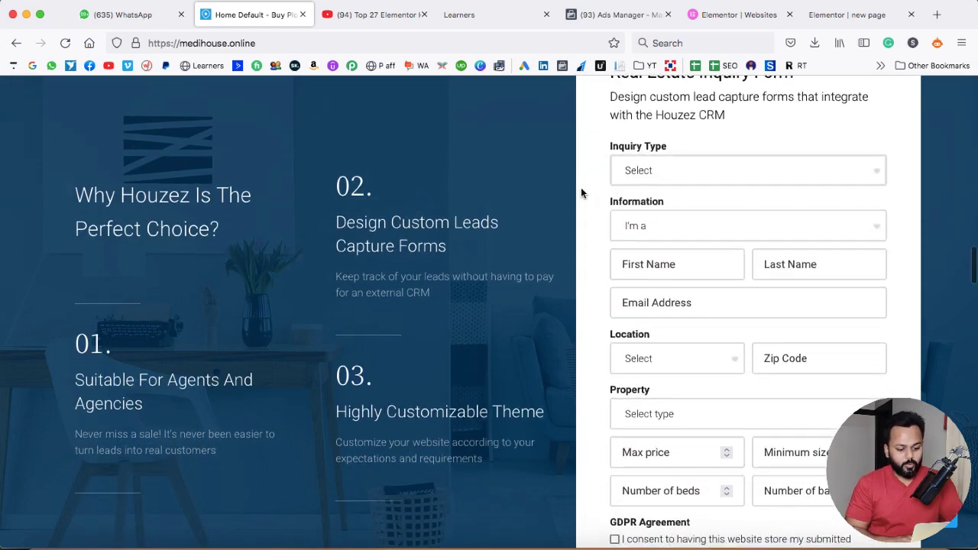
Tick the GDPR Agreement consent box, then scroll on to the finest properties section
scroll(581, 191, down, 5)
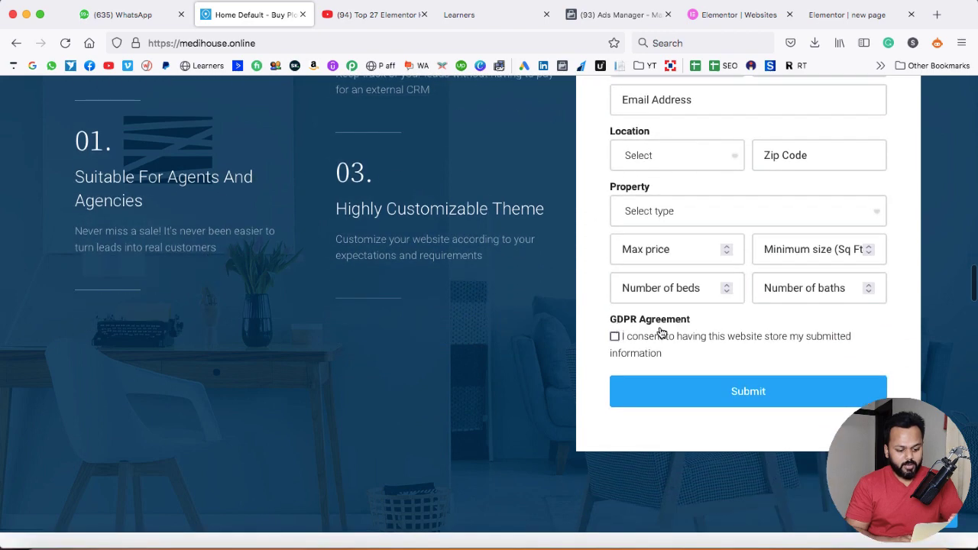
click(615, 337)
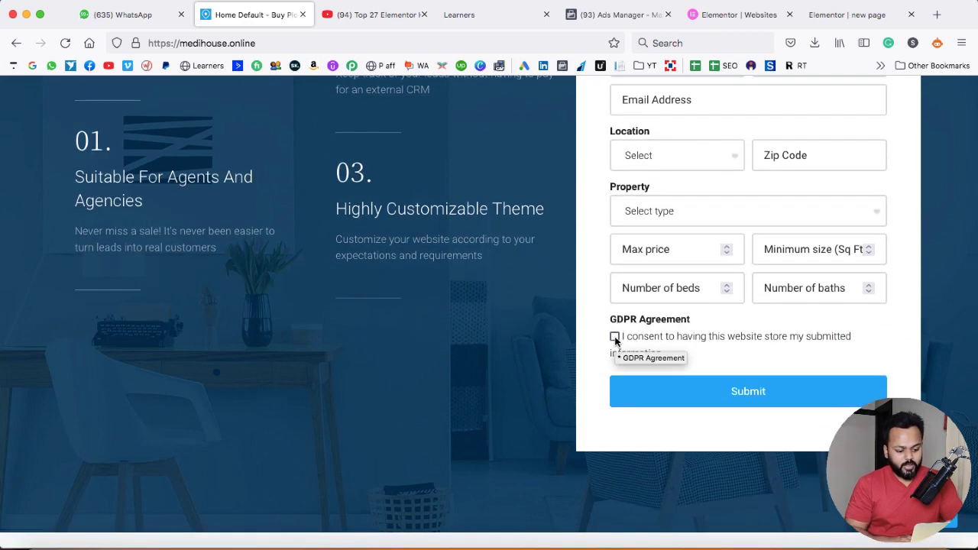
scroll(615, 339, down, 3)
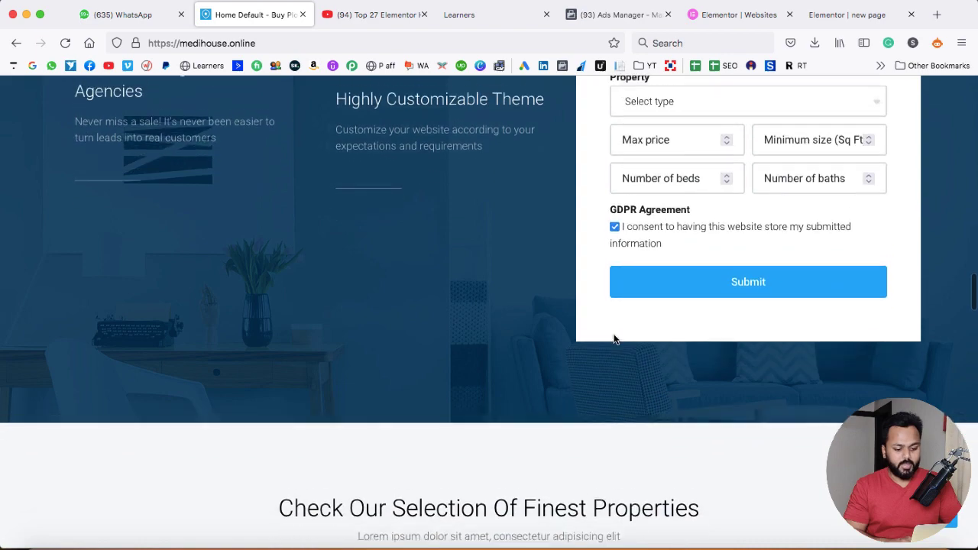
scroll(615, 339, up, 5)
scroll(615, 340, up, 10)
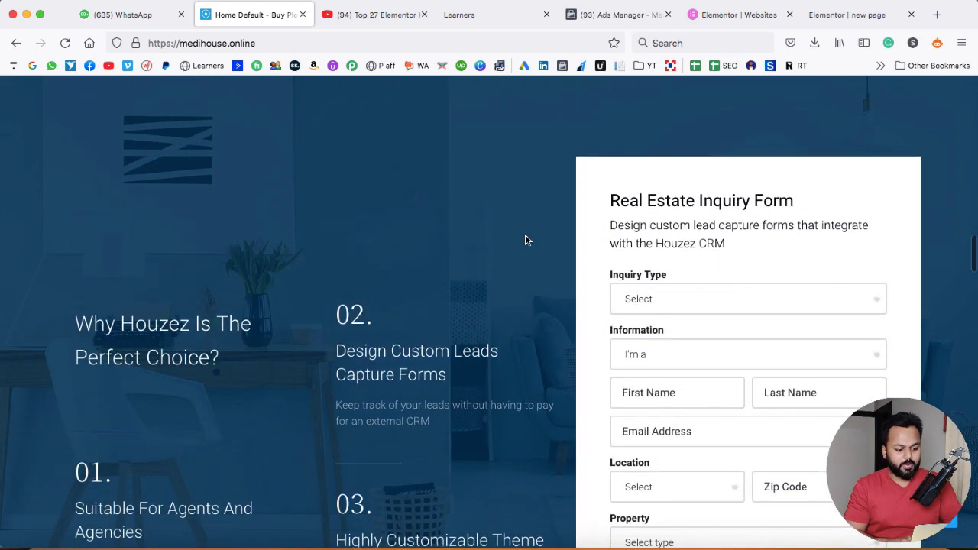
scroll(524, 240, down, 15)
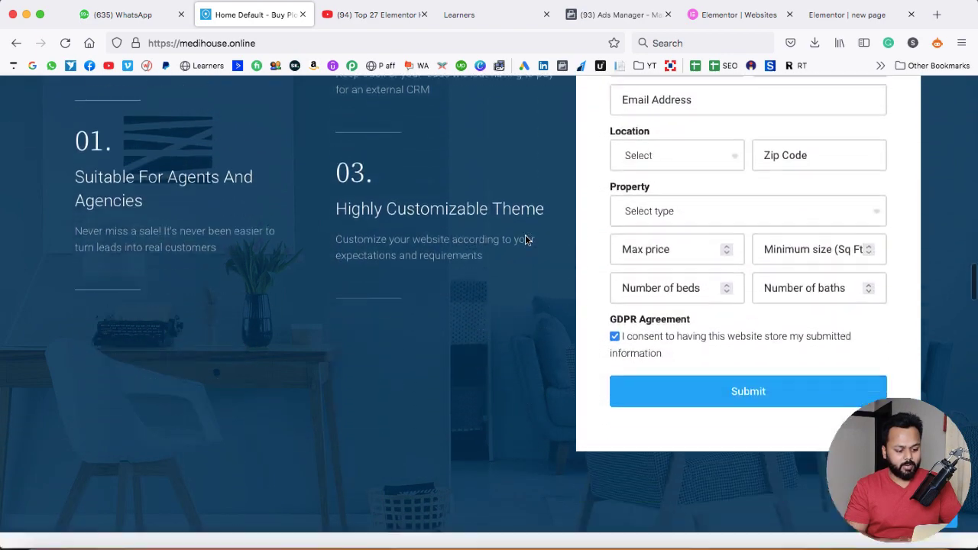
scroll(525, 240, down, 7)
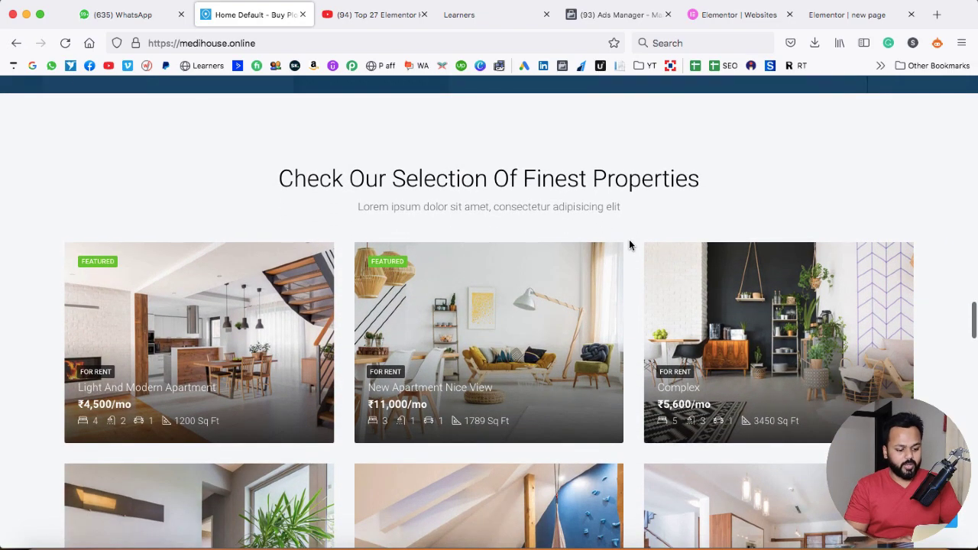
Scroll to the footer and back up, then open the New Apartment Nice View property card
scroll(629, 245, down, 3)
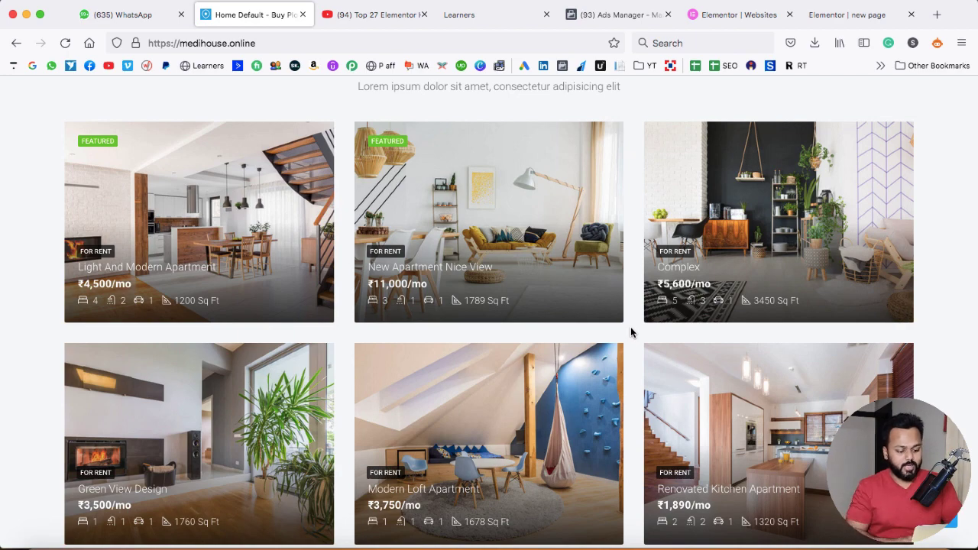
scroll(631, 332, down, 8)
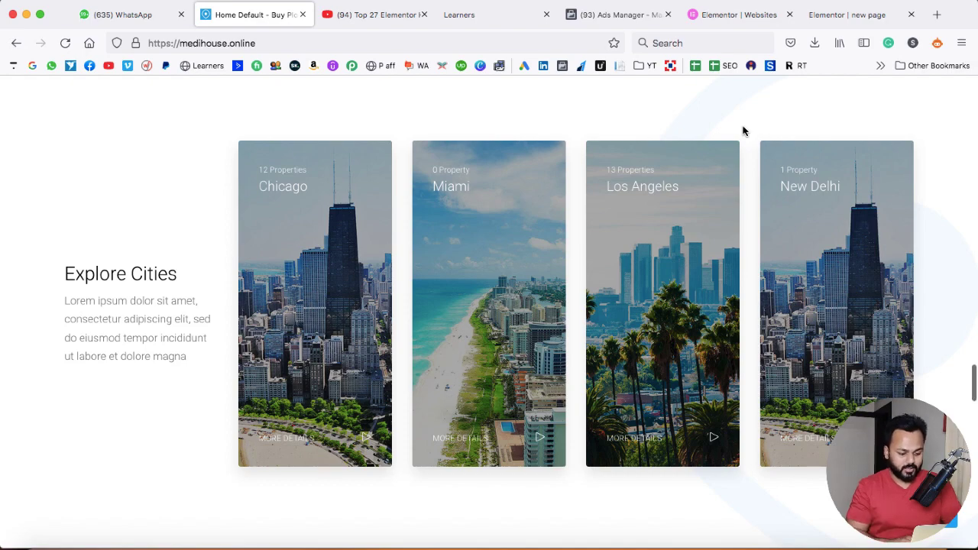
scroll(743, 131, down, 8)
scroll(743, 131, down, 2)
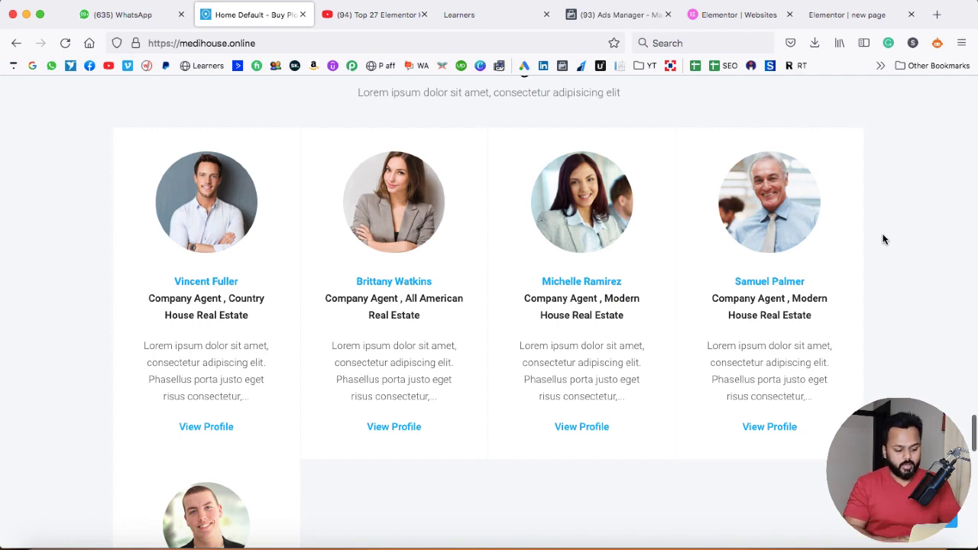
scroll(884, 240, down, 10)
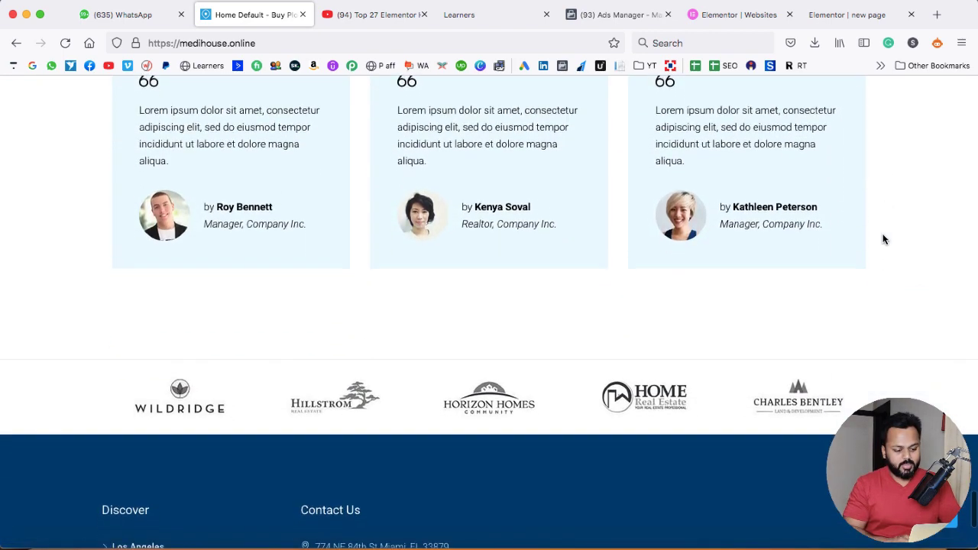
scroll(883, 240, up, 2)
scroll(884, 240, down, 5)
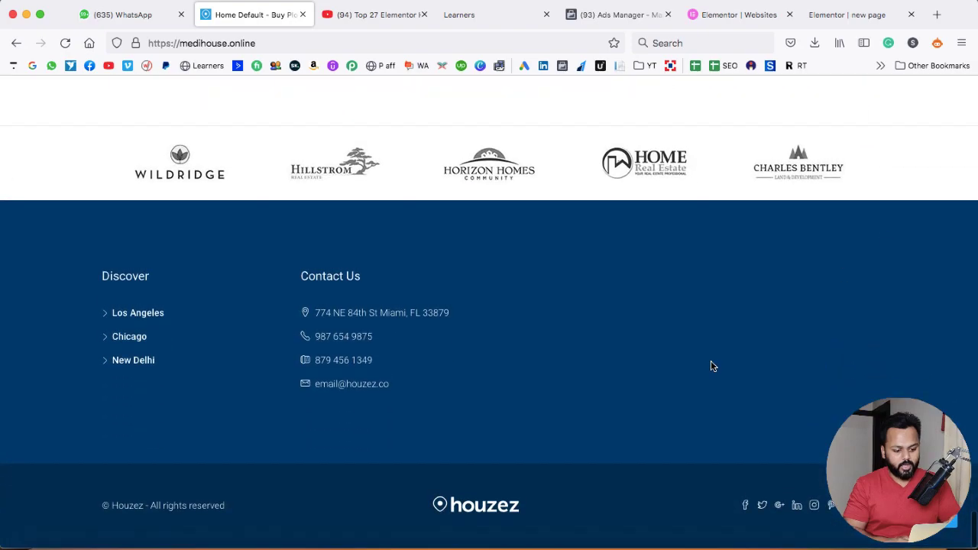
scroll(711, 365, up, 15)
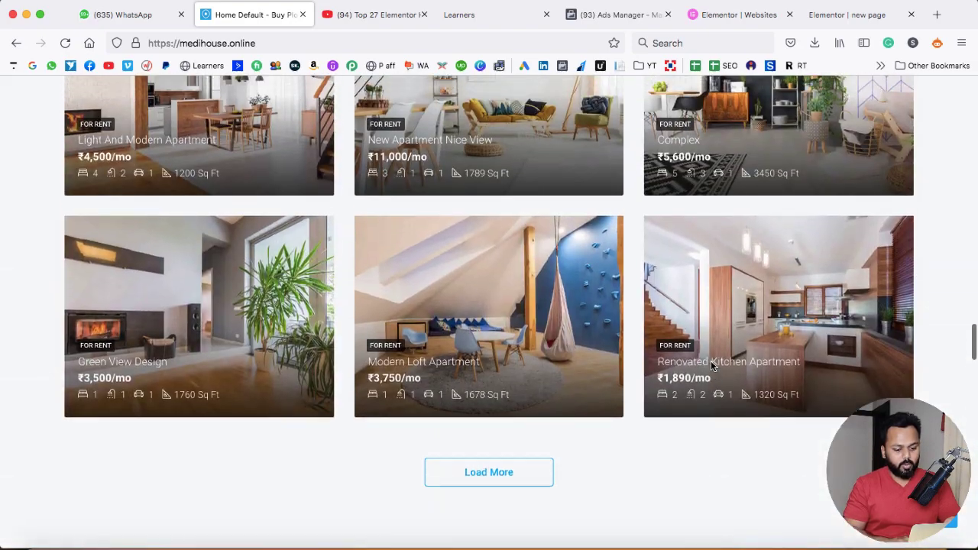
scroll(710, 361, up, 3)
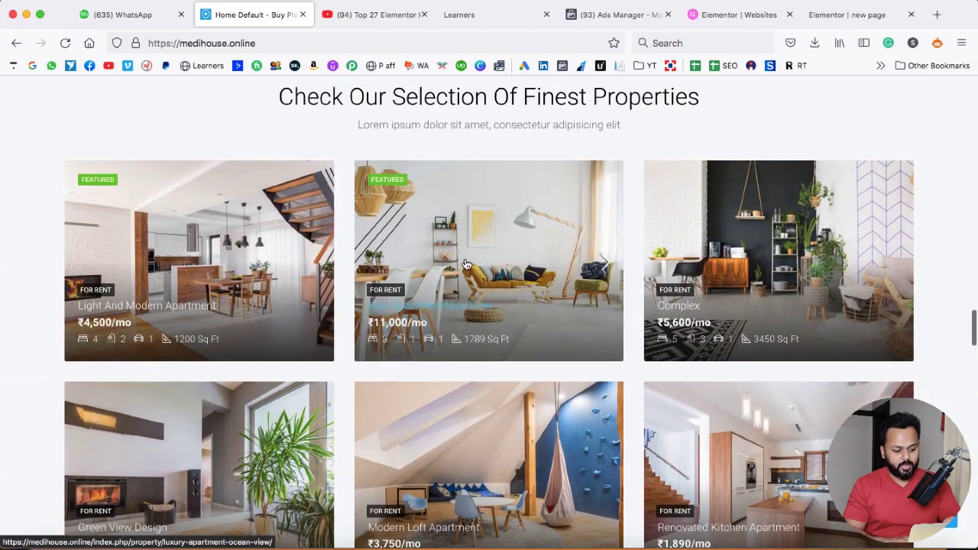
click(464, 263)
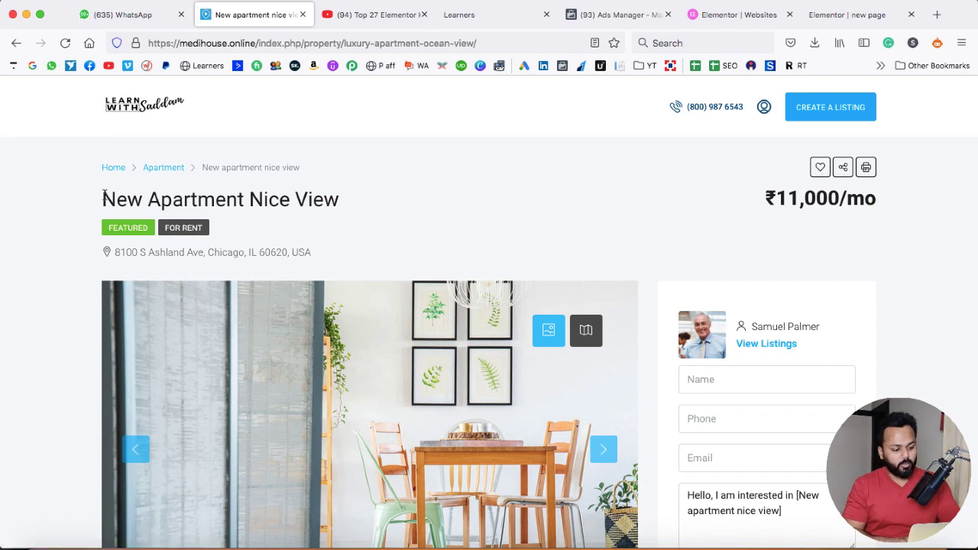
Highlight the listing's title, street address and ₹11,000/mo rental price in turn
drag(102, 197, 336, 200)
click(272, 230)
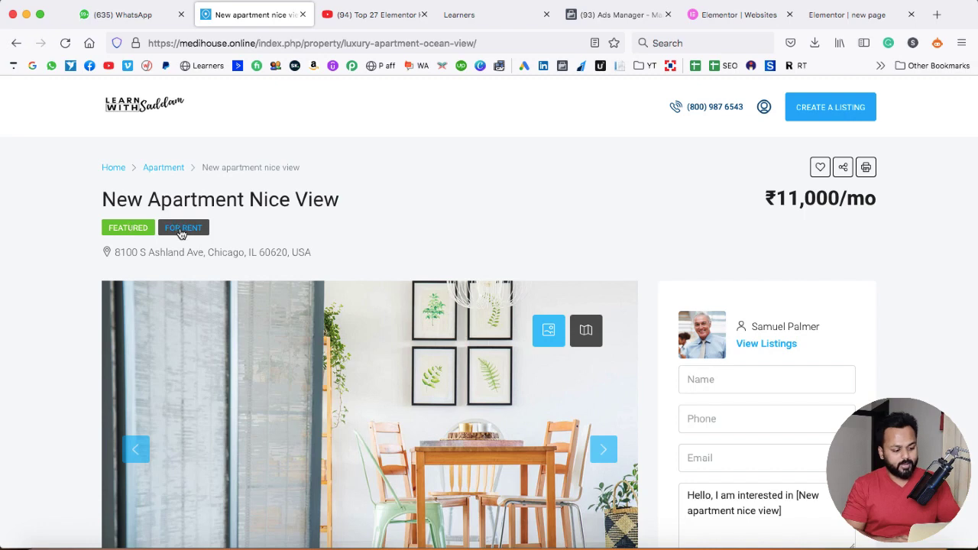
drag(114, 252, 308, 252)
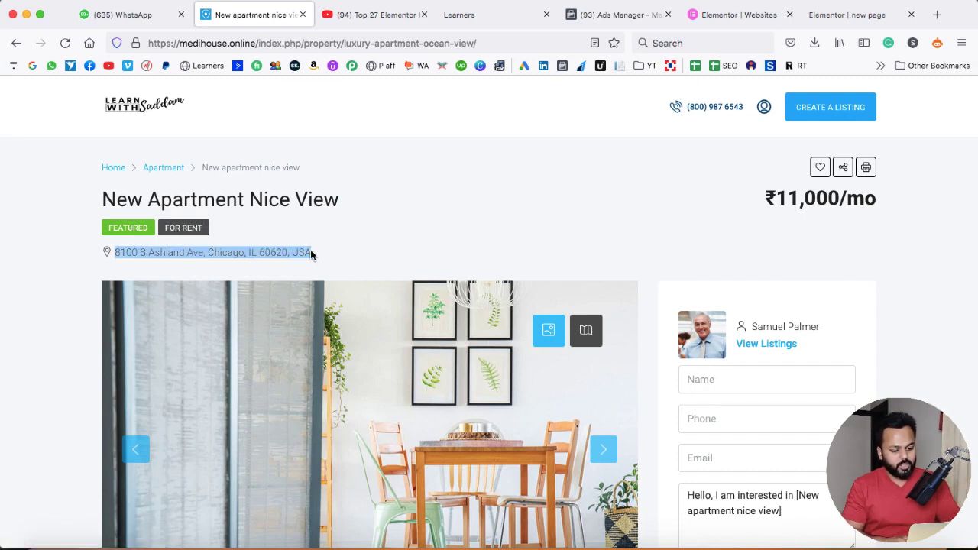
click(333, 254)
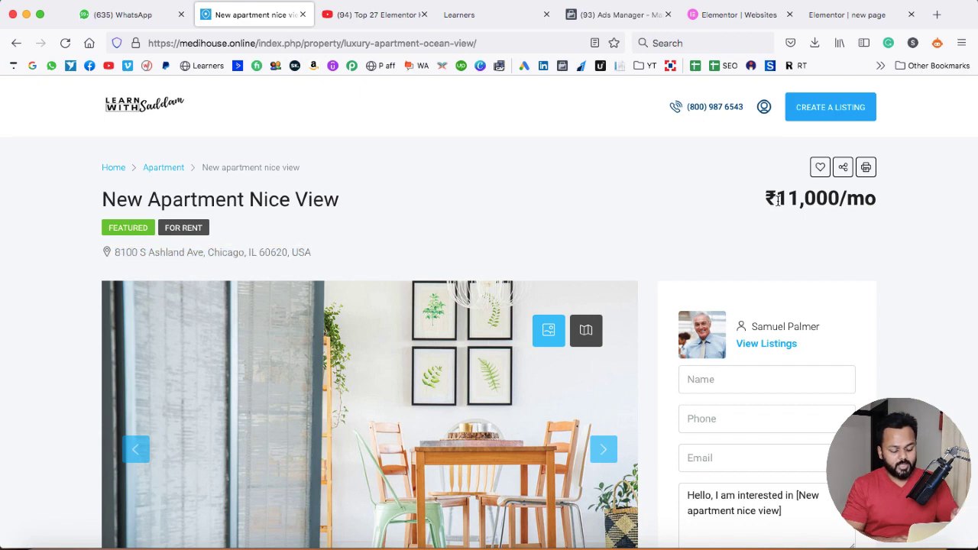
drag(777, 200, 873, 196)
click(628, 240)
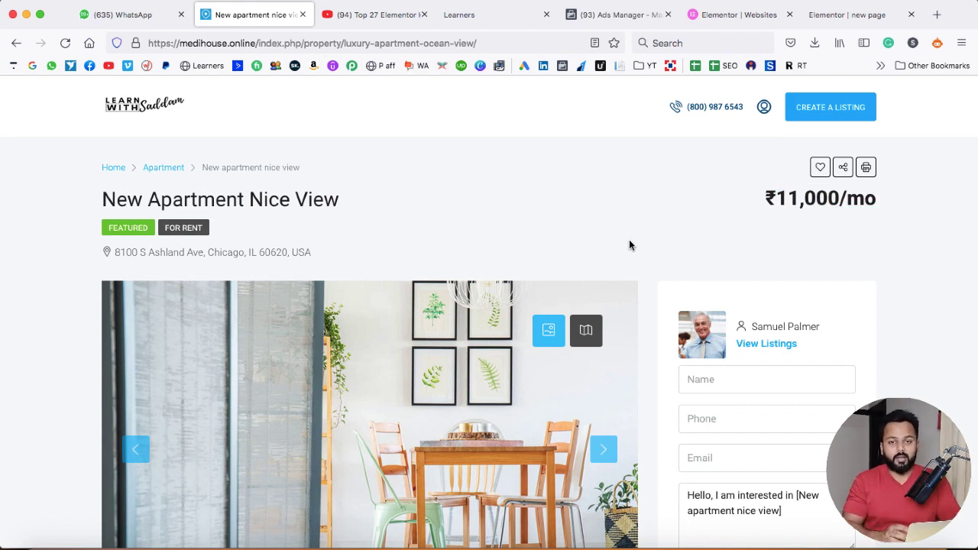
Advance the photo gallery four images to the living room with the staircase
scroll(637, 288, down, 3)
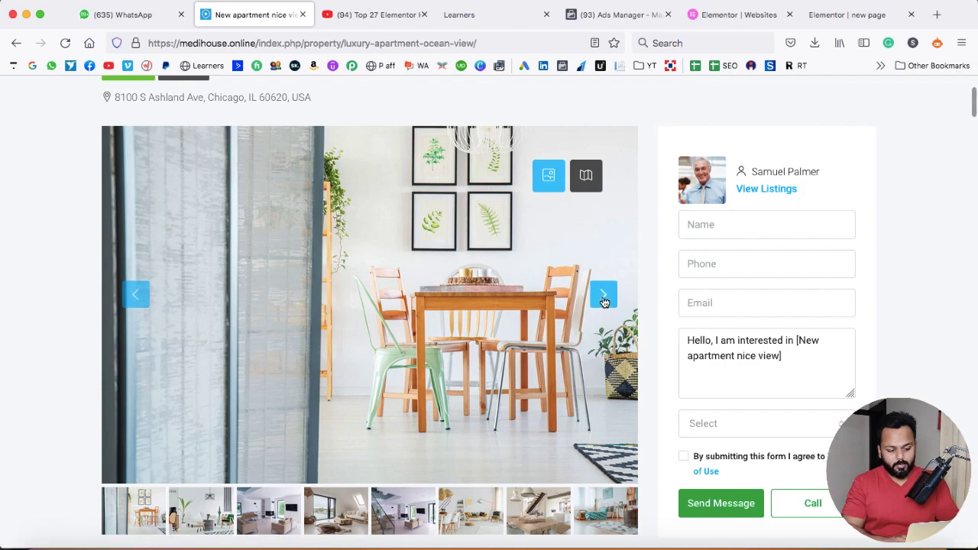
click(604, 297)
click(604, 296)
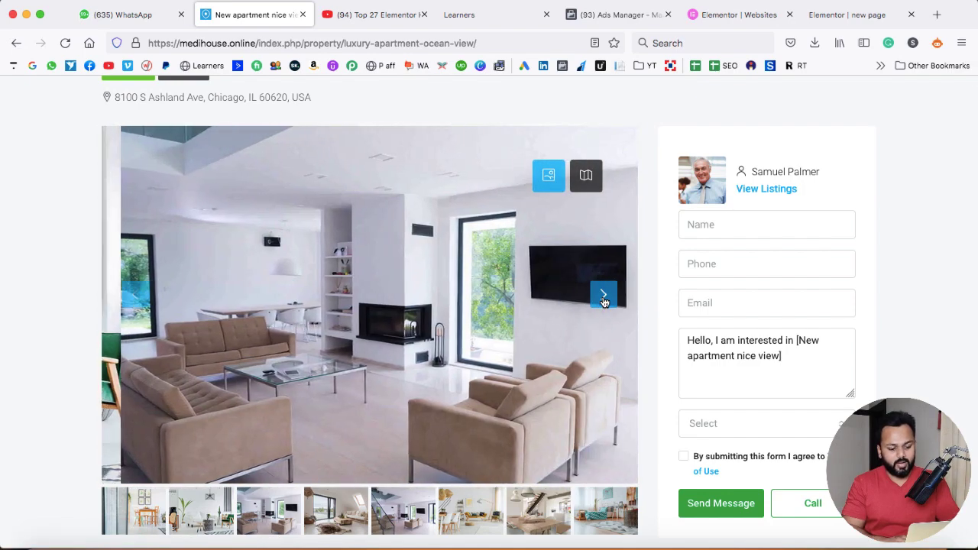
click(604, 298)
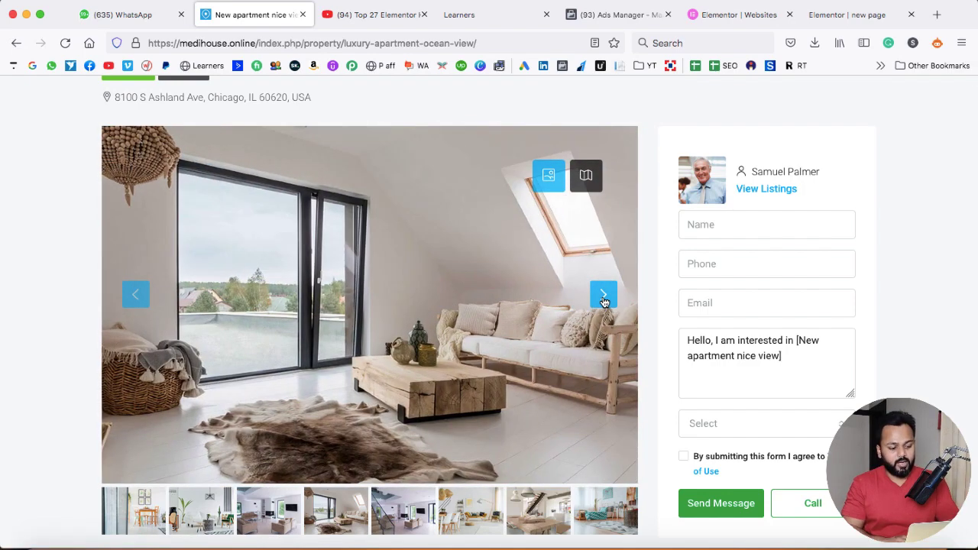
click(604, 298)
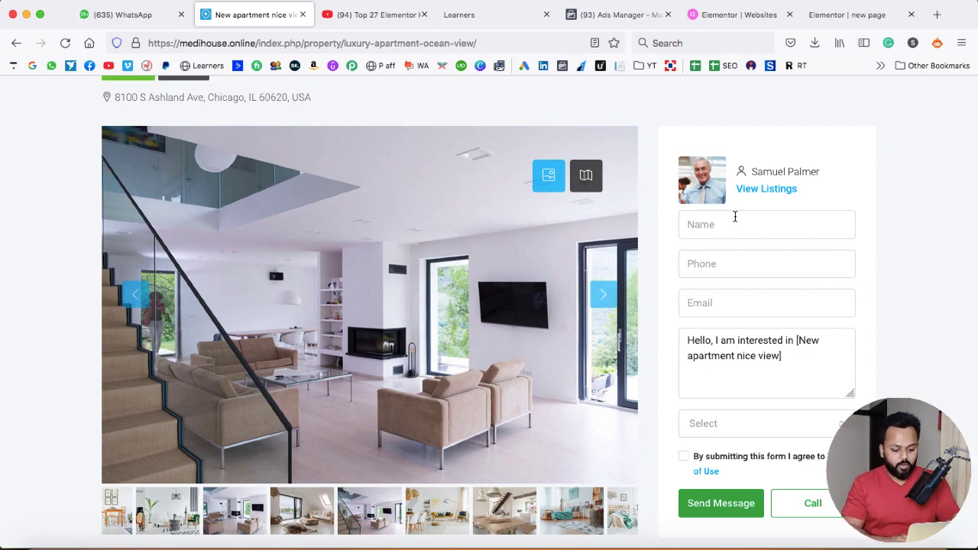
Highlight the Apartment property type and the bedroom, bathroom and garage counts
scroll(664, 331, down, 5)
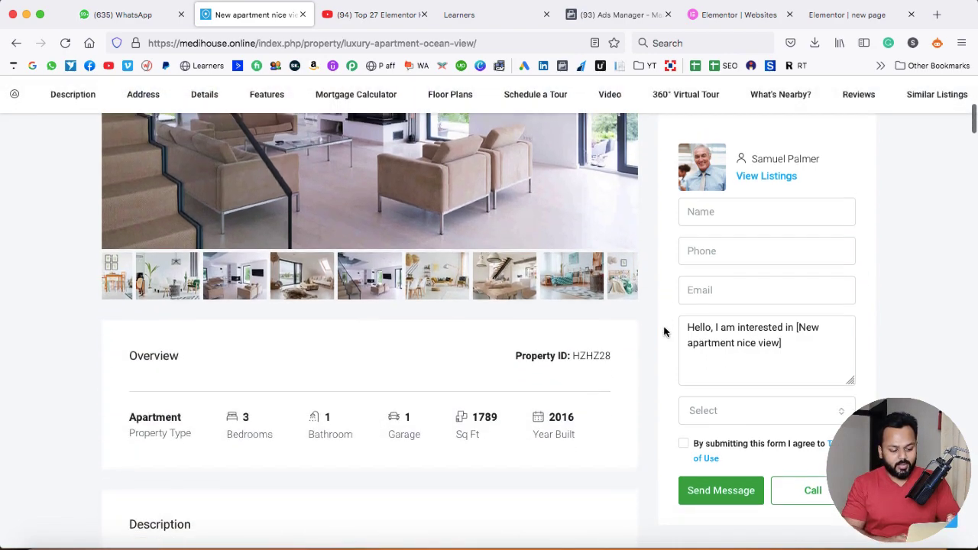
scroll(664, 332, down, 1)
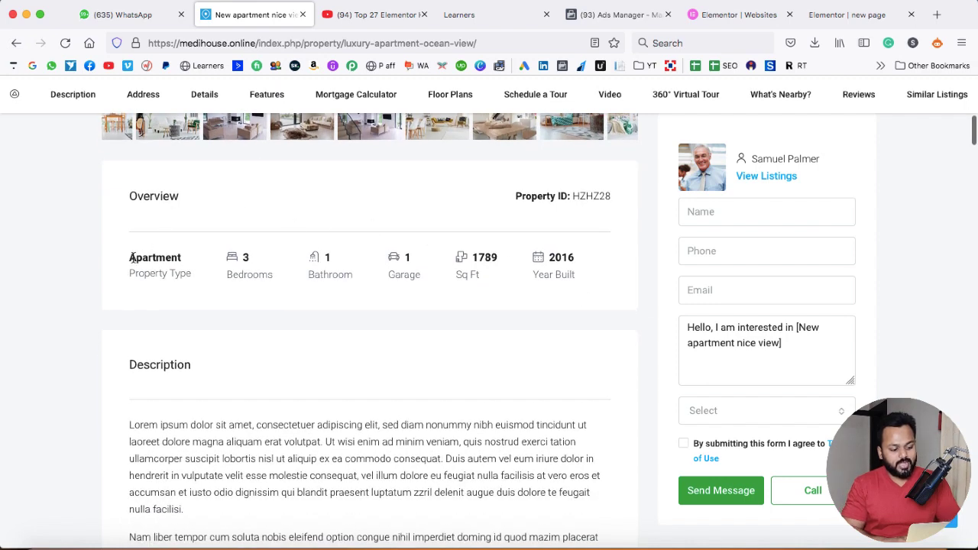
drag(130, 257, 179, 255)
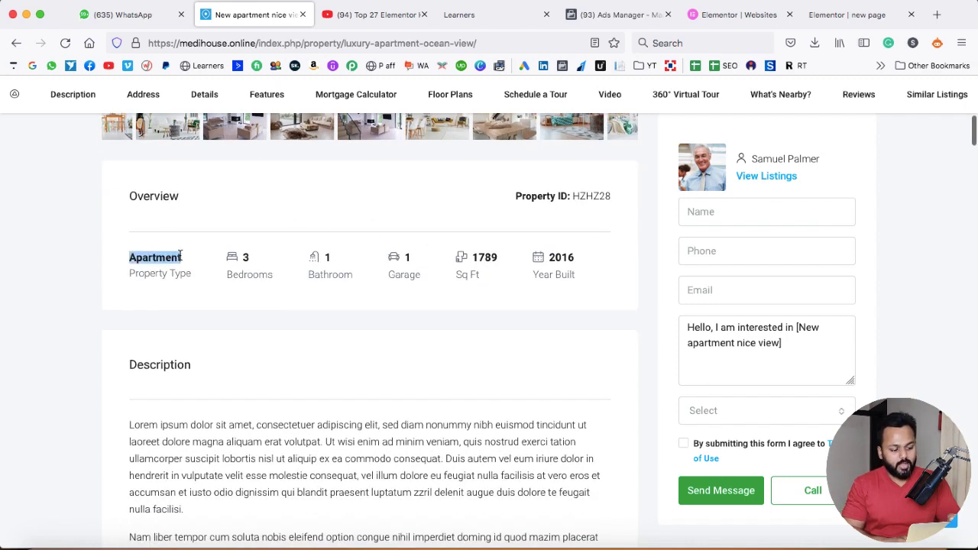
drag(240, 257, 244, 255)
drag(324, 256, 410, 259)
double_click(409, 259)
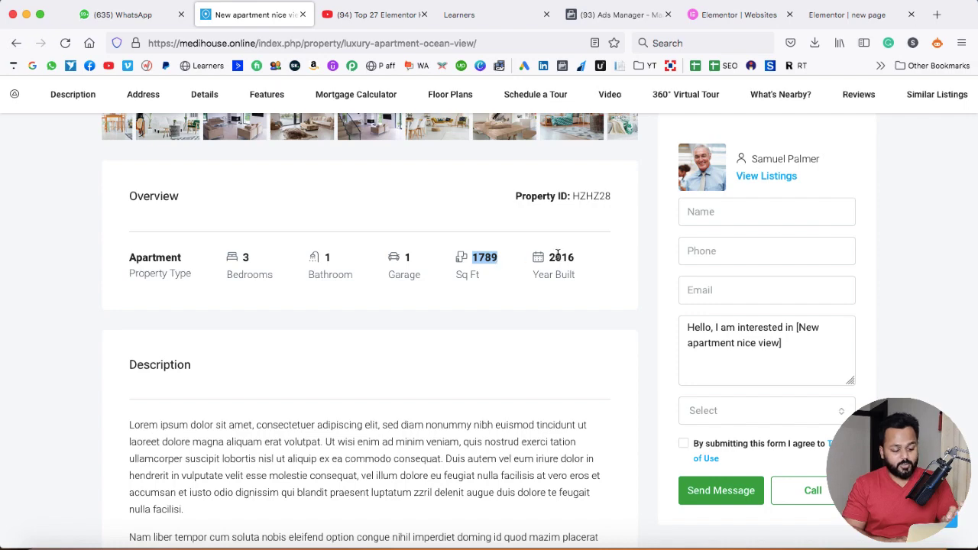
Scroll past Address, Details and Features down to the Mortgage Calculator
scroll(558, 257, down, 5)
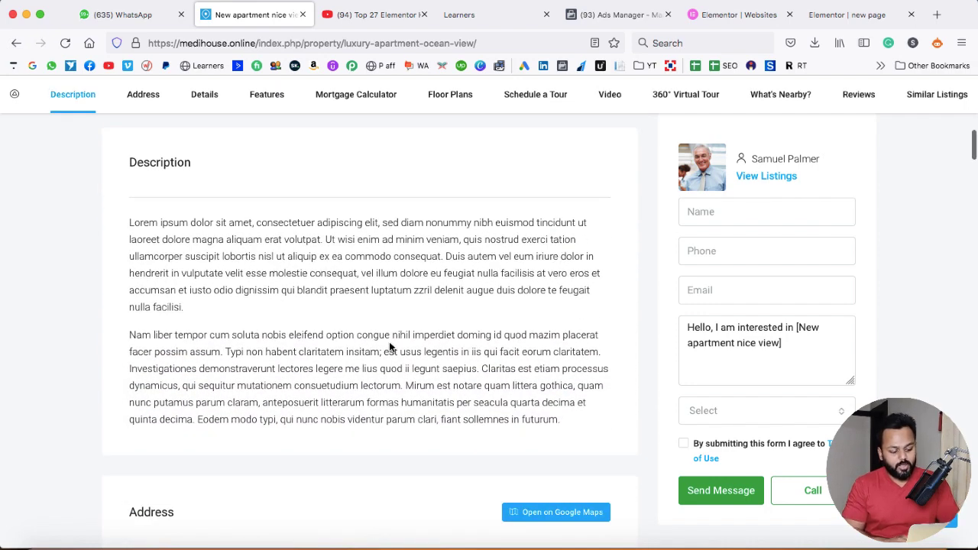
scroll(389, 346, down, 8)
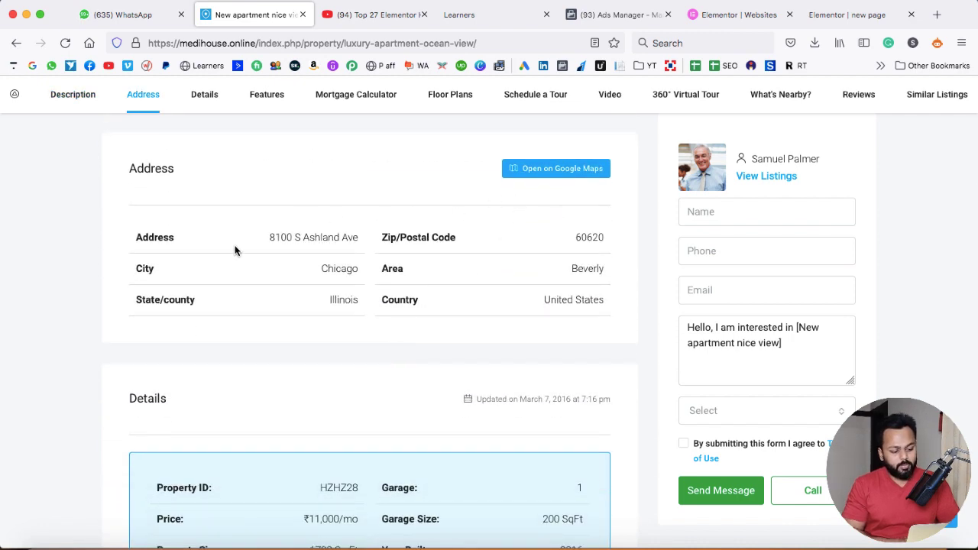
scroll(468, 294, down, 17)
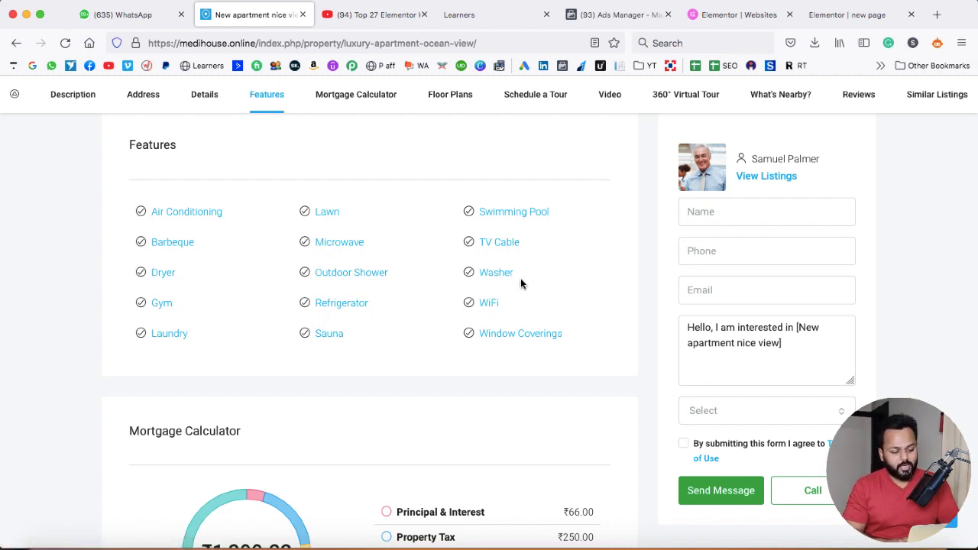
scroll(521, 284, down, 5)
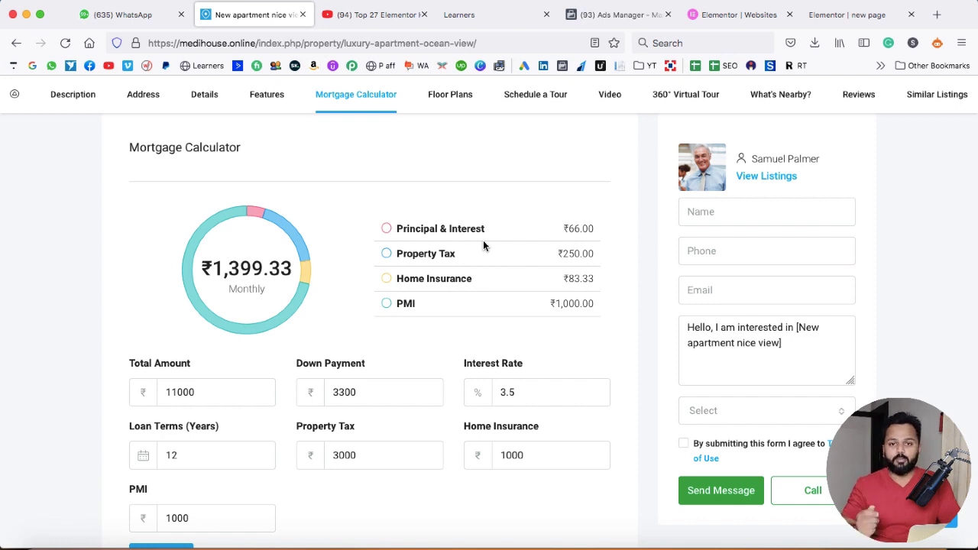
Request an In Person tour on 2022-06-16 at 01:15 pm in Schedule A Tour
scroll(483, 245, down, 10)
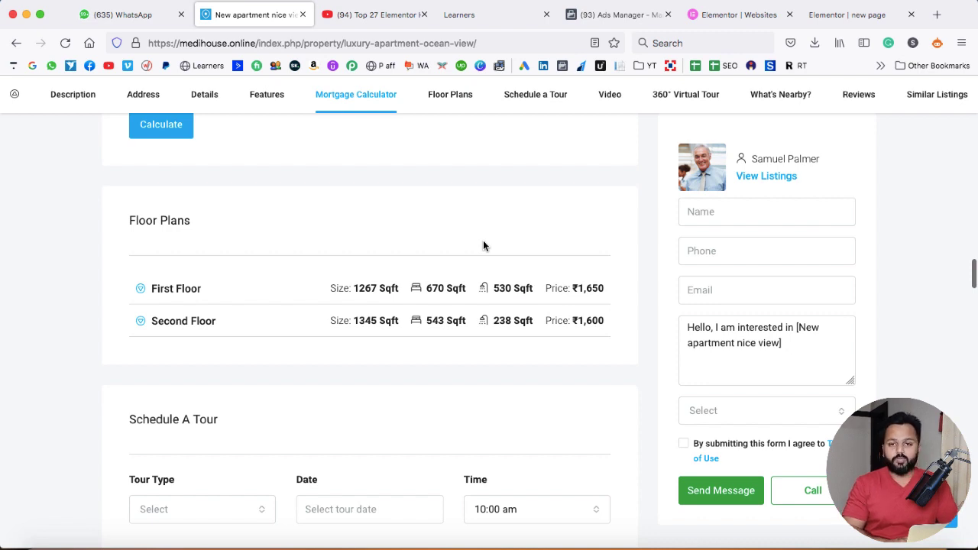
scroll(483, 246, down, 4)
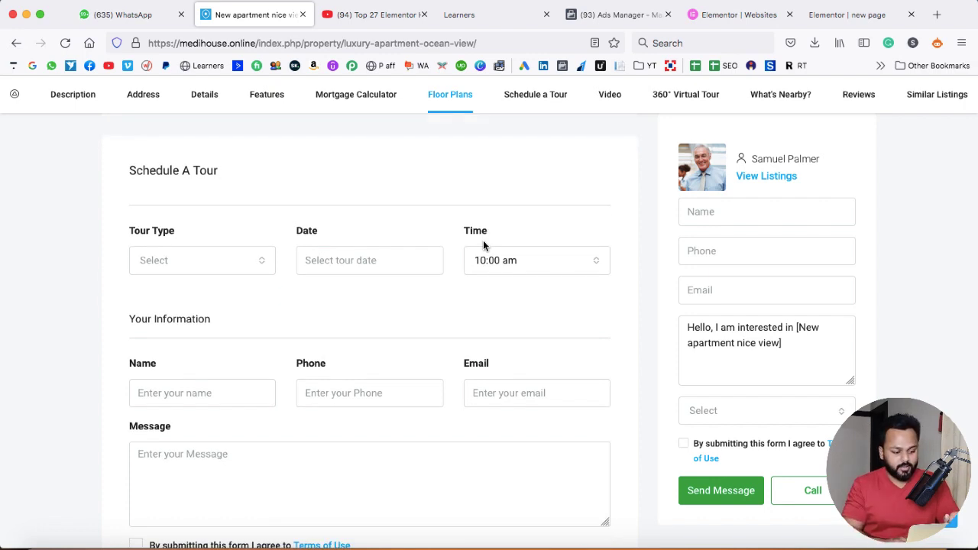
scroll(457, 237, down, 1)
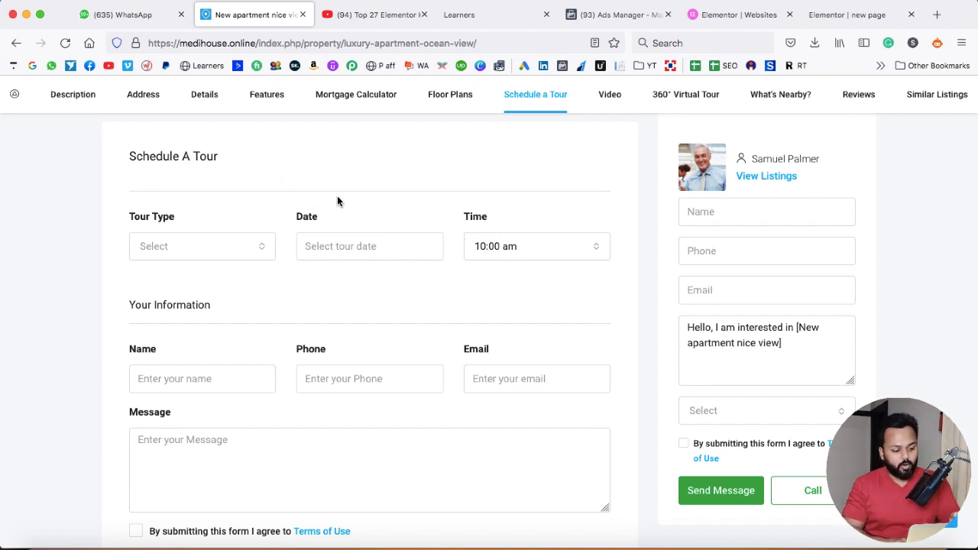
click(258, 253)
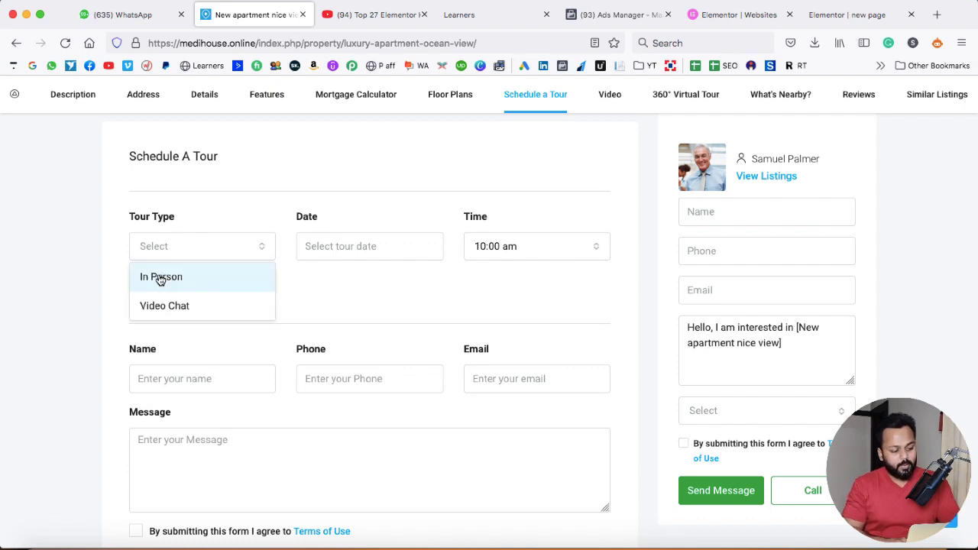
click(206, 276)
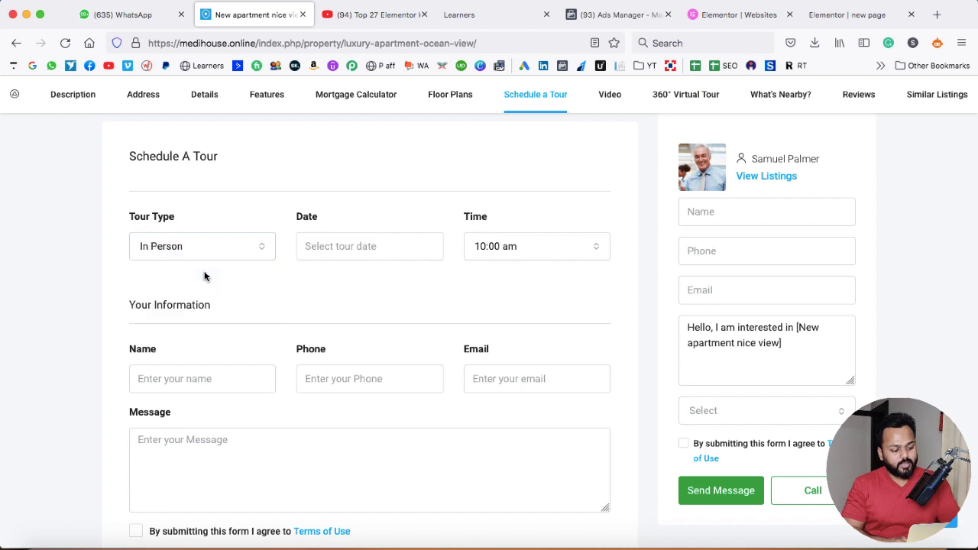
click(364, 249)
click(420, 384)
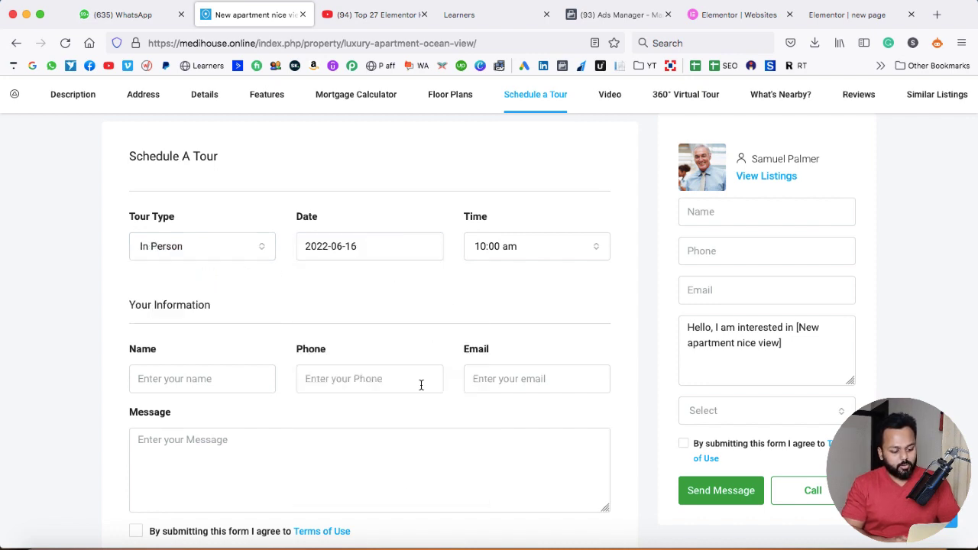
click(527, 249)
click(507, 192)
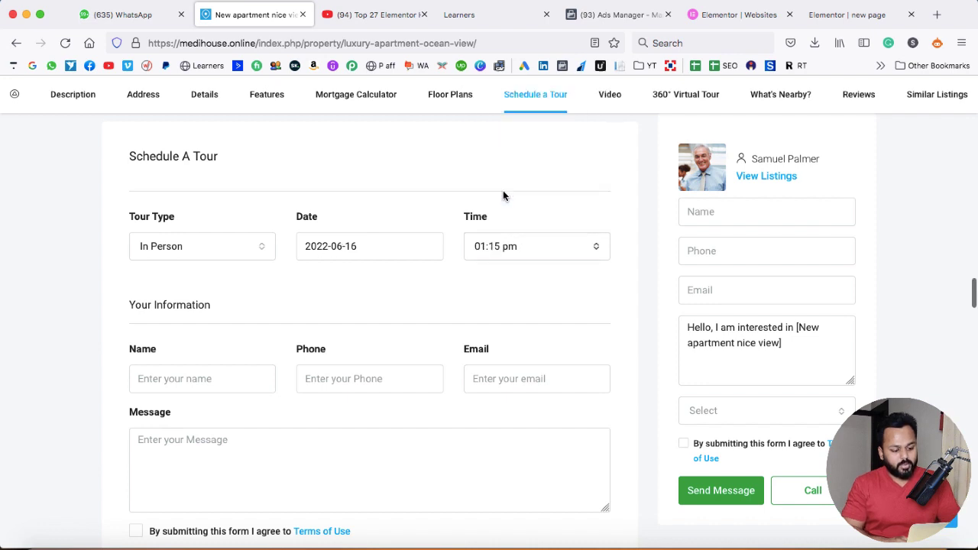
scroll(450, 286, down, 3)
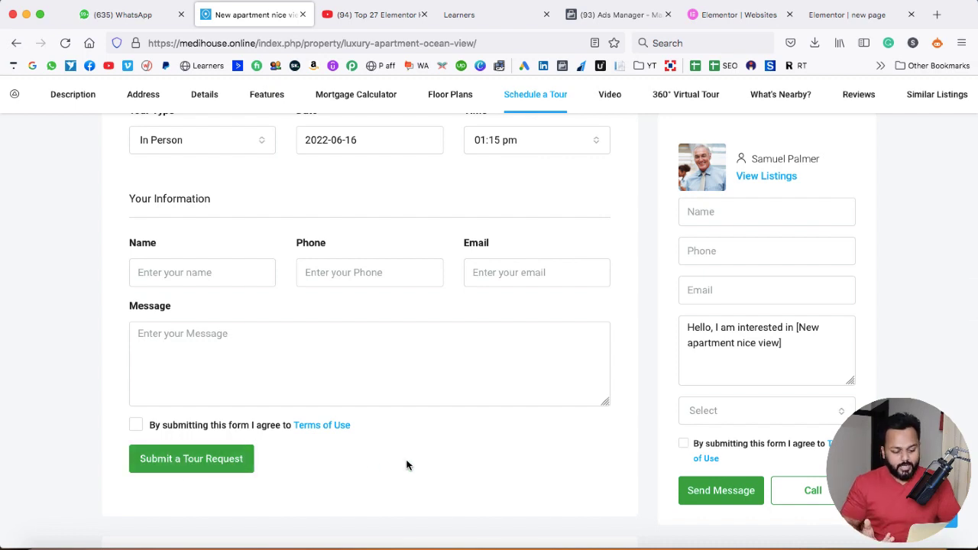
scroll(407, 465, down, 1)
scroll(407, 466, down, 10)
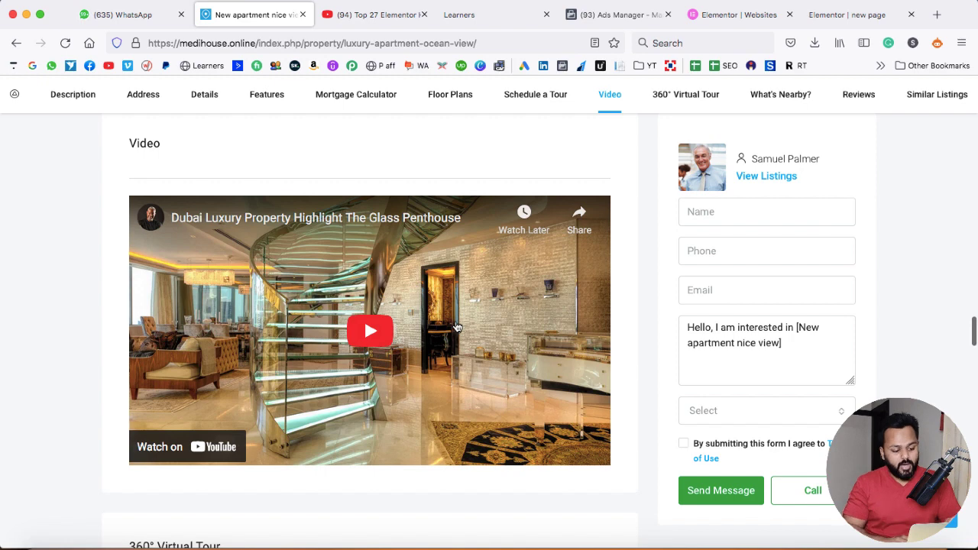
Scroll to the 360° Virtual Tour and rotate its view toward the curtain
scroll(454, 388, down, 3)
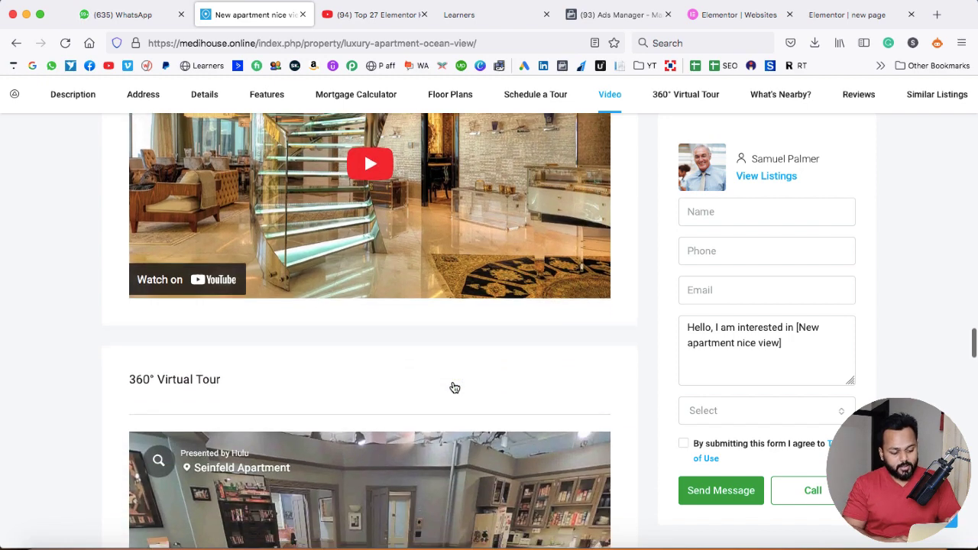
scroll(454, 387, down, 1)
scroll(659, 338, down, 3)
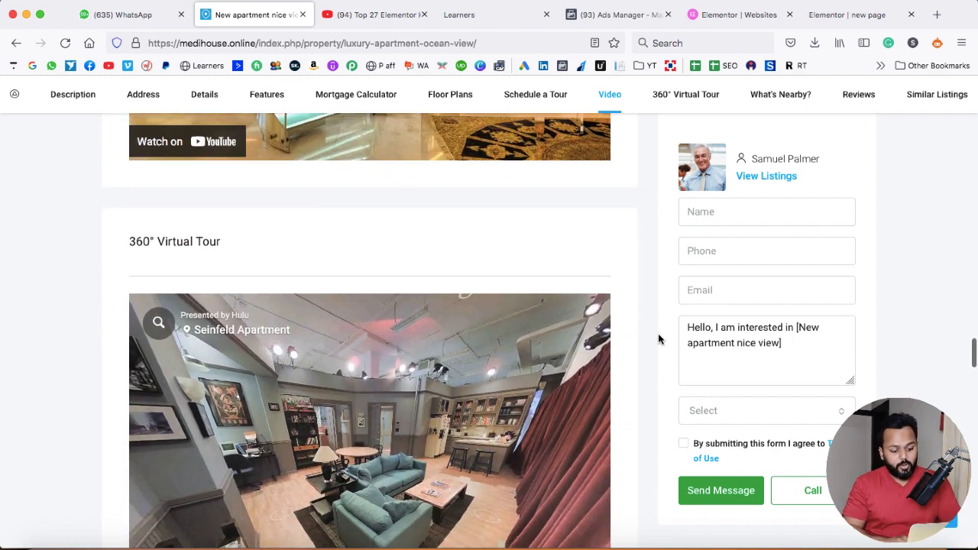
scroll(658, 338, down, 1)
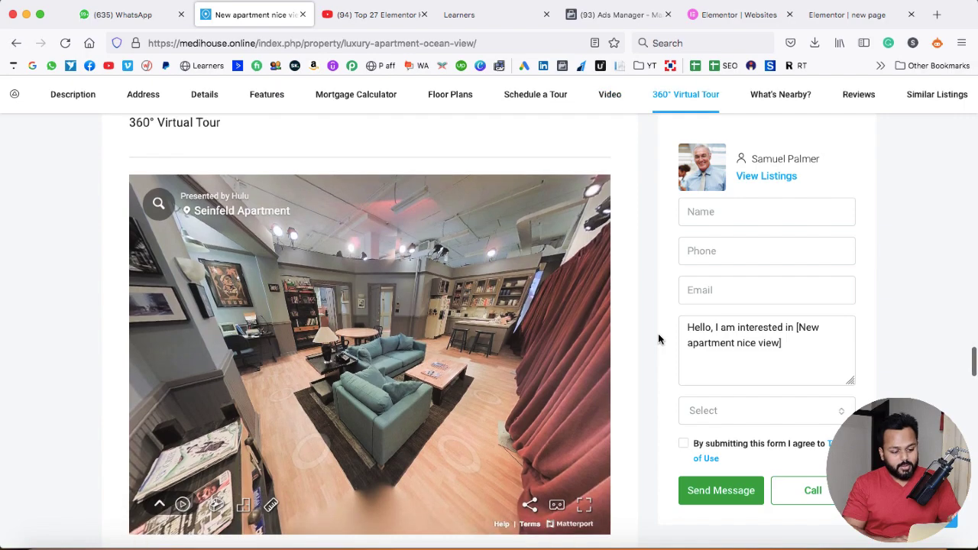
scroll(658, 338, down, 1)
drag(493, 333, 388, 318)
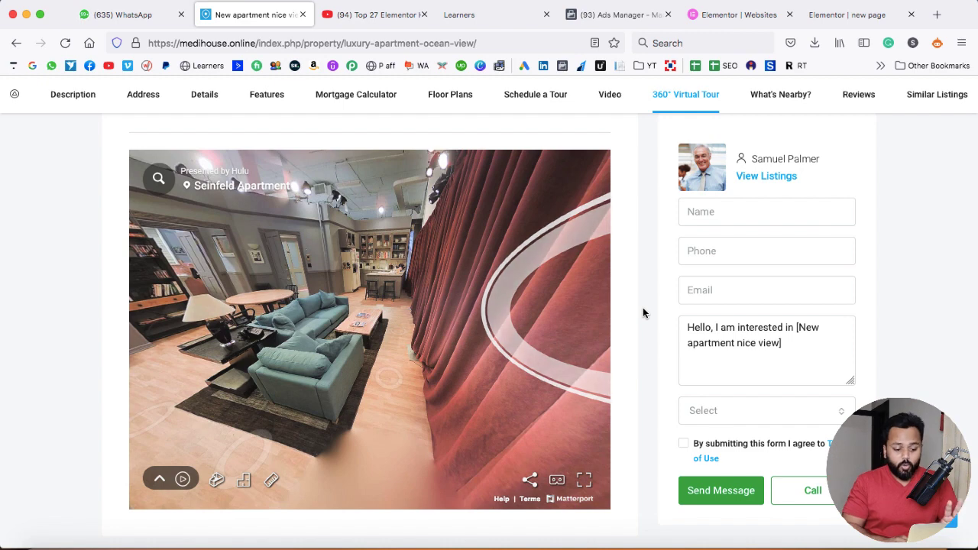
Scroll down through the nearby, enquiry, review and Similar Listings sections, then back up
scroll(643, 310, down, 2)
scroll(643, 309, down, 1)
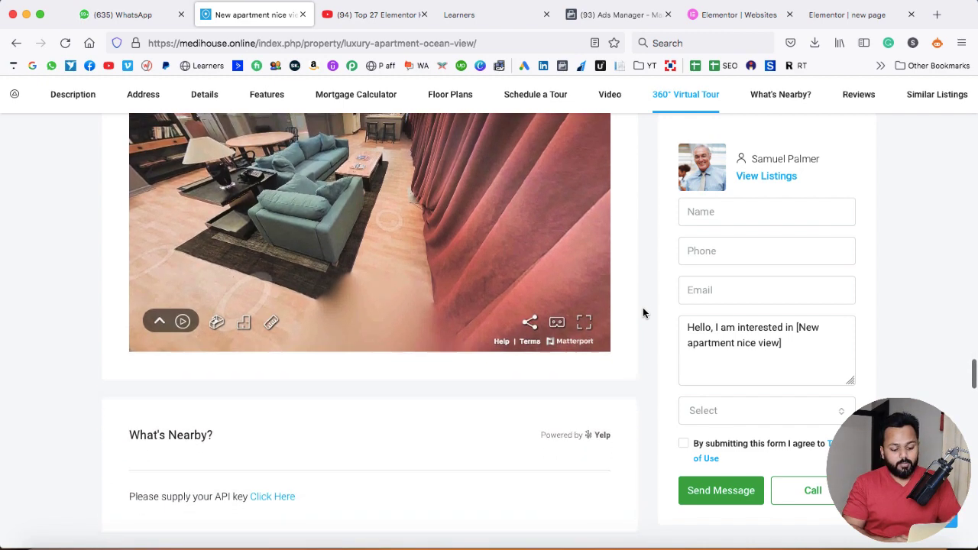
scroll(643, 309, down, 1)
scroll(642, 311, down, 6)
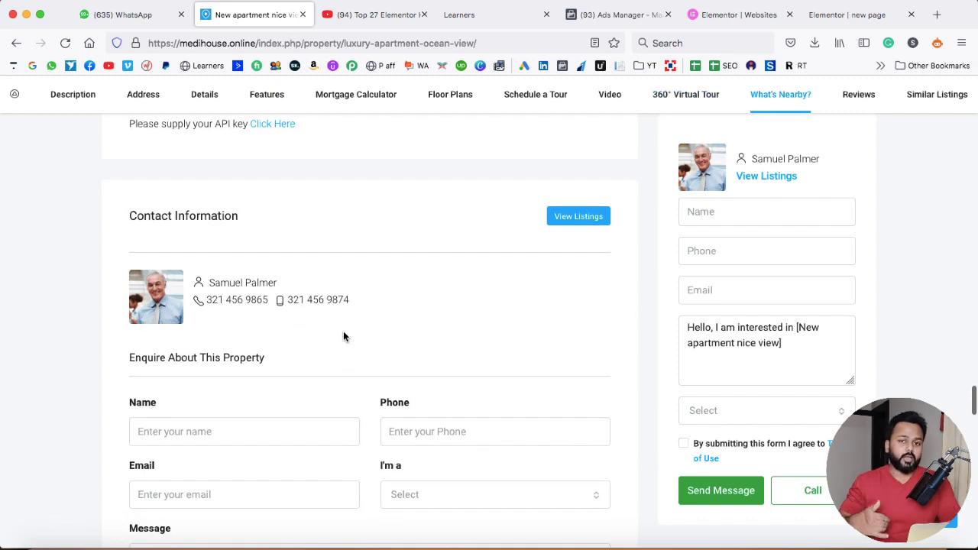
scroll(367, 362, down, 3)
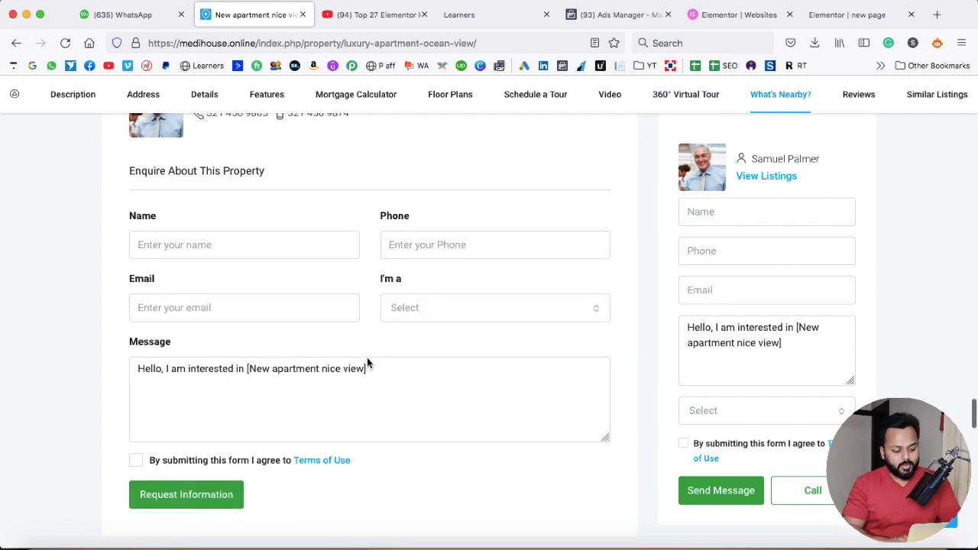
scroll(495, 358, down, 5)
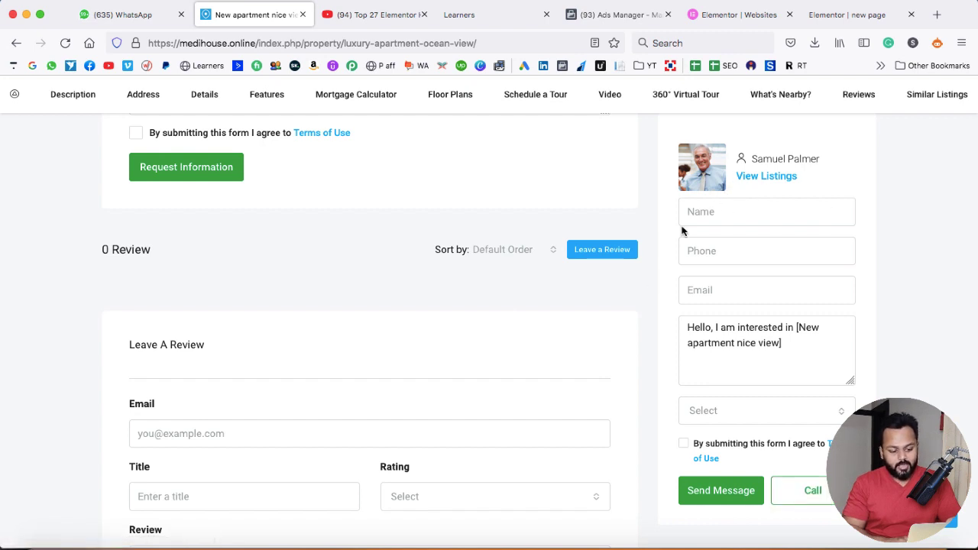
scroll(648, 310, down, 5)
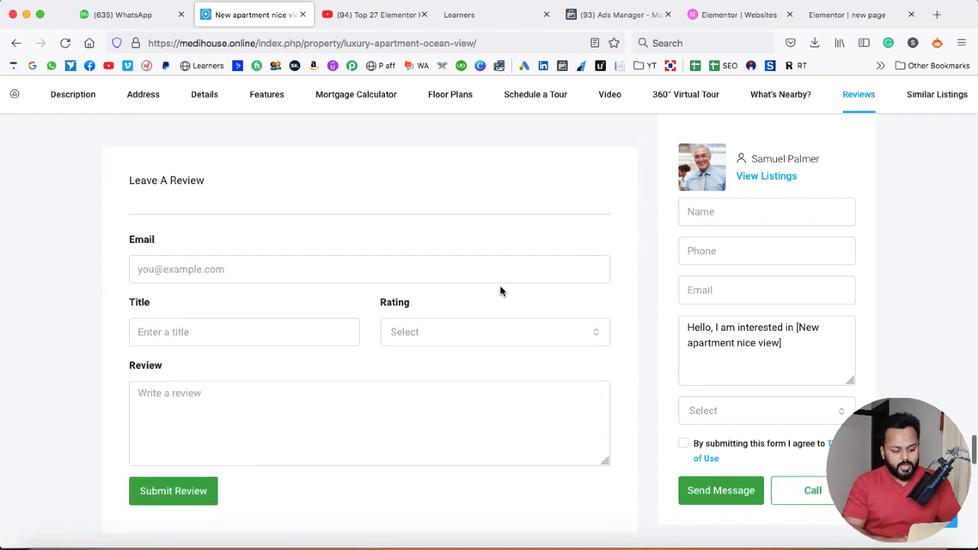
scroll(368, 322, down, 10)
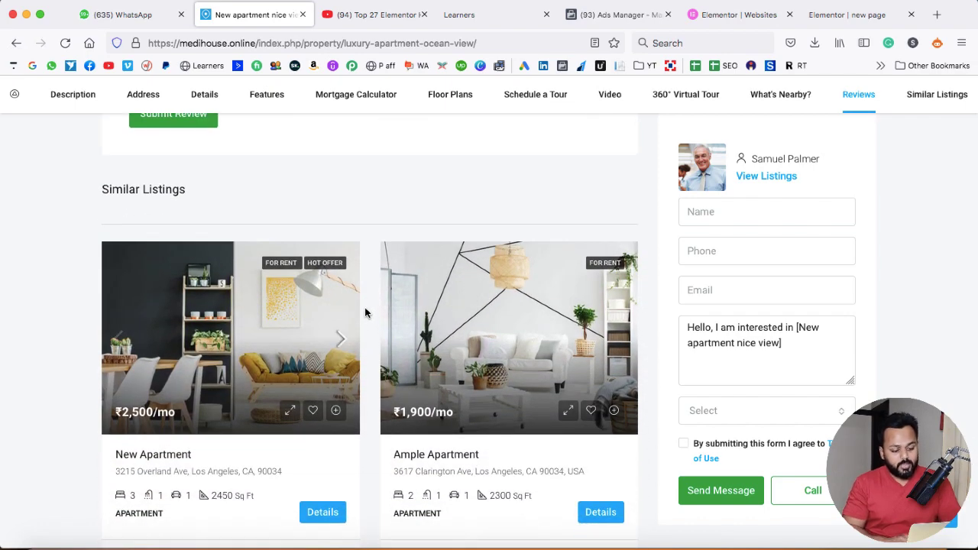
scroll(365, 312, down, 5)
scroll(365, 313, down, 8)
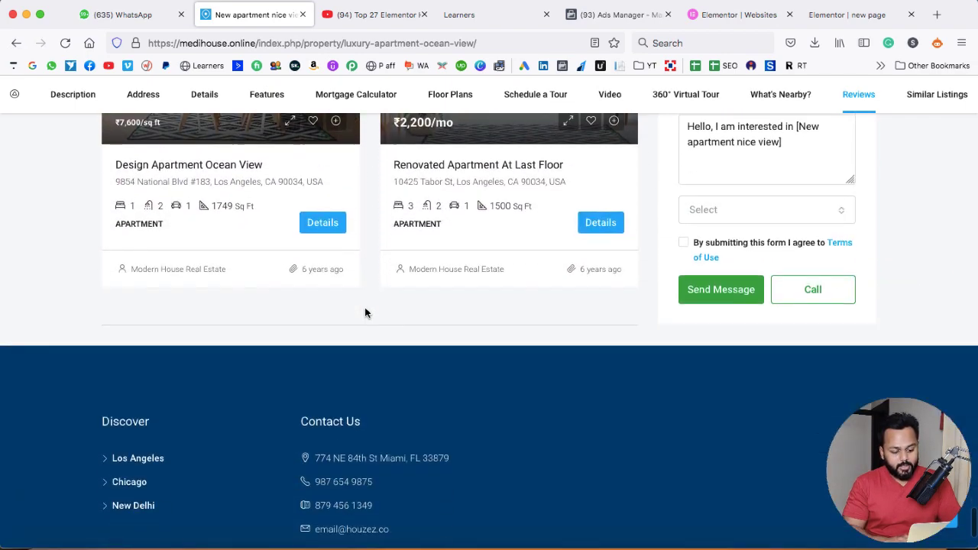
scroll(365, 312, up, 15)
scroll(365, 312, up, 20)
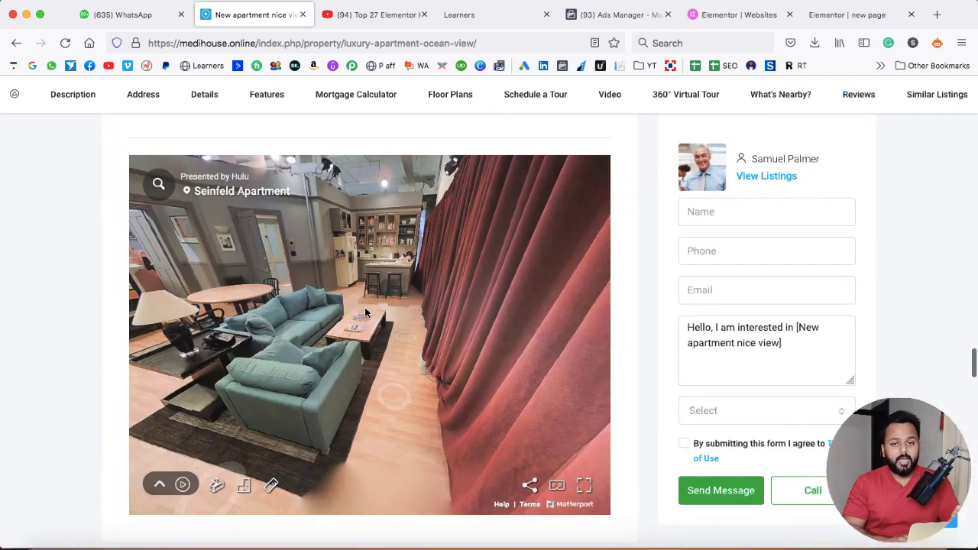
Scroll up the listing page before leaving it for Google's homepage
scroll(673, 260, up, 20)
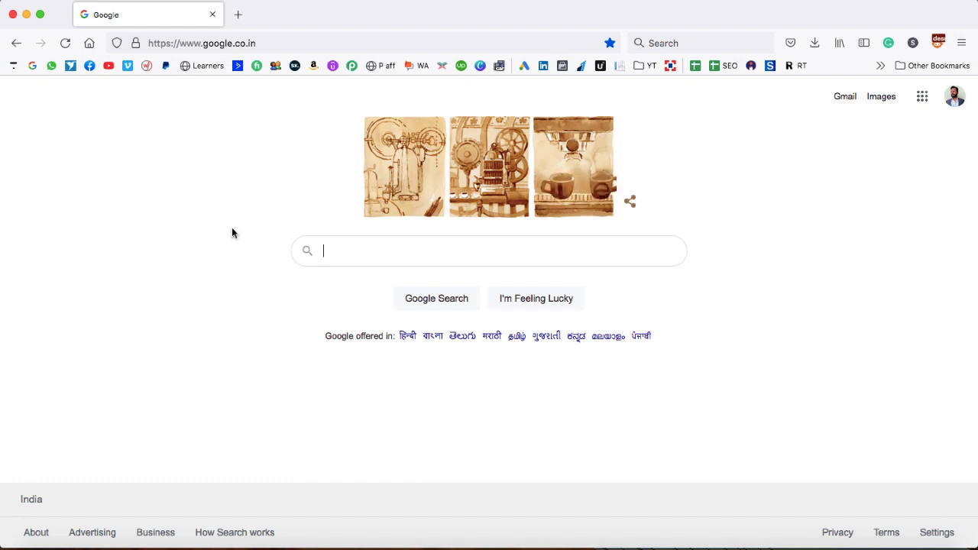
Enter the site's address followed by /hostinger in the address bar and load it
click(289, 42)
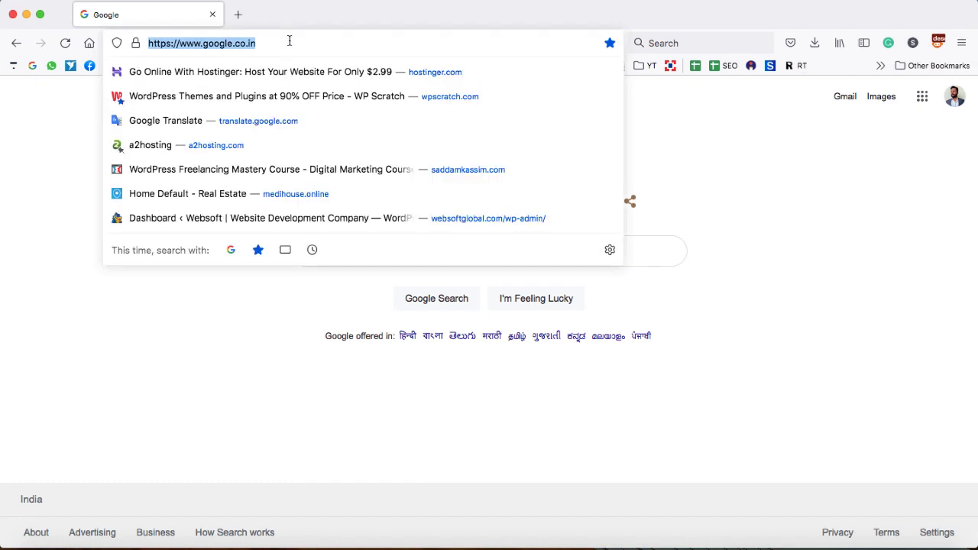
text(saddamkassim.com/)
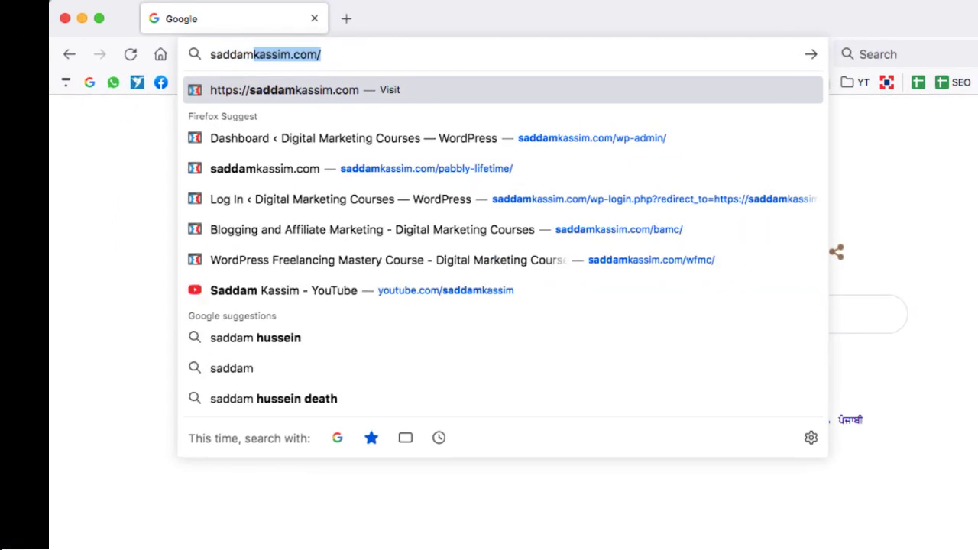
key(Right)
text(host)
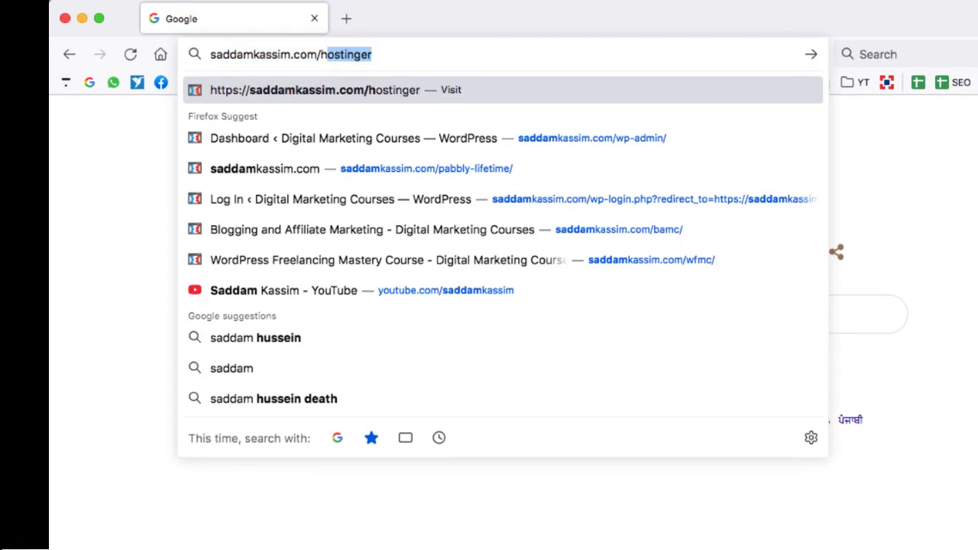
text(inger)
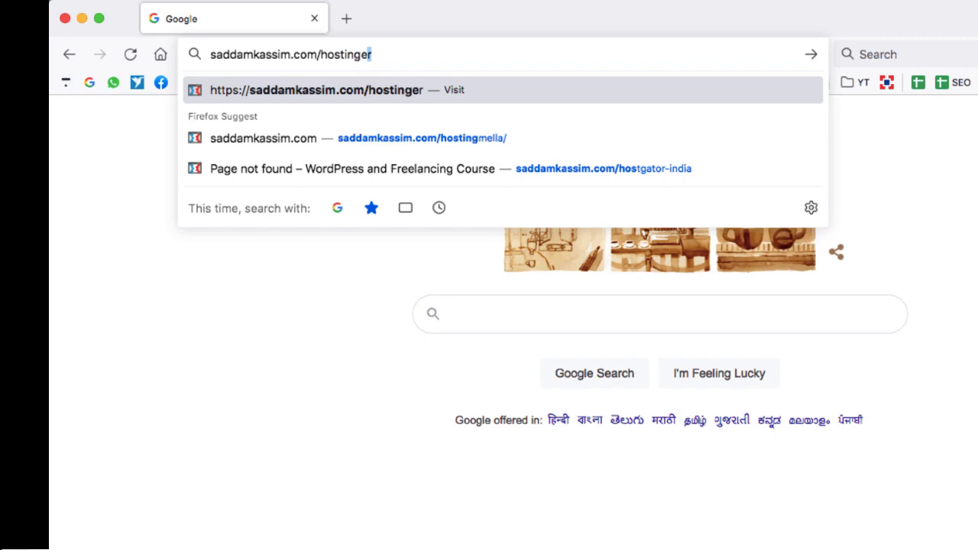
key(Return)
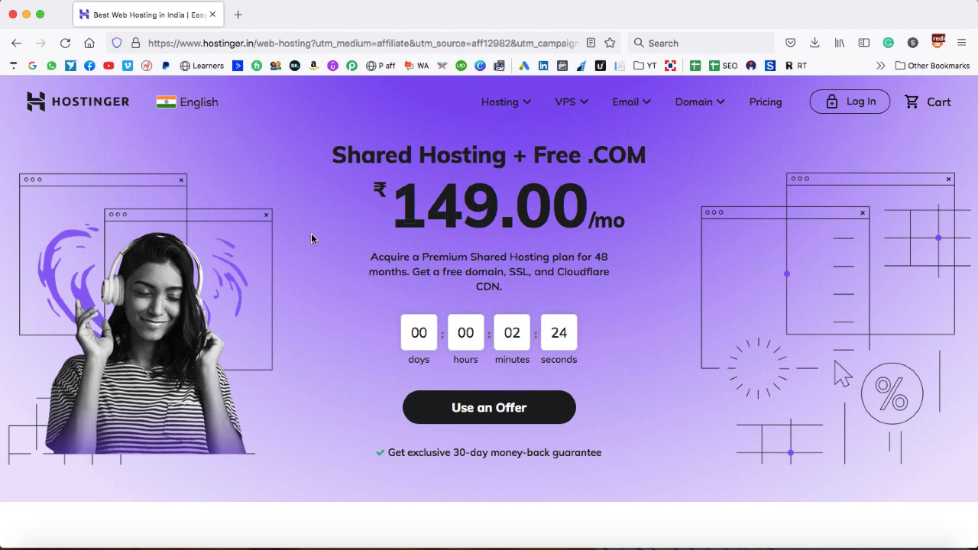
Go to WordPress Hosting India from the Hosting menu
click(527, 106)
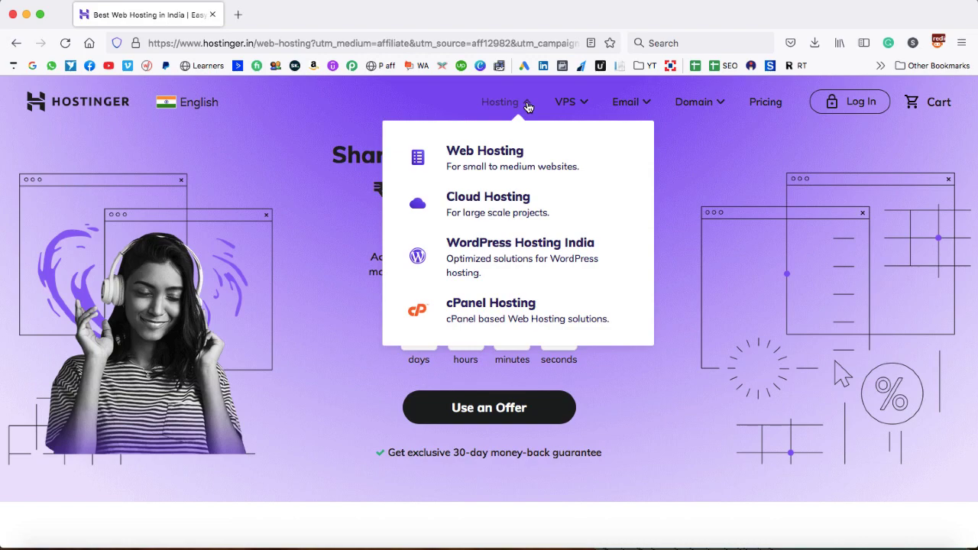
click(516, 245)
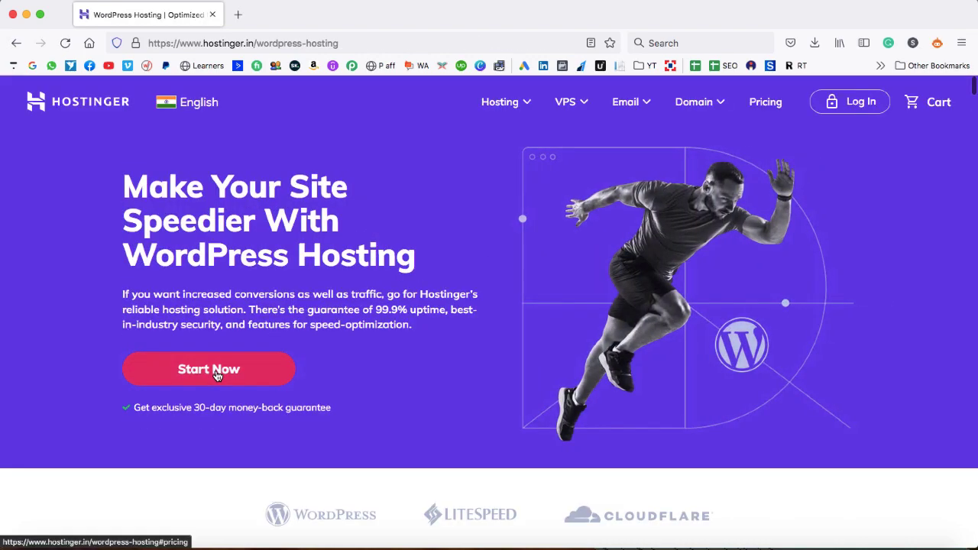
Jump to the WordPress plan prices and review the ₹99.00 monthly price and 1-website limit
click(216, 372)
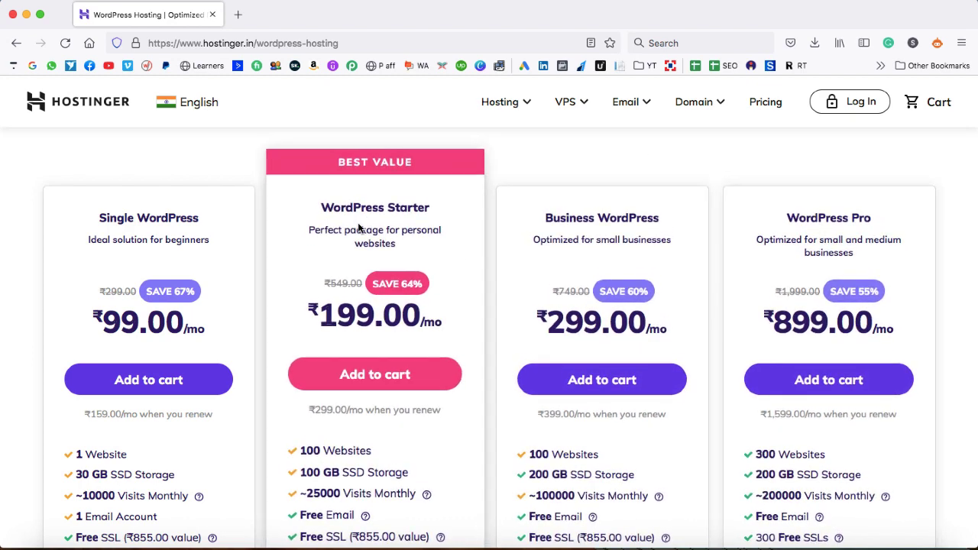
scroll(123, 221, down, 1)
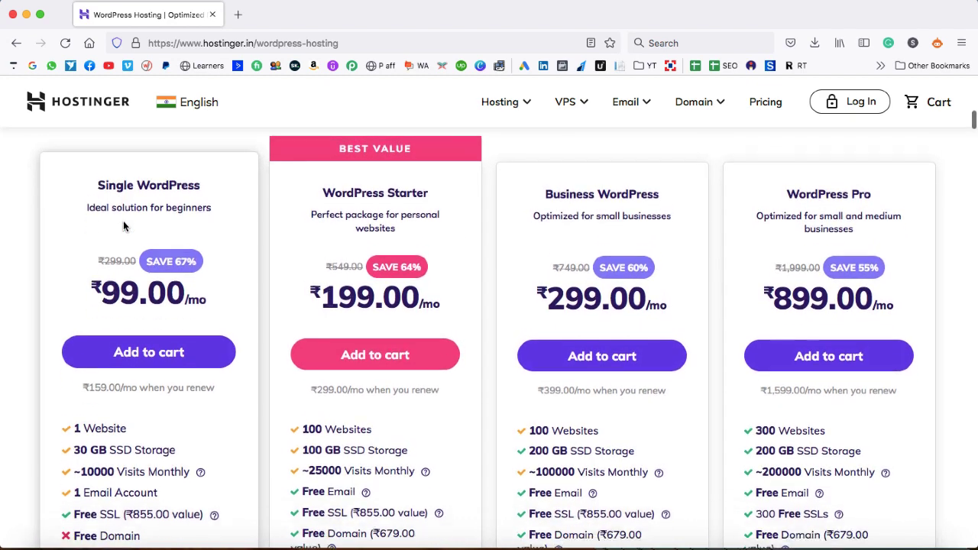
drag(102, 279, 135, 282)
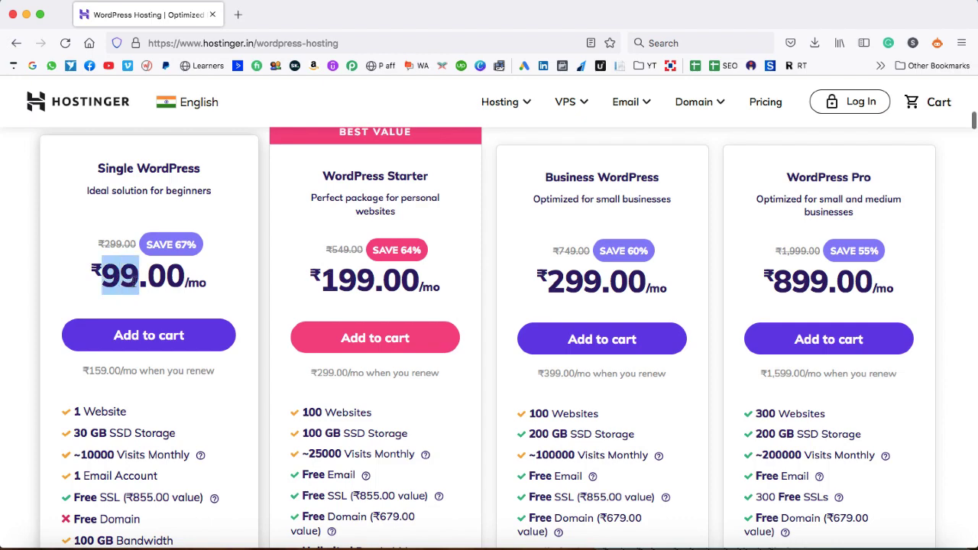
click(133, 282)
scroll(133, 281, down, 1)
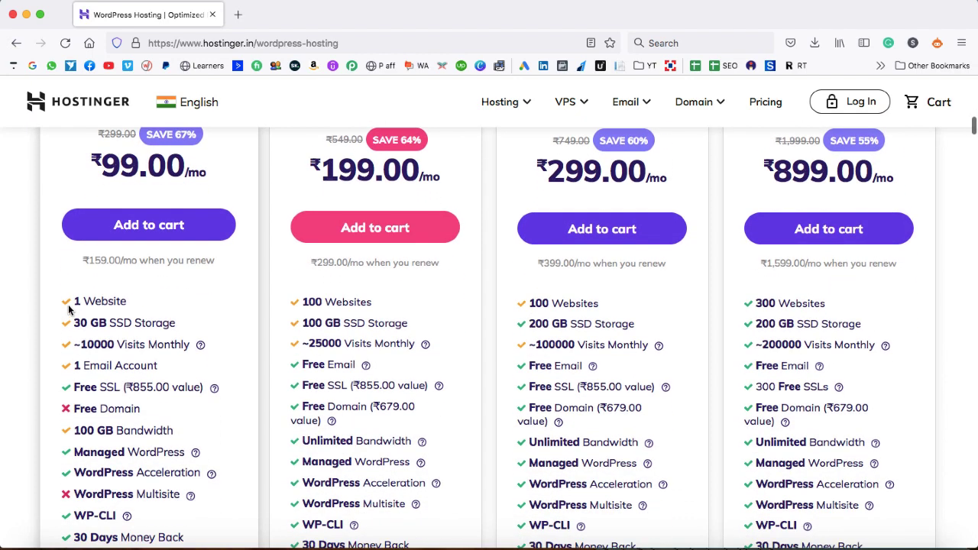
drag(72, 301, 120, 306)
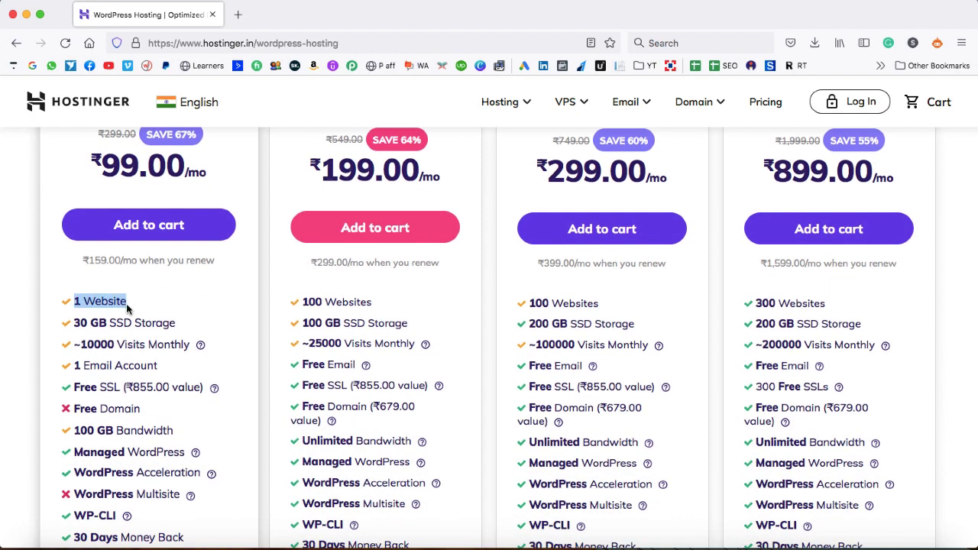
click(126, 303)
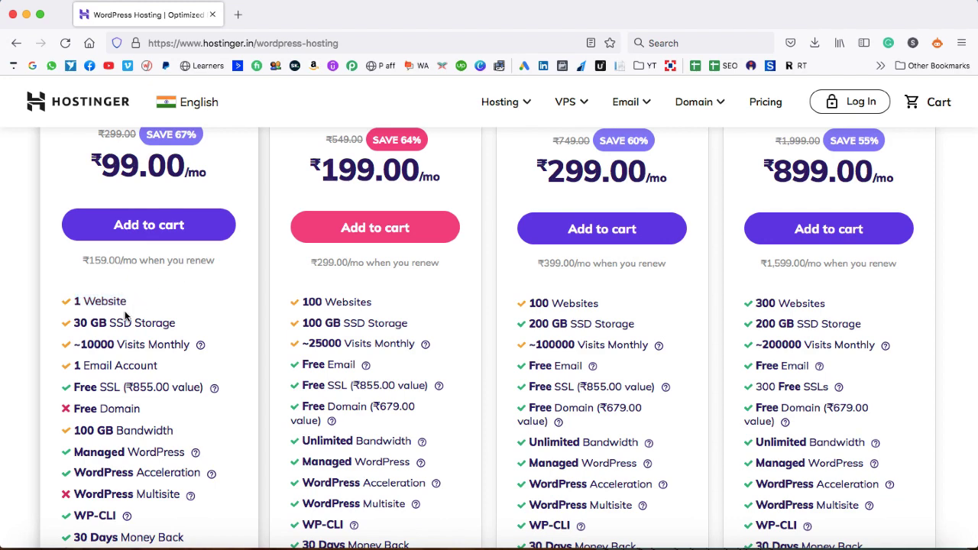
Review the ~10000 monthly visits, 1 email account and free SSL, then add Single WordPress to cart
scroll(139, 287, down, 2)
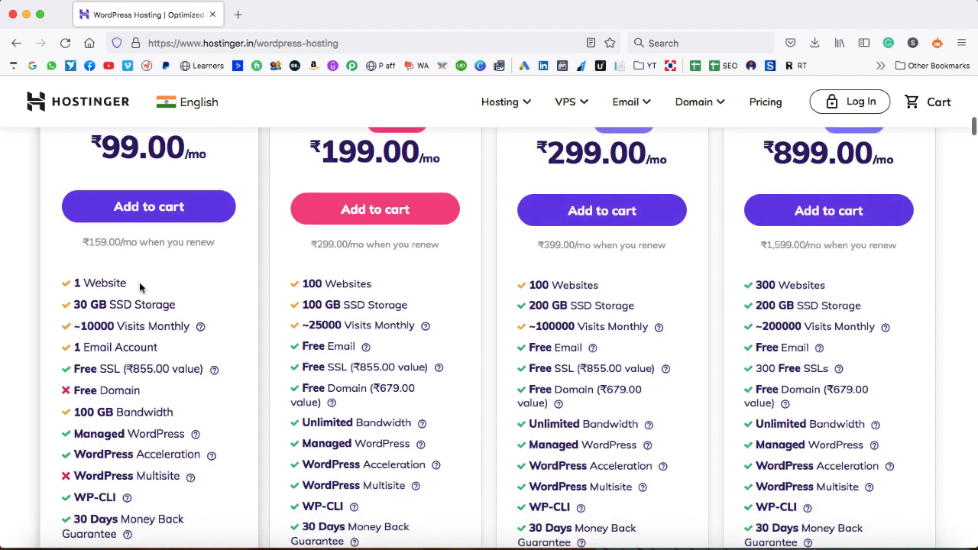
drag(74, 297, 175, 298)
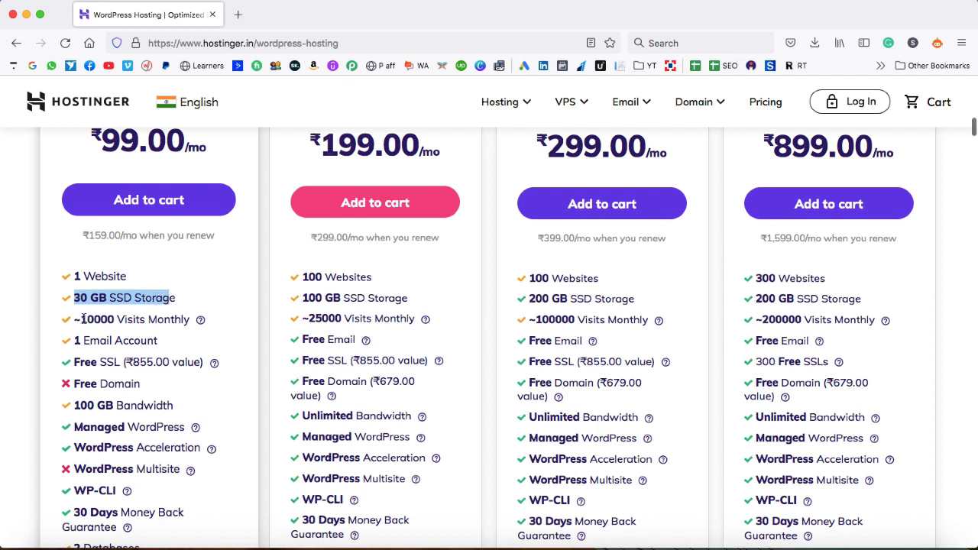
drag(82, 320, 134, 323)
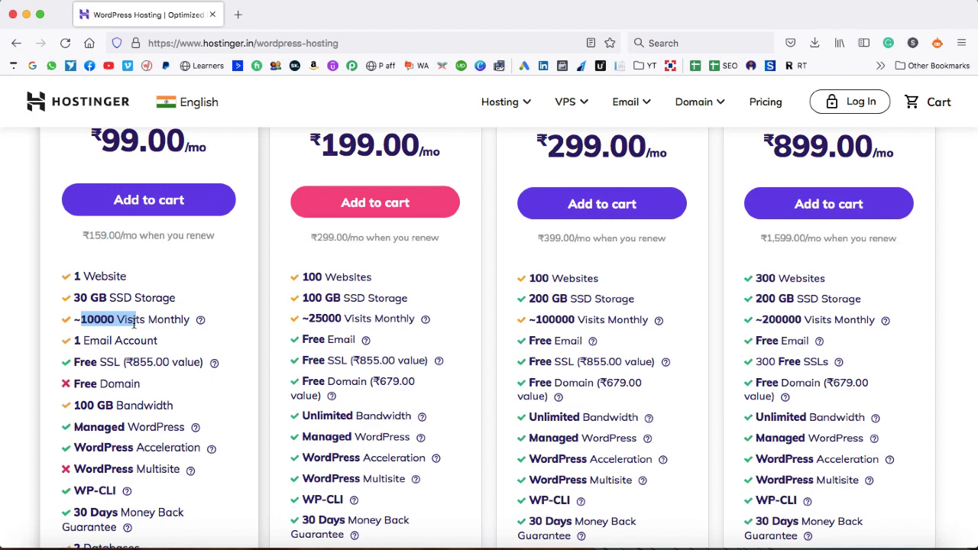
drag(74, 340, 136, 341)
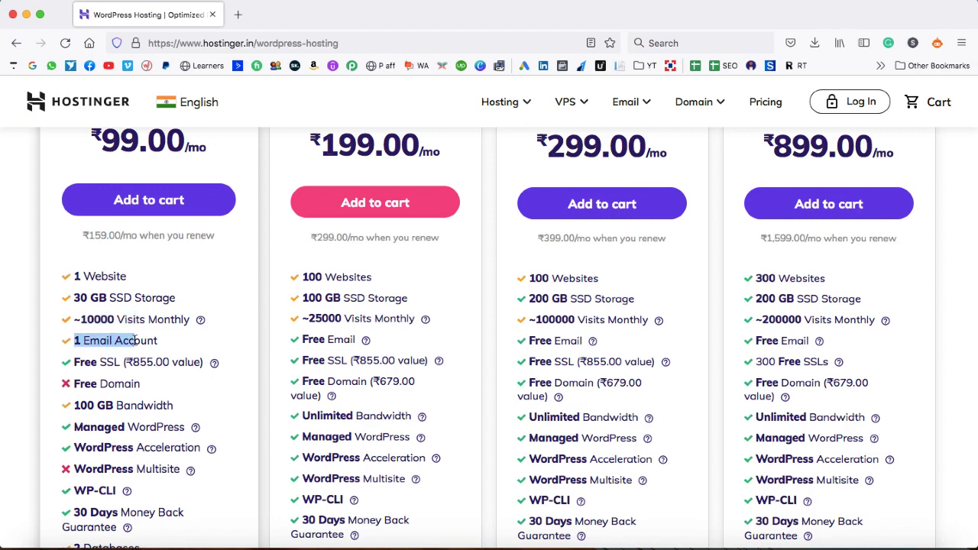
drag(74, 362, 119, 362)
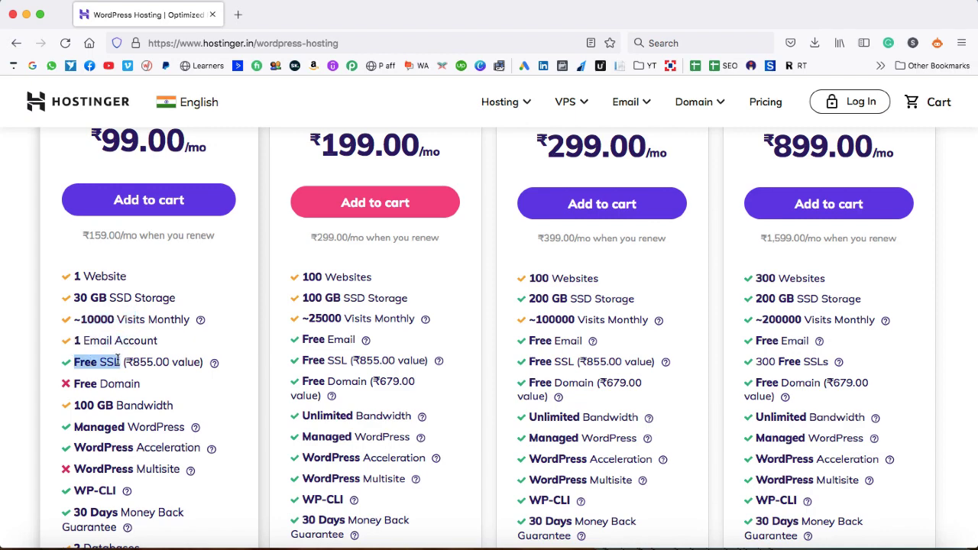
scroll(118, 362, down, 1)
drag(74, 331, 140, 332)
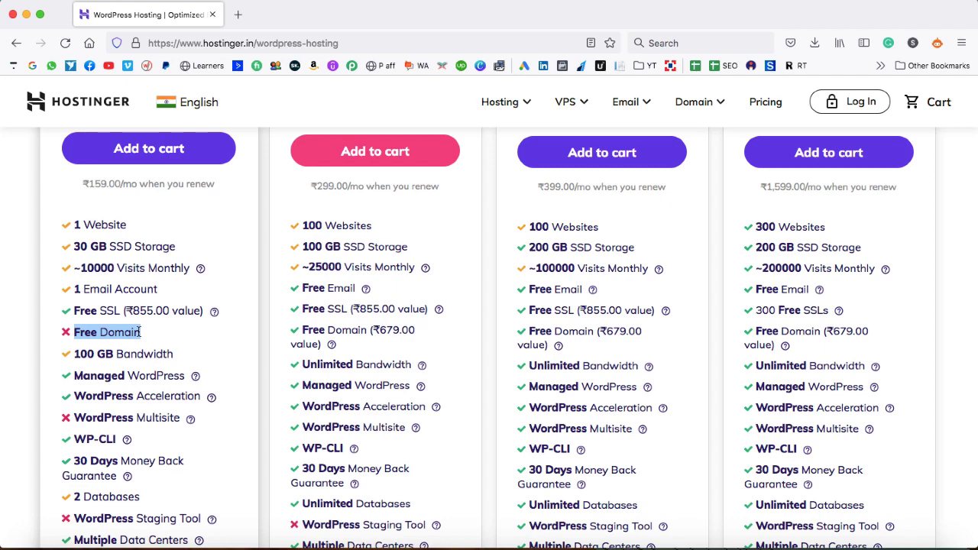
scroll(140, 332, down, 3)
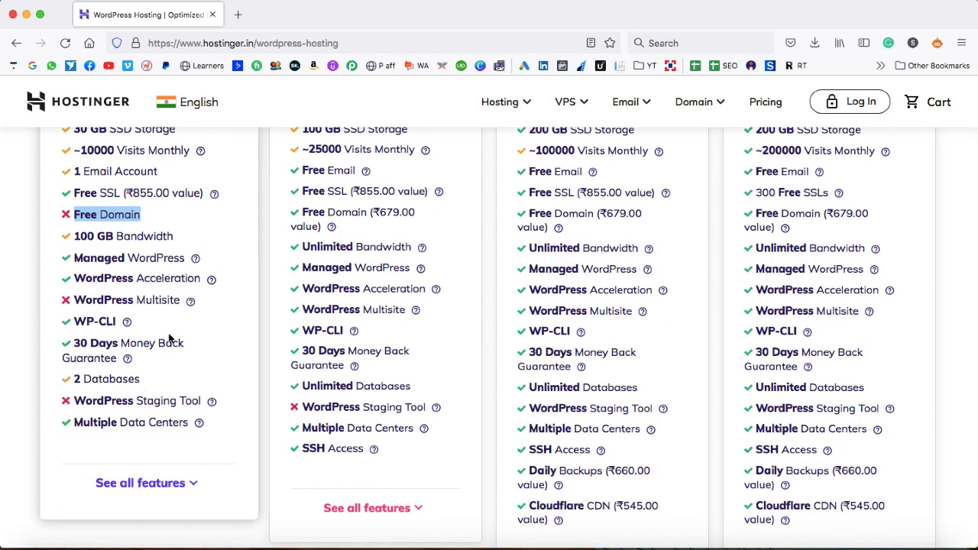
scroll(168, 339, up, 8)
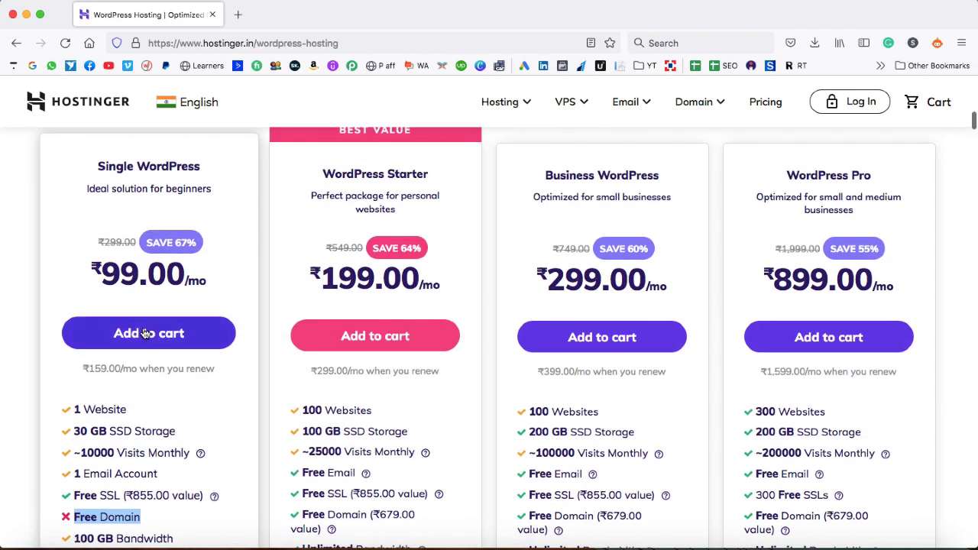
click(145, 333)
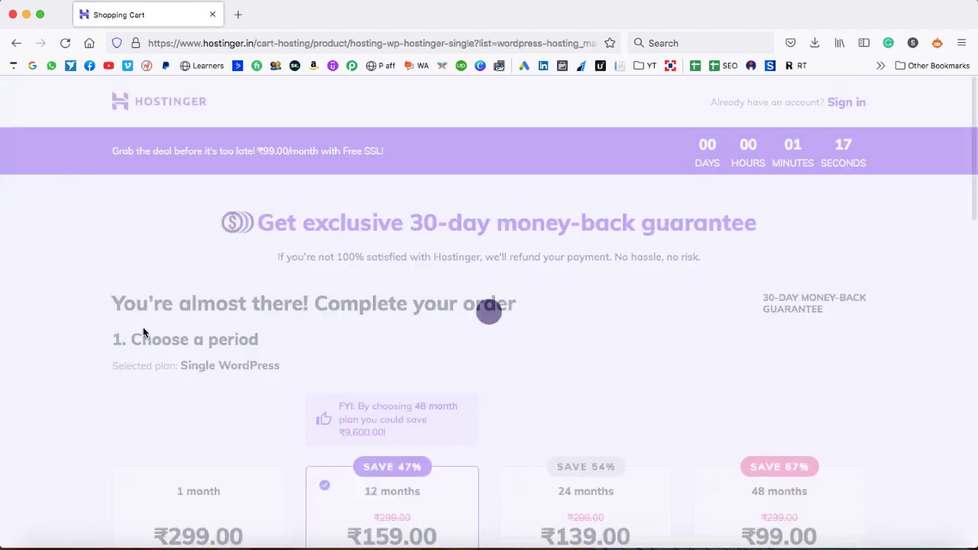
scroll(143, 330, down, 5)
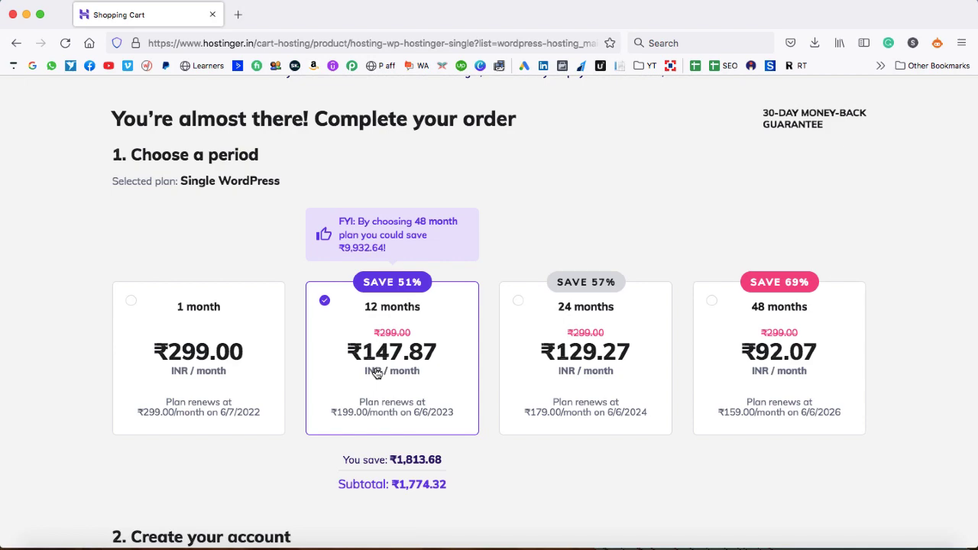
scroll(388, 365, down, 4)
scroll(388, 365, down, 10)
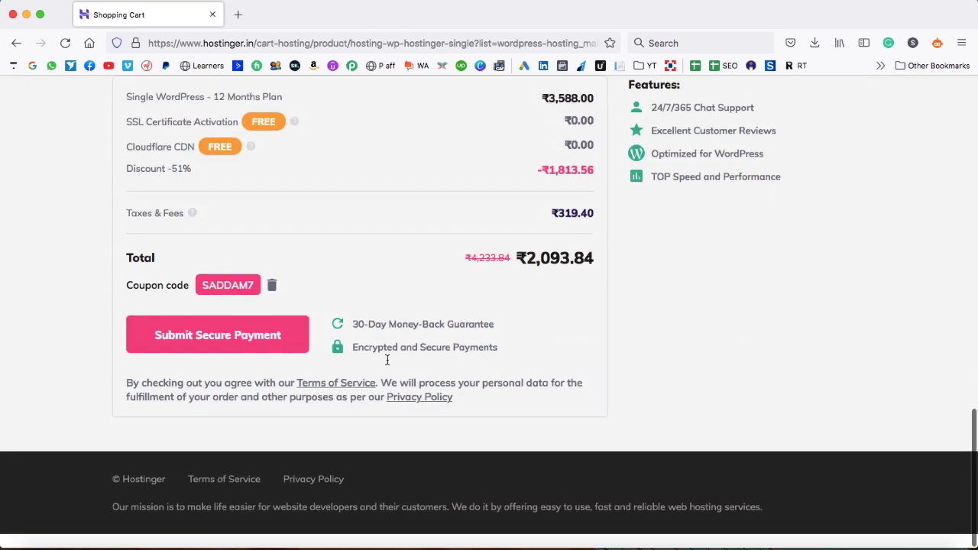
drag(204, 300, 254, 300)
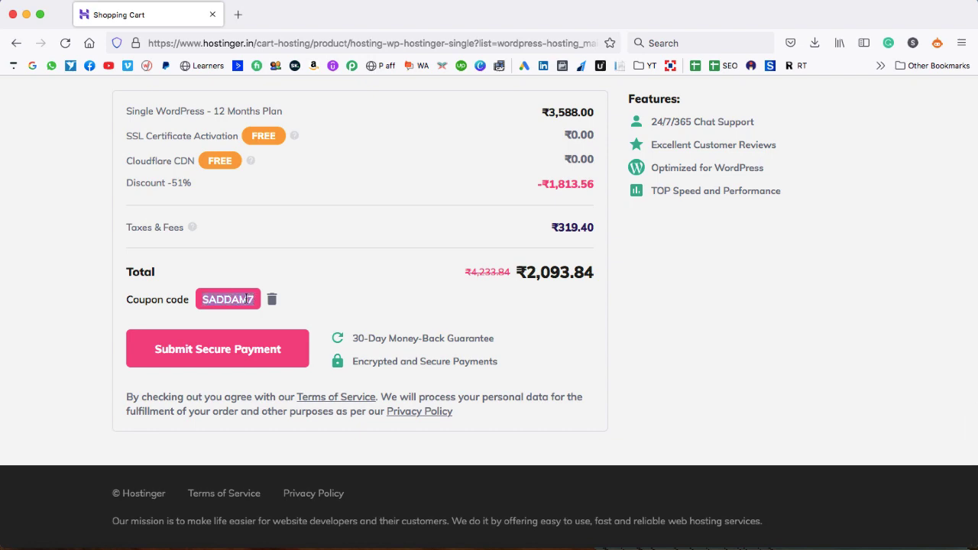
click(369, 286)
scroll(370, 287, up, 15)
scroll(370, 286, down, 3)
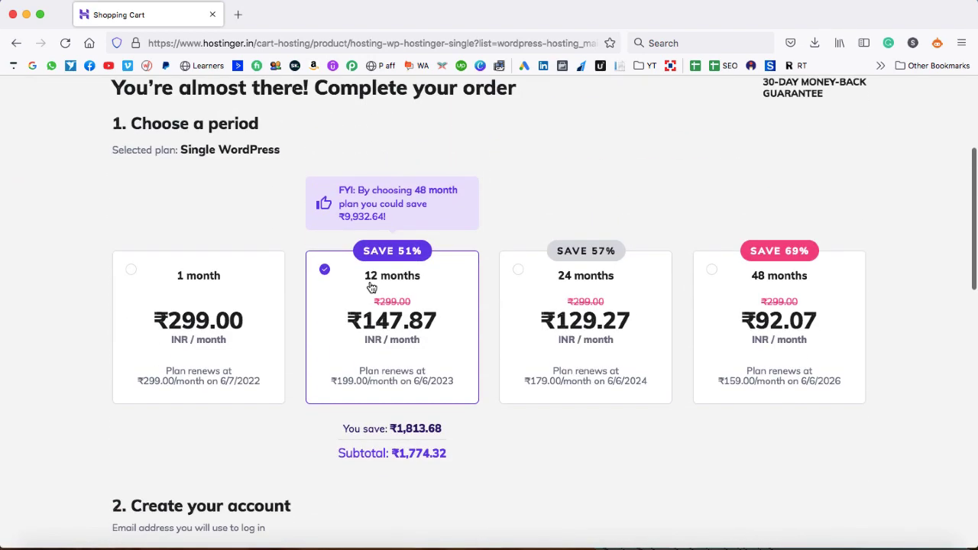
scroll(348, 340, down, 3)
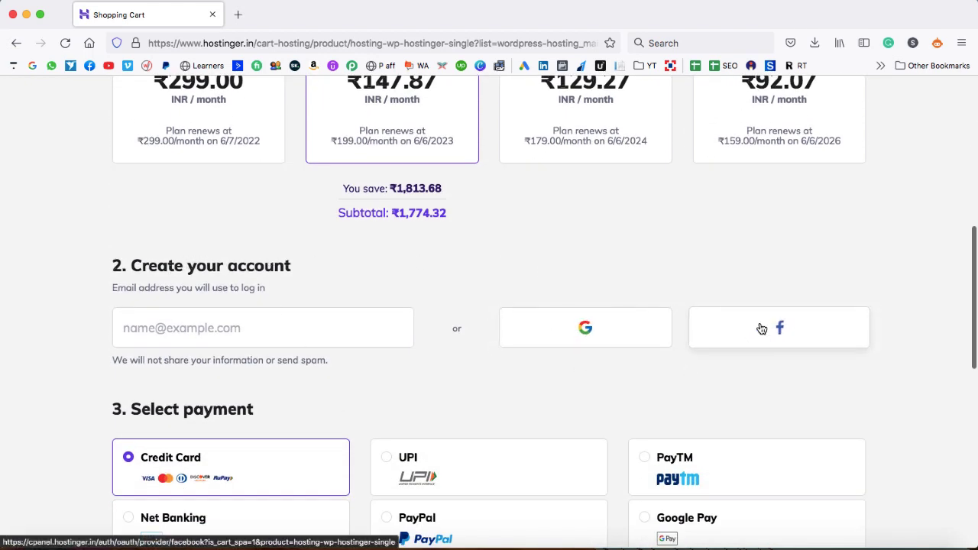
click(587, 329)
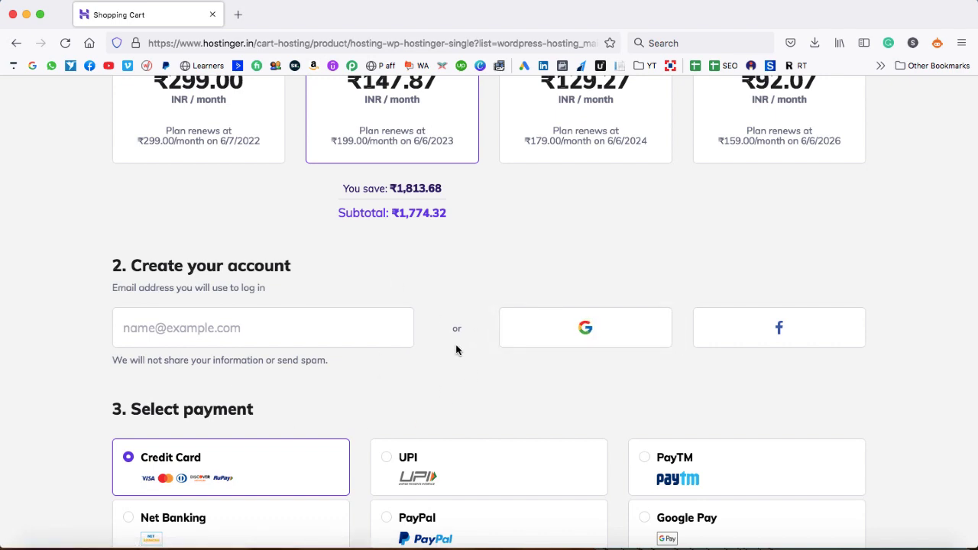
scroll(456, 348, down, 1)
scroll(456, 350, down, 5)
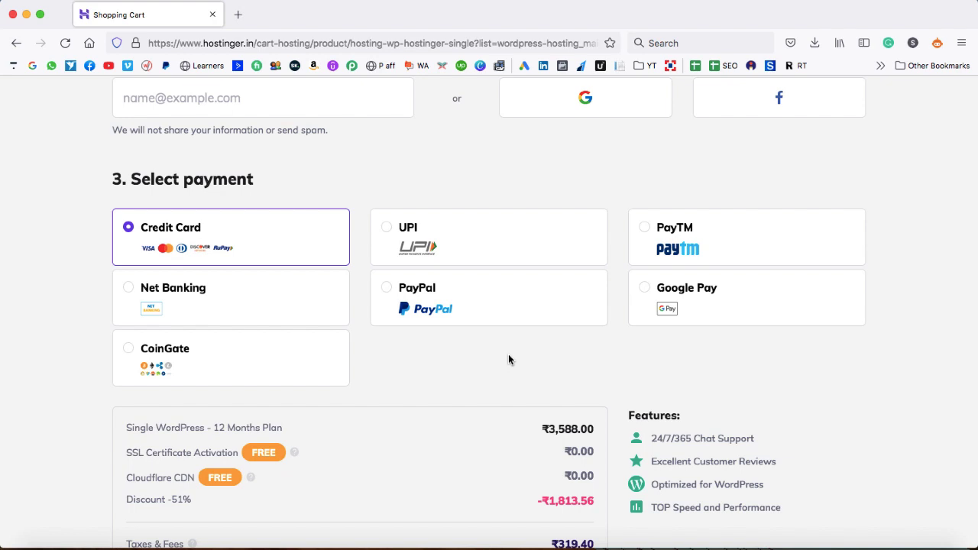
scroll(509, 359, down, 5)
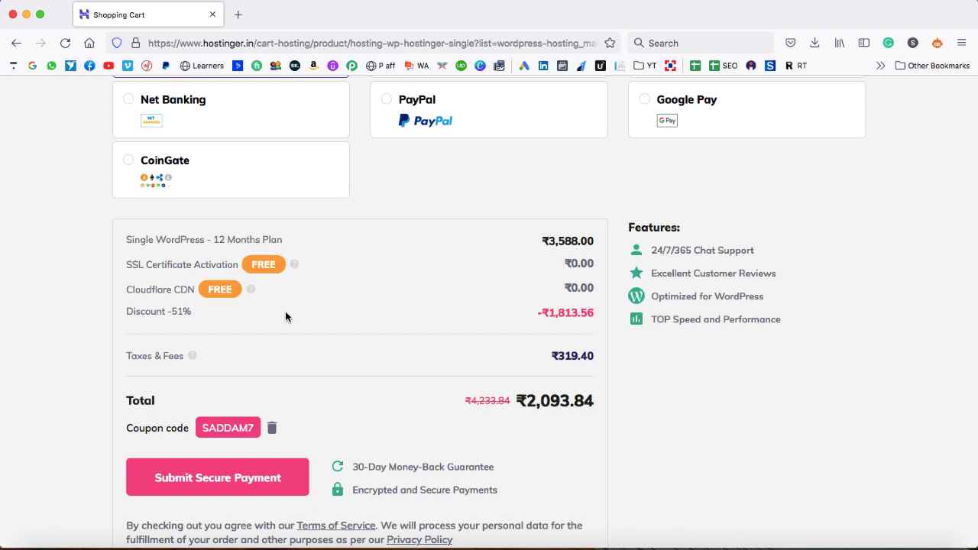
drag(214, 239, 272, 239)
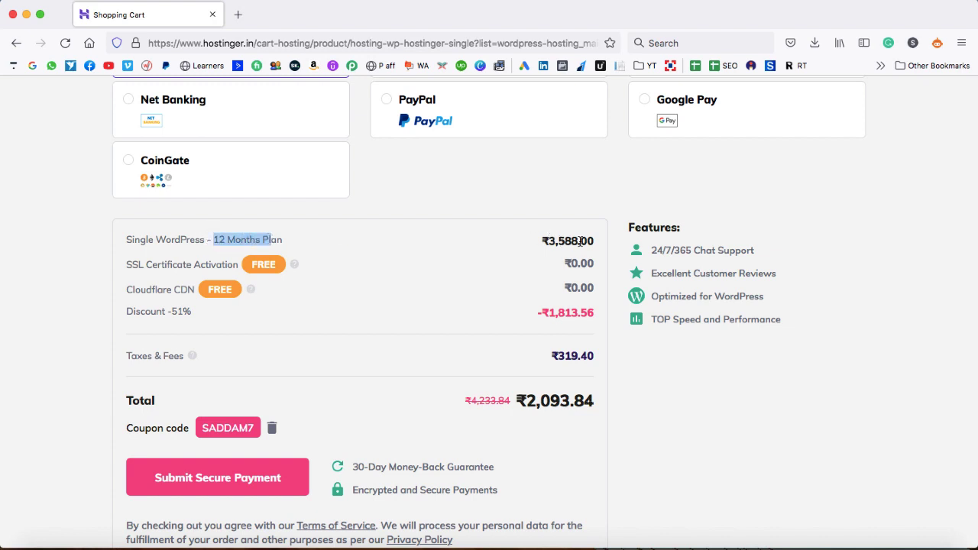
click(541, 257)
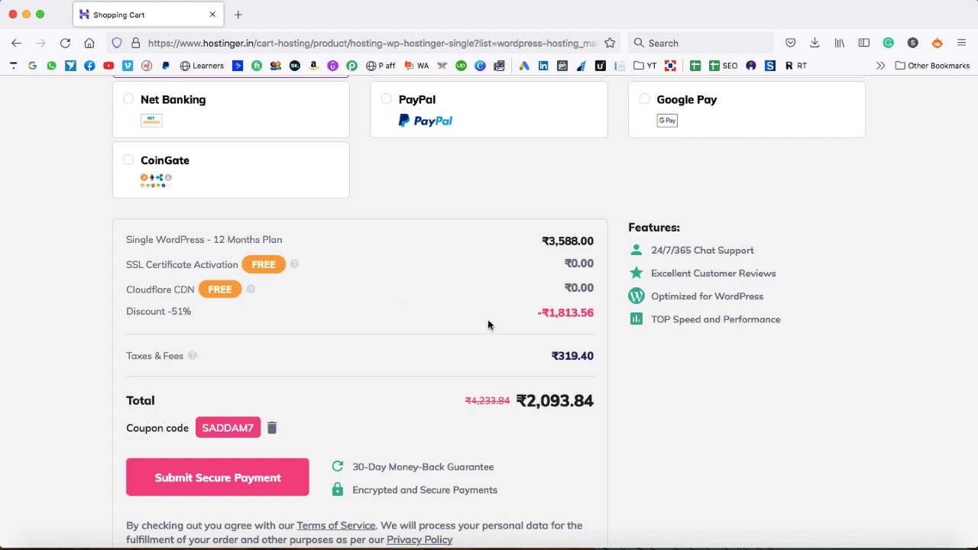
drag(527, 399, 569, 399)
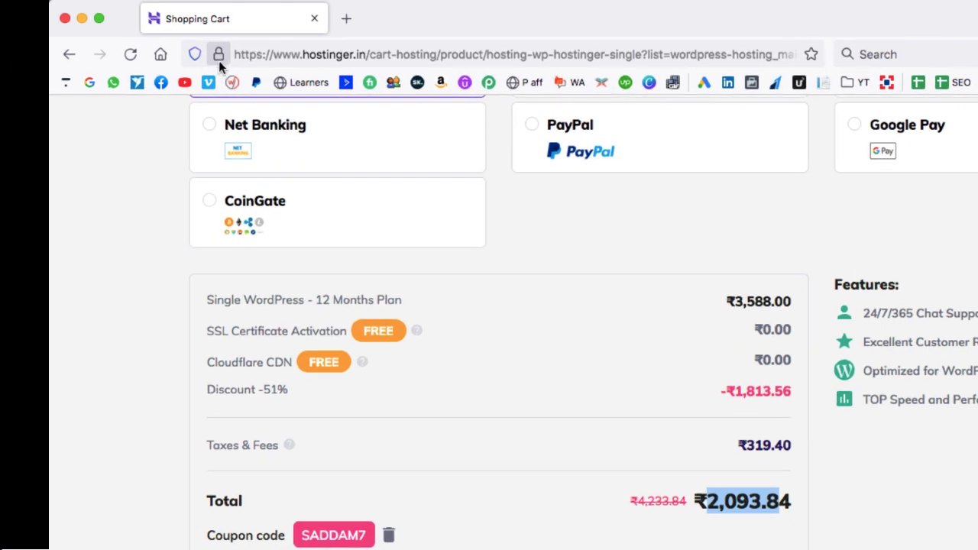
click(218, 56)
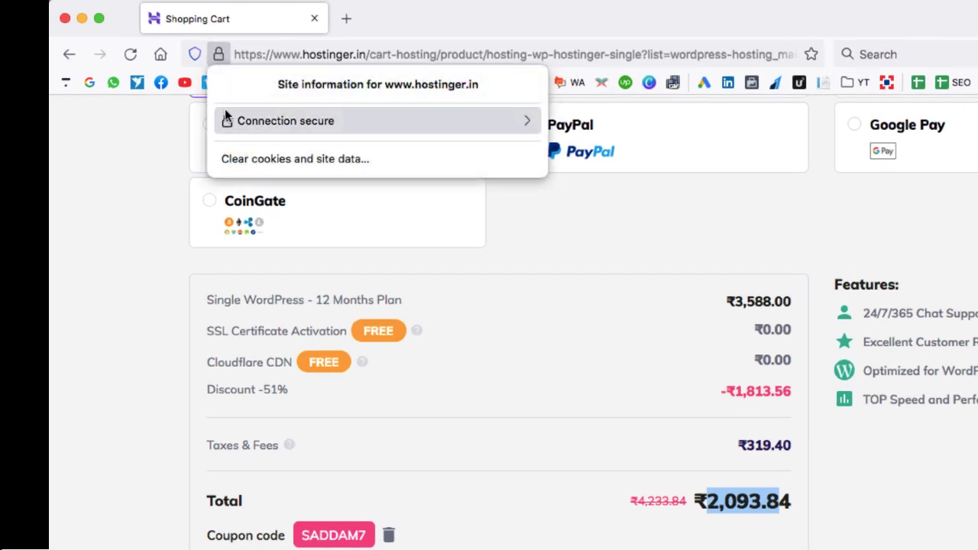
click(149, 143)
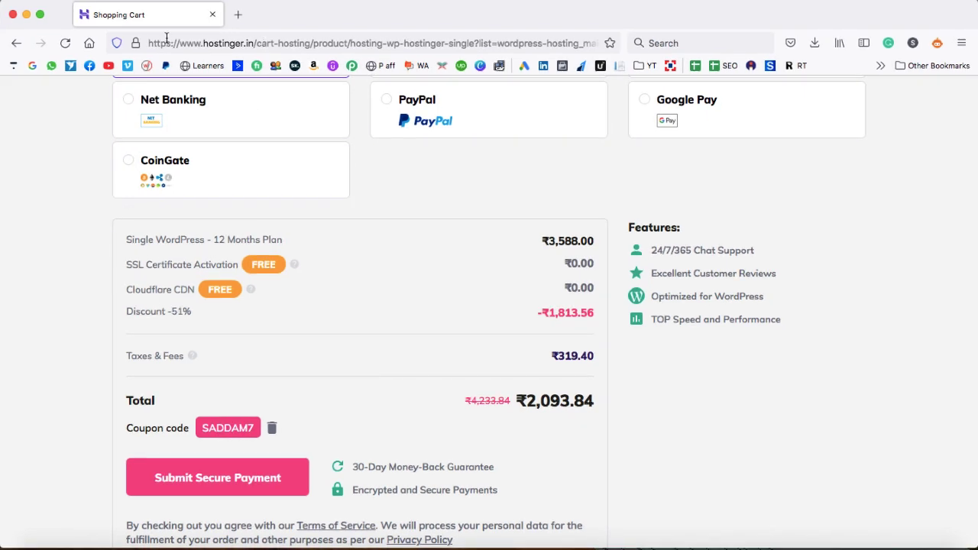
click(136, 44)
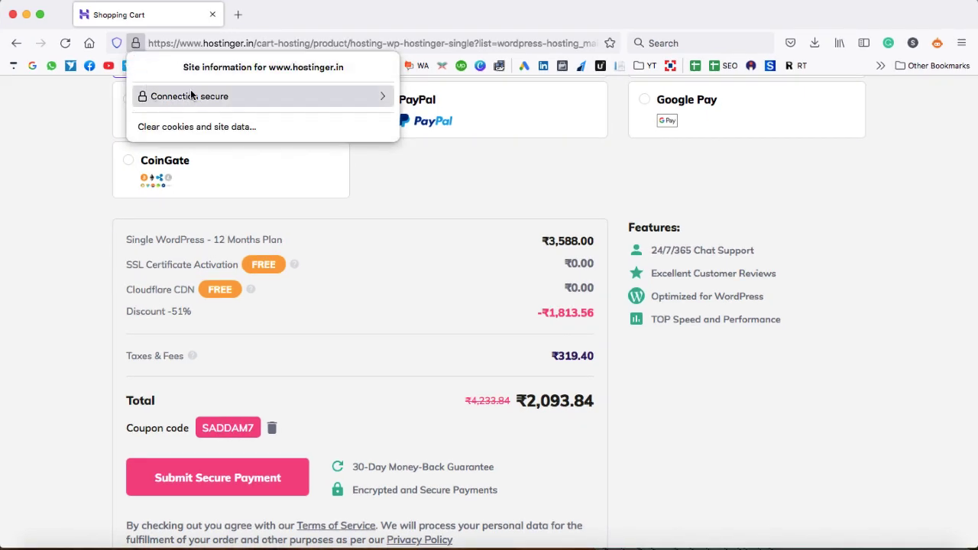
click(53, 176)
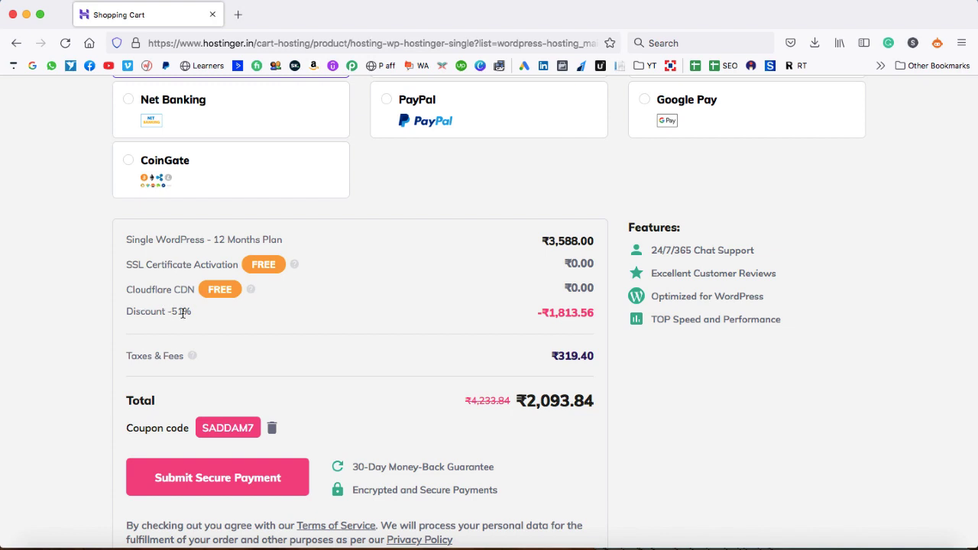
drag(527, 396, 594, 403)
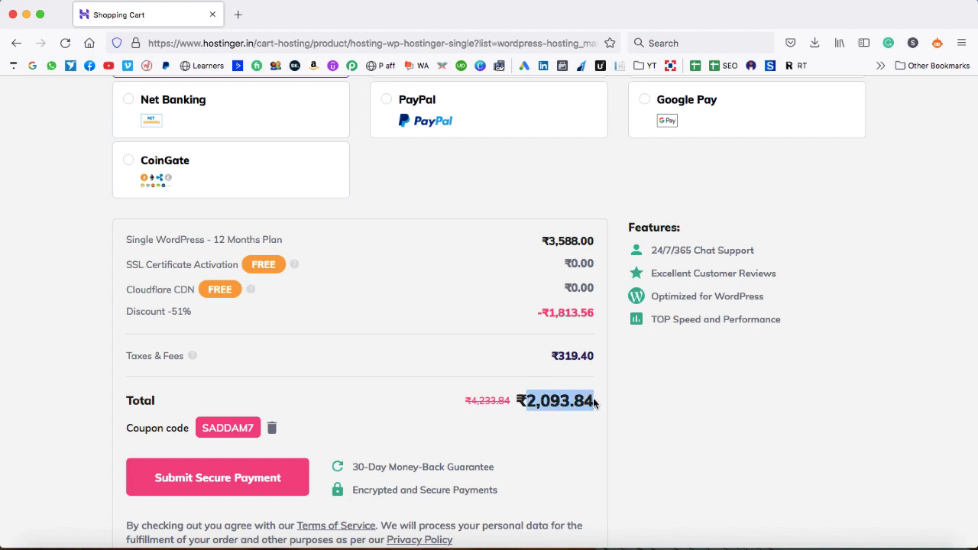
click(595, 404)
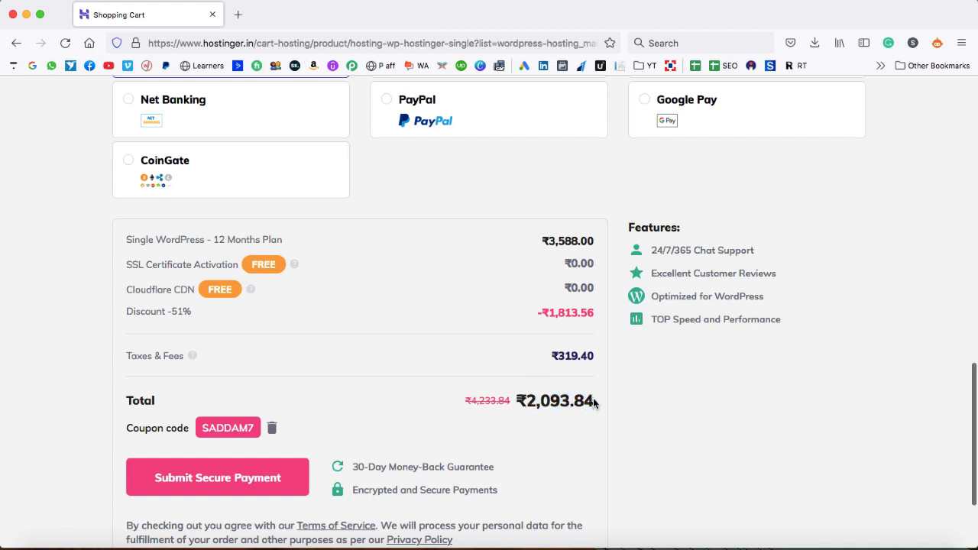
scroll(595, 403, down, 2)
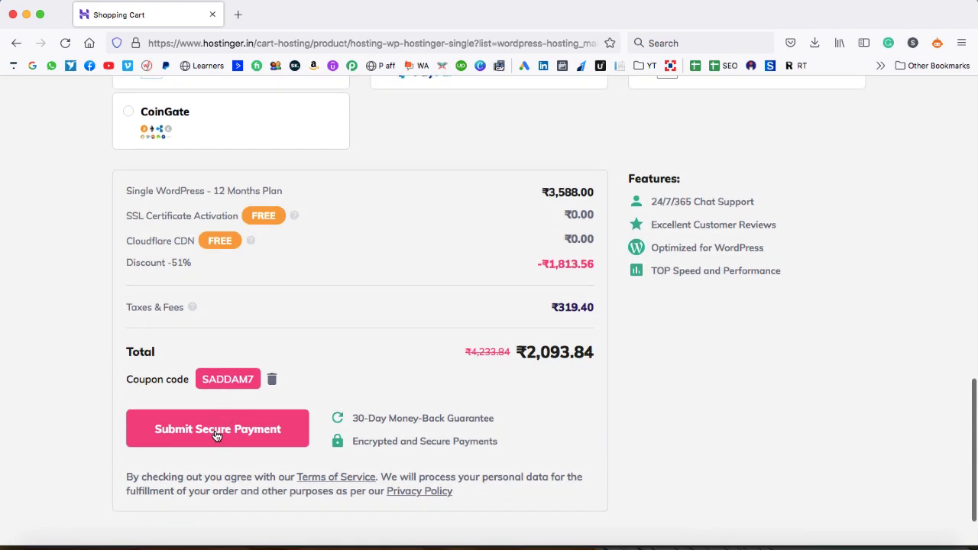
scroll(389, 274, up, 10)
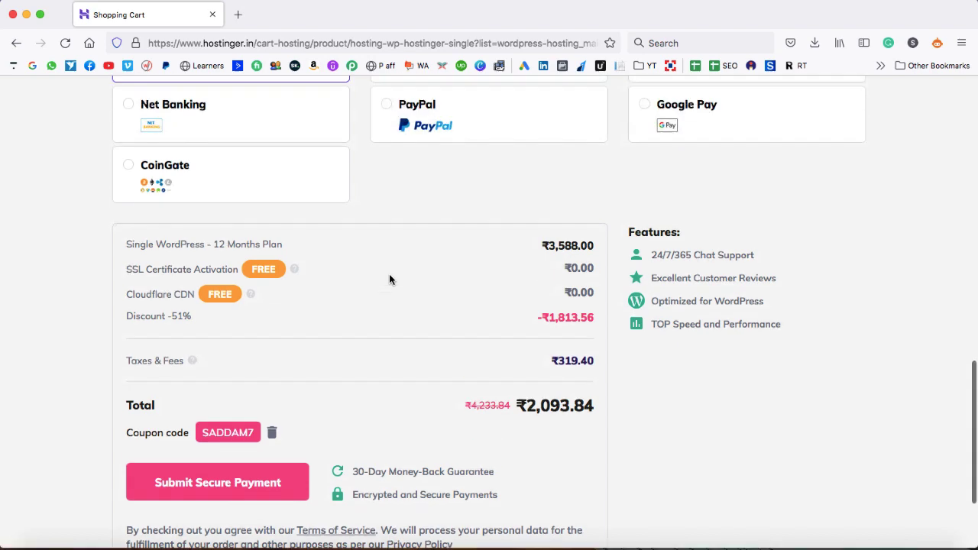
Load hostinger.com, go to its login page and sign in with Google
click(309, 43)
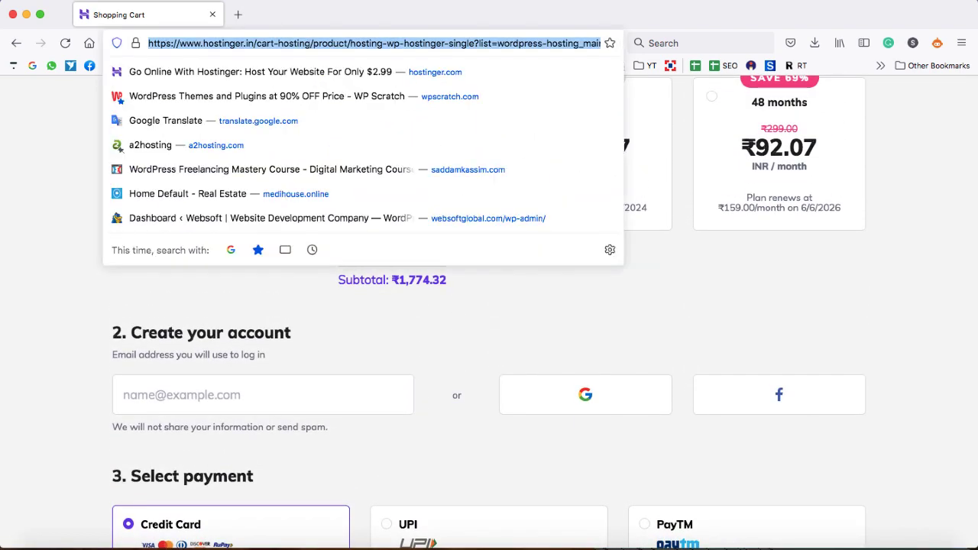
text(hostinger.com/)
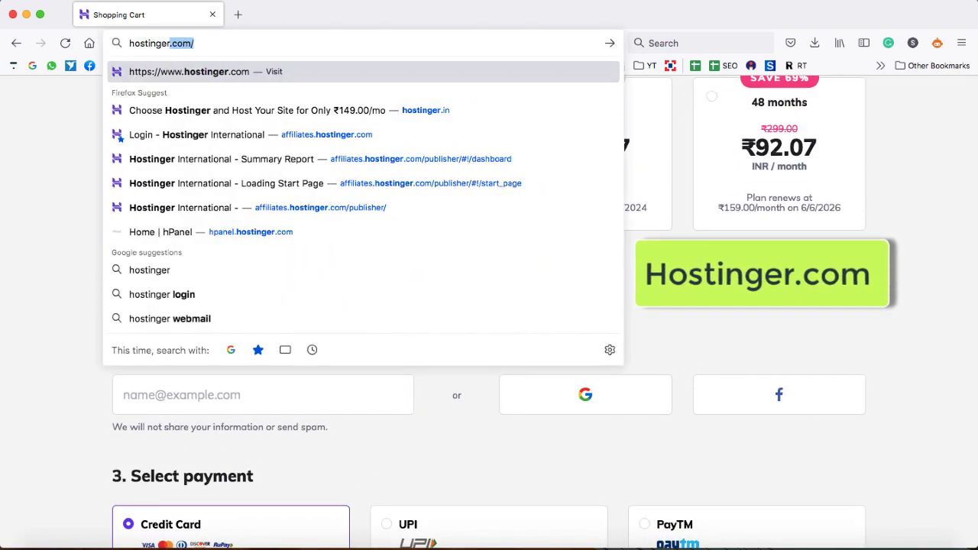
key(Return)
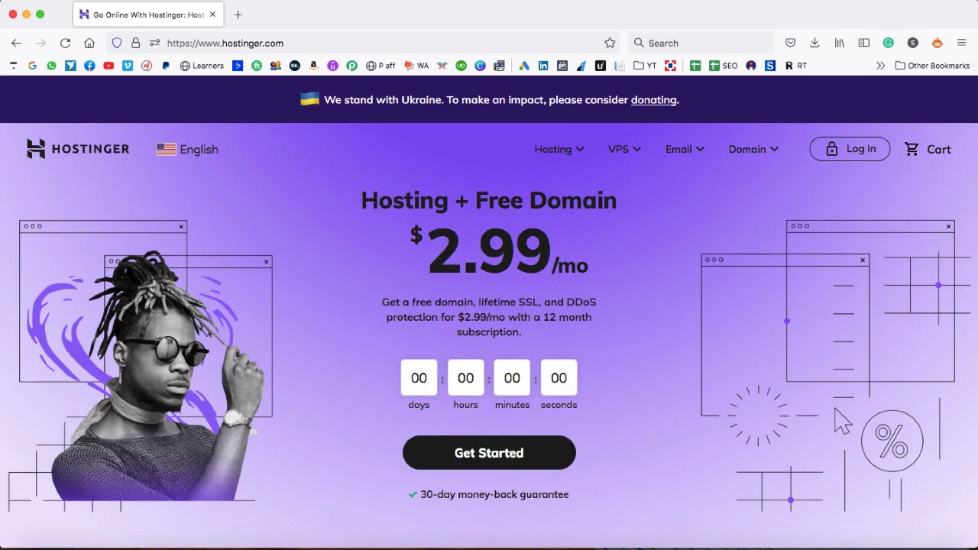
click(861, 149)
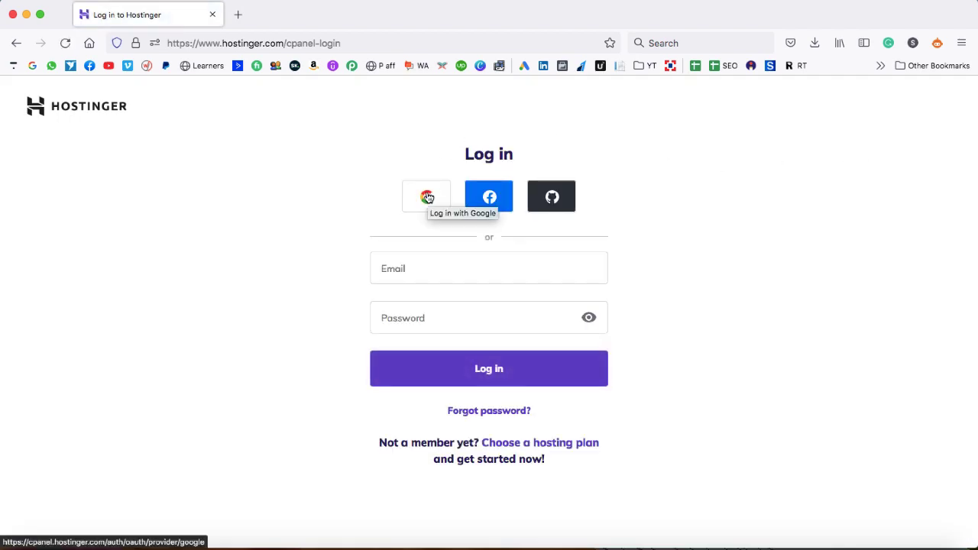
click(427, 197)
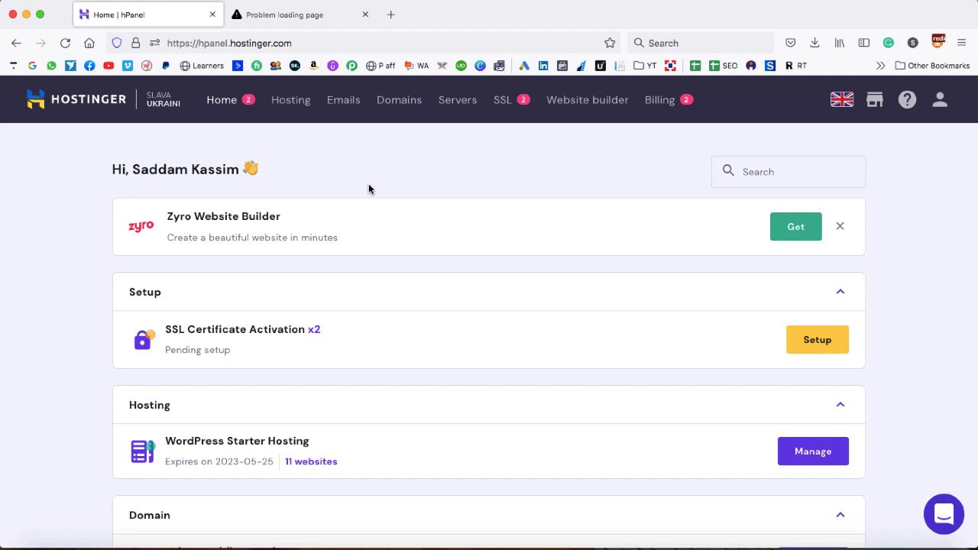
Search for the domain buyplot.com from Domains > Get a New Domain
click(400, 107)
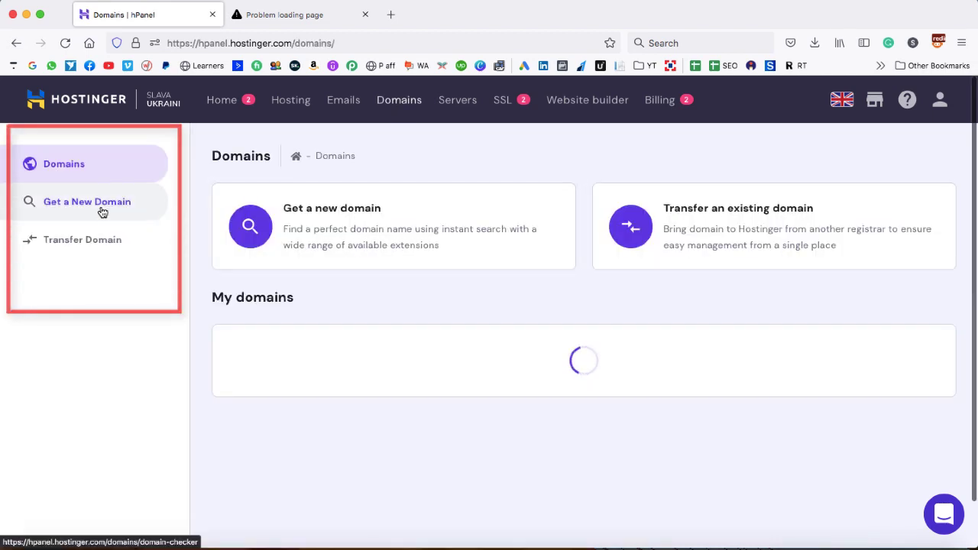
click(98, 209)
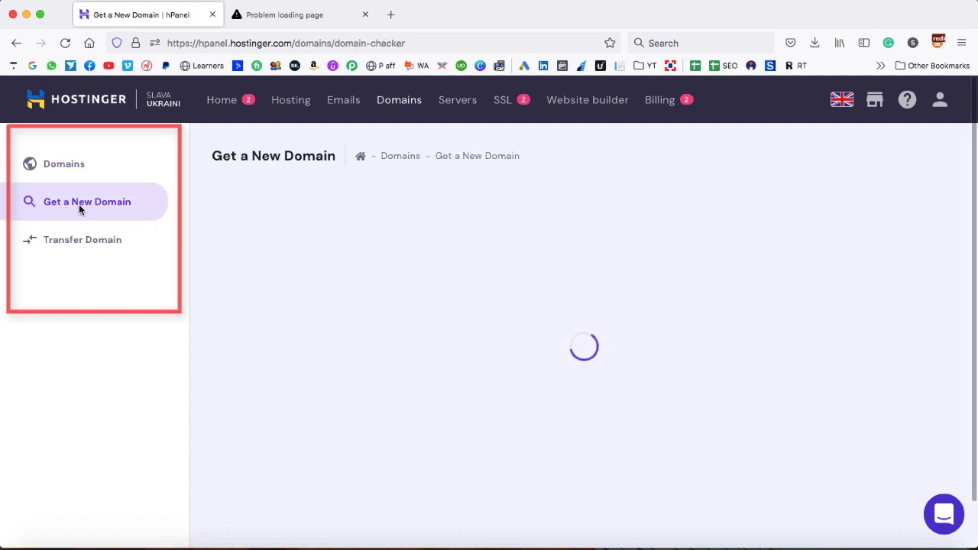
click(432, 395)
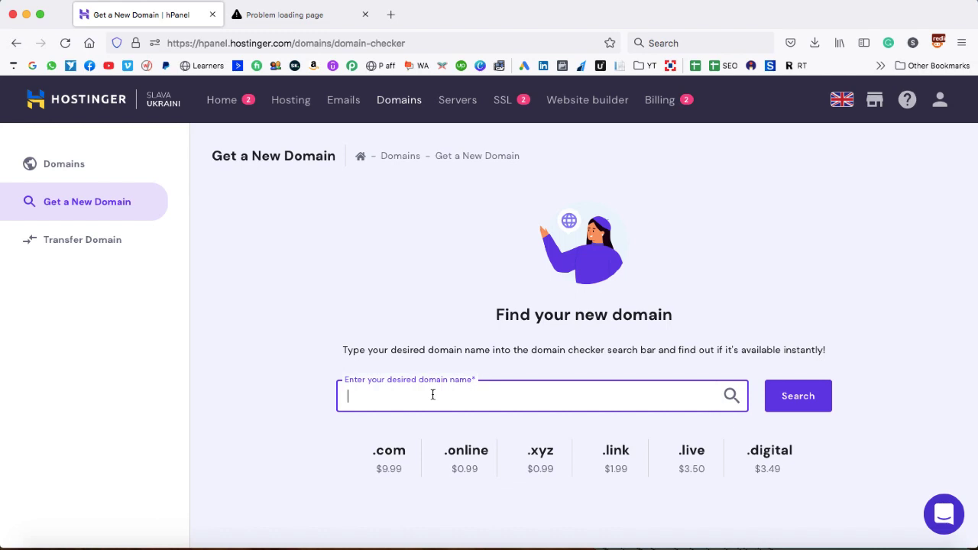
text(buyplot)
key(BackSpace)
text(ot.com)
click(799, 400)
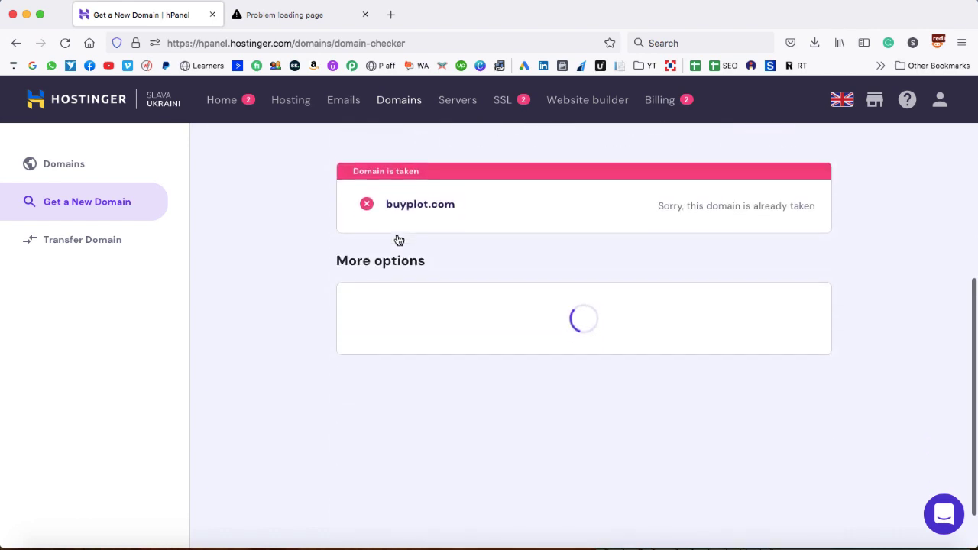
Note buyplot.com is taken and buyplot.online costs $0.99 yearly, then go to Hosting
scroll(468, 229, up, 2)
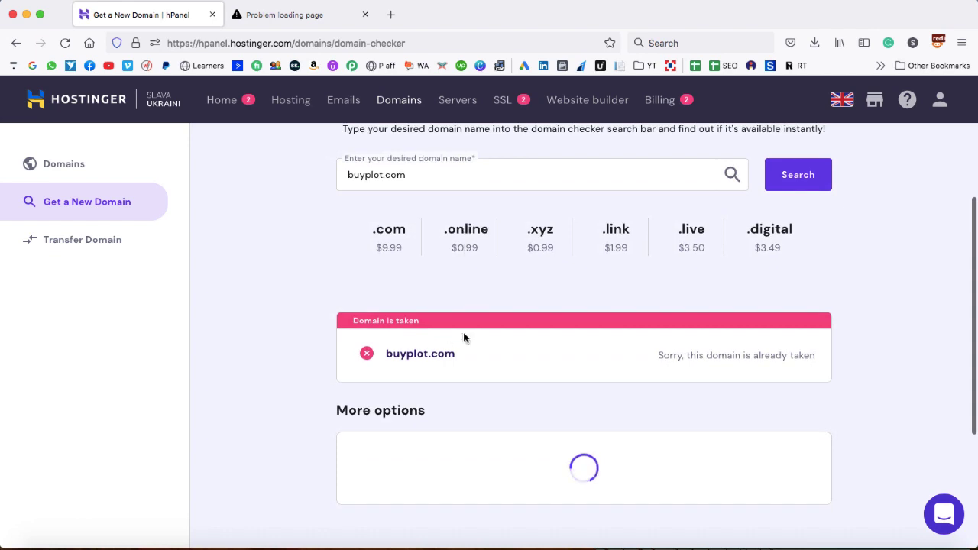
drag(353, 321, 418, 321)
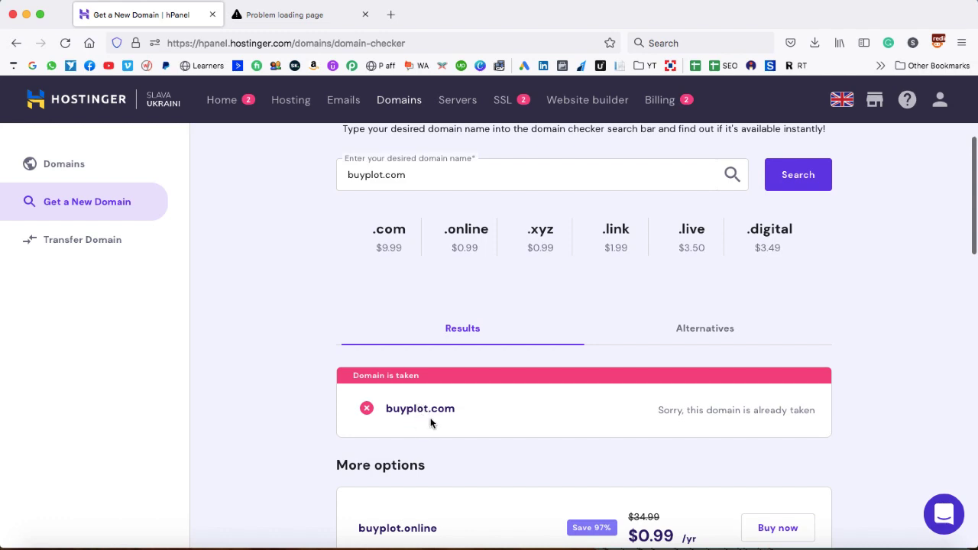
drag(386, 409, 458, 410)
click(458, 411)
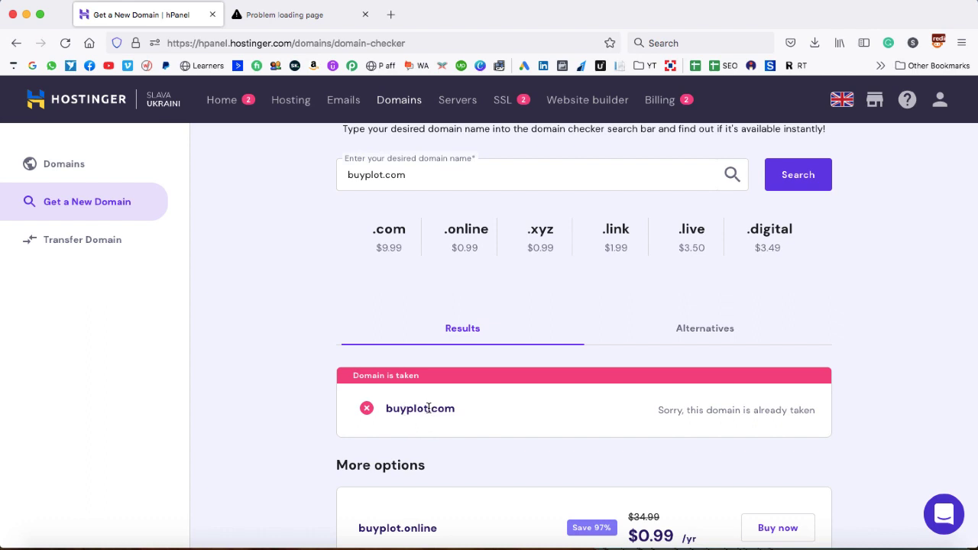
drag(429, 408, 454, 408)
click(454, 408)
scroll(454, 408, down, 3)
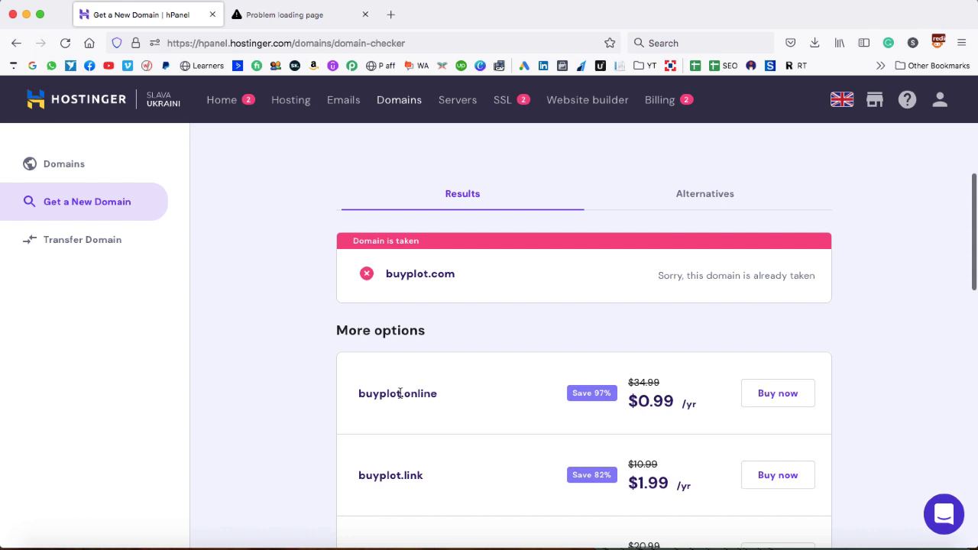
drag(401, 392, 436, 393)
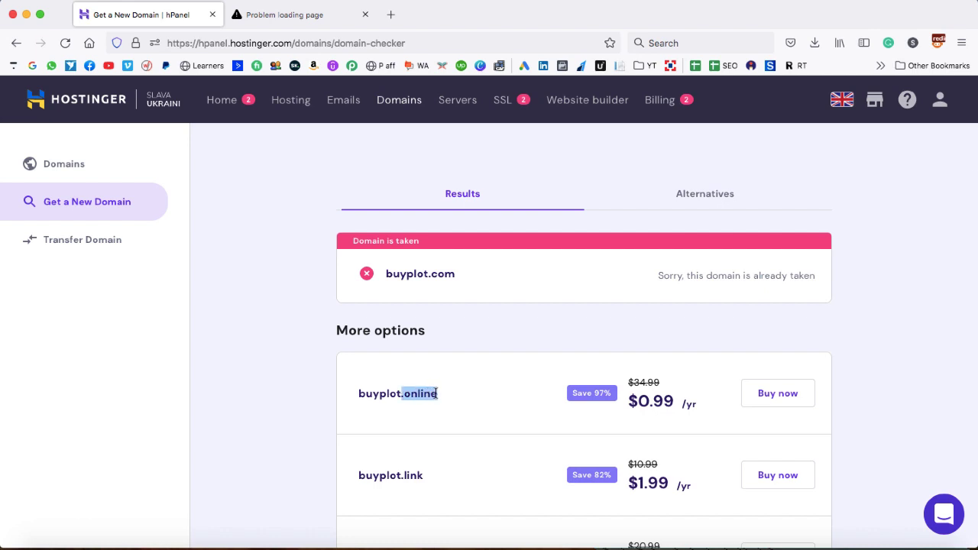
click(443, 400)
scroll(454, 398, down, 1)
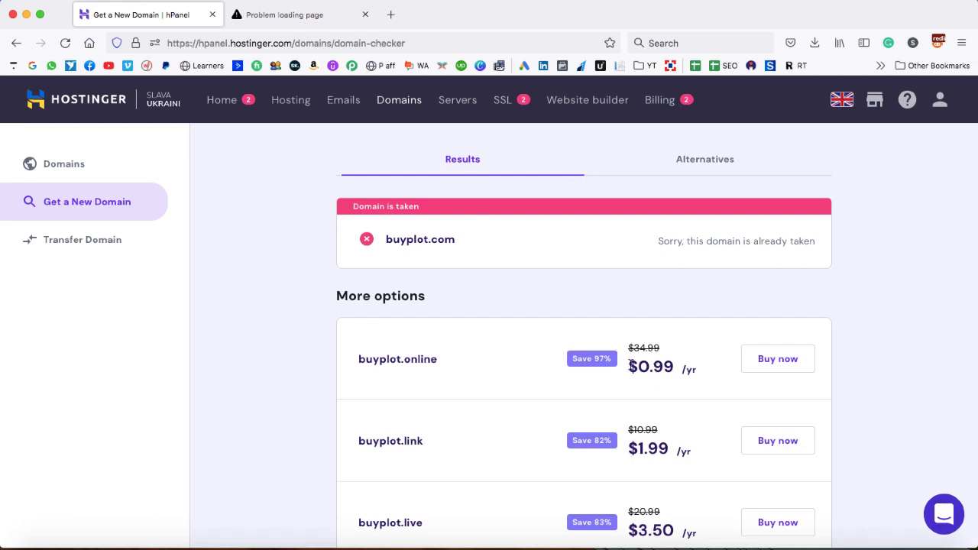
drag(630, 364, 672, 363)
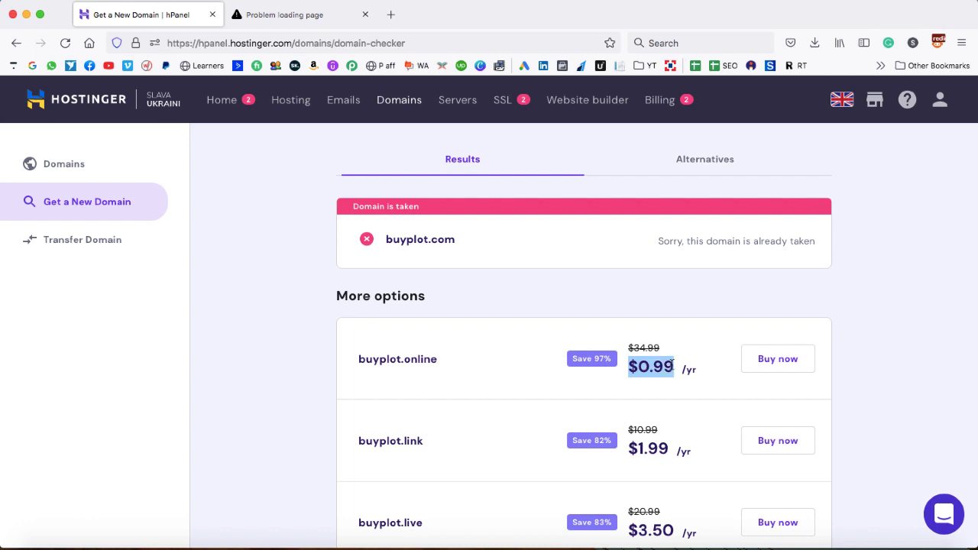
click(674, 371)
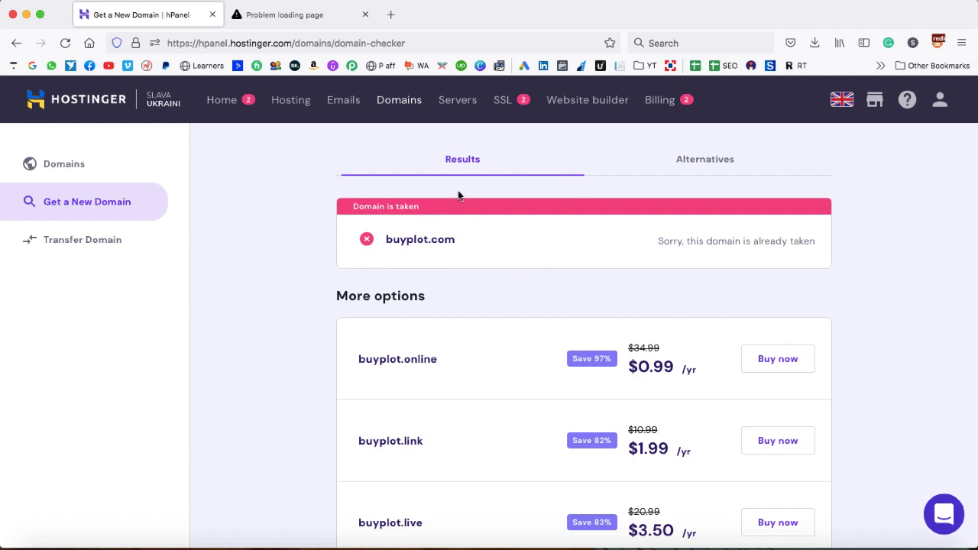
click(291, 105)
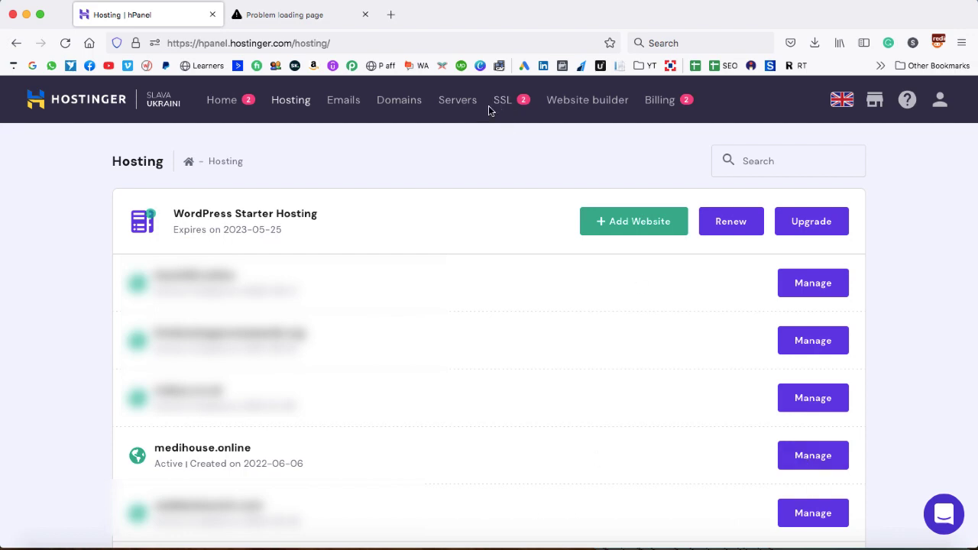
Confirm medihouse.online shows Secure Connection Failed, then open hPanel's SSL certificates page
click(272, 16)
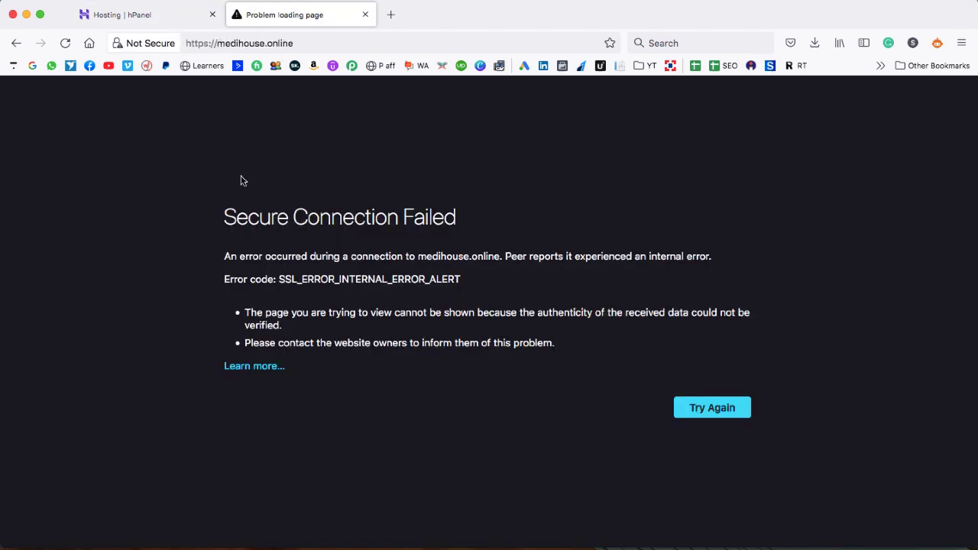
drag(224, 217, 460, 217)
click(373, 195)
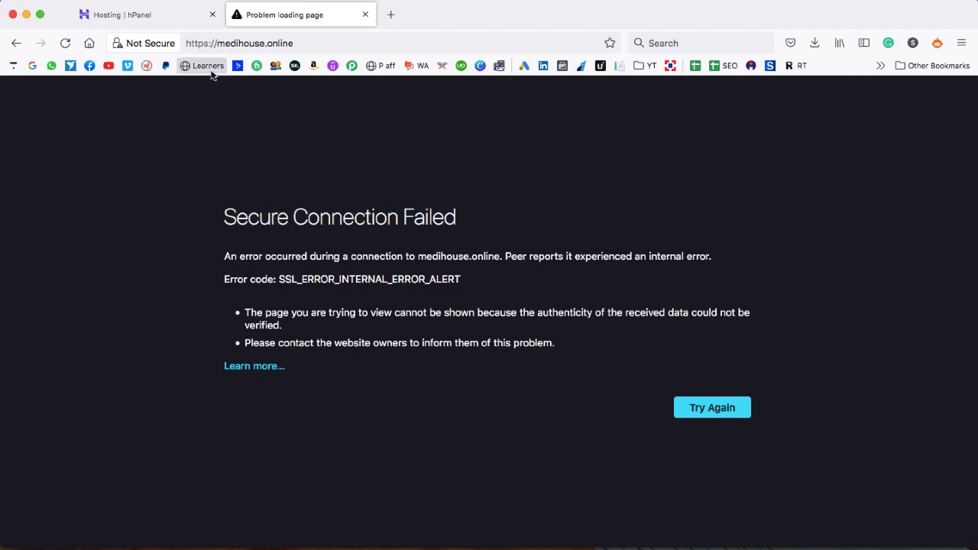
click(142, 46)
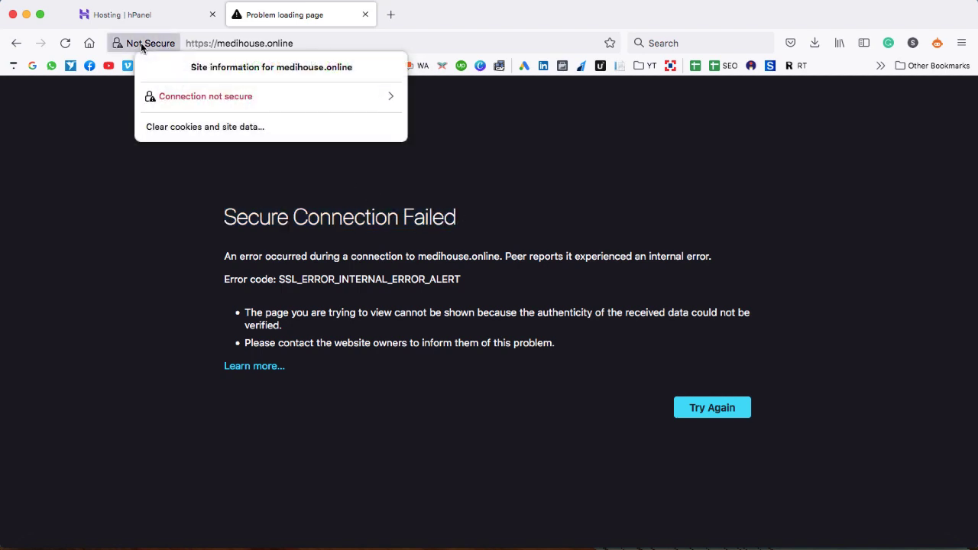
click(109, 114)
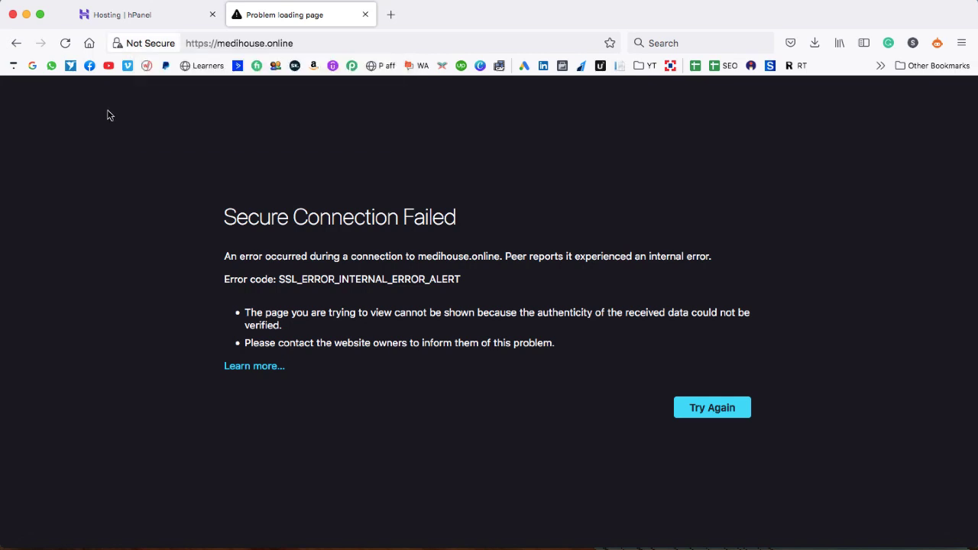
click(124, 15)
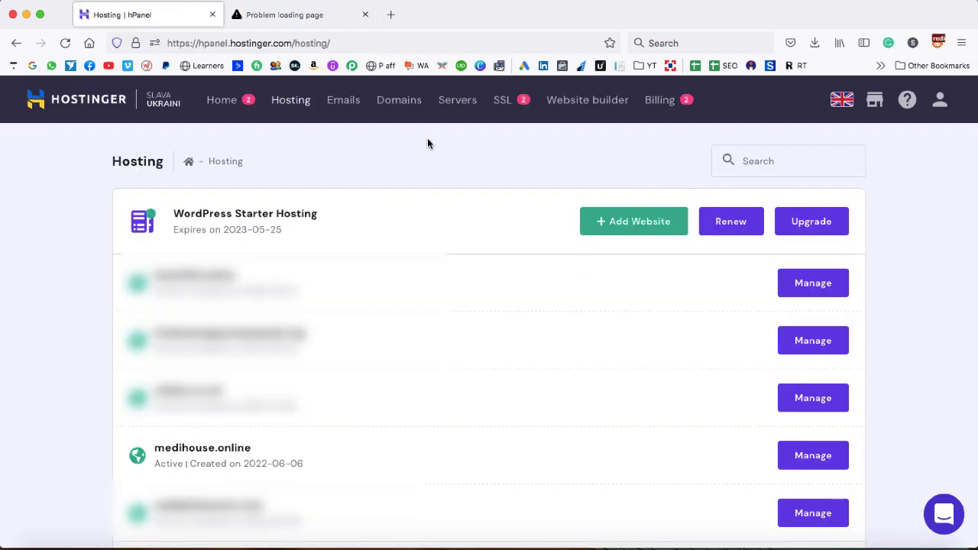
click(504, 119)
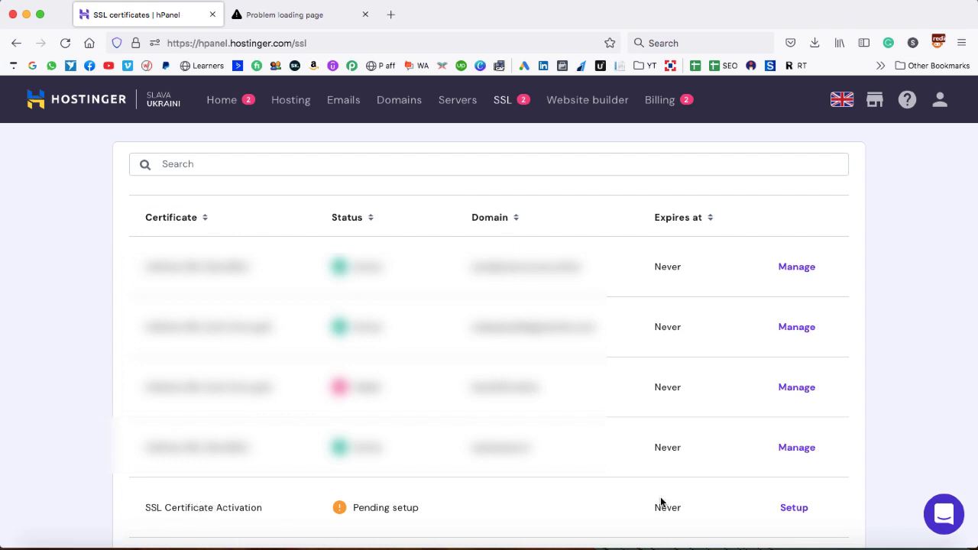
Set up the pending SSL activation by installing SSL on medihouse.online
click(793, 508)
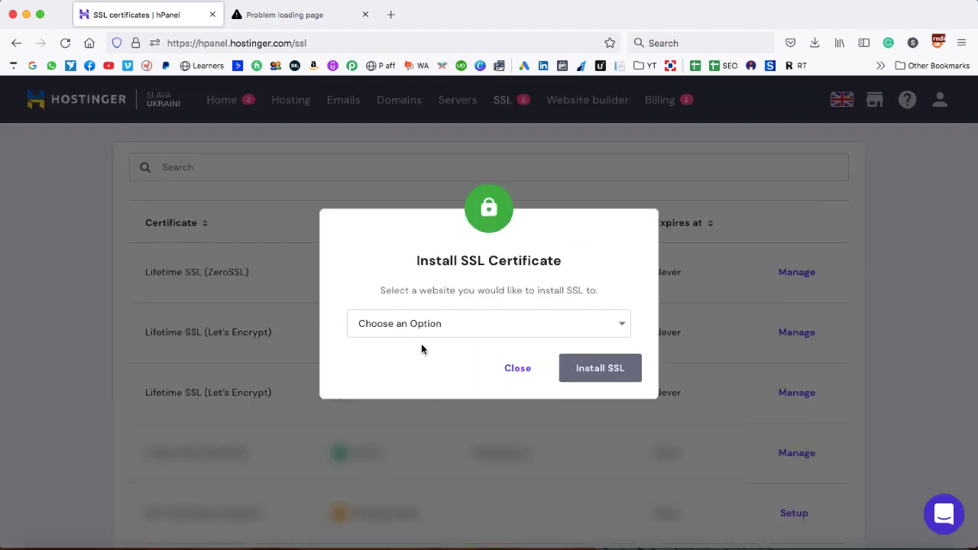
click(455, 324)
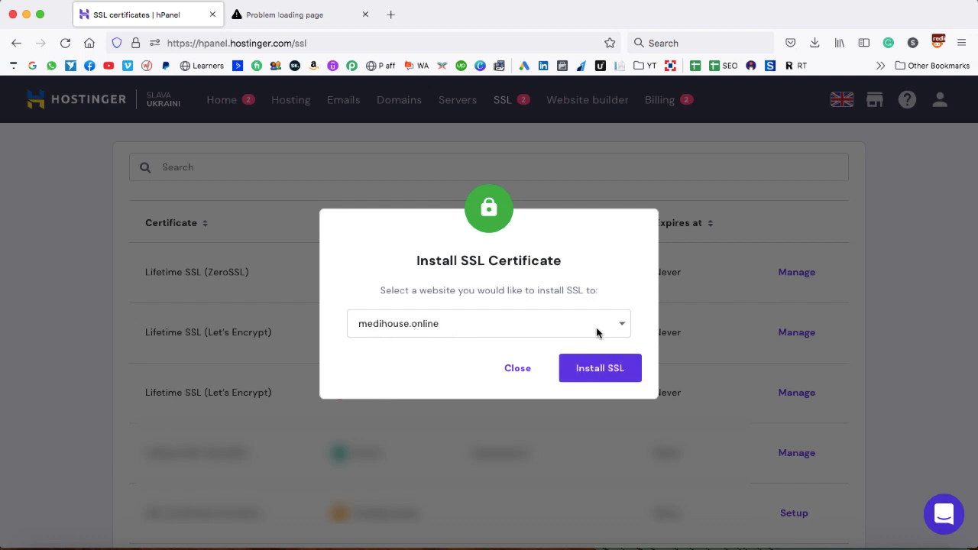
click(601, 370)
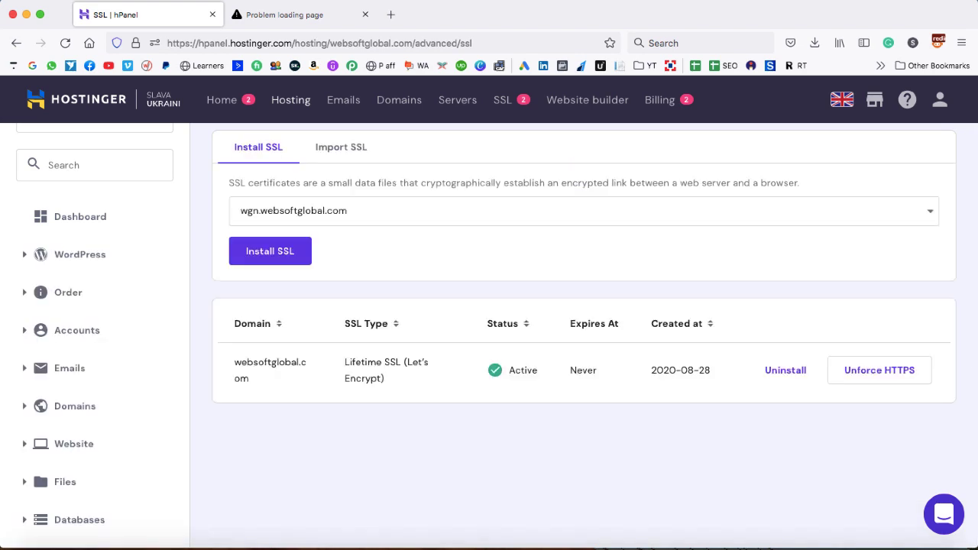
Reload medihouse.online to see a secure 'Your account has been created!' page, then return to hPanel SSL
click(292, 16)
click(66, 41)
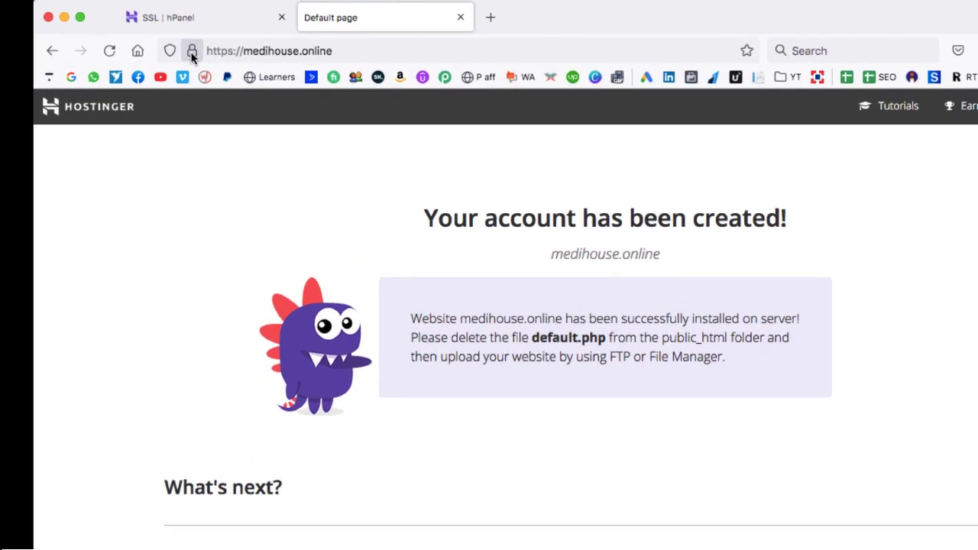
click(217, 55)
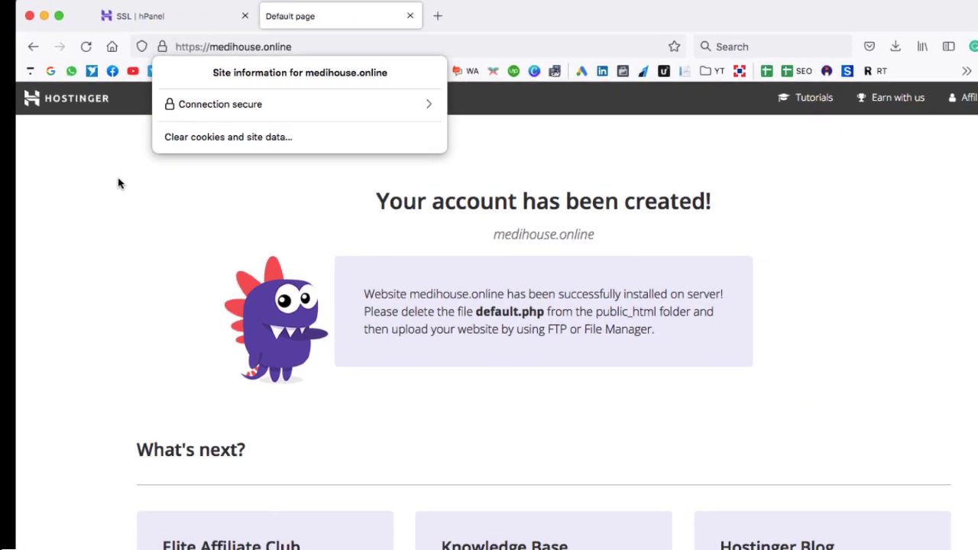
click(167, 212)
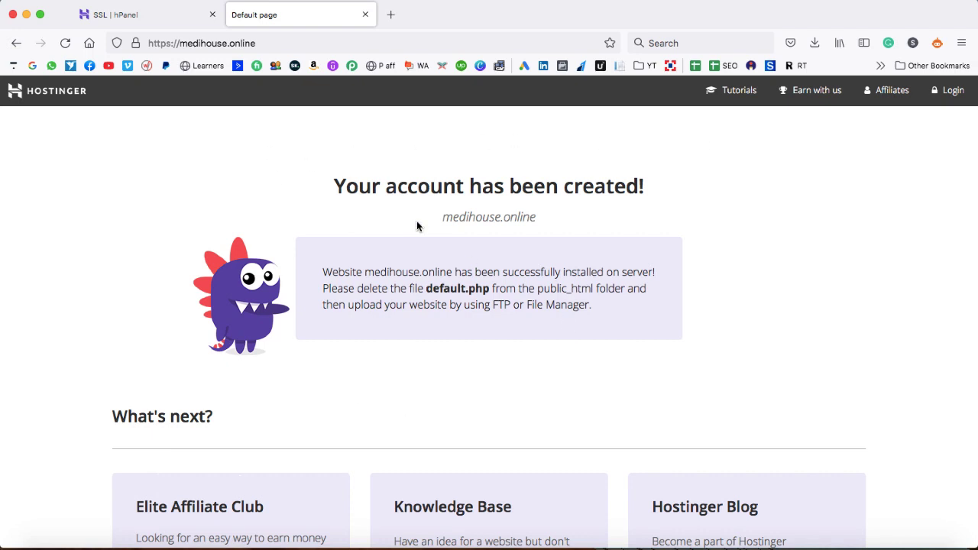
drag(335, 186, 642, 183)
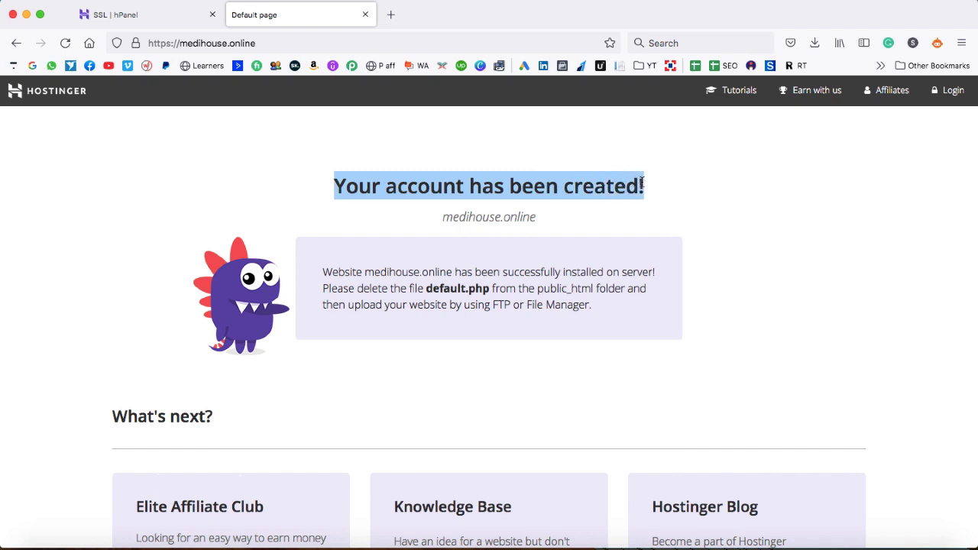
click(540, 215)
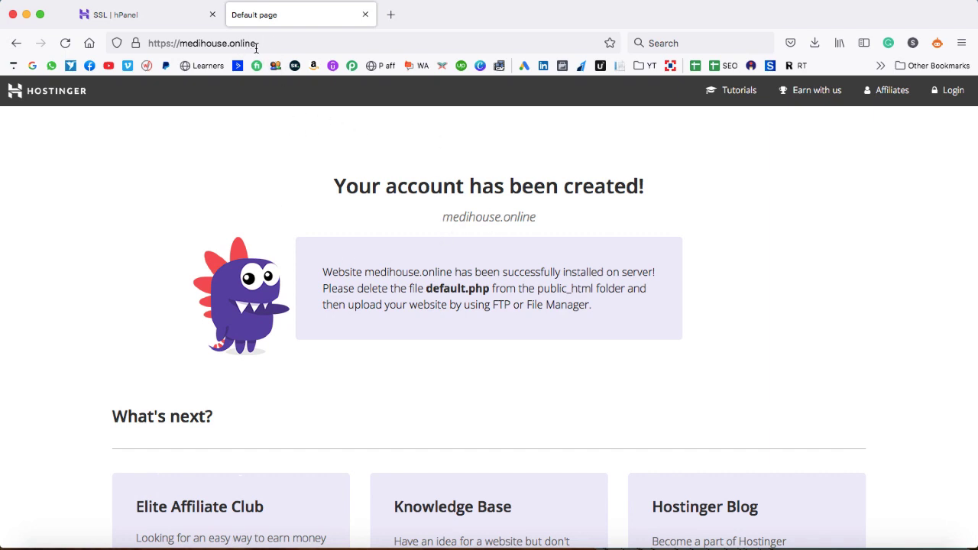
click(161, 15)
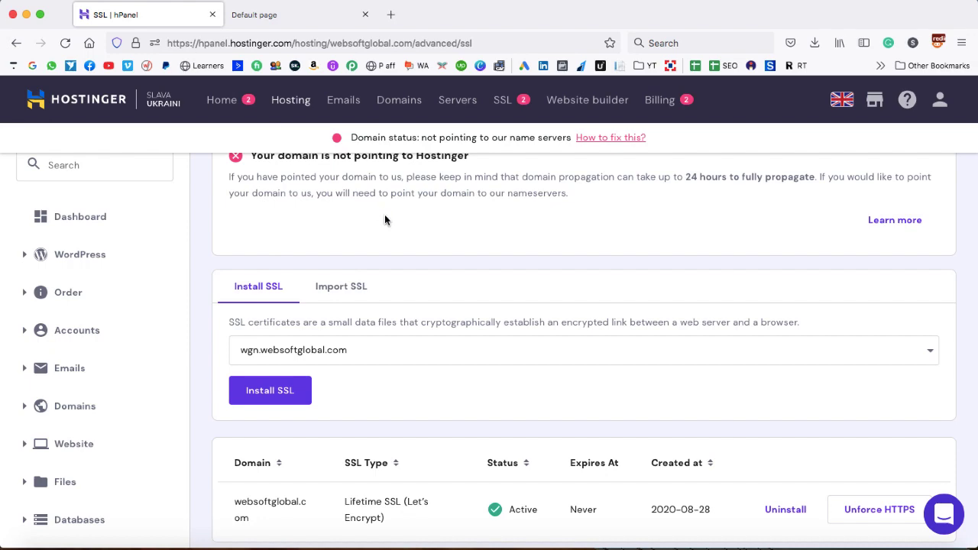
scroll(384, 220, up, 2)
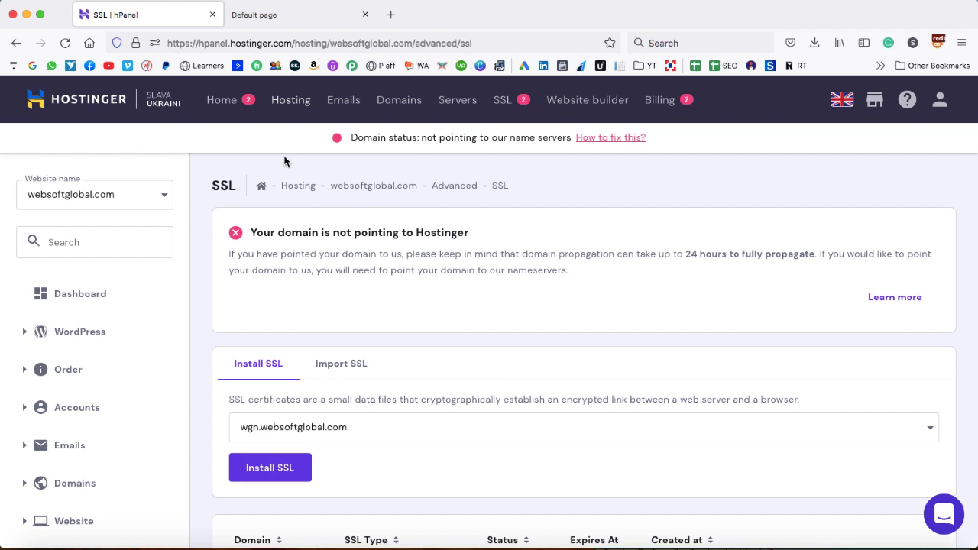
Go to Hosting, manage medihouse.online and open its Auto Installer
click(290, 105)
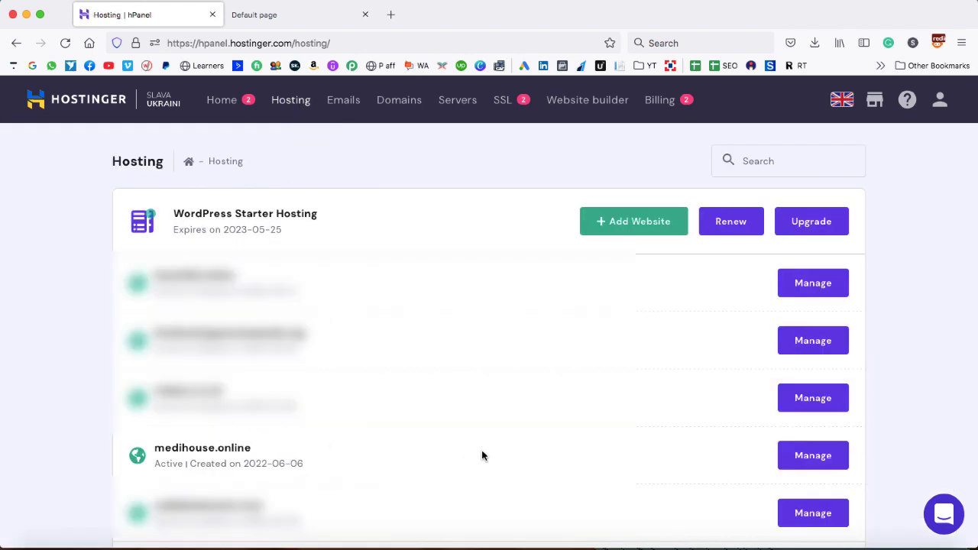
click(812, 457)
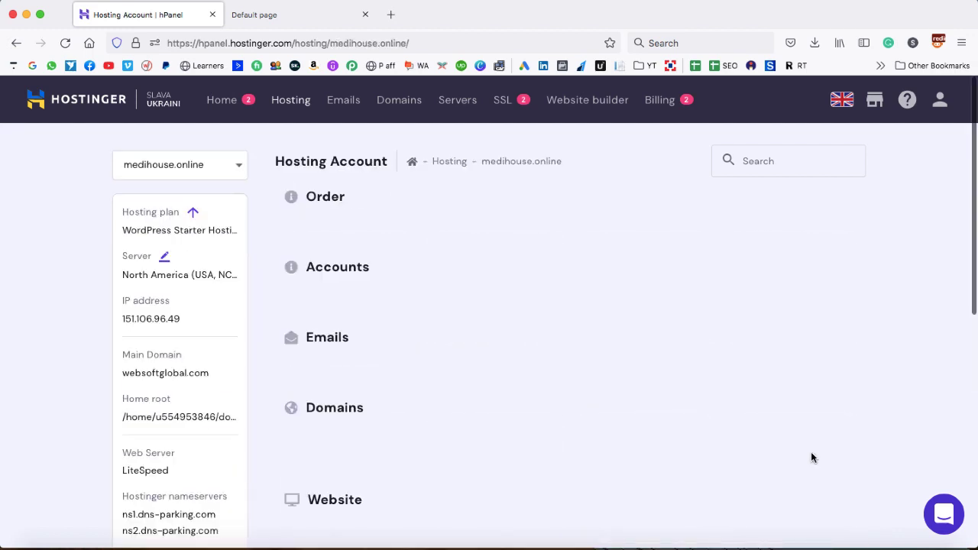
scroll(813, 457, down, 1)
scroll(812, 457, down, 10)
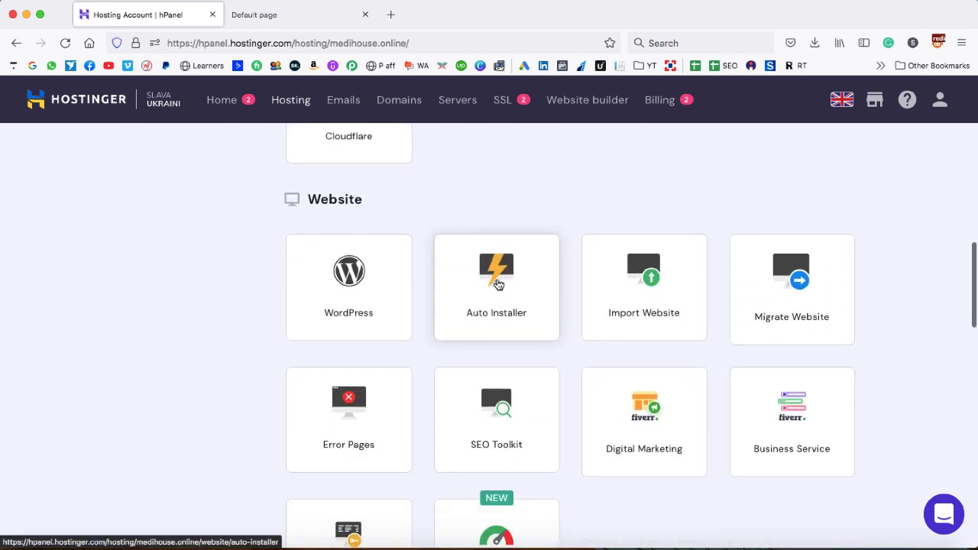
click(434, 239)
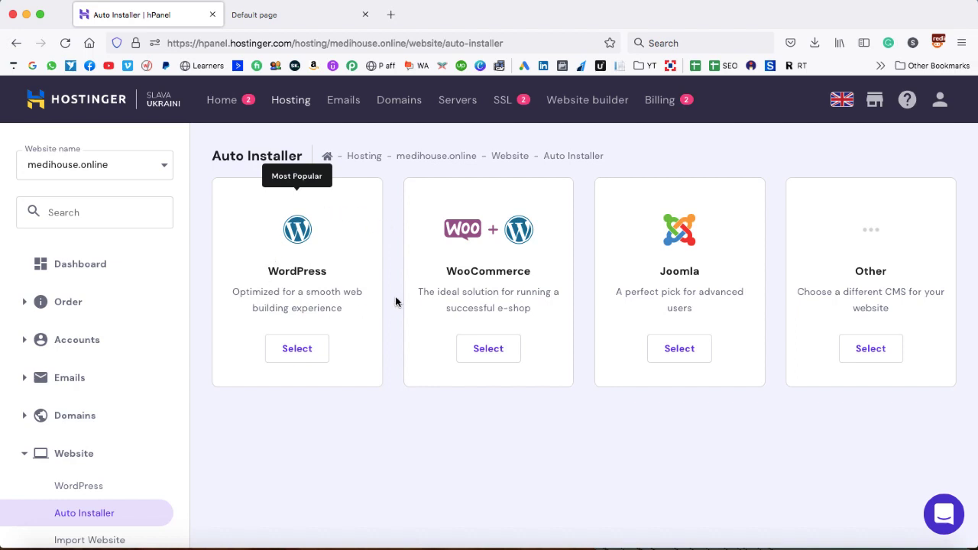
Choose the WordPress installer and enter the title 'Buy Plots at Reasonable price', keeping the admin email
click(294, 351)
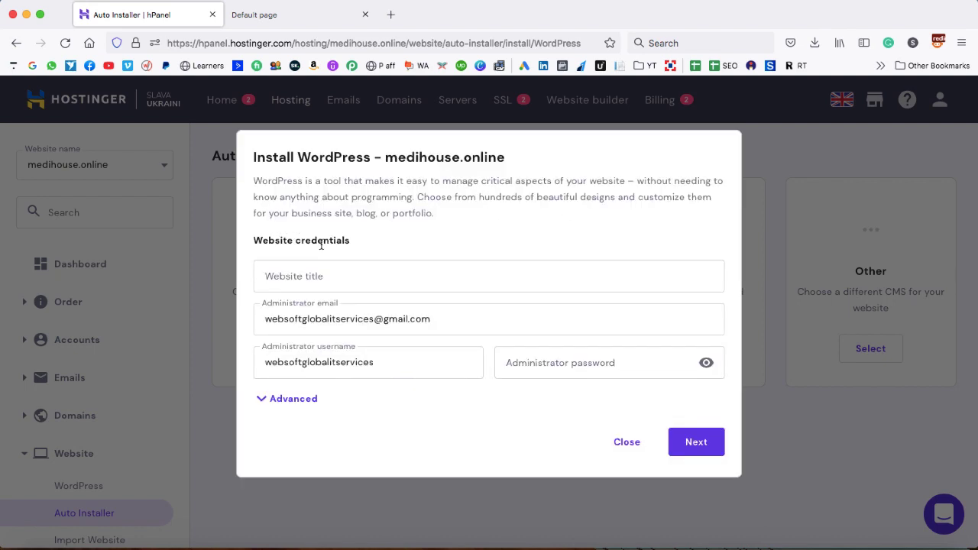
click(327, 278)
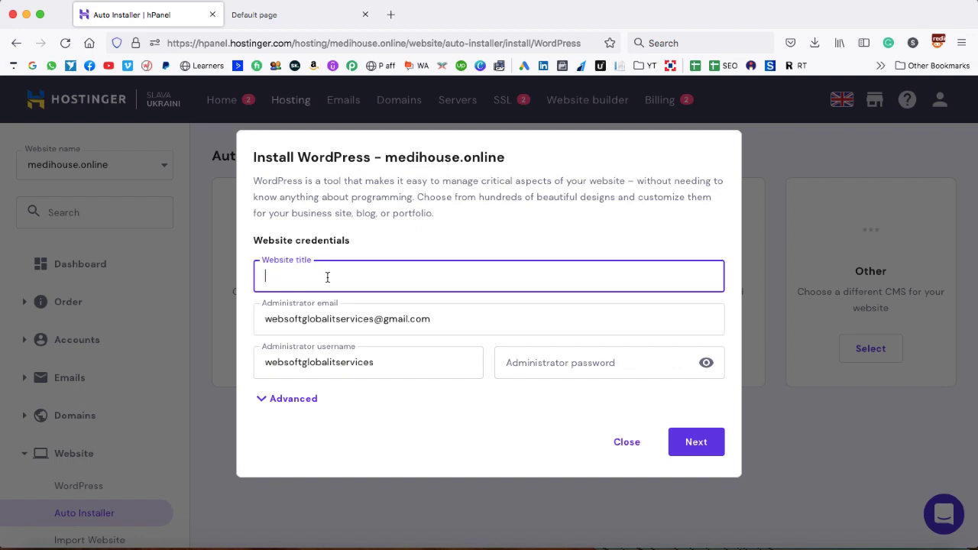
text(Buy Plots at Reasonable price)
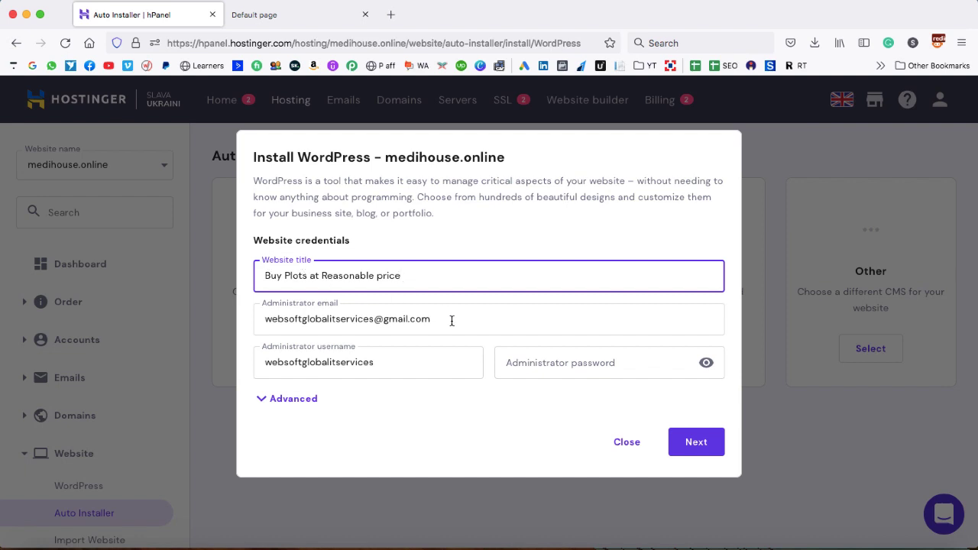
drag(451, 321, 259, 321)
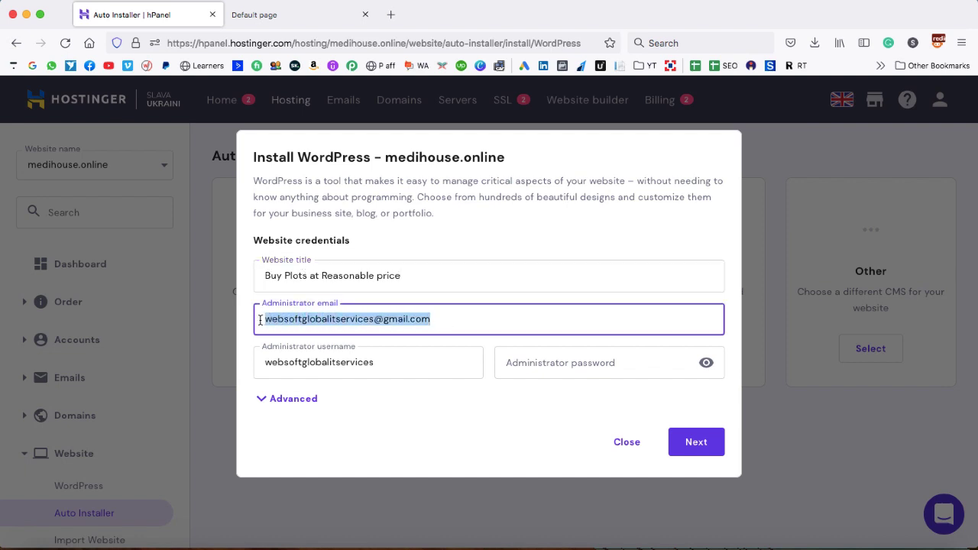
click(323, 319)
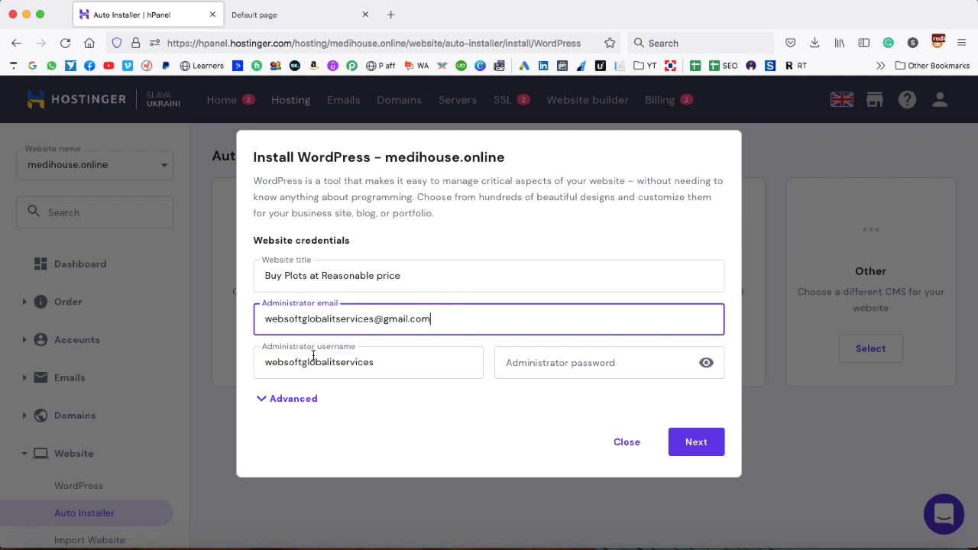
Replace the administrator username with a new one and set an administrator password
drag(387, 364, 247, 366)
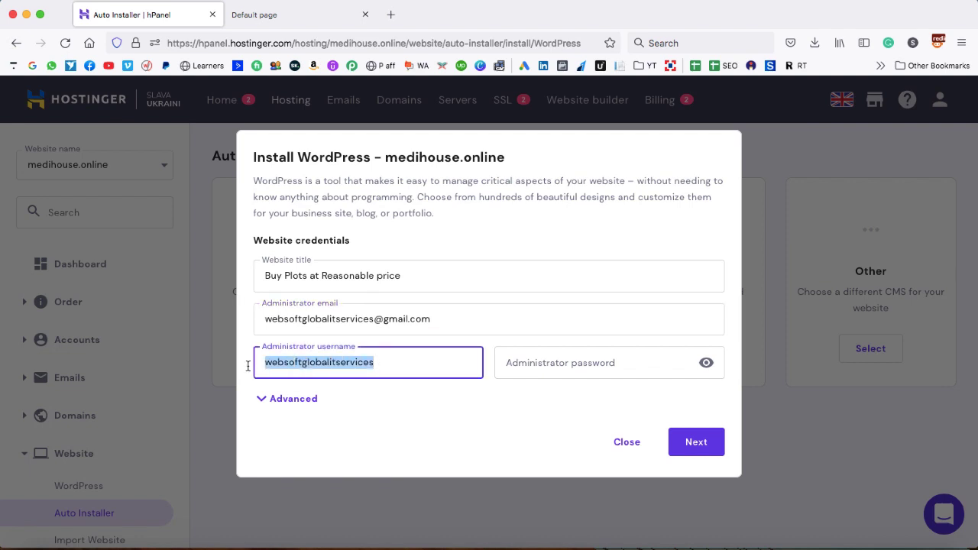
text(SADDAM)
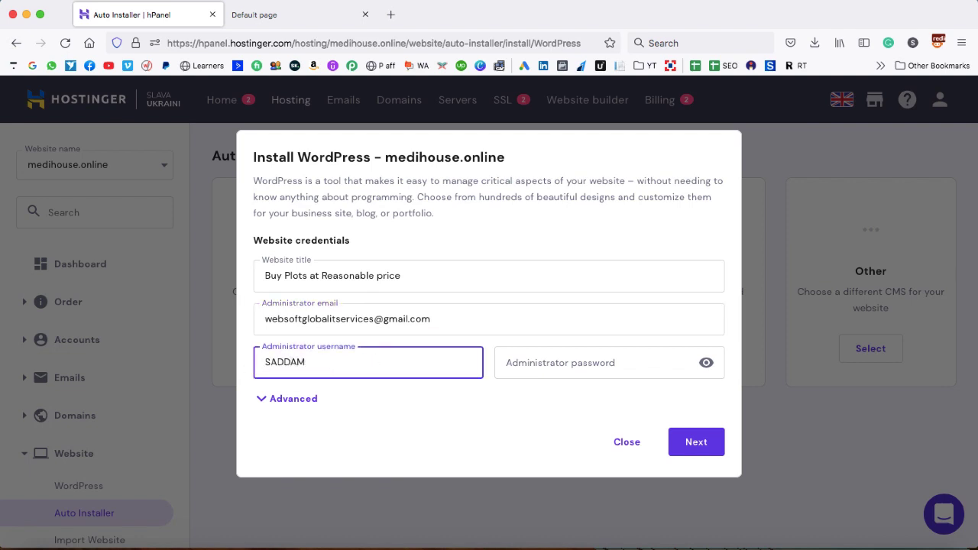
text(78)
key(BackSpace)
text(789)
click(506, 362)
text(••••••••••)
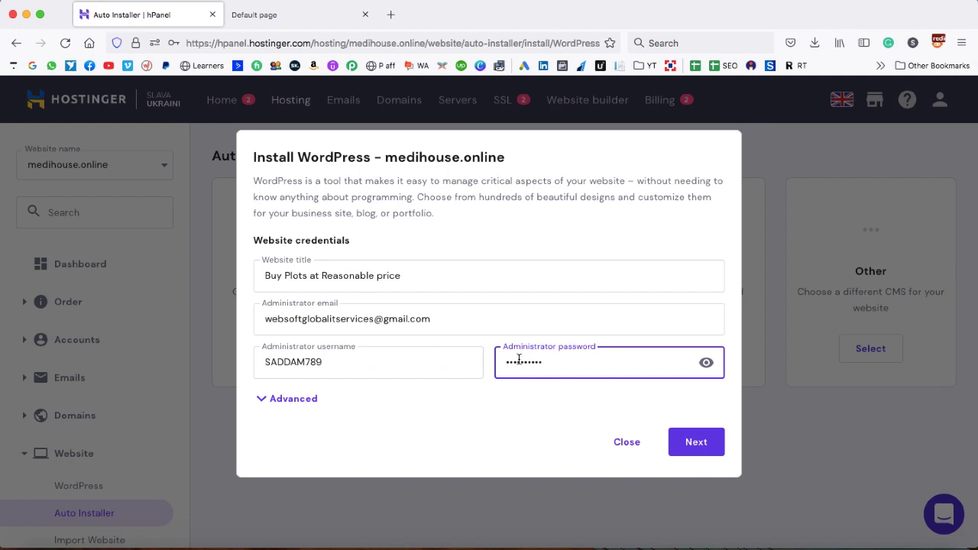
click(261, 398)
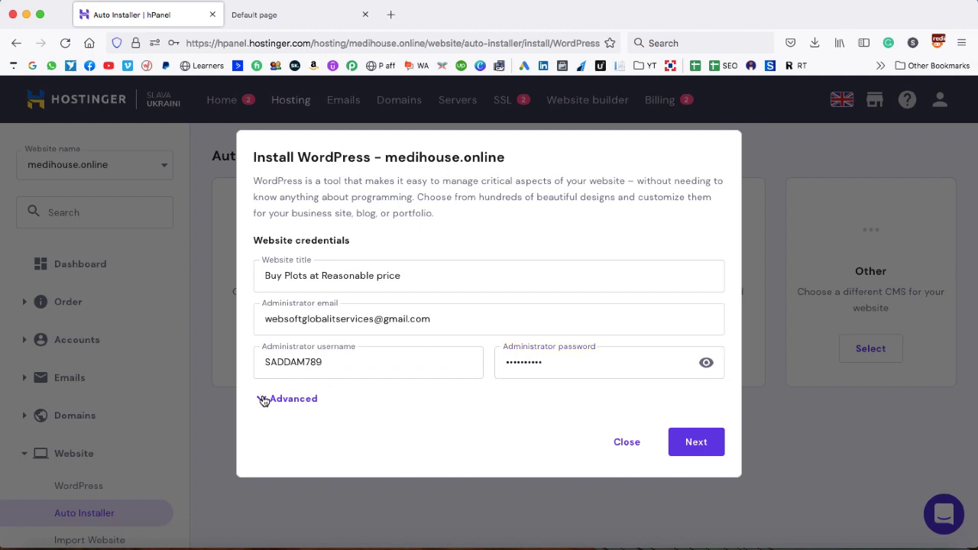
click(310, 433)
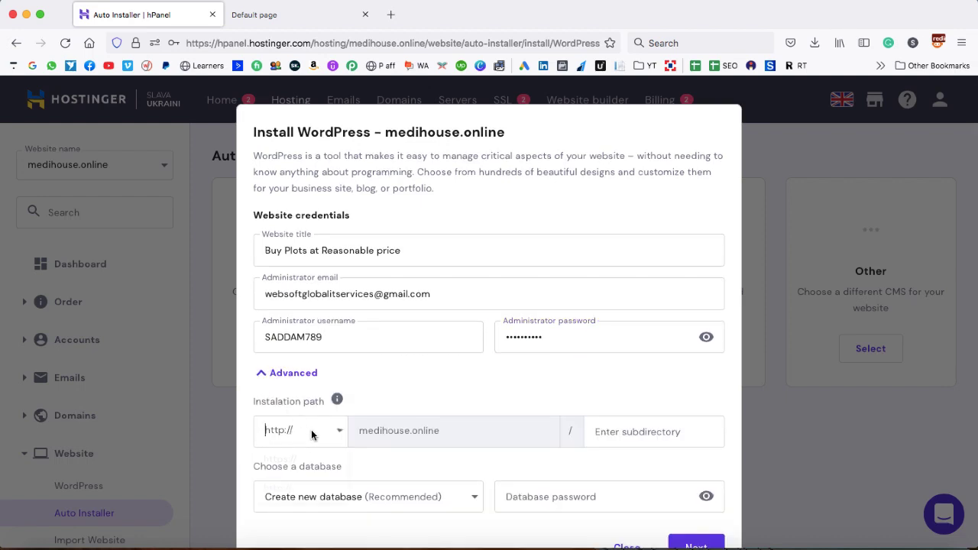
click(280, 460)
click(610, 432)
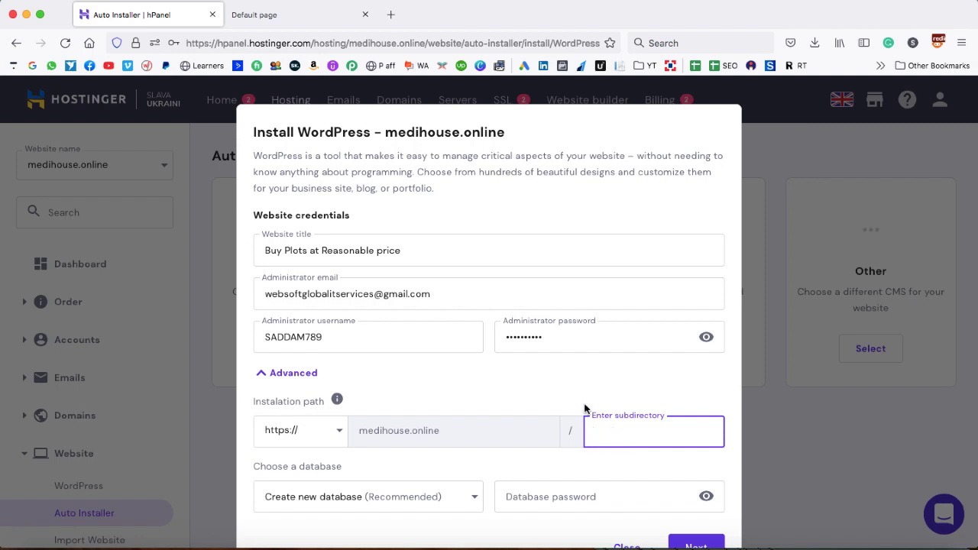
scroll(577, 428, down, 2)
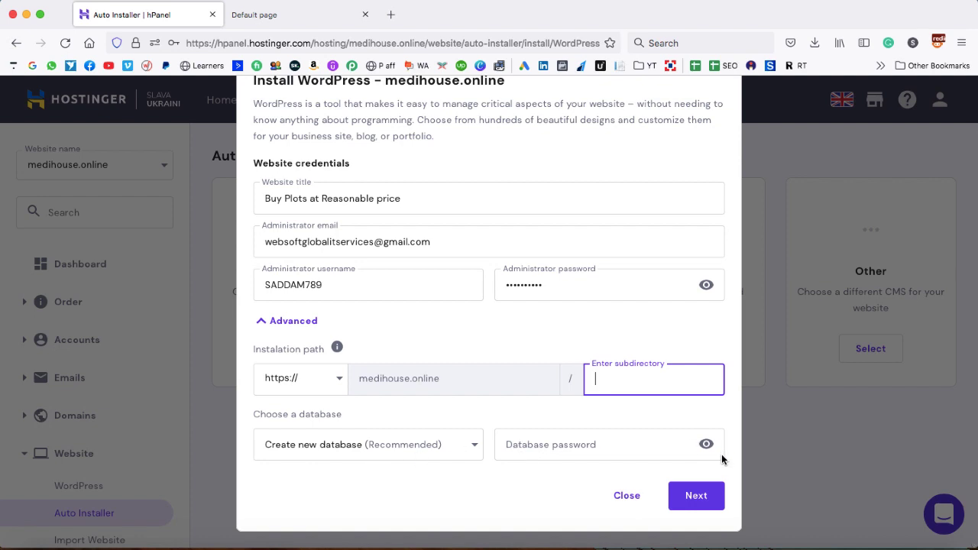
click(695, 496)
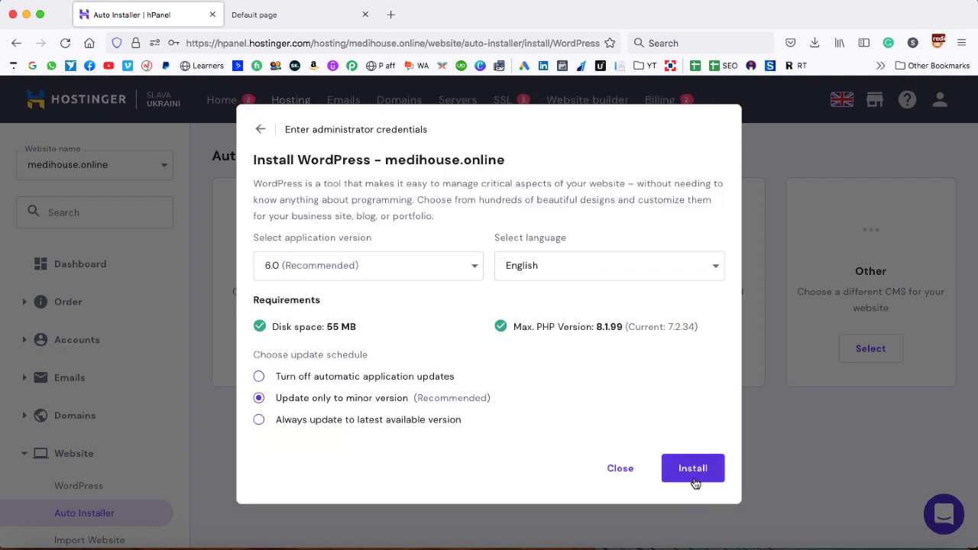
Install WordPress 6.0 in English with default update settings, then return to the medihouse.online tab
click(692, 467)
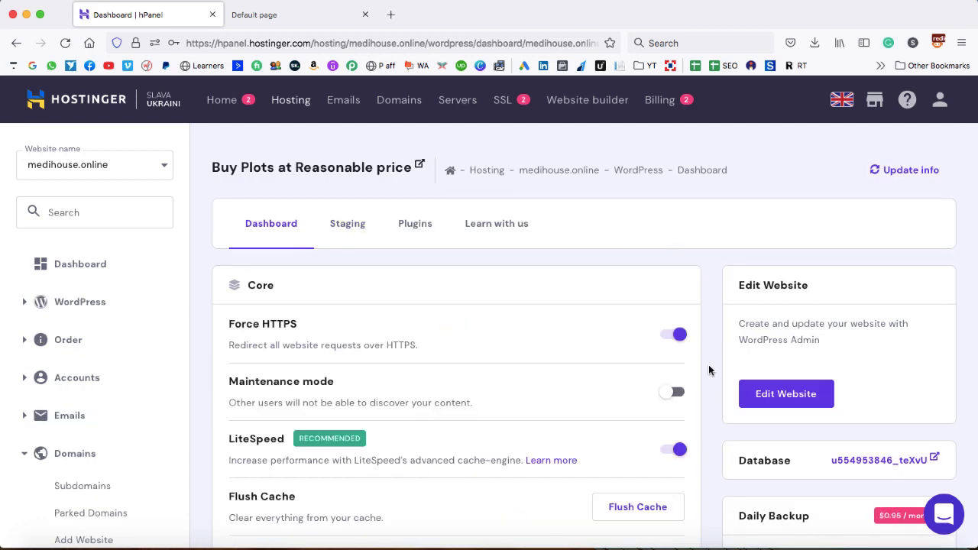
click(304, 19)
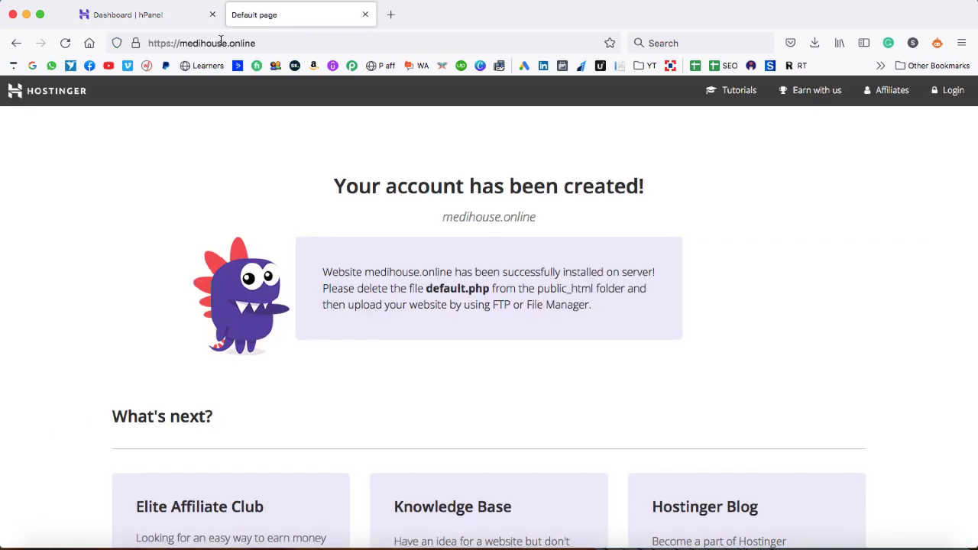
Reload medihouse.online and browse the new 'Buy Plots at Reasonable price' WordPress site
click(66, 45)
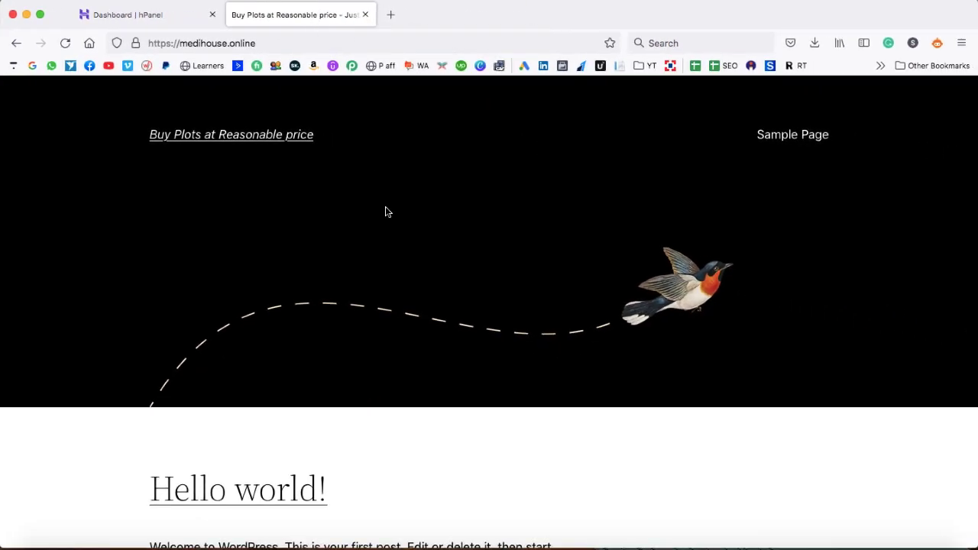
scroll(457, 234, down, 10)
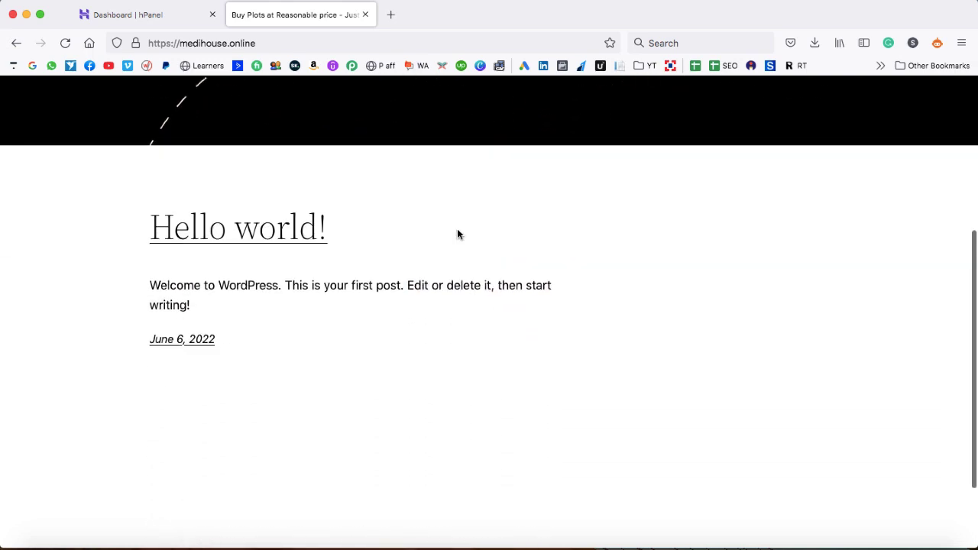
scroll(457, 234, up, 10)
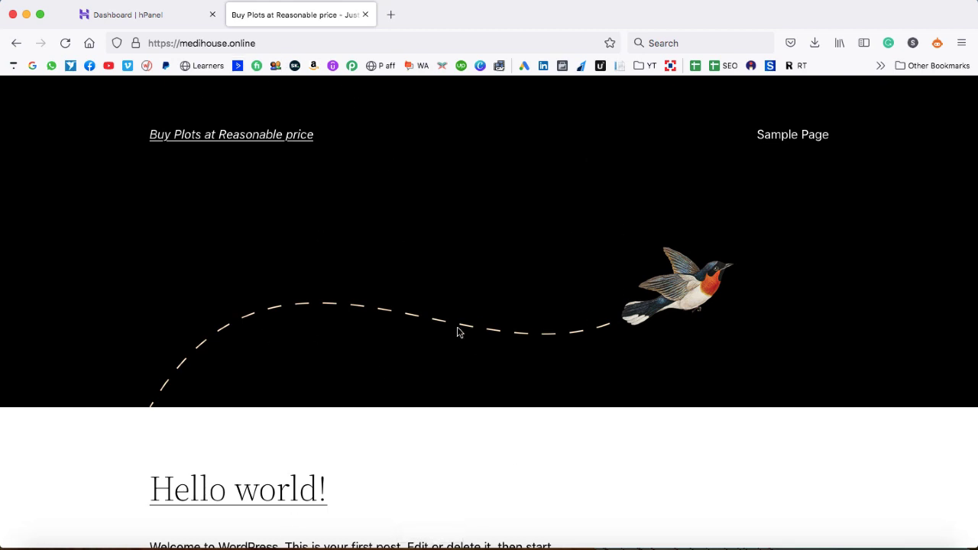
scroll(531, 337, down, 5)
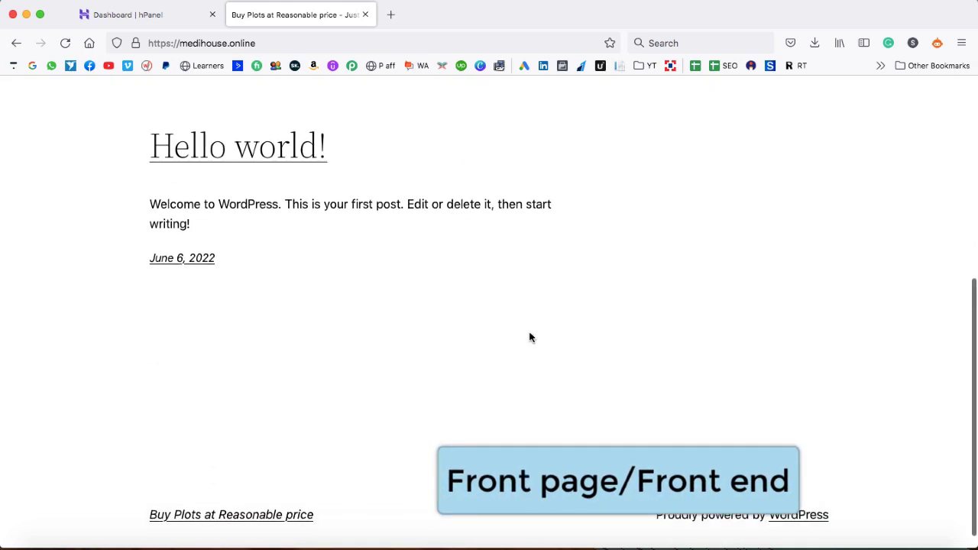
scroll(717, 237, up, 5)
scroll(717, 237, up, 2)
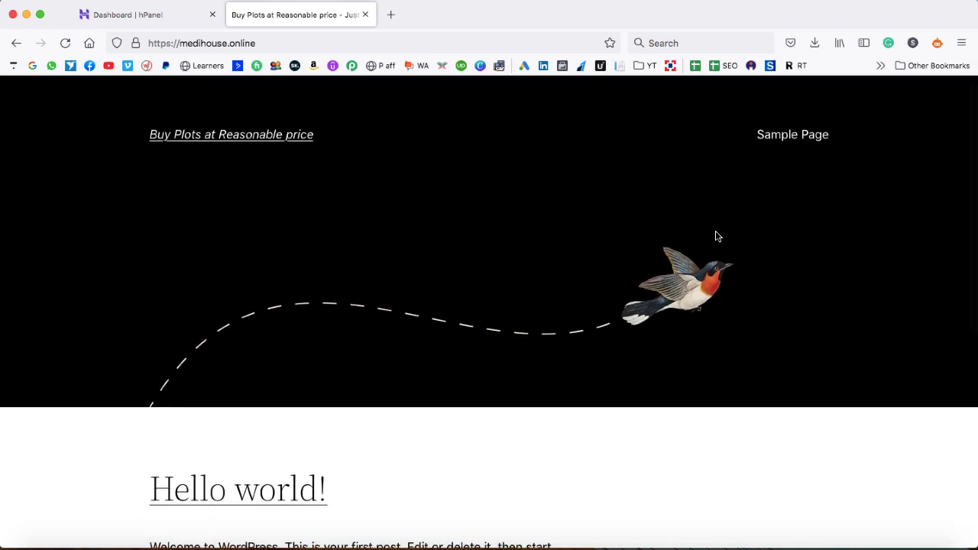
In a new tab, type 'me' and accept the autocompleted medihouse.online/ address
click(394, 15)
text(medihouse.online/)
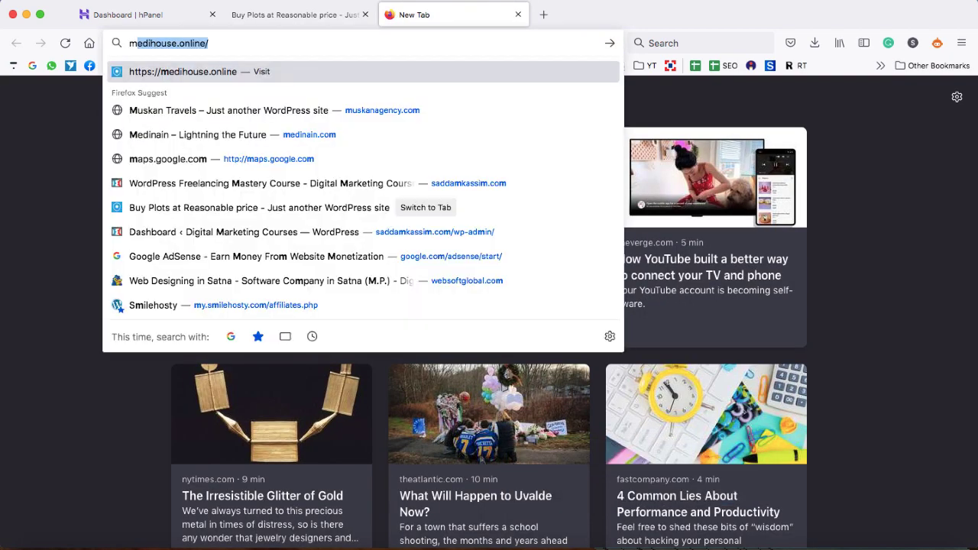
key(Right)
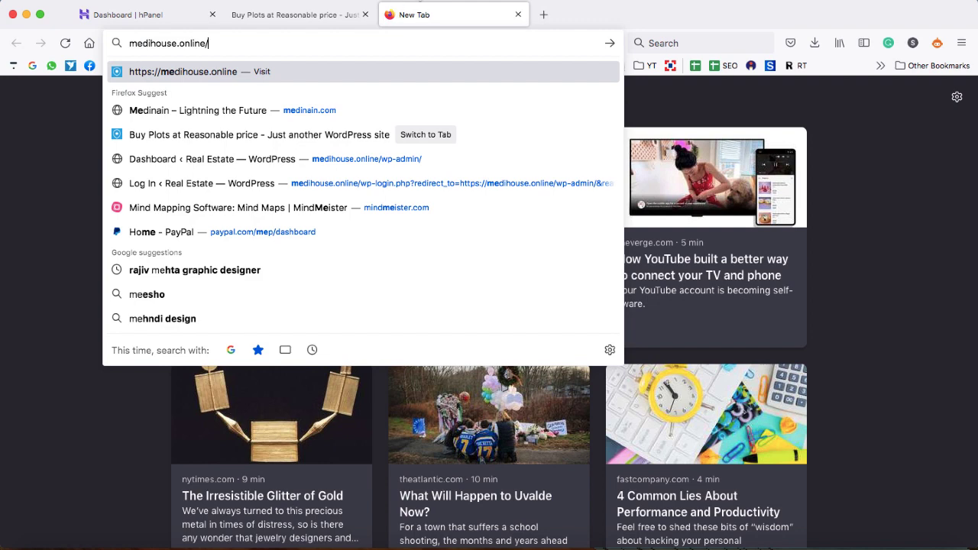
Open medihouse.online/wp-admin/ and sign in with the saved admin username and password
text(w)
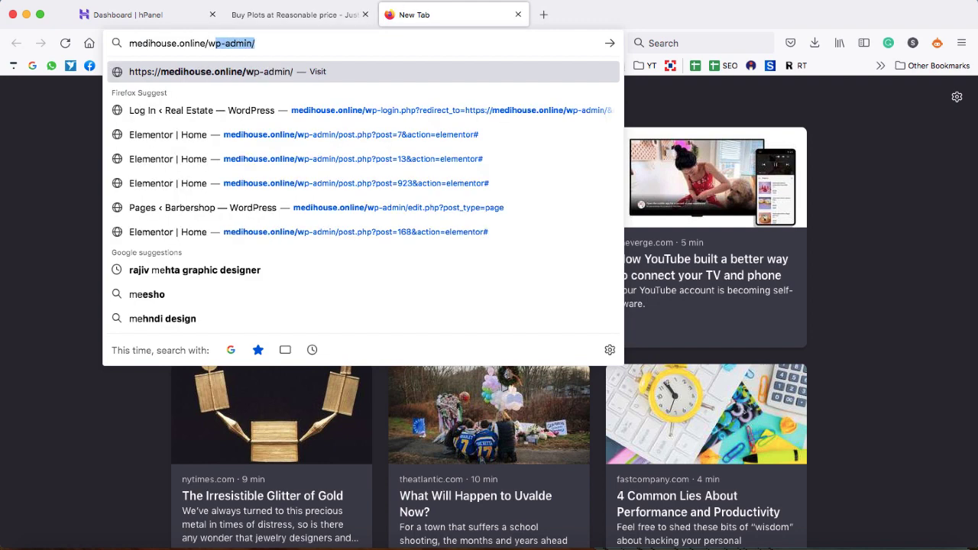
text(p-admin/)
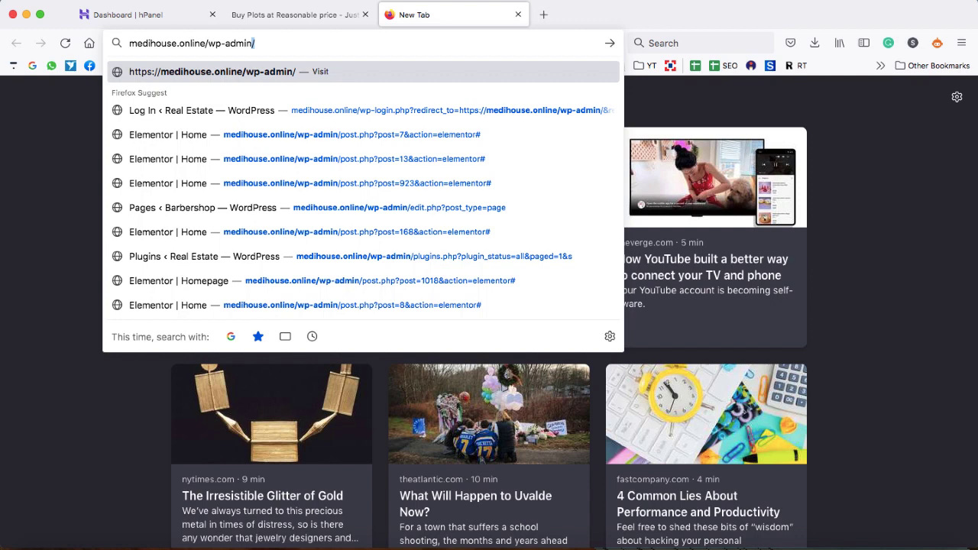
key(Return)
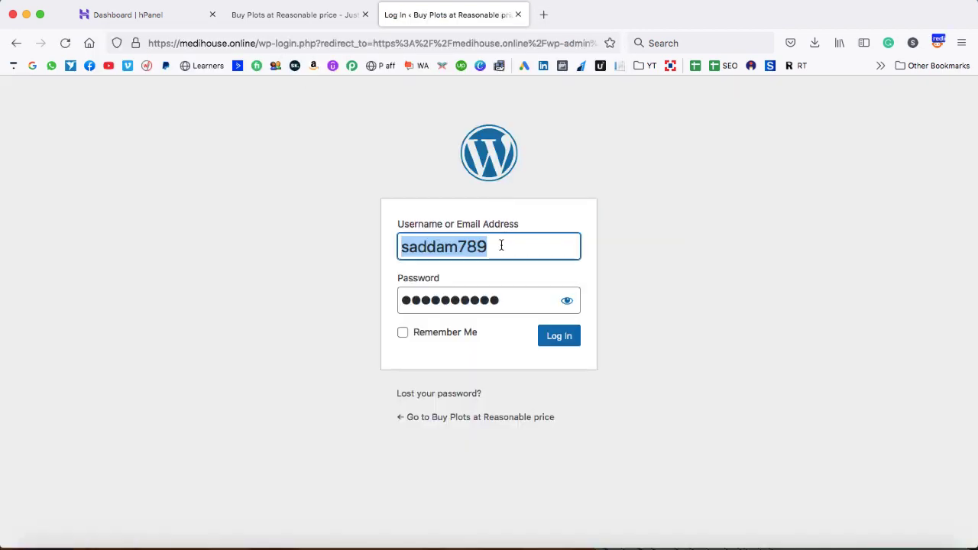
click(491, 246)
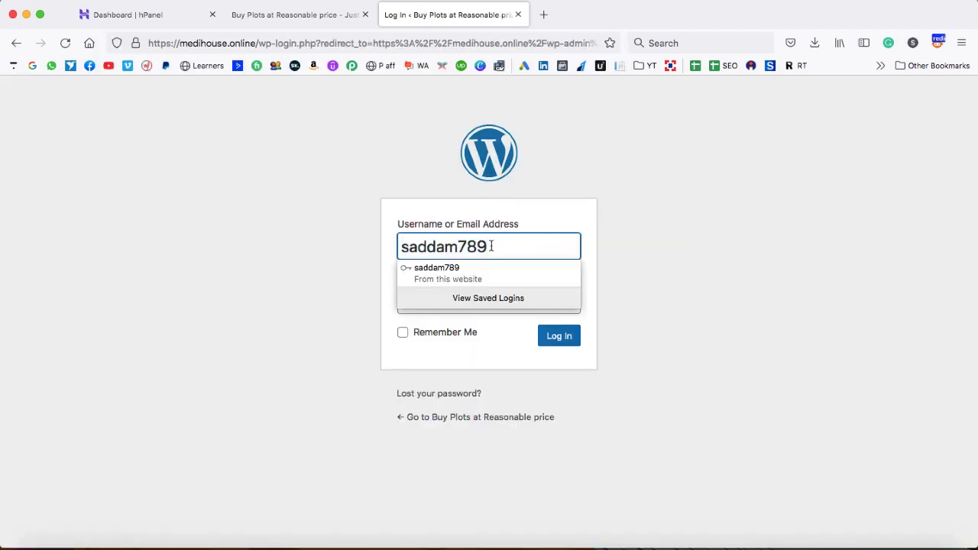
drag(491, 245, 398, 247)
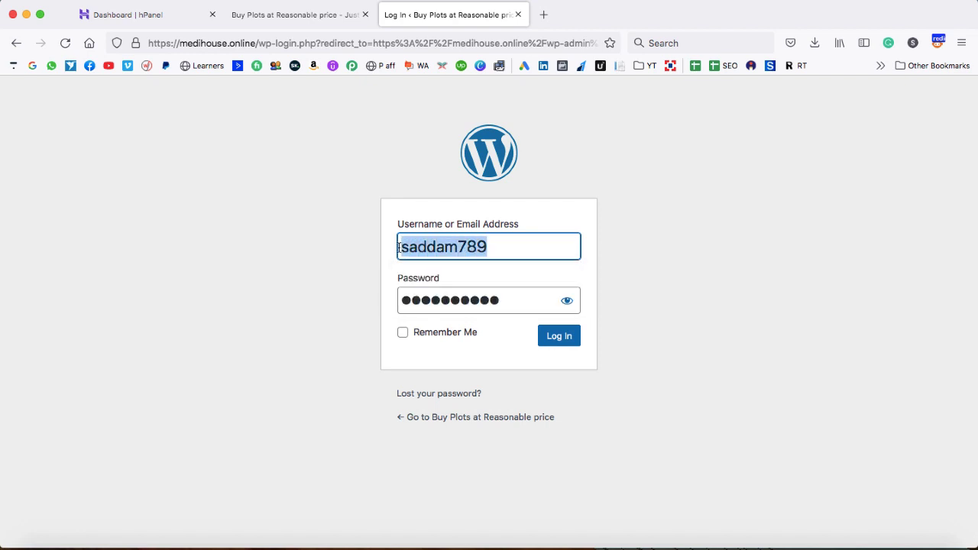
click(374, 247)
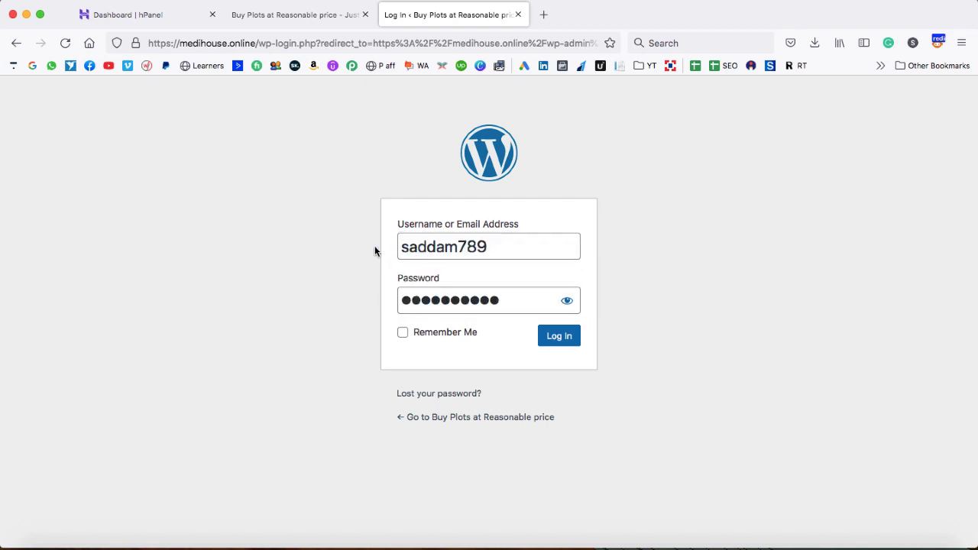
click(506, 301)
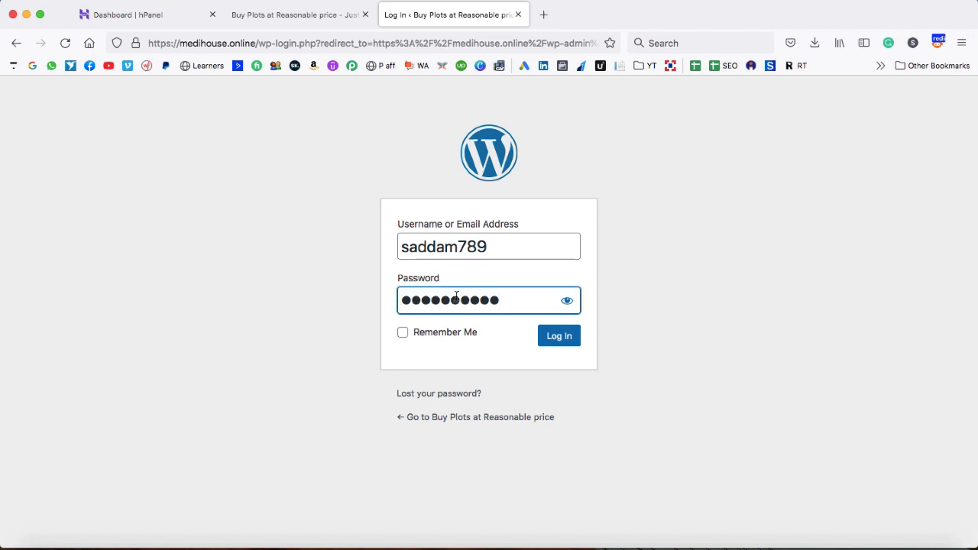
click(560, 339)
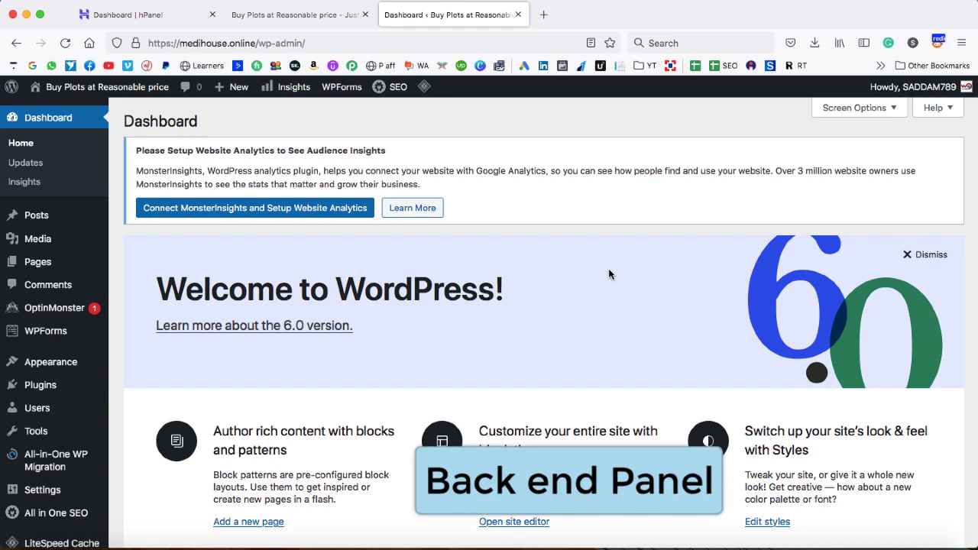
Scroll through the Dashboard widgets, including the PHP 7.2.34 update notice and Quick Draft box
scroll(473, 313, down, 5)
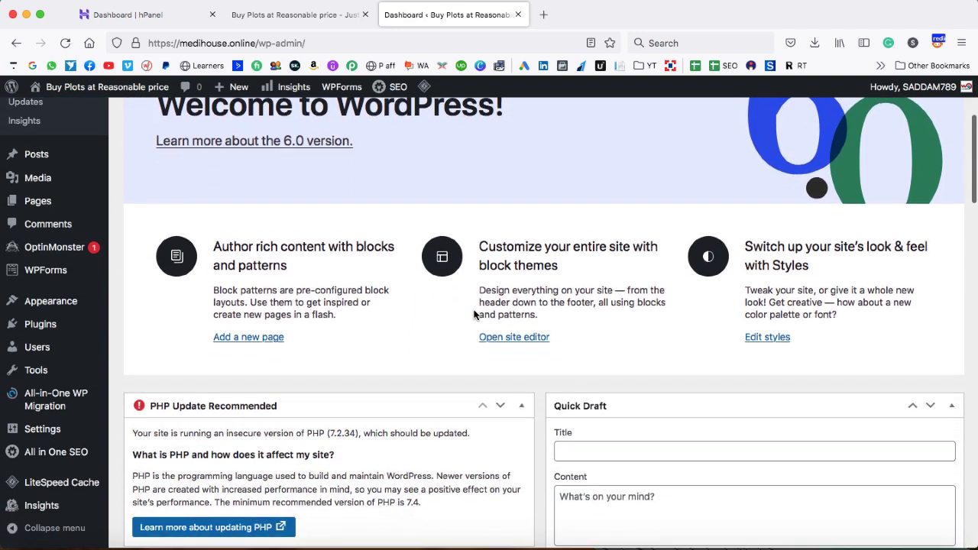
scroll(473, 313, down, 5)
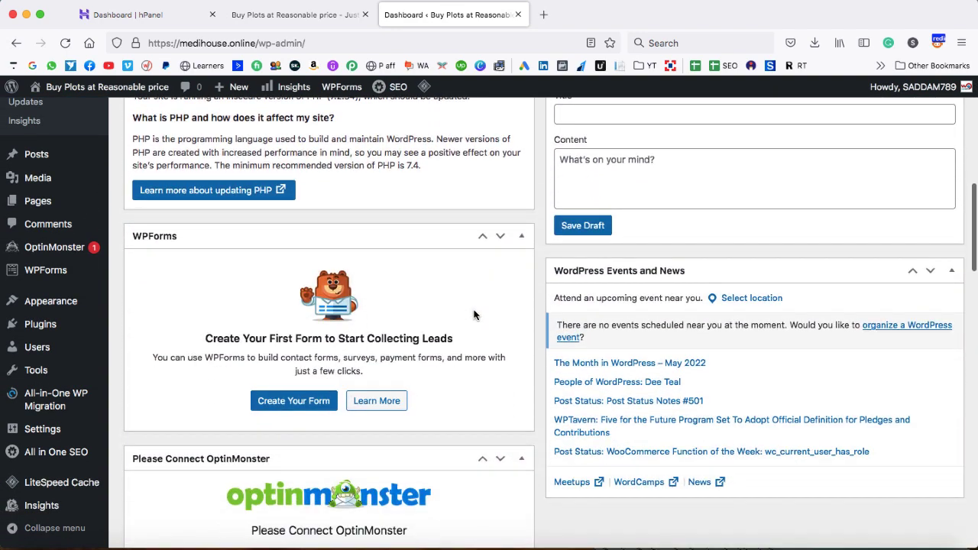
scroll(474, 314, down, 3)
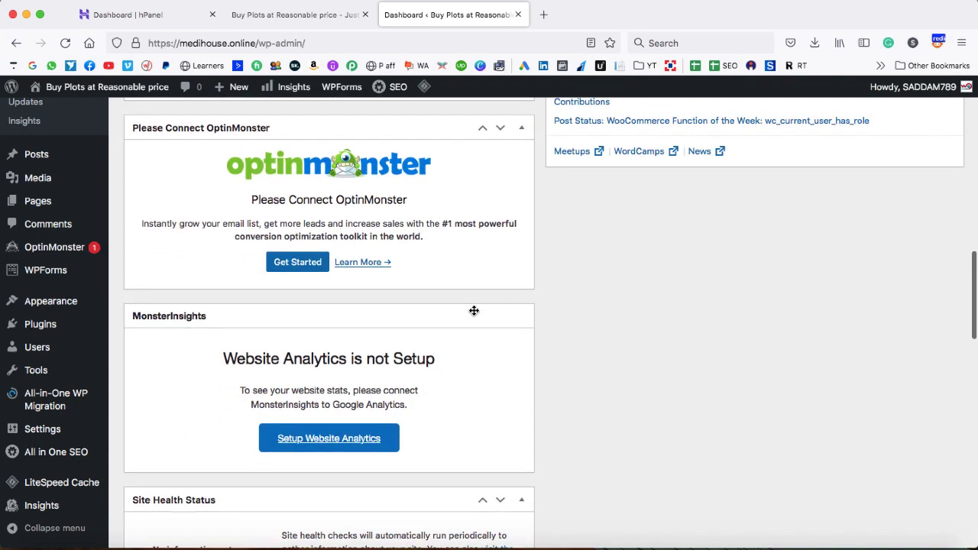
scroll(474, 313, up, 8)
scroll(473, 312, up, 1)
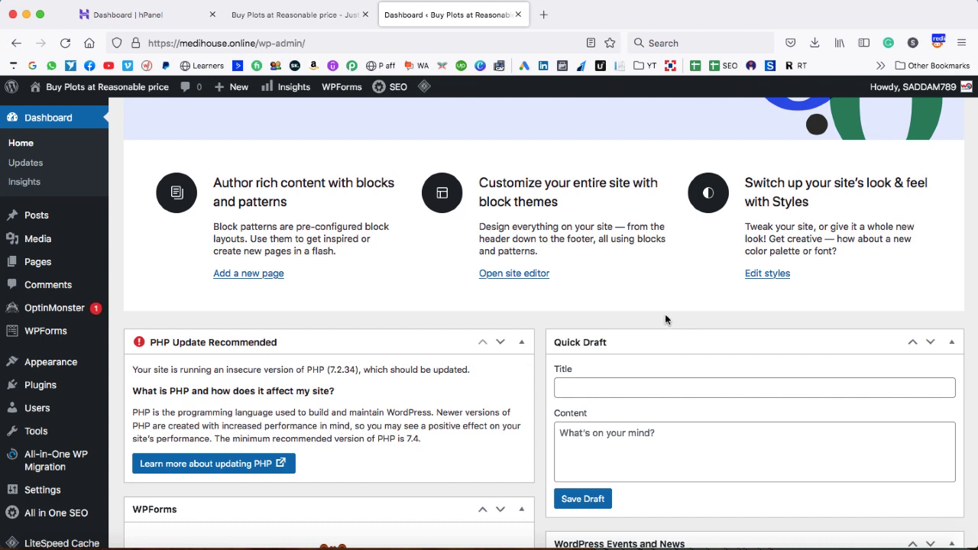
In a new tab, search Google for 'houzez' and open ThemeForest's Houzez page, priced $69
click(543, 14)
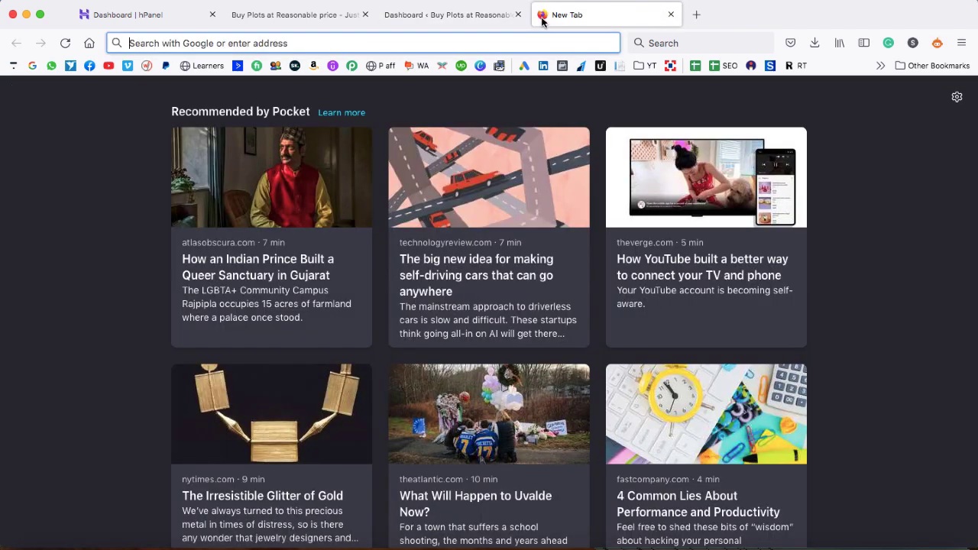
text(houzez)
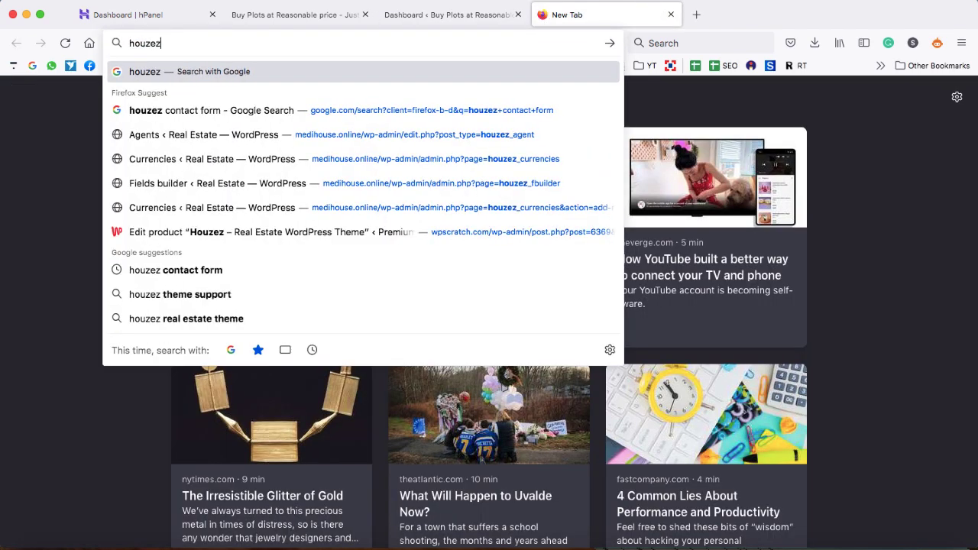
key(Return)
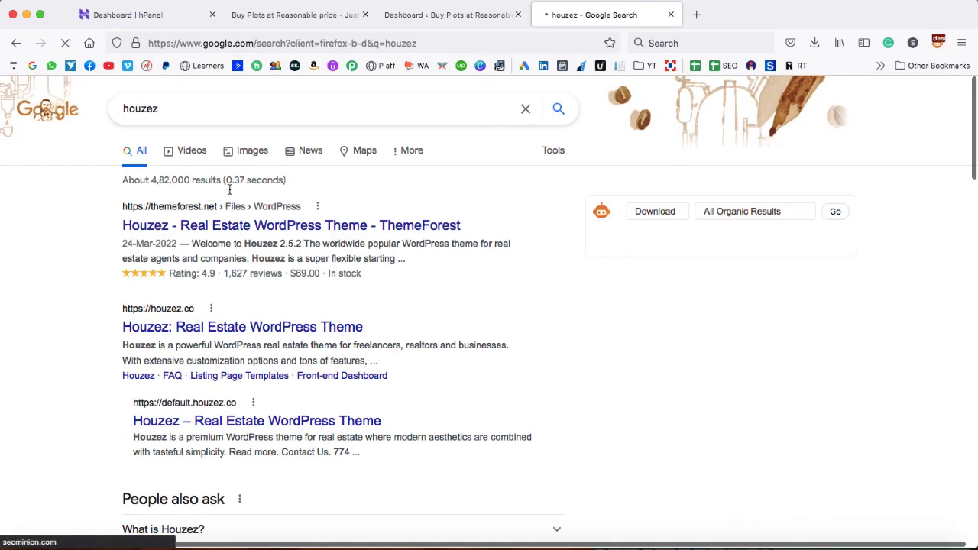
click(64, 226)
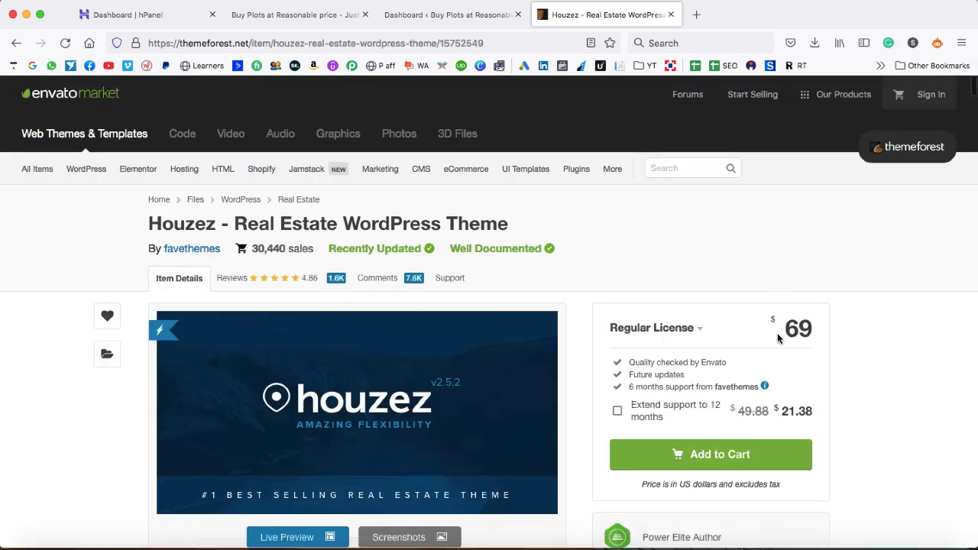
double_click(795, 327)
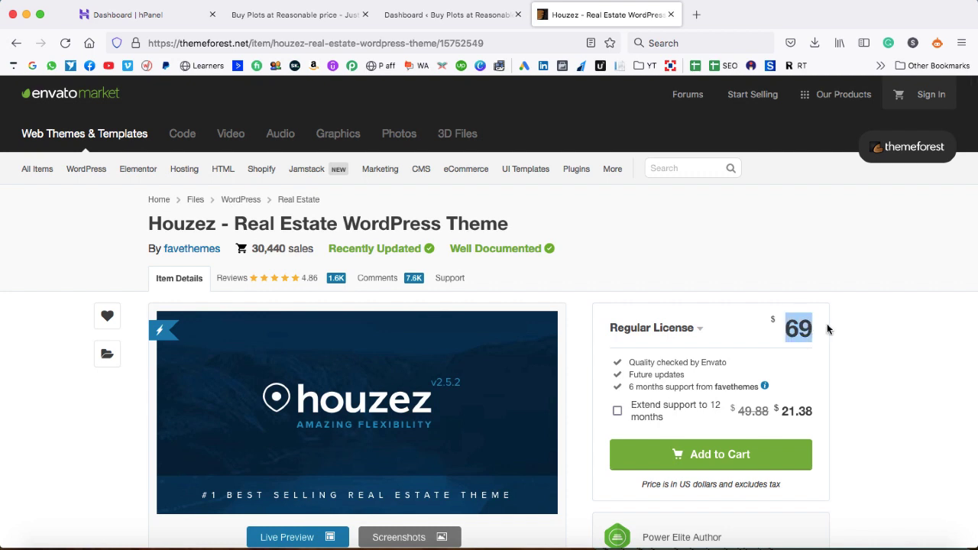
click(843, 329)
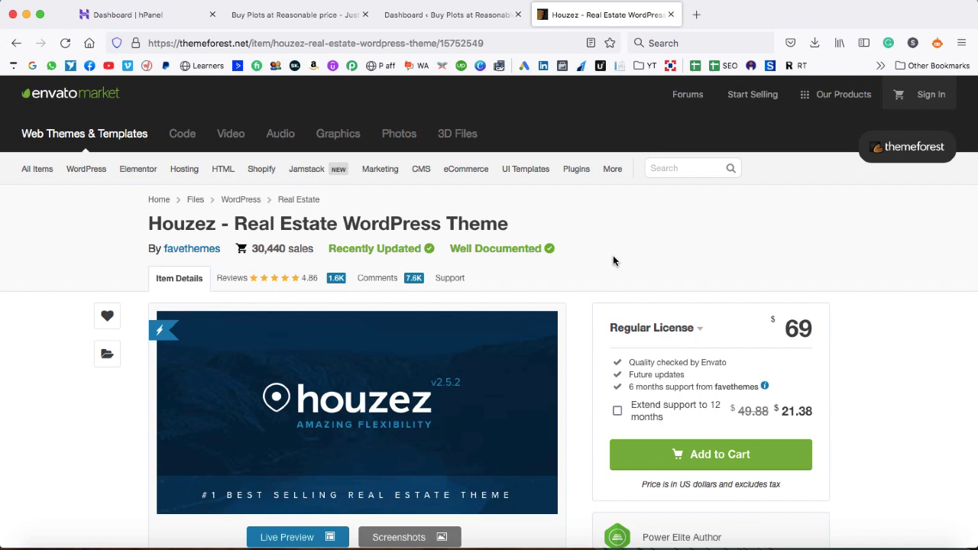
scroll(612, 260, down, 5)
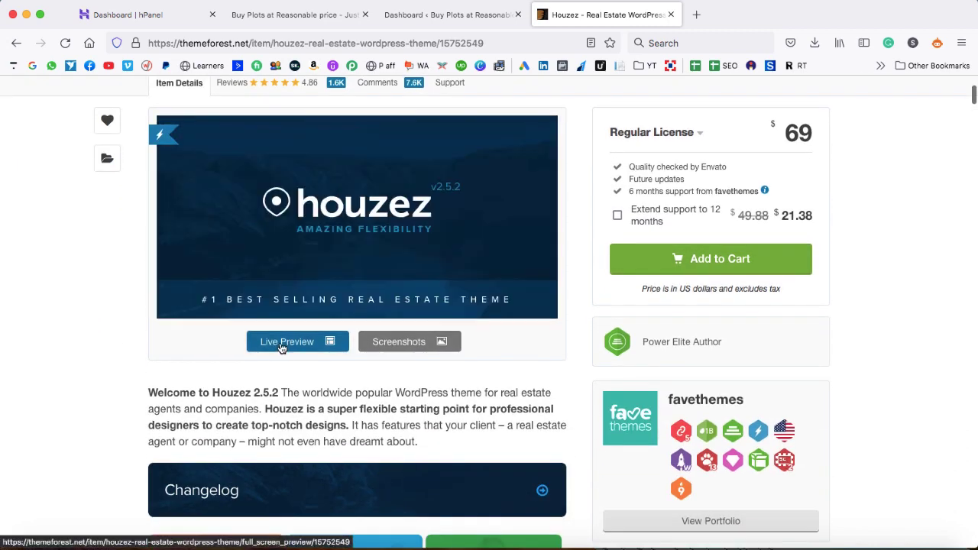
Open the Houzez live preview and browse its pre-built demo websites section
click(290, 346)
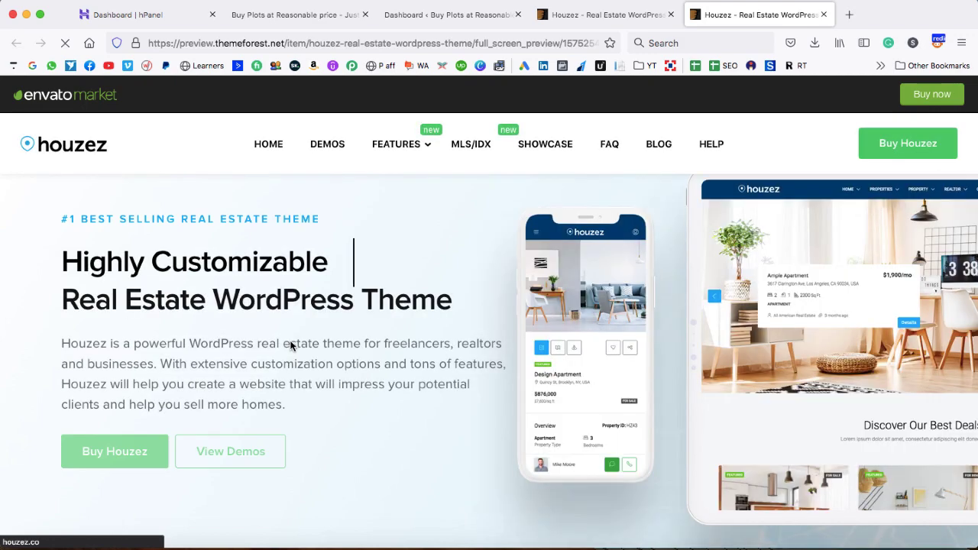
click(328, 149)
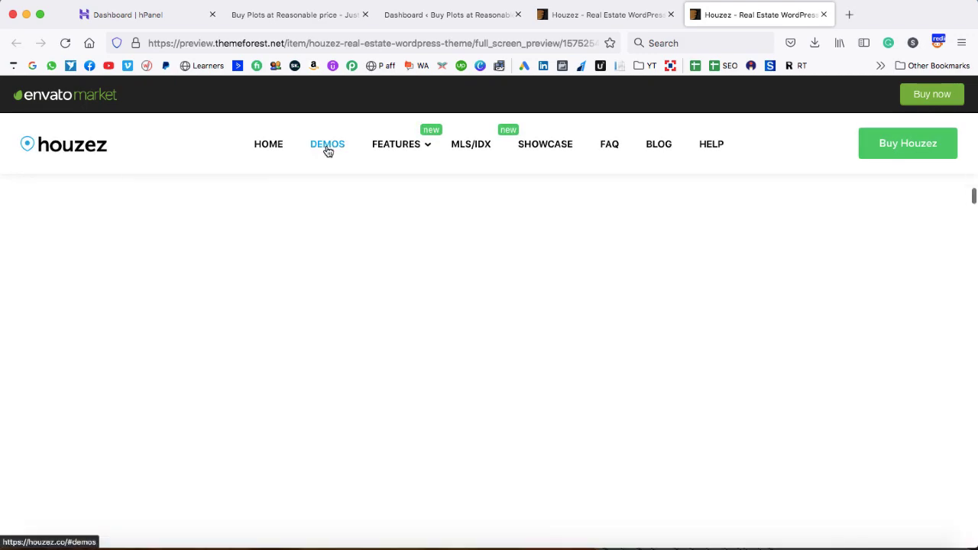
scroll(393, 312, down, 3)
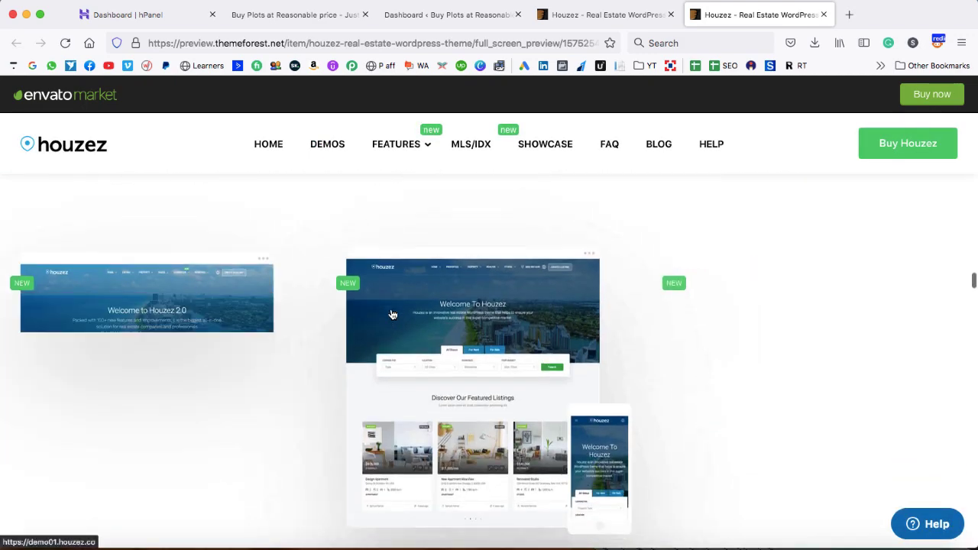
scroll(563, 334, down, 1)
scroll(563, 334, up, 1)
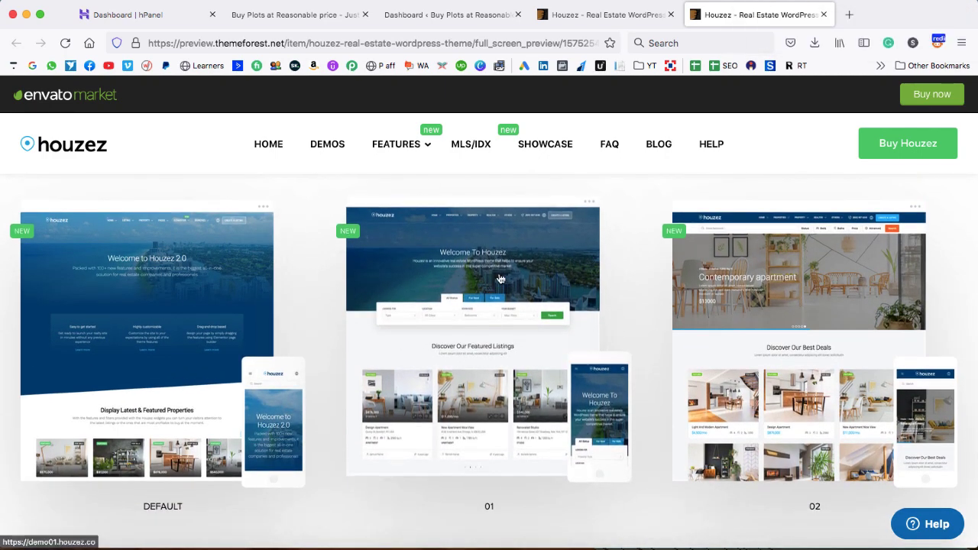
scroll(719, 368, down, 5)
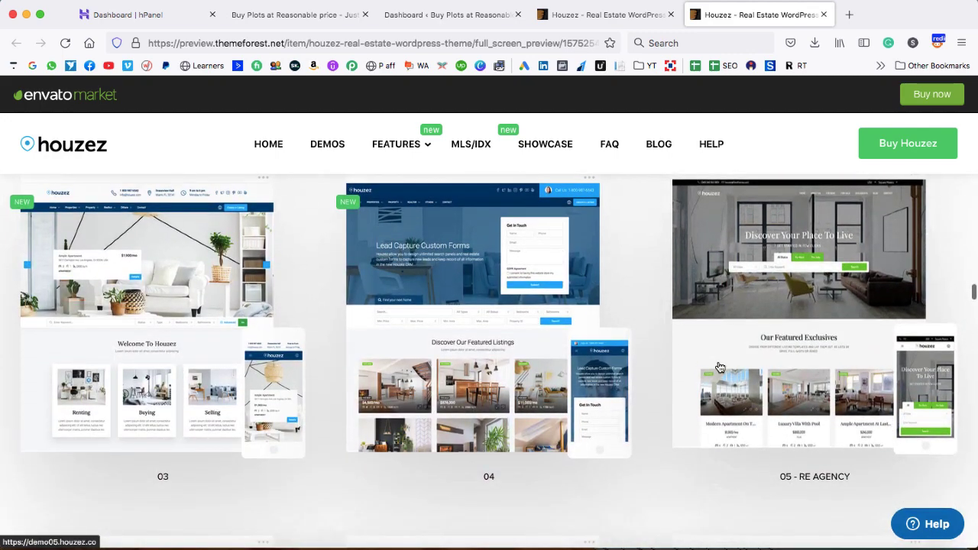
scroll(719, 368, up, 3)
scroll(718, 367, up, 3)
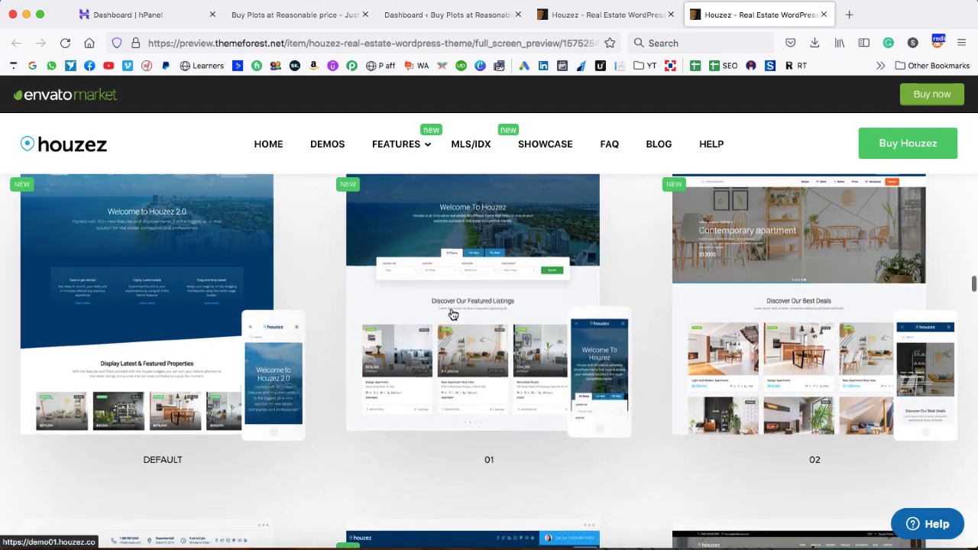
scroll(483, 313, up, 1)
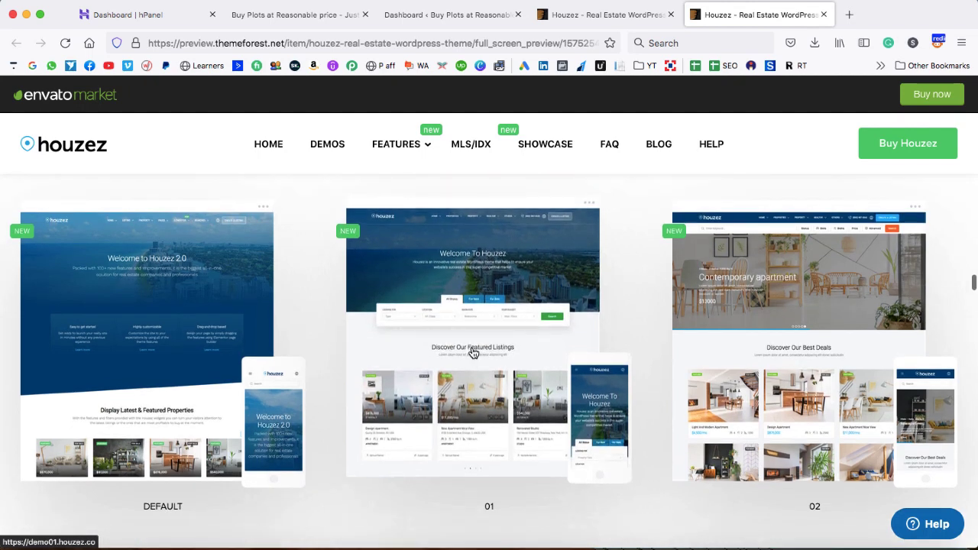
Look through the 01 demo site, then close the demo and full-screen preview tabs
click(473, 352)
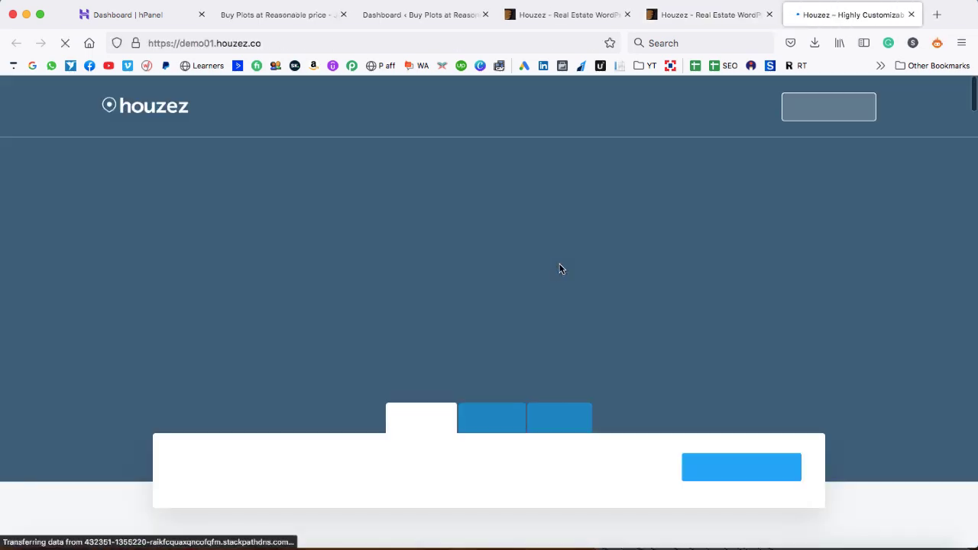
scroll(575, 333, down, 5)
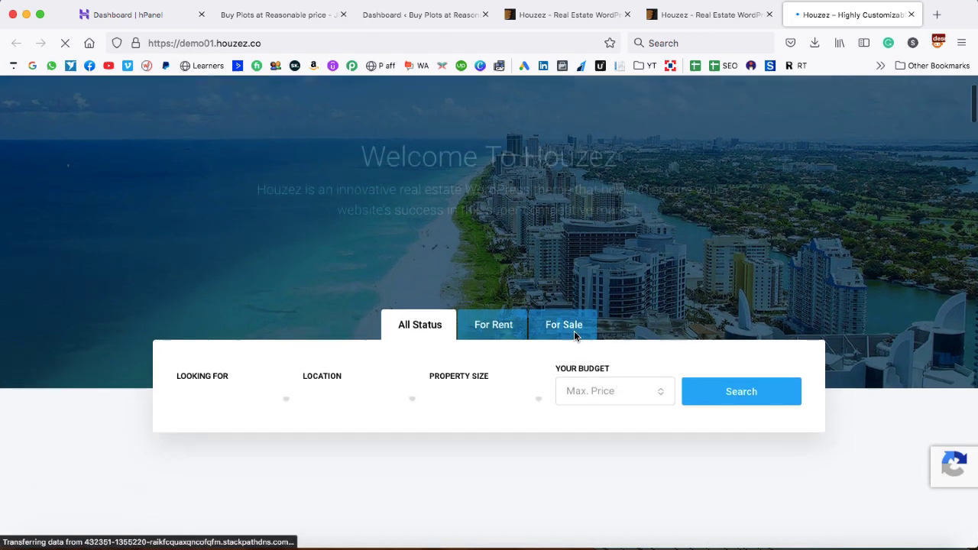
scroll(577, 337, down, 1)
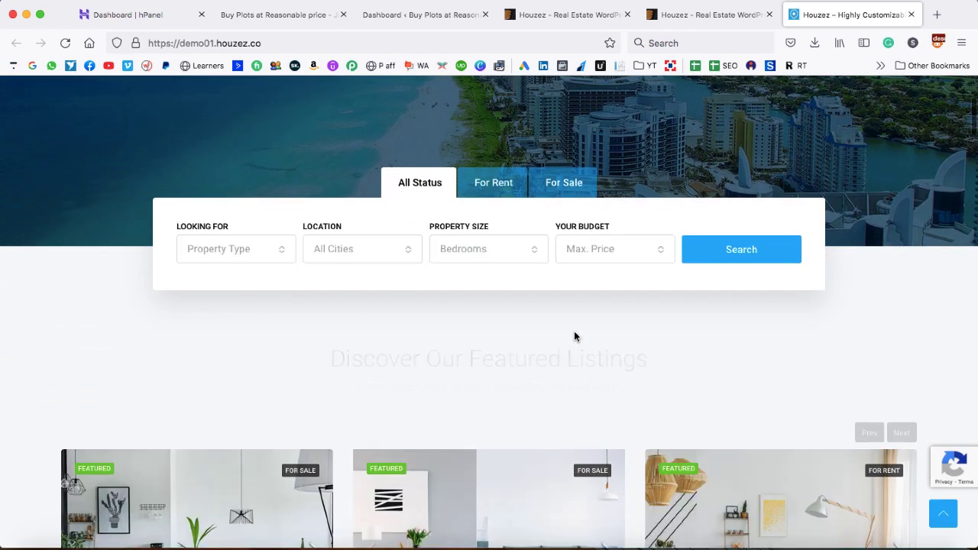
scroll(575, 337, down, 10)
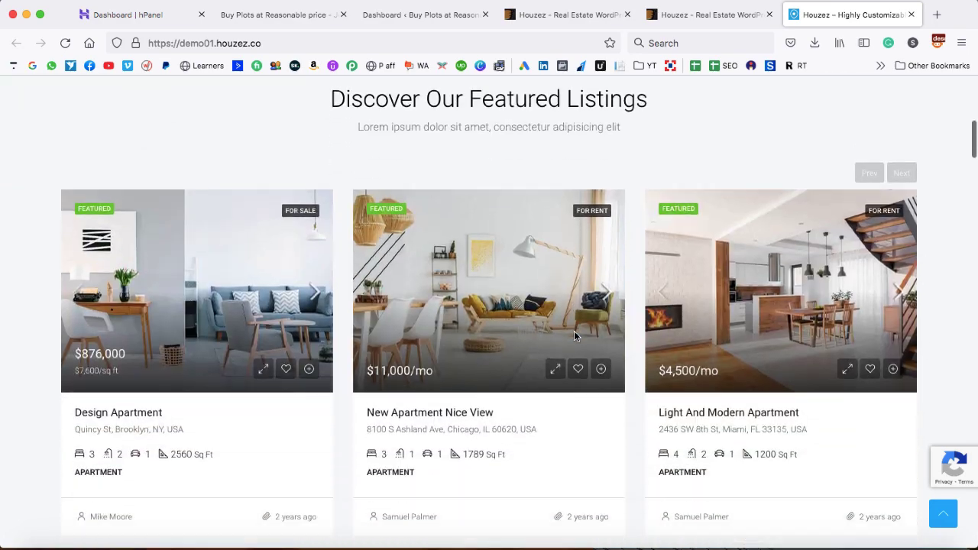
scroll(574, 336, down, 3)
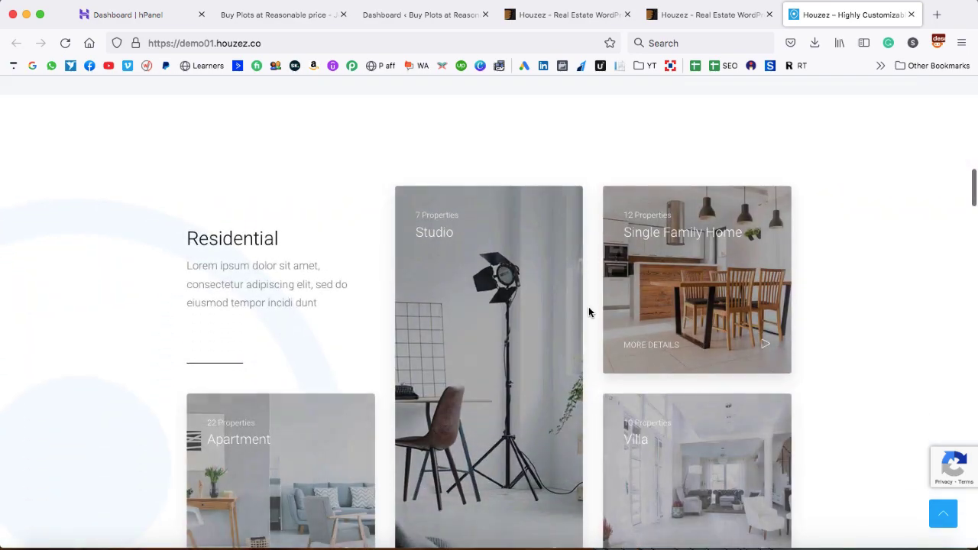
scroll(588, 312, up, 15)
scroll(589, 311, up, 2)
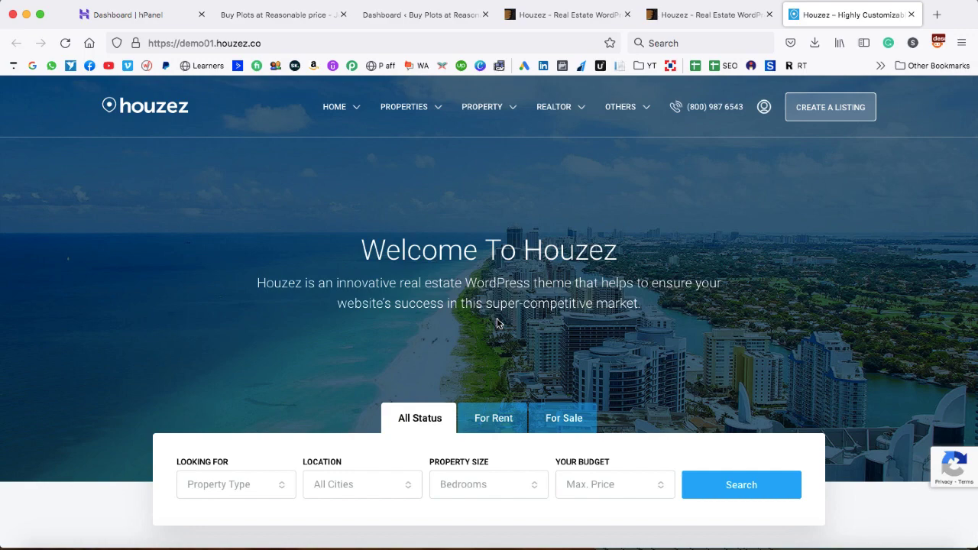
click(910, 14)
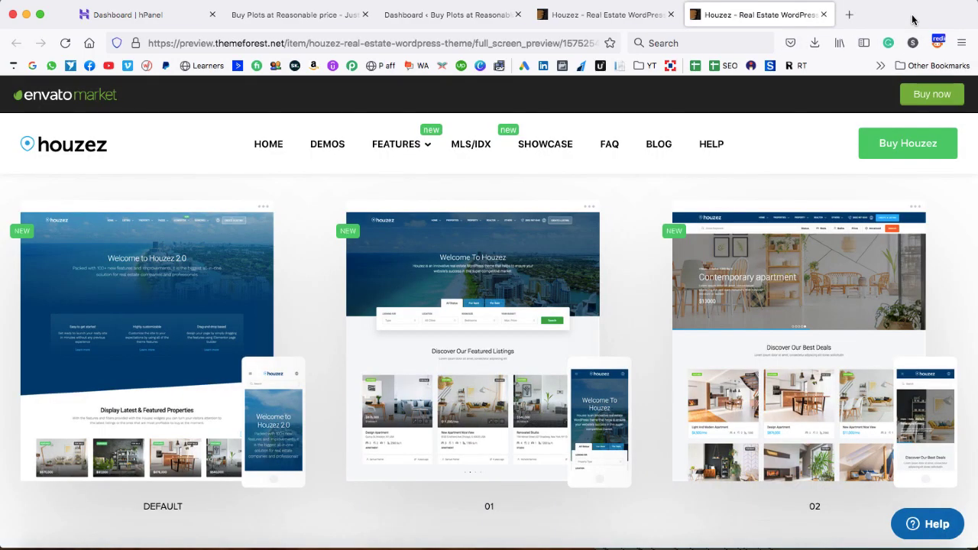
click(824, 15)
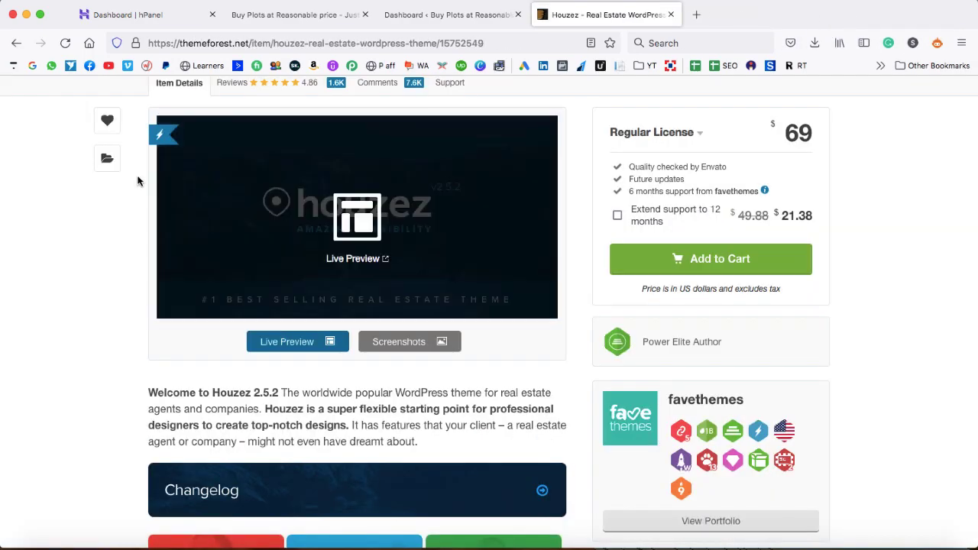
Google 'create a wordpress website websoft global' and open Websoft Global's WordPress website guide
click(32, 66)
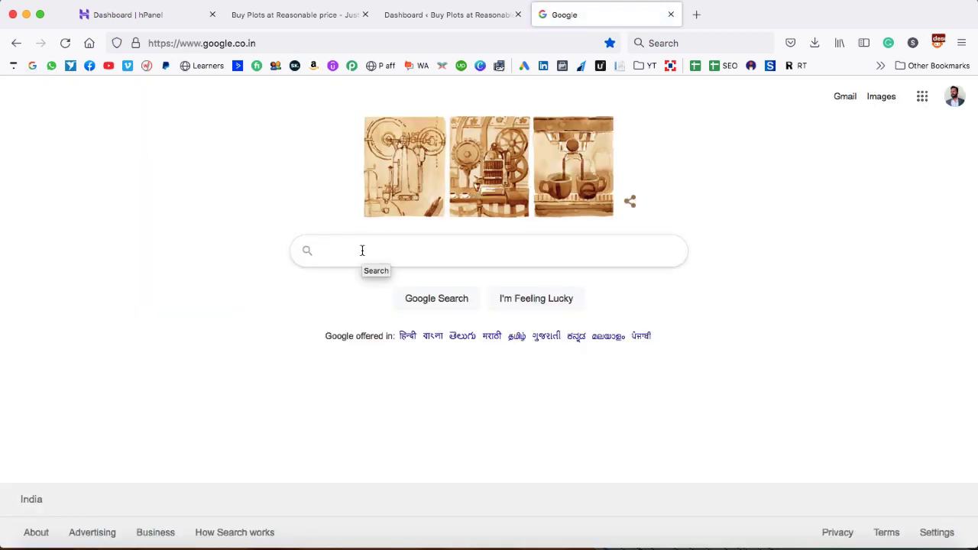
click(362, 251)
text(create a wor)
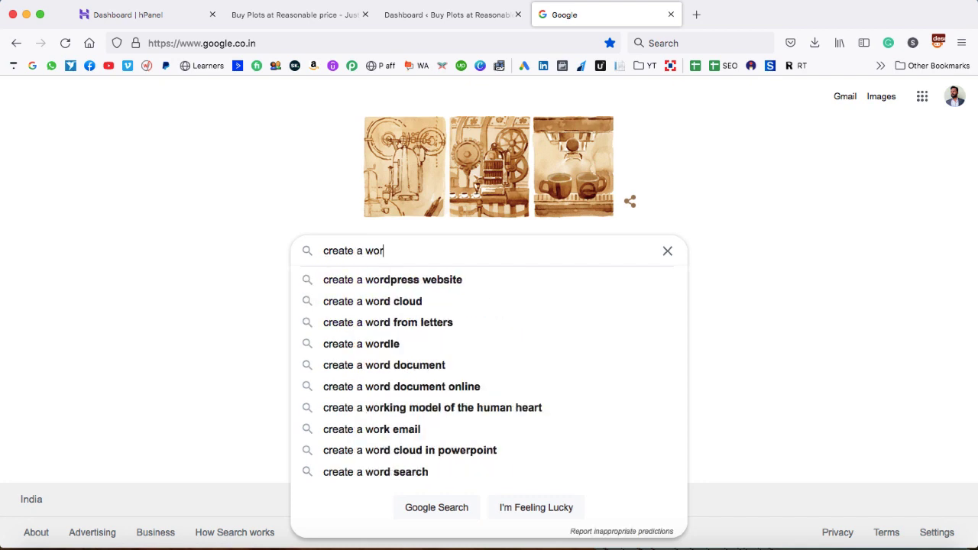
text(dpress website)
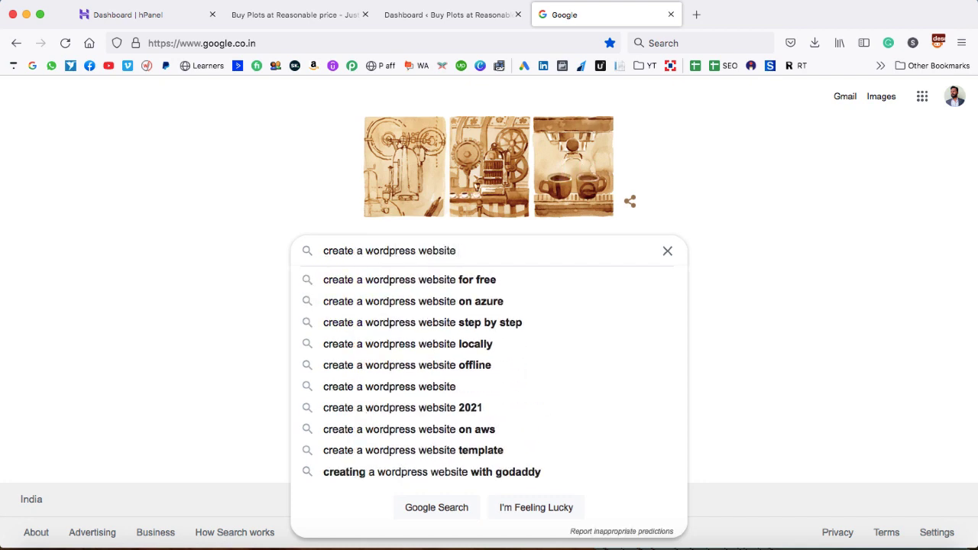
text( websoft g)
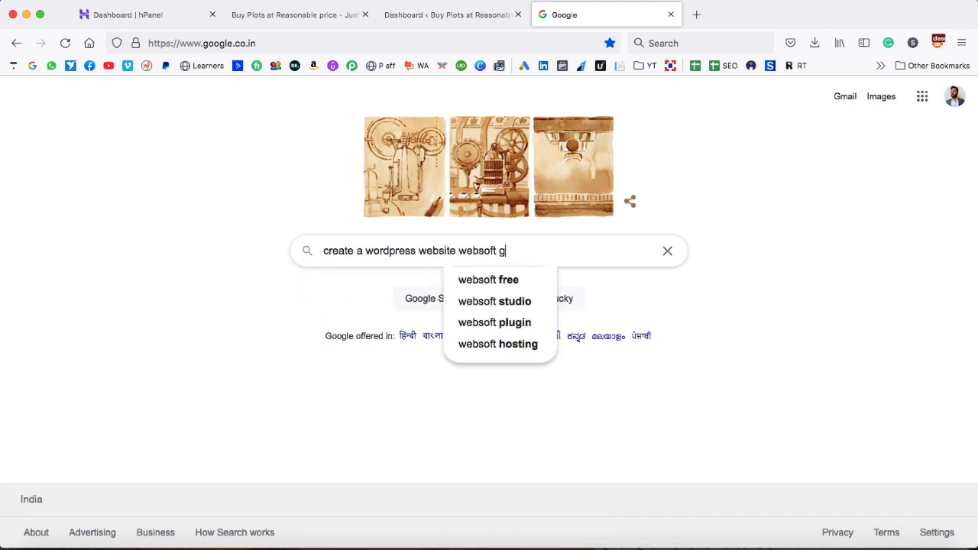
text(lobal)
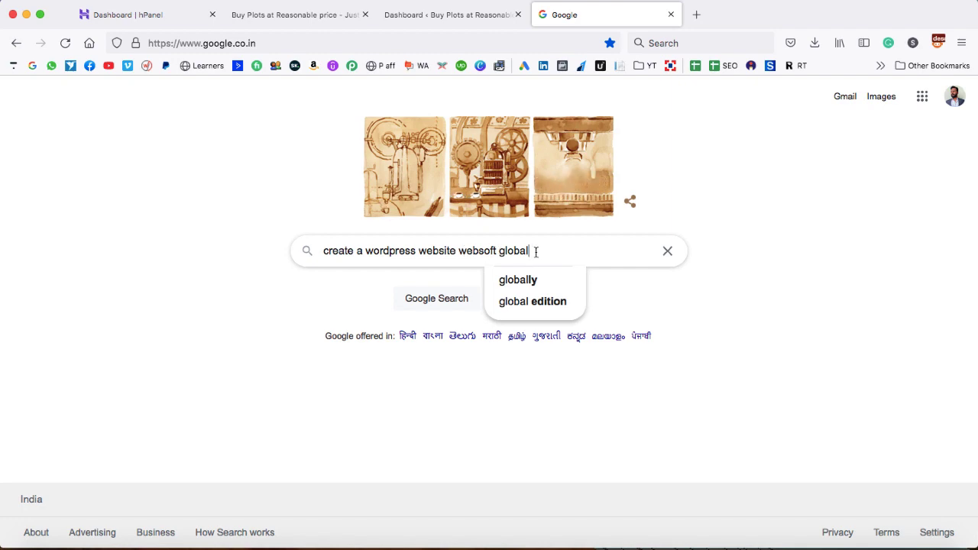
key(Return)
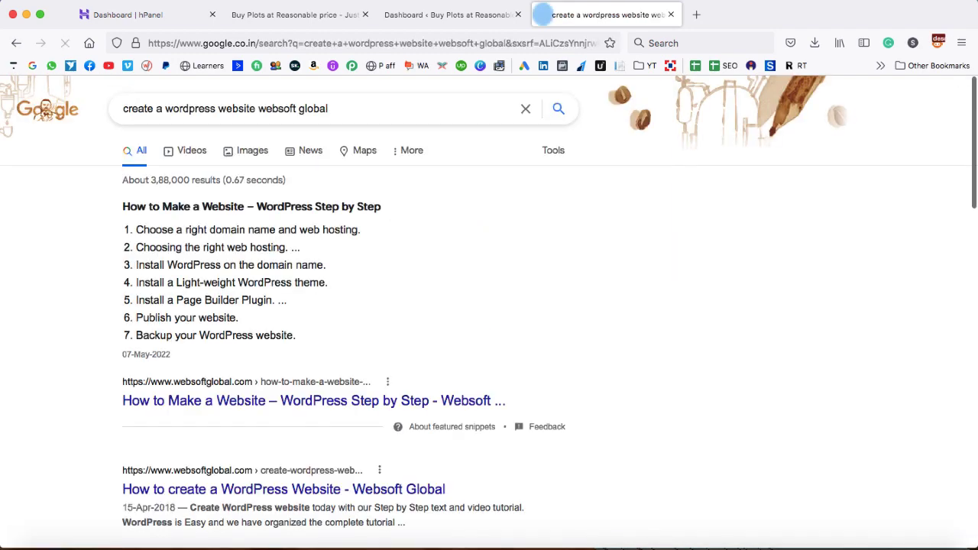
scroll(420, 355, down, 2)
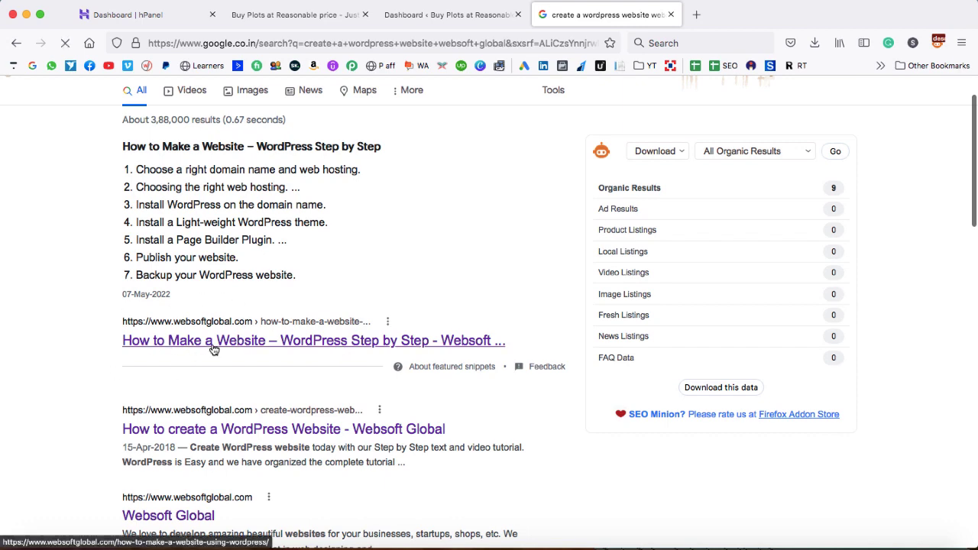
scroll(212, 347, down, 5)
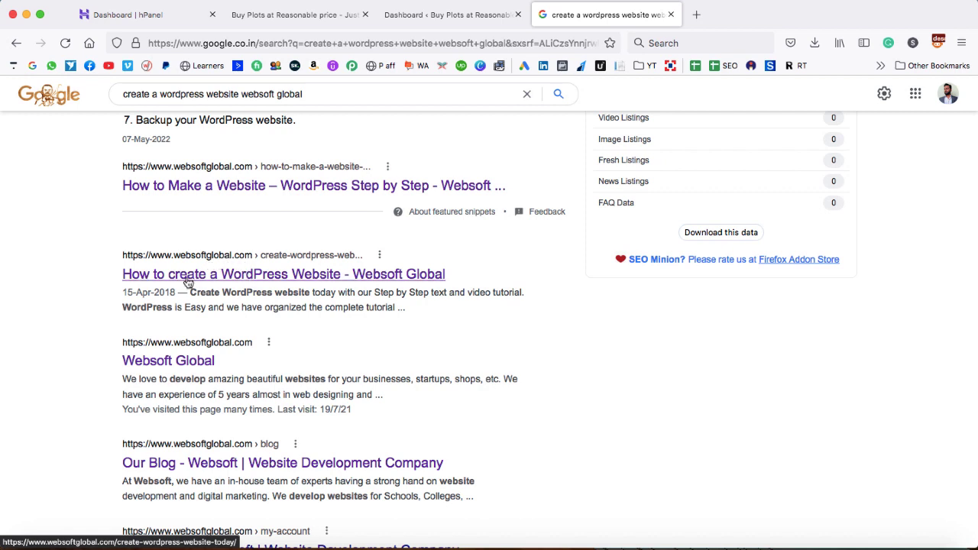
click(214, 277)
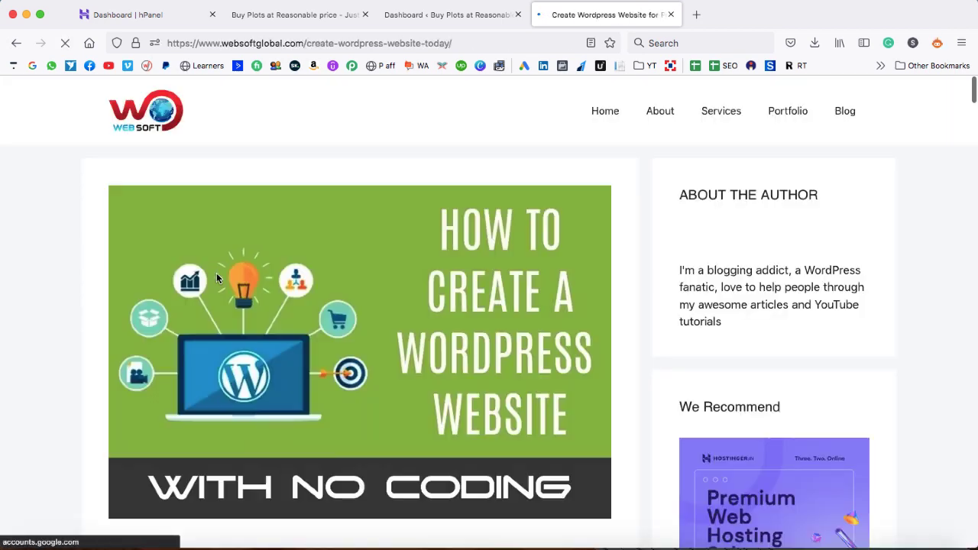
Scroll the article down to the Installing Theme section with the Houzez theme downloads
scroll(96, 245, down, 4)
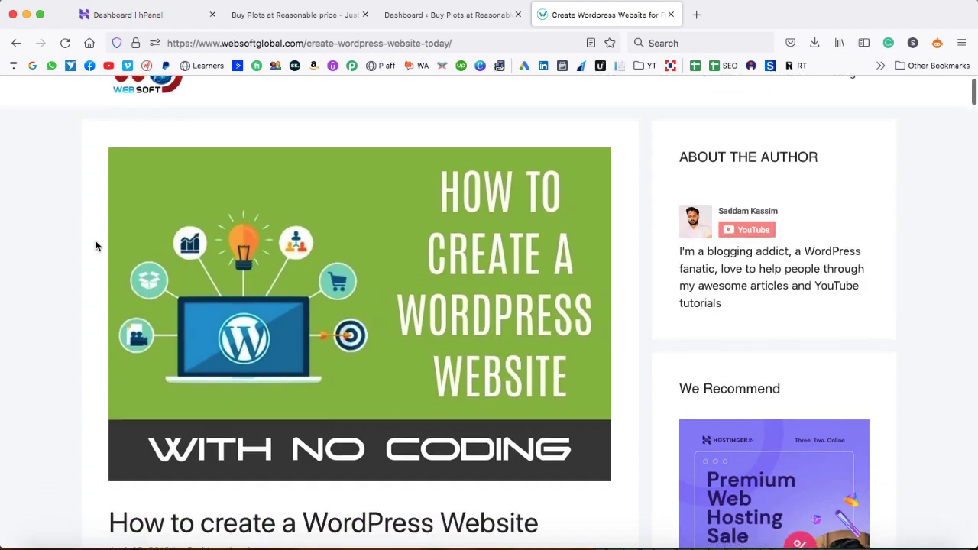
scroll(95, 245, down, 10)
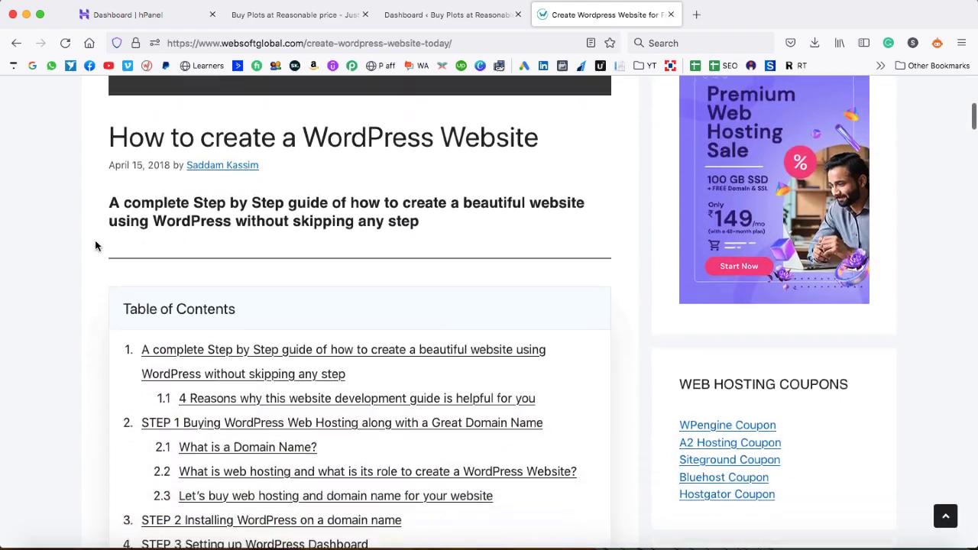
scroll(96, 245, down, 20)
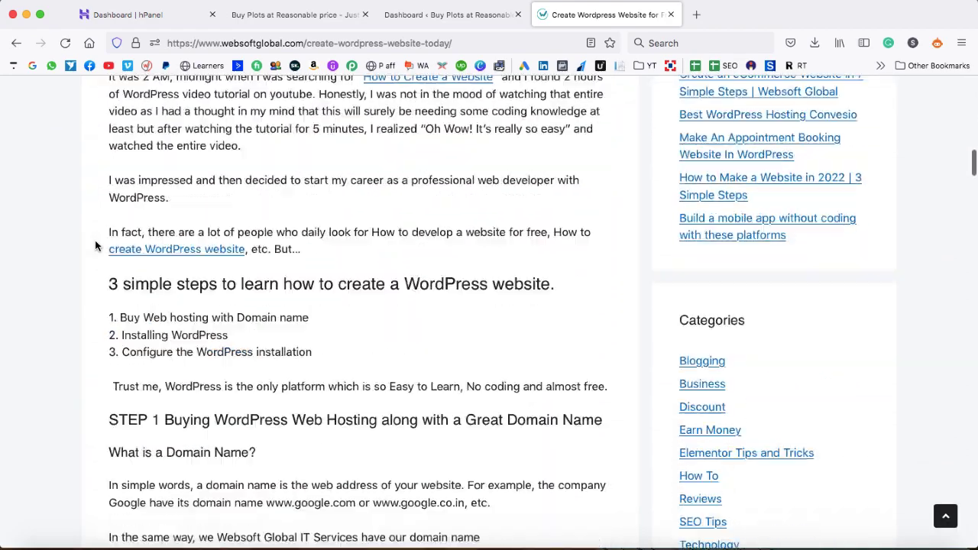
scroll(95, 240, down, 20)
scroll(334, 183, up, 3)
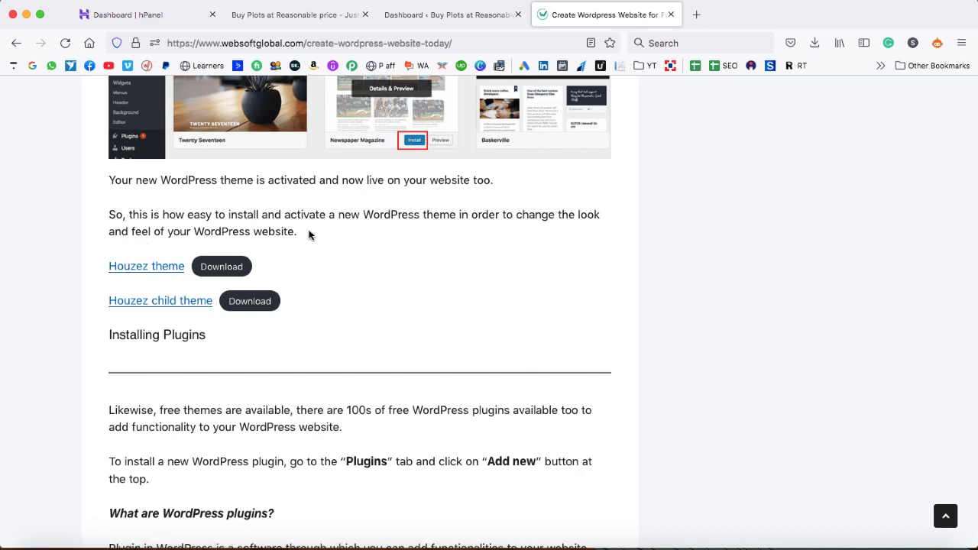
scroll(309, 234, up, 10)
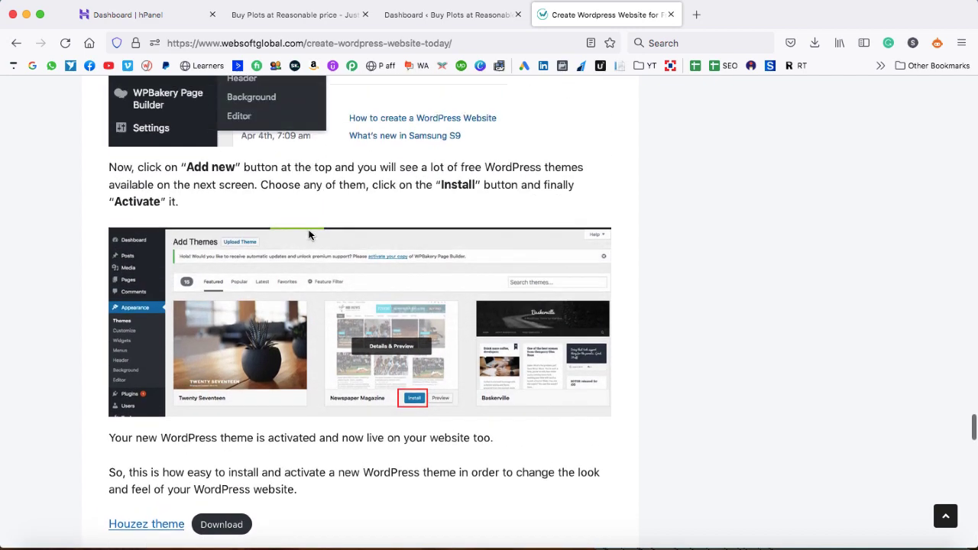
scroll(309, 235, up, 2)
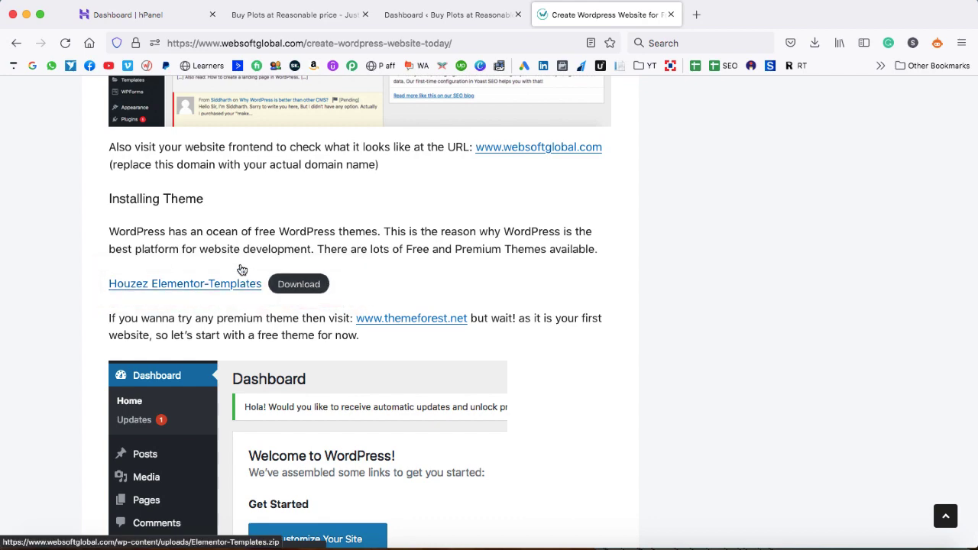
scroll(241, 269, down, 10)
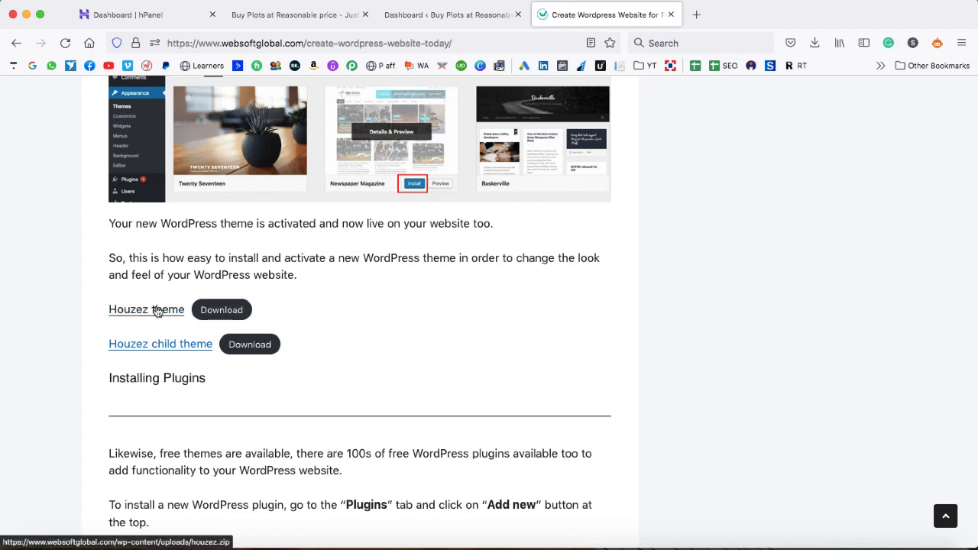
Go to the WordPress Themes page and bring up the Add New theme upload form
click(454, 19)
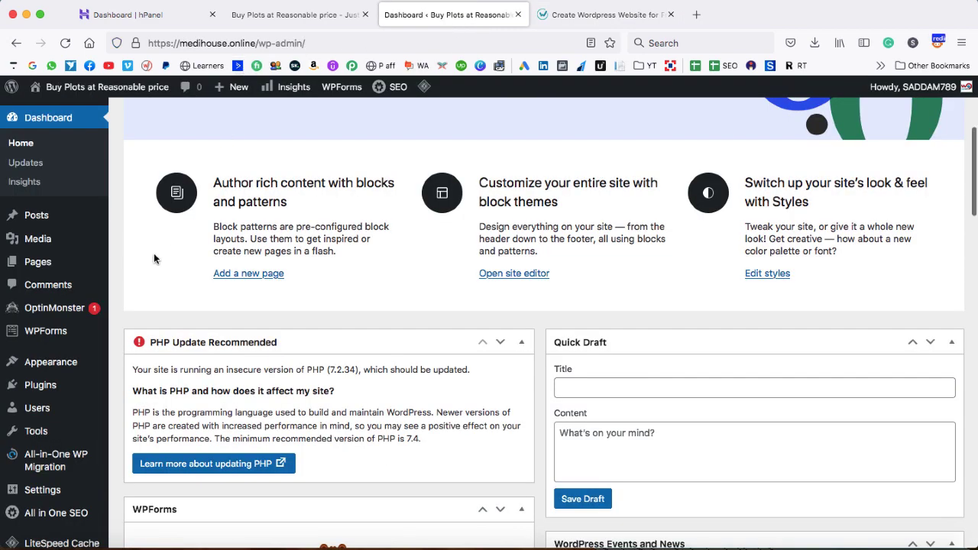
scroll(149, 267, down, 2)
mouse_move(76, 308)
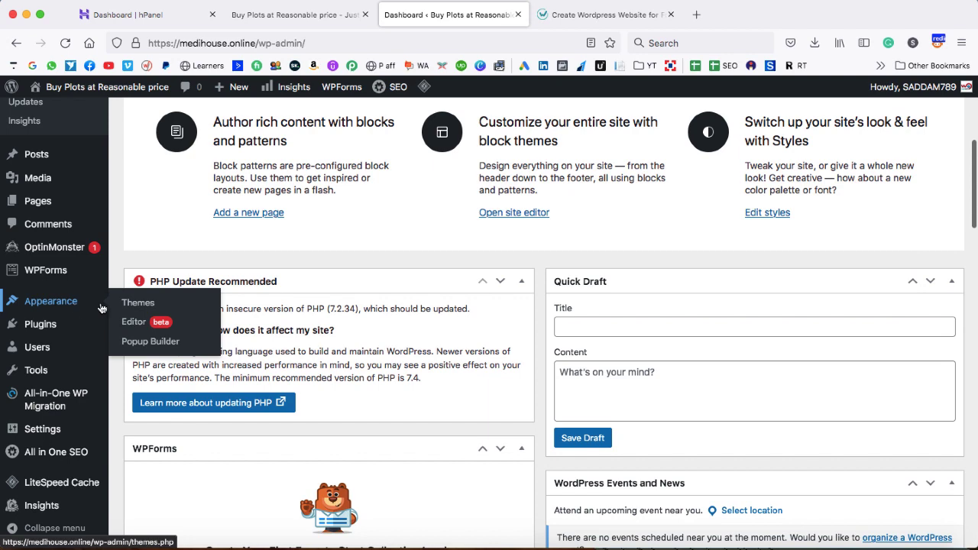
click(139, 303)
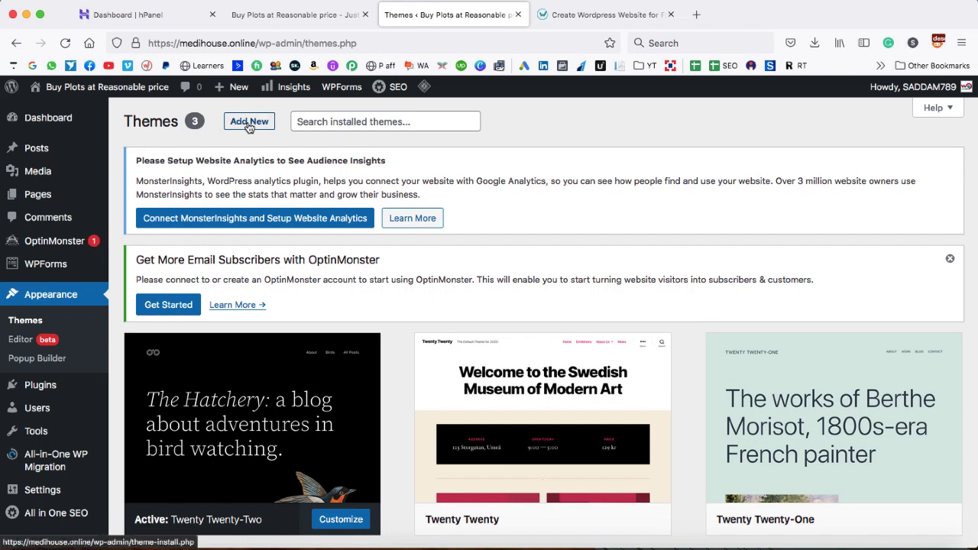
click(249, 124)
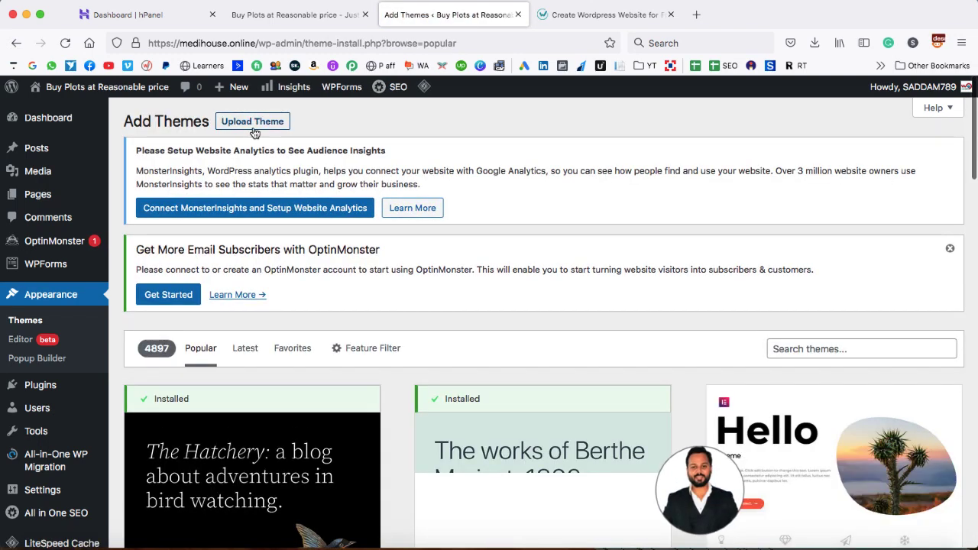
click(253, 122)
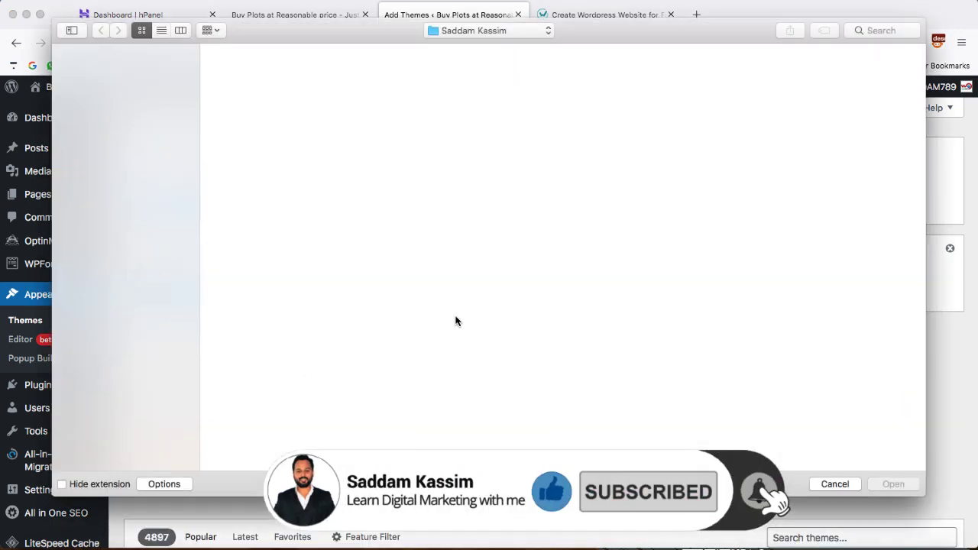
Upload houzez.zip from the houzez-real-estate-wordpress-theme folder, install it, and activate it
click(451, 433)
click(480, 30)
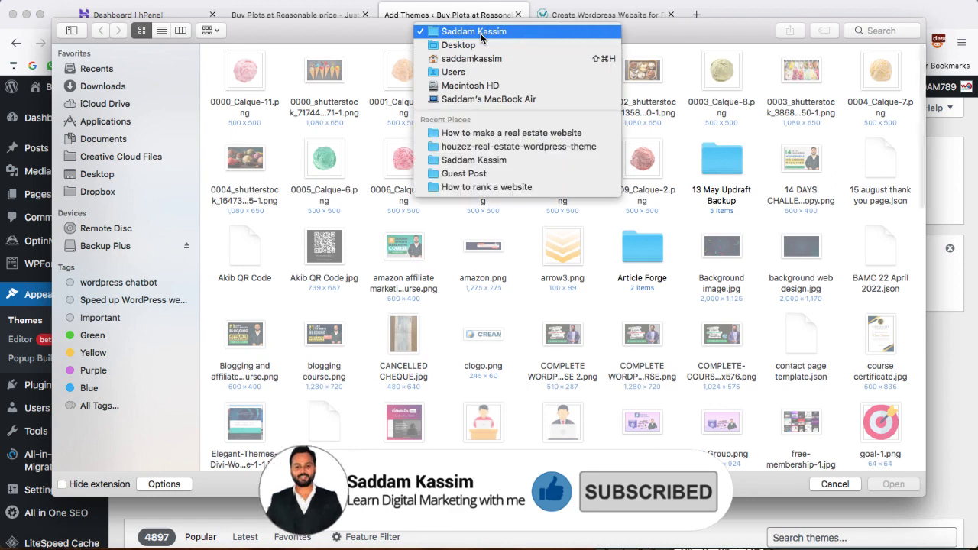
click(483, 146)
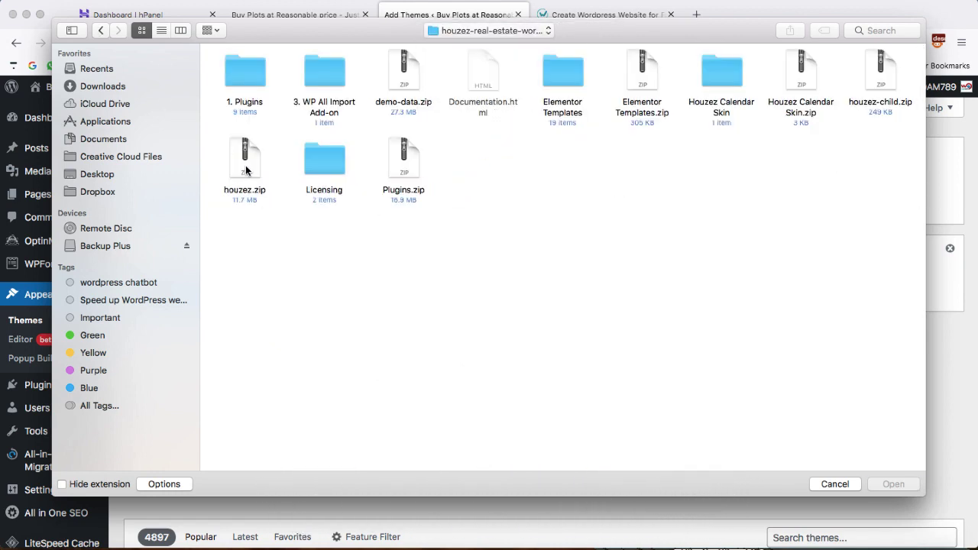
click(246, 170)
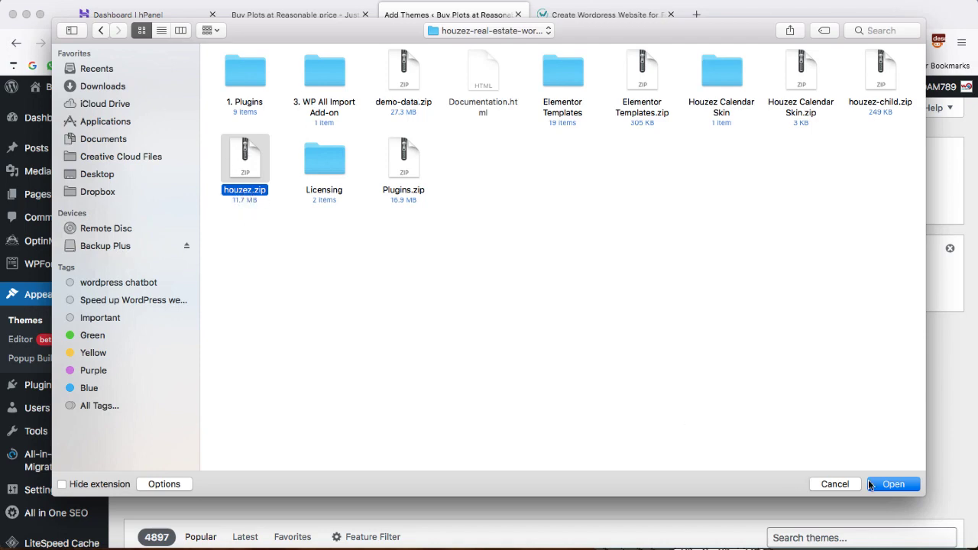
click(900, 484)
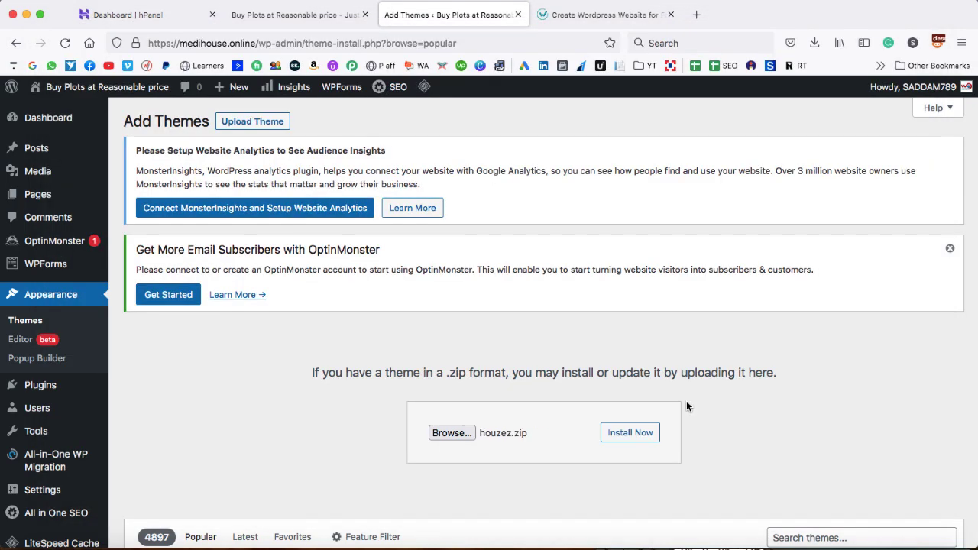
click(625, 433)
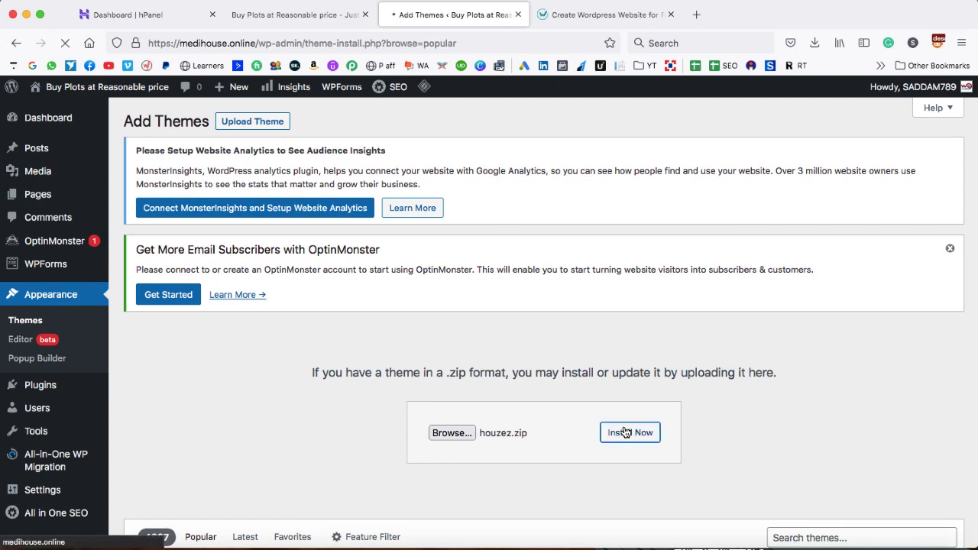
click(196, 421)
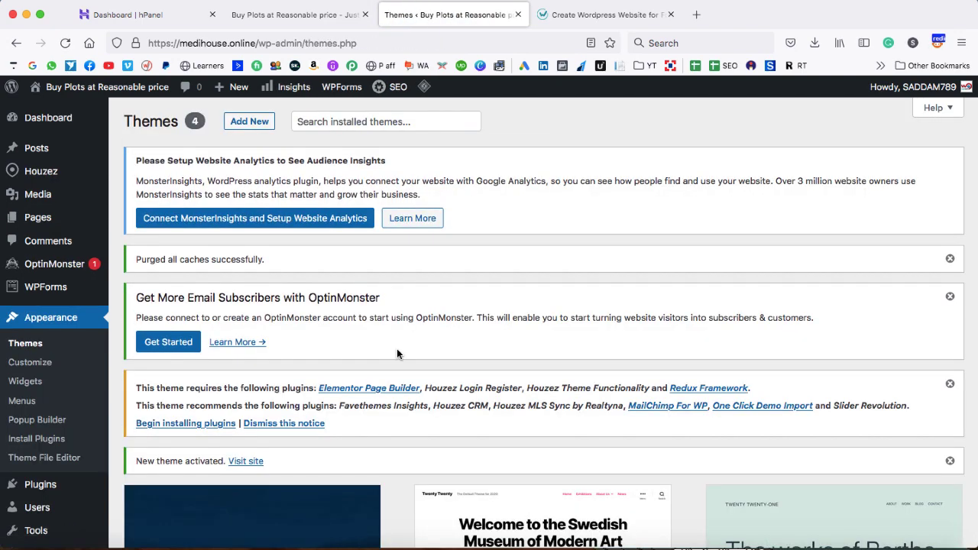
scroll(396, 353, down, 5)
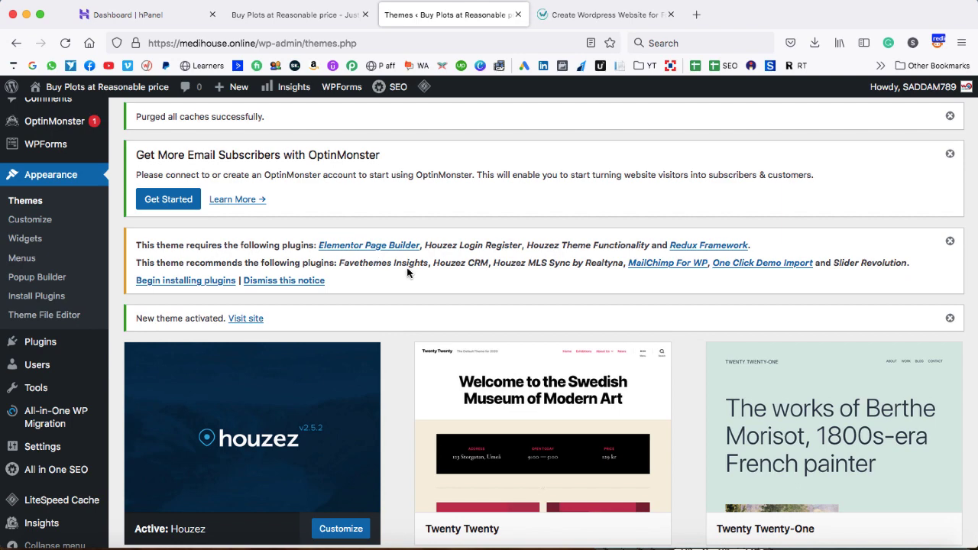
scroll(172, 304, down, 2)
mouse_move(43, 326)
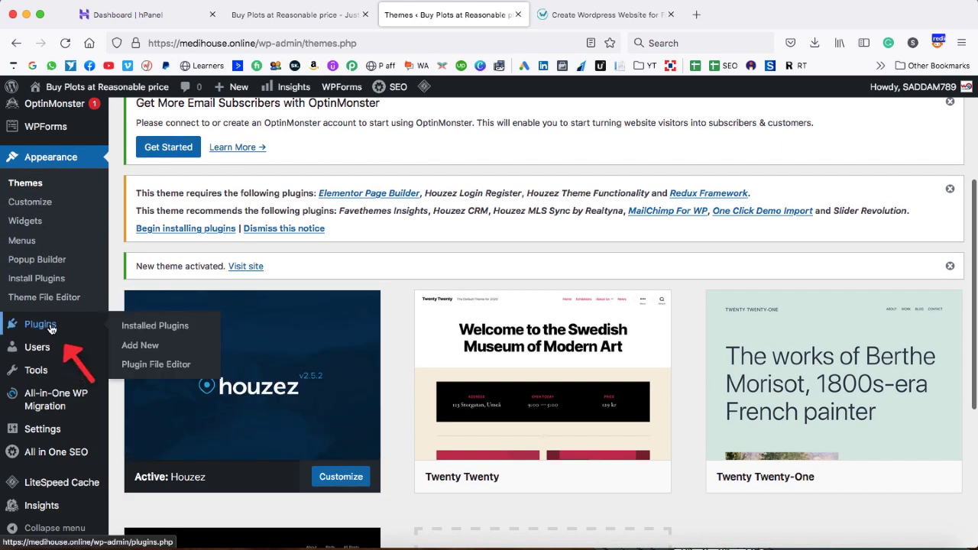
Open Installed Plugins and review the full list of installed plugins
click(149, 326)
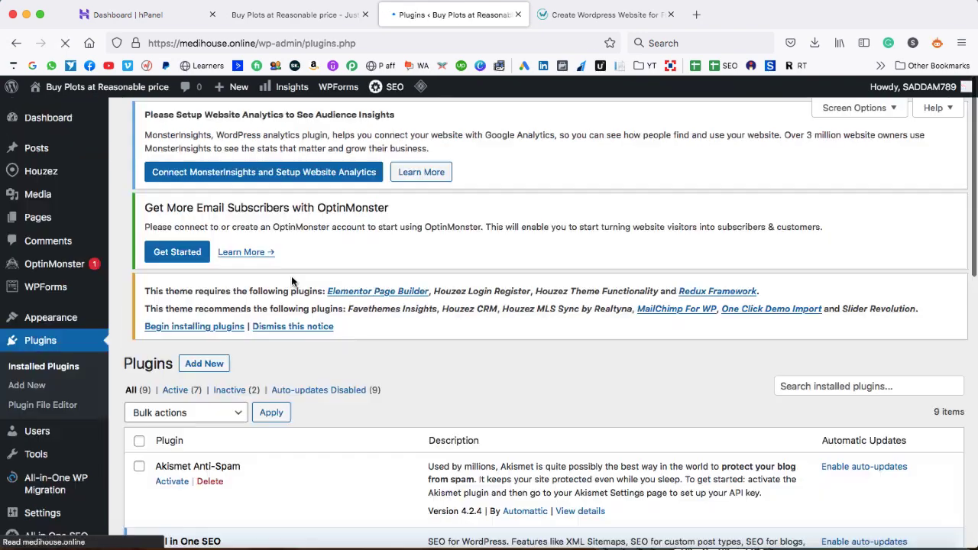
scroll(291, 279, down, 5)
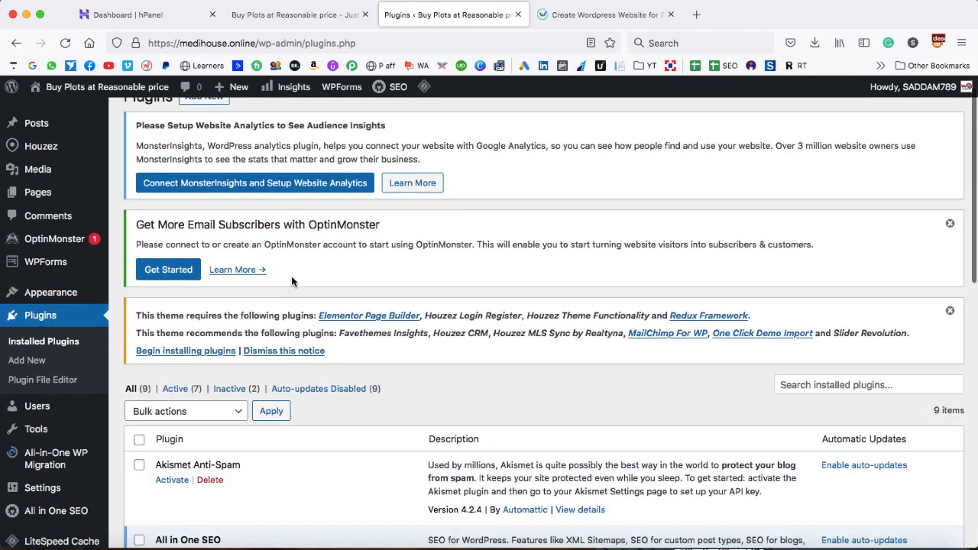
scroll(291, 278, down, 3)
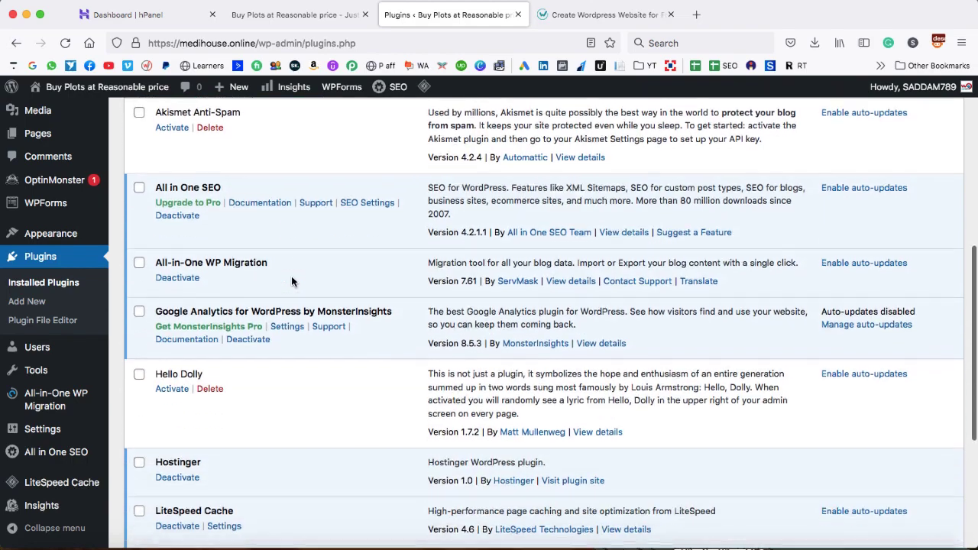
scroll(291, 282, down, 2)
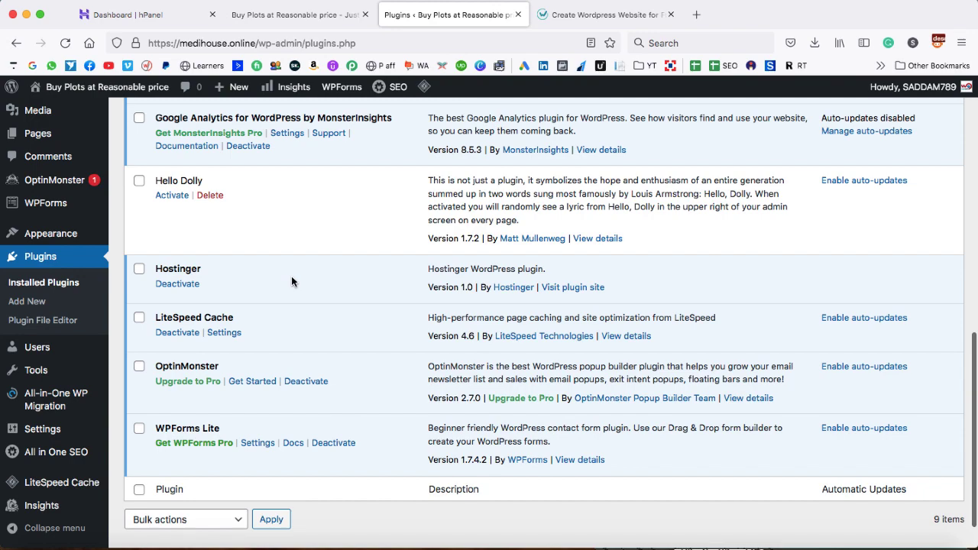
scroll(406, 219, up, 3)
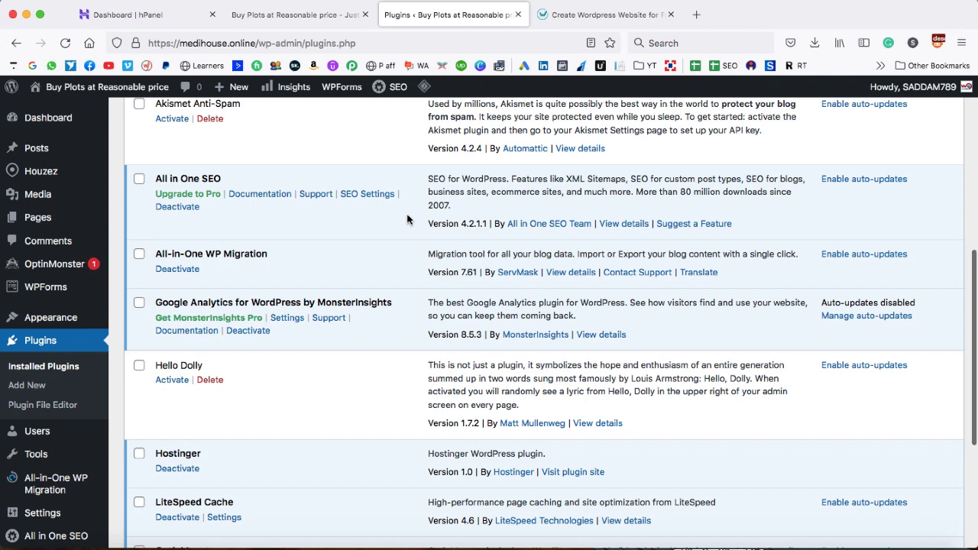
scroll(407, 219, up, 2)
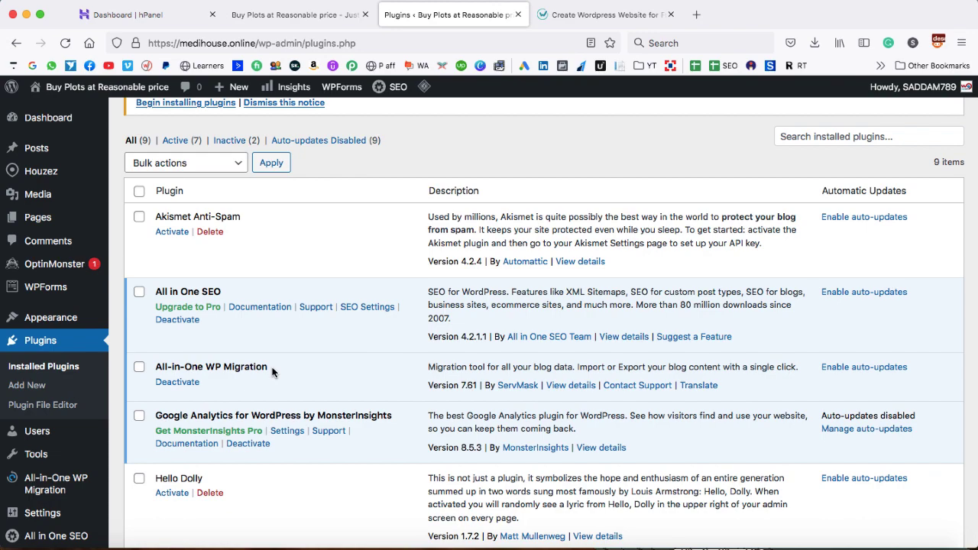
scroll(272, 372, down, 3)
scroll(273, 372, up, 2)
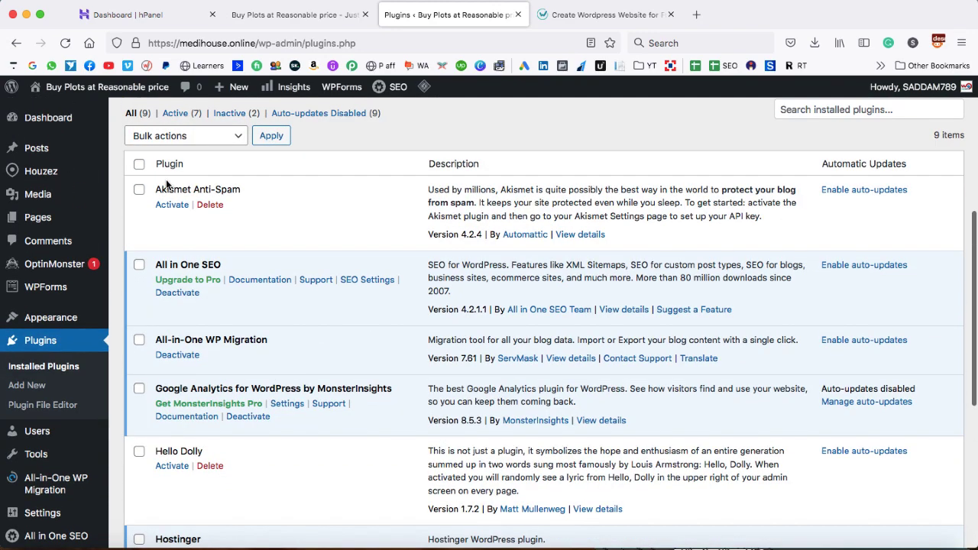
Bulk-deactivate every plugin except LiteSpeed Cache
click(139, 164)
scroll(179, 307, down, 6)
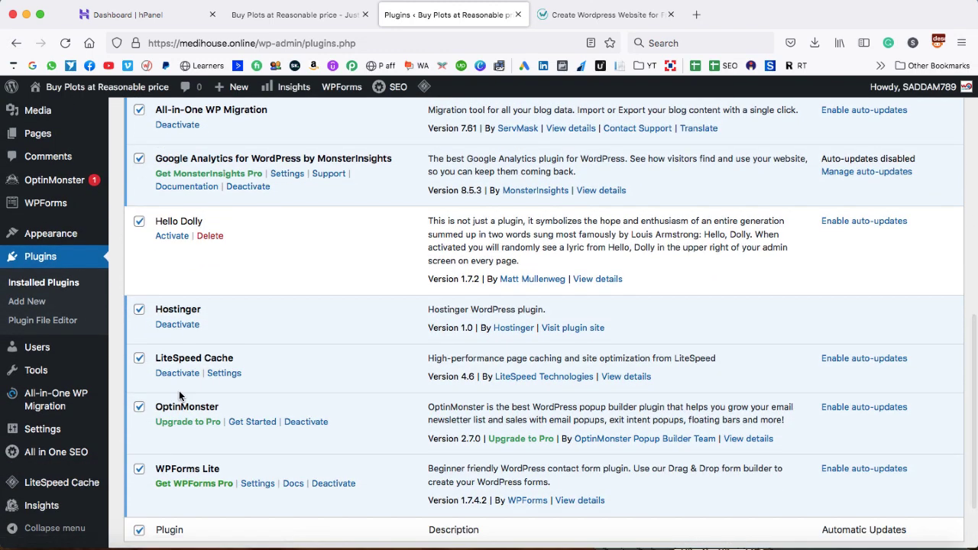
click(139, 360)
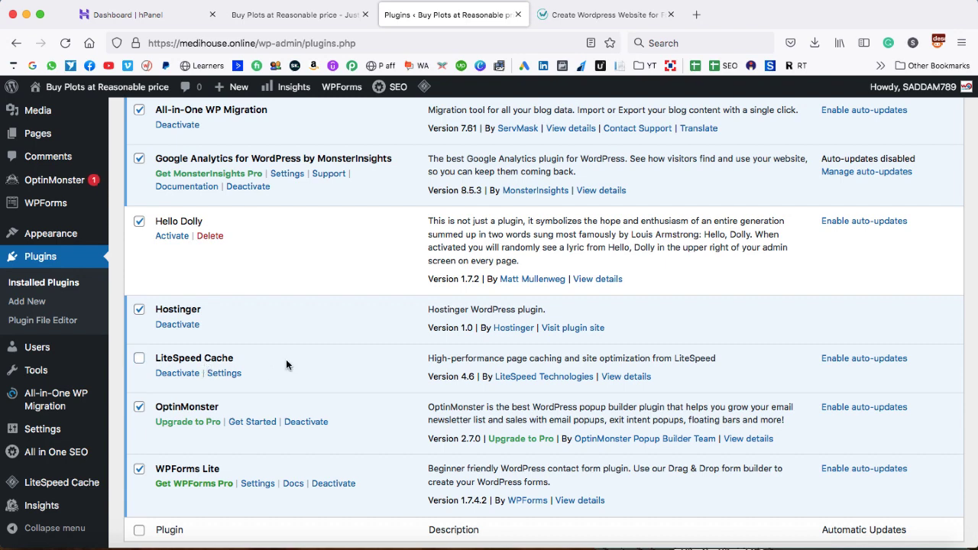
scroll(286, 365, down, 3)
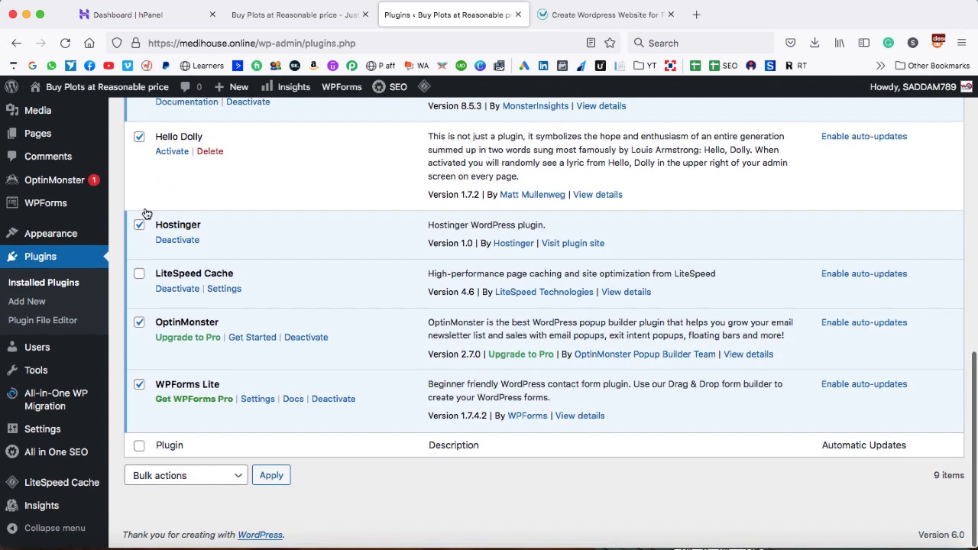
click(175, 474)
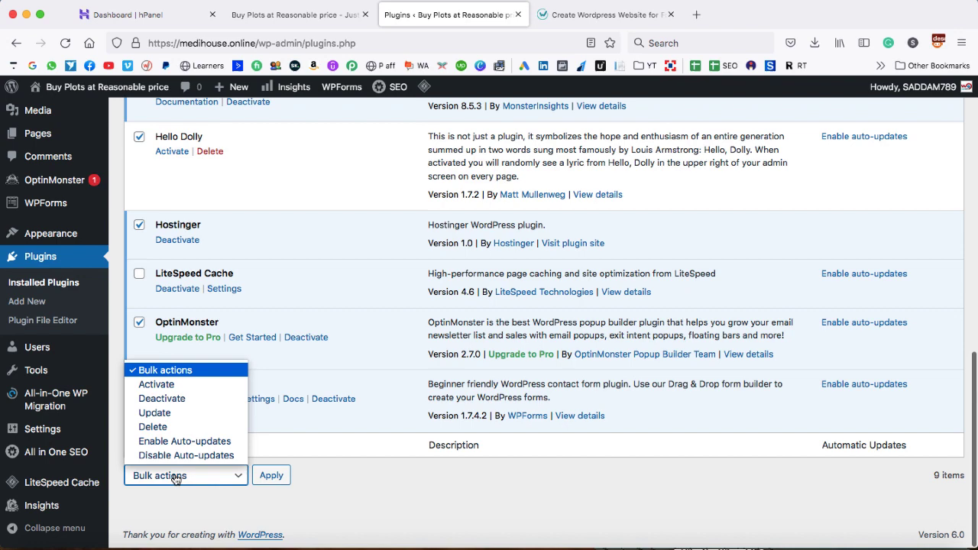
click(162, 398)
click(271, 475)
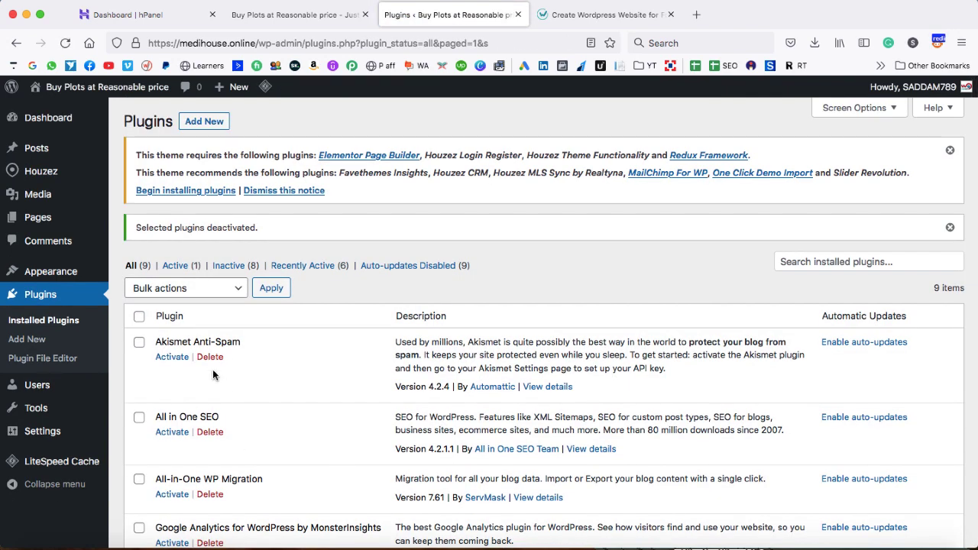
Select all the inactive plugins and bulk-delete them, confirming removal of their data
click(139, 316)
scroll(148, 406, down, 5)
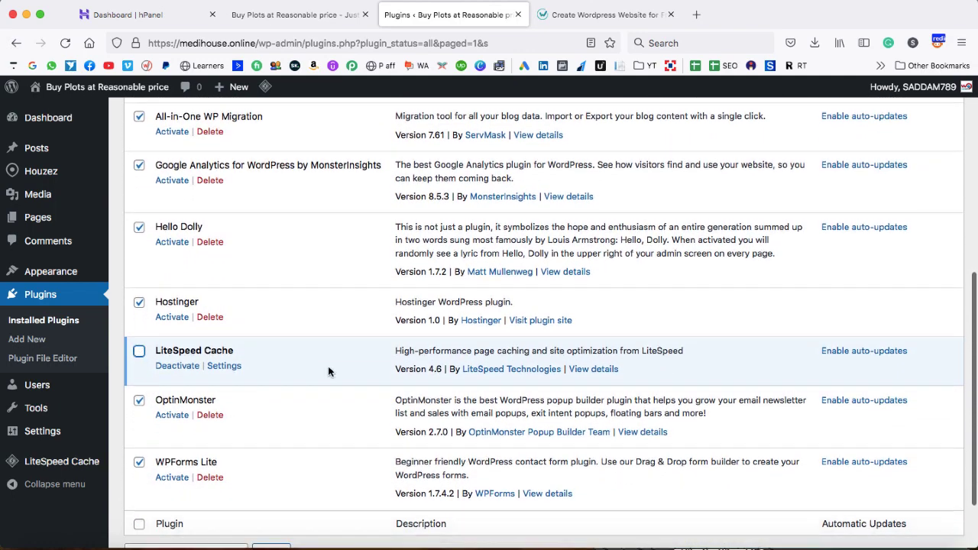
scroll(327, 371, down, 2)
click(199, 474)
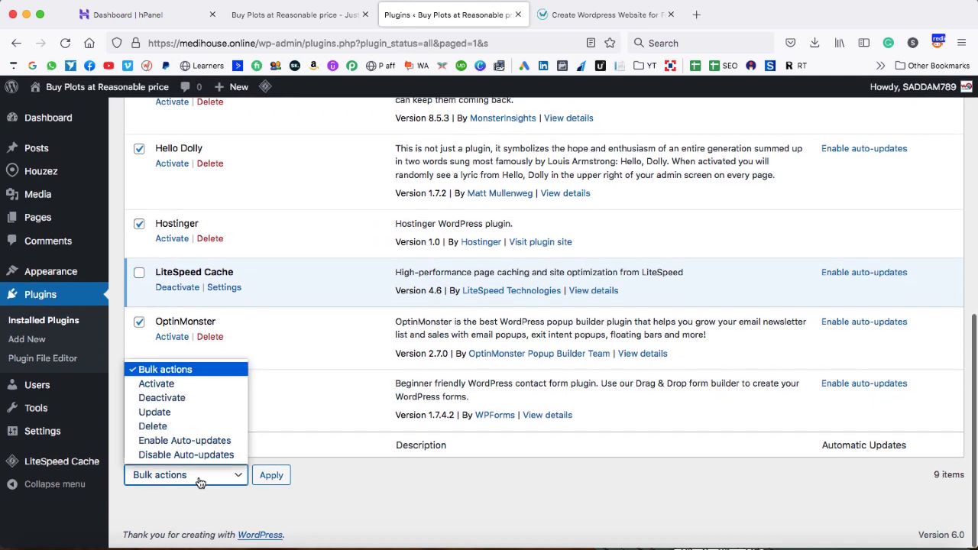
click(156, 425)
click(272, 475)
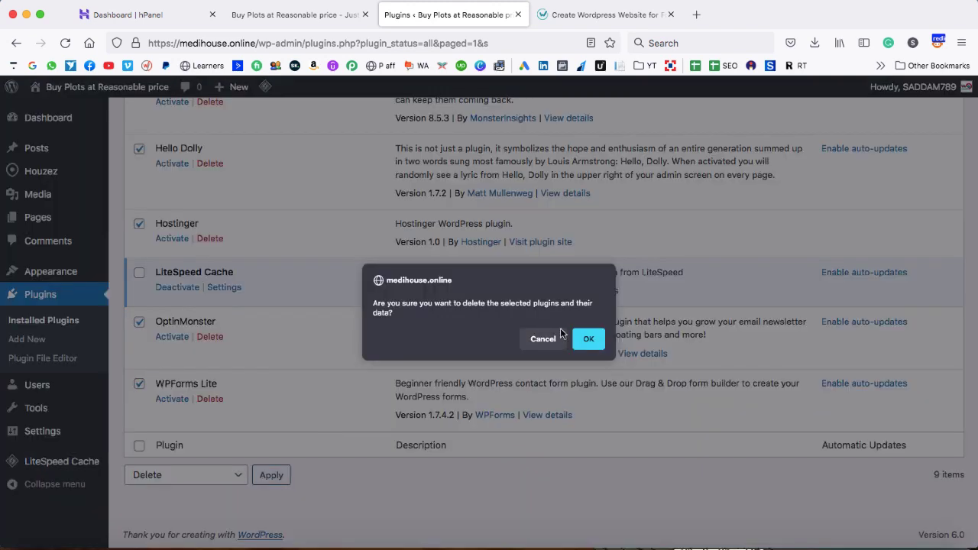
click(585, 340)
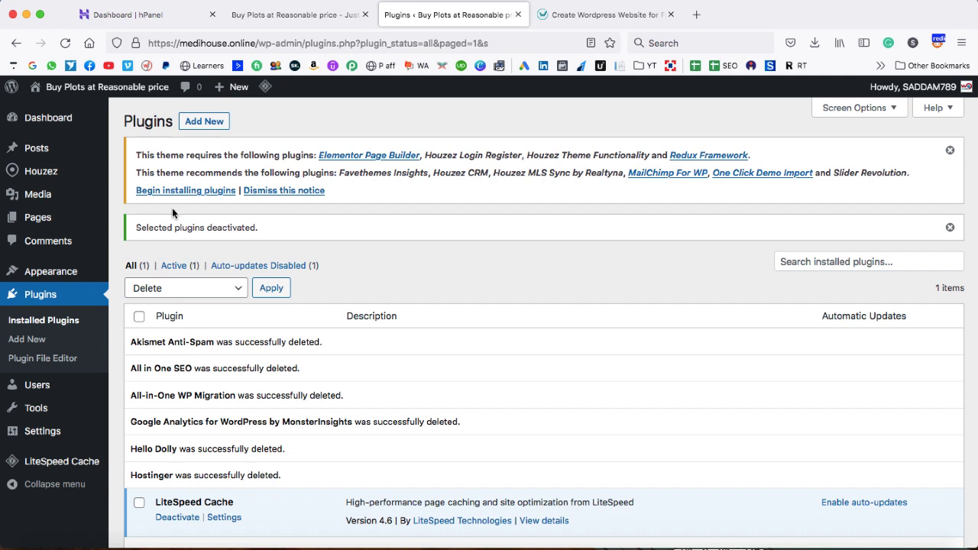
Bulk-install all ten Houzez plugins from the required plugins installer, then return to its list
click(185, 191)
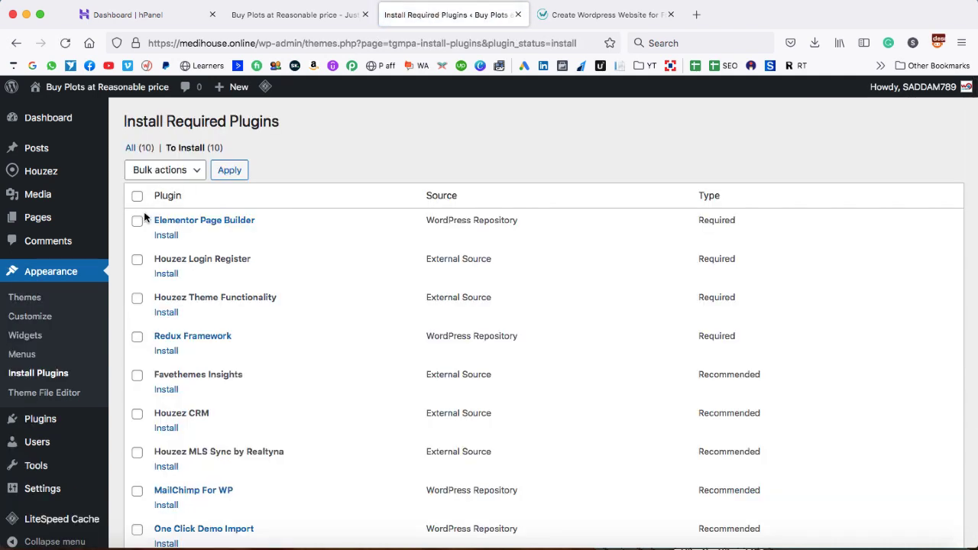
click(137, 196)
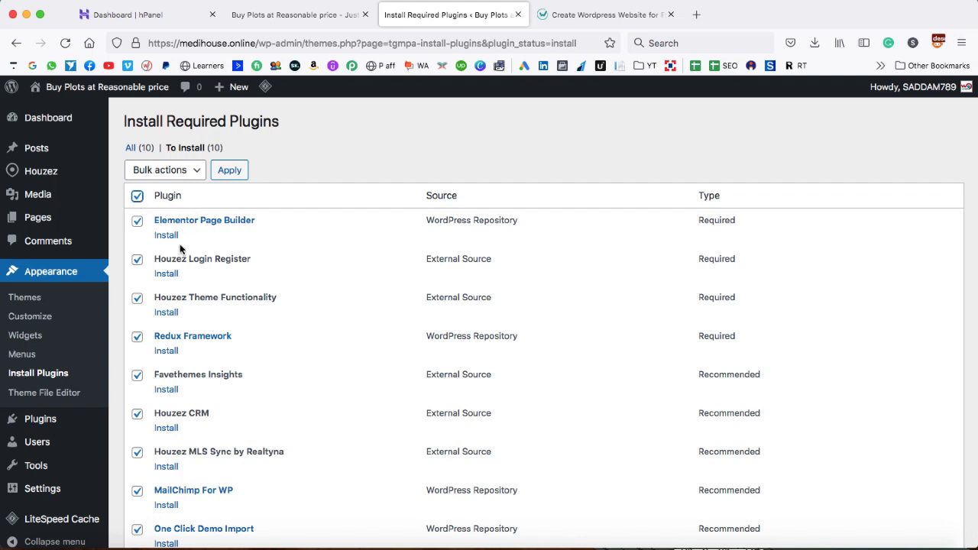
click(189, 170)
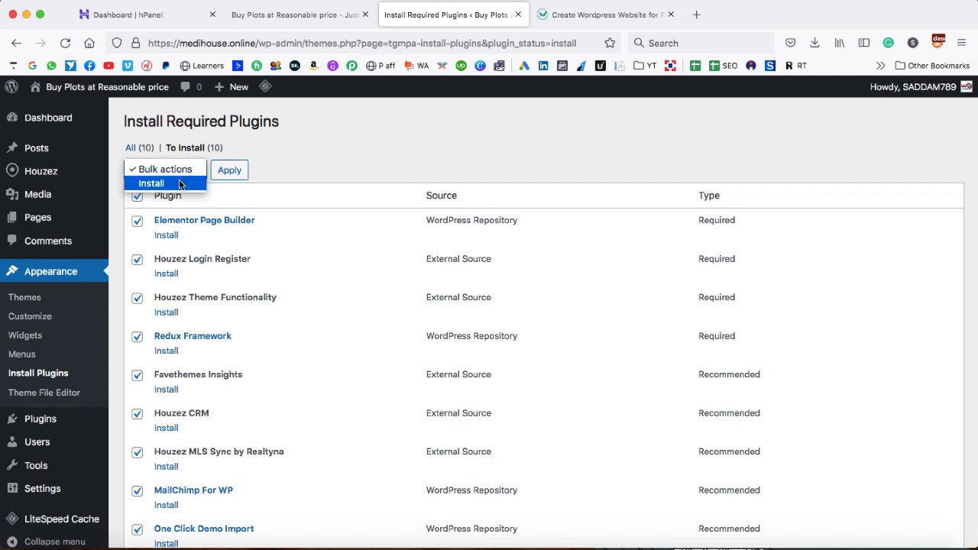
click(179, 184)
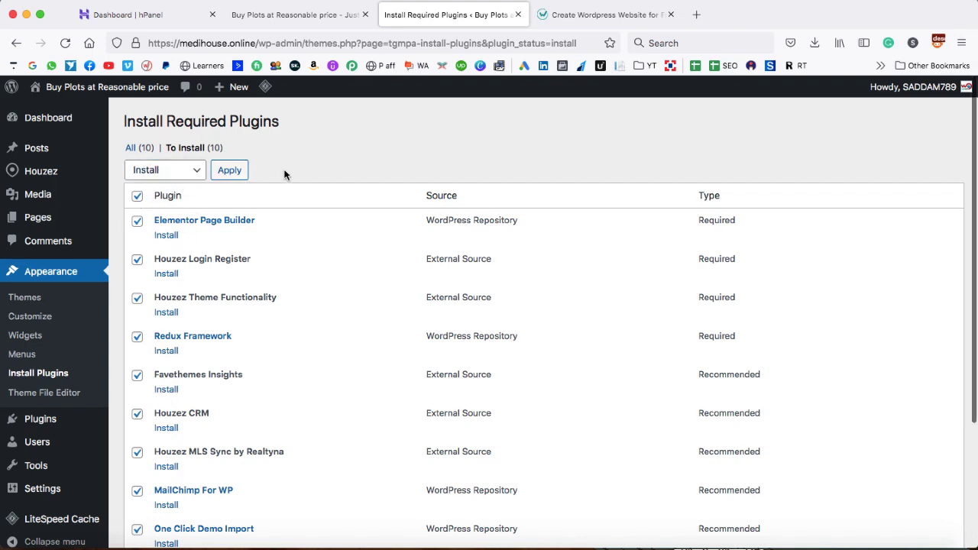
click(229, 170)
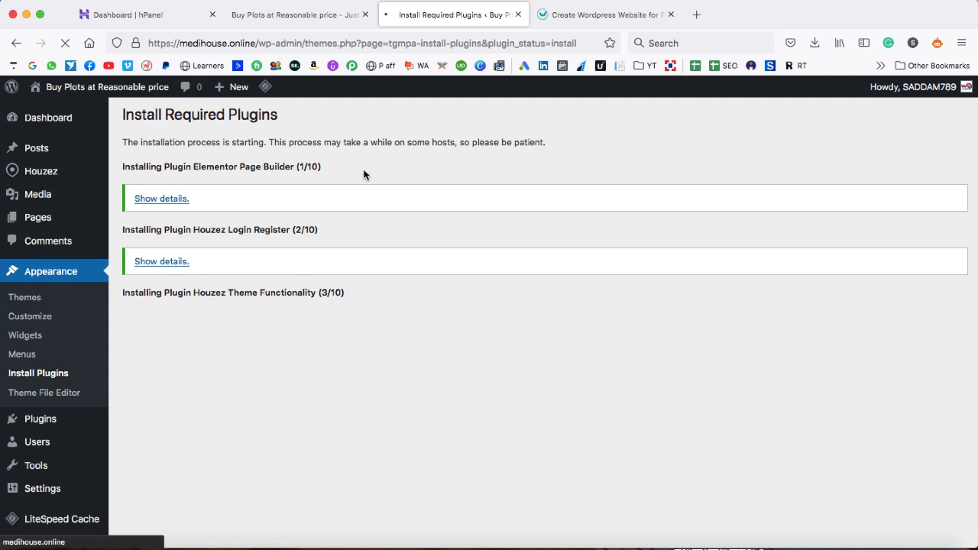
scroll(346, 205, down, 4)
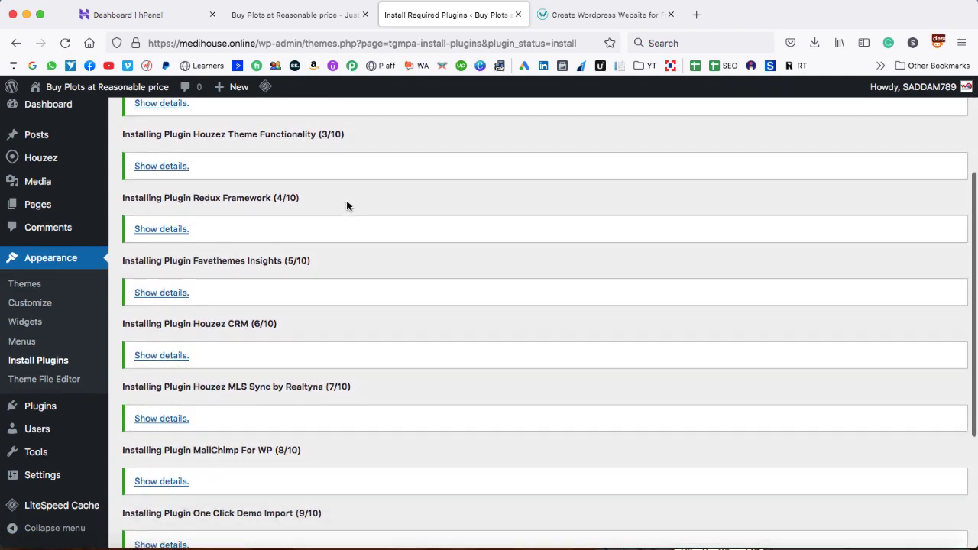
scroll(346, 205, down, 5)
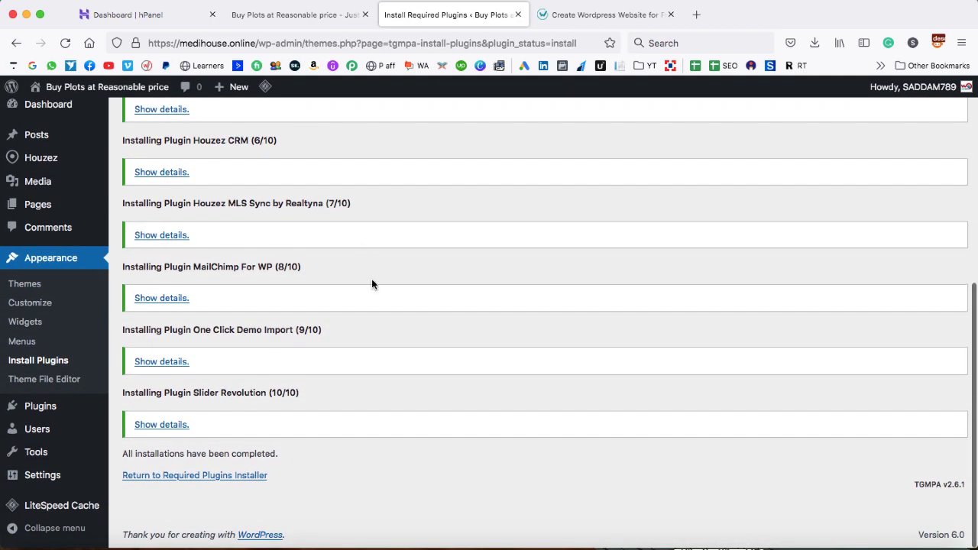
scroll(372, 285, up, 9)
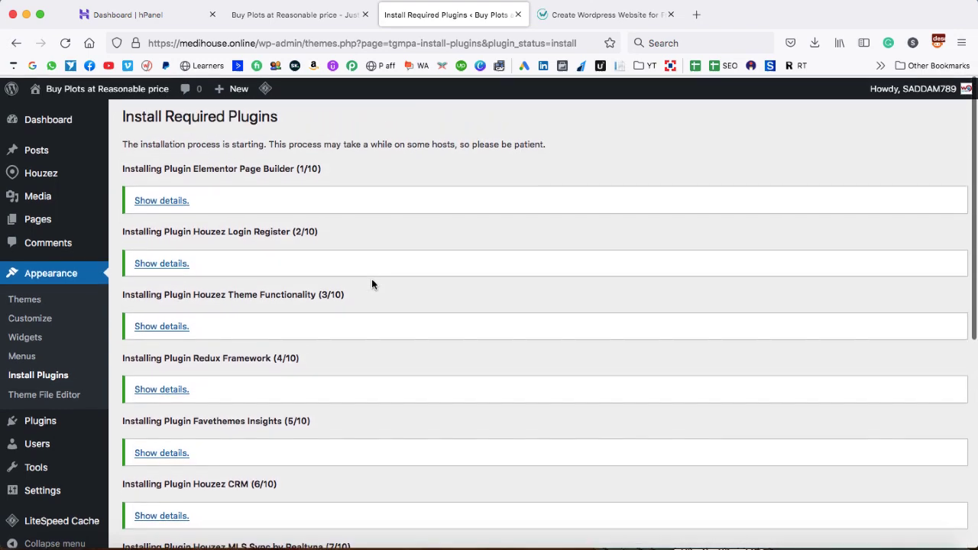
scroll(372, 284, down, 9)
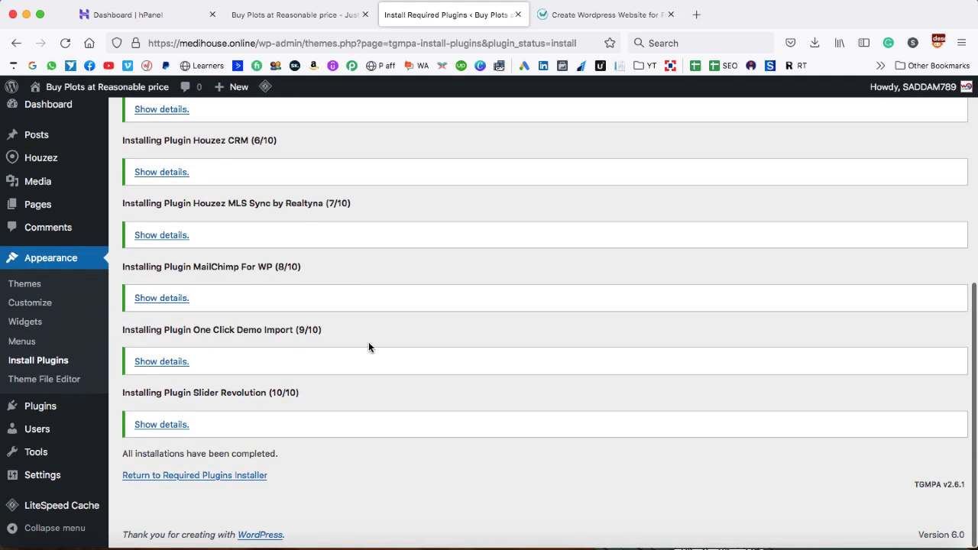
click(176, 476)
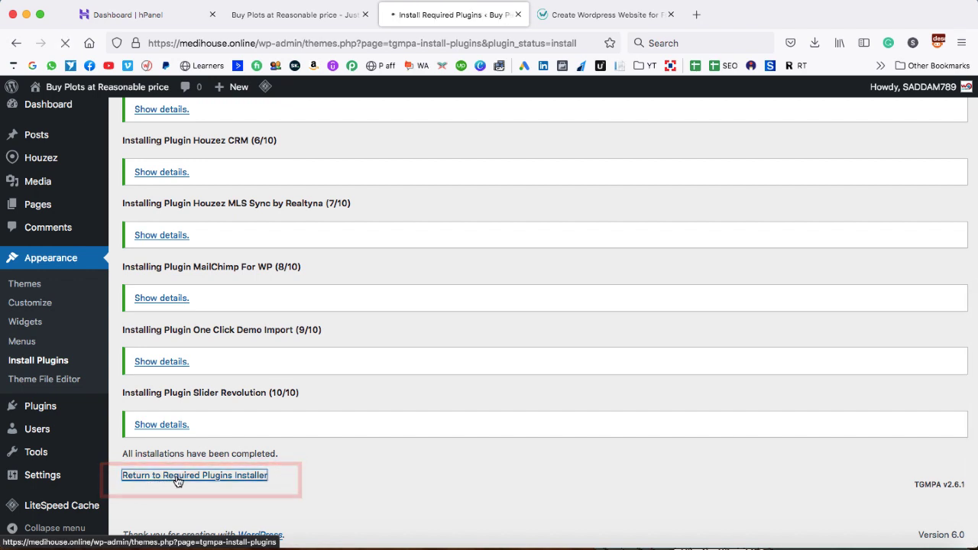
scroll(292, 313, down, 2)
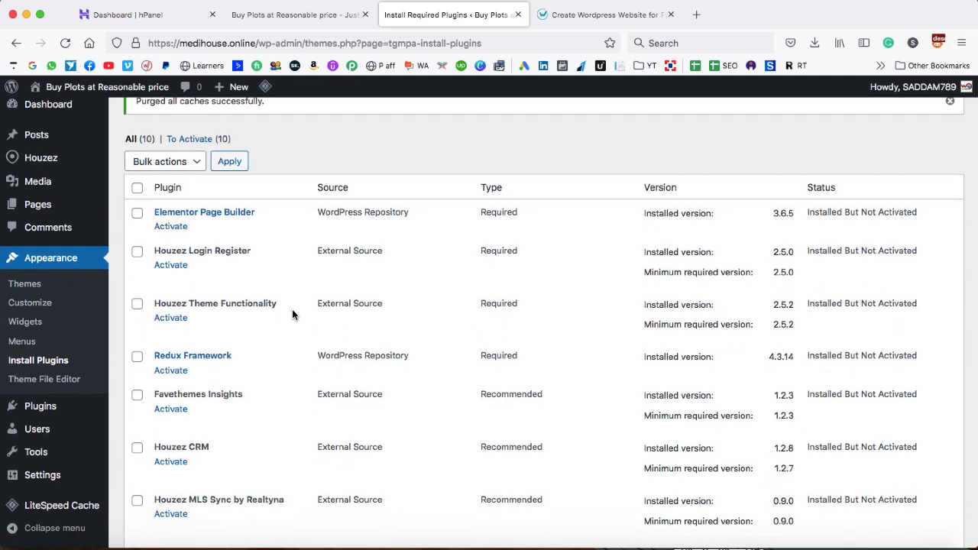
scroll(292, 313, up, 2)
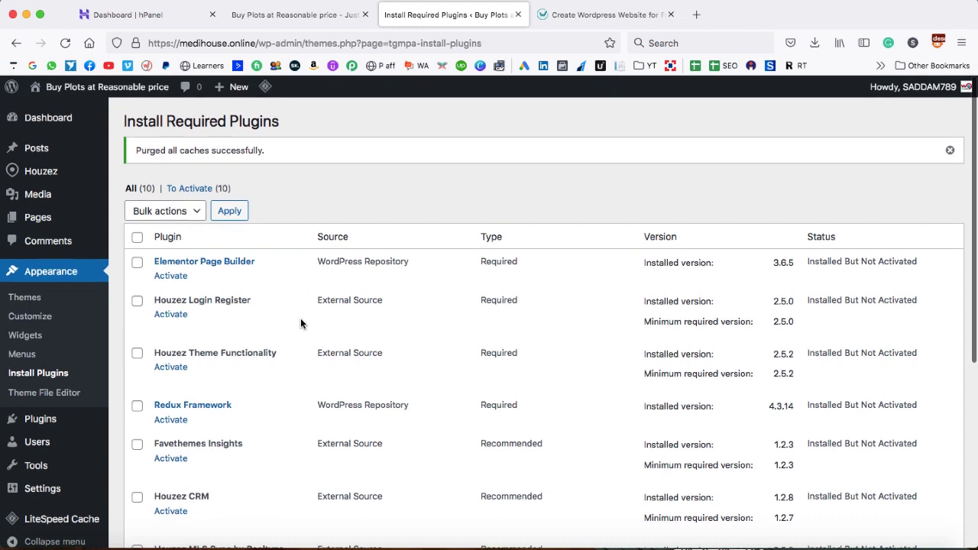
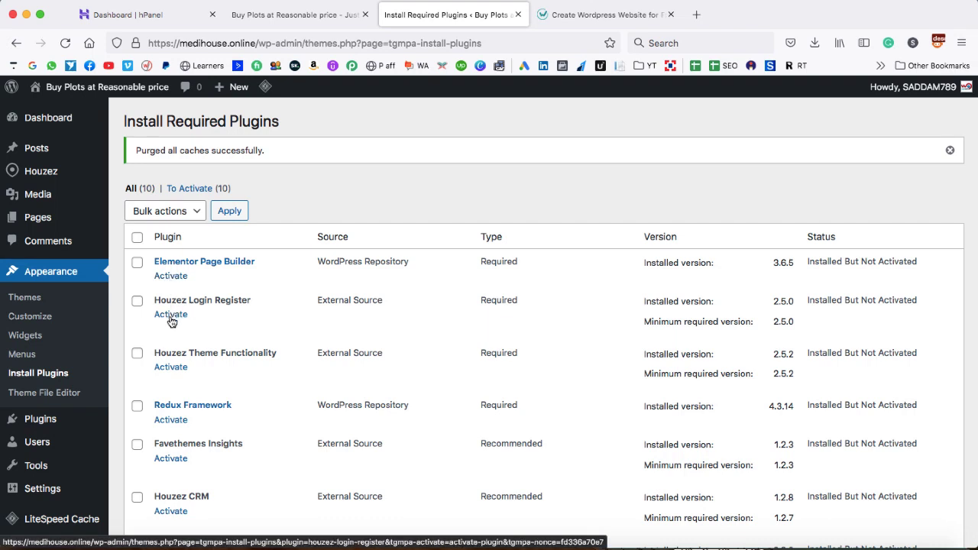
Bulk-activate all ten required Houzez plugins
click(138, 239)
scroll(200, 405, down, 2)
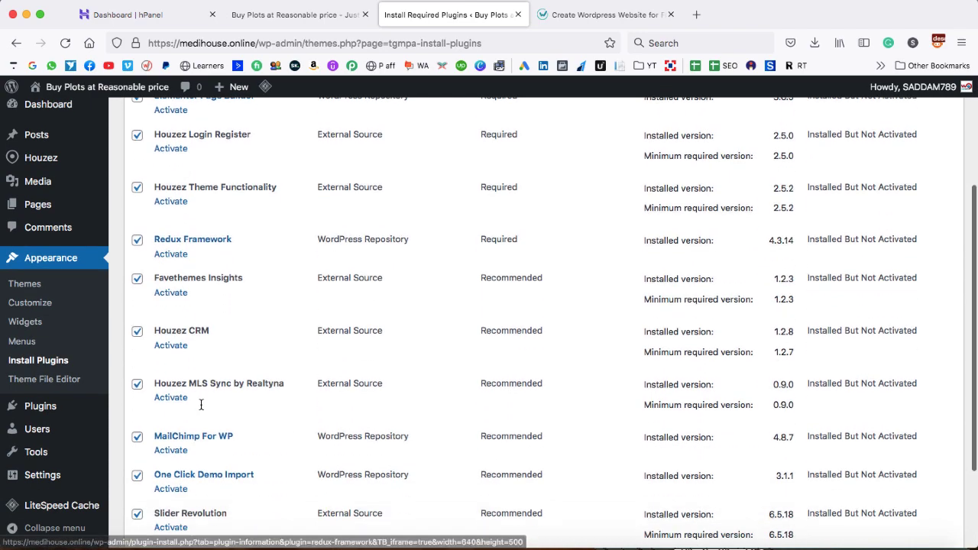
scroll(201, 405, up, 2)
click(192, 217)
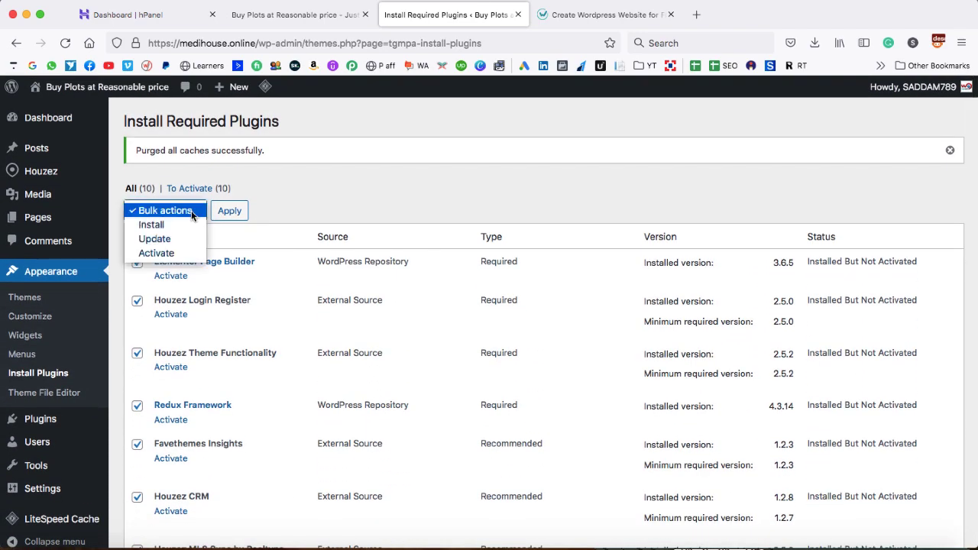
click(167, 255)
click(230, 210)
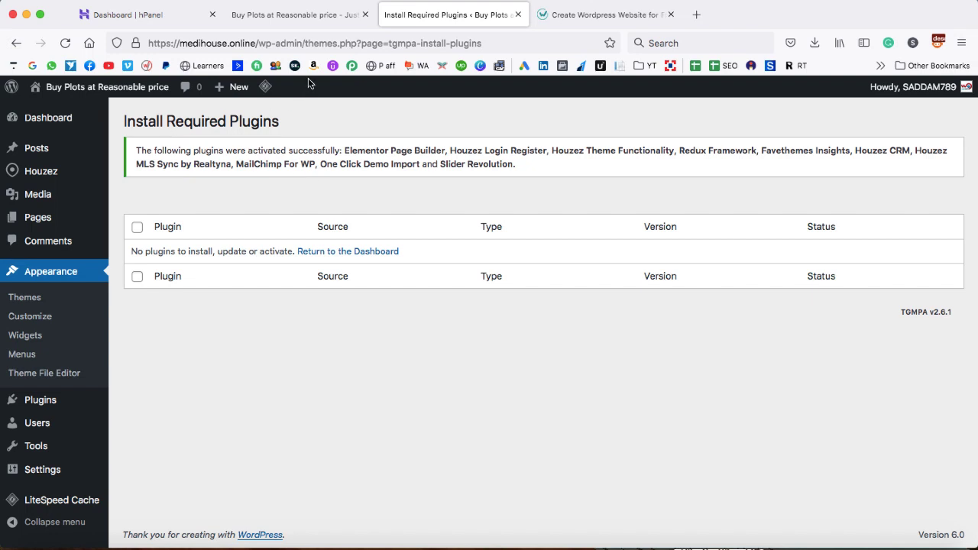
Trim the browser address back to /wp-admin
drag(303, 43, 481, 43)
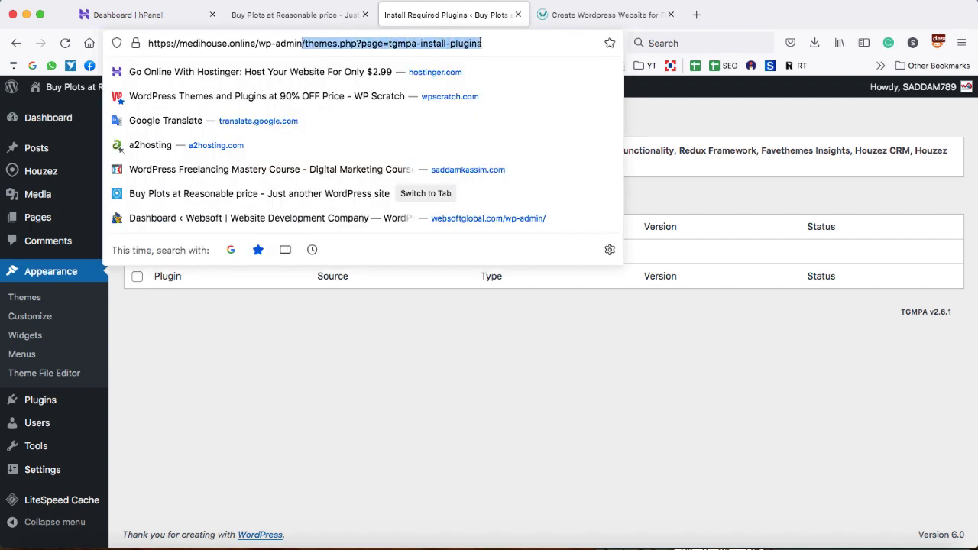
key(BackSpace)
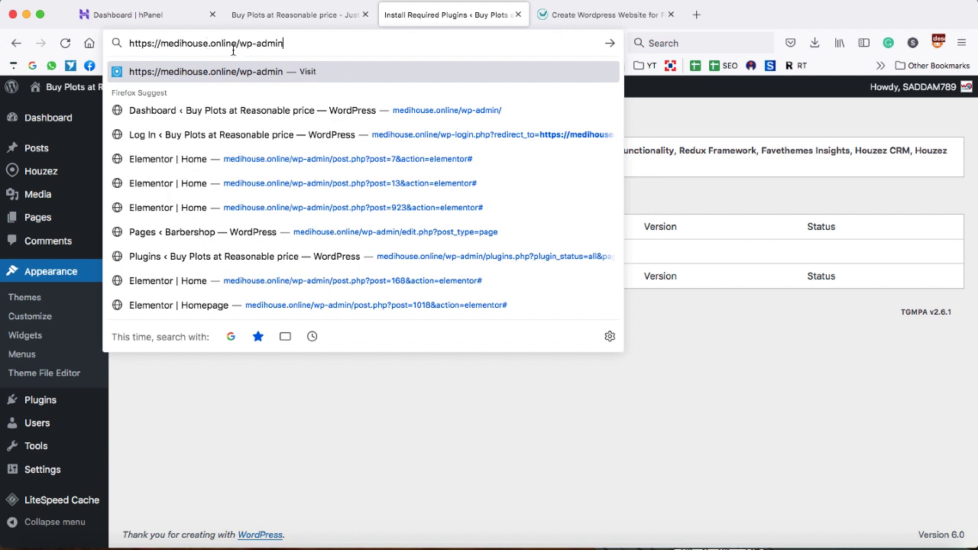
click(268, 459)
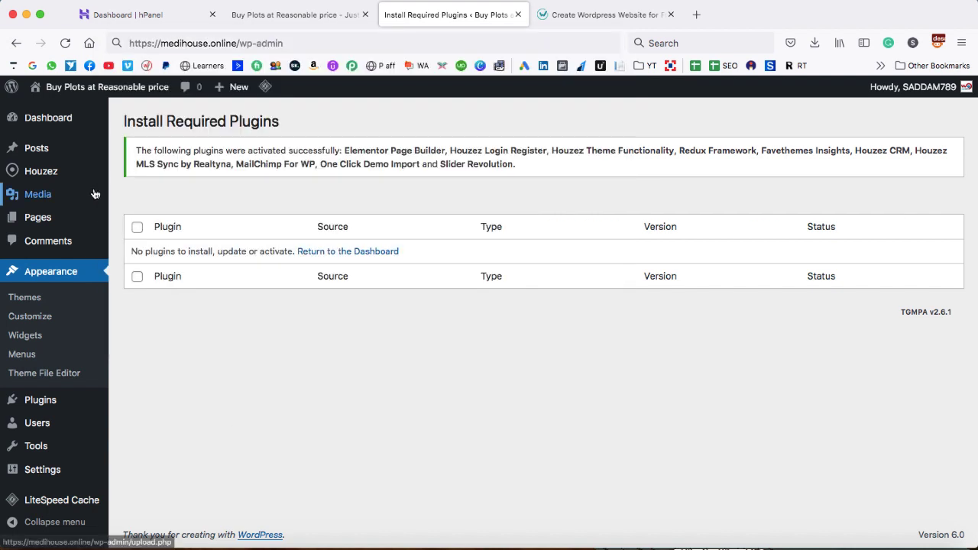
Dismiss the Slider Revolution welcome popup and return to the Dashboard home
click(46, 119)
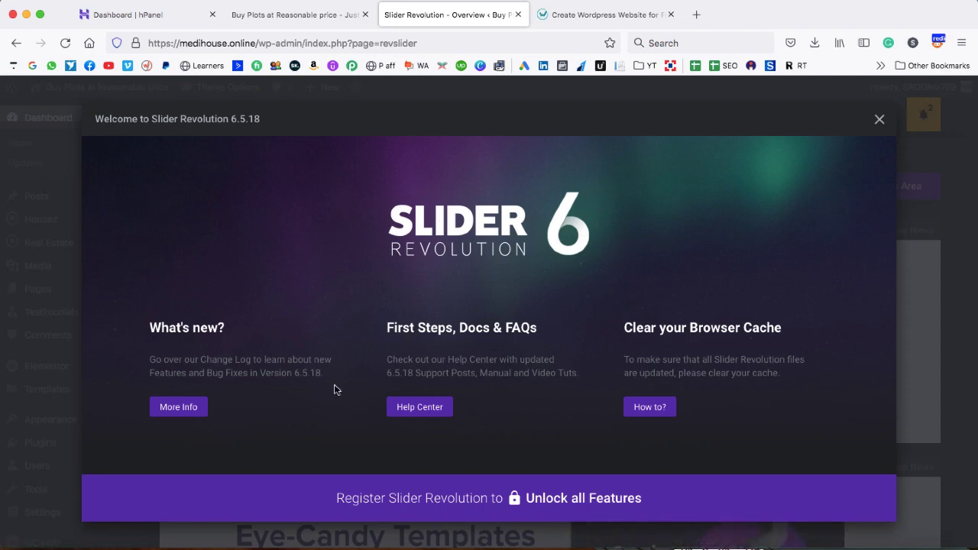
click(880, 119)
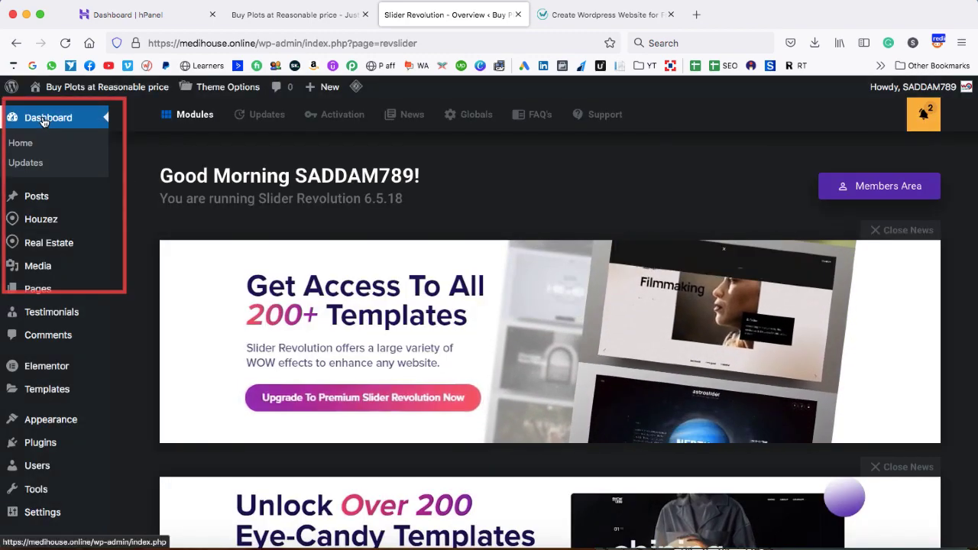
click(44, 118)
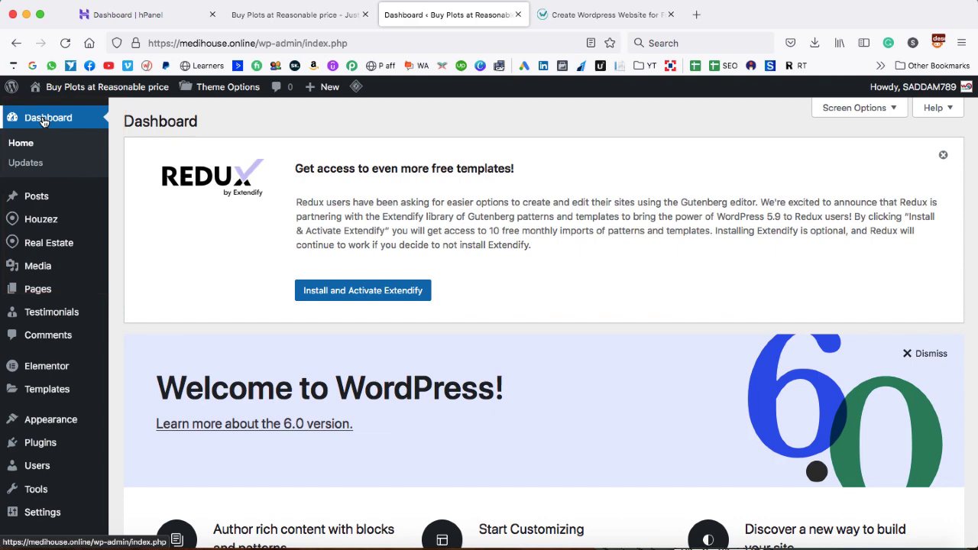
scroll(128, 319, down, 1)
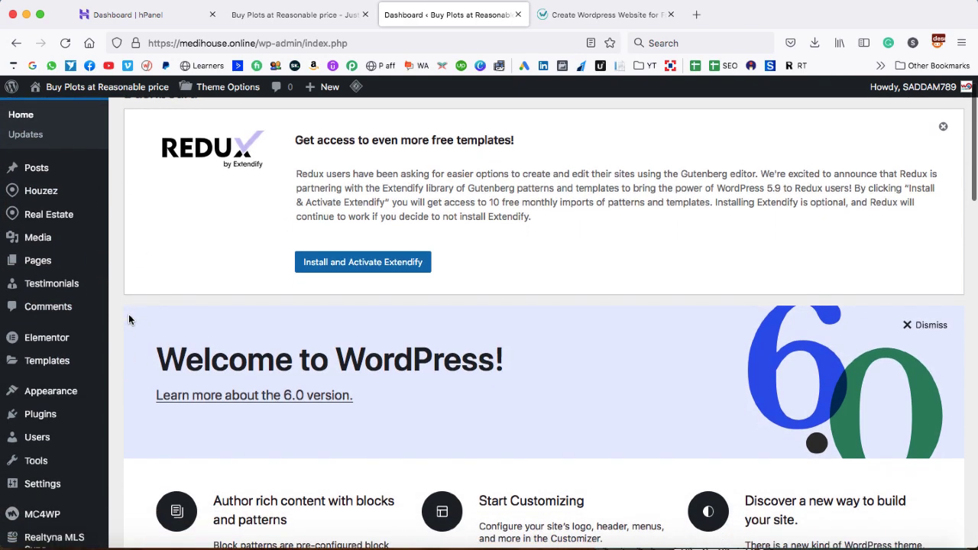
Look over the Houzez and Theme Options sidebar menus, then close the extra tutorial tab
mouse_move(64, 193)
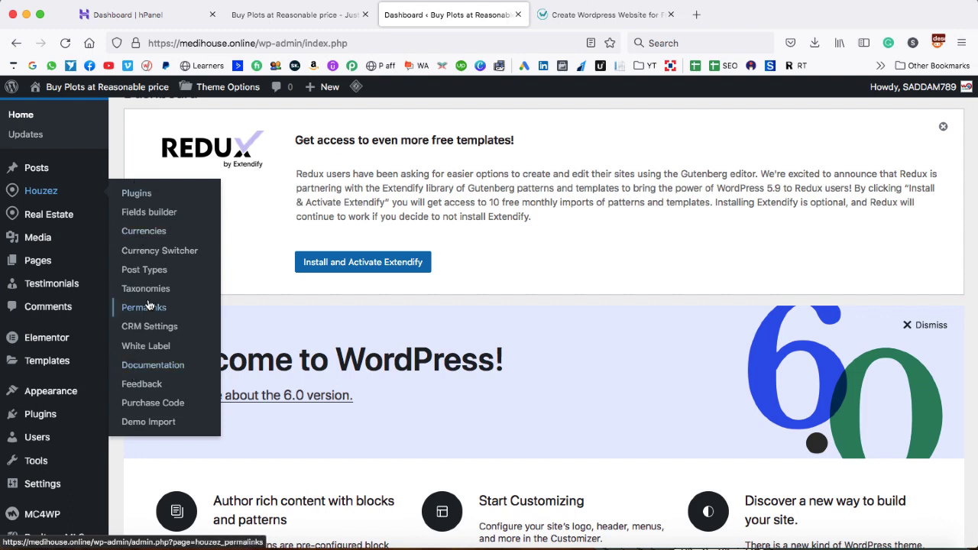
mouse_move(53, 218)
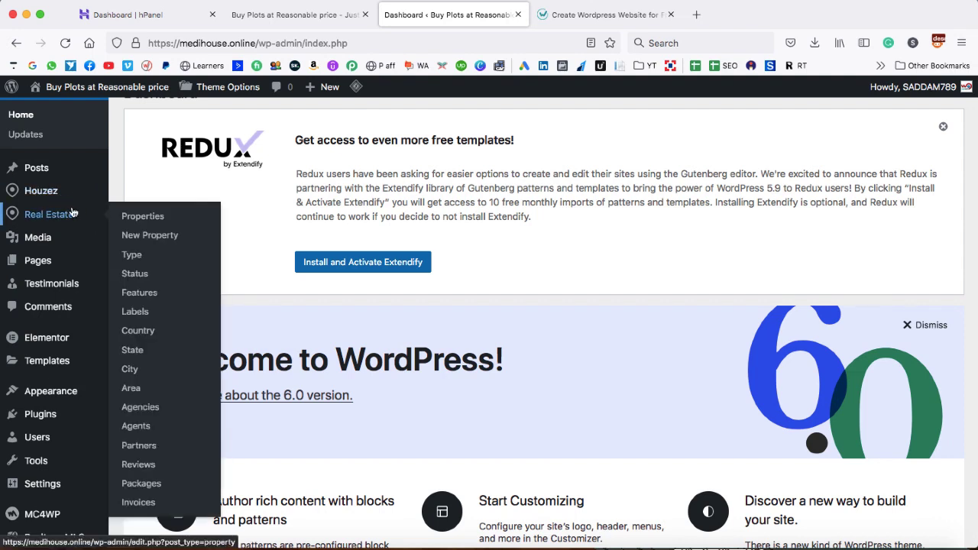
scroll(72, 213, down, 3)
mouse_move(67, 510)
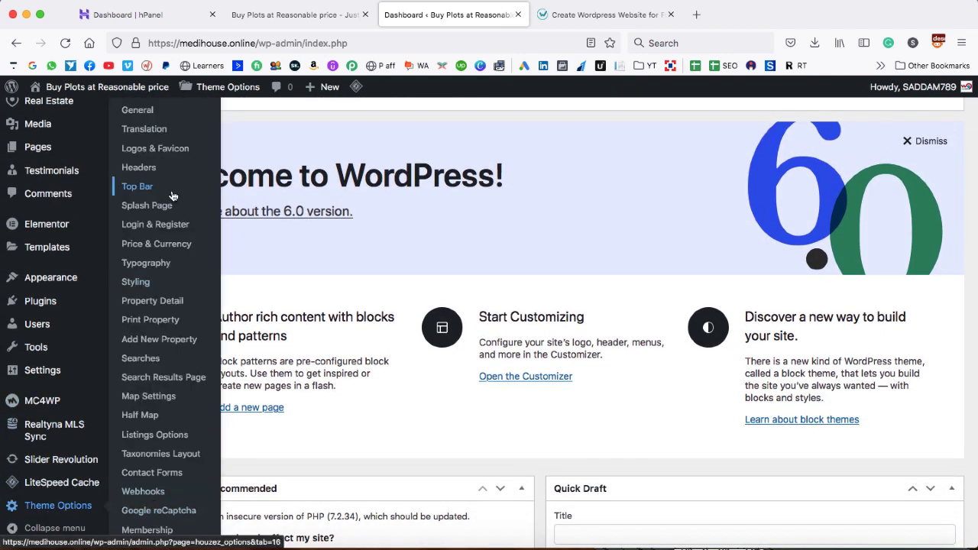
scroll(173, 196, up, 1)
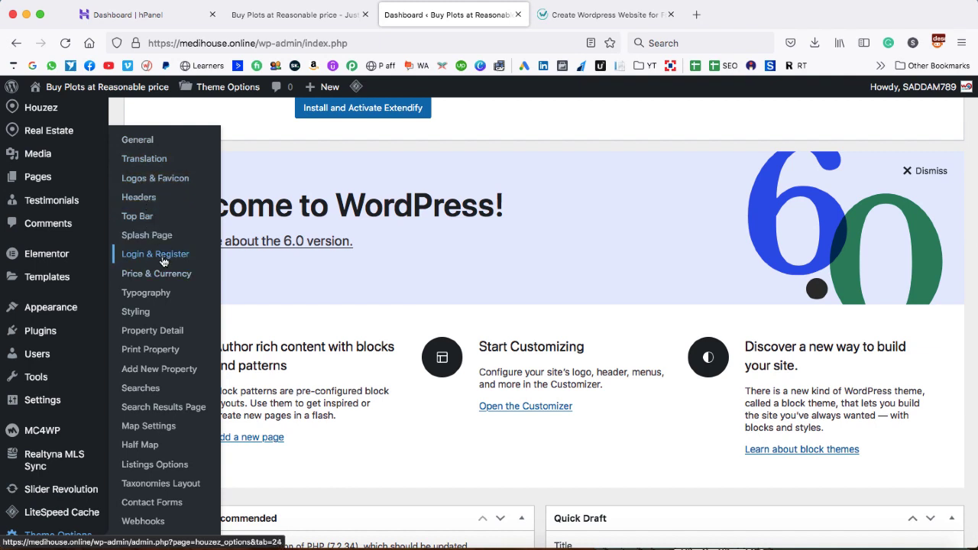
scroll(163, 262, down, 2)
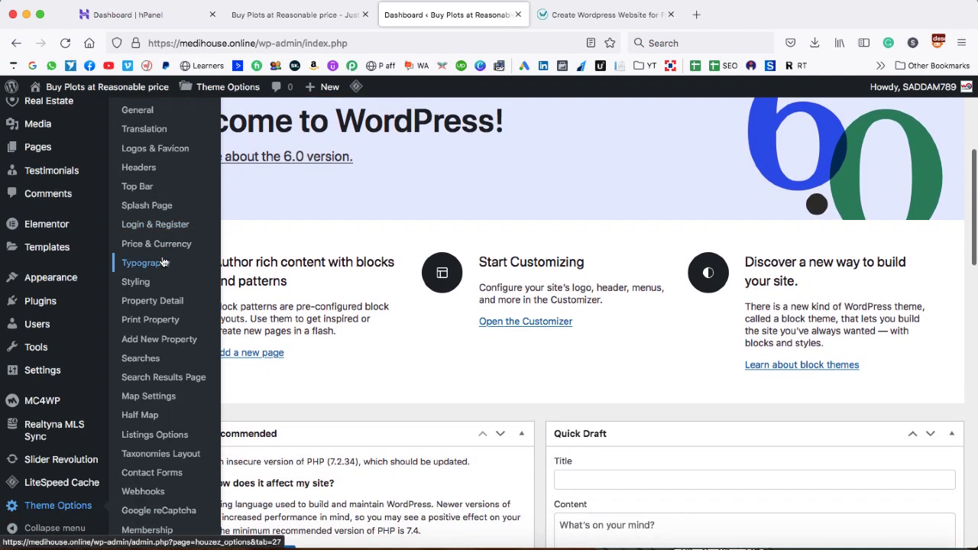
scroll(225, 229, up, 1)
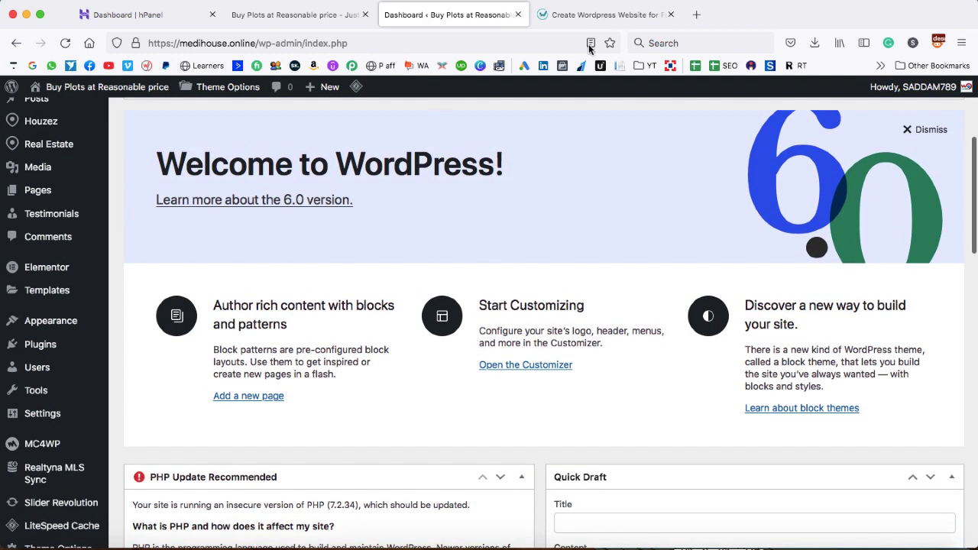
click(641, 23)
click(671, 14)
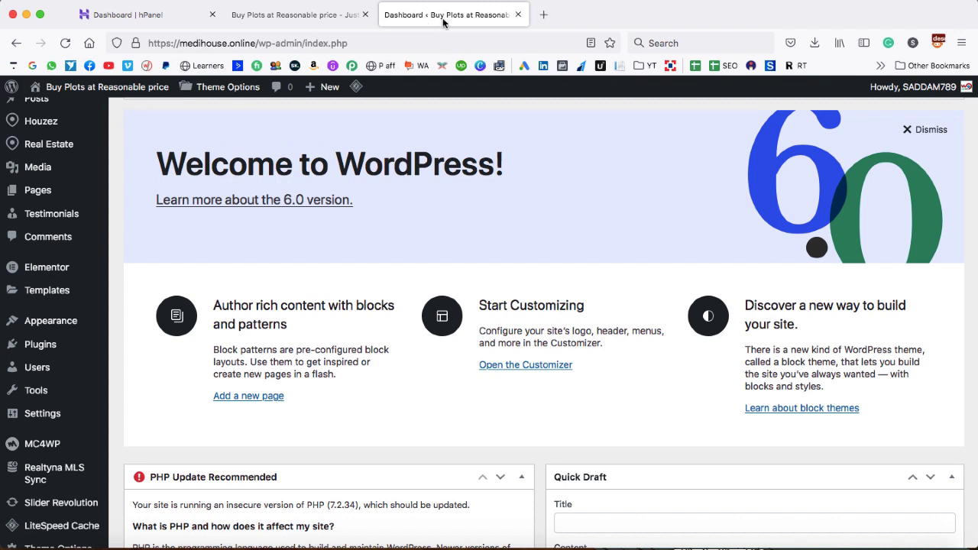
Open the live site in a new tab and reload it to check the Houzez theme, then go back to the Dashboard
mouse_move(98, 90)
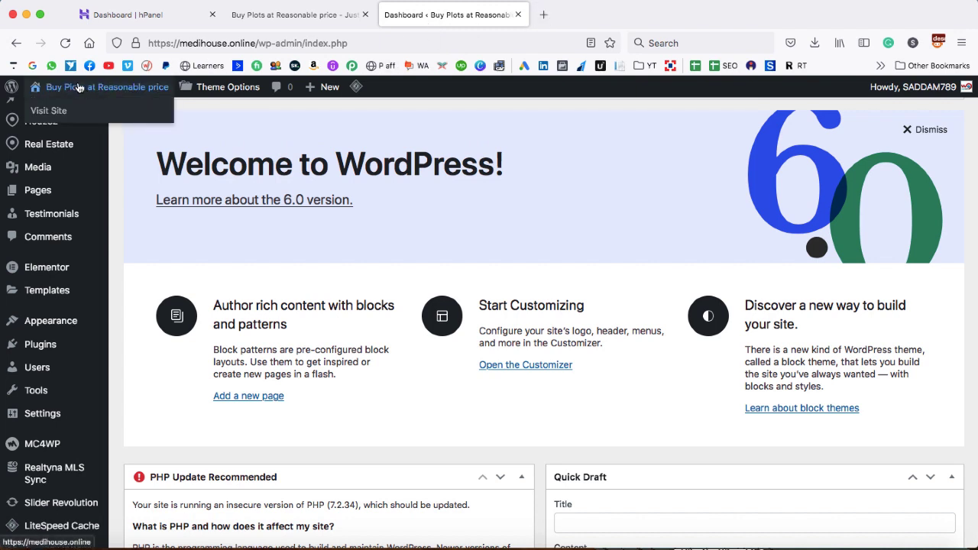
right_click(51, 113)
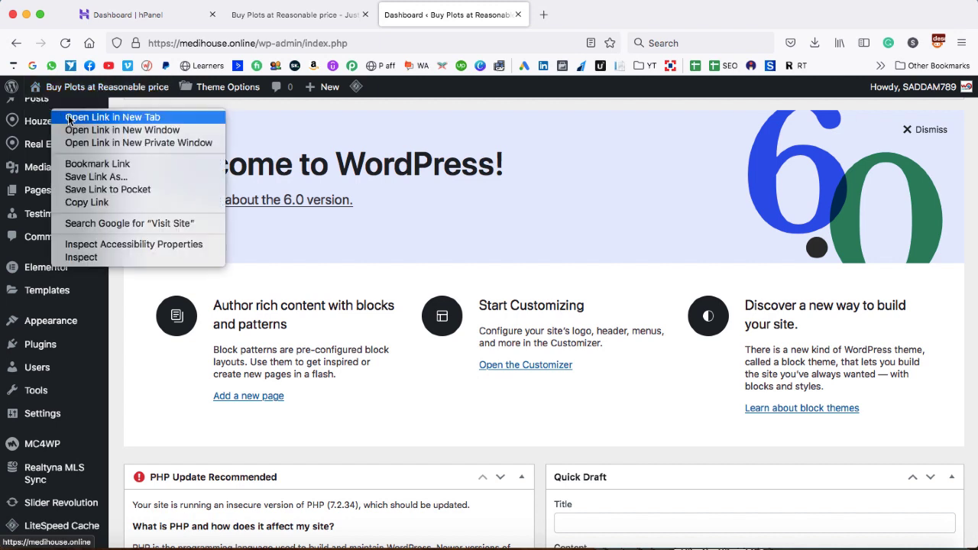
click(69, 119)
click(584, 17)
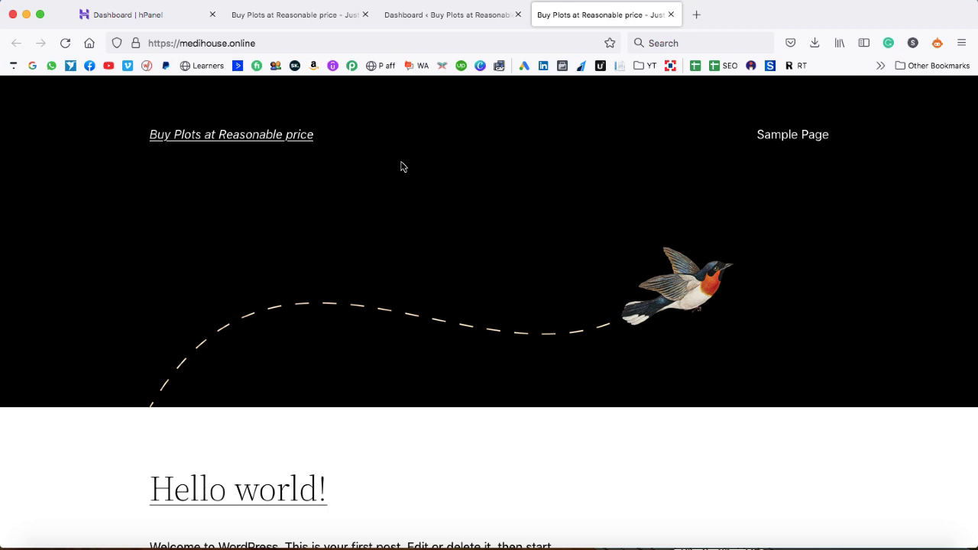
key(super+r)
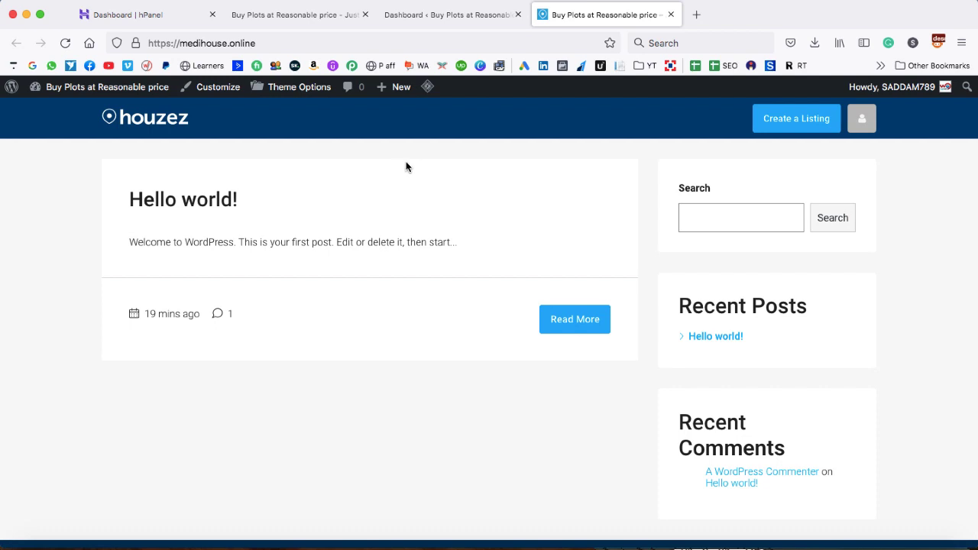
scroll(568, 238, down, 2)
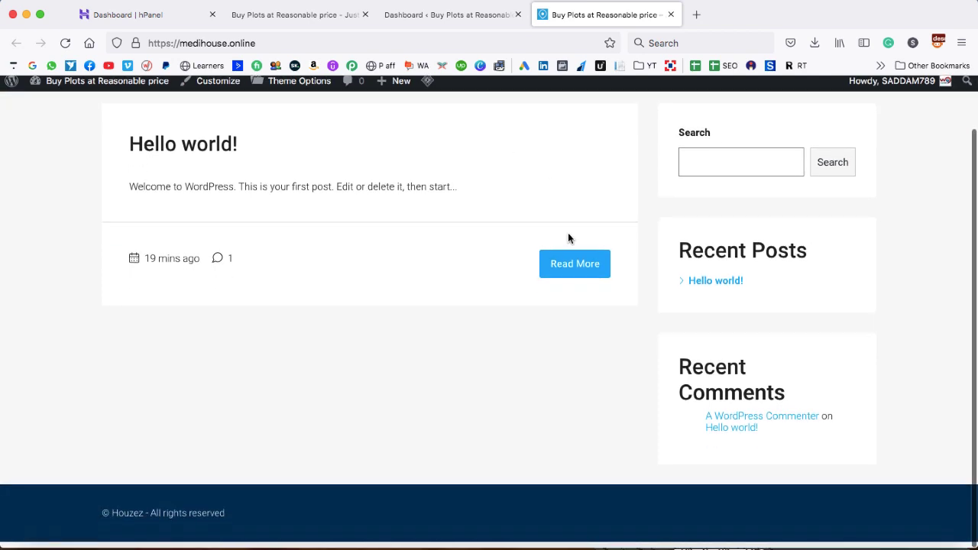
scroll(567, 238, up, 2)
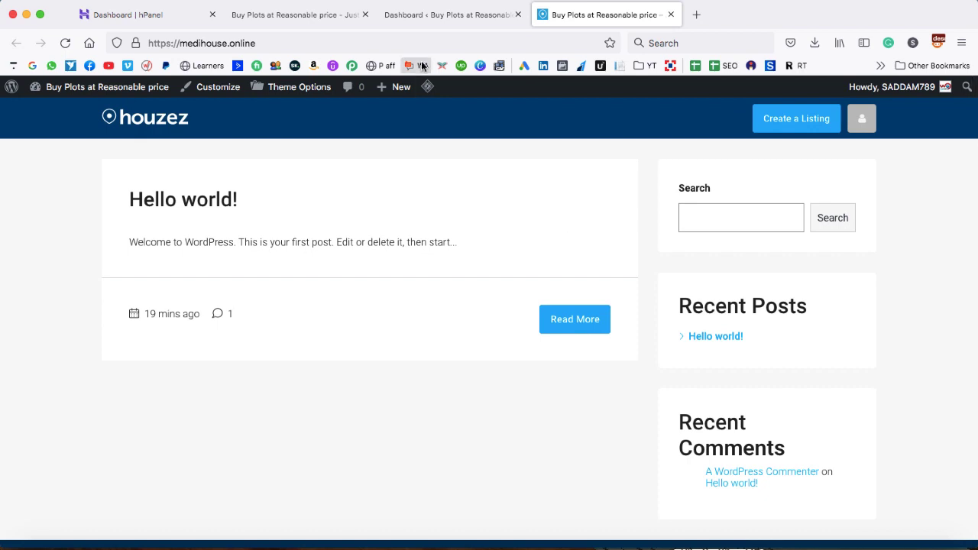
click(425, 14)
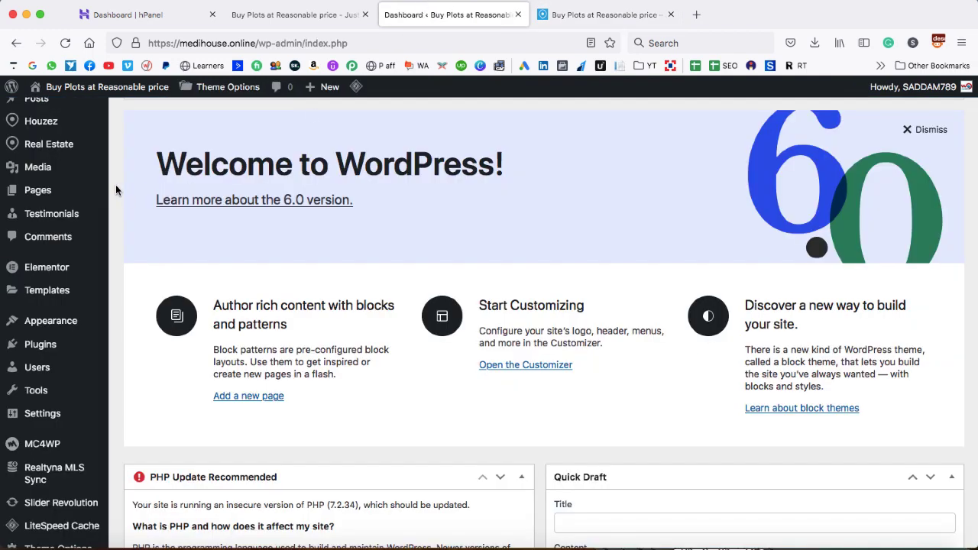
Go to Houzez > Demo Import in the admin sidebar
scroll(115, 190, up, 2)
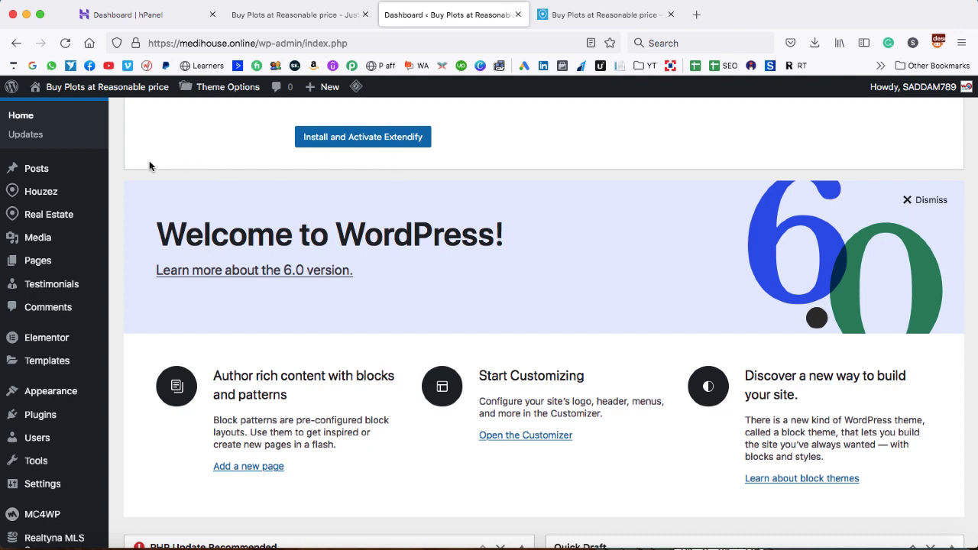
mouse_move(44, 195)
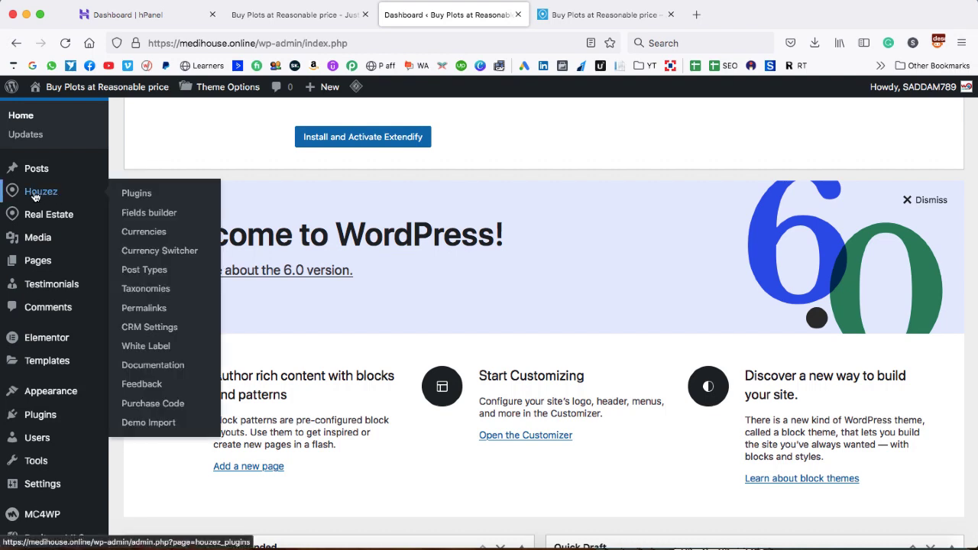
click(158, 425)
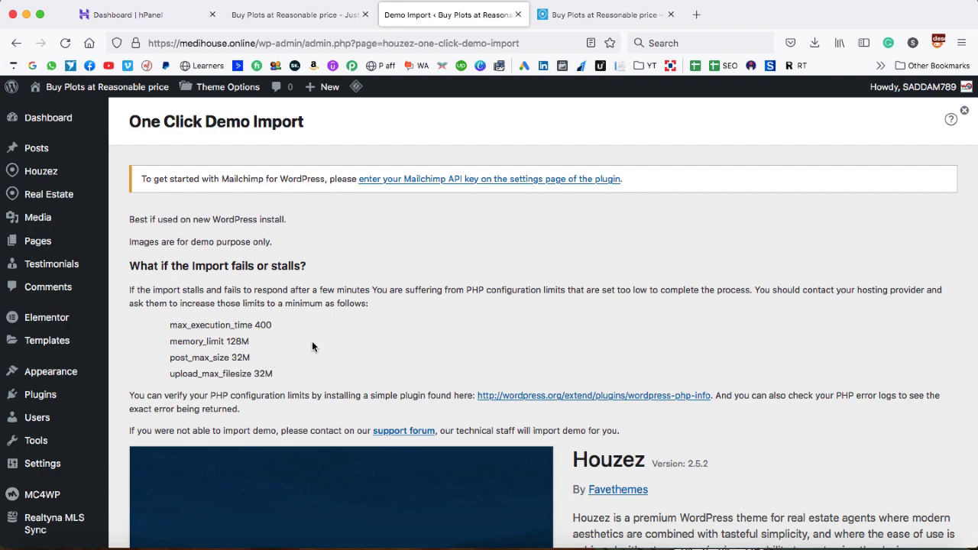
Preview the Houzez01 demo site in a new tab and scroll through it
scroll(319, 343, down, 1)
scroll(320, 343, down, 5)
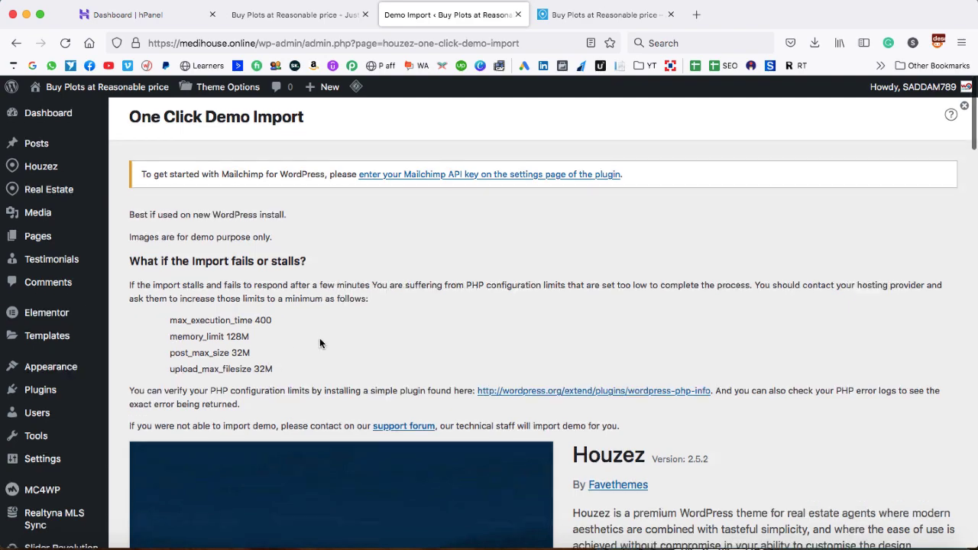
scroll(765, 414, down, 10)
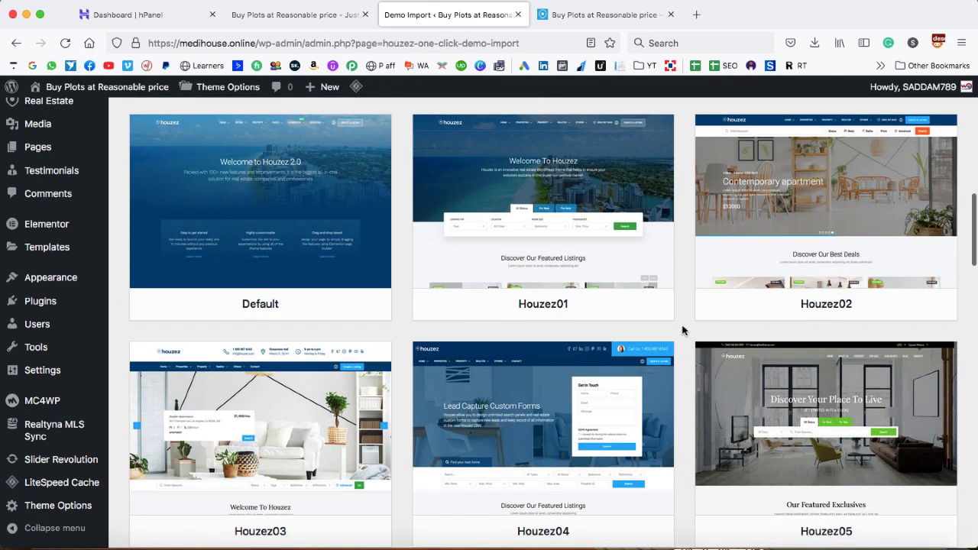
scroll(682, 330, down, 6)
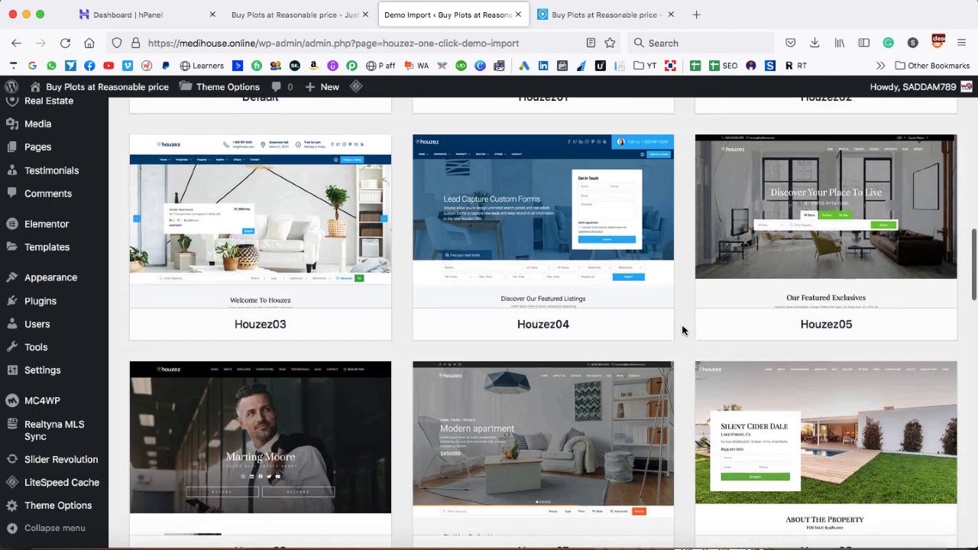
scroll(683, 330, down, 2)
scroll(682, 330, up, 6)
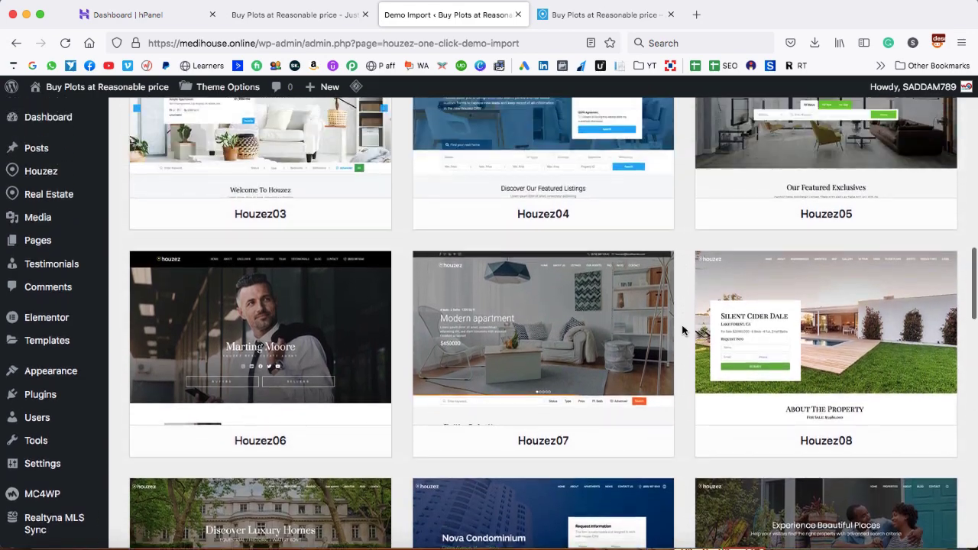
scroll(682, 330, up, 3)
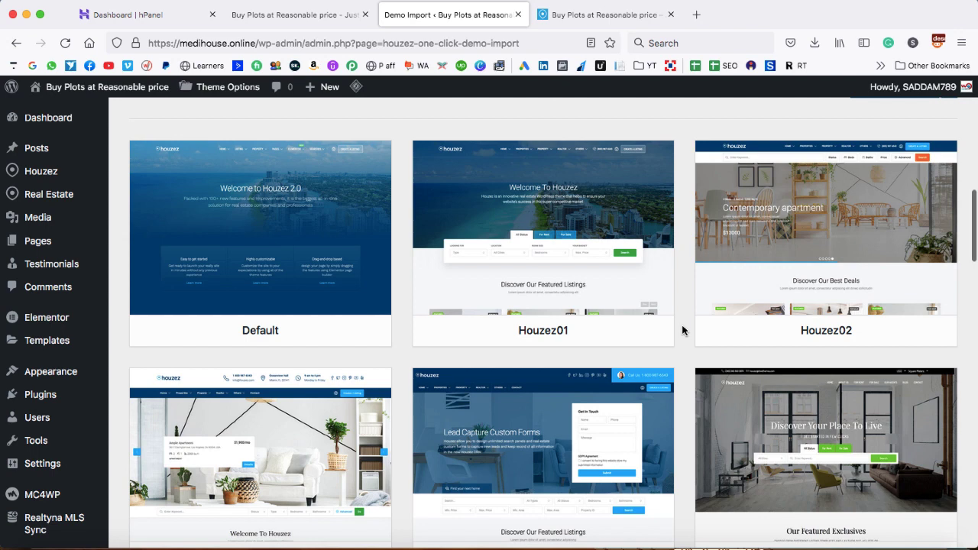
mouse_move(548, 228)
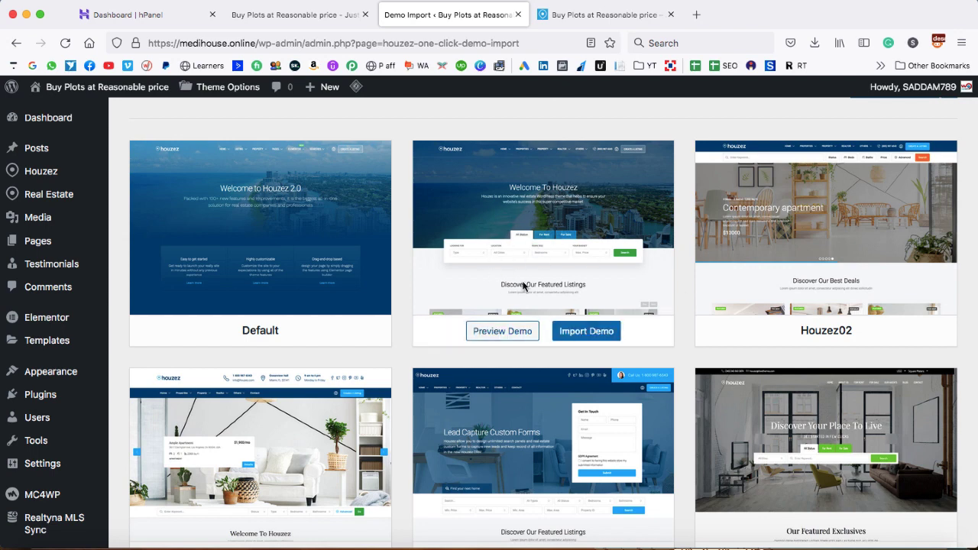
click(507, 332)
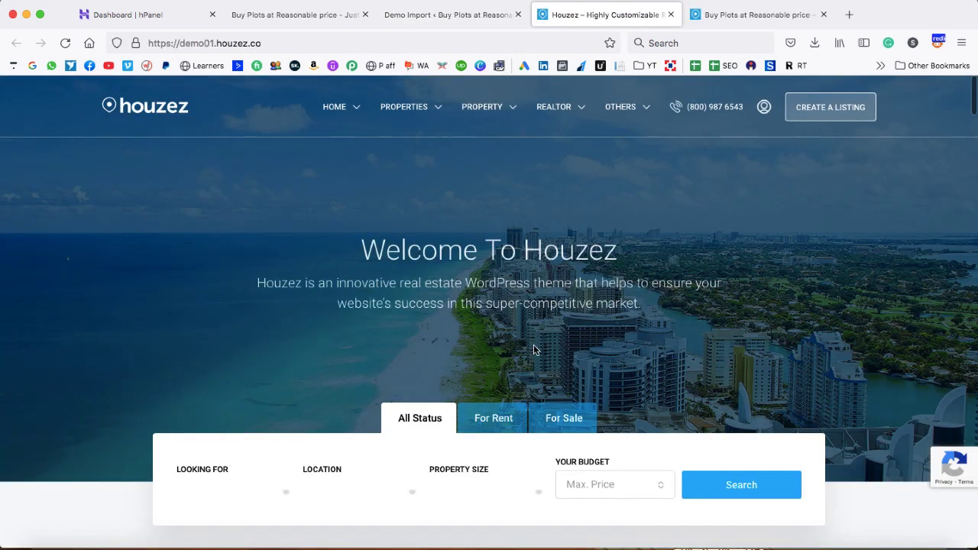
scroll(533, 344, down, 5)
scroll(533, 345, down, 9)
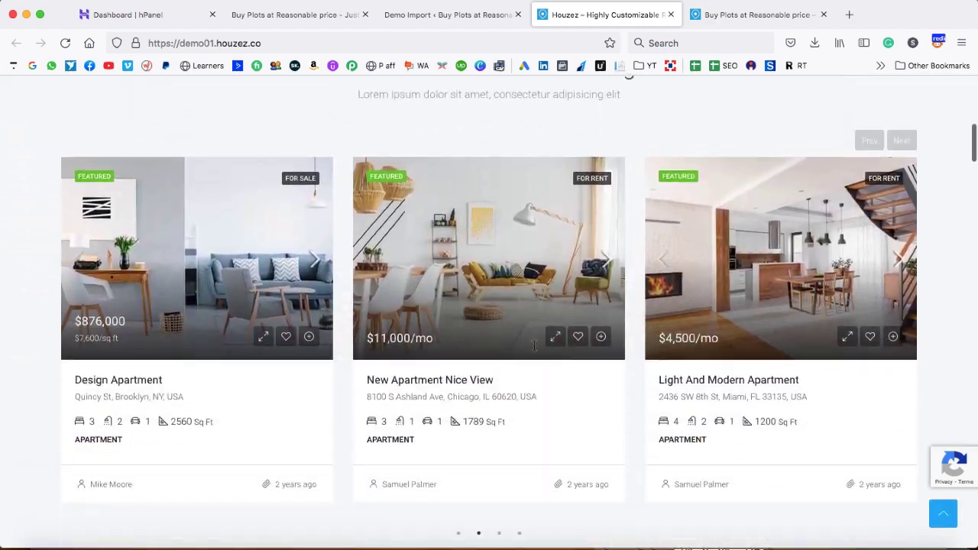
scroll(533, 343, down, 3)
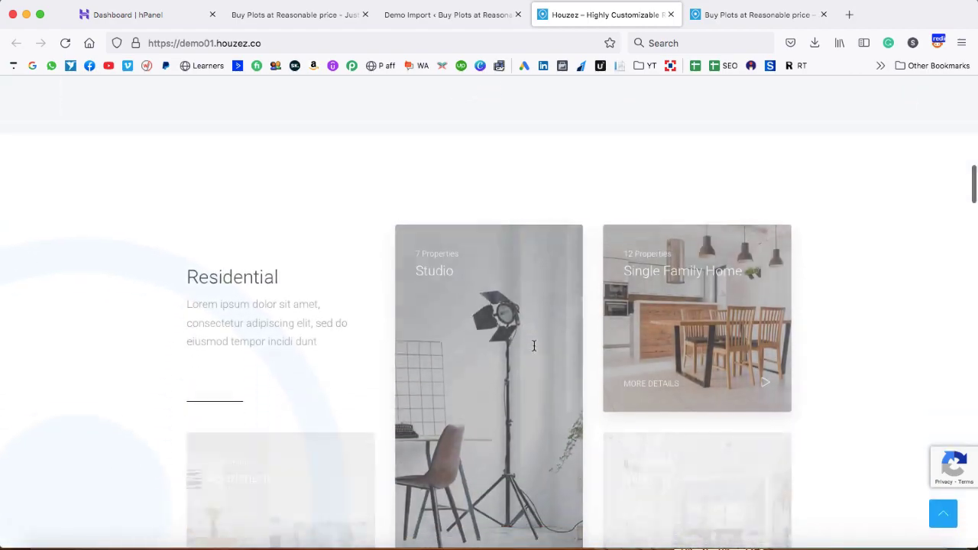
scroll(533, 347, up, 10)
Start importing the Houzez01 demo from the Demo Import page
click(447, 22)
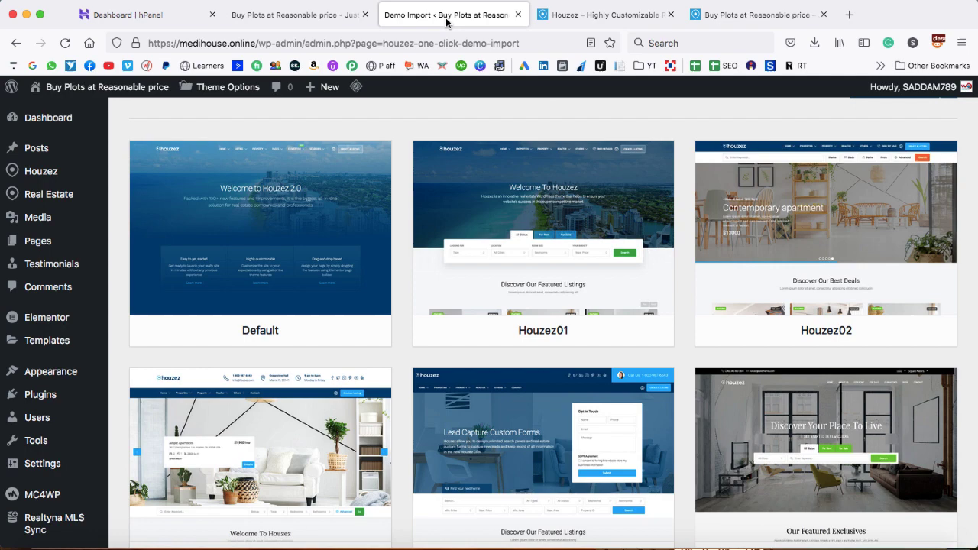
mouse_move(590, 314)
click(586, 334)
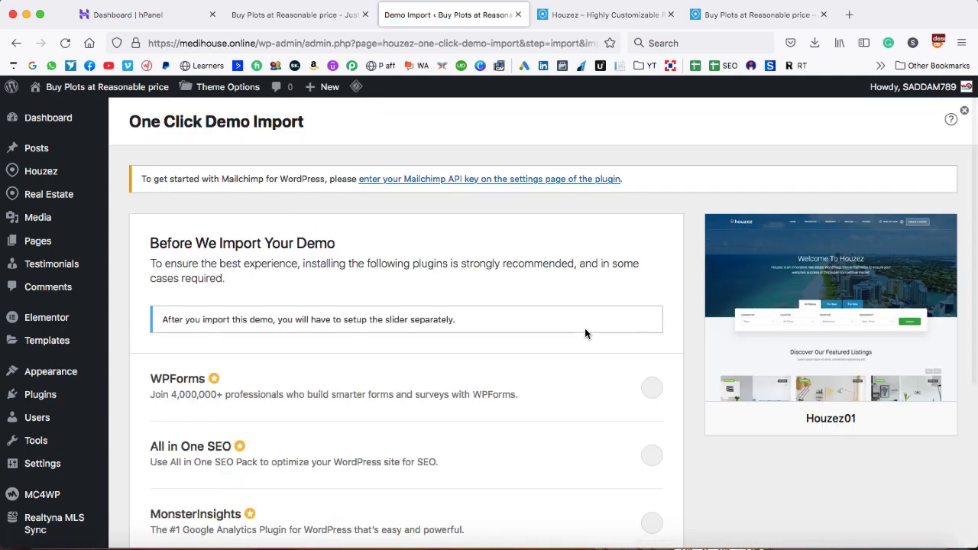
Run the Houzez01 demo import with WPForms, All in One SEO and MonsterInsights enabled
scroll(585, 331, down, 3)
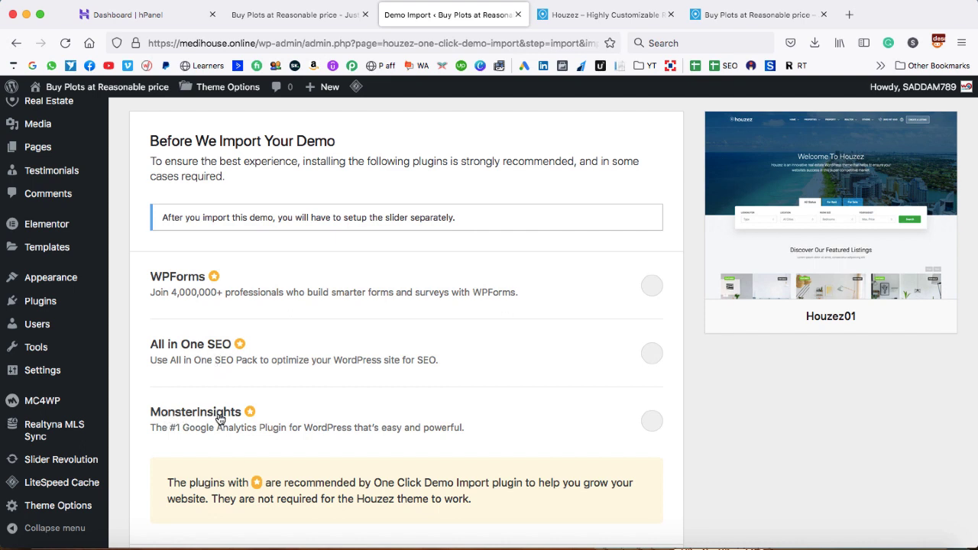
click(652, 285)
click(652, 354)
click(652, 421)
scroll(651, 421, down, 3)
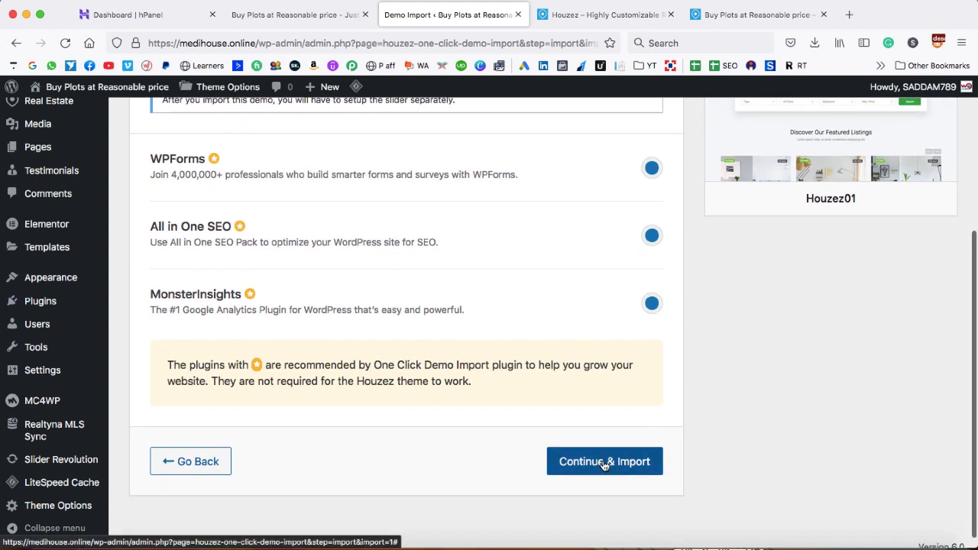
click(605, 464)
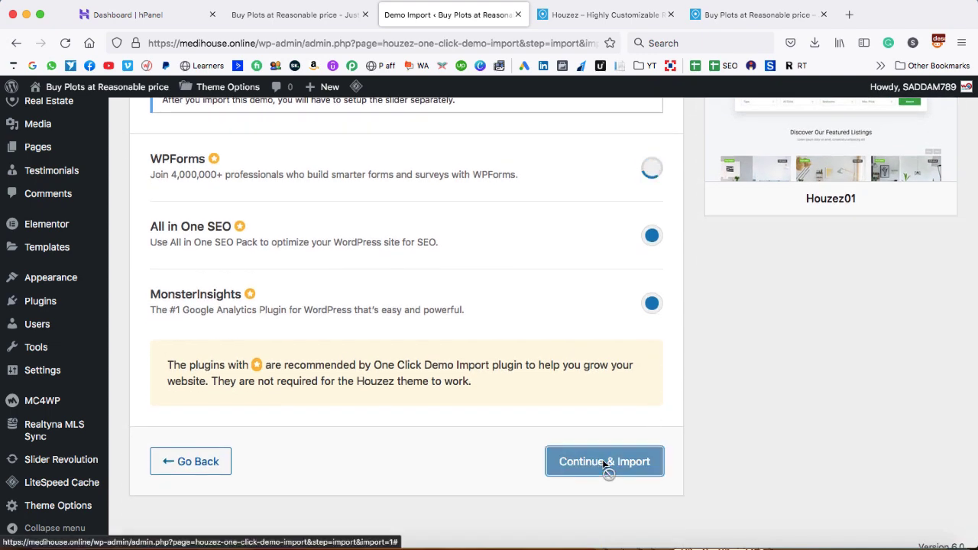
scroll(603, 461, up, 2)
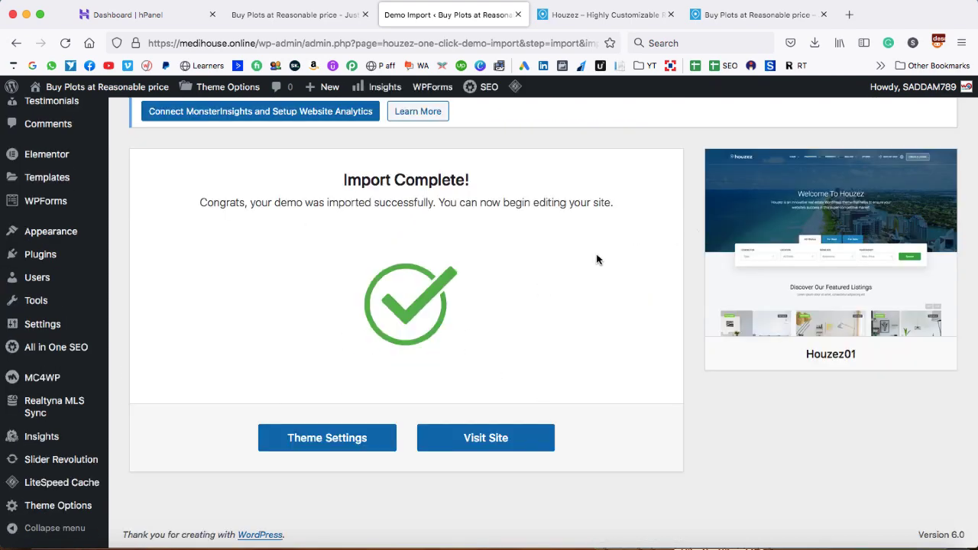
click(623, 15)
Close the demo preview tab and reload medihouse.online to show the imported design
click(741, 15)
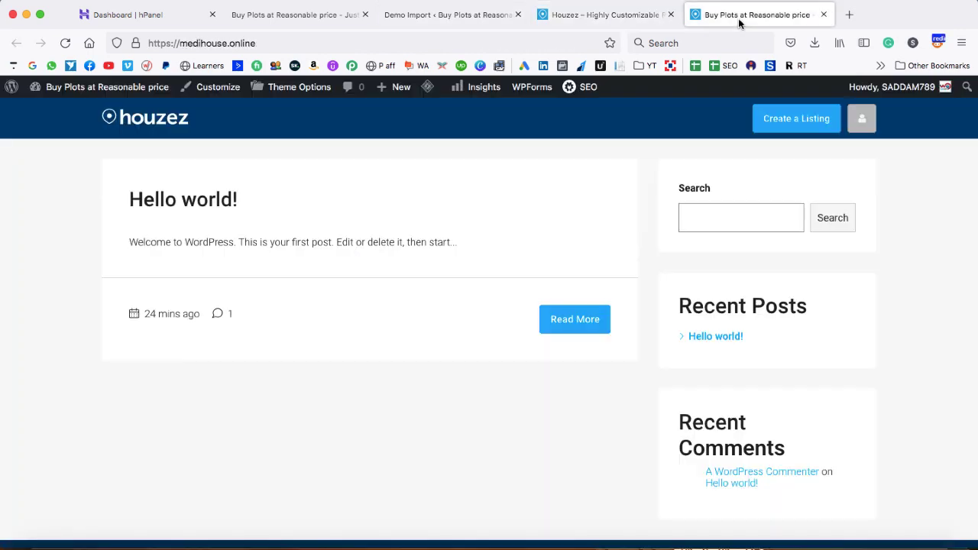
click(671, 15)
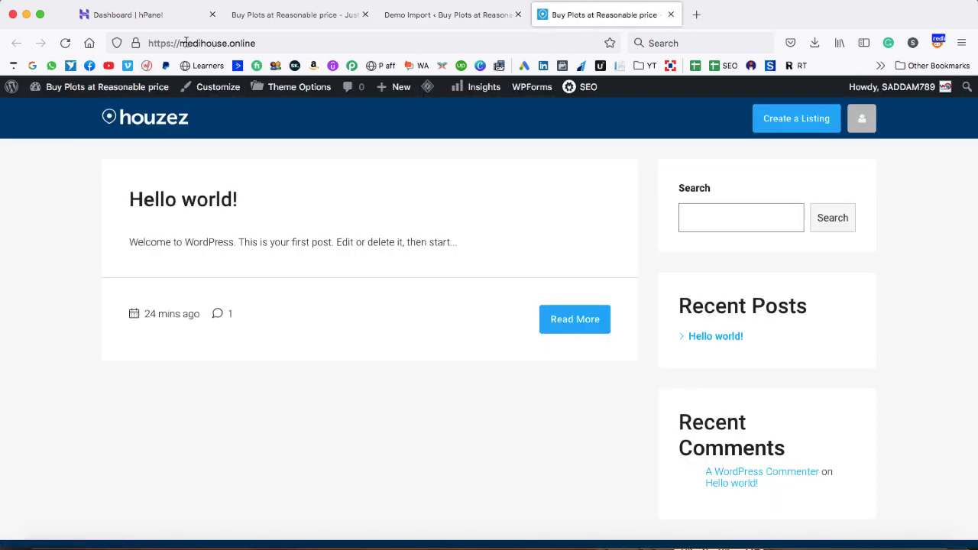
click(65, 44)
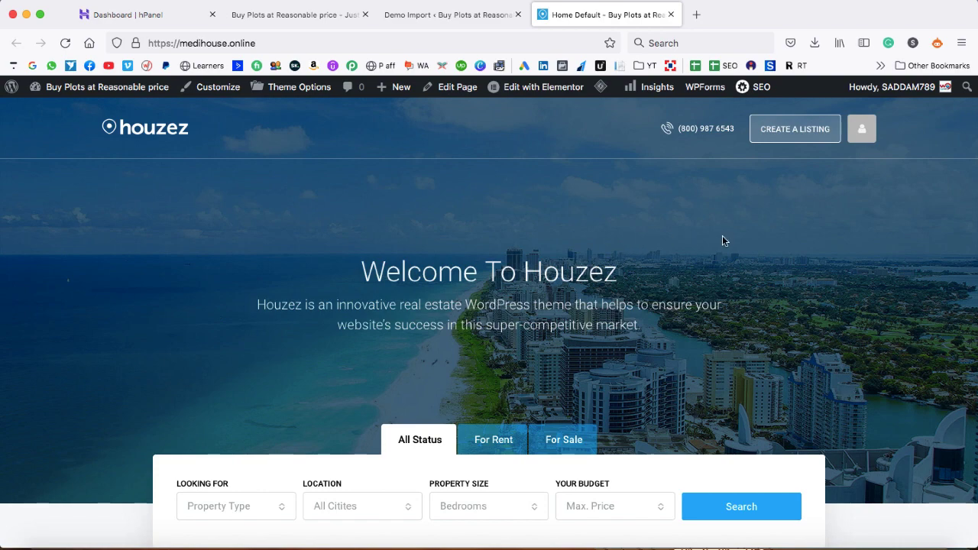
Scroll the imported home page and open the Renovated Studio listing
scroll(724, 240, down, 5)
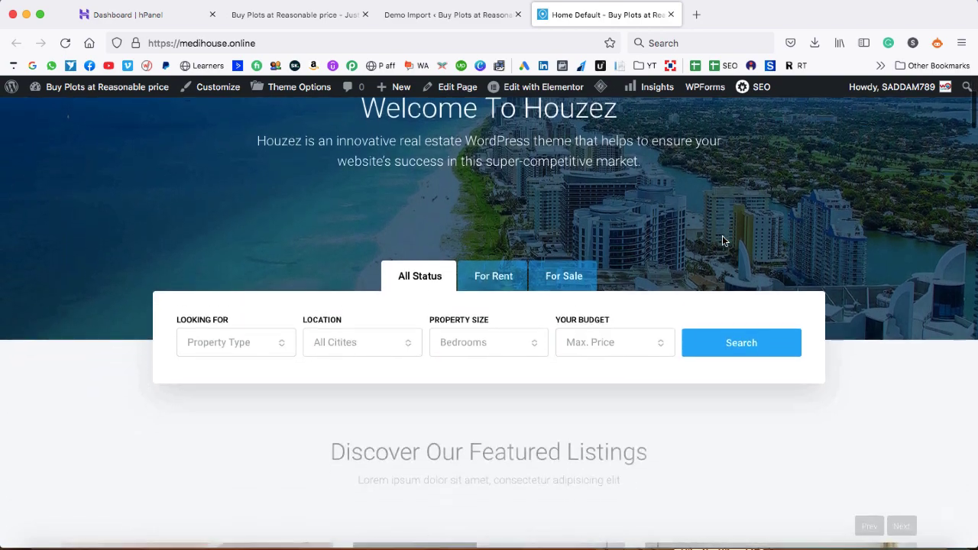
scroll(723, 242, down, 3)
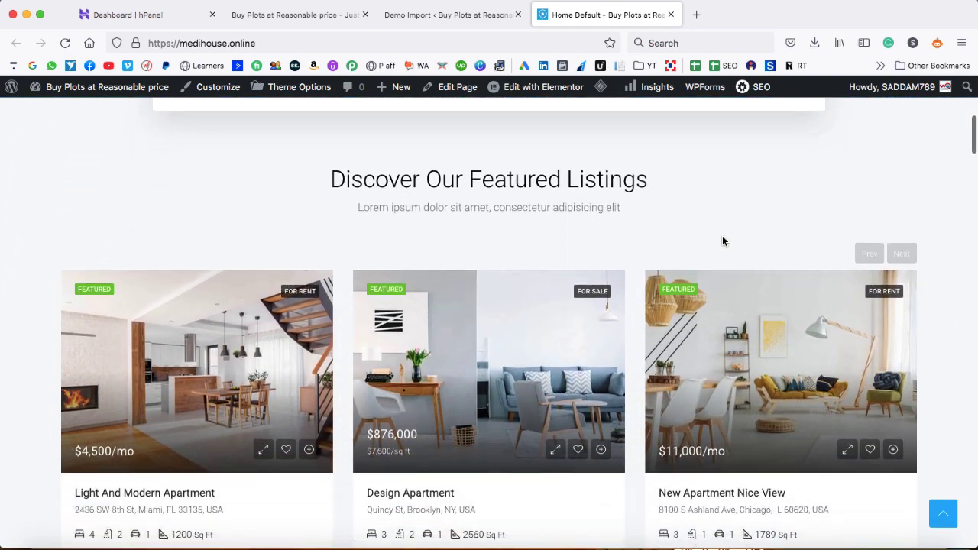
scroll(724, 241, down, 5)
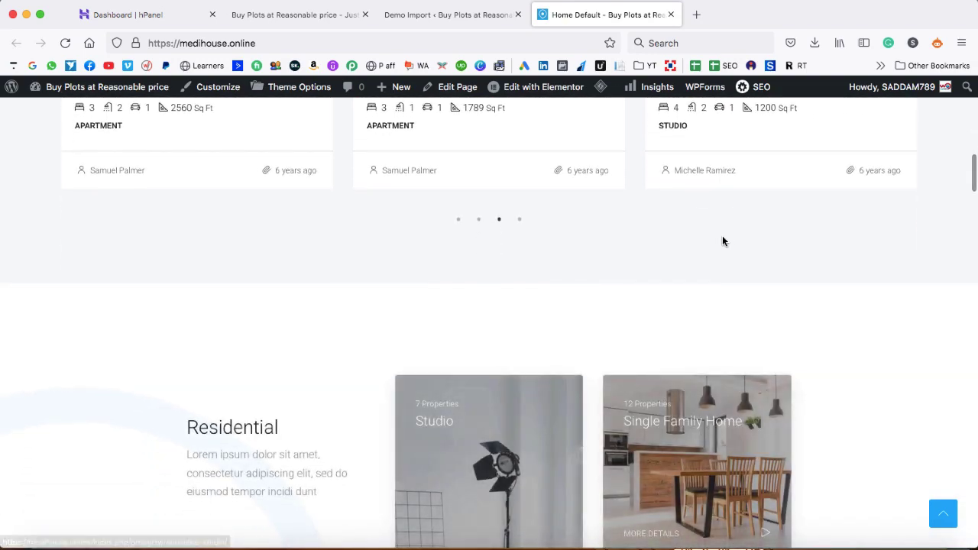
scroll(724, 241, down, 6)
scroll(722, 241, down, 15)
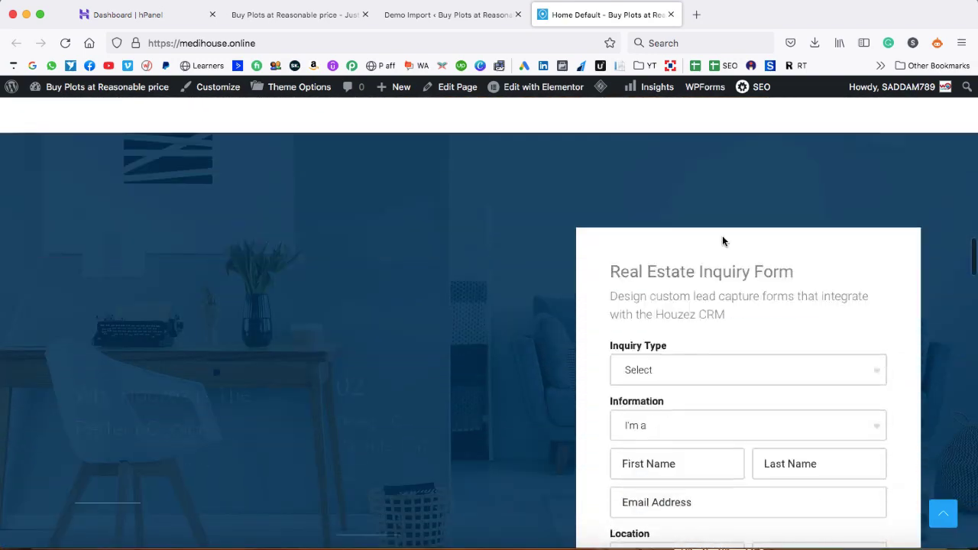
scroll(722, 236, down, 10)
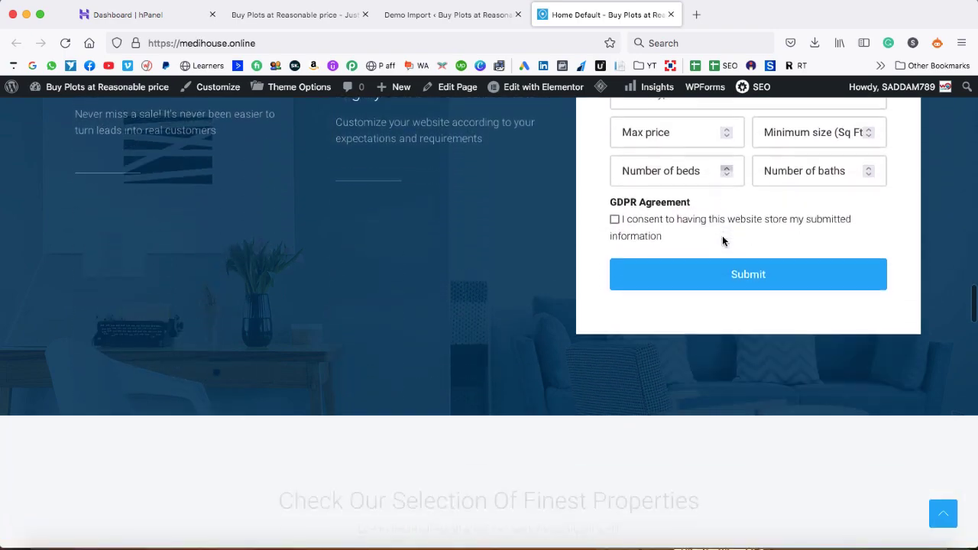
scroll(722, 241, down, 5)
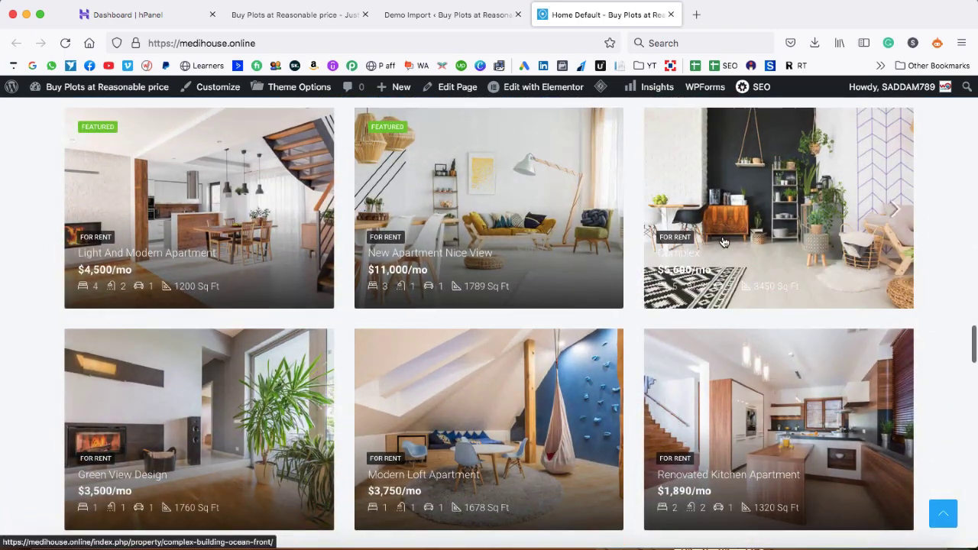
scroll(722, 241, up, 20)
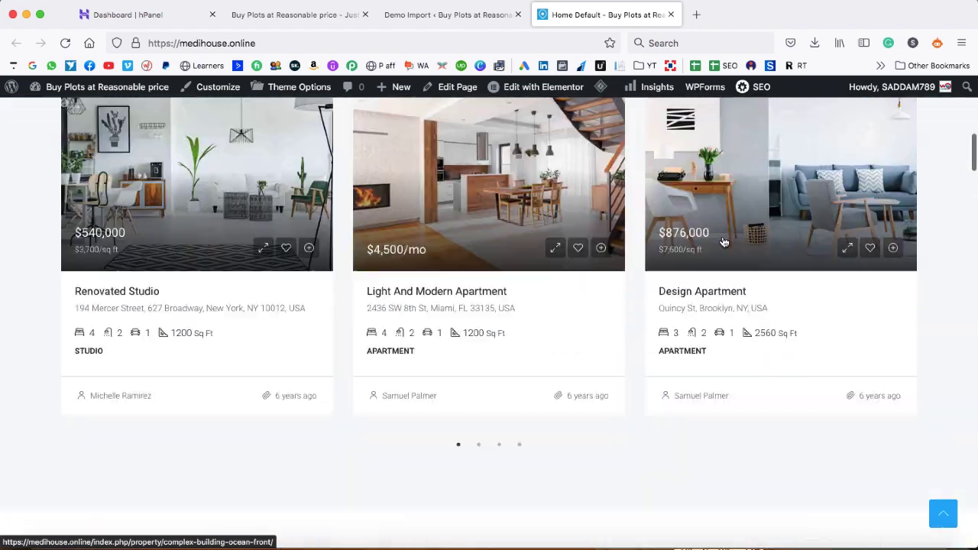
scroll(722, 242, down, 5)
scroll(723, 243, up, 2)
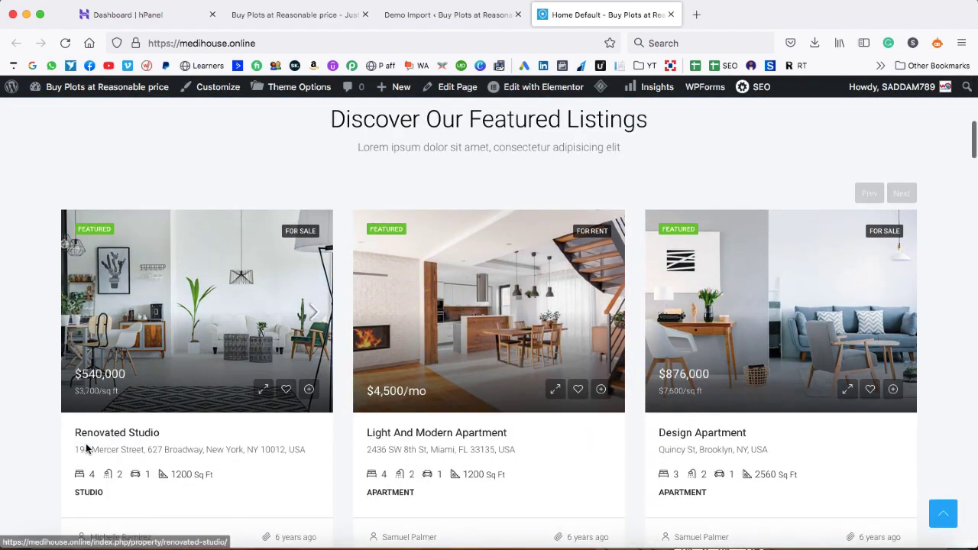
click(195, 337)
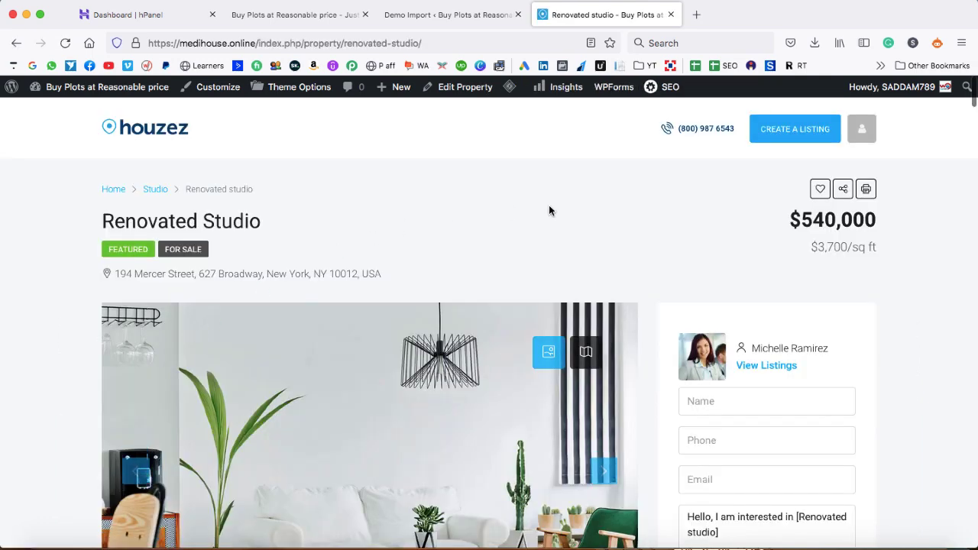
Highlight the Renovated Studio title and address, then advance the gallery to the dining room photo
drag(103, 220, 289, 223)
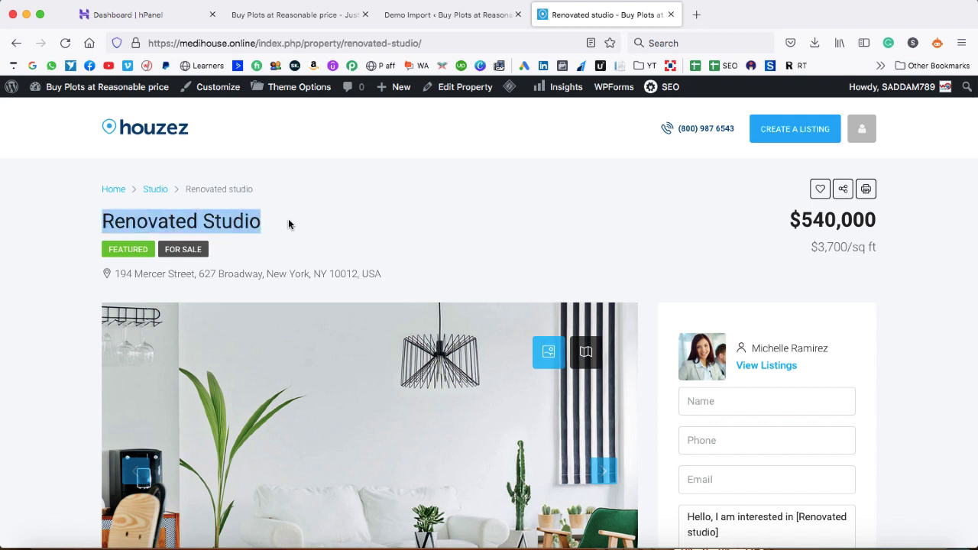
click(289, 224)
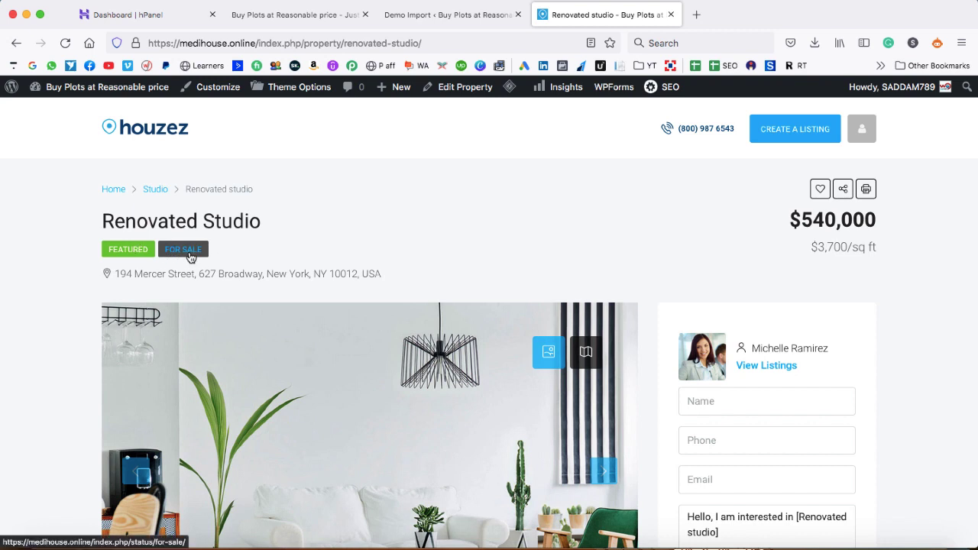
drag(115, 273, 380, 275)
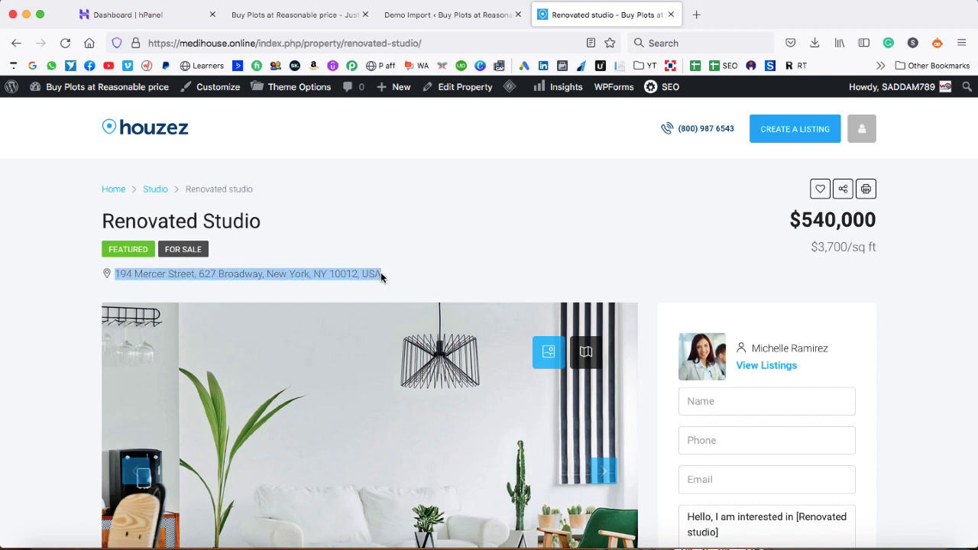
click(381, 272)
scroll(434, 268, down, 5)
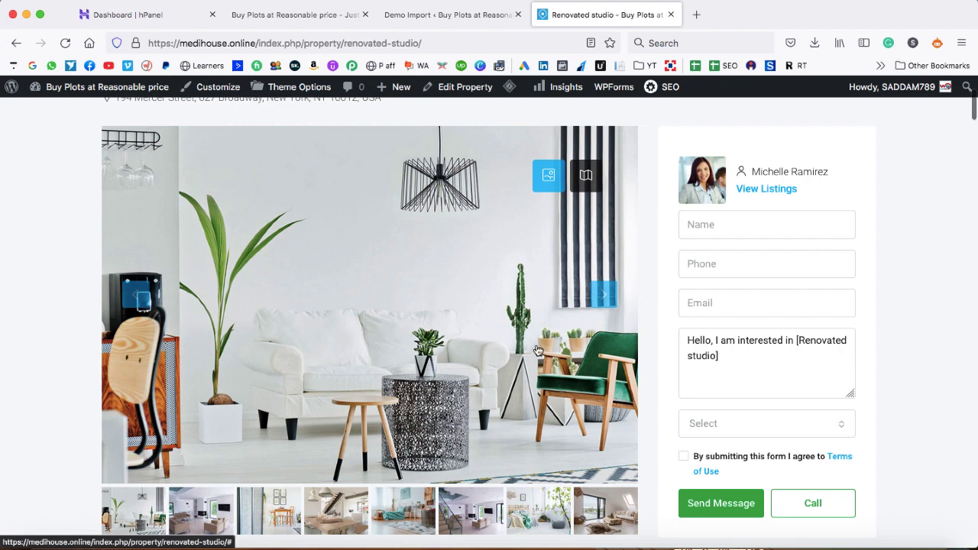
click(605, 297)
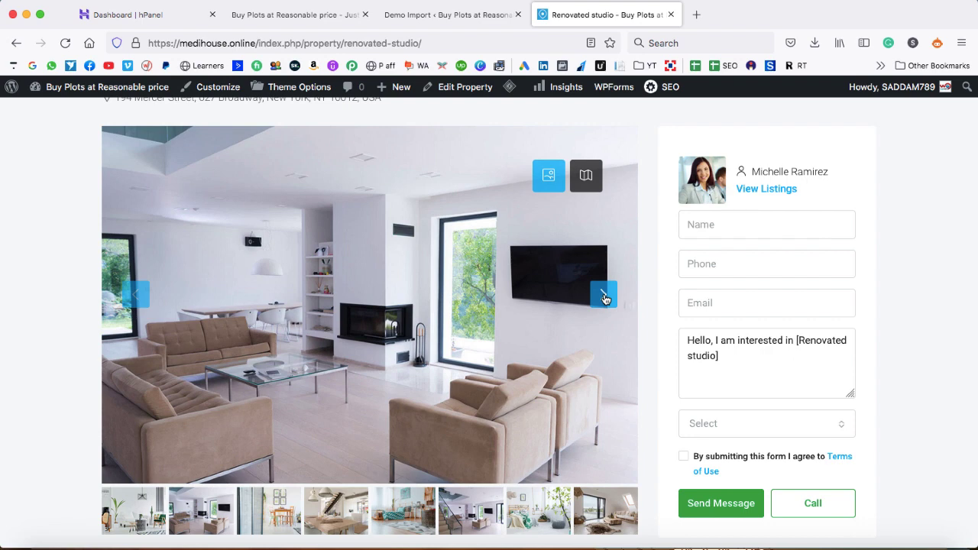
click(605, 297)
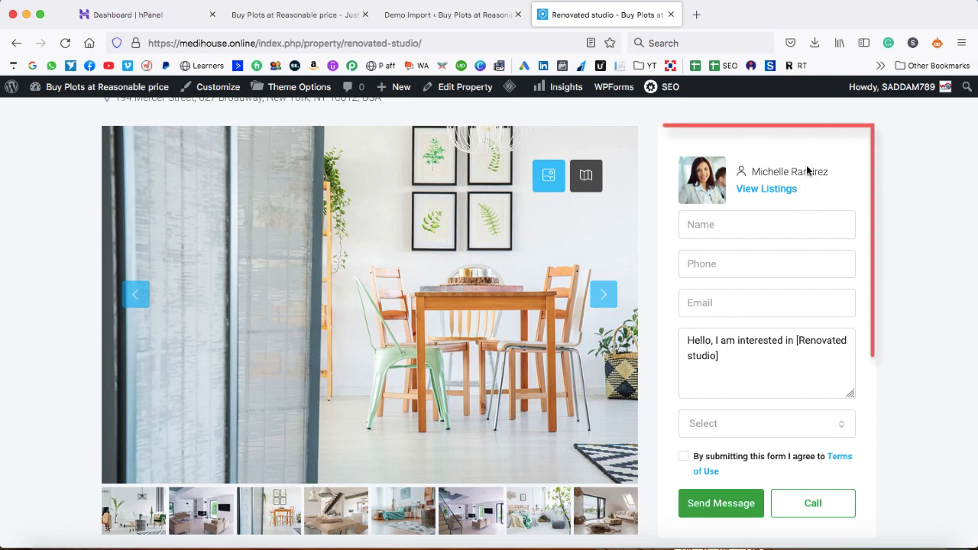
scroll(801, 163, down, 2)
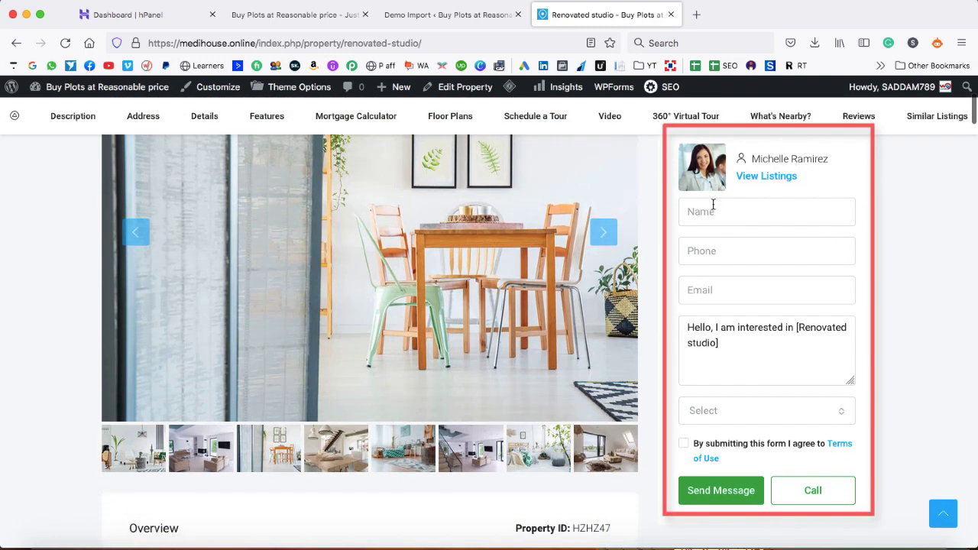
scroll(733, 166, up, 1)
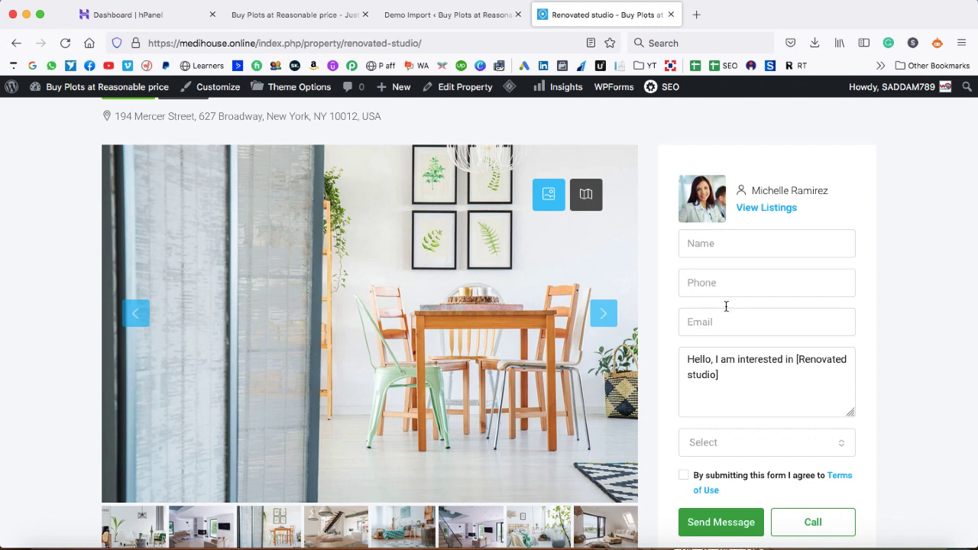
scroll(726, 306, down, 1)
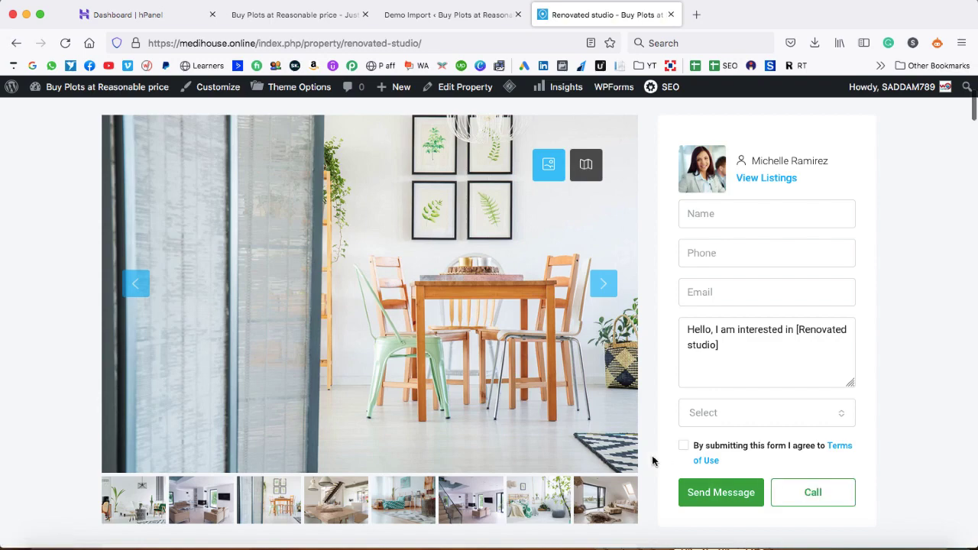
scroll(654, 458, down, 5)
scroll(653, 461, down, 1)
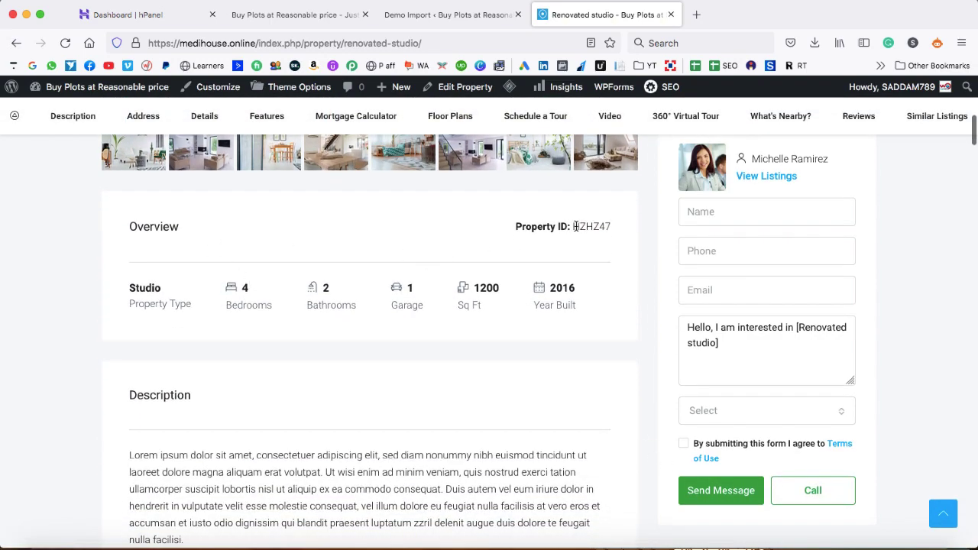
drag(573, 226, 602, 227)
scroll(591, 286, up, 6)
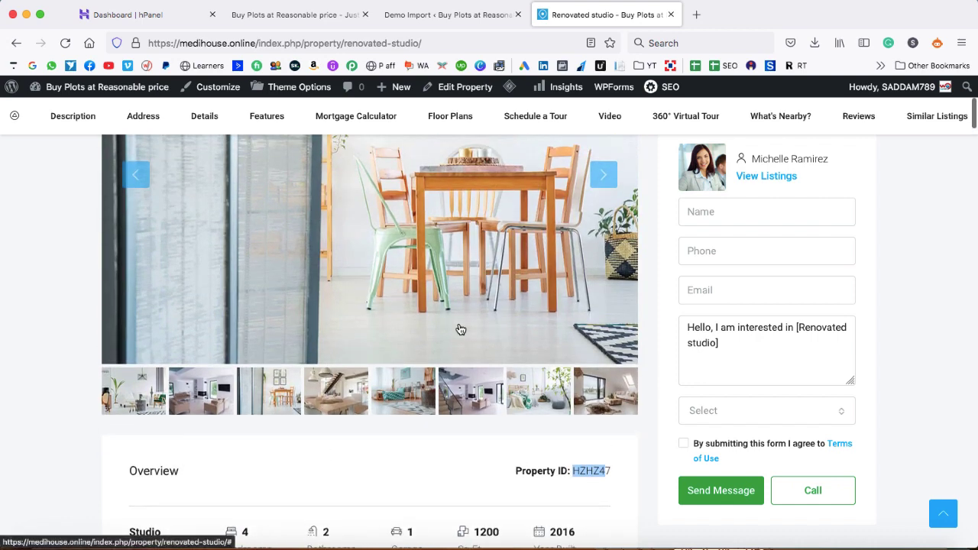
scroll(624, 351, down, 4)
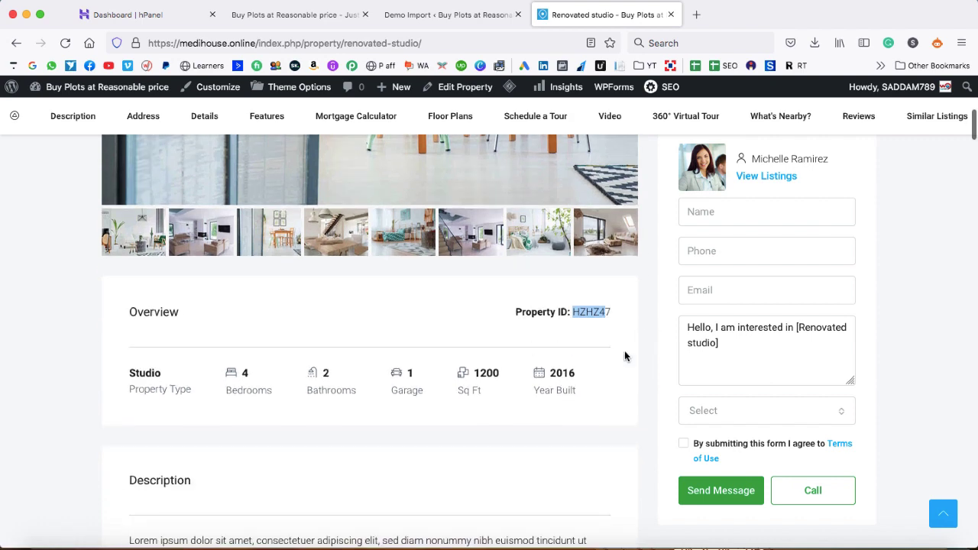
drag(551, 372, 579, 374)
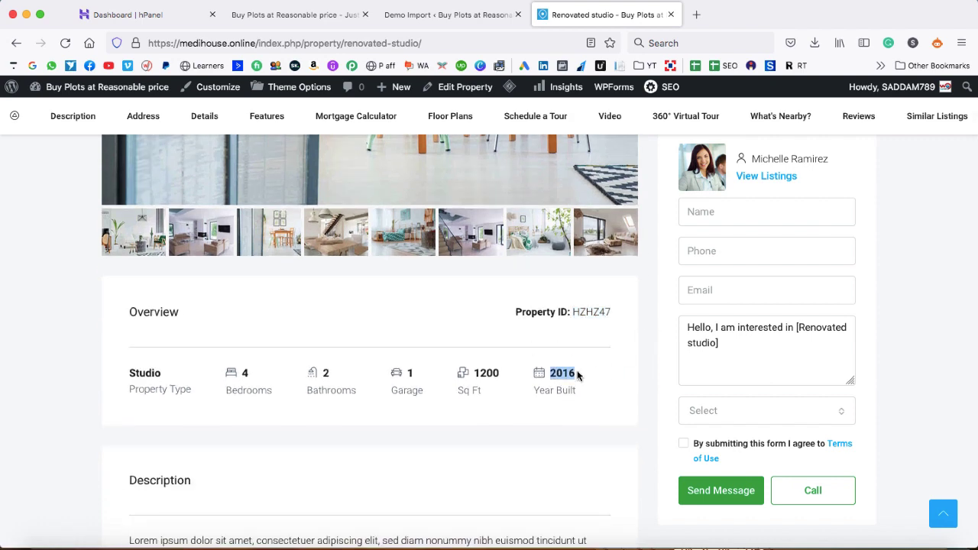
click(538, 380)
drag(474, 372, 500, 373)
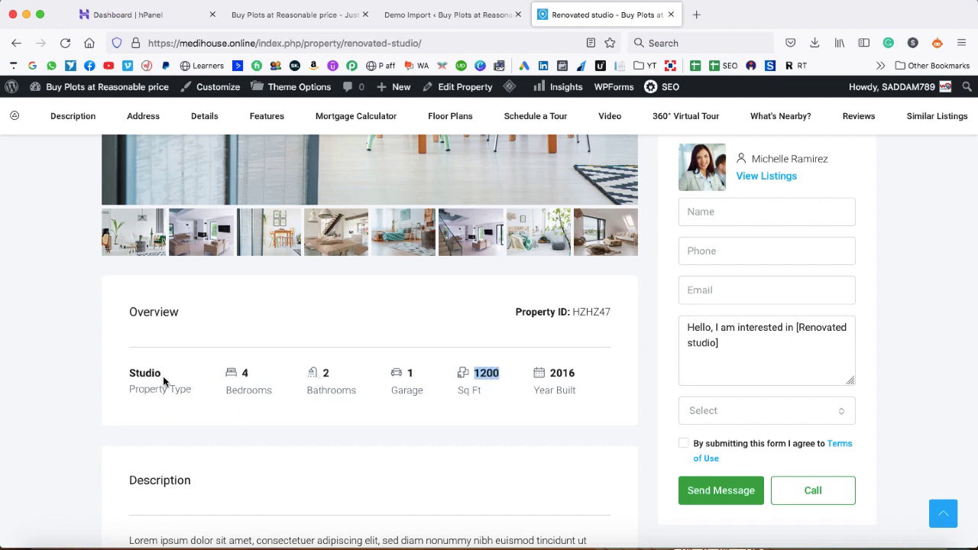
scroll(186, 382, up, 2)
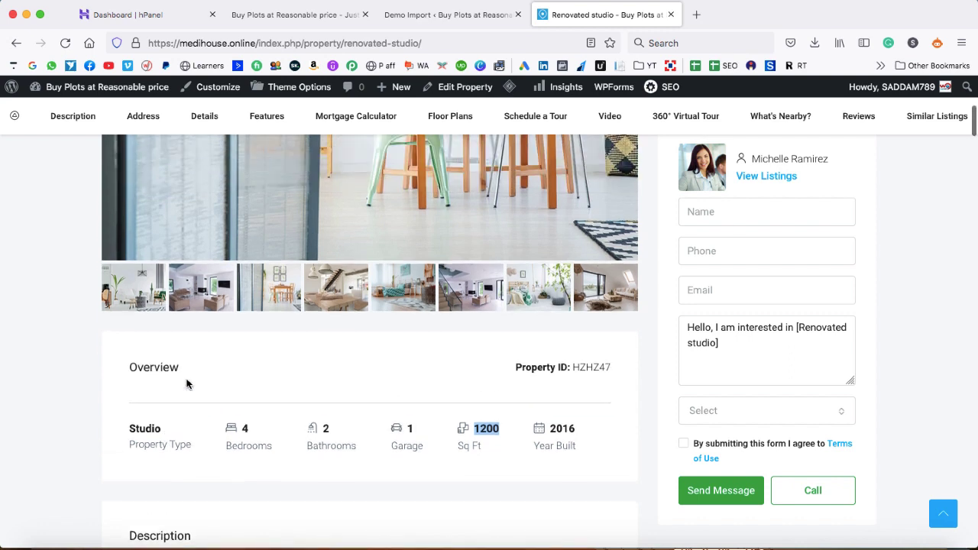
scroll(73, 377, down, 4)
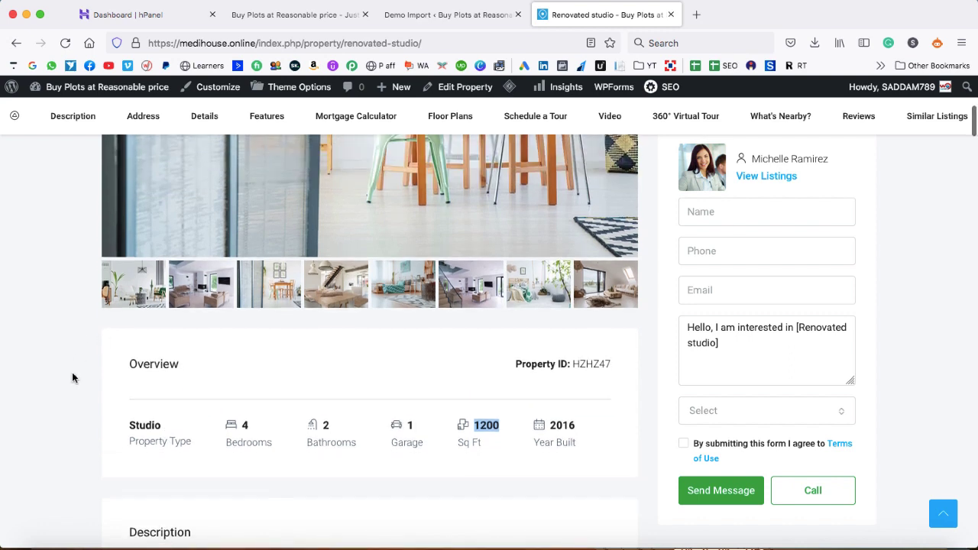
click(71, 377)
scroll(72, 377, down, 3)
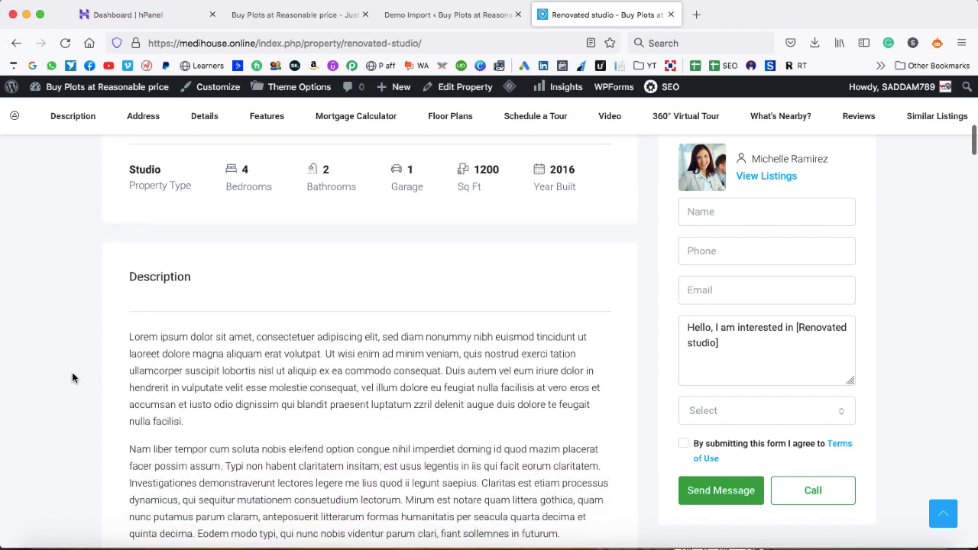
scroll(143, 383, down, 2)
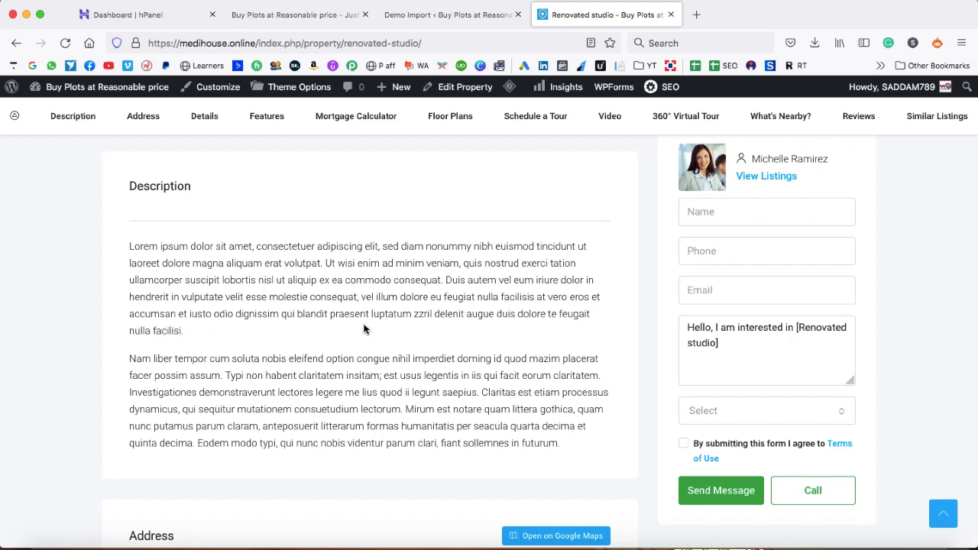
scroll(364, 330, down, 7)
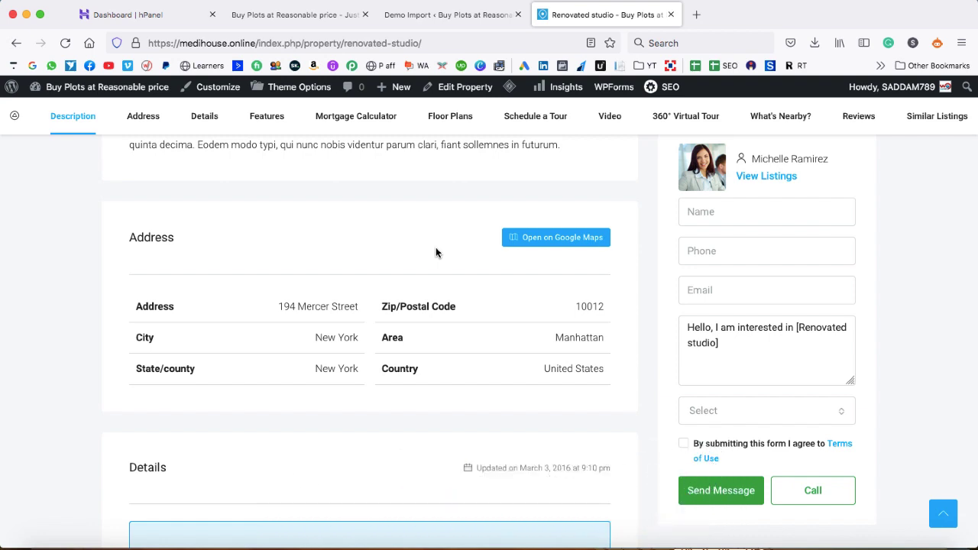
scroll(386, 265, down, 1)
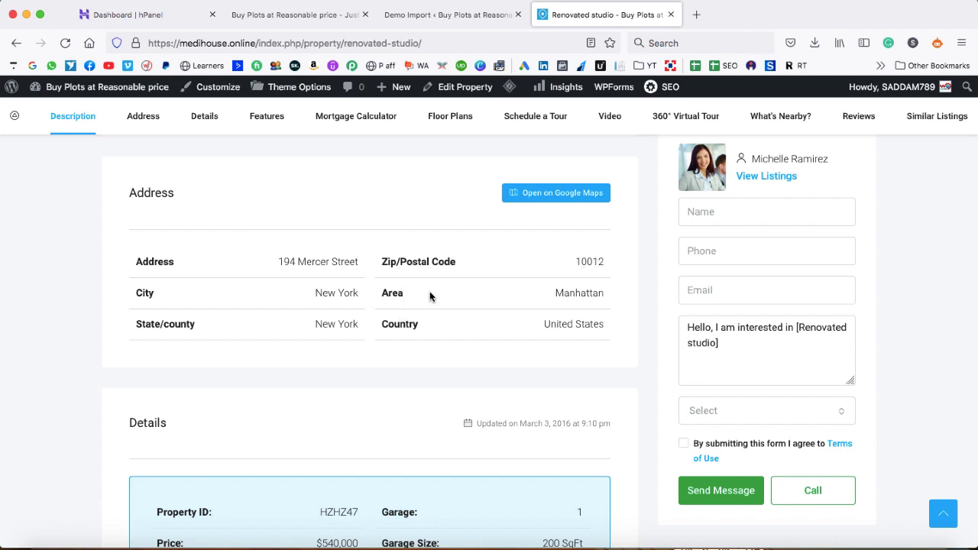
scroll(484, 327, down, 3)
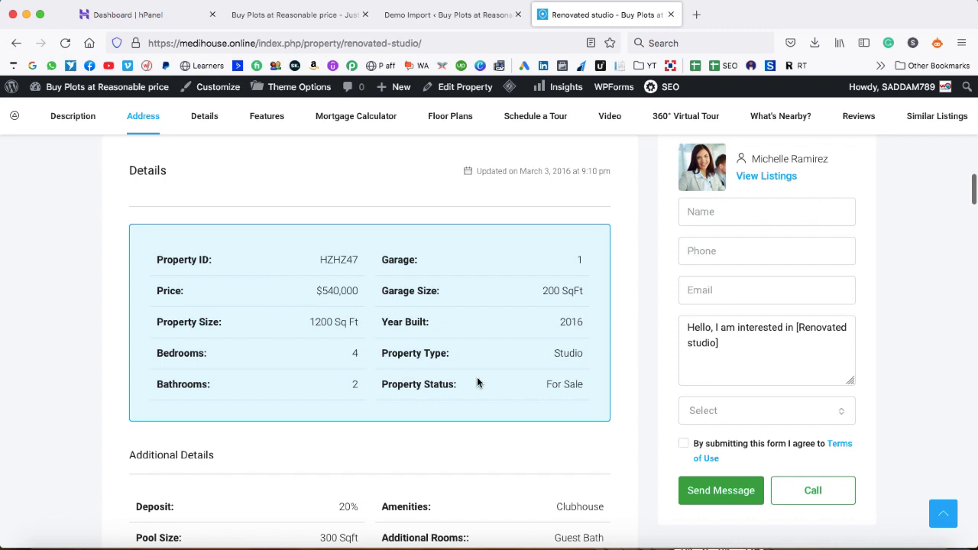
scroll(477, 383, down, 6)
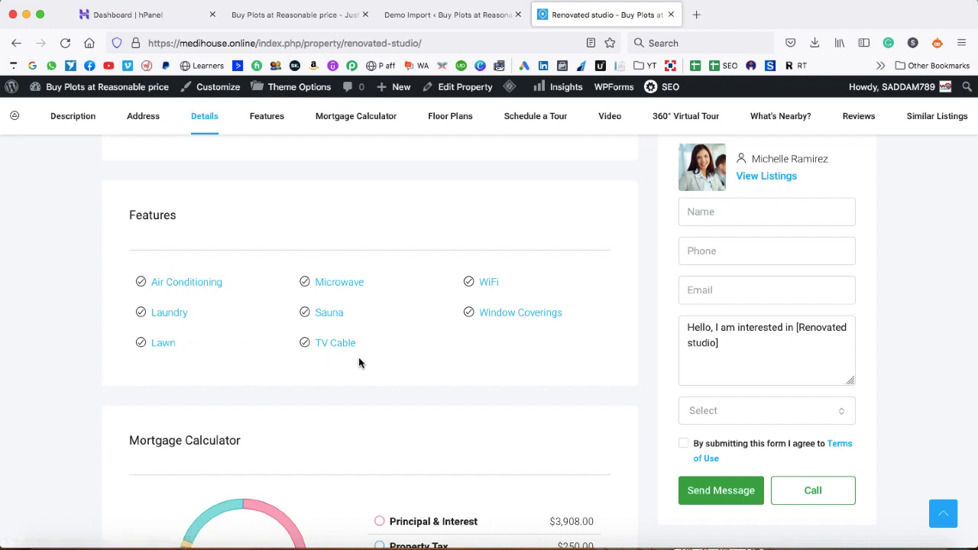
scroll(416, 361, down, 2)
scroll(416, 361, down, 5)
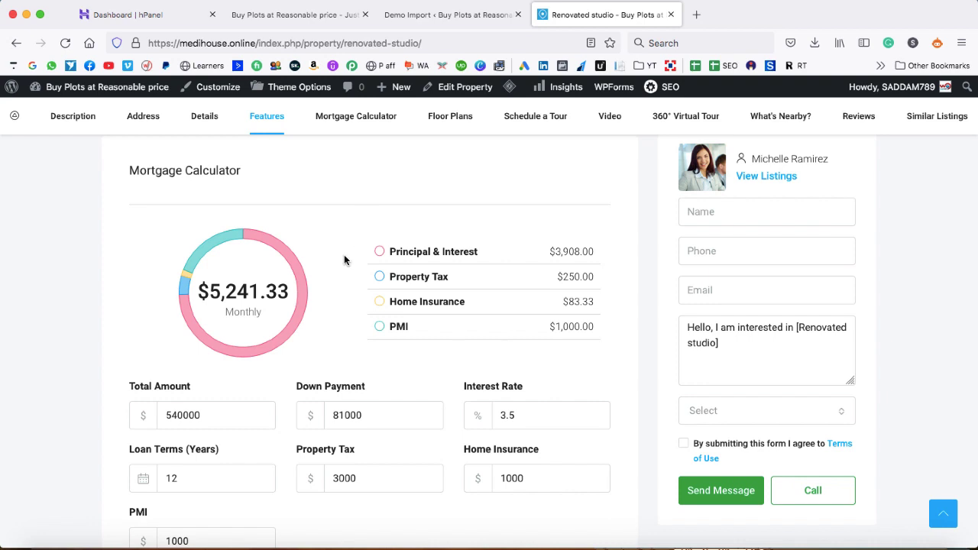
scroll(340, 289, down, 2)
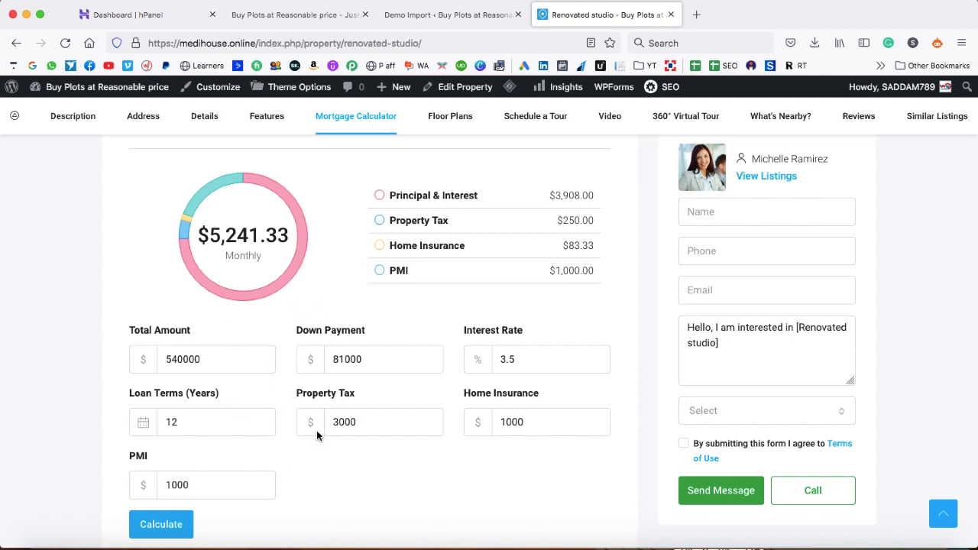
scroll(317, 436, down, 5)
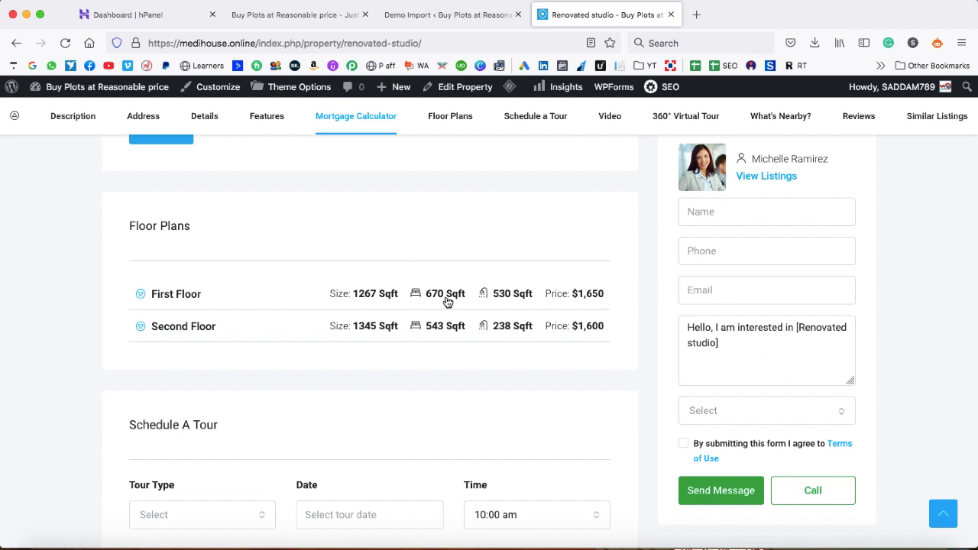
scroll(442, 339, down, 3)
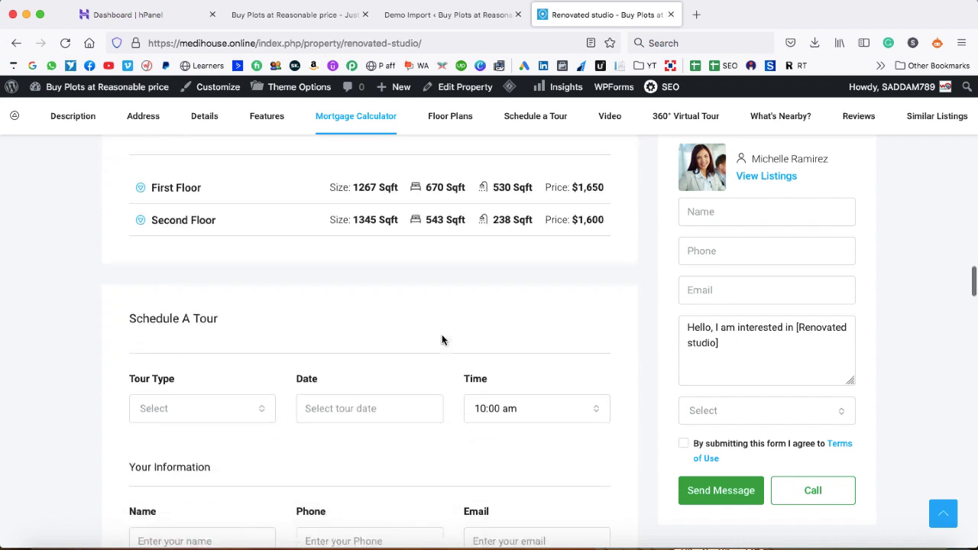
scroll(442, 340, down, 2)
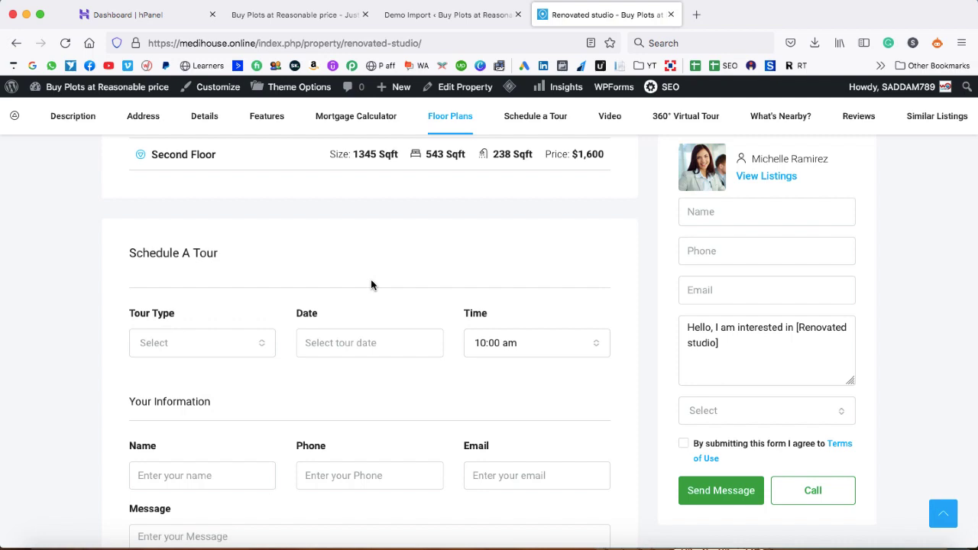
scroll(305, 324, down, 2)
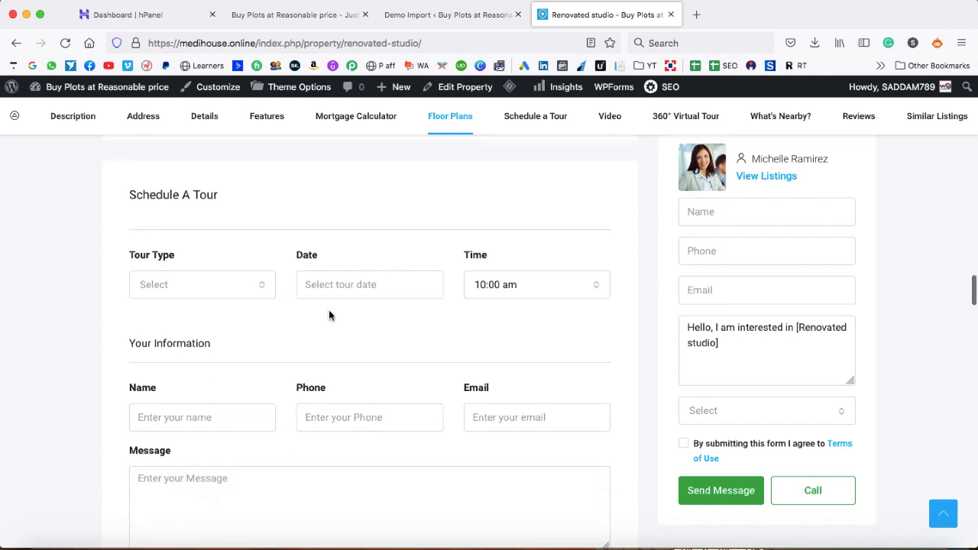
click(330, 288)
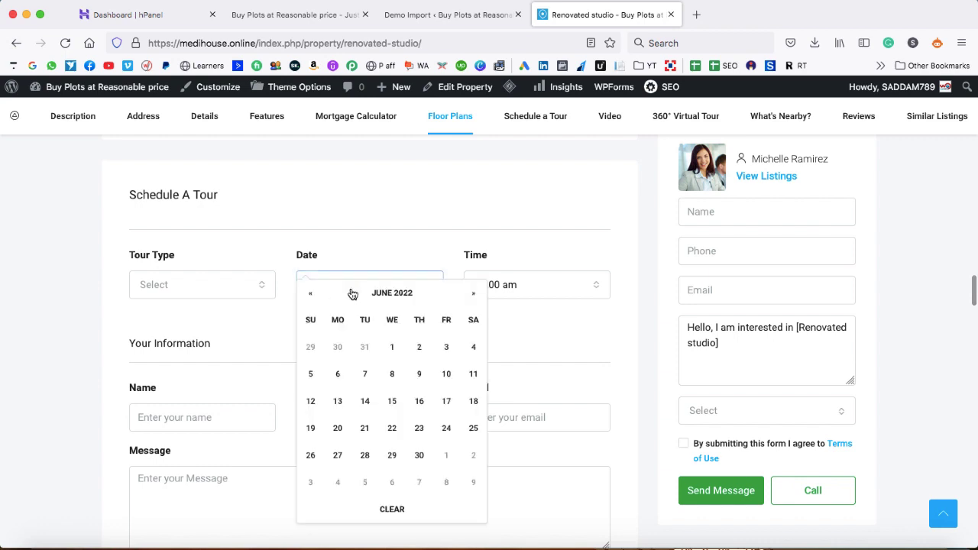
click(471, 347)
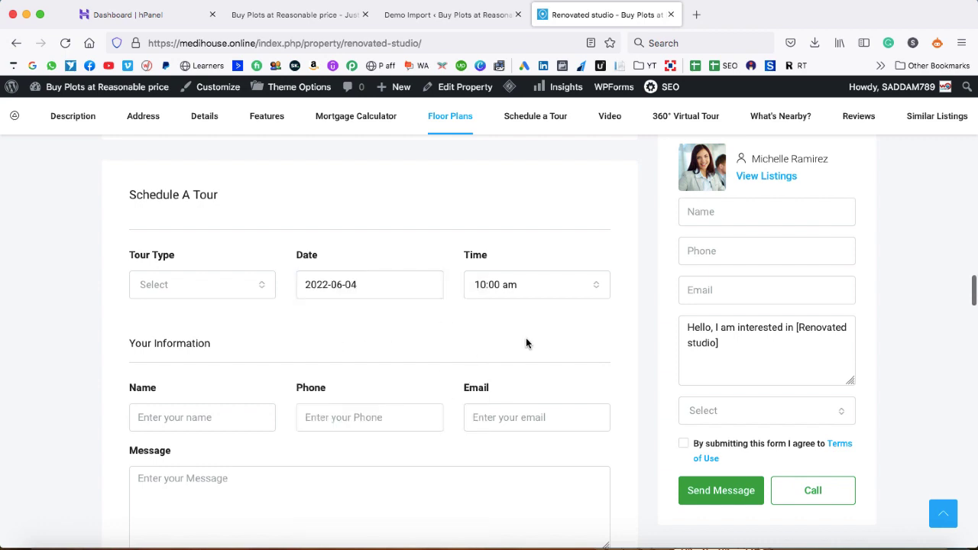
click(228, 293)
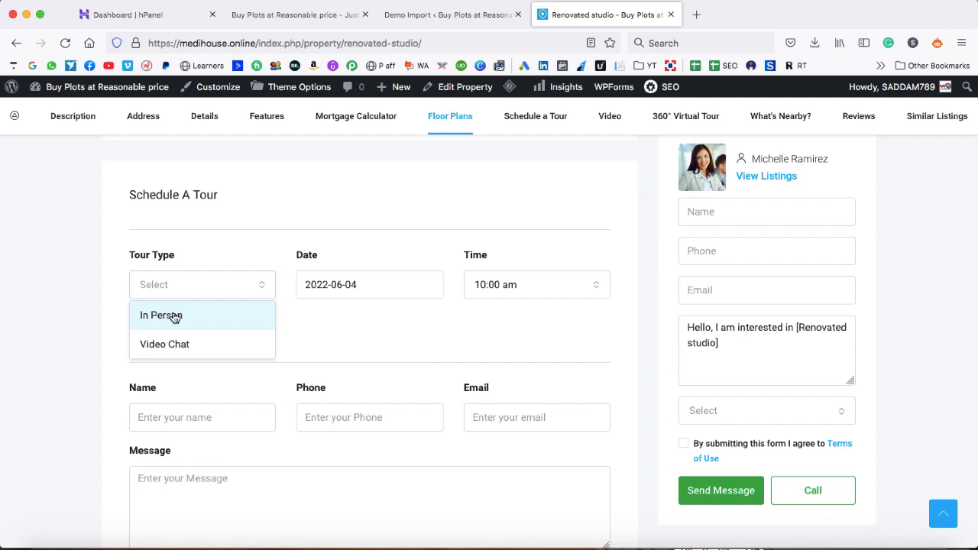
click(198, 320)
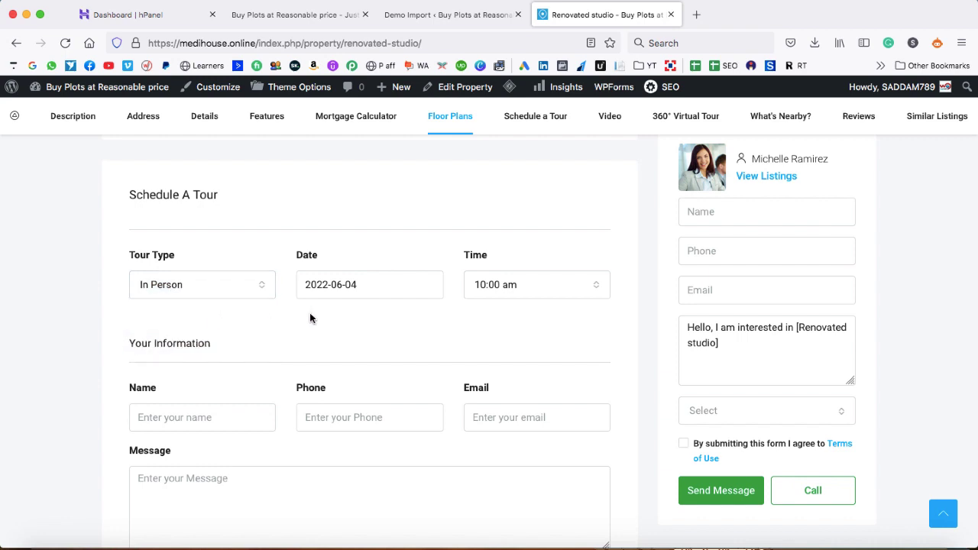
scroll(310, 312, down, 6)
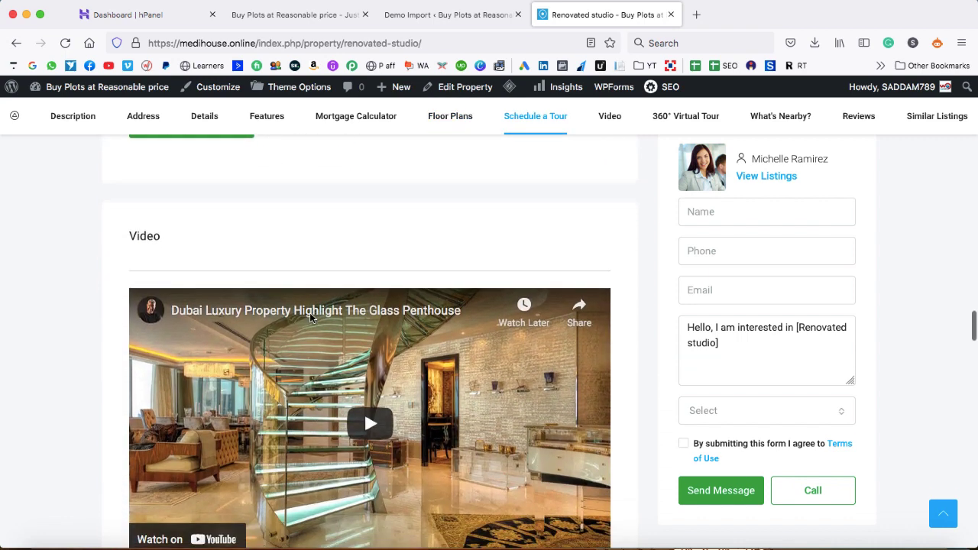
scroll(310, 316, down, 1)
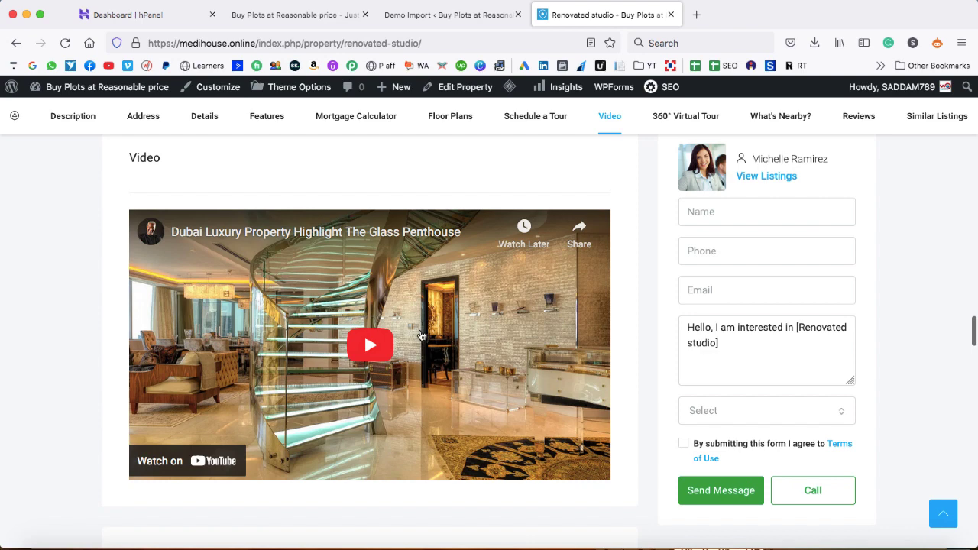
scroll(390, 397, down, 1)
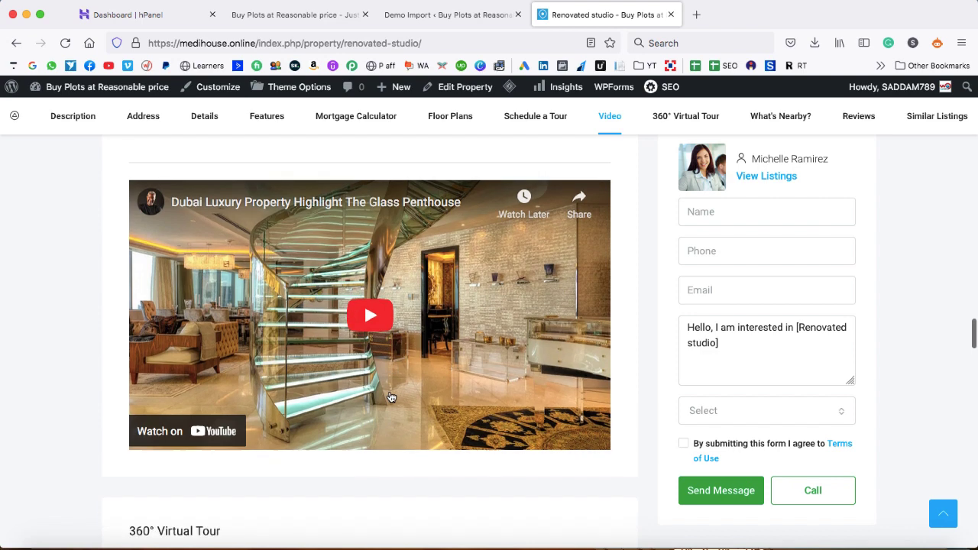
scroll(390, 396, down, 5)
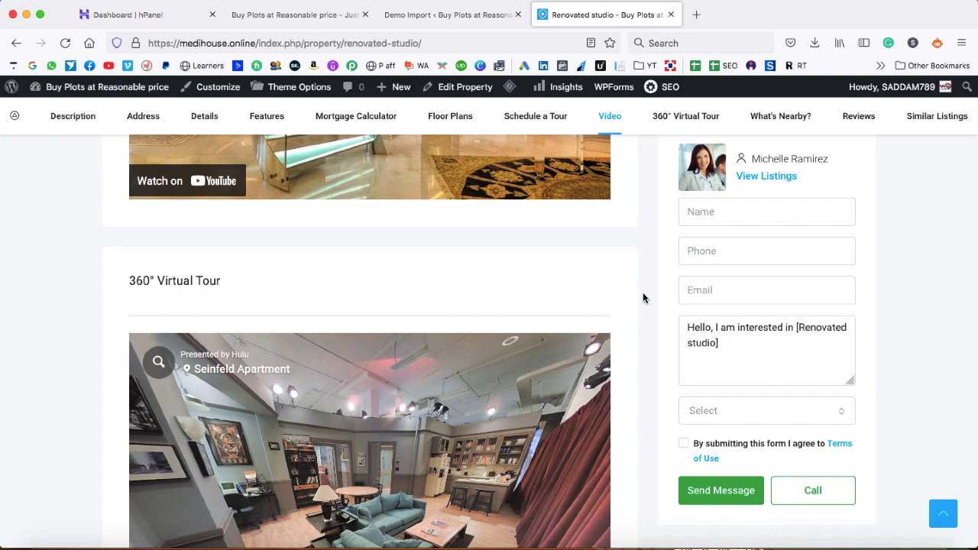
scroll(643, 298, down, 4)
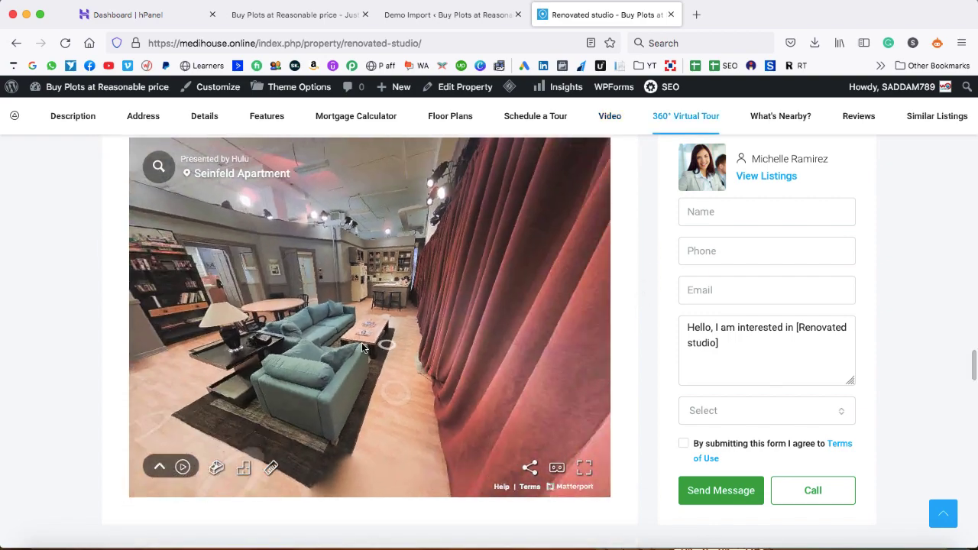
drag(362, 344, 431, 356)
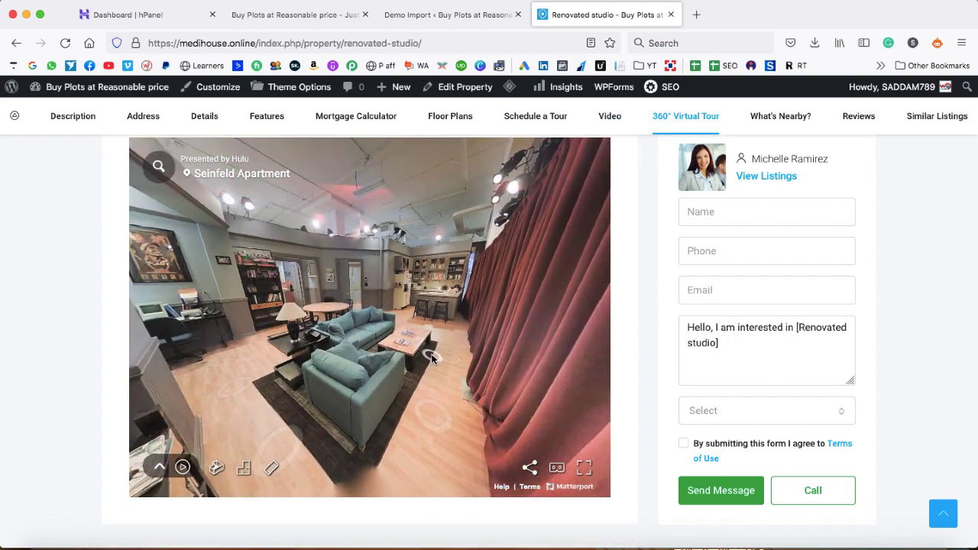
scroll(76, 316, down, 7)
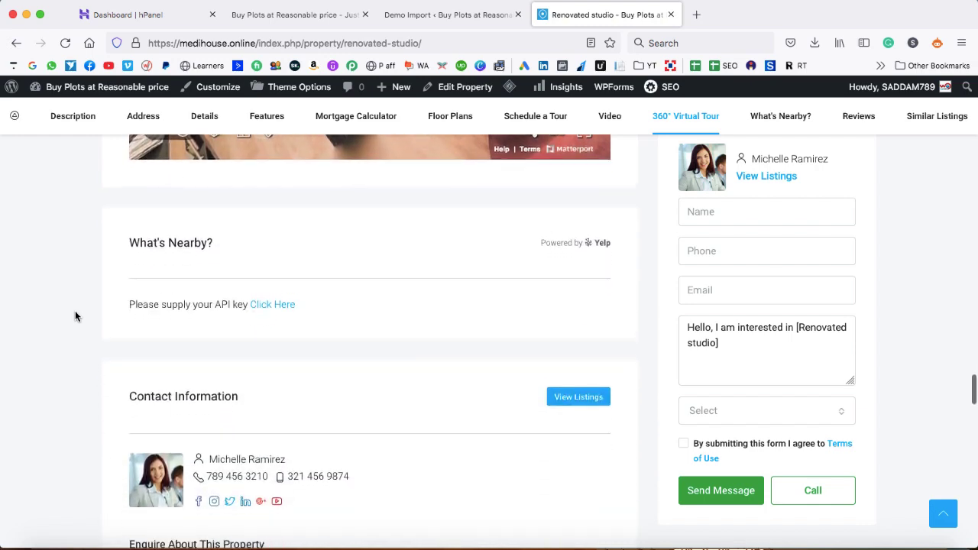
scroll(75, 317, down, 4)
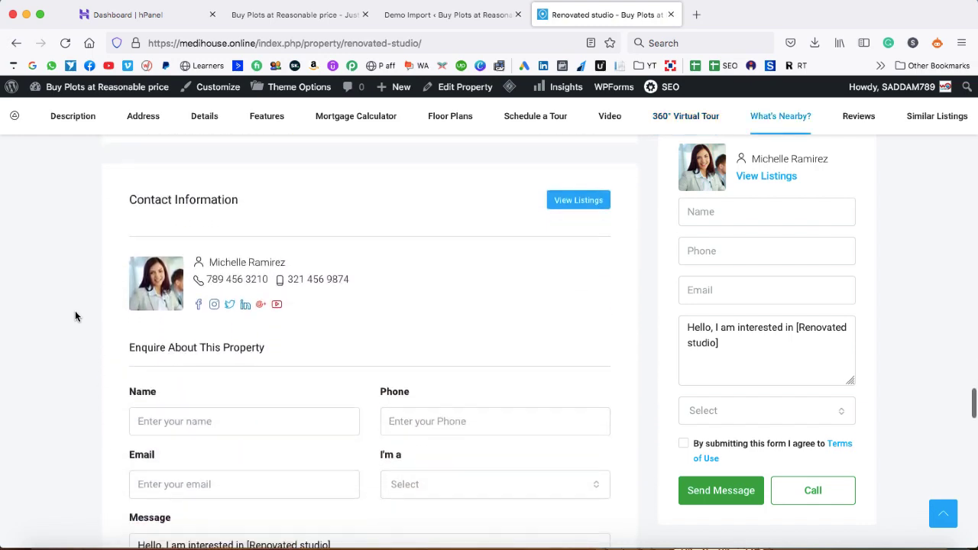
scroll(75, 315, down, 2)
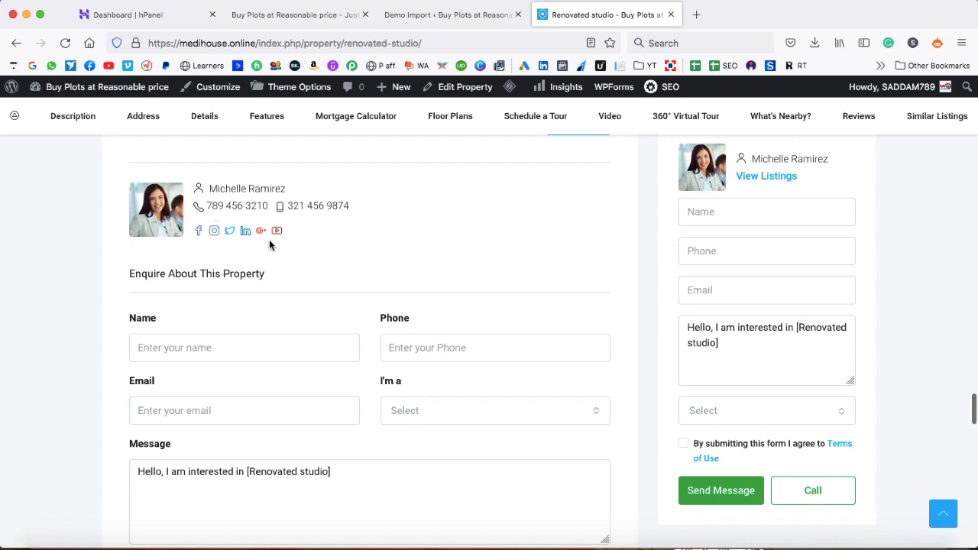
scroll(344, 246, down, 3)
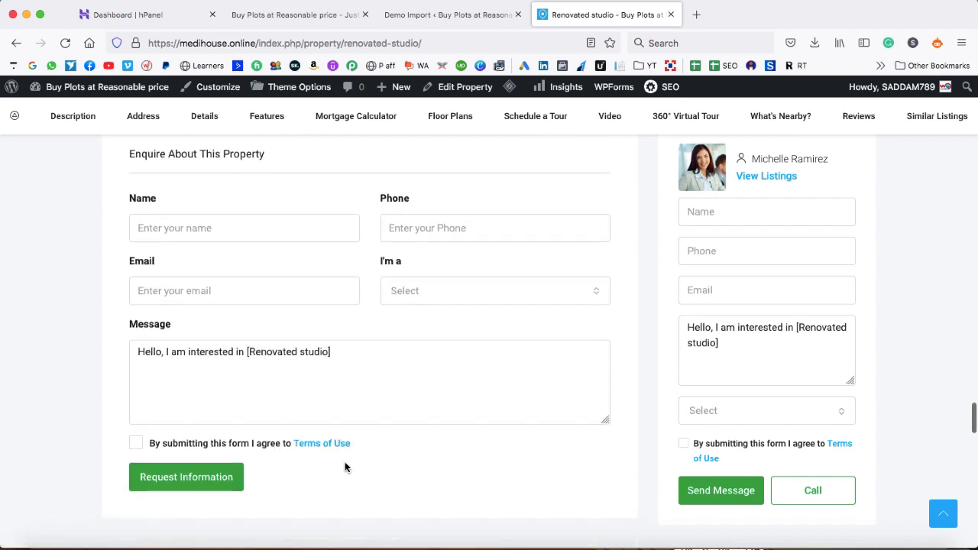
scroll(344, 463, down, 5)
scroll(345, 463, up, 20)
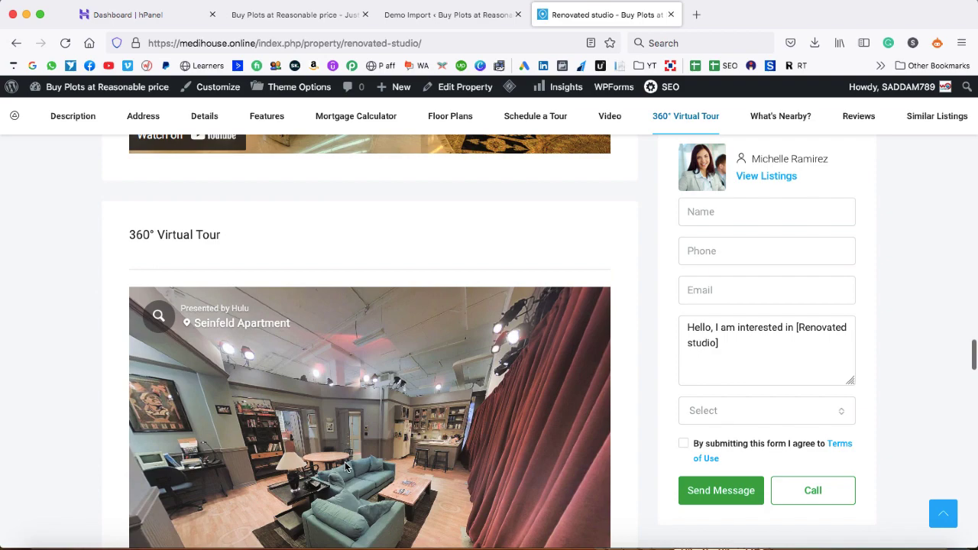
click(345, 461)
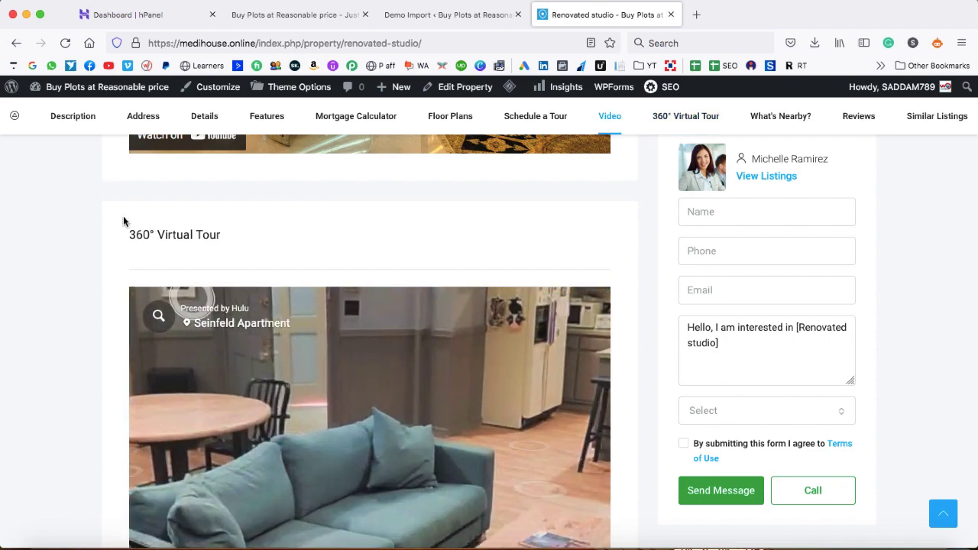
Go back to the medihouse.online home page and scroll to the Welcome To Houzez search bar
click(14, 44)
scroll(297, 175, up, 10)
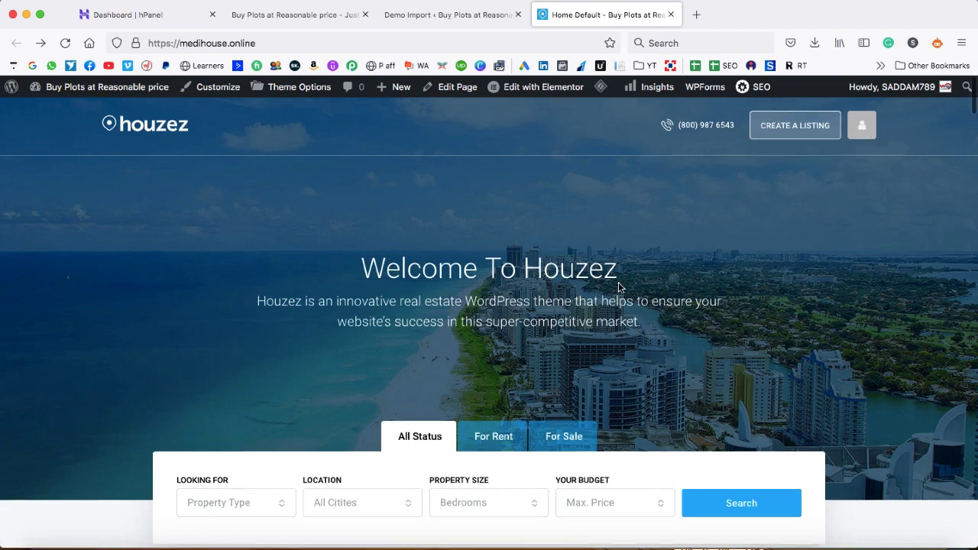
scroll(619, 285, down, 2)
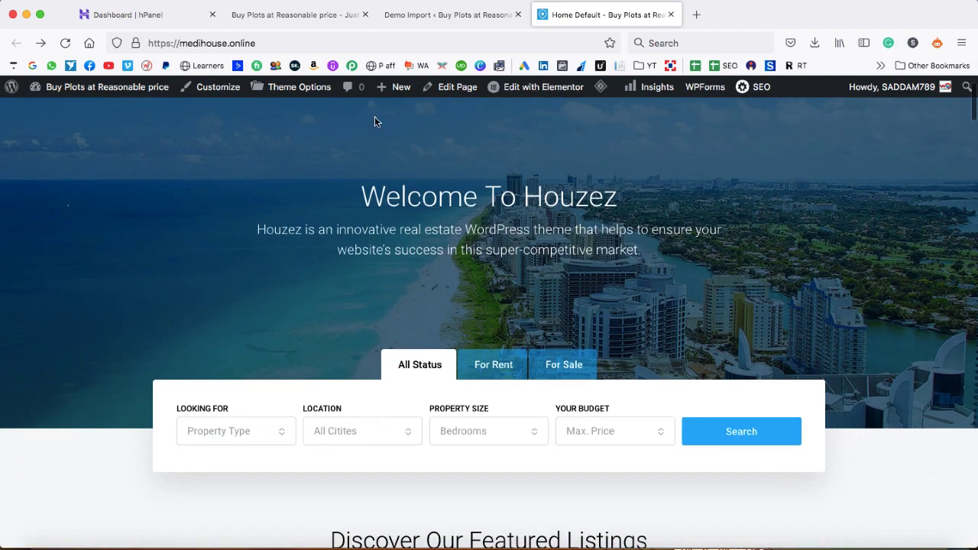
scroll(539, 130, up, 2)
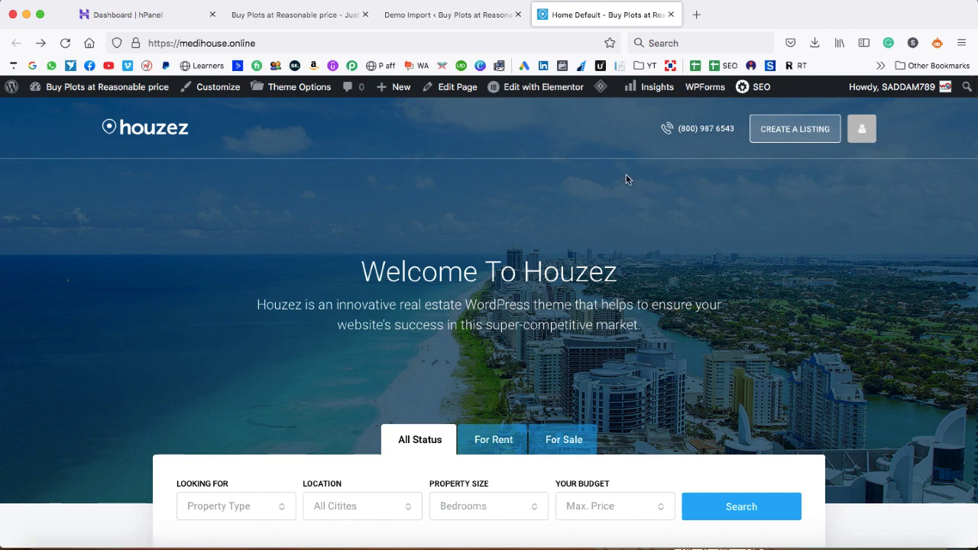
scroll(776, 212, down, 3)
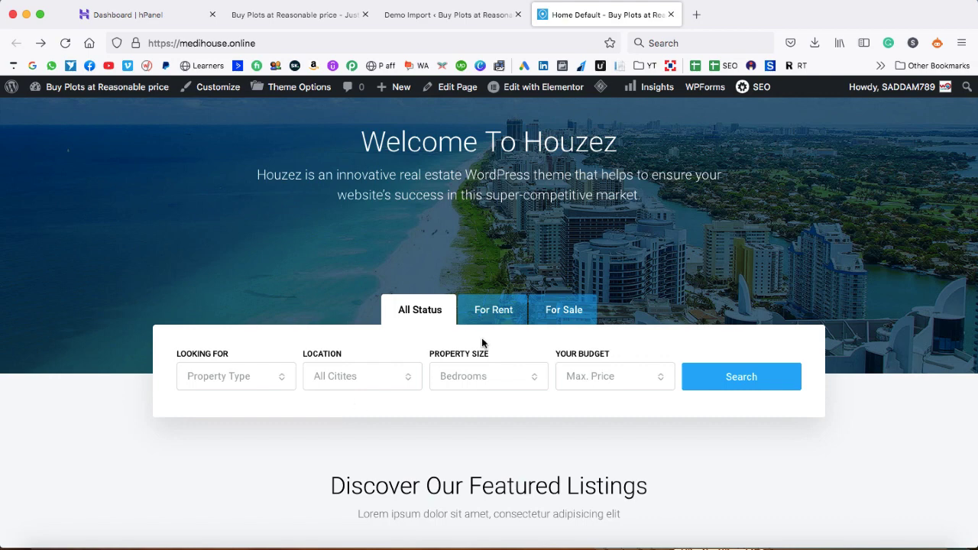
Set the home search to For Rent with property type Shop
click(492, 314)
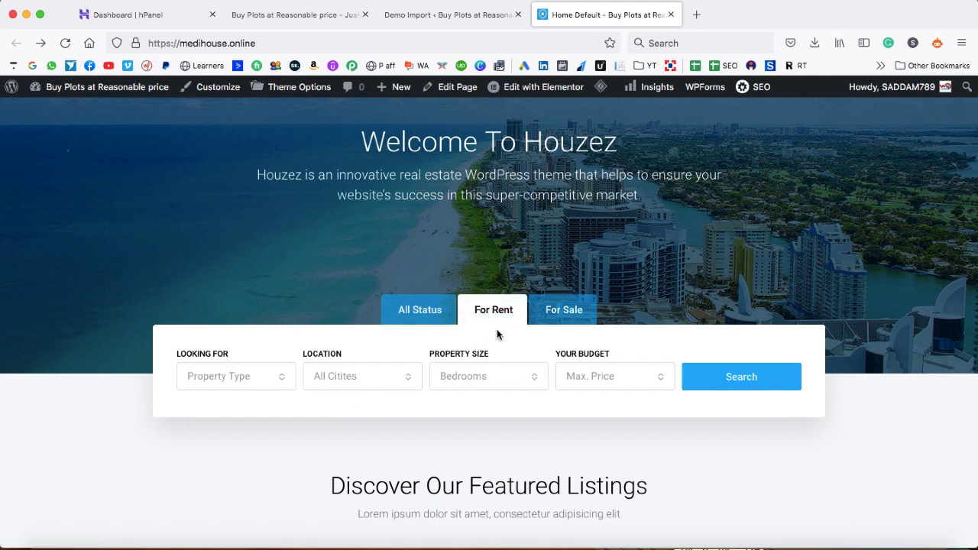
click(563, 316)
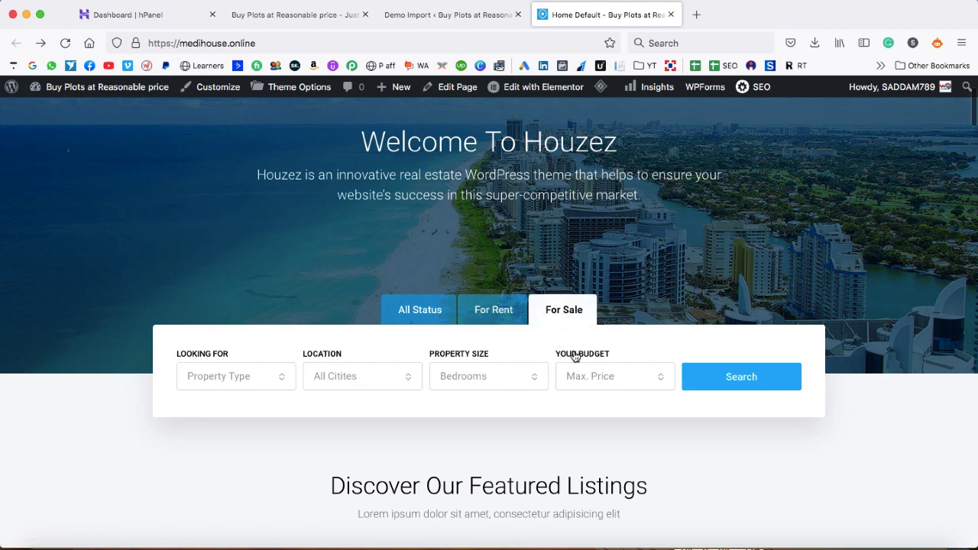
click(495, 315)
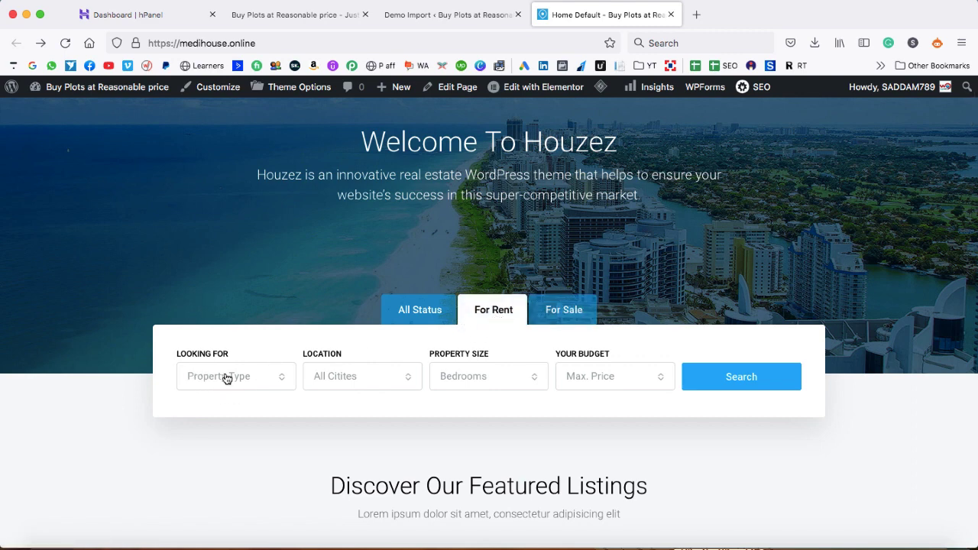
click(255, 383)
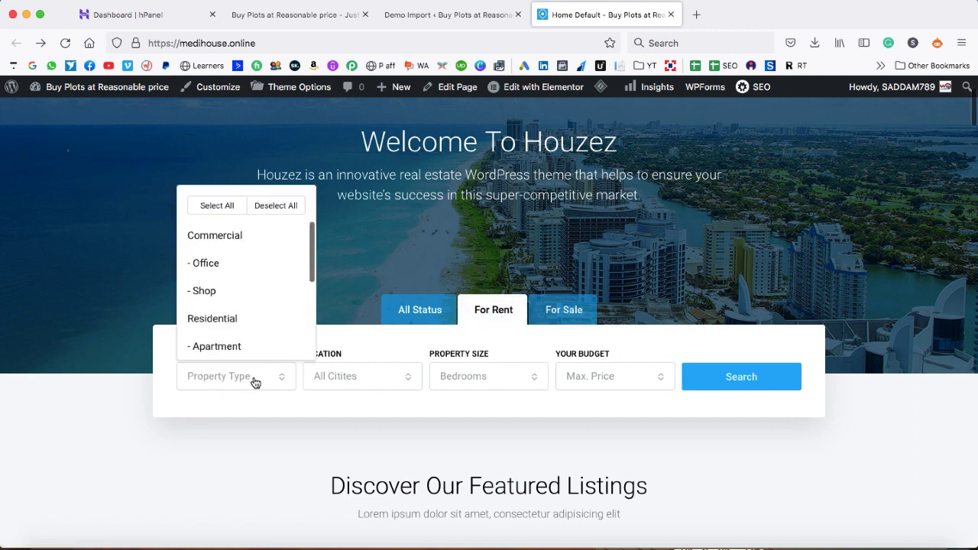
click(229, 292)
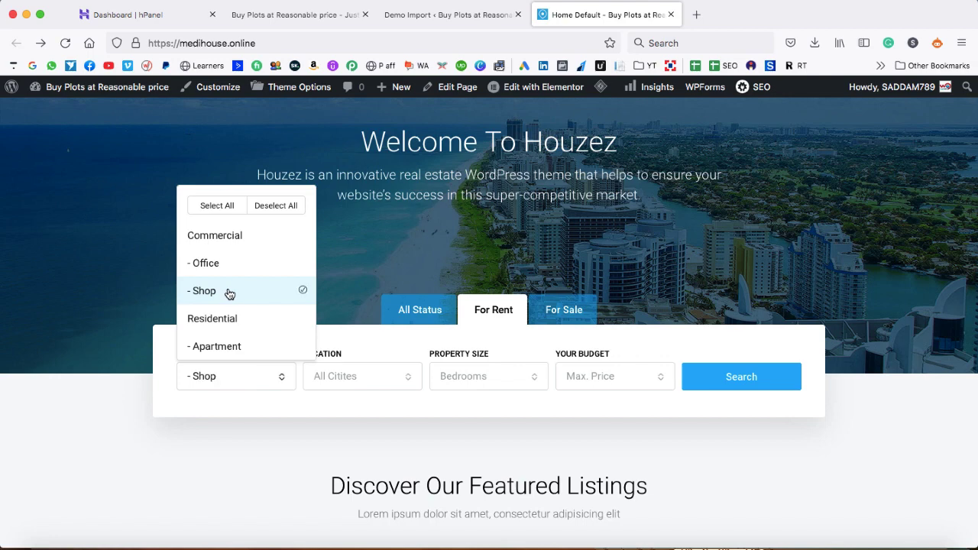
click(362, 343)
Add location Chicago, 1 bedroom and $5,000 max price, then run the search
click(365, 387)
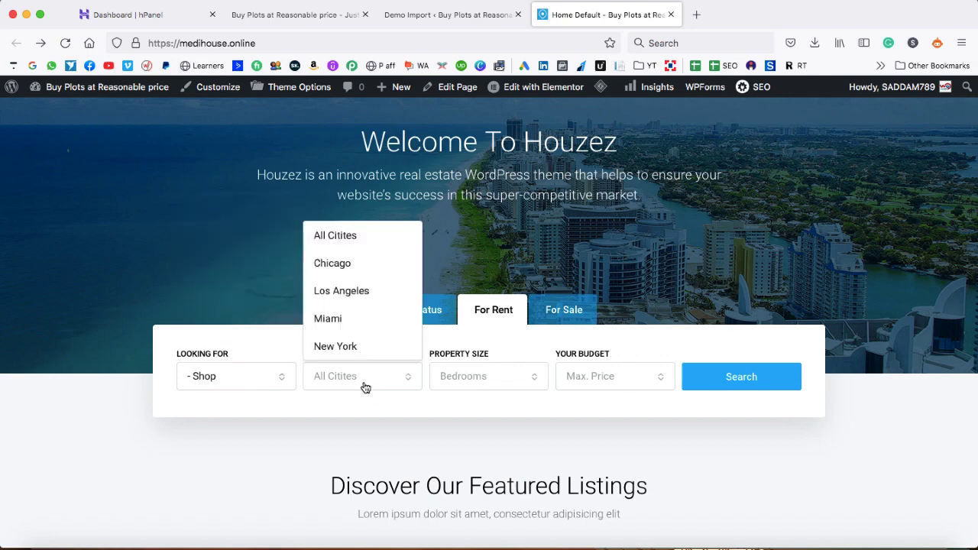
click(346, 263)
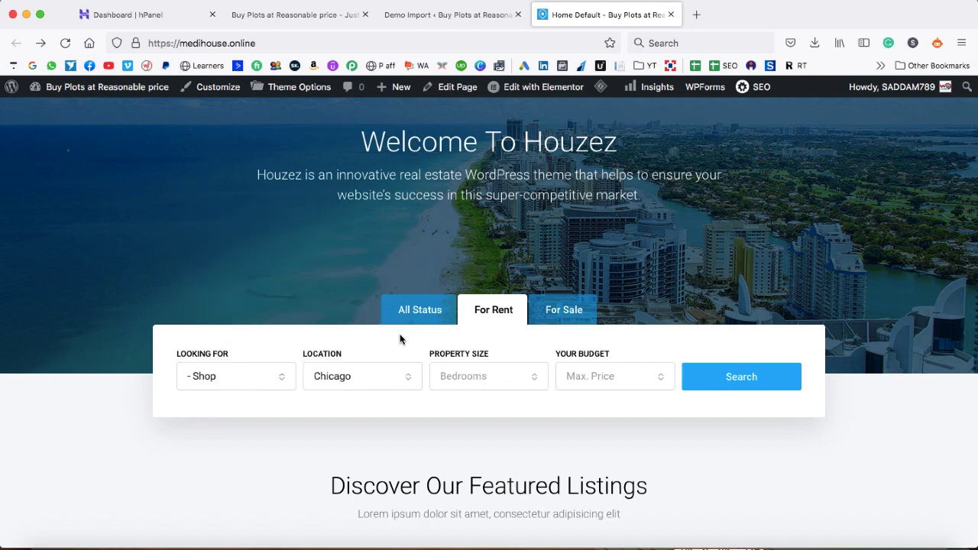
click(480, 384)
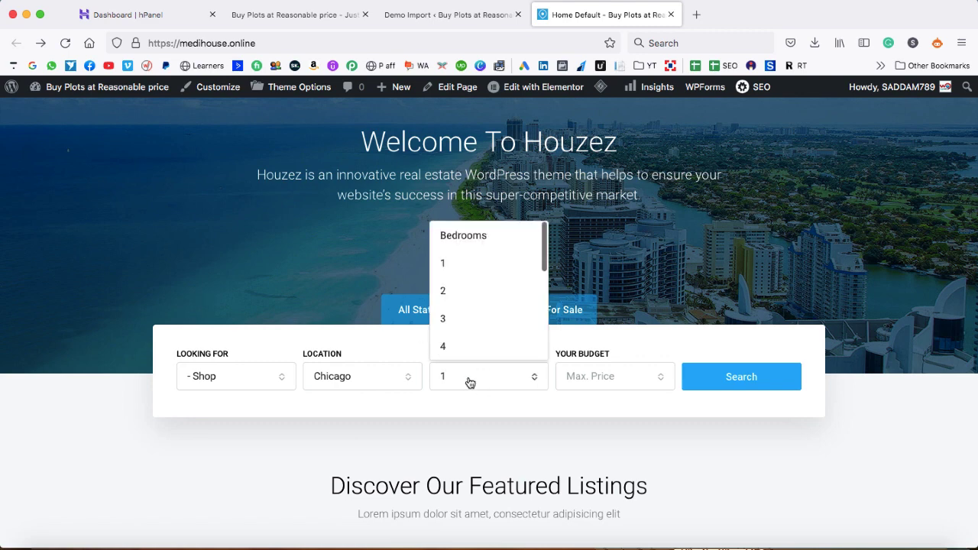
click(453, 265)
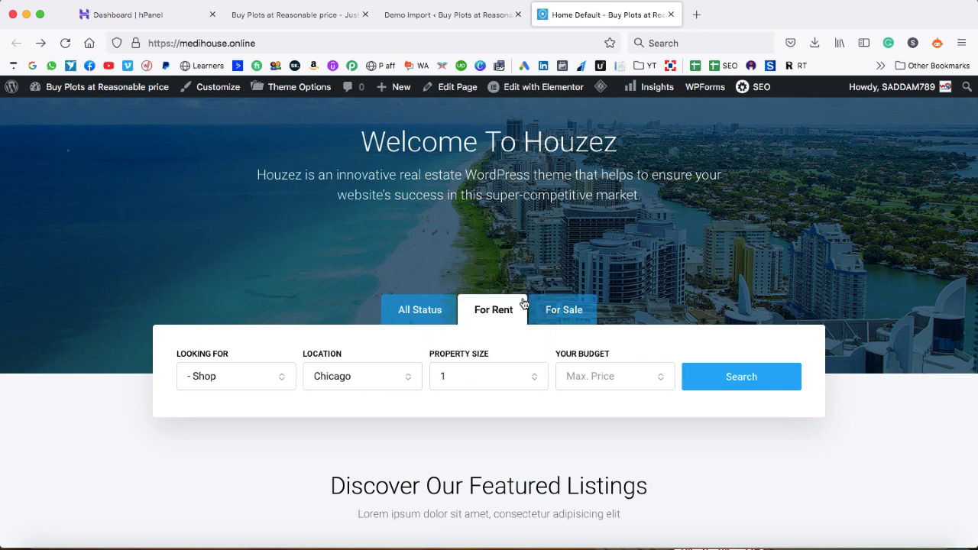
click(612, 375)
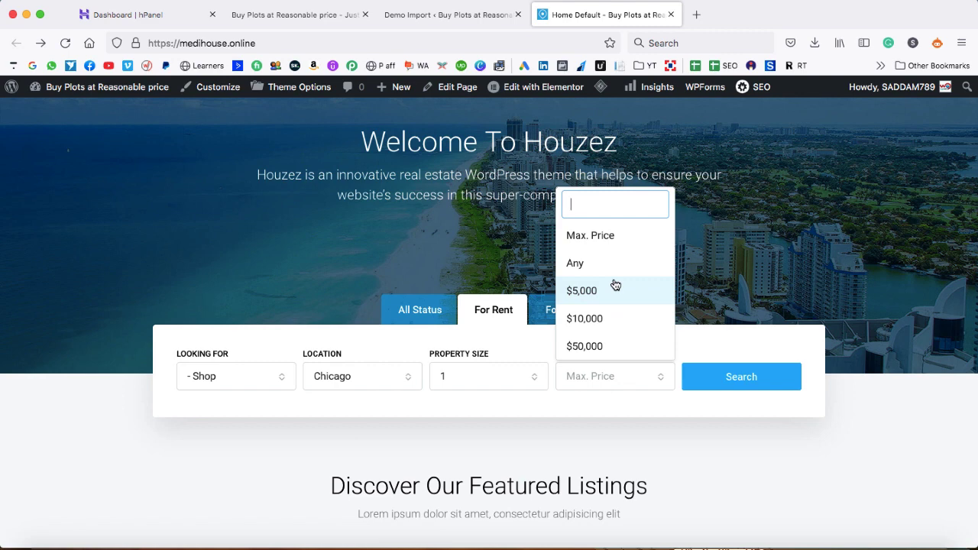
scroll(615, 284, down, 5)
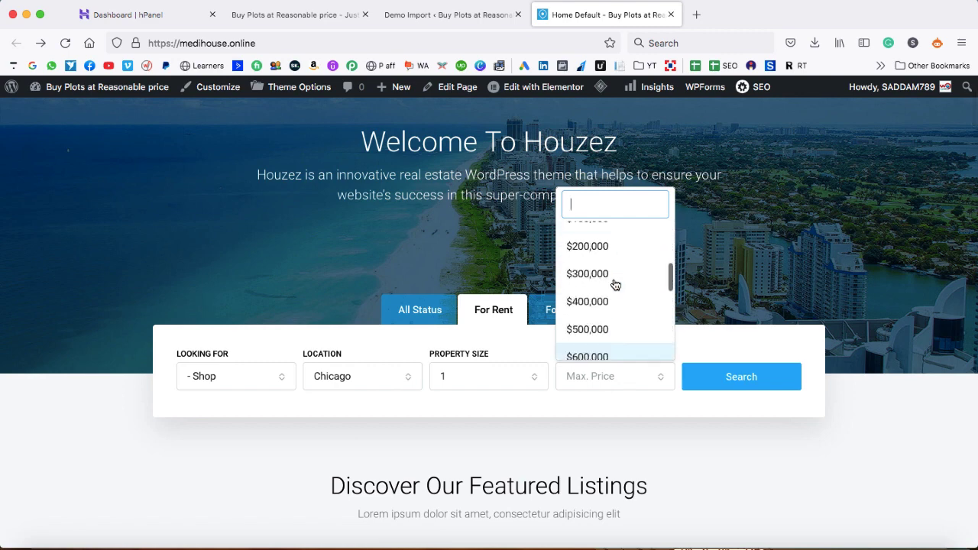
scroll(615, 284, up, 5)
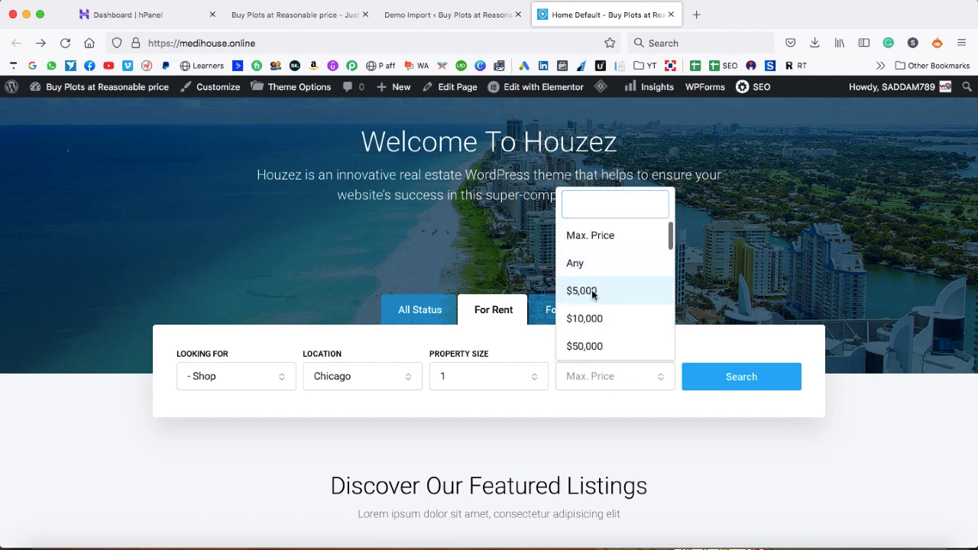
click(594, 292)
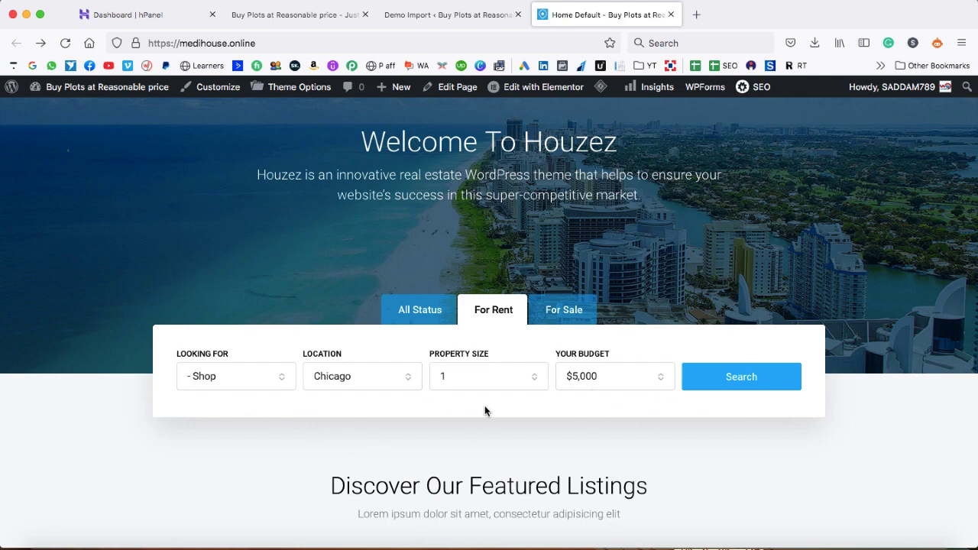
click(739, 377)
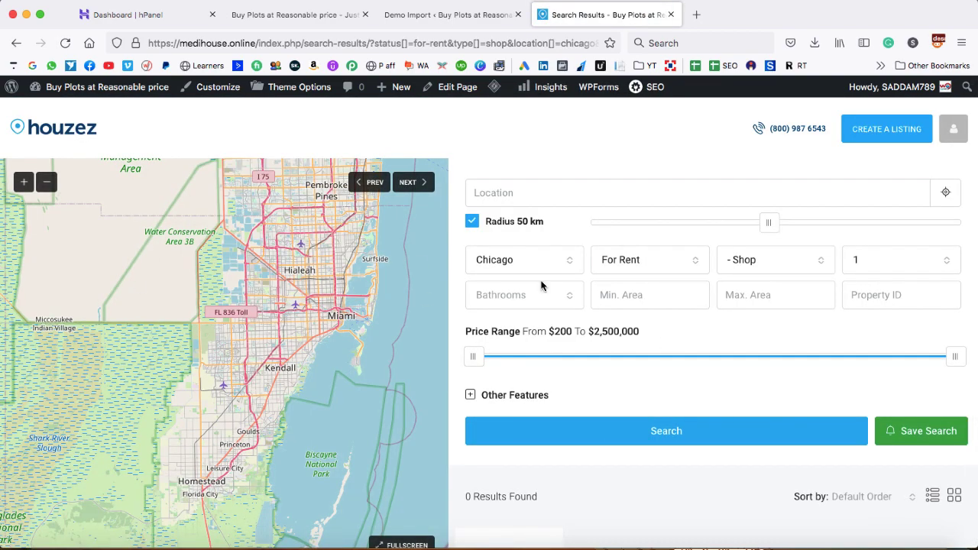
Widen the rental search to All Cities and add Apartment to the searched property types
scroll(678, 329, down, 1)
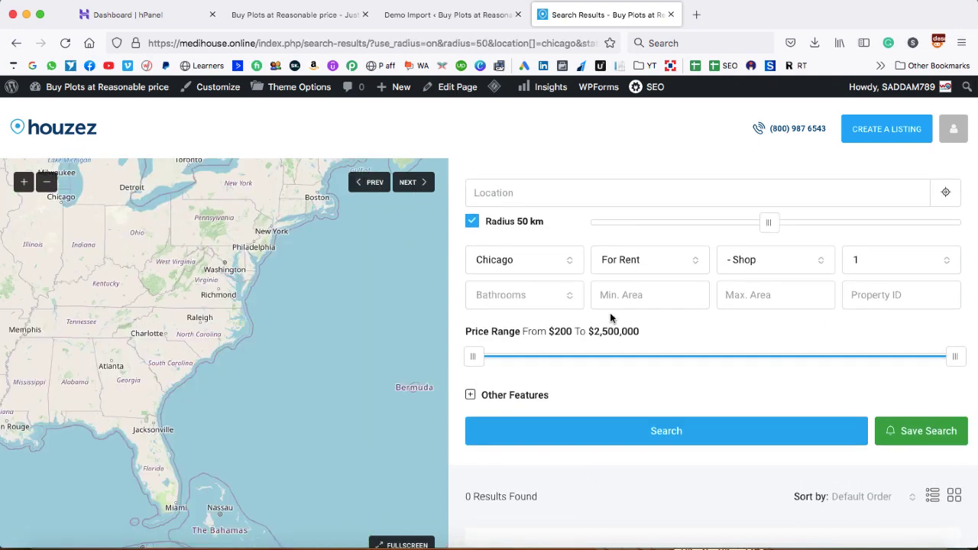
click(563, 262)
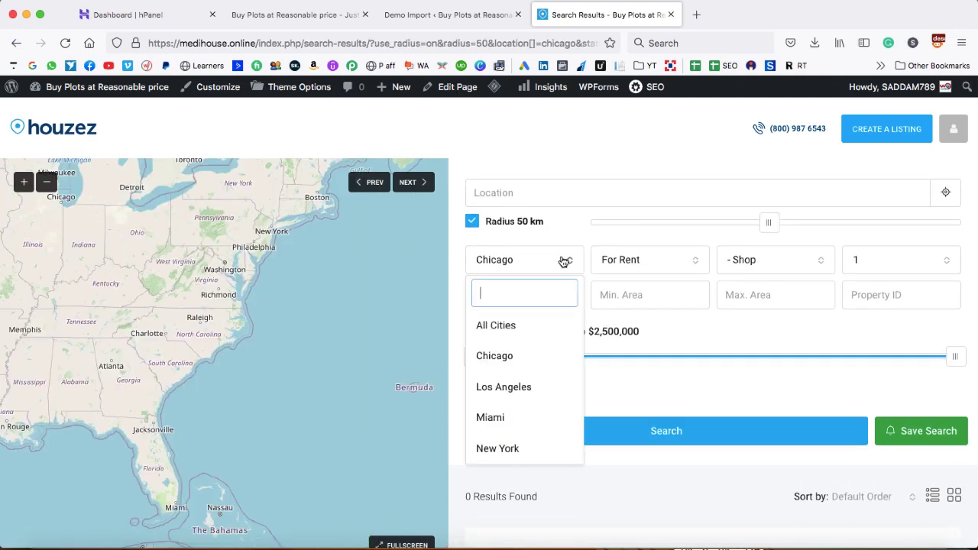
click(500, 331)
click(779, 267)
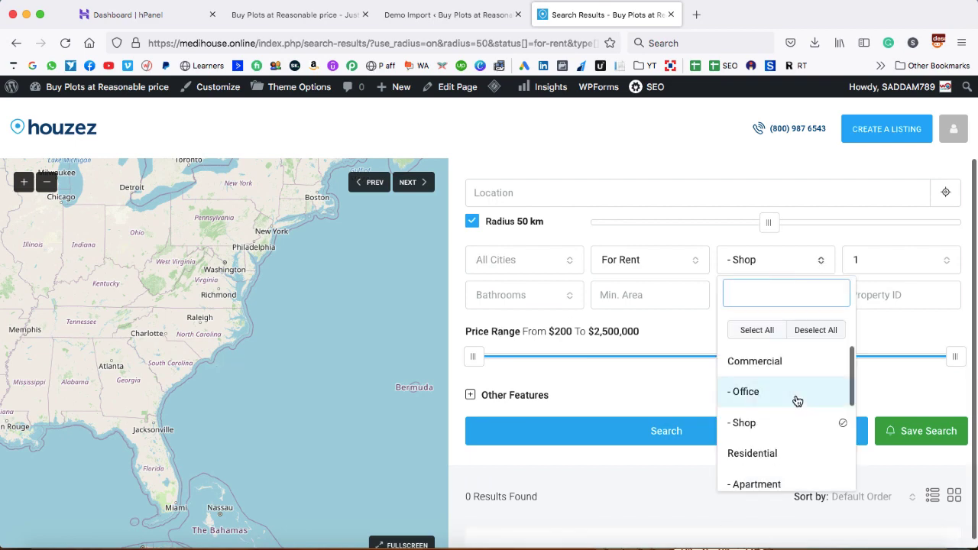
scroll(794, 405, down, 1)
click(780, 432)
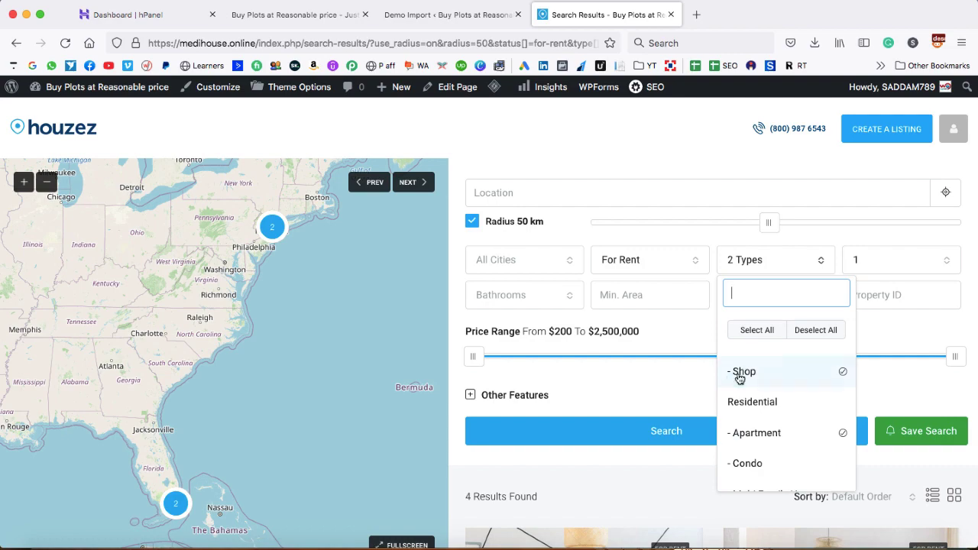
click(677, 385)
Scroll through the four rental results and open the Confortable Apartment listing
scroll(678, 380, down, 5)
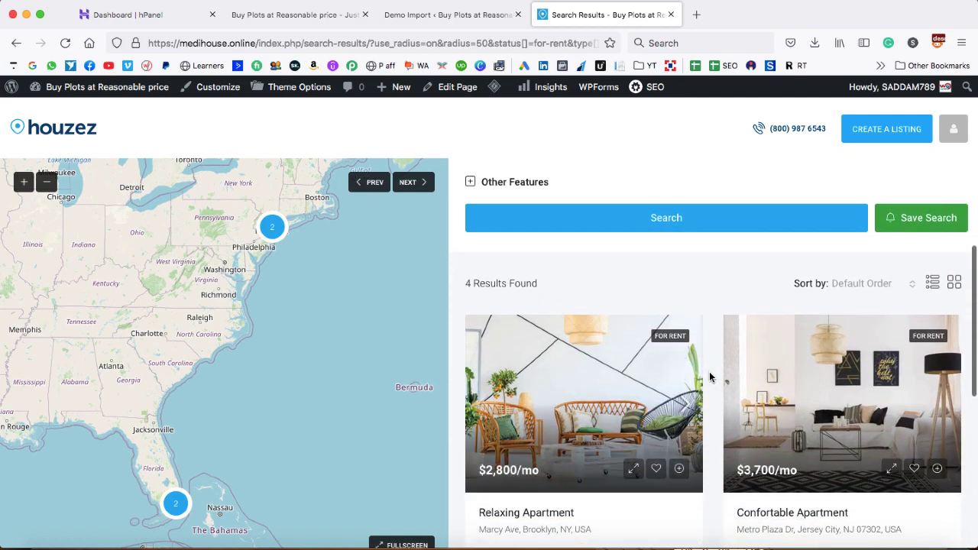
scroll(709, 377, down, 5)
scroll(709, 377, up, 4)
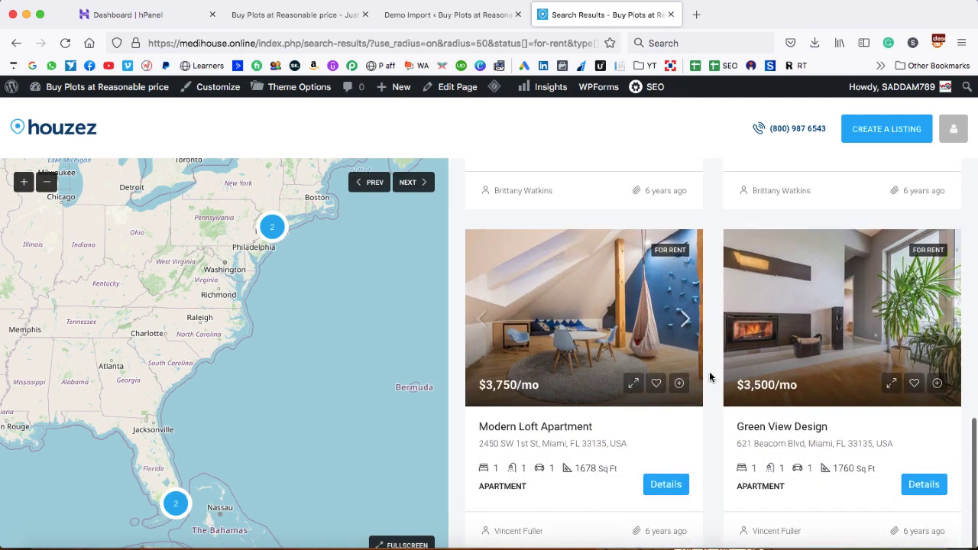
scroll(709, 376, up, 1)
scroll(709, 377, down, 3)
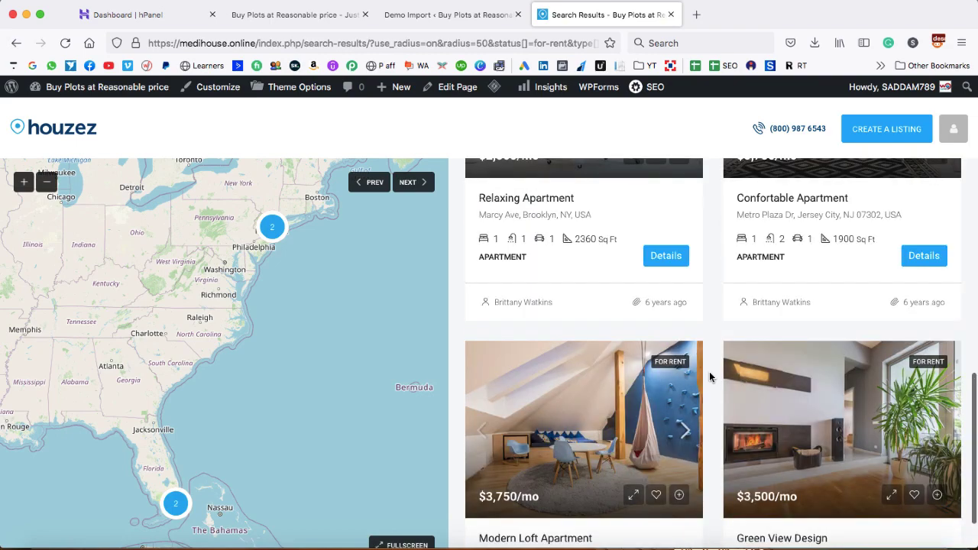
scroll(709, 377, up, 3)
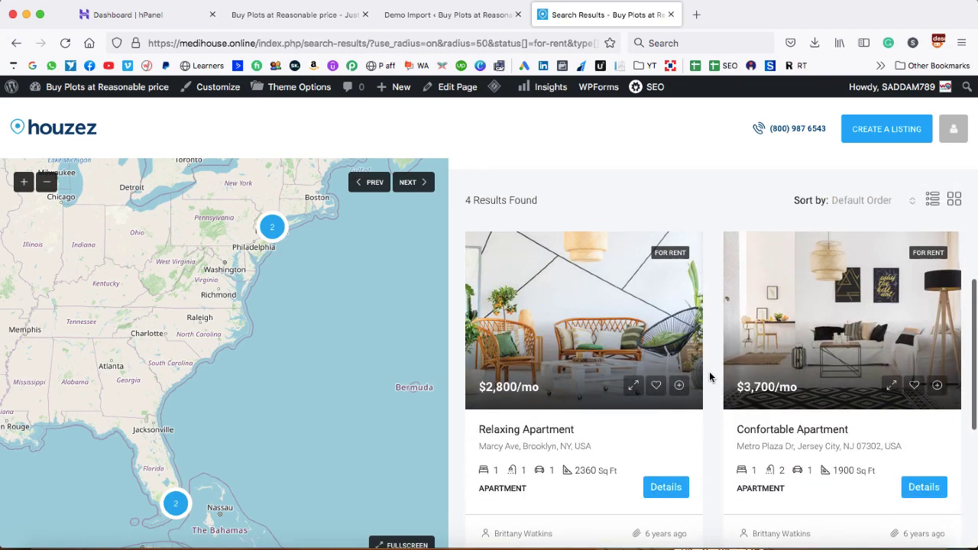
click(836, 334)
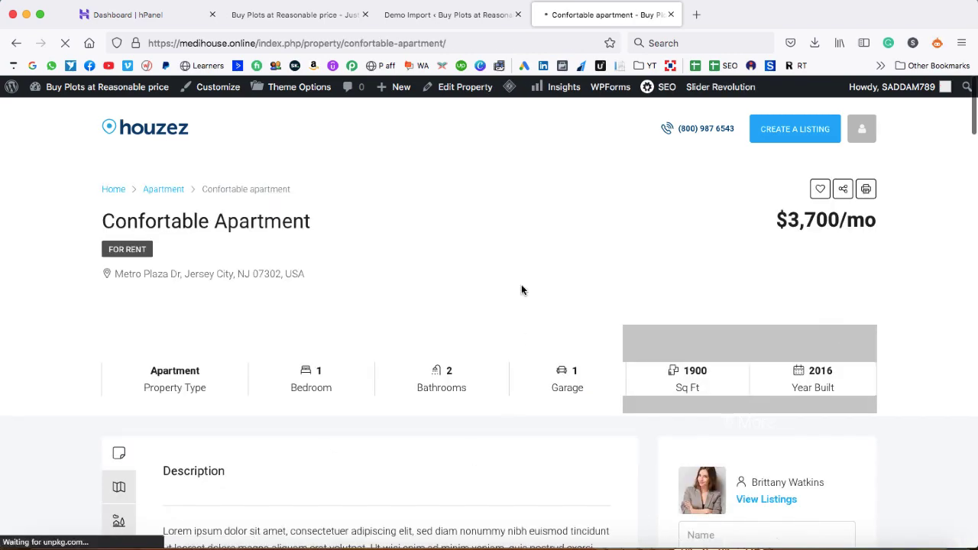
Scroll the Confortable Apartment page and view its Address and Details sections ($3,700/mo, 1900 Sq Ft)
scroll(572, 329, down, 5)
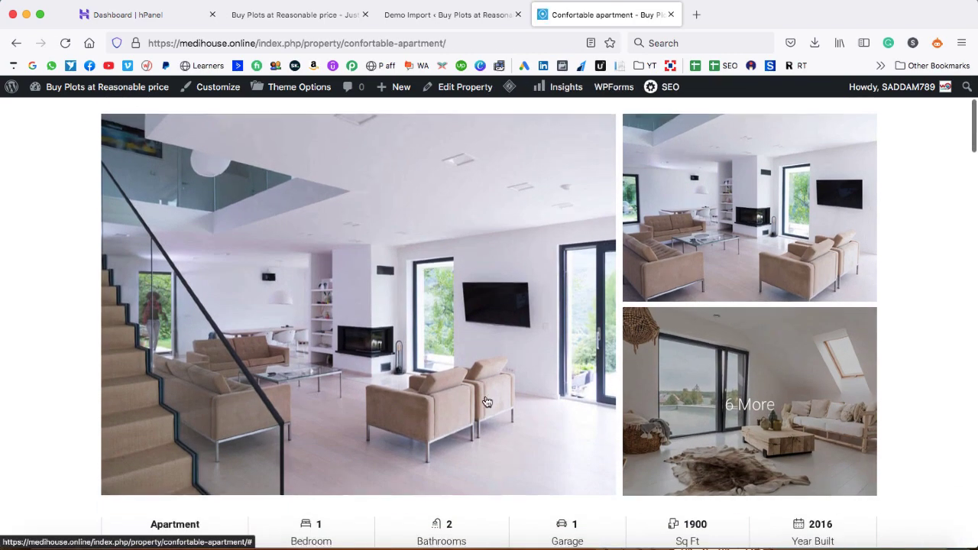
scroll(487, 402, down, 2)
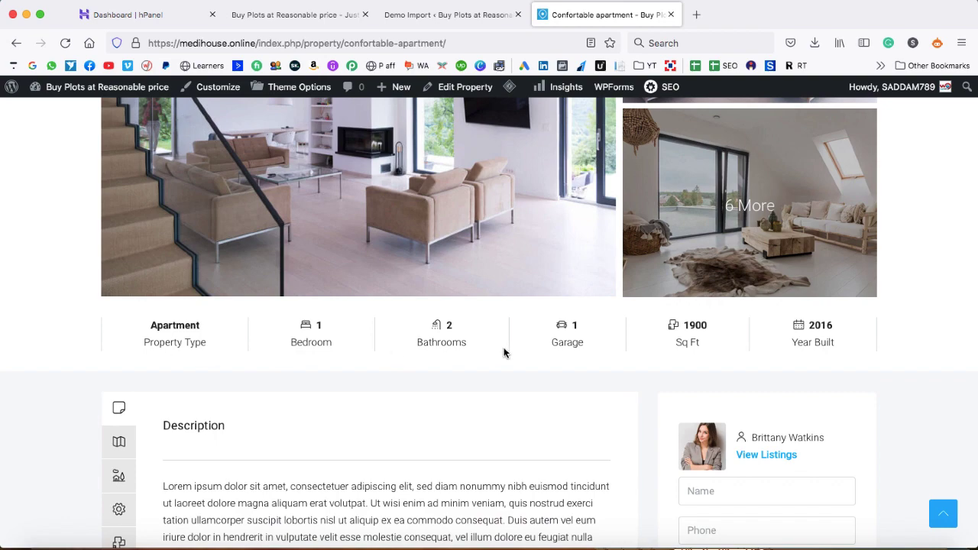
scroll(477, 426, down, 3)
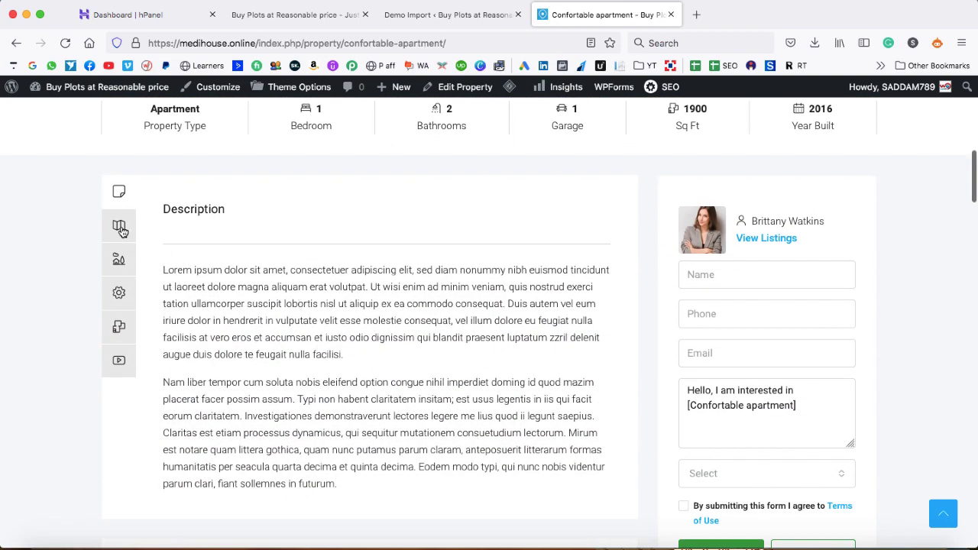
click(120, 228)
click(119, 260)
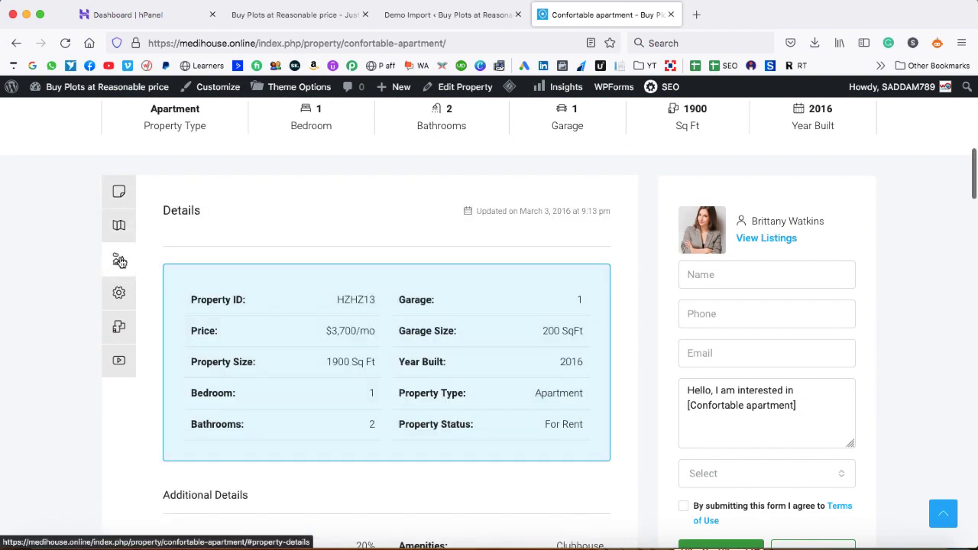
scroll(280, 252, down, 2)
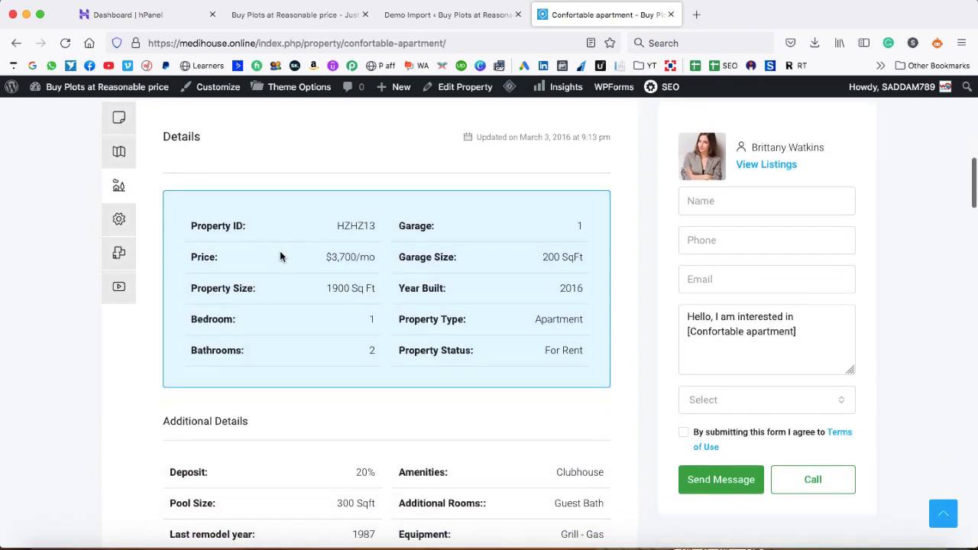
scroll(279, 257, down, 5)
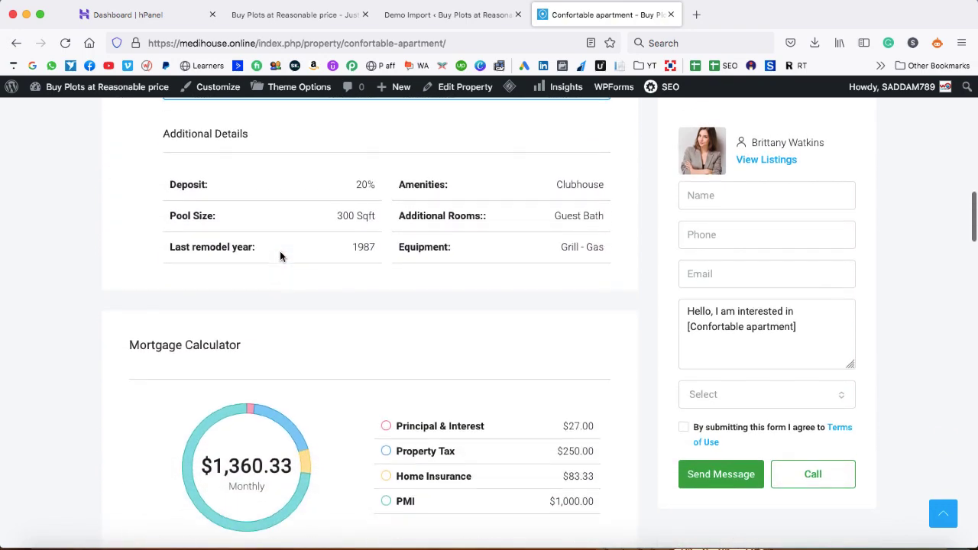
scroll(280, 256, down, 1)
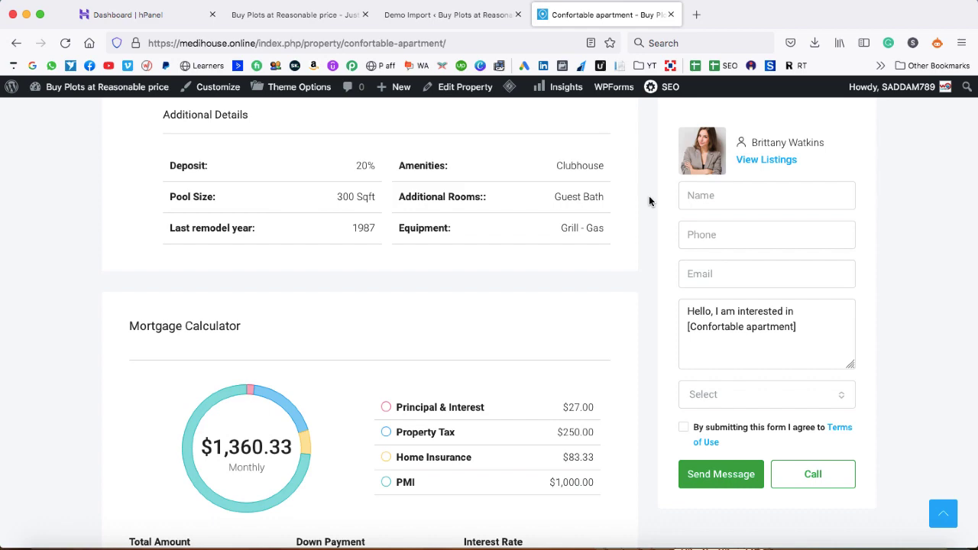
scroll(649, 201, up, 8)
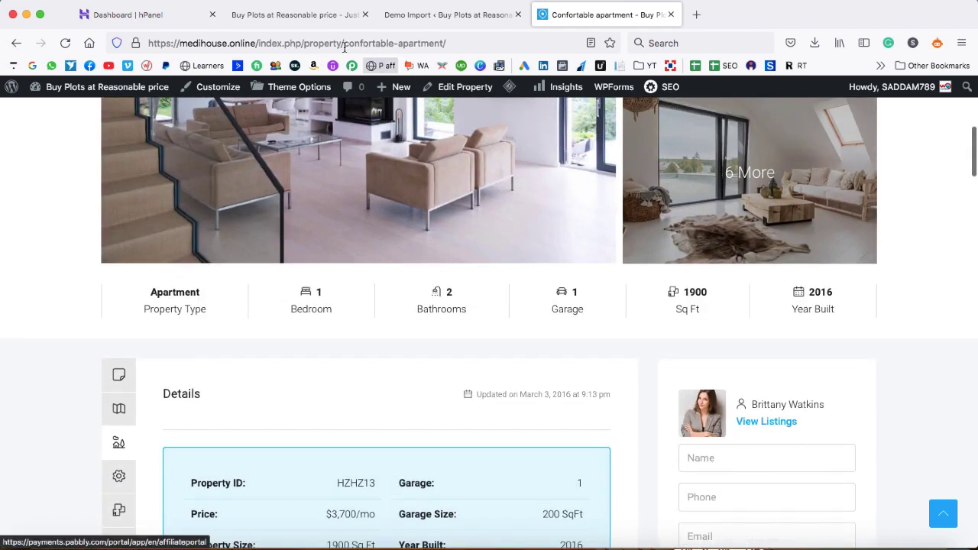
Create a new Real Estate property titled 'Mannat Villa' and collapse the AIOSEO settings
click(410, 16)
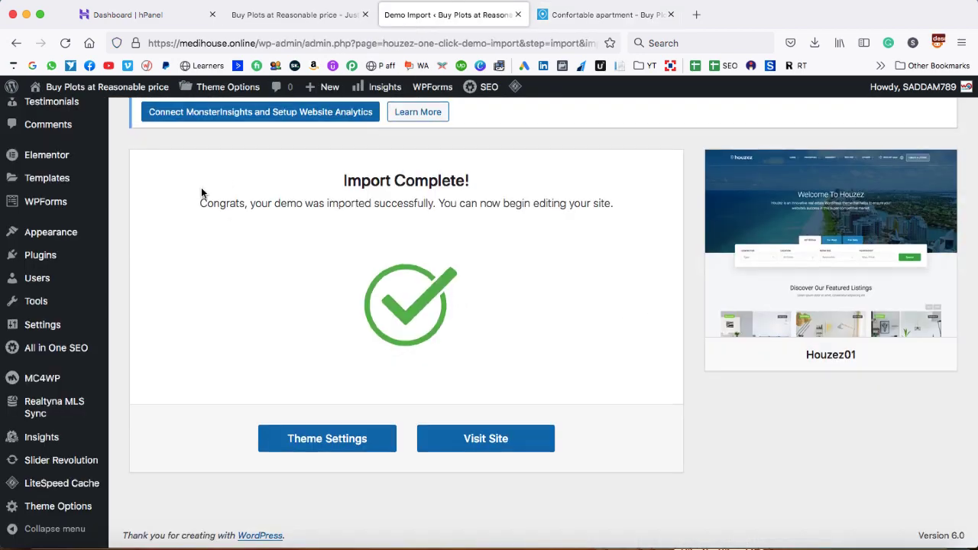
scroll(201, 187, up, 4)
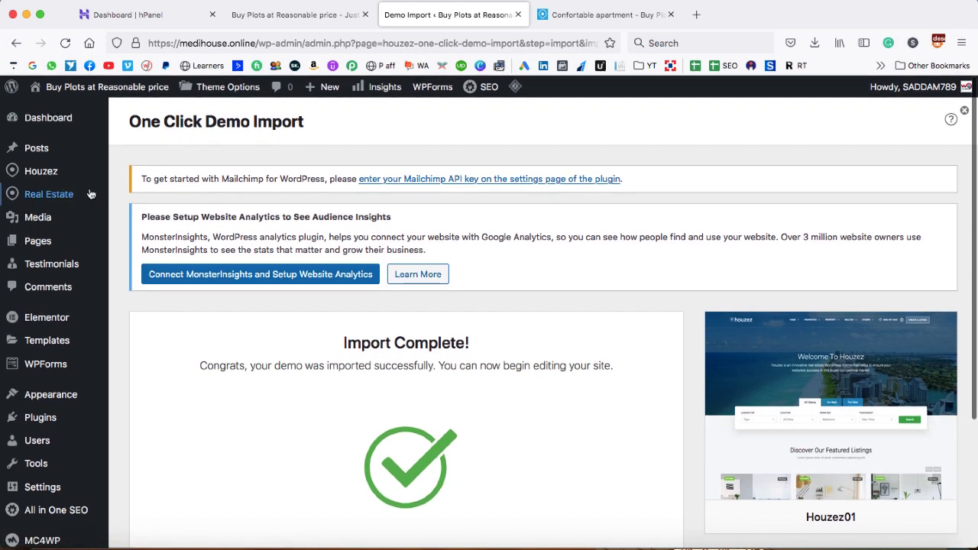
mouse_move(72, 194)
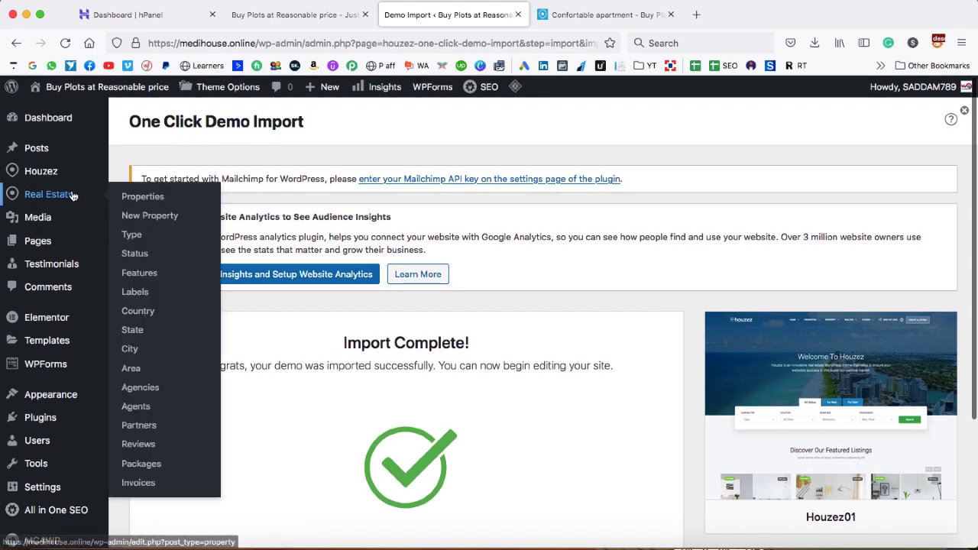
click(148, 217)
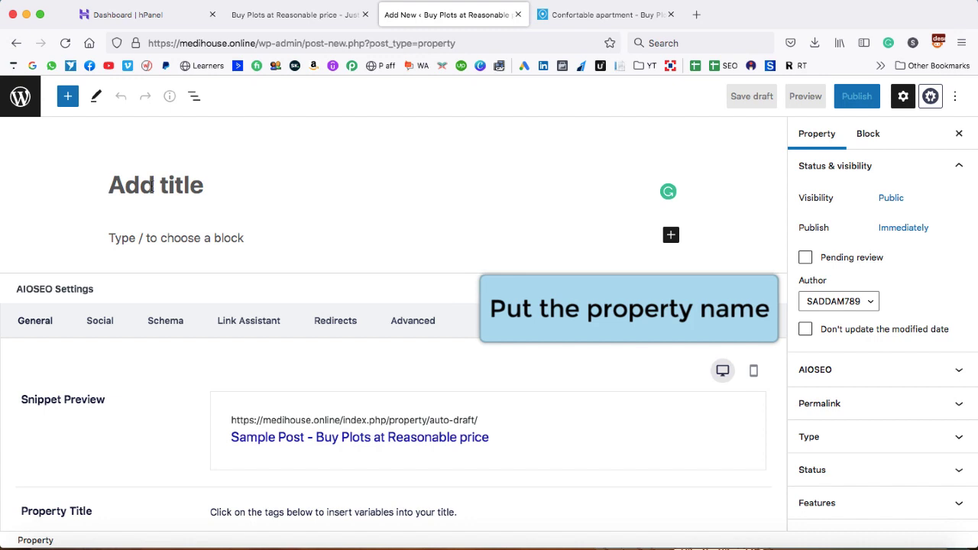
text(Mannat Villa)
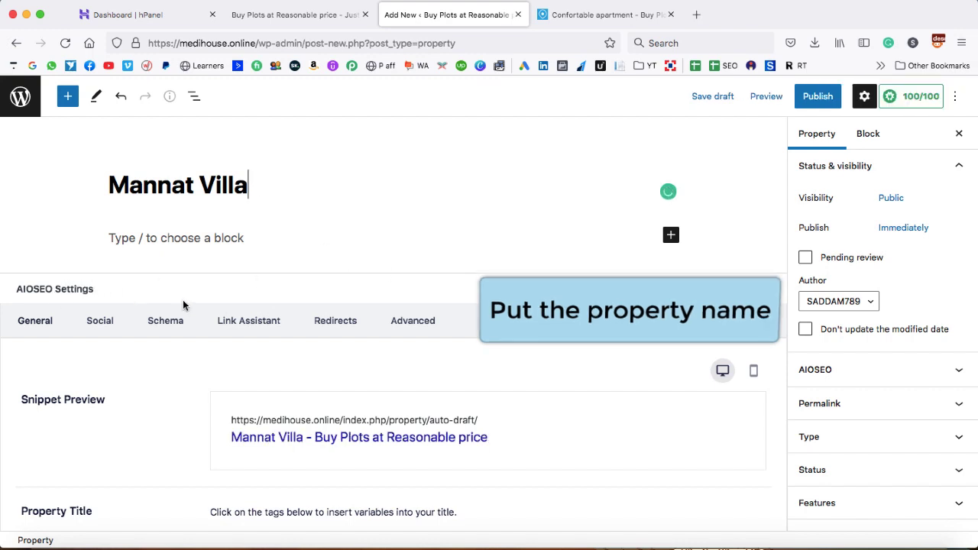
click(772, 289)
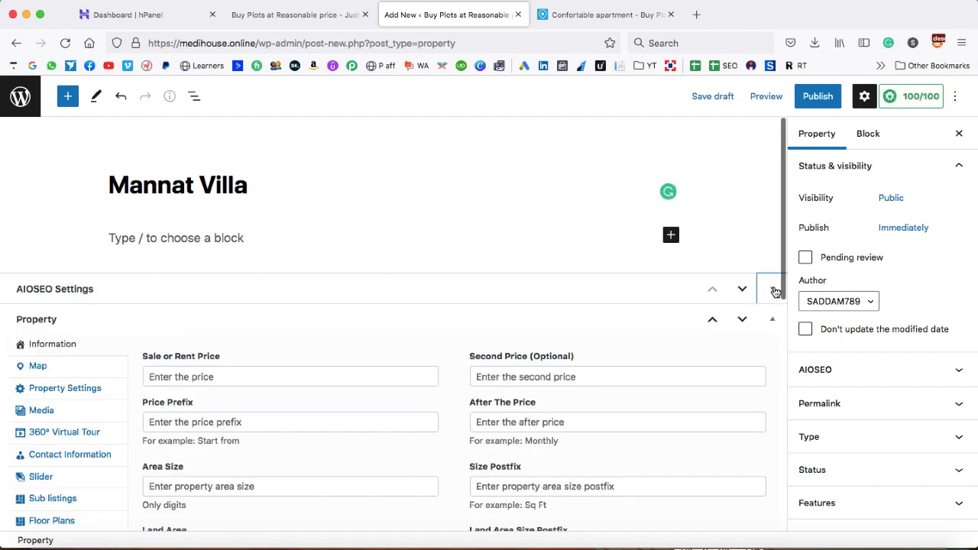
Enter sale price 15000000, area size 7000 and size postfix 'sq ft'
scroll(397, 340, down, 3)
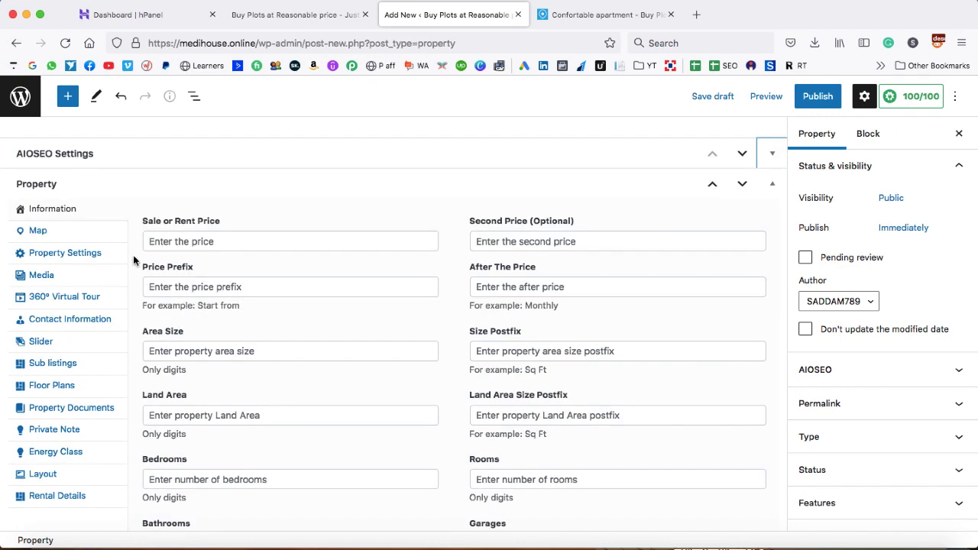
scroll(134, 261, down, 1)
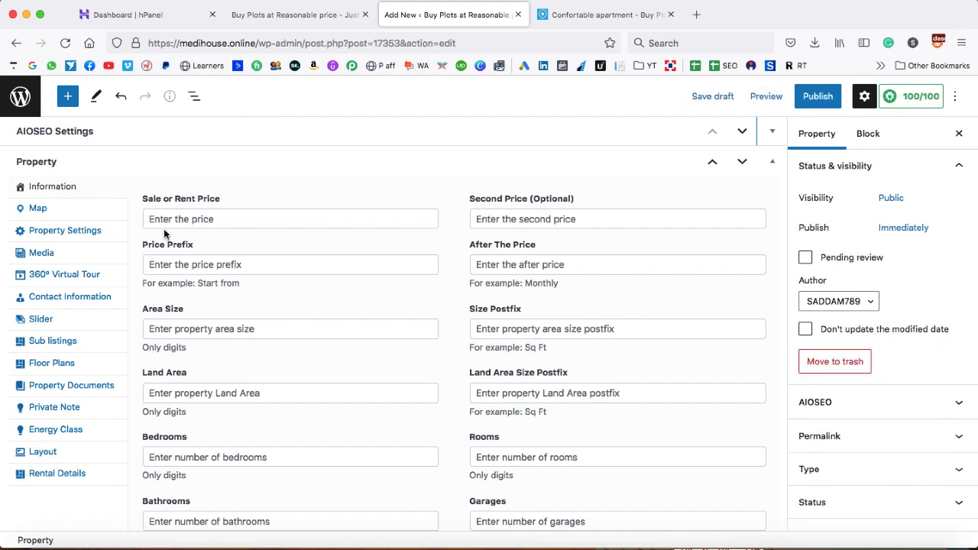
click(201, 221)
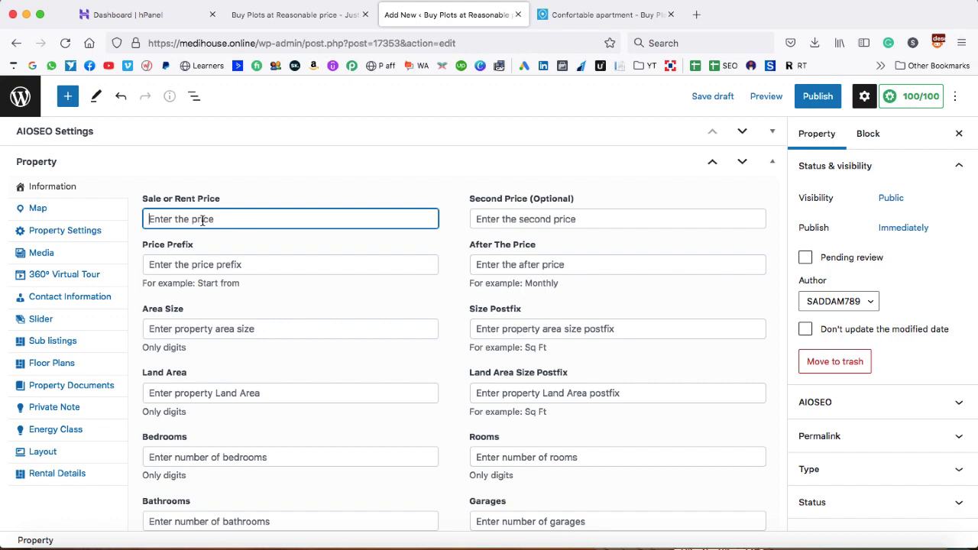
text(150000000)
key(BackSpace)
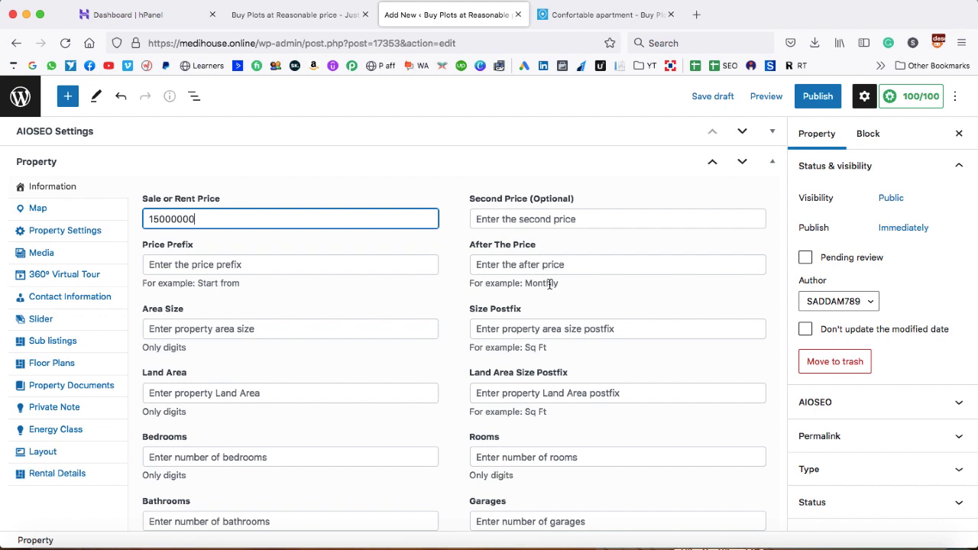
scroll(263, 293, down, 1)
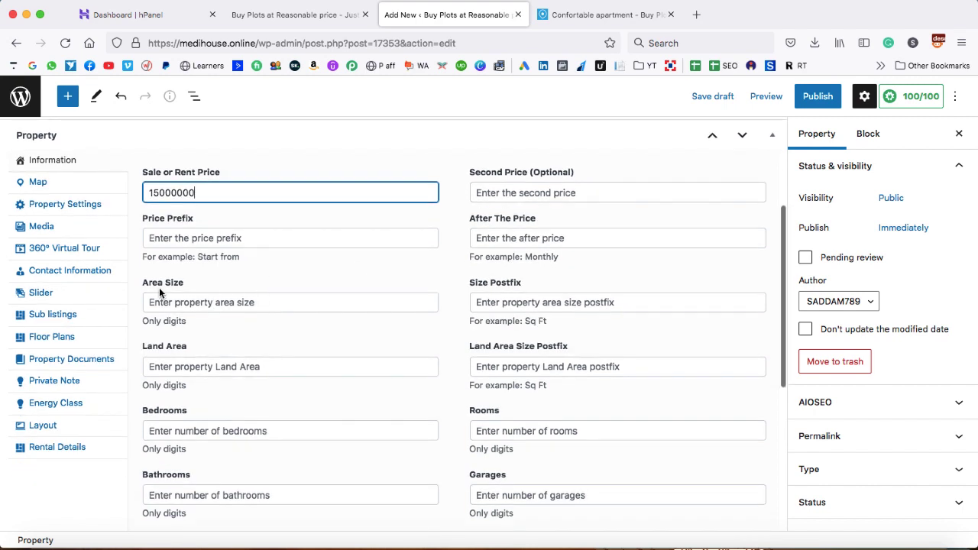
click(177, 301)
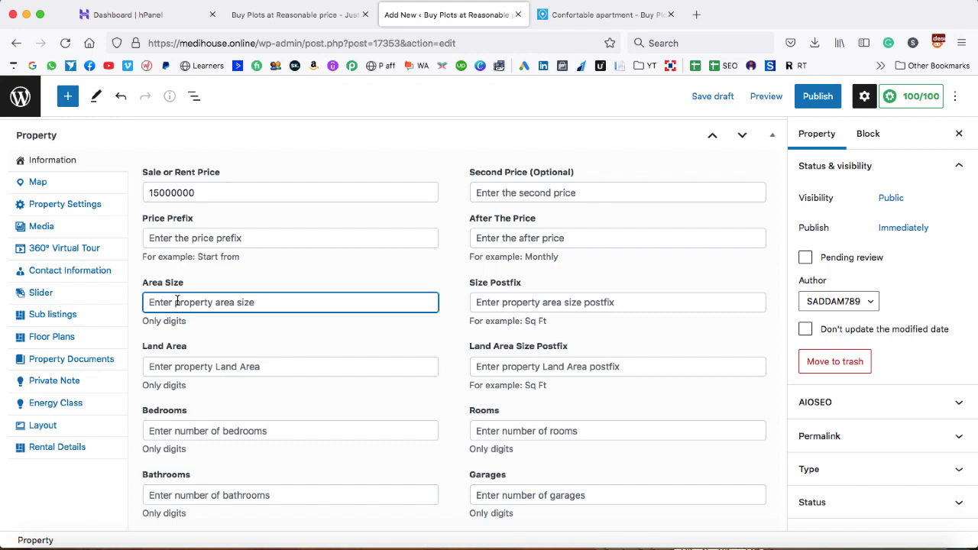
text(7000)
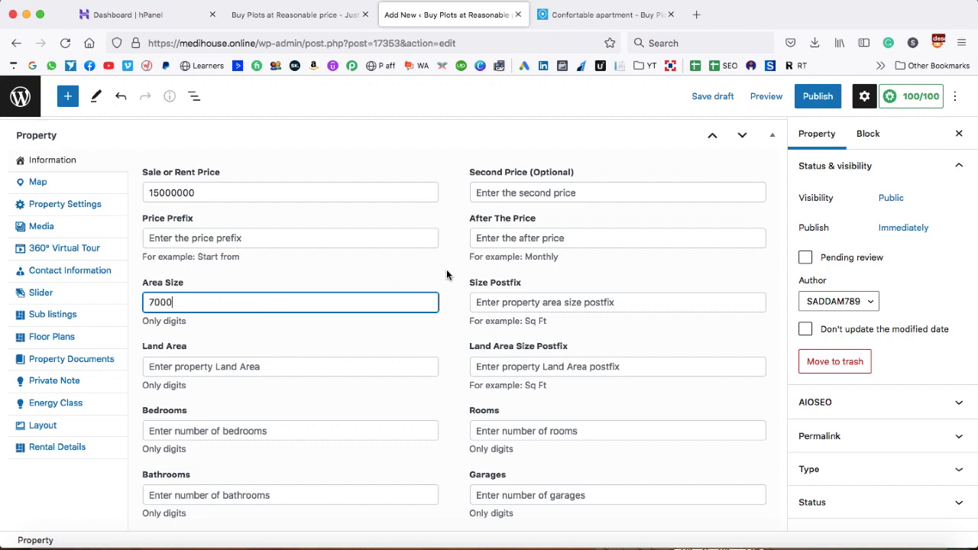
click(524, 301)
text(sq ft)
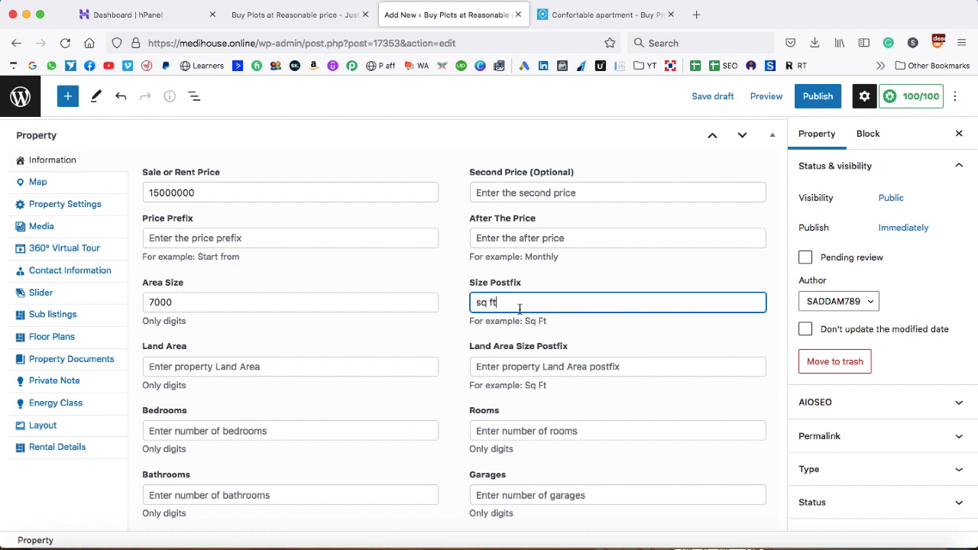
scroll(290, 351, down, 1)
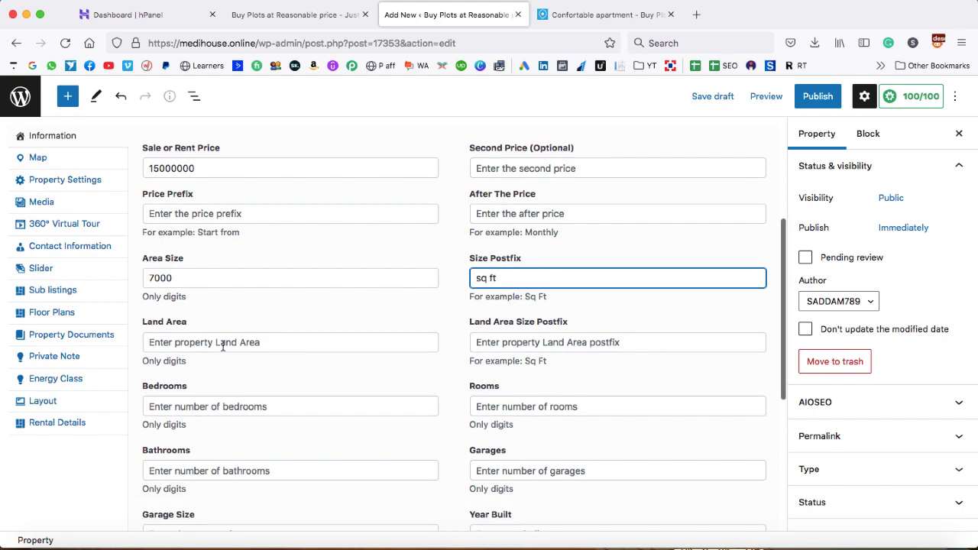
Enter land area 12000 with postfix 'sq ft' and 6 bedrooms
click(223, 343)
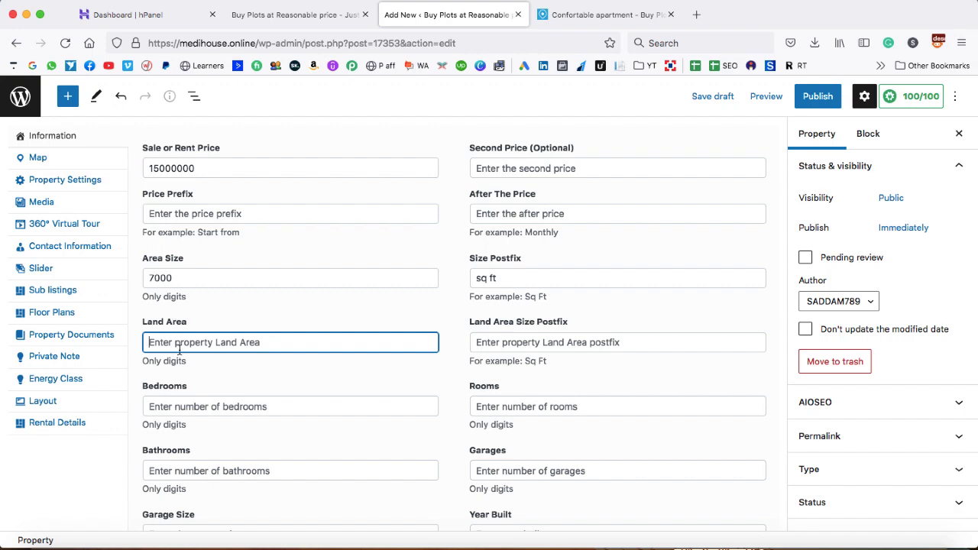
text(12000)
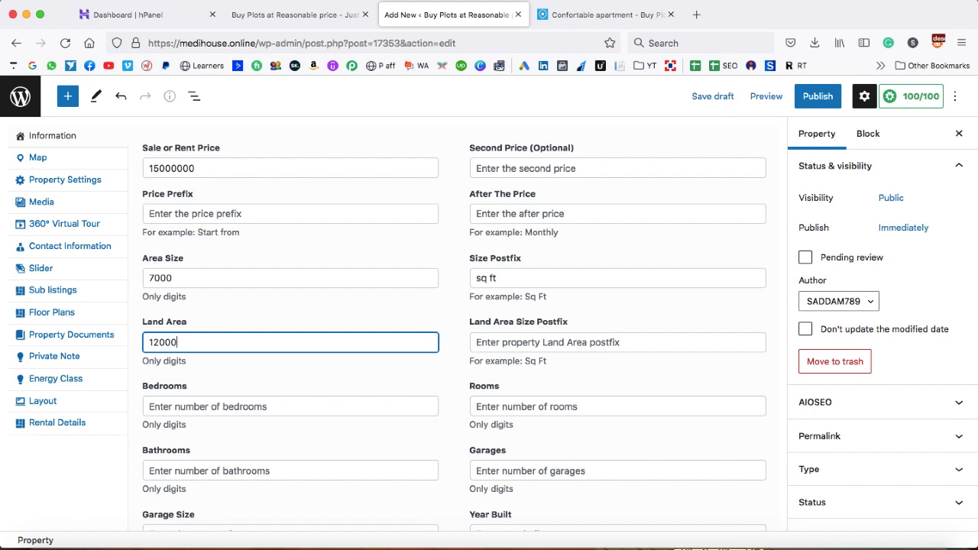
click(554, 339)
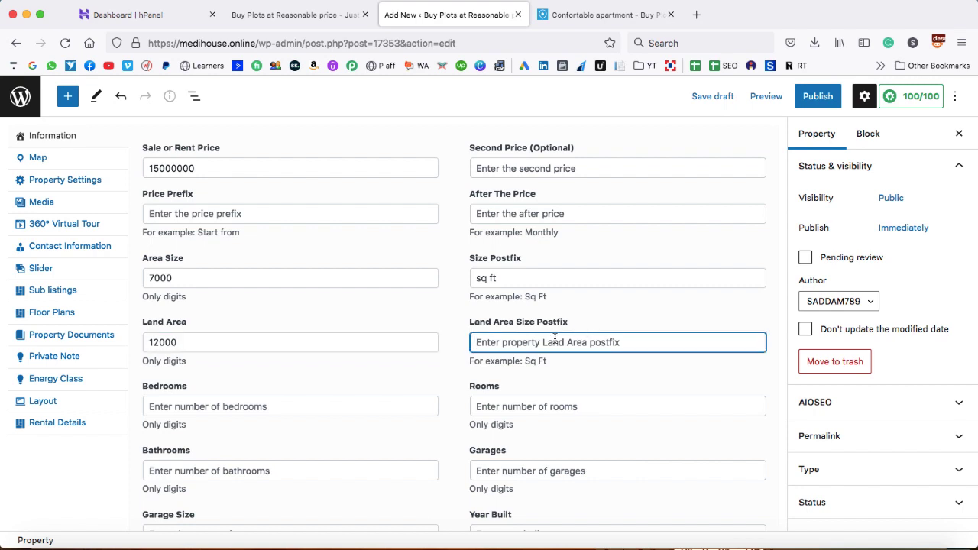
text(sq ft)
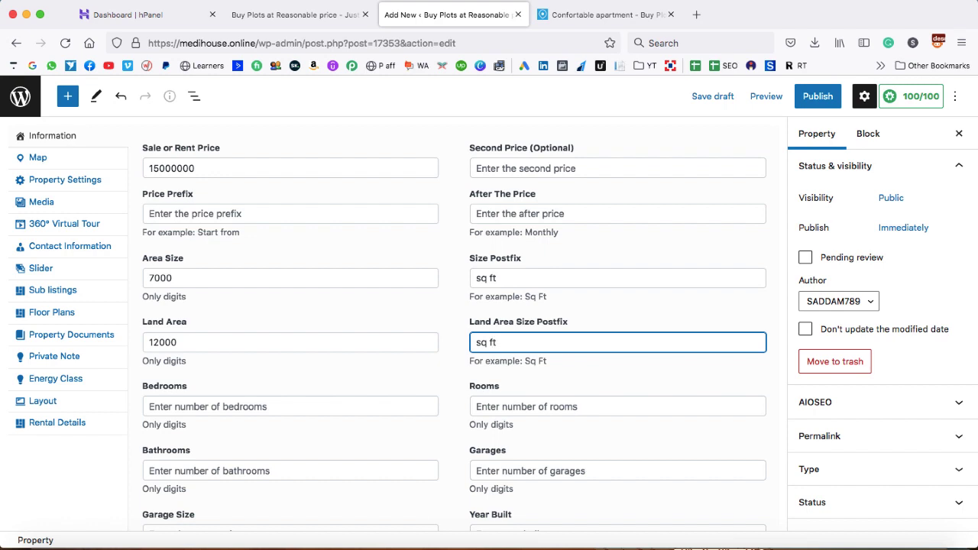
scroll(272, 334, down, 2)
click(272, 333)
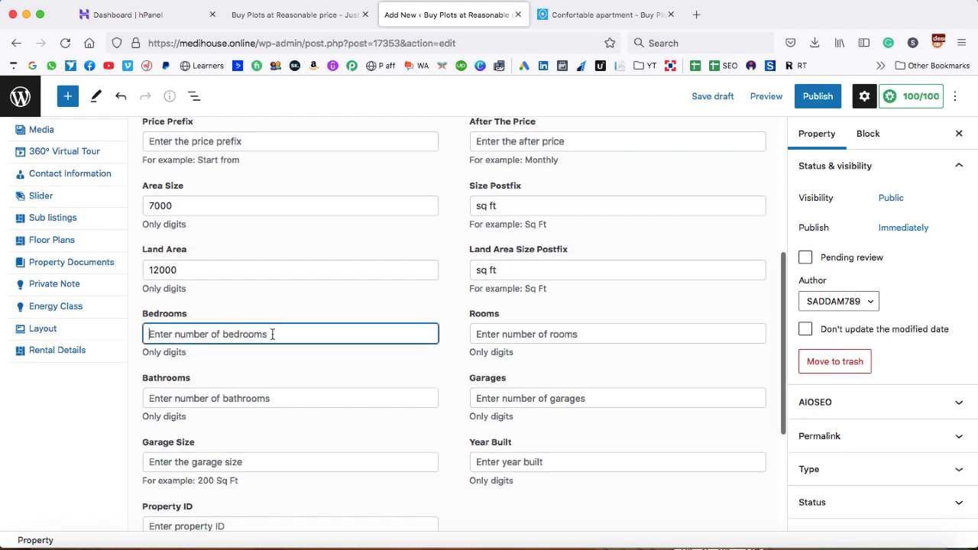
text(6)
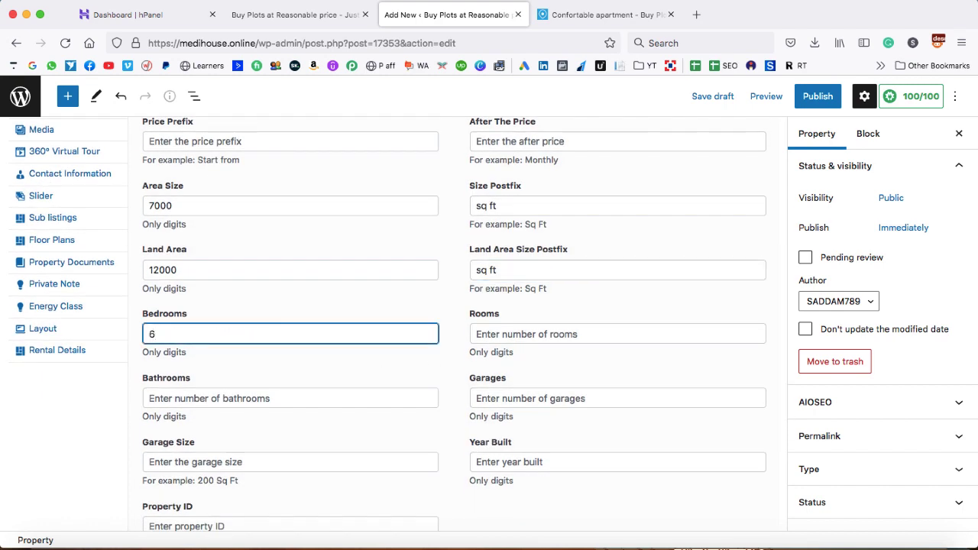
Enter 10 rooms, 3 bathrooms and 2 garages
click(520, 335)
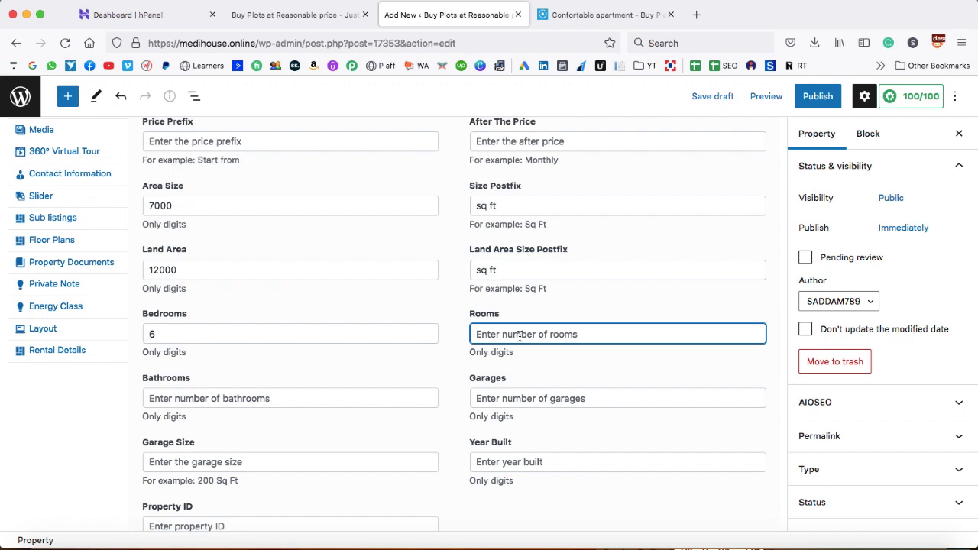
text(10)
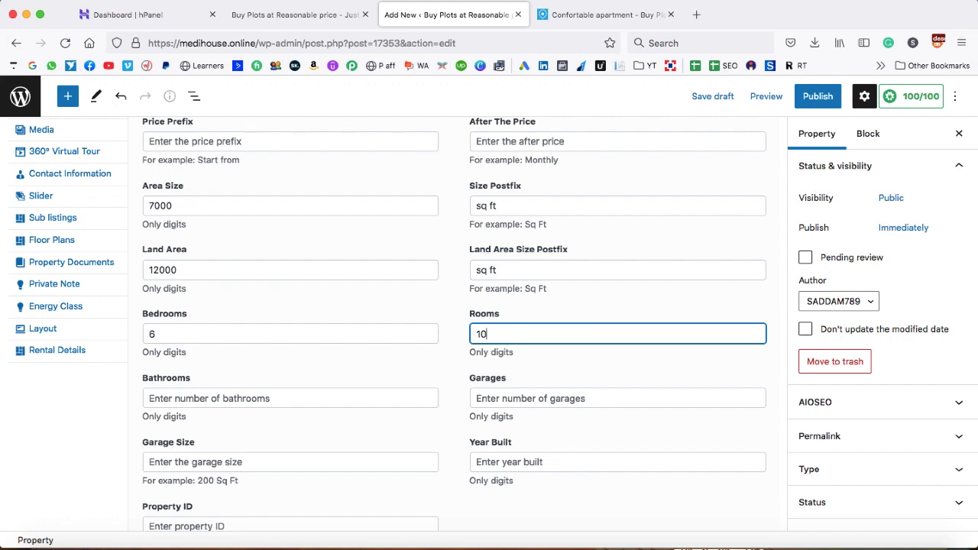
click(321, 395)
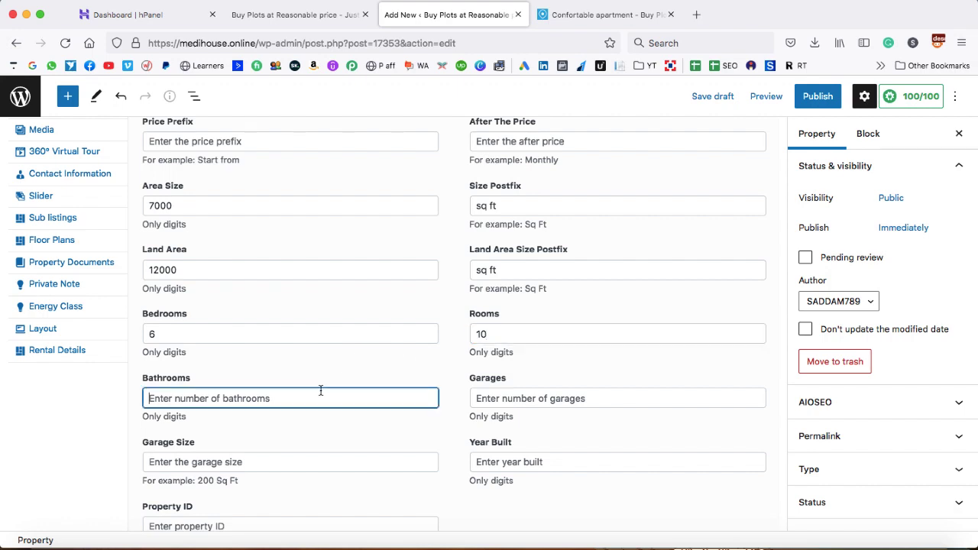
text(3)
click(501, 400)
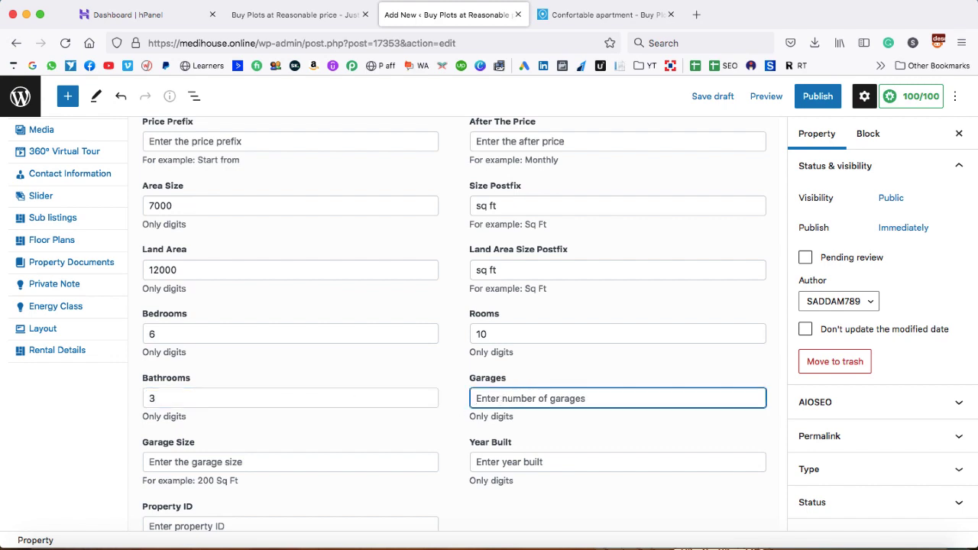
text(2)
click(448, 431)
scroll(448, 430, down, 2)
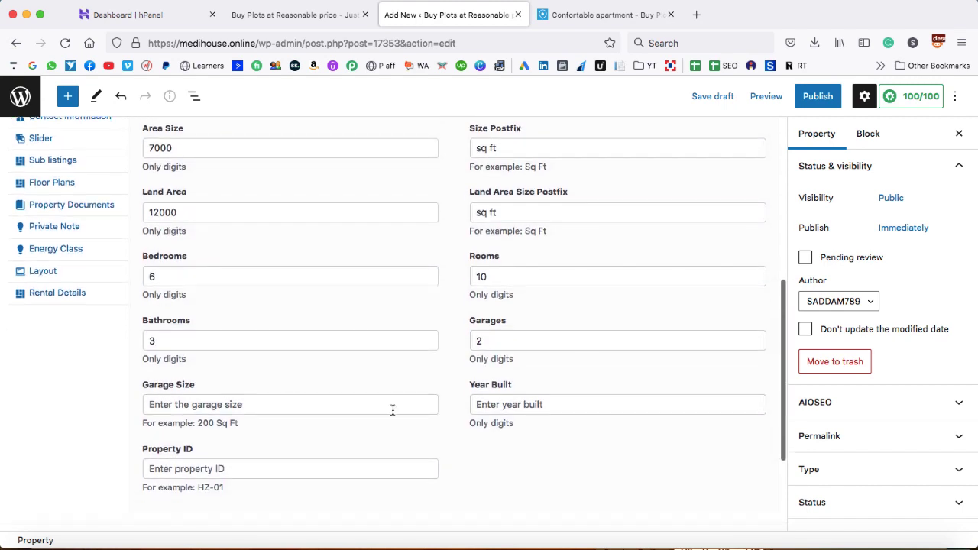
Enter garage size '500 sq ft', year built 2012 and property ID MH-0090
click(389, 408)
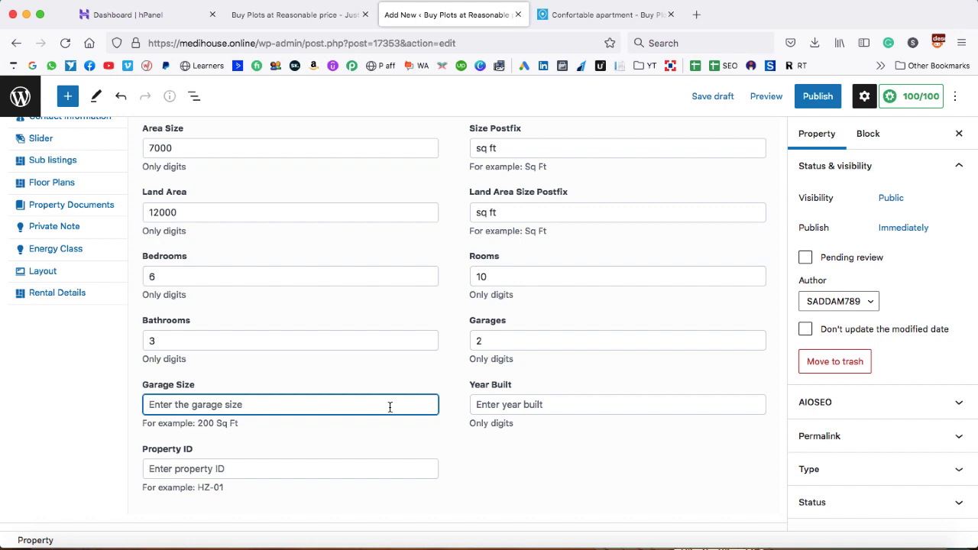
text(5)
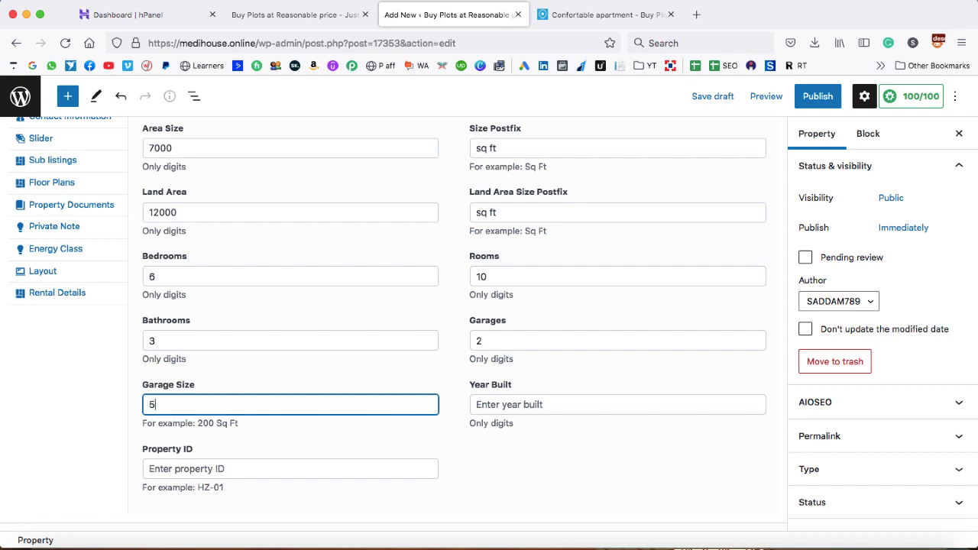
text(00 sq ft)
click(521, 402)
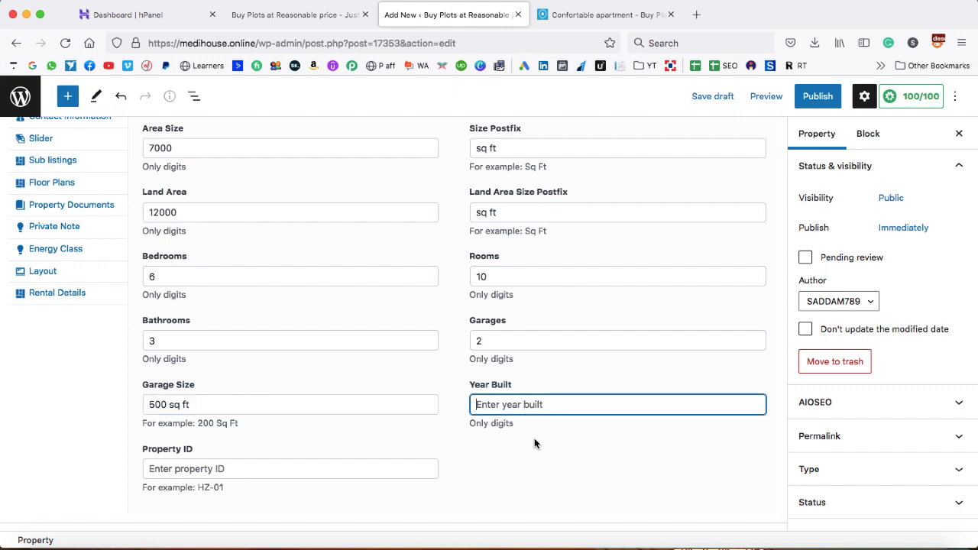
text(2012)
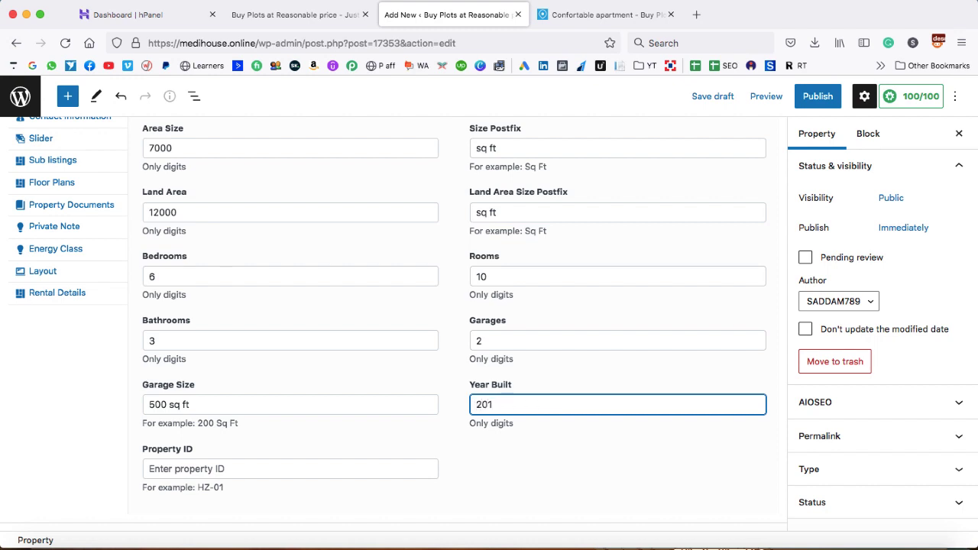
click(364, 474)
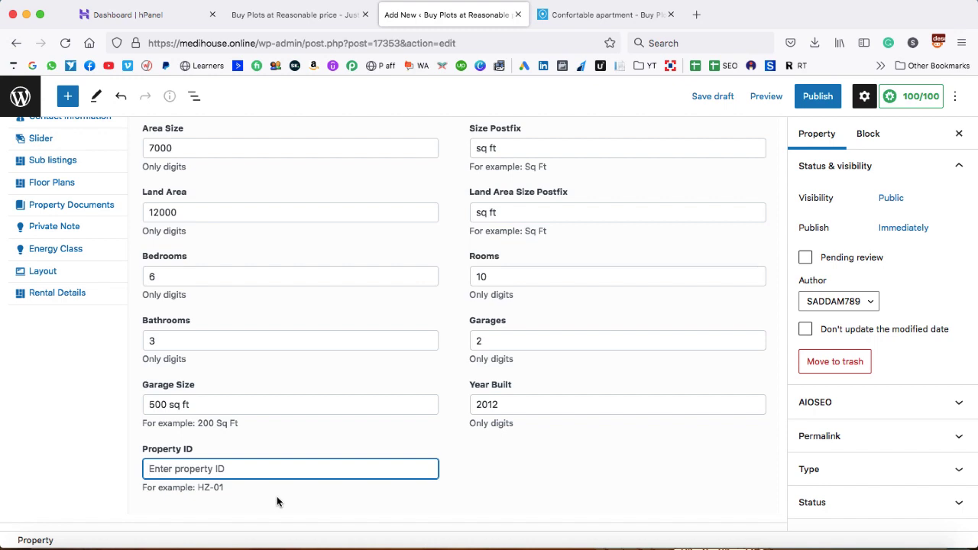
text(MH-0090)
click(456, 470)
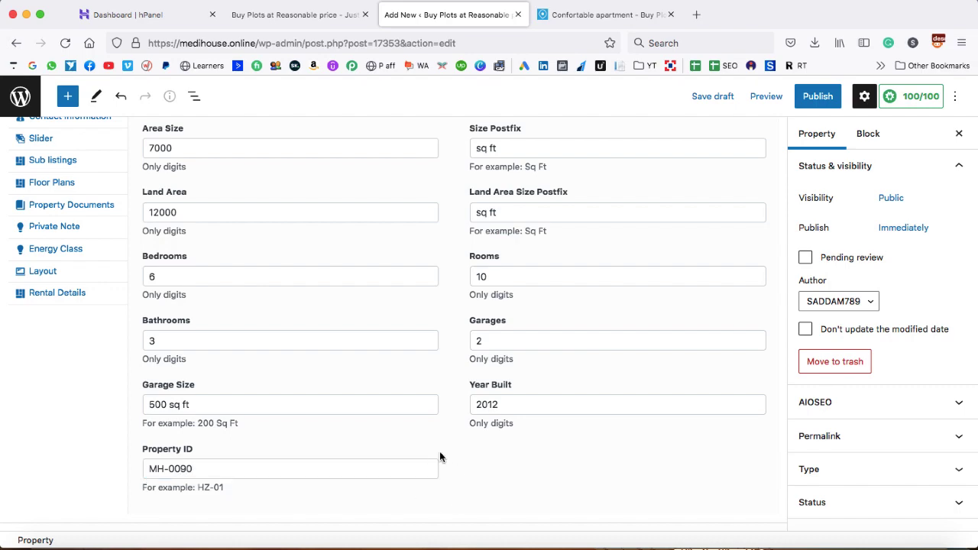
scroll(439, 456, up, 5)
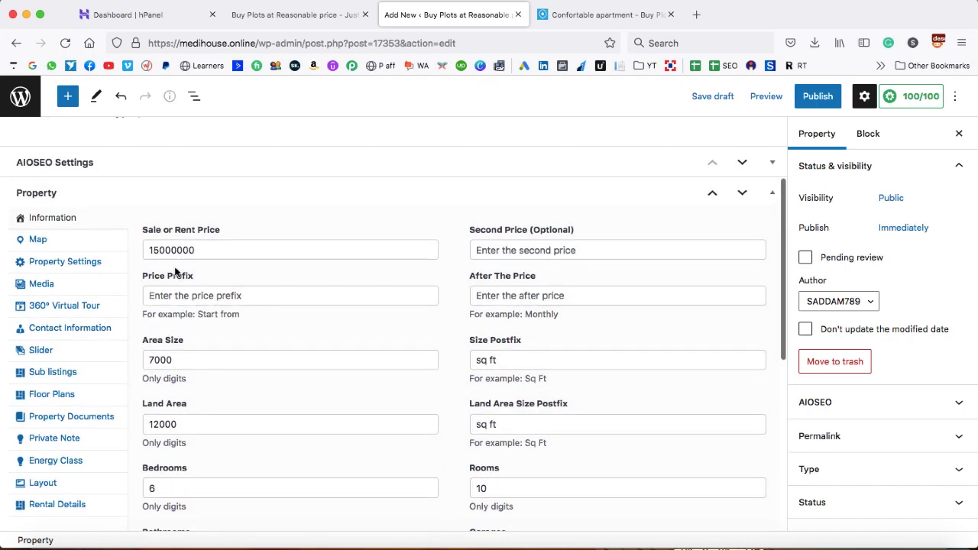
Set the Mannat Villa map display option to Hide in the Map settings
click(35, 241)
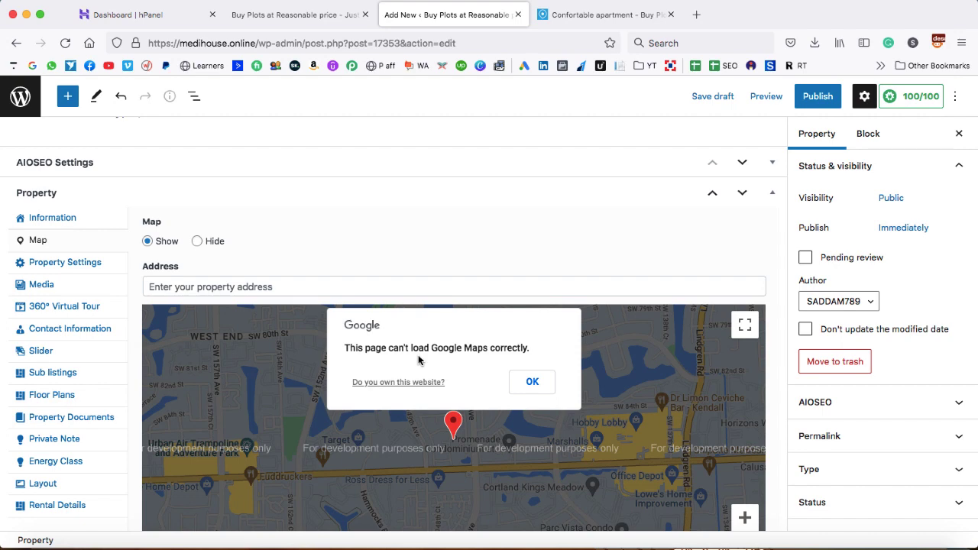
click(198, 242)
scroll(133, 301, down, 5)
scroll(133, 302, up, 7)
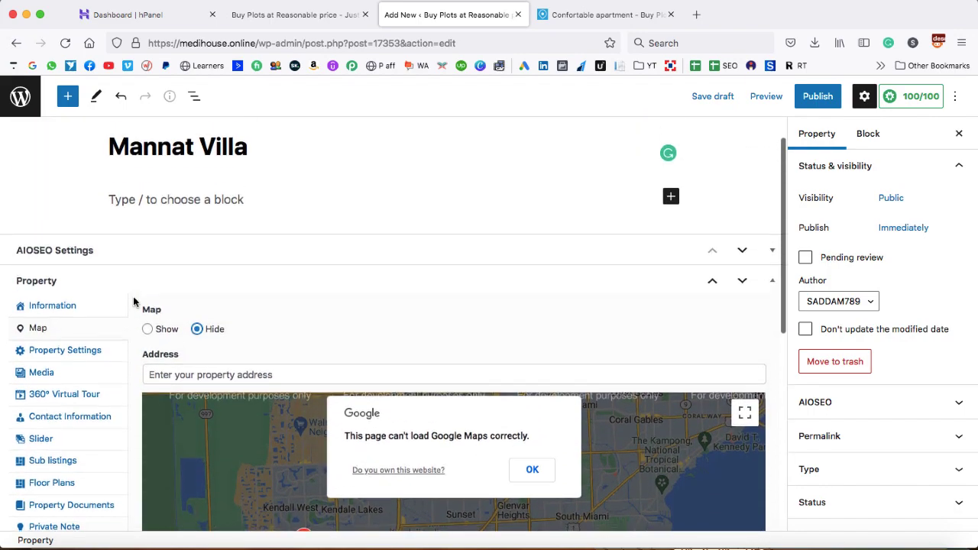
scroll(134, 302, down, 1)
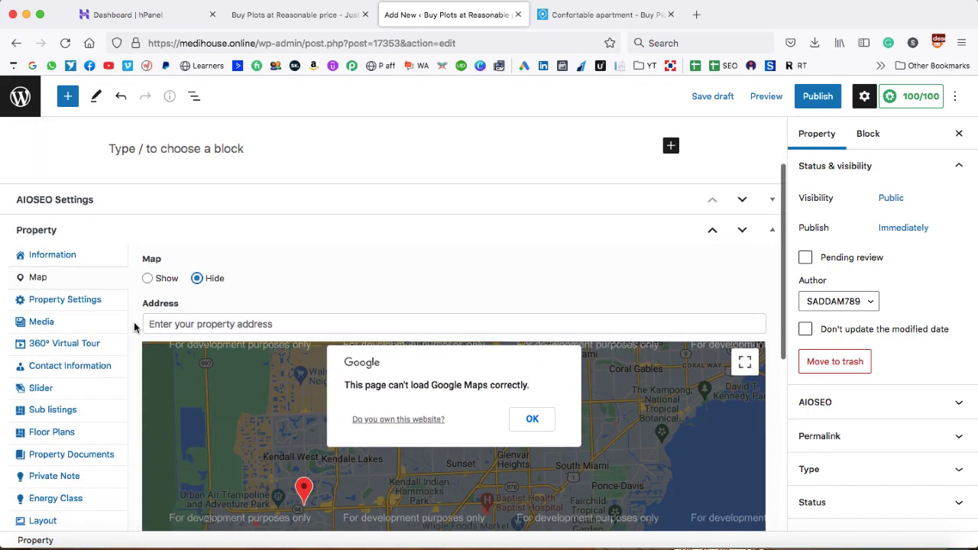
Paste the property's full address into the Street Address field under Property Settings
click(58, 300)
click(169, 277)
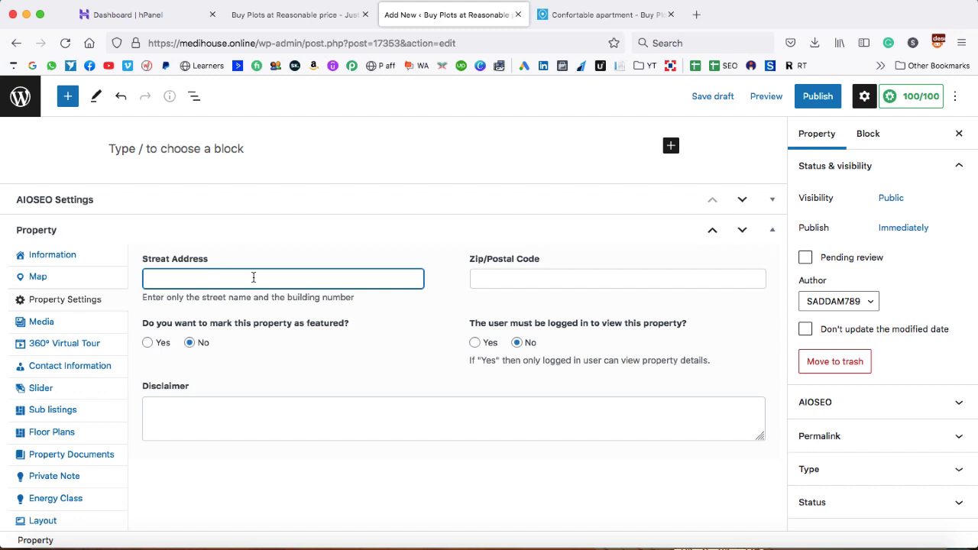
text(Metro Plaza Dr, Jersey City, DL 110092, INDIA)
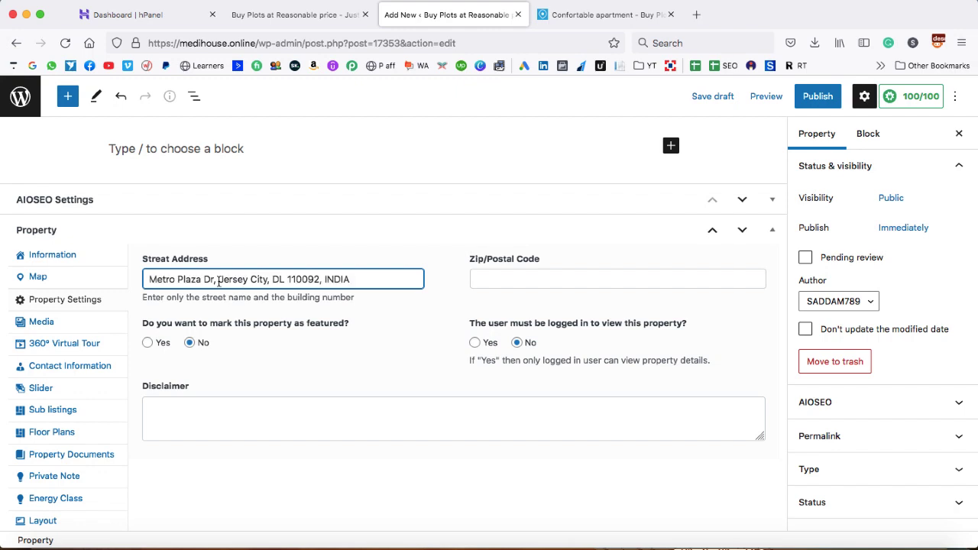
Move the postal code from the street address into Zip/Postal Code and delete the stray space
click(513, 280)
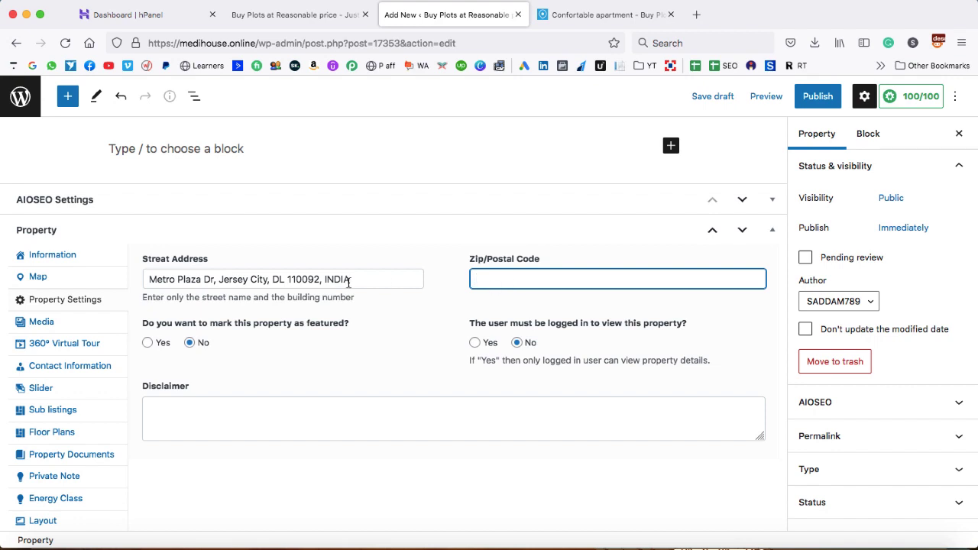
double_click(301, 280)
key(super+x)
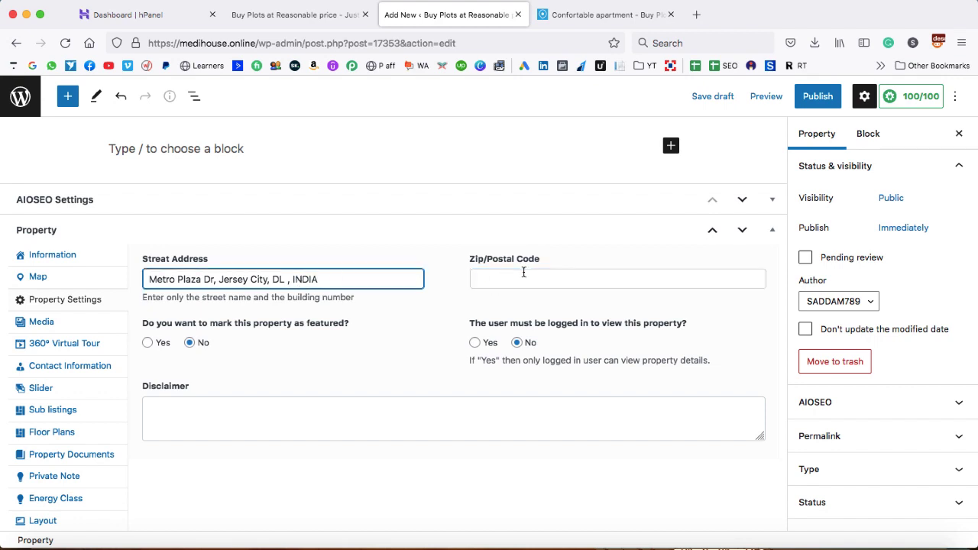
click(512, 279)
key(super+v)
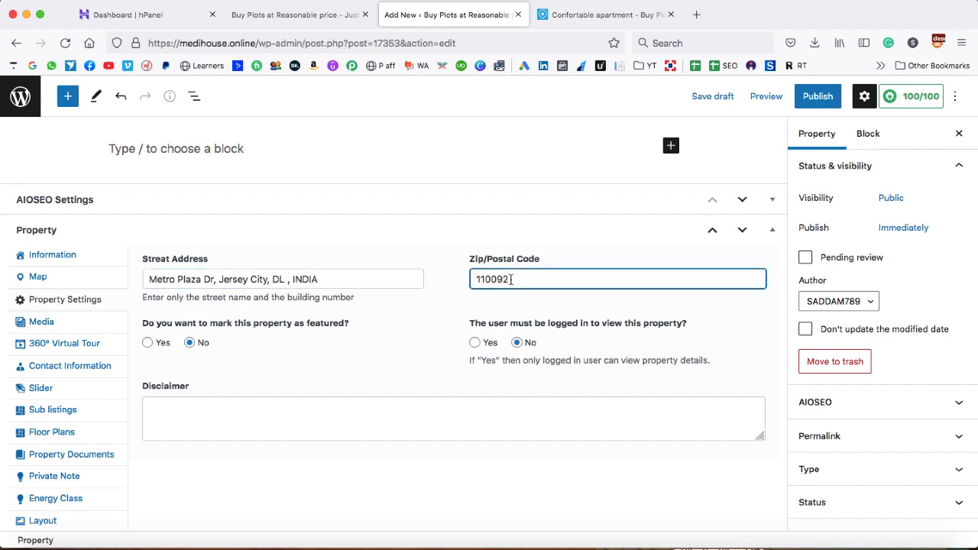
click(289, 279)
key(BackSpace)
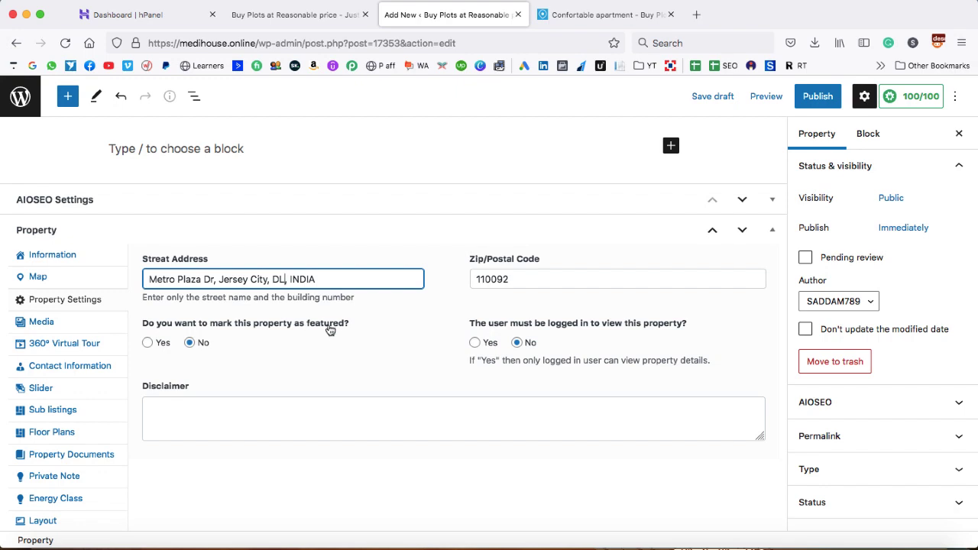
click(590, 9)
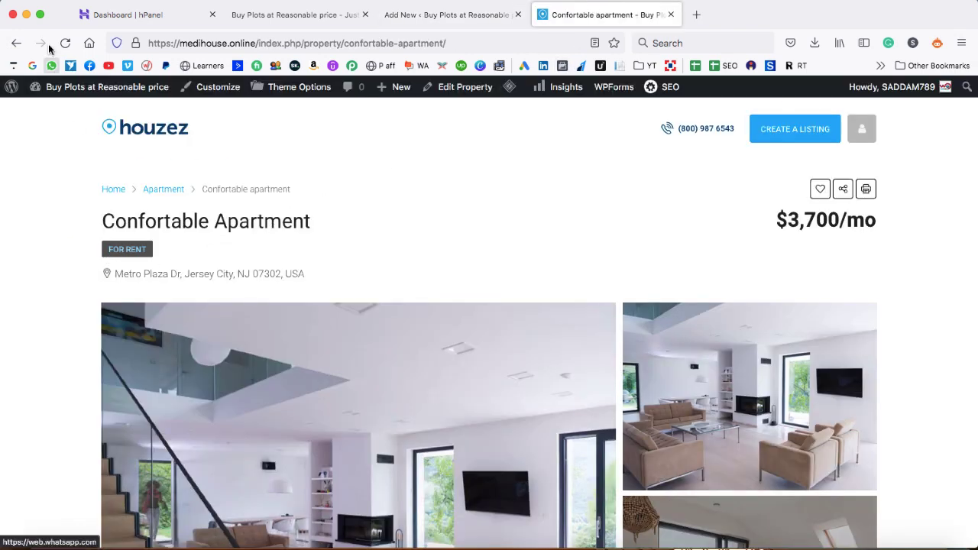
click(150, 127)
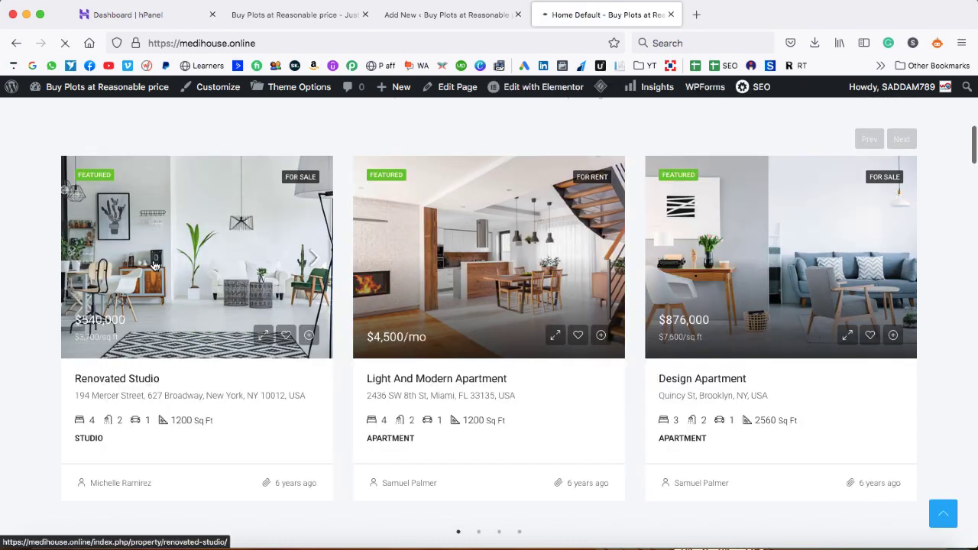
click(87, 175)
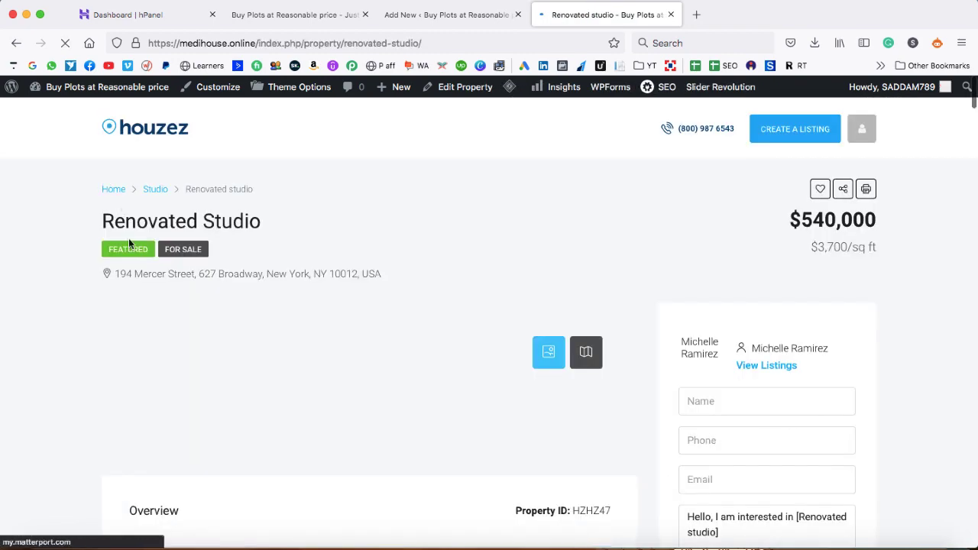
click(451, 15)
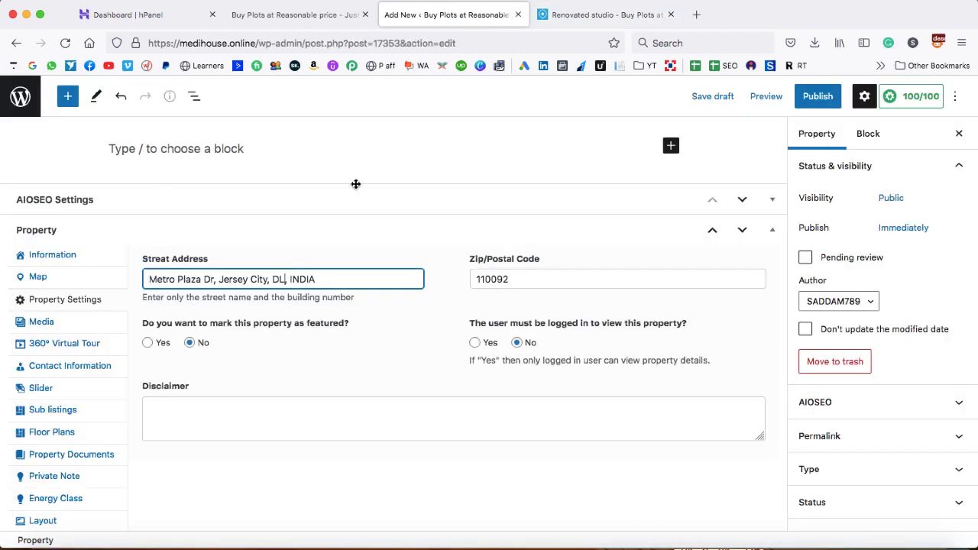
Mark the property featured (Yes) and add the disclaimer 'I am a broker and I take 1% of the deal.'
click(147, 343)
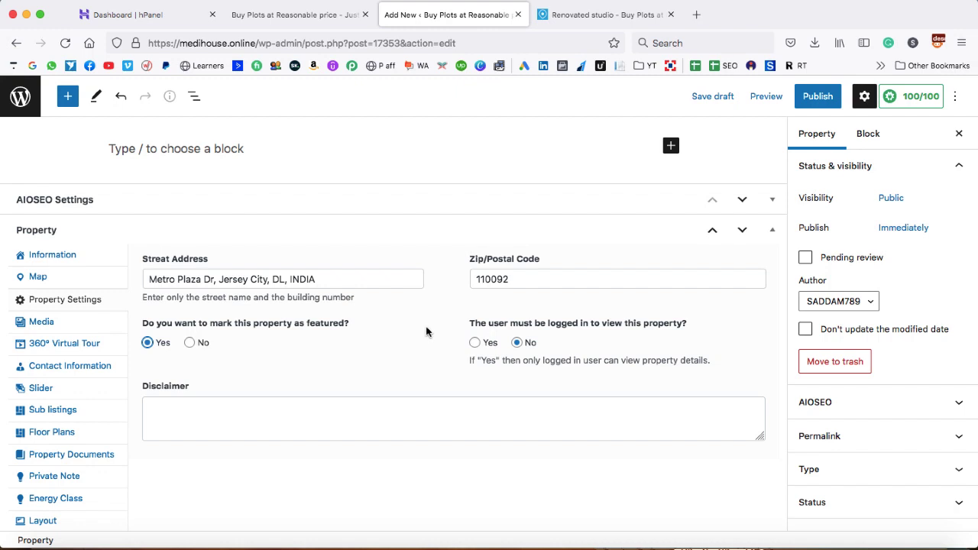
scroll(344, 382, down, 1)
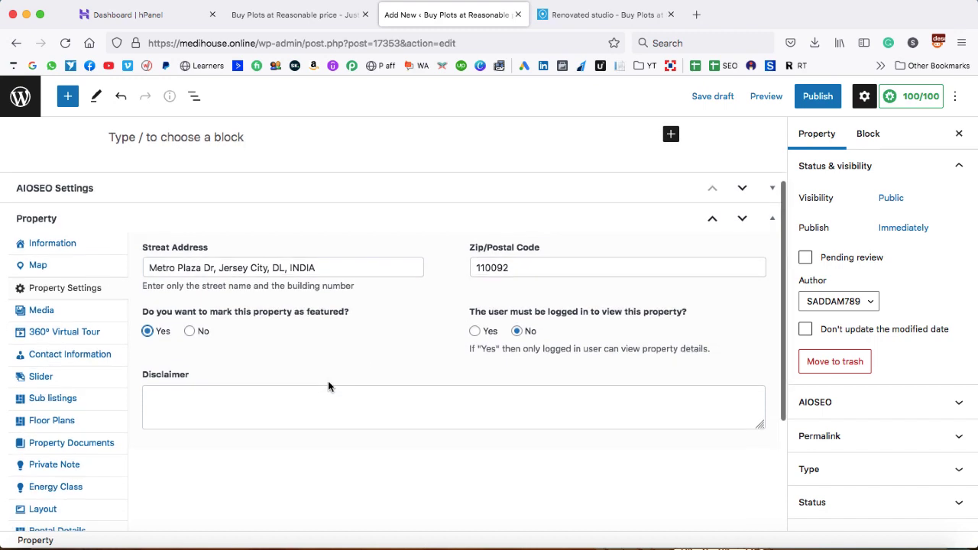
click(328, 387)
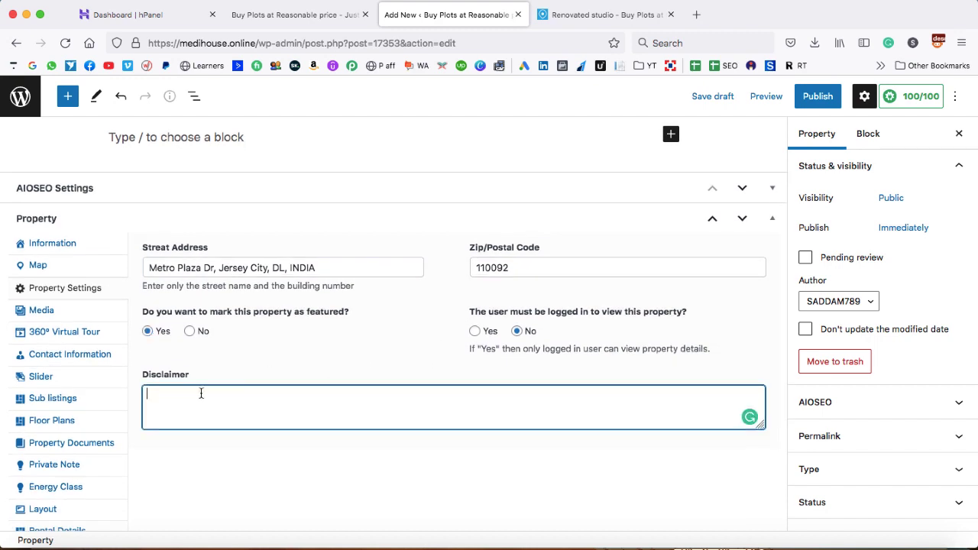
text(I am a blroker and I take 1% of the deal.)
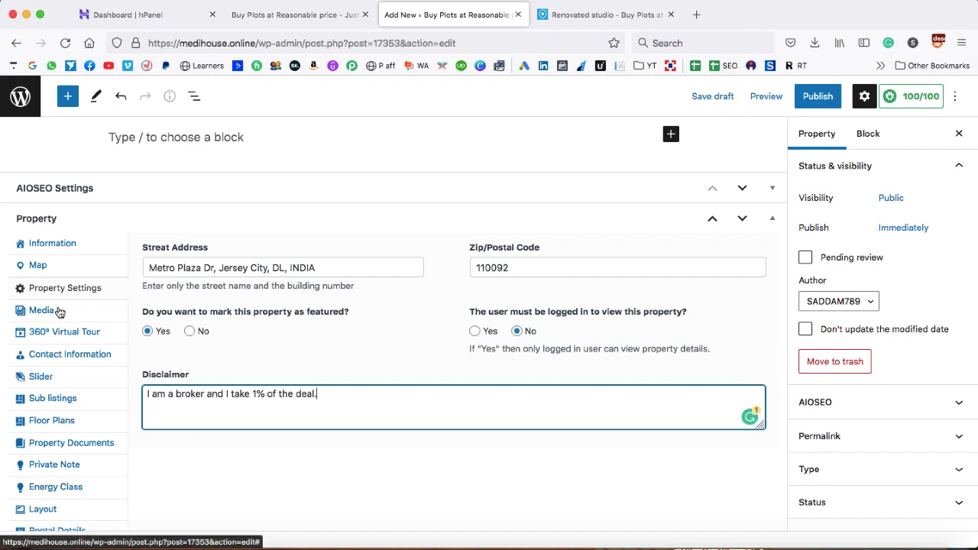
Open the Media section, noting the 1440x900 minimum, and bring up the Add Media upload panel
click(33, 314)
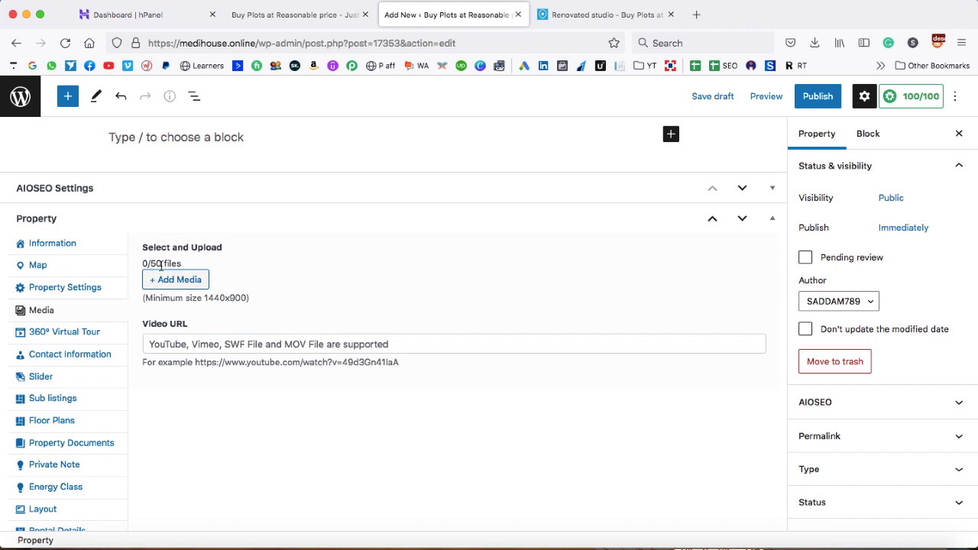
drag(205, 299, 246, 297)
click(246, 288)
click(180, 281)
click(57, 143)
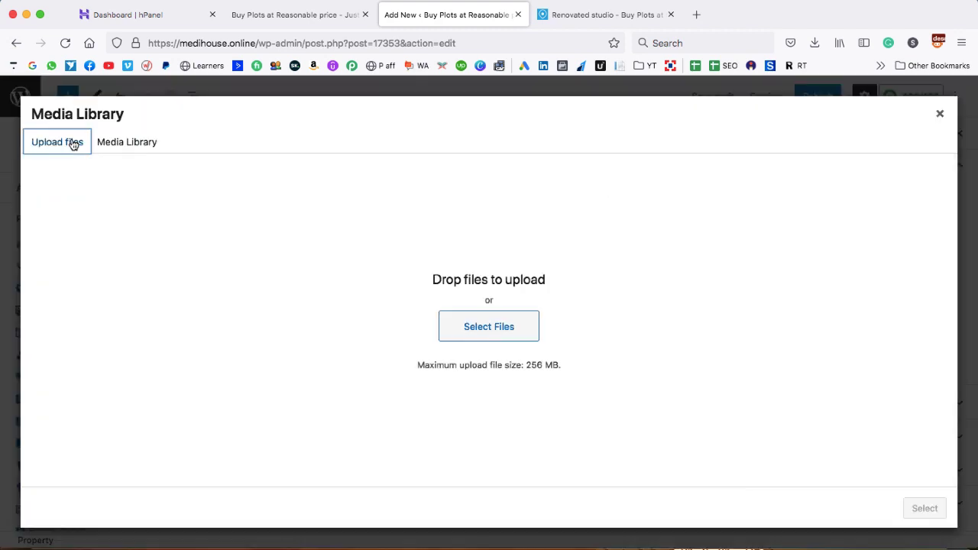
Upload all four house photos from the Villa folder into the media library
click(488, 330)
click(489, 30)
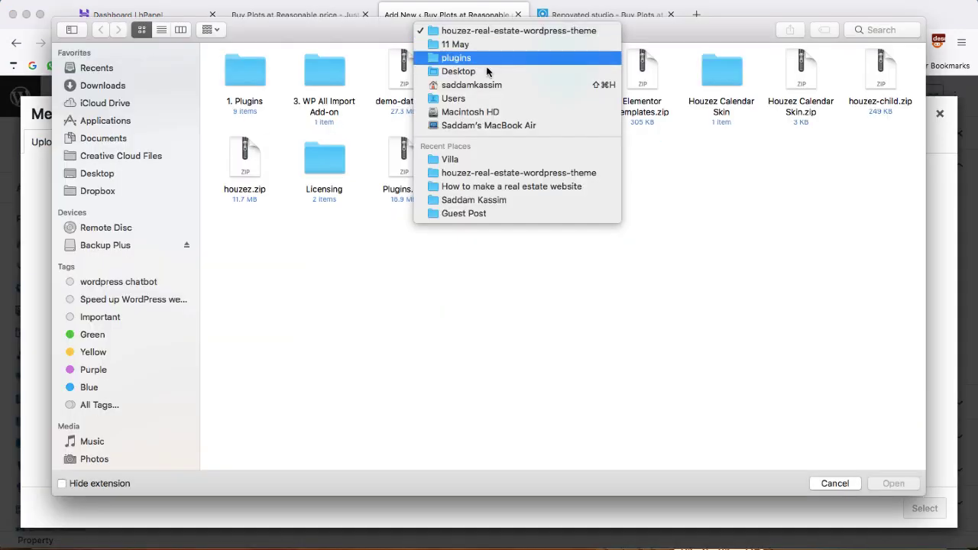
click(504, 157)
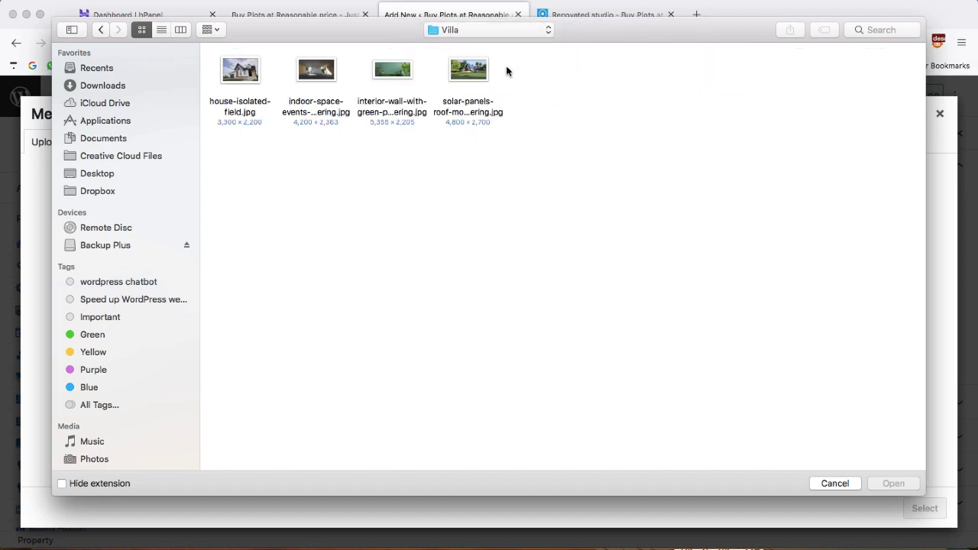
drag(508, 69, 243, 72)
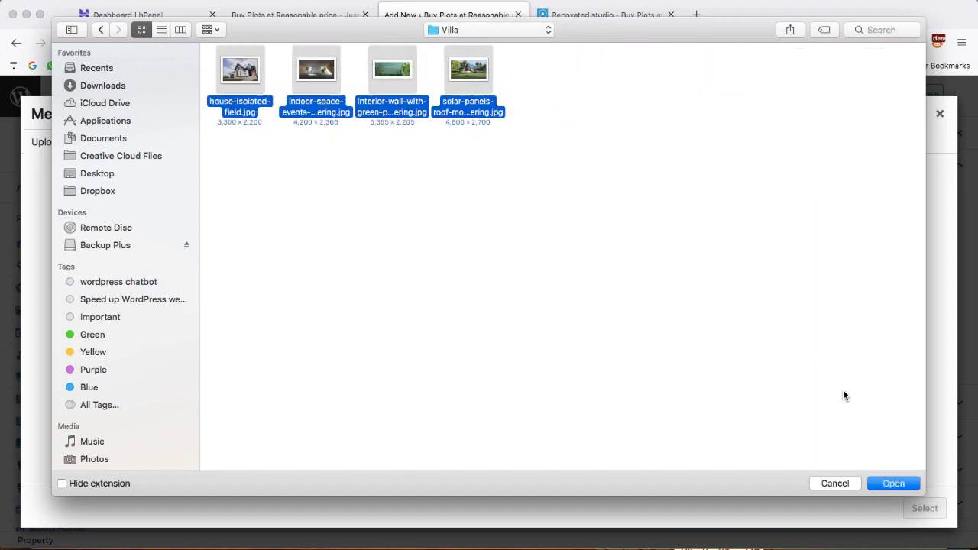
click(892, 484)
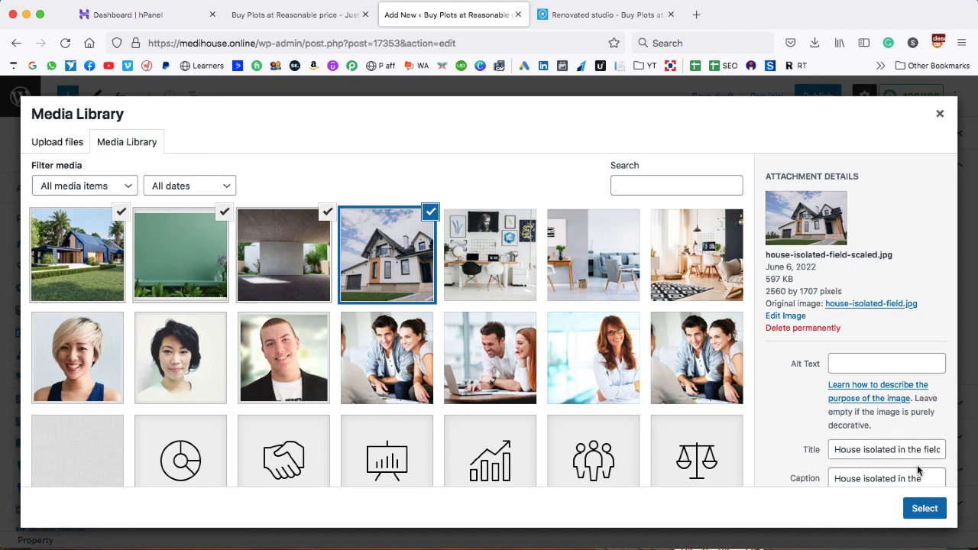
Add the four selected villa photos to the gallery, then open a blank browser tab
click(925, 509)
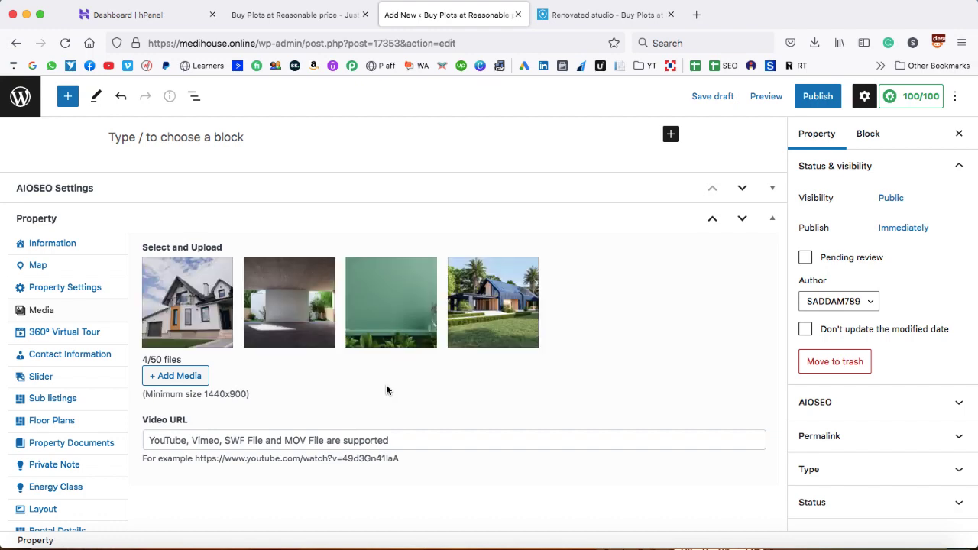
scroll(386, 390, down, 2)
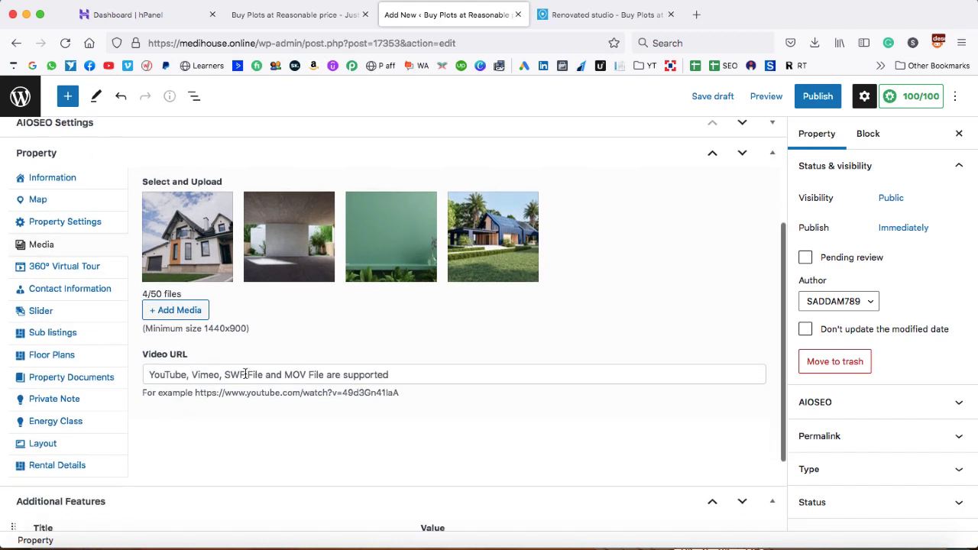
click(215, 374)
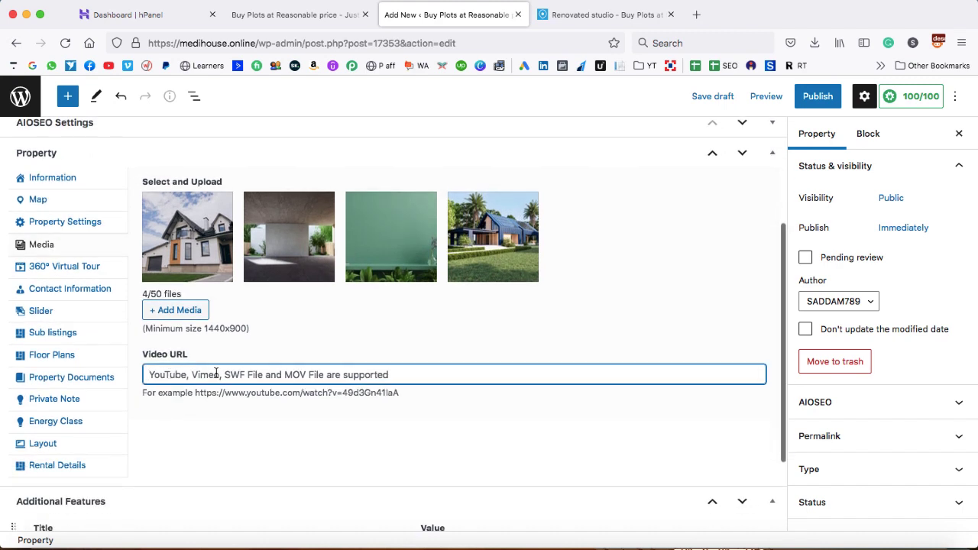
click(696, 14)
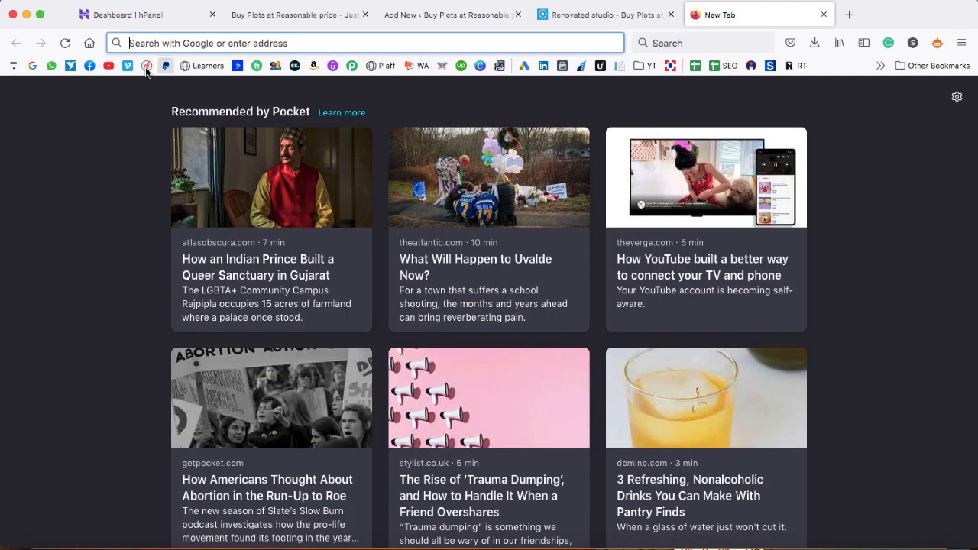
Search YouTube for 'villa' and open the Grand luxurious villa video by Dzigns architects
click(108, 66)
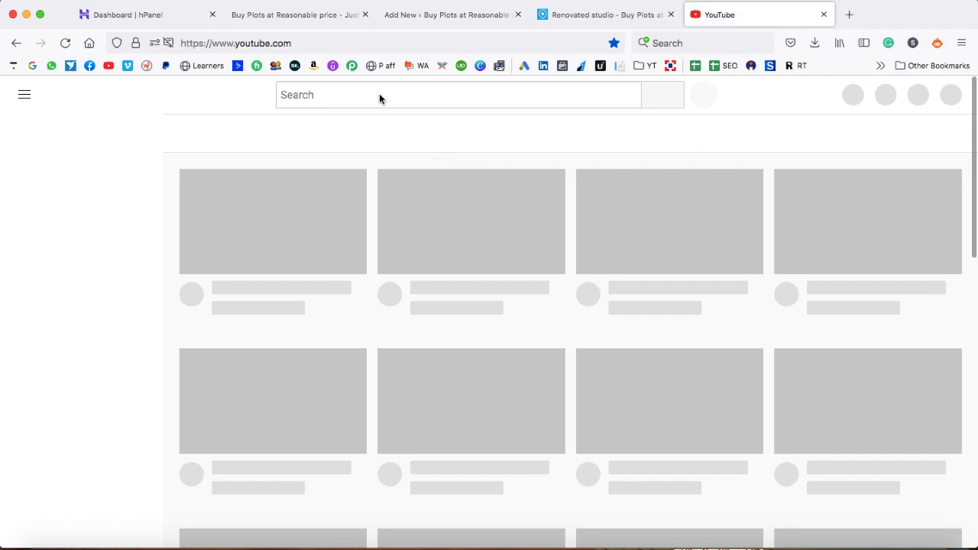
click(379, 94)
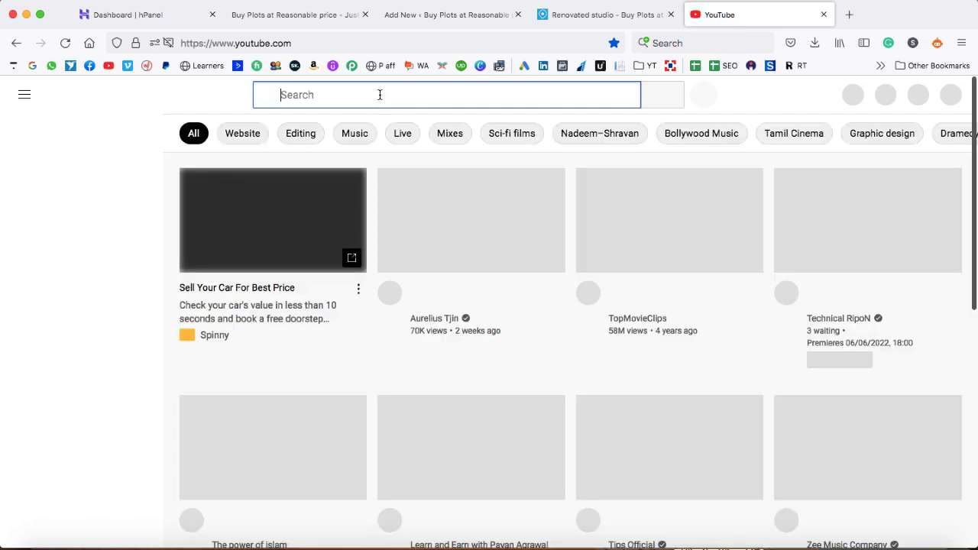
text(villa)
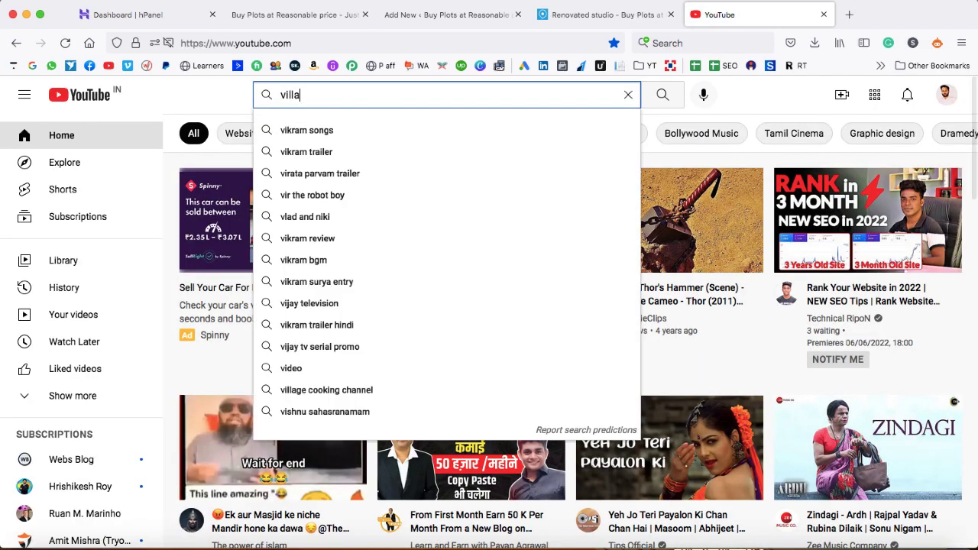
key(Return)
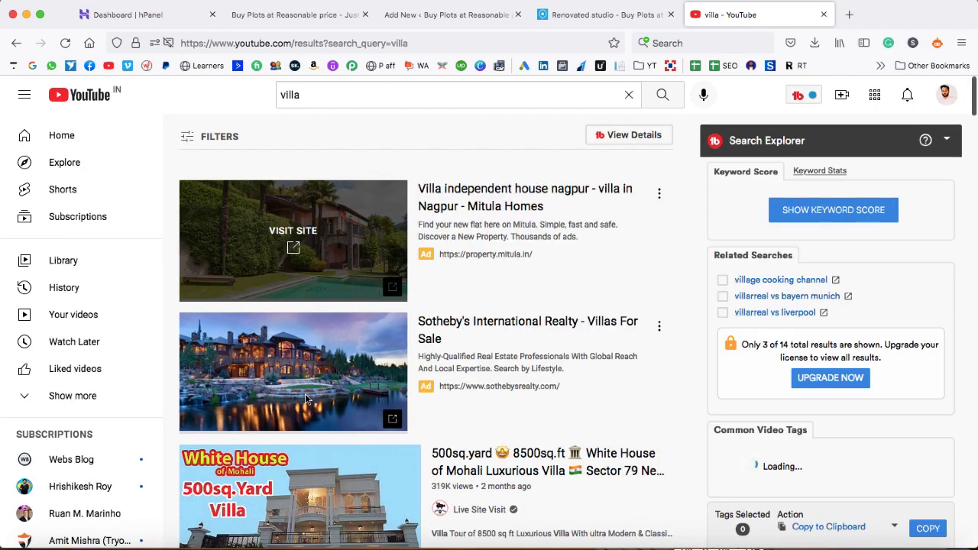
scroll(305, 398, down, 3)
mouse_move(306, 399)
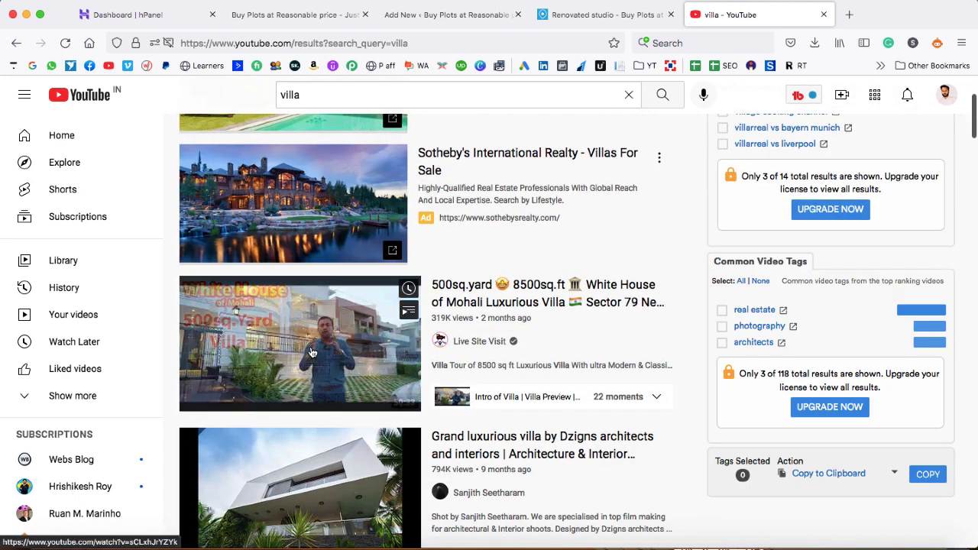
scroll(315, 451, down, 1)
click(314, 443)
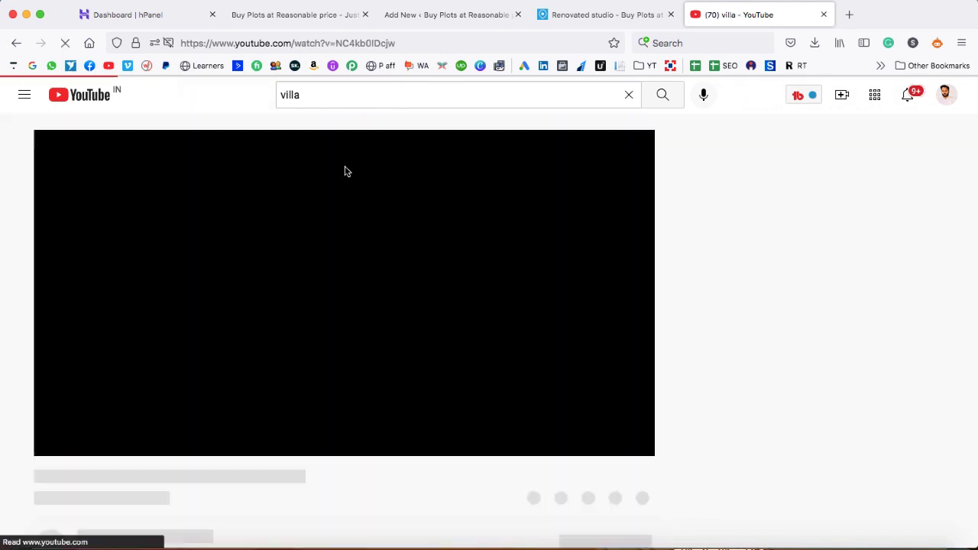
Copy the video's web address from the address bar and close the YouTube tab
click(348, 43)
key(super+c)
right_click(348, 46)
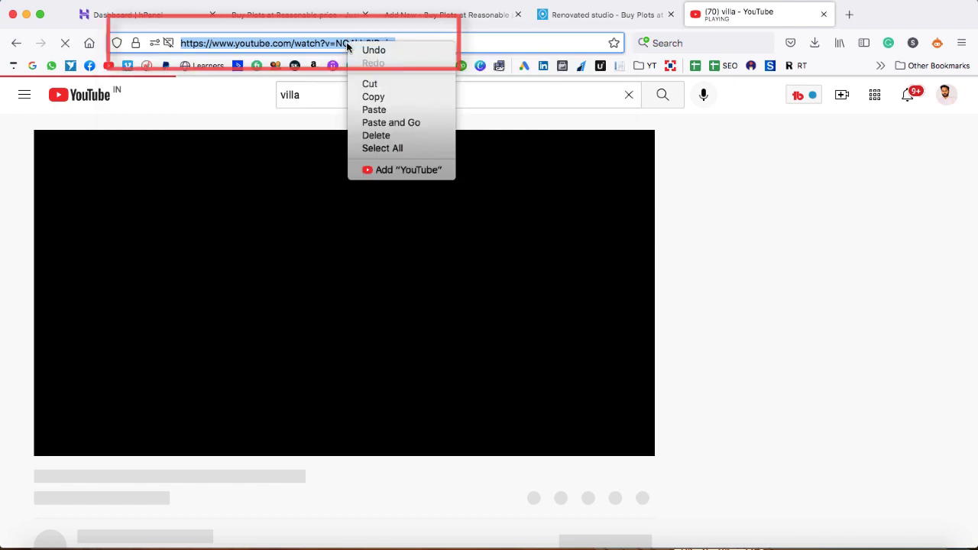
click(372, 96)
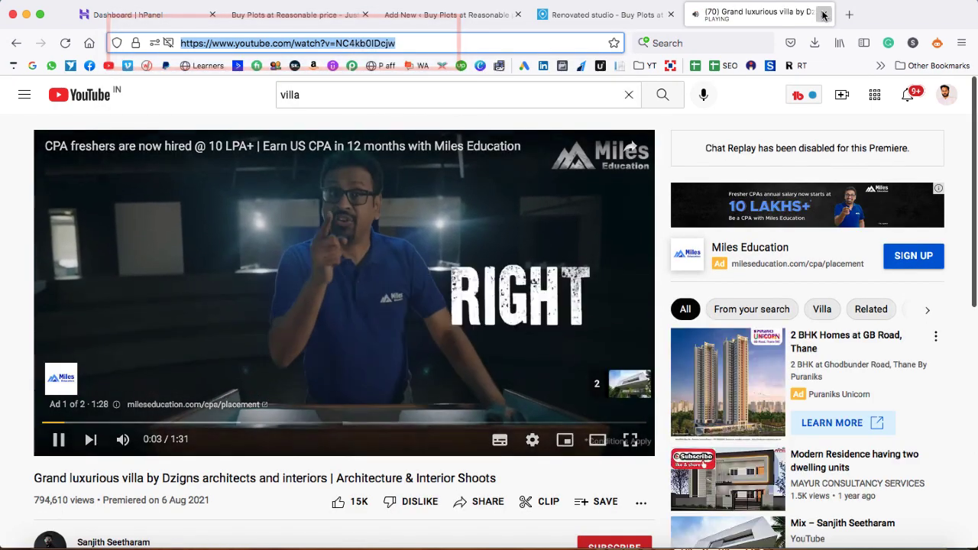
click(824, 14)
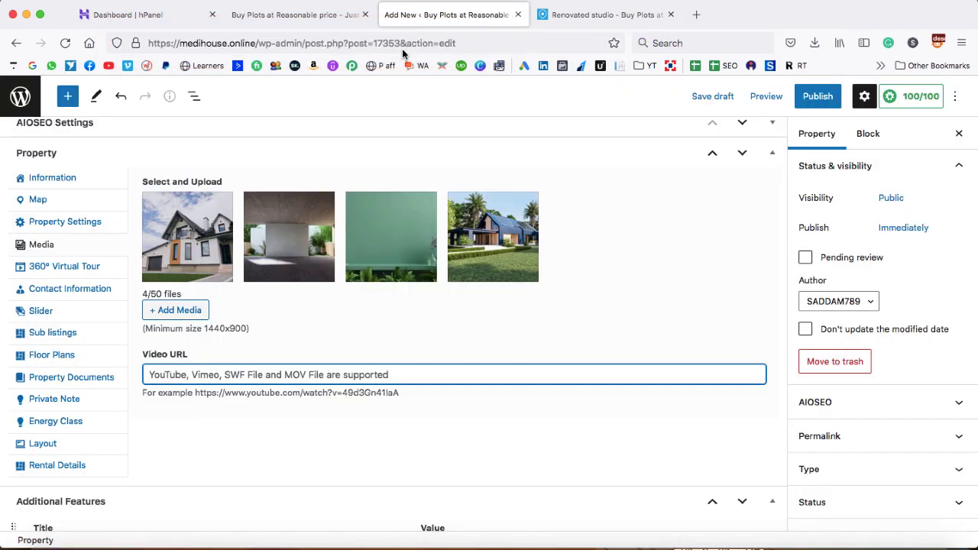
Paste the Grand luxurious villa YouTube link into Video URL and publish Mannat Villa
right_click(308, 374)
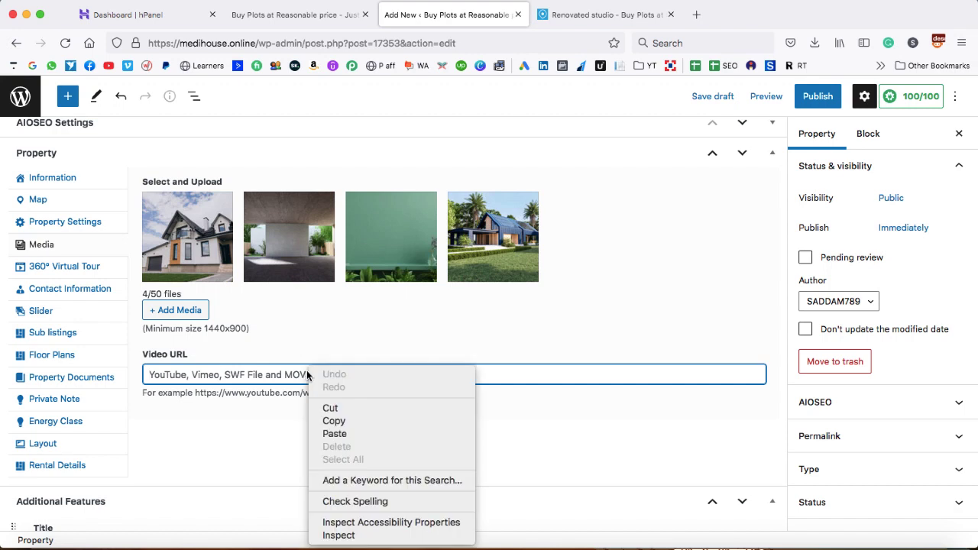
click(335, 433)
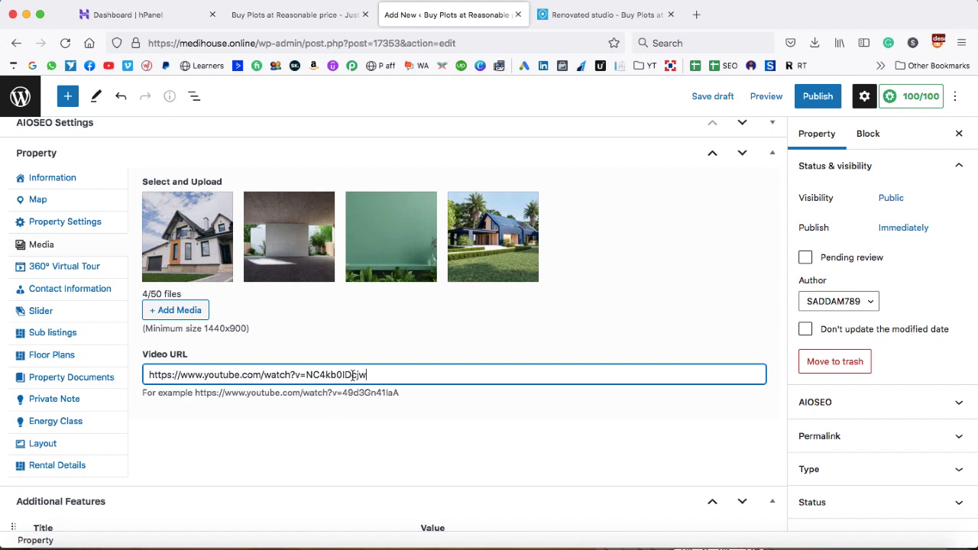
click(815, 101)
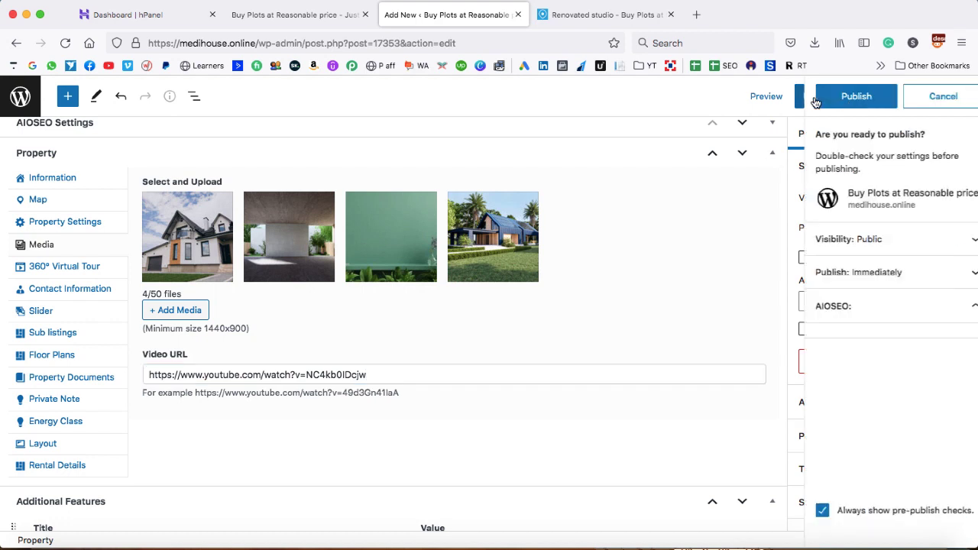
click(815, 102)
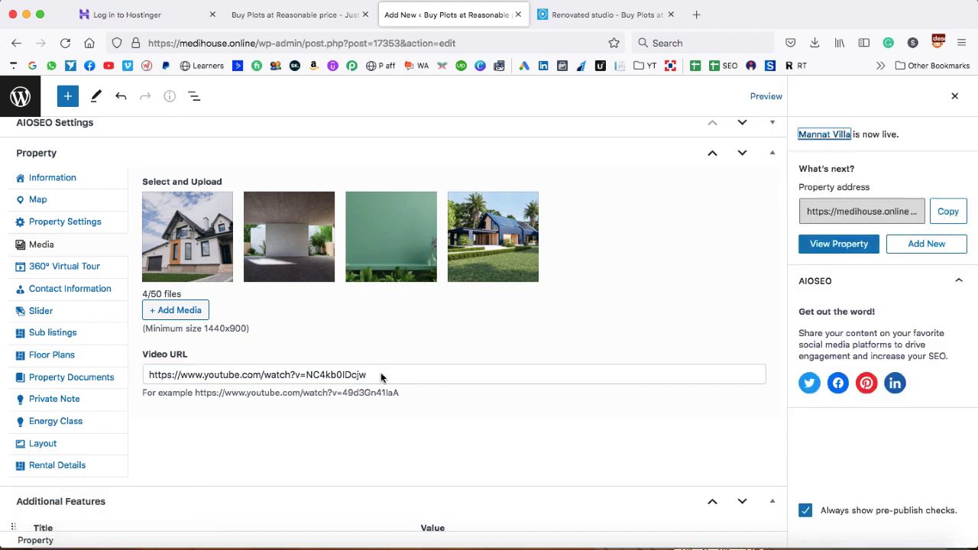
Check the 360° Virtual Tour and Contact Information sections, then return to the live Renovated Studio listing
click(36, 273)
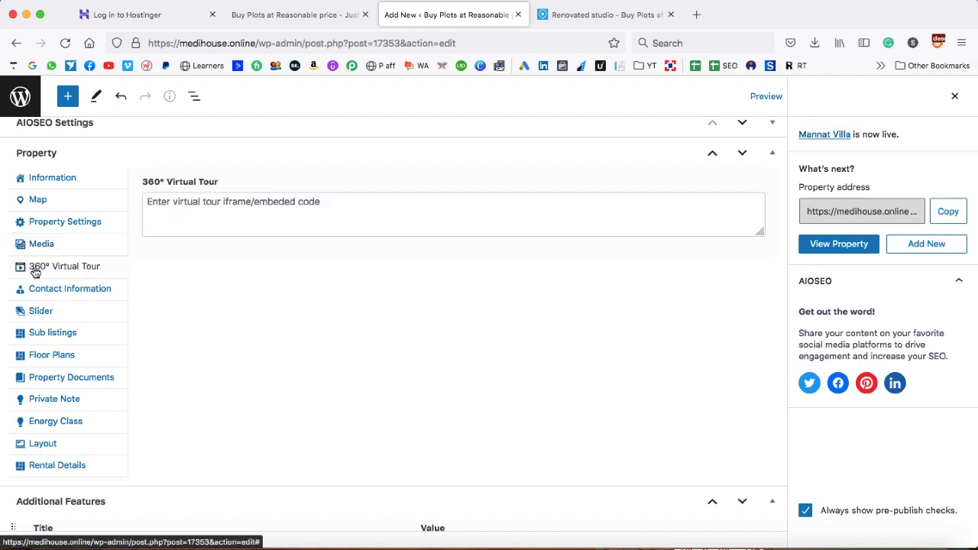
scroll(231, 280, up, 1)
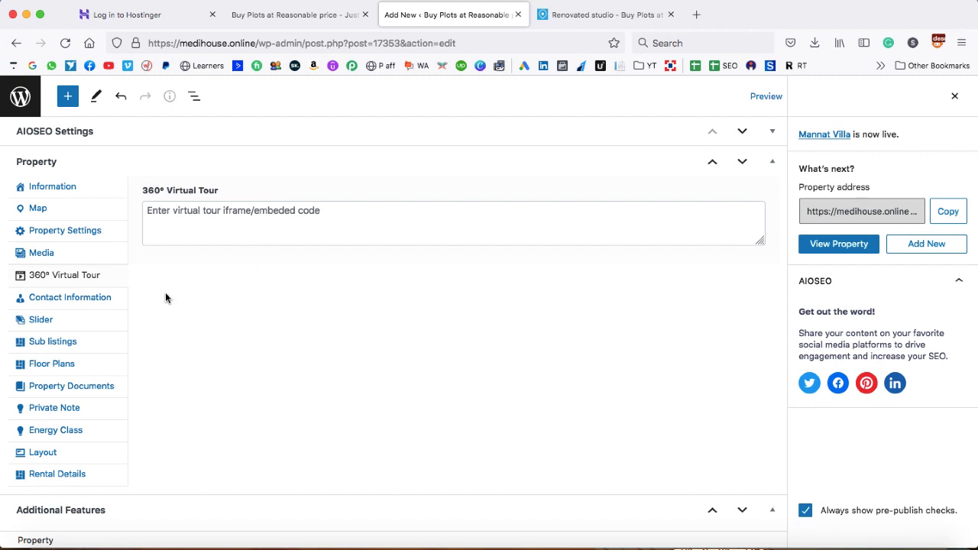
click(59, 303)
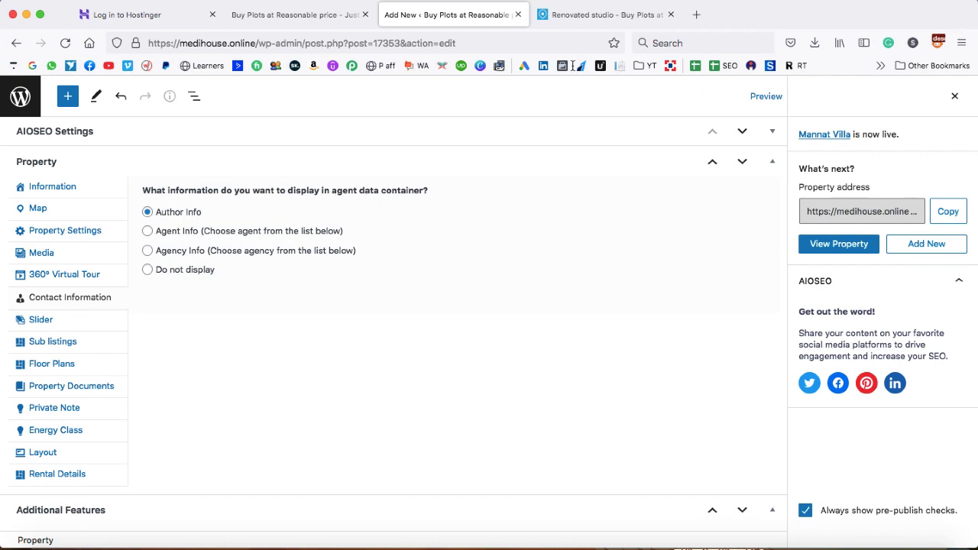
click(600, 16)
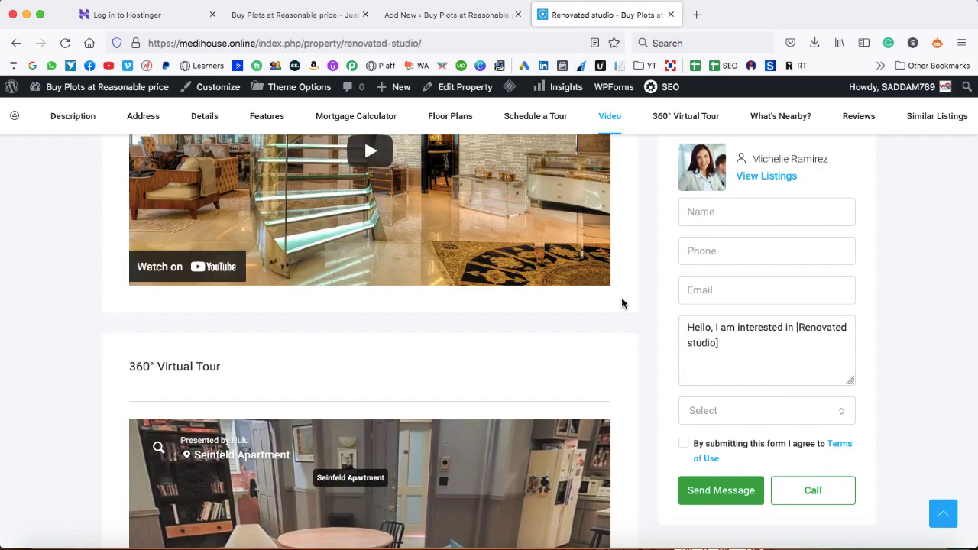
scroll(621, 302, down, 10)
scroll(621, 304, up, 2)
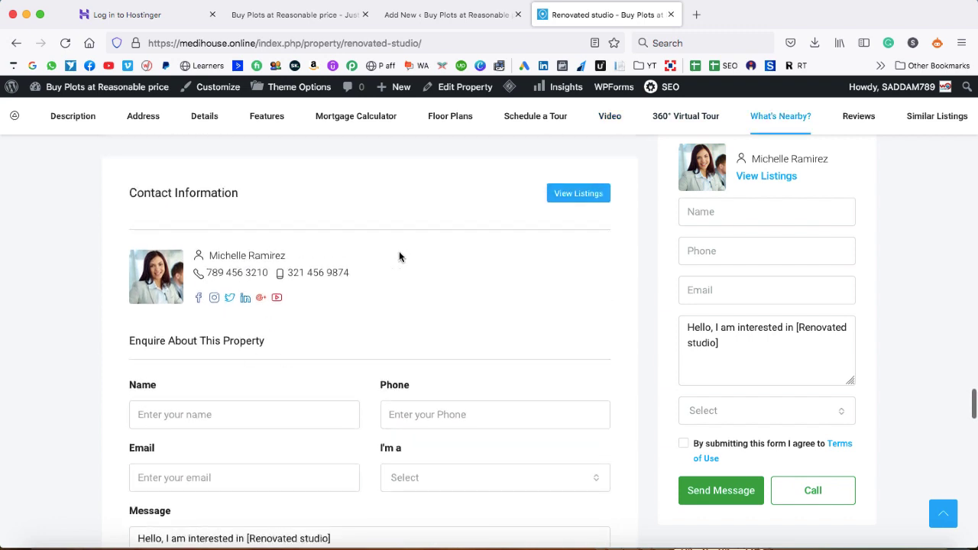
scroll(437, 257, up, 4)
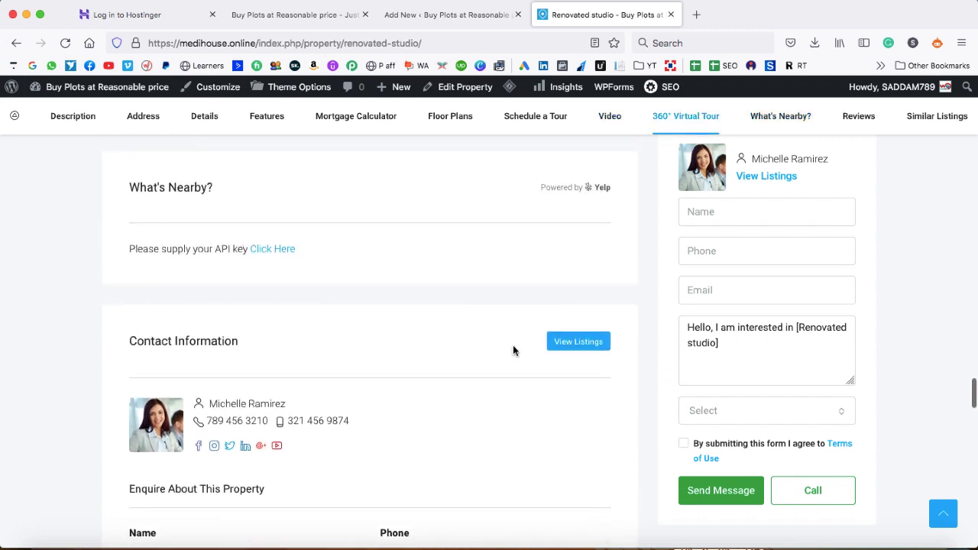
scroll(399, 413, down, 2)
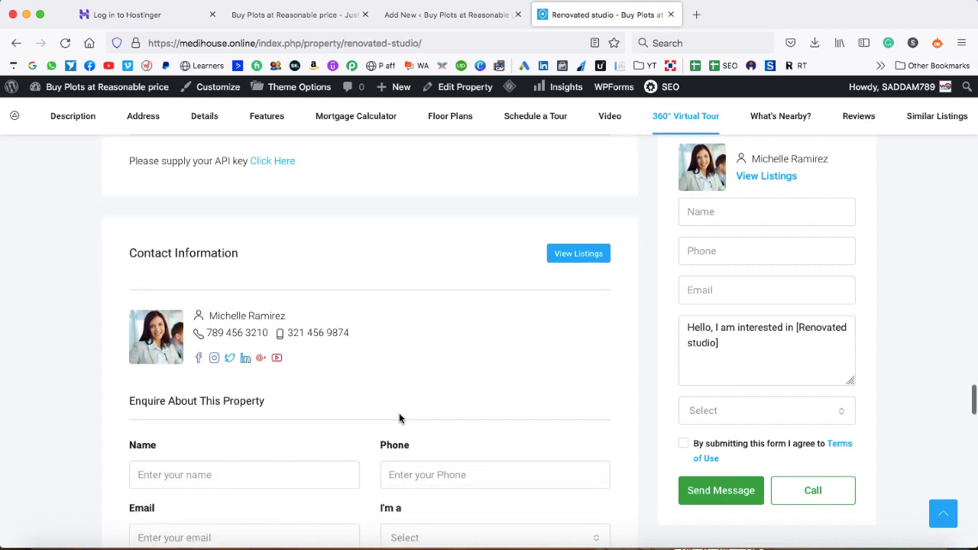
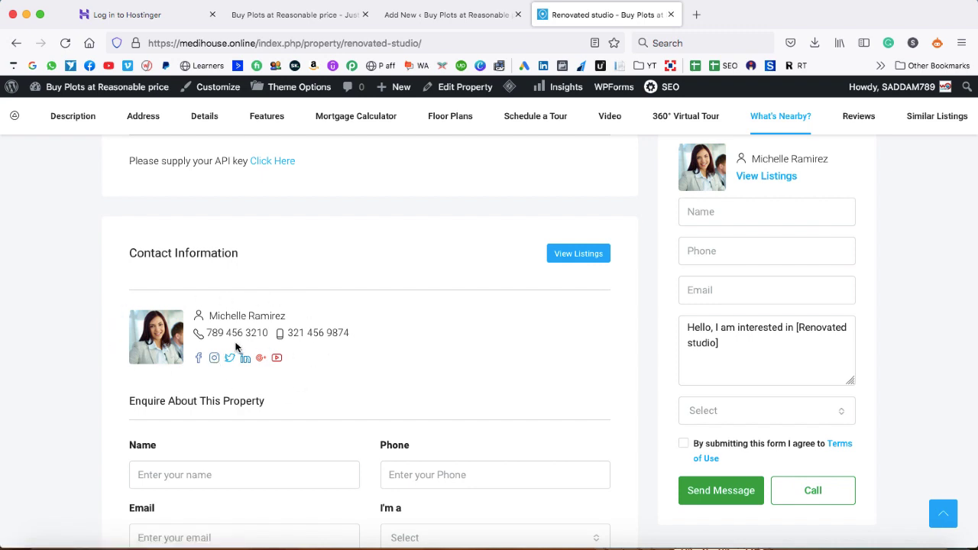
Return to the Add New tab to resume editing the property listing
click(507, 21)
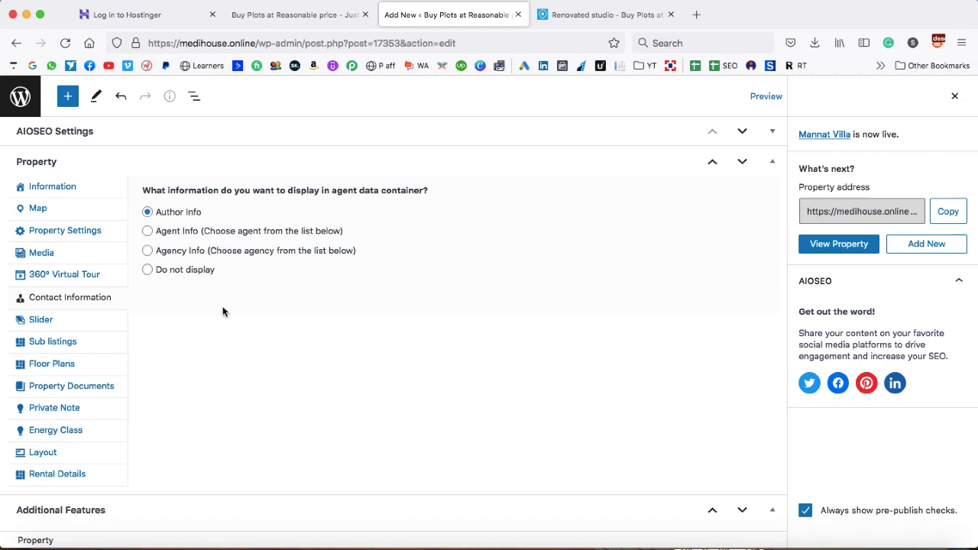
Choose Agent Info and look through the agent list without selecting anyone
click(148, 232)
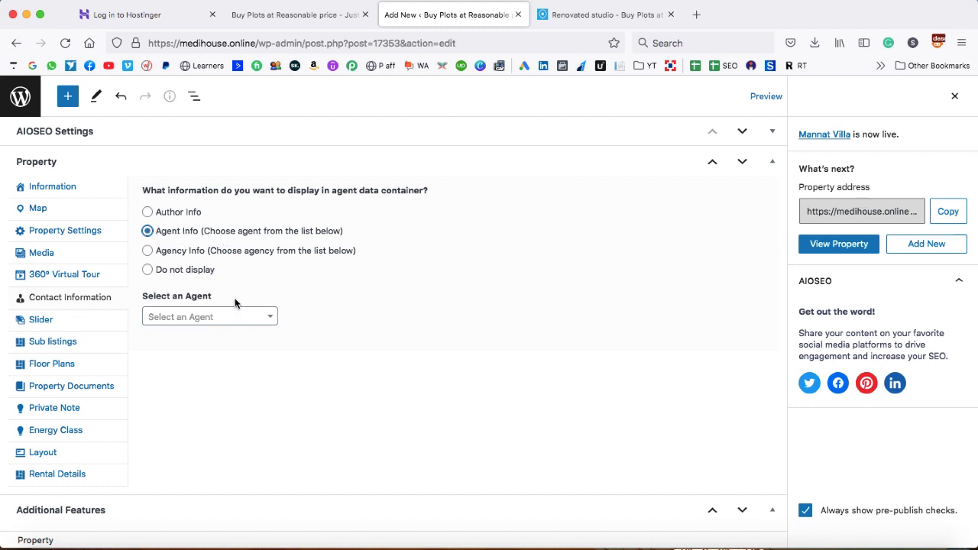
click(223, 320)
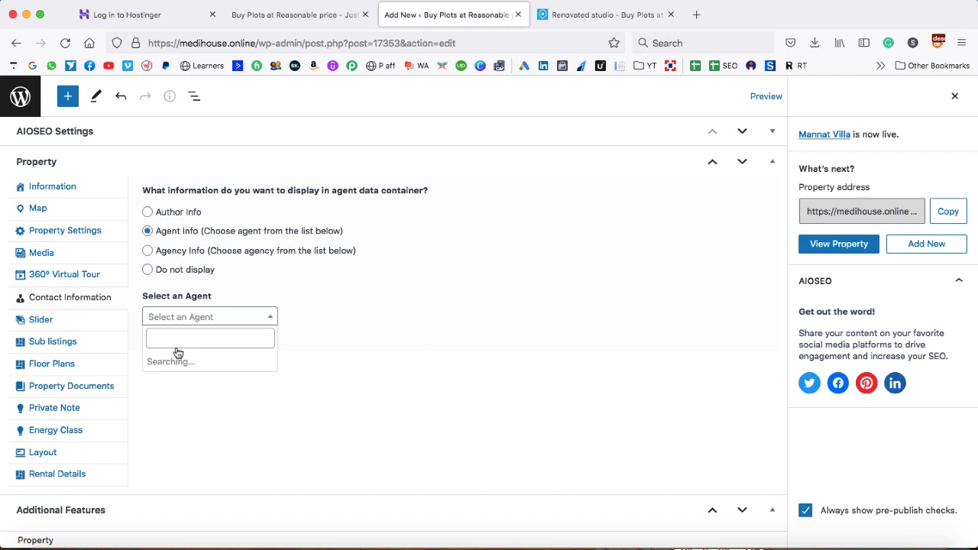
click(302, 353)
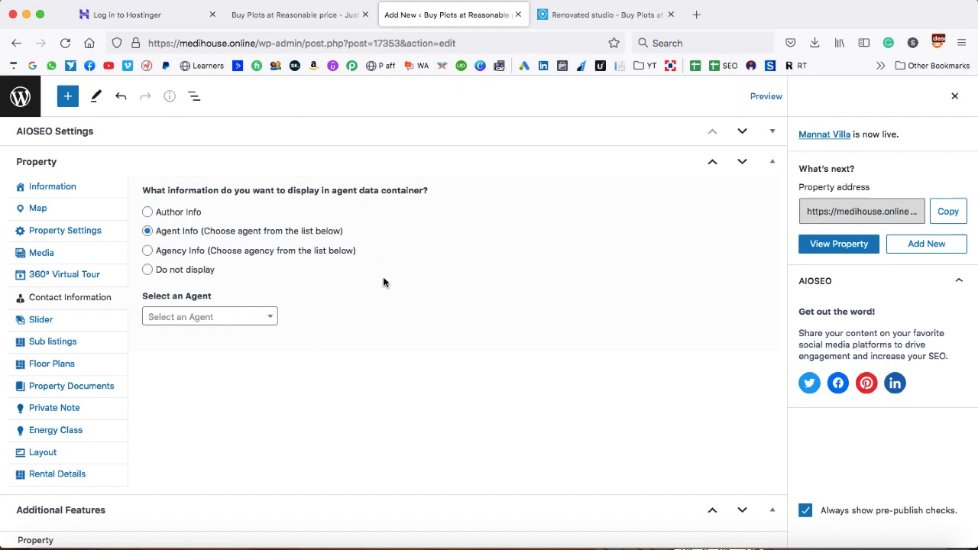
Try Agency Info and Do not display, leave Author Info selected, and check the Slider settings
click(147, 212)
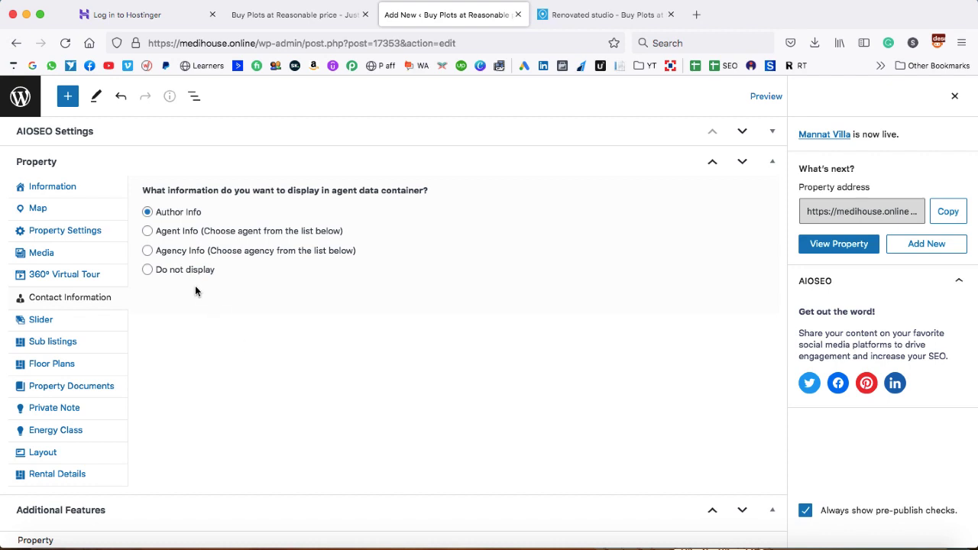
click(148, 253)
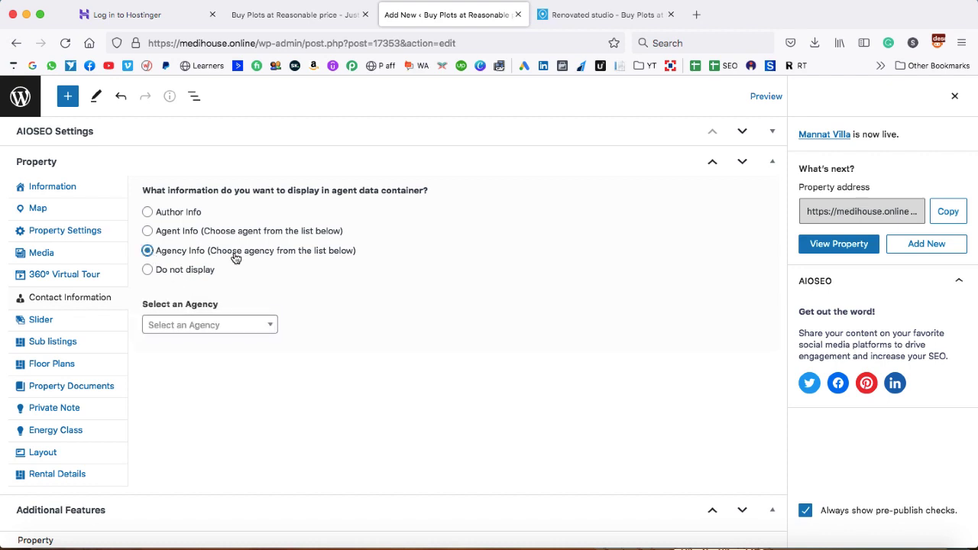
click(147, 270)
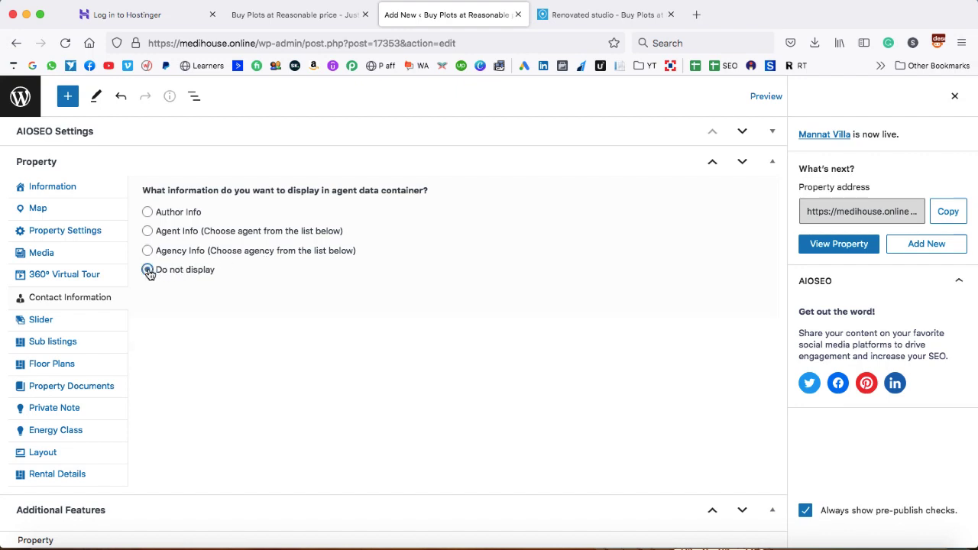
click(147, 212)
click(36, 323)
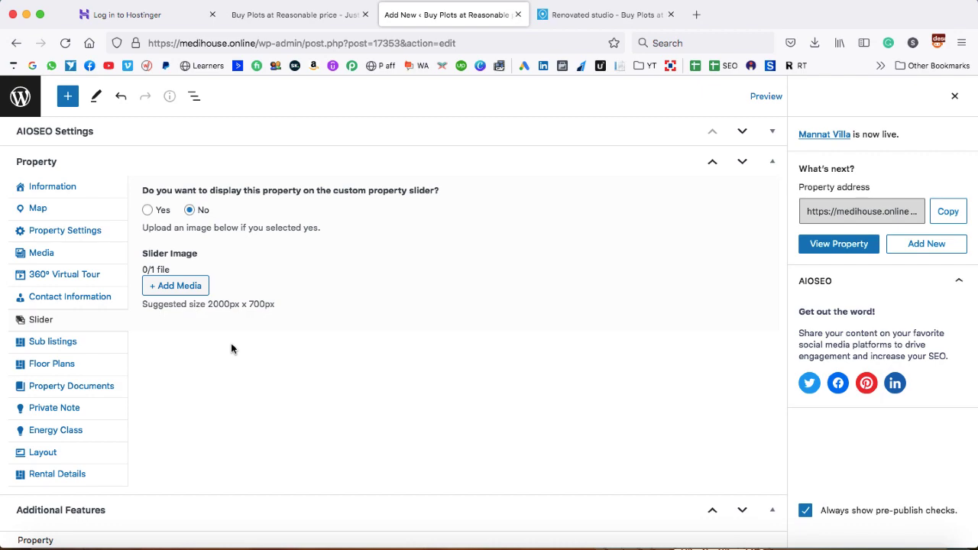
Review the Sub listings and Floor Plans fields
click(58, 343)
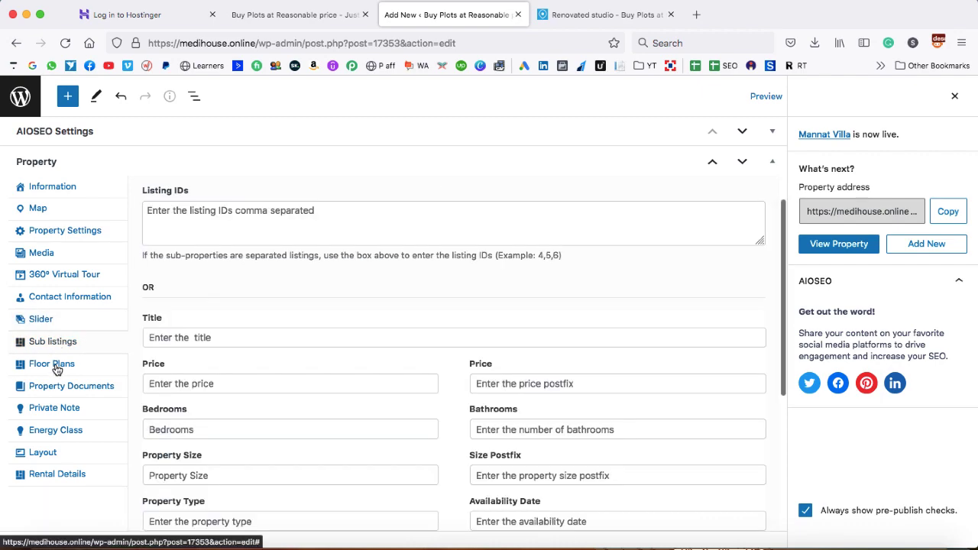
click(54, 366)
scroll(285, 379, down, 1)
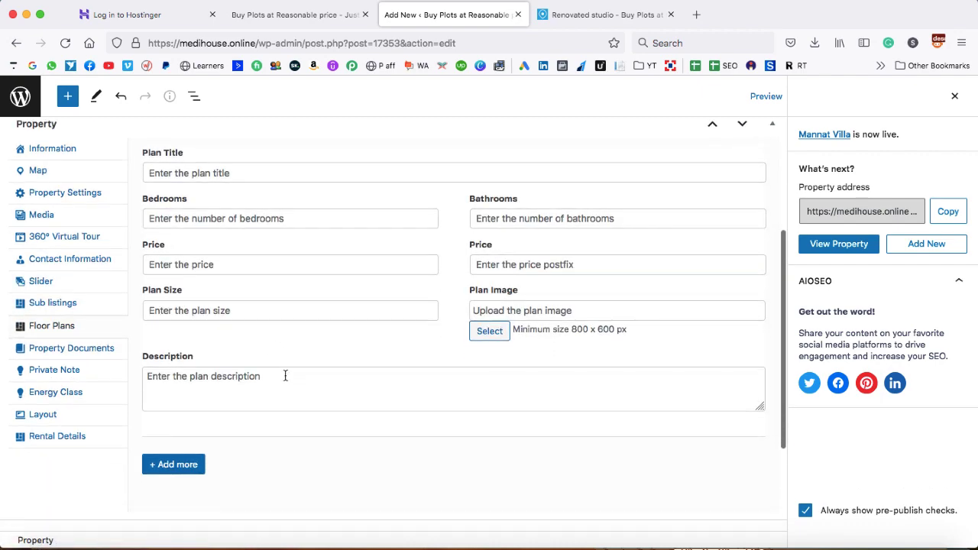
Start adding media to Property Documents, on the Upload files view
click(49, 351)
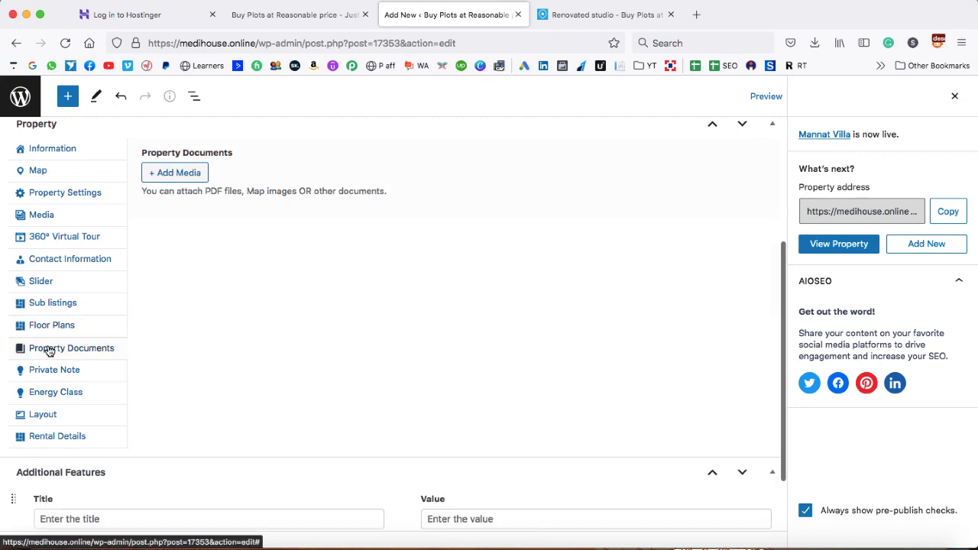
scroll(241, 320, up, 1)
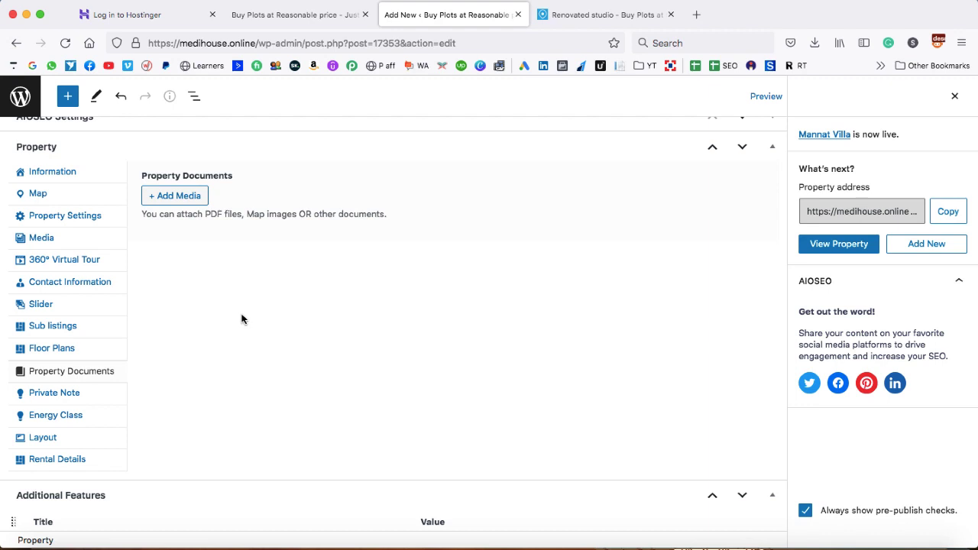
scroll(241, 319, up, 1)
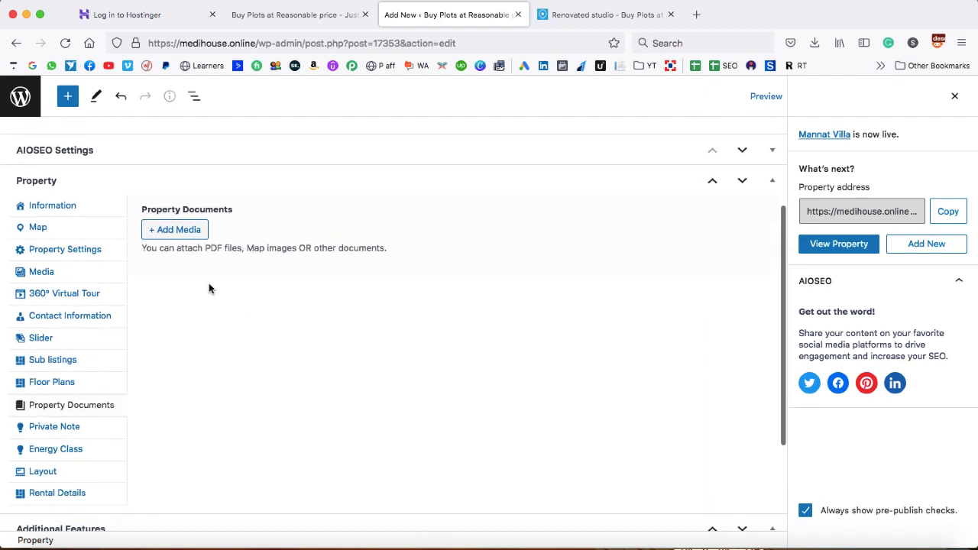
click(175, 231)
click(58, 144)
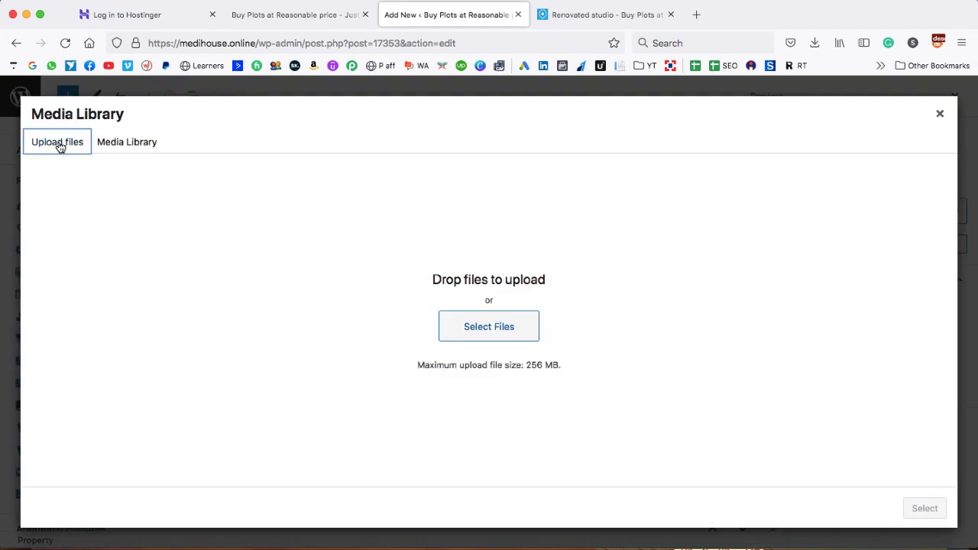
Upload french-manicure-759.jpg from the Desktop and attach it as a property document
click(475, 326)
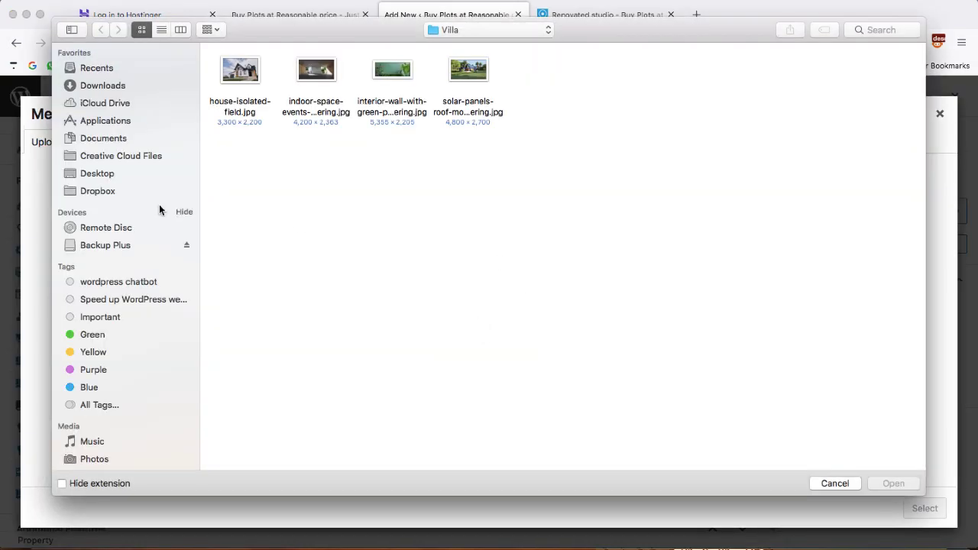
click(84, 175)
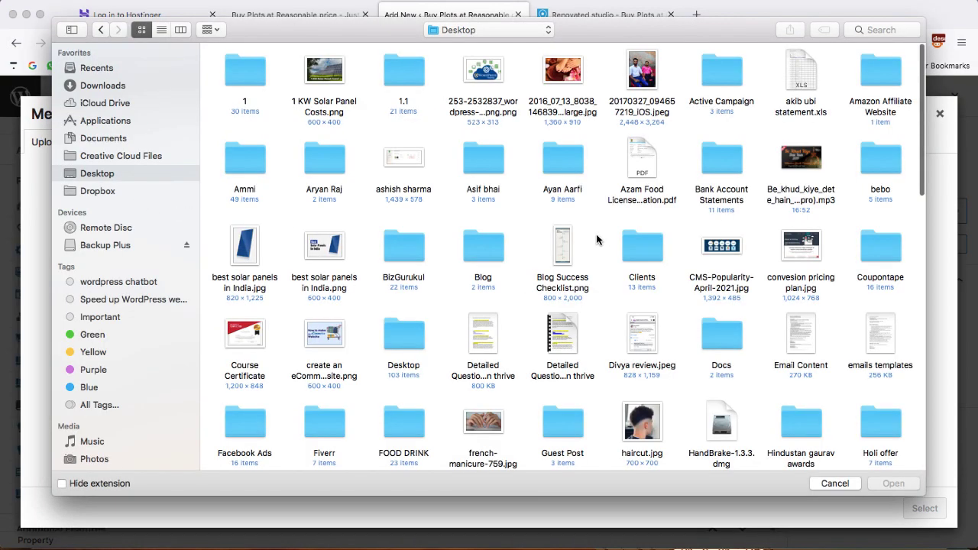
scroll(597, 239, down, 3)
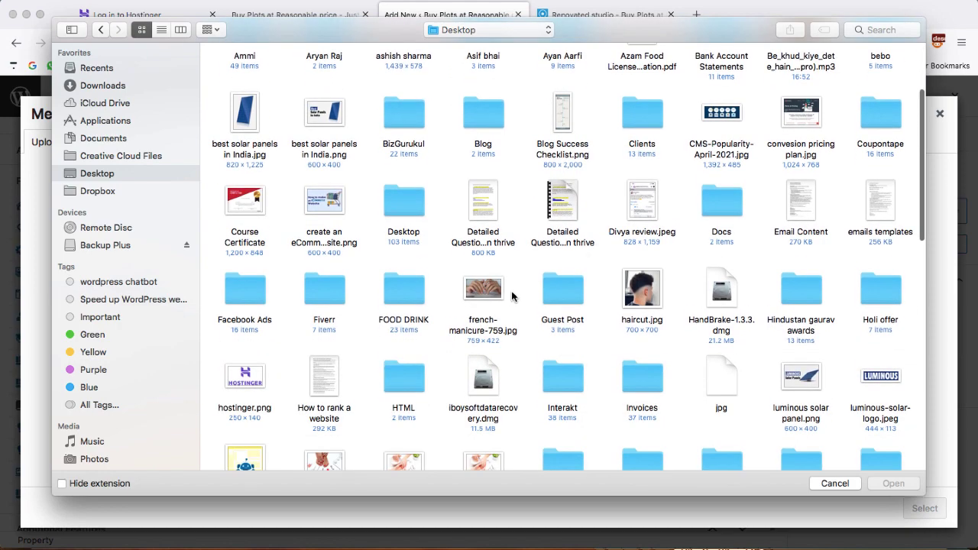
double_click(493, 289)
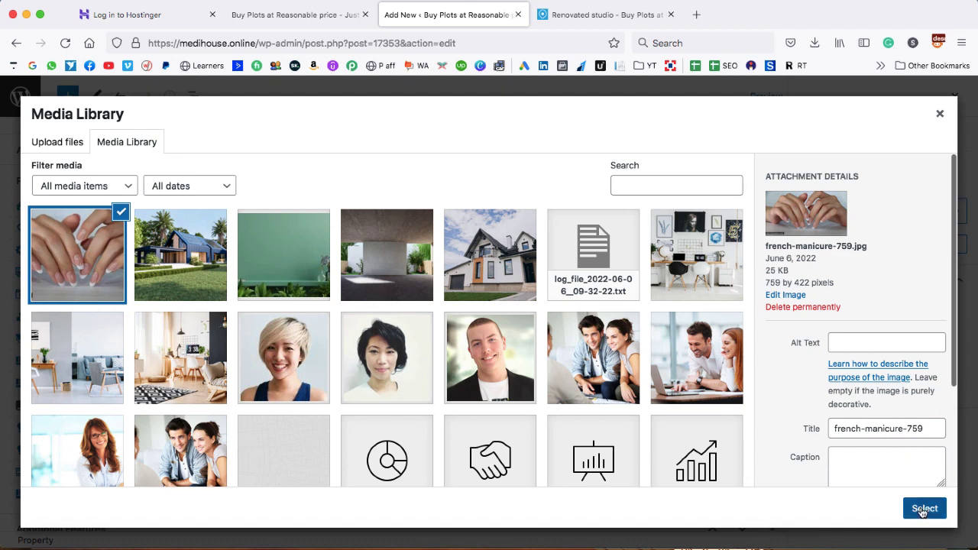
click(922, 509)
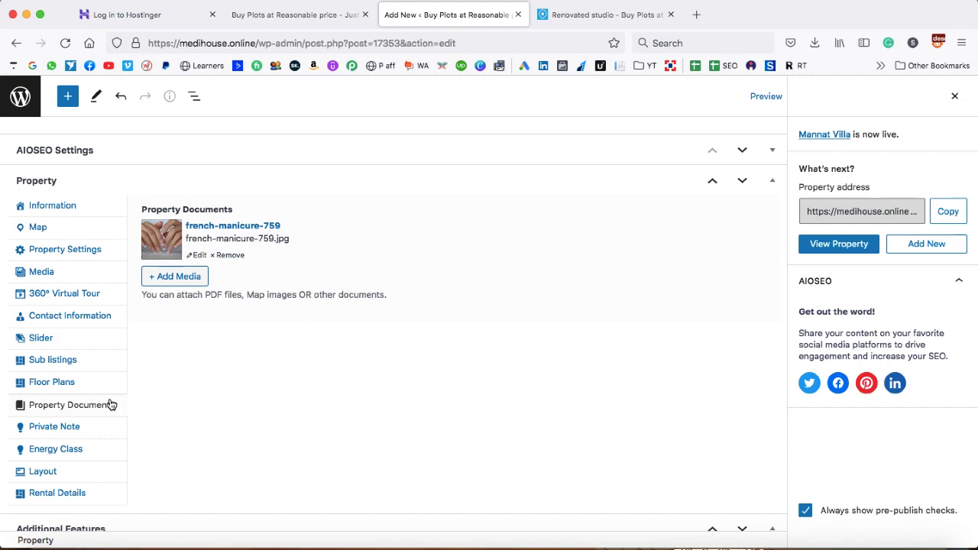
click(66, 426)
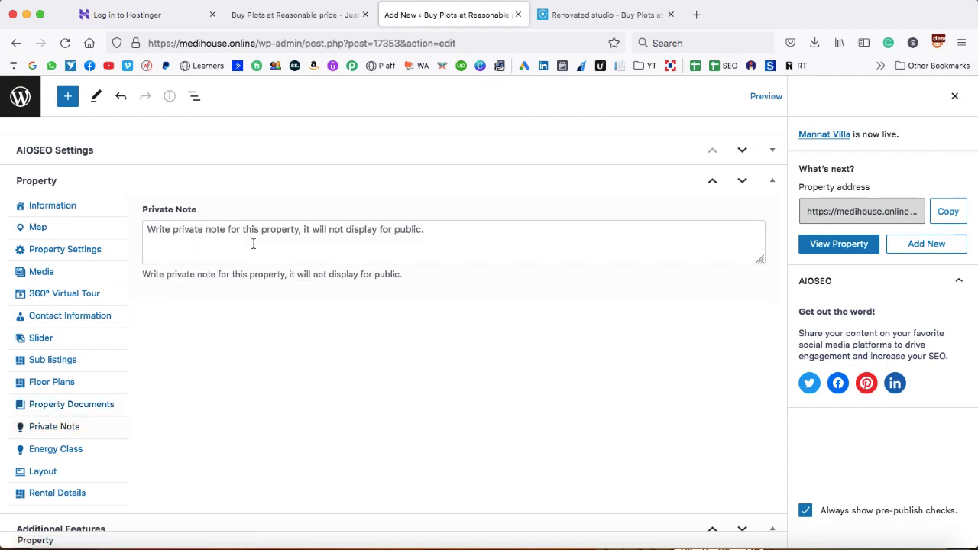
Look over the Private Note and Energy Class fields without changing anything
click(322, 246)
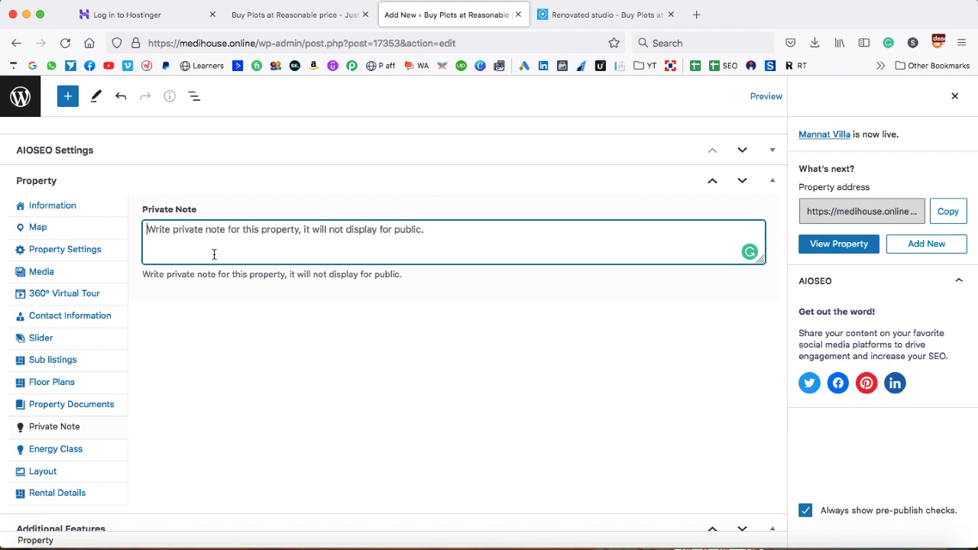
scroll(243, 368, down, 2)
scroll(243, 368, down, 1)
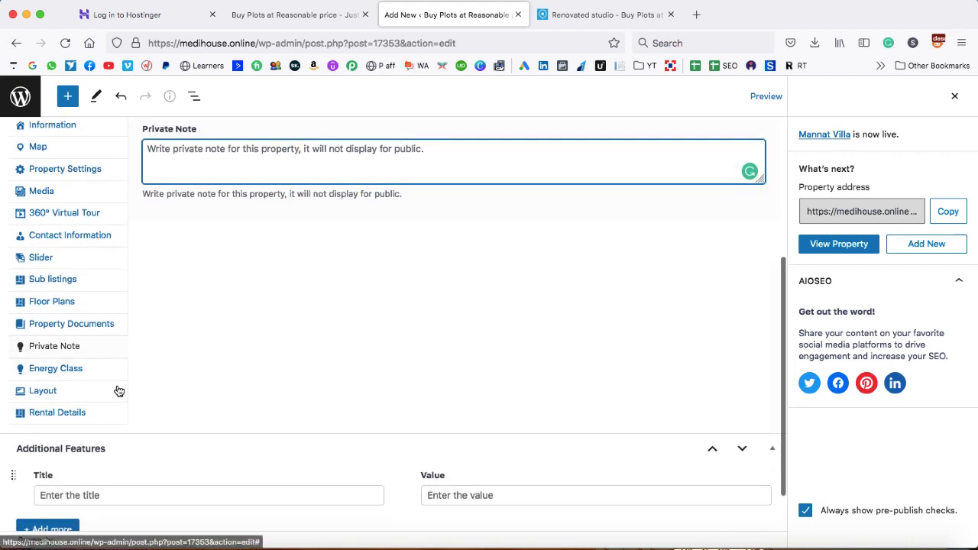
click(46, 370)
scroll(260, 302, up, 3)
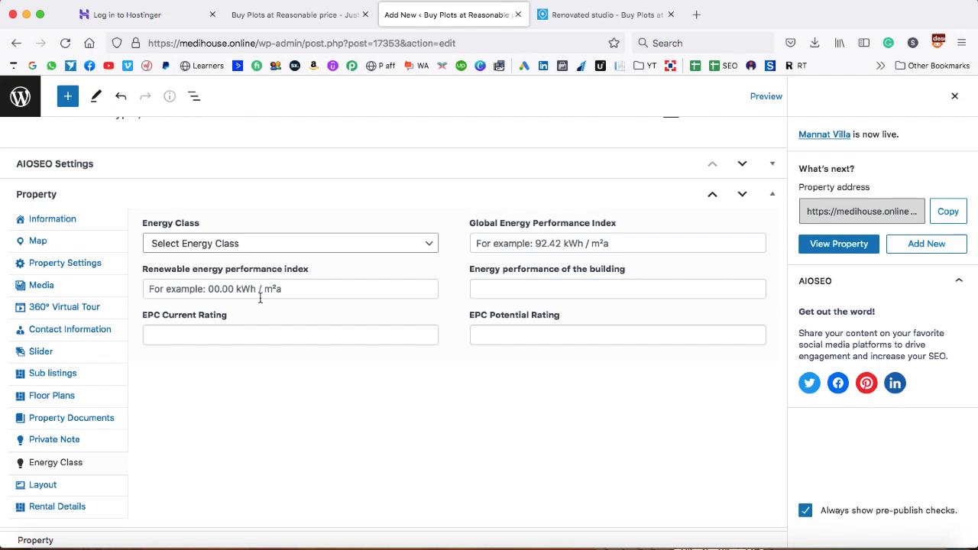
scroll(90, 466, down, 1)
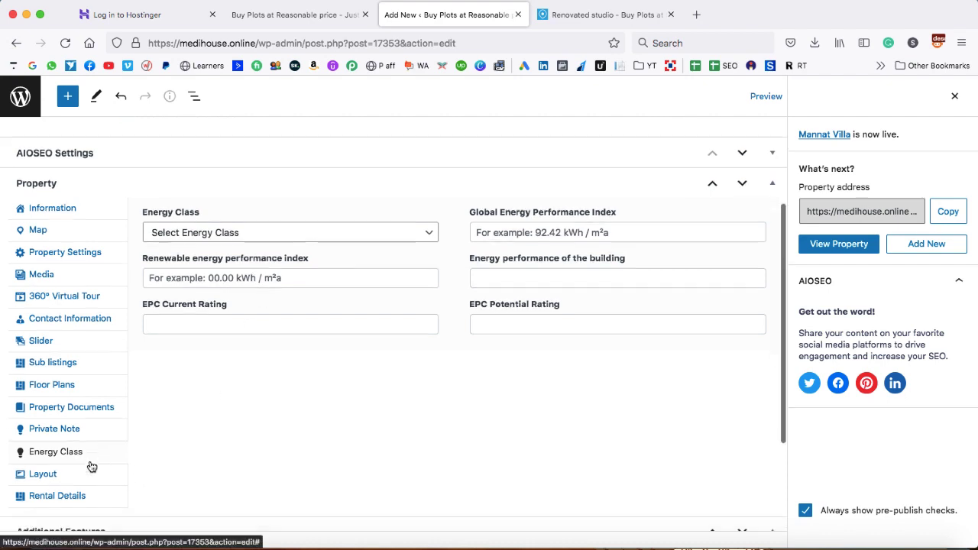
Check the Layout options, keeping Property Top Type and Content Layout at Global
click(48, 474)
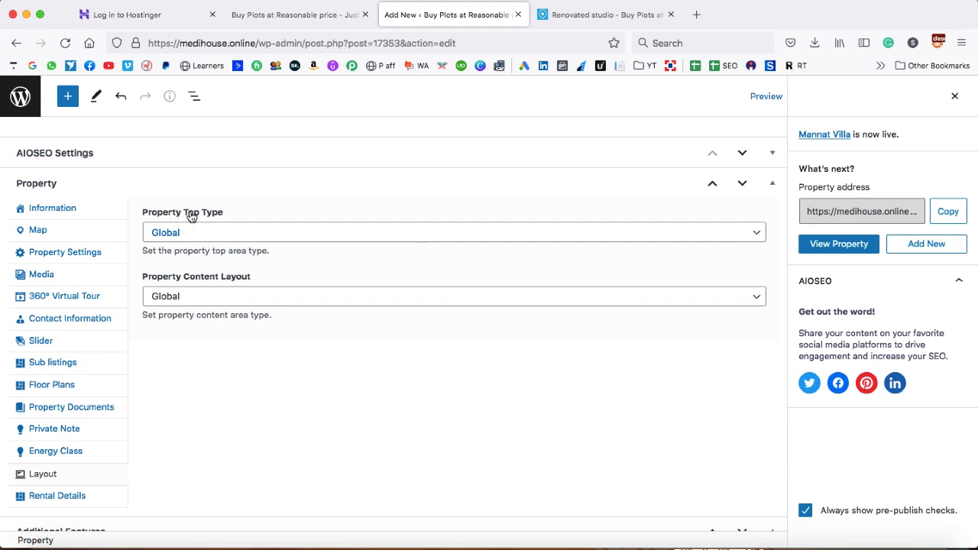
click(224, 236)
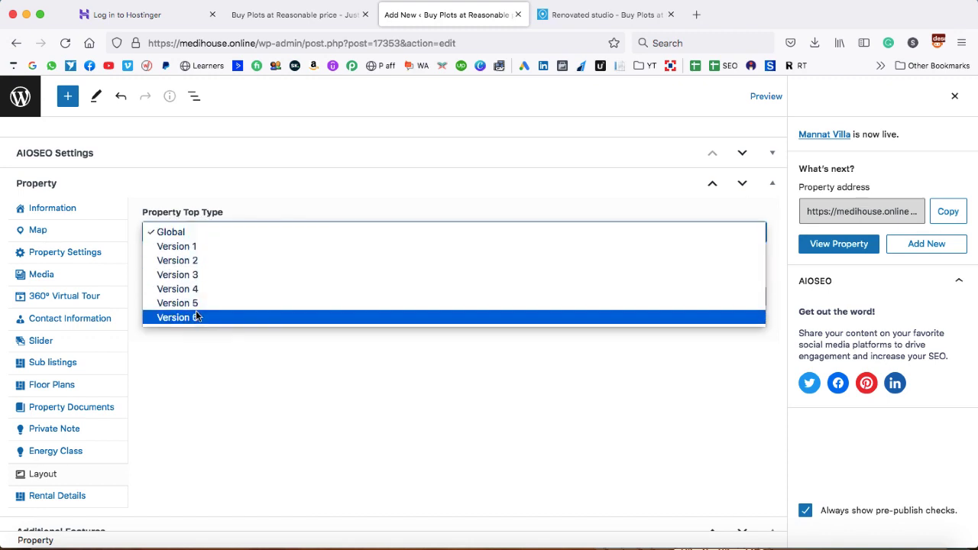
click(206, 353)
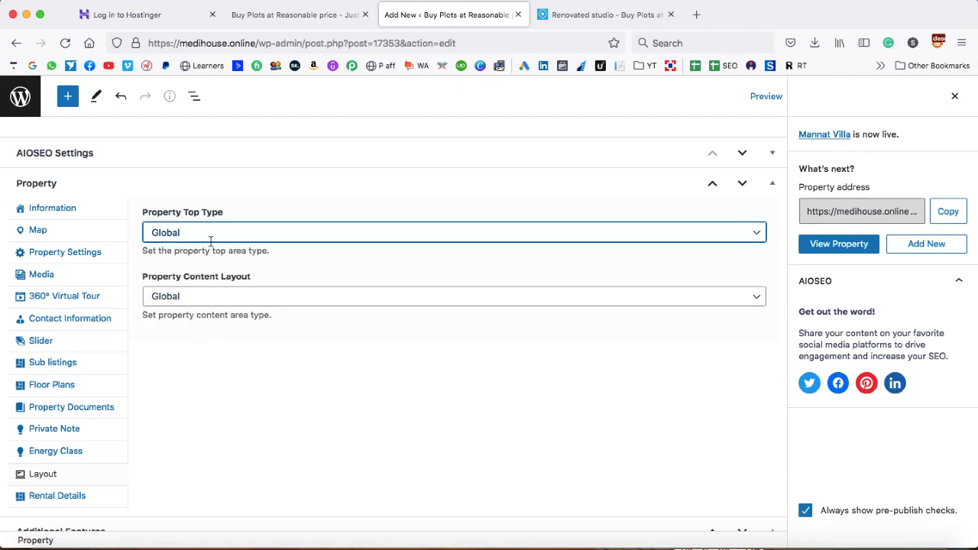
click(227, 263)
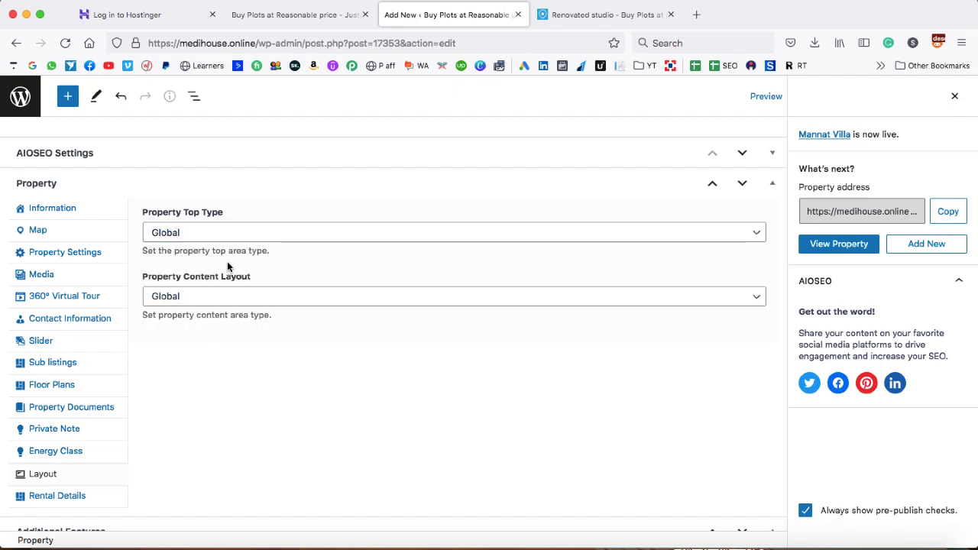
click(68, 497)
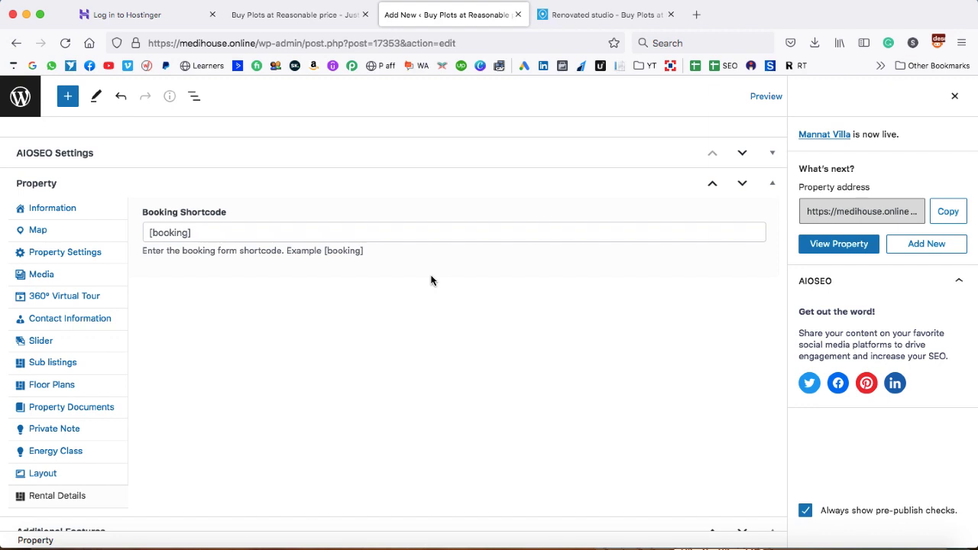
Tick Residential and Villa in the property's Type categories
click(954, 100)
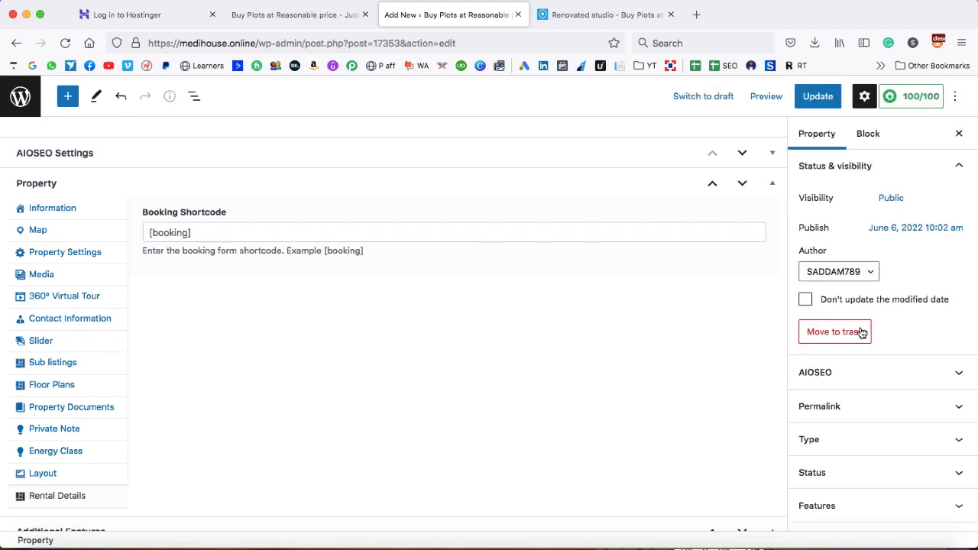
scroll(861, 331, down, 3)
scroll(861, 332, down, 3)
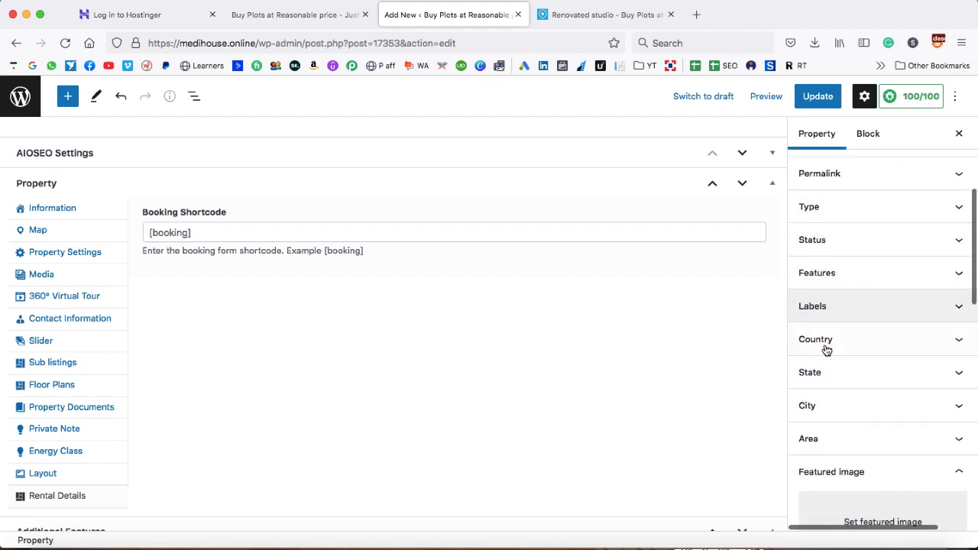
scroll(891, 293, up, 1)
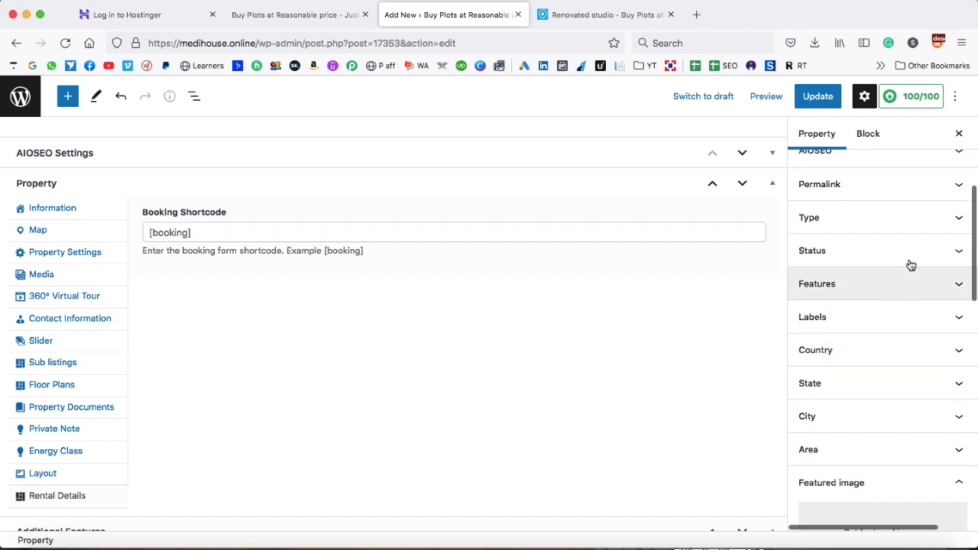
click(957, 222)
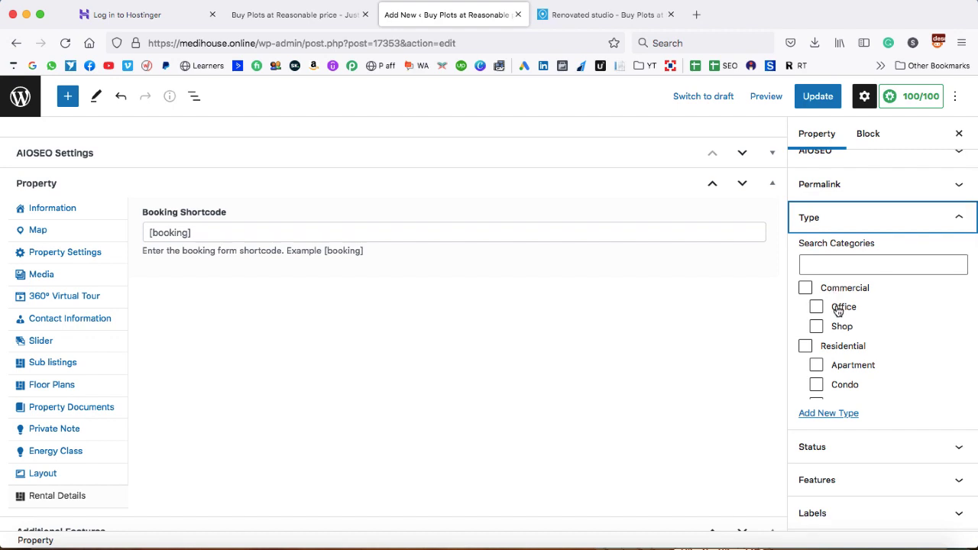
scroll(836, 325, down, 4)
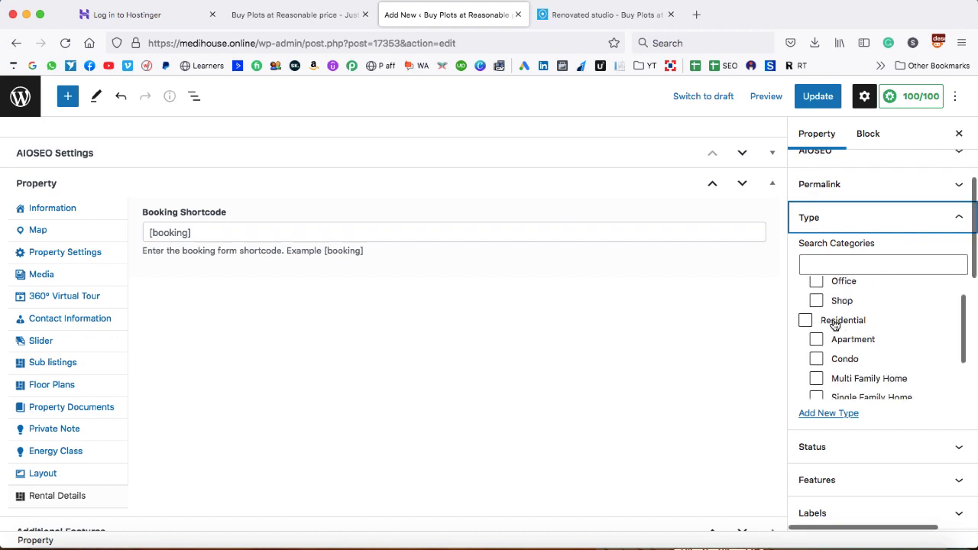
scroll(833, 323, up, 1)
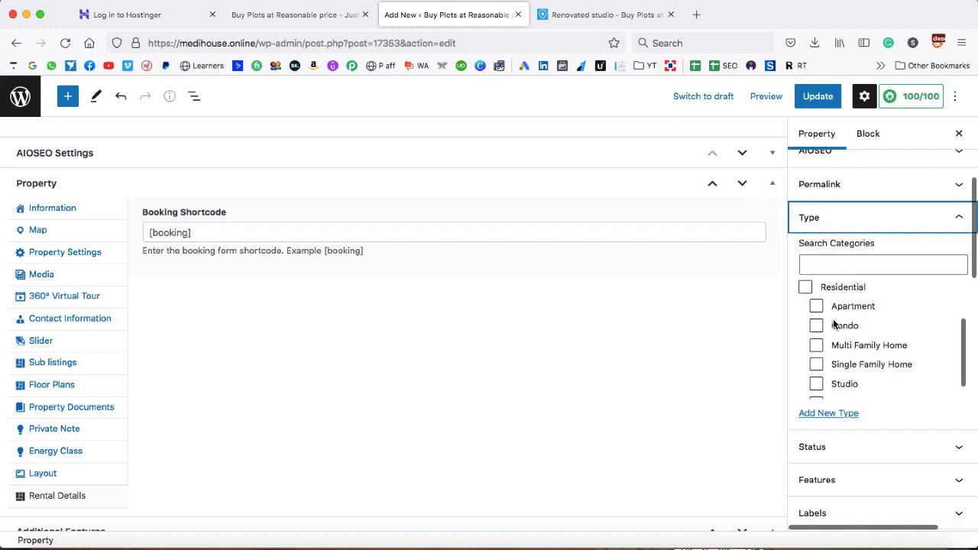
click(806, 294)
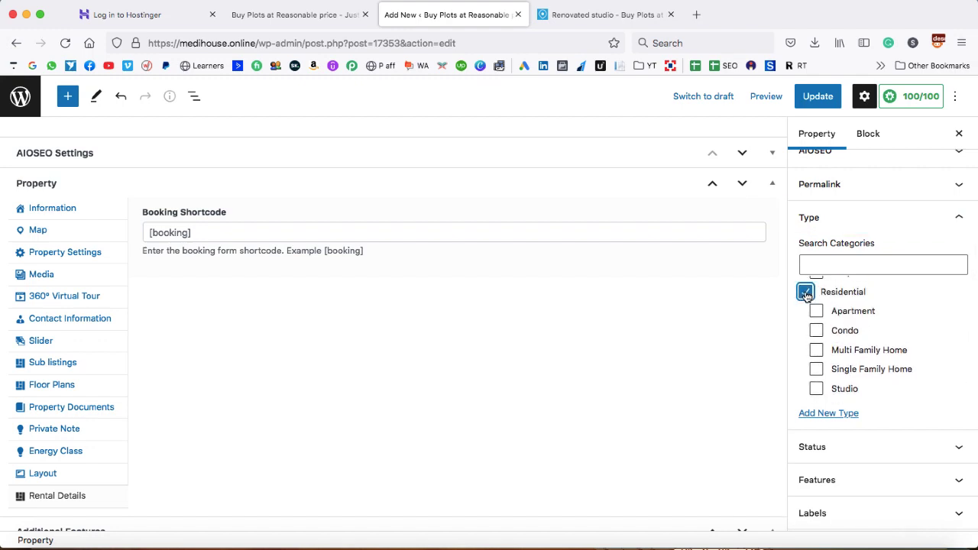
scroll(842, 316, down, 1)
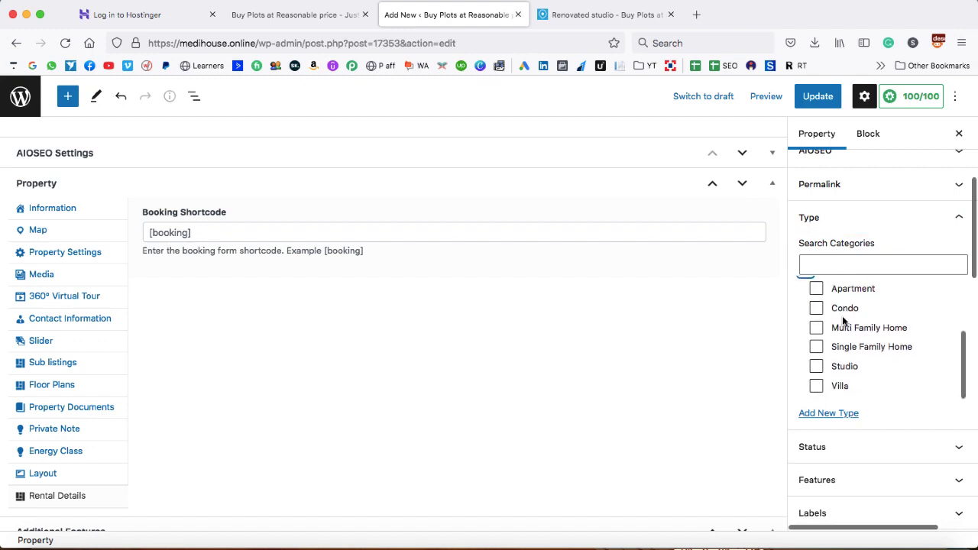
click(816, 387)
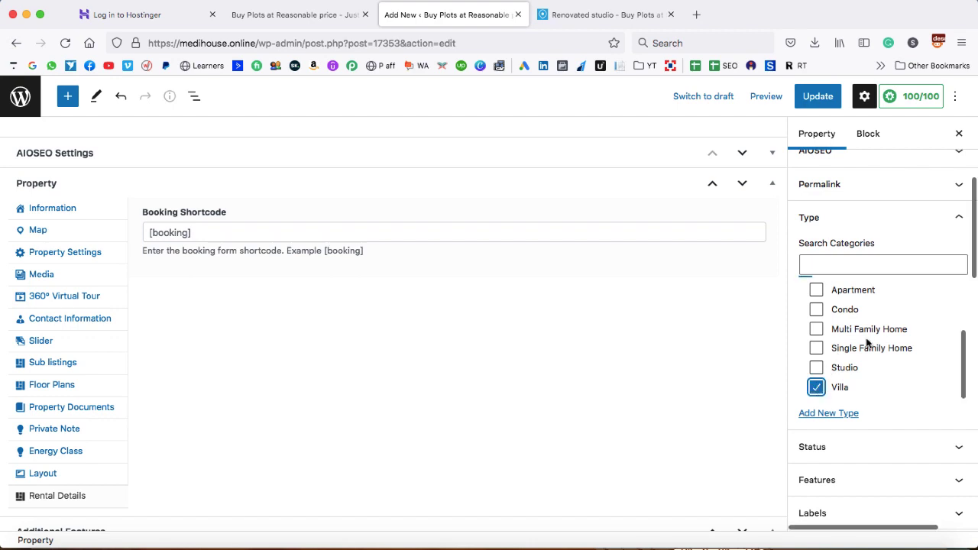
scroll(866, 343, up, 1)
scroll(866, 343, down, 1)
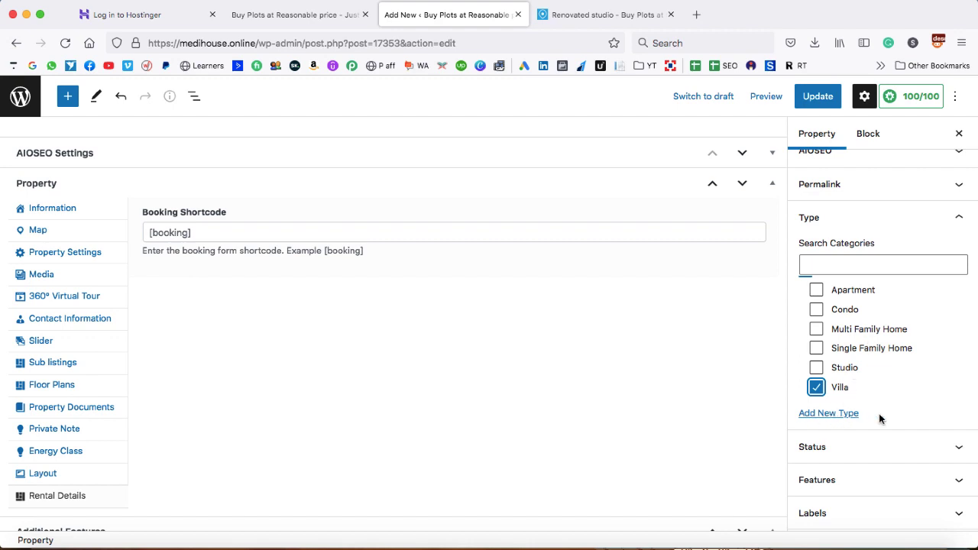
click(960, 220)
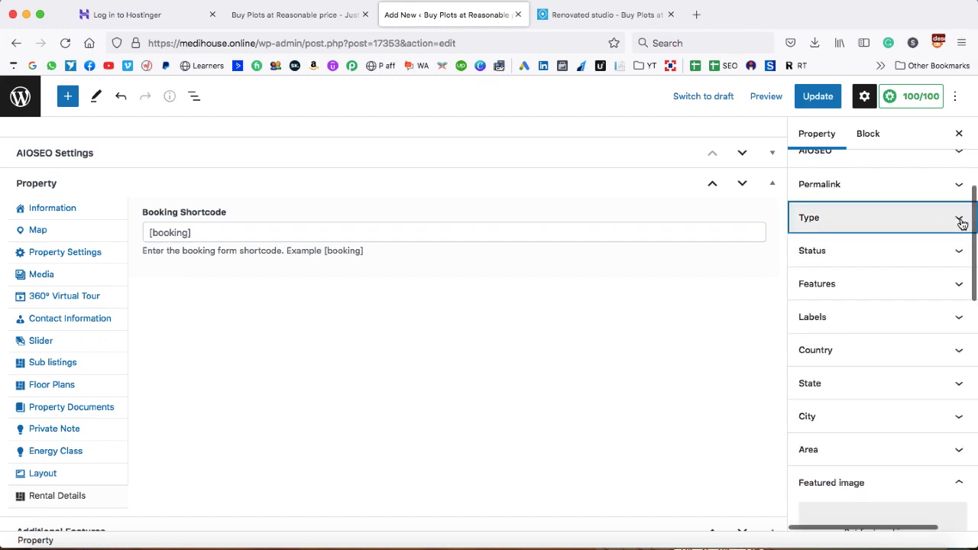
Set the property Status to For Sale only, leaving For Rent unticked
click(958, 255)
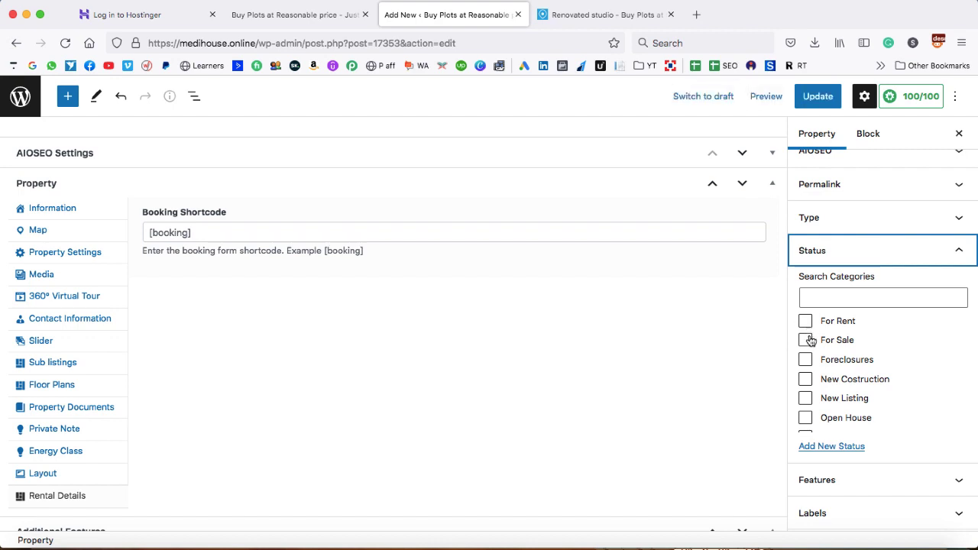
scroll(814, 359, down, 3)
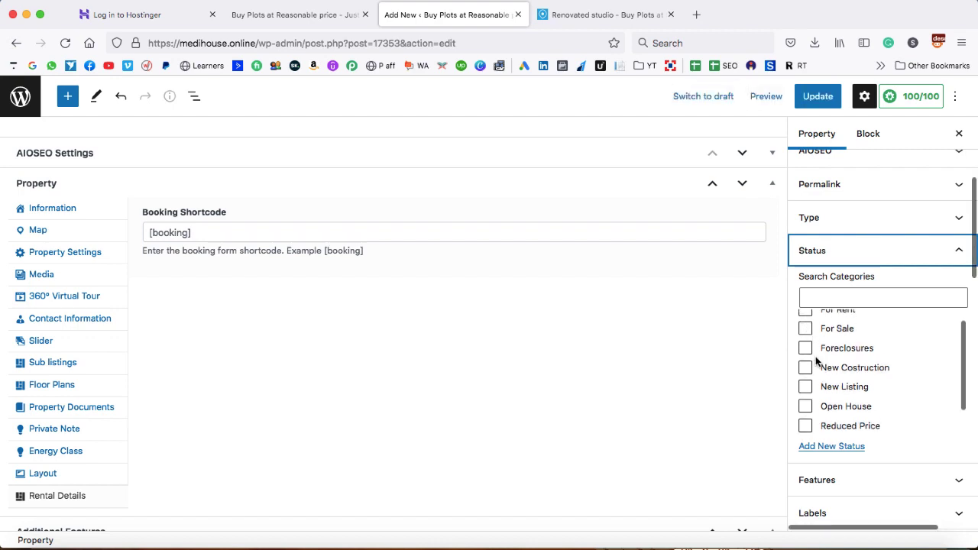
scroll(815, 361, up, 3)
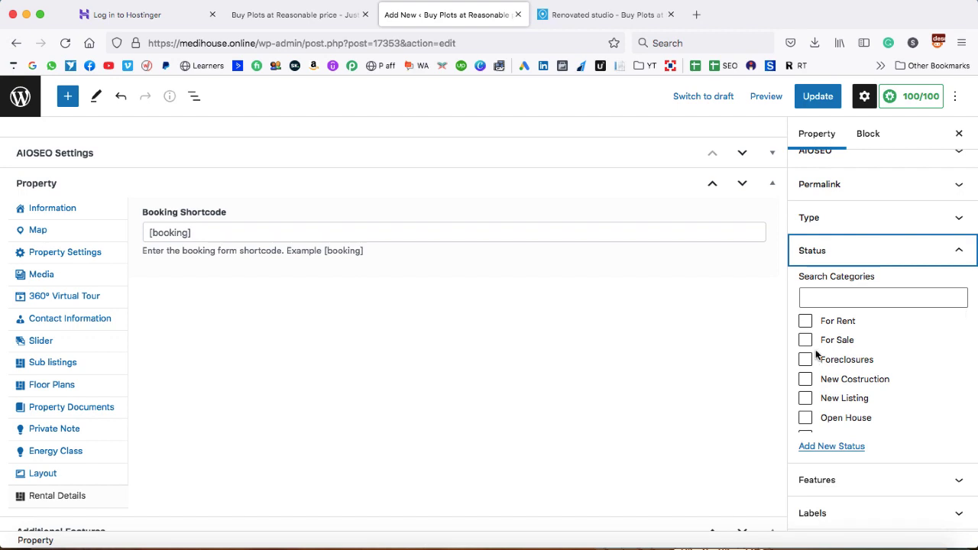
click(805, 321)
click(806, 342)
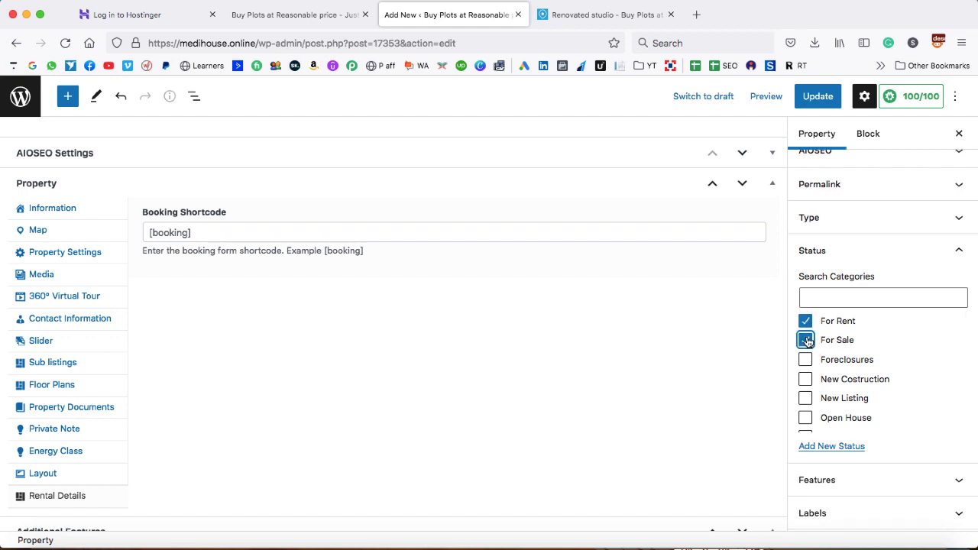
click(805, 321)
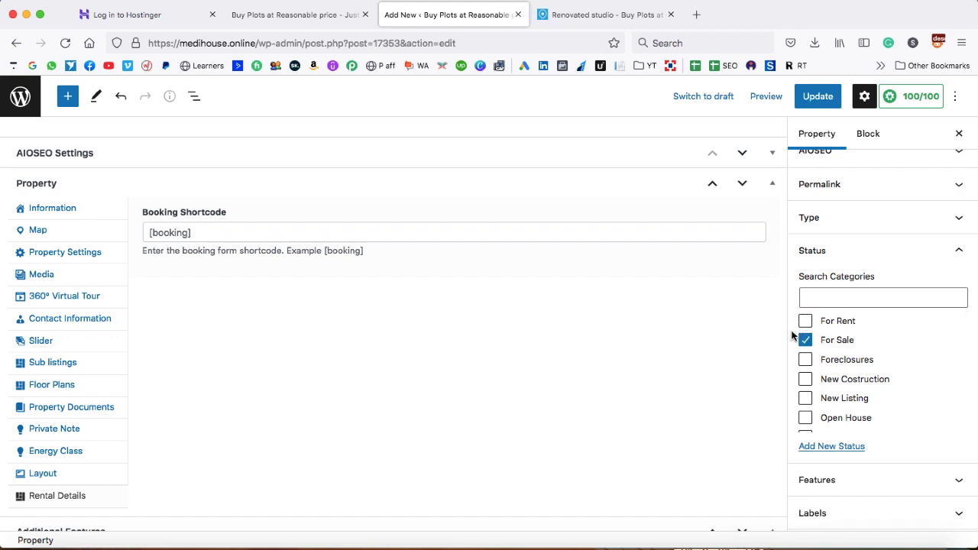
scroll(844, 350, down, 2)
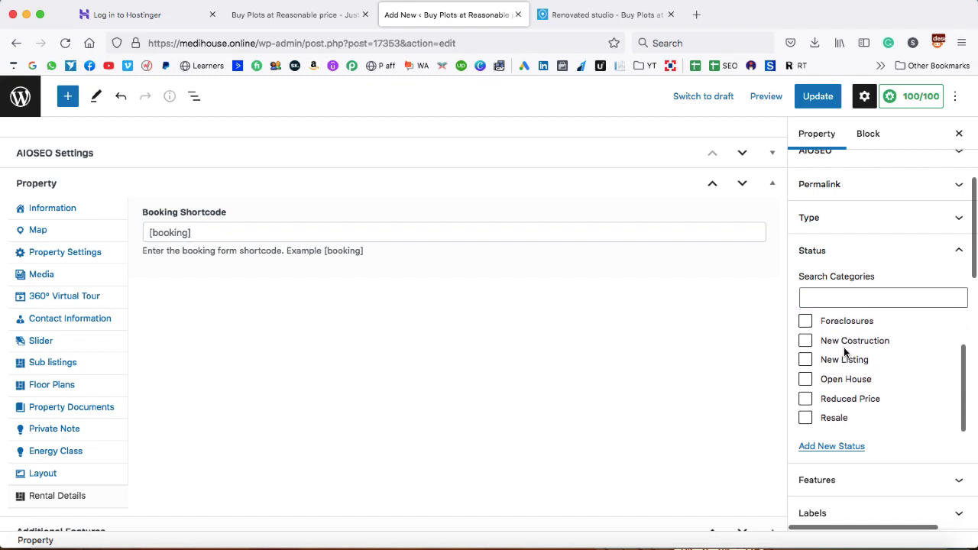
scroll(844, 350, up, 2)
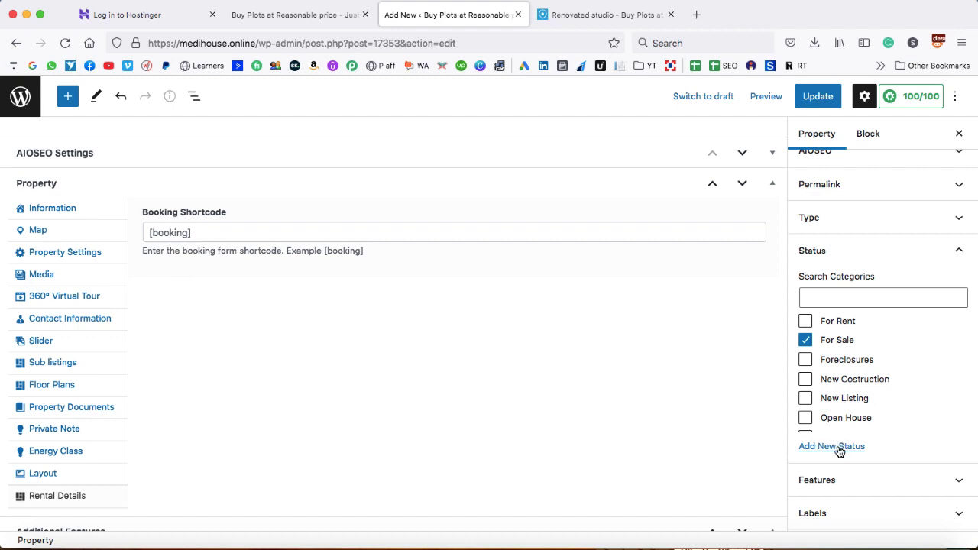
click(955, 254)
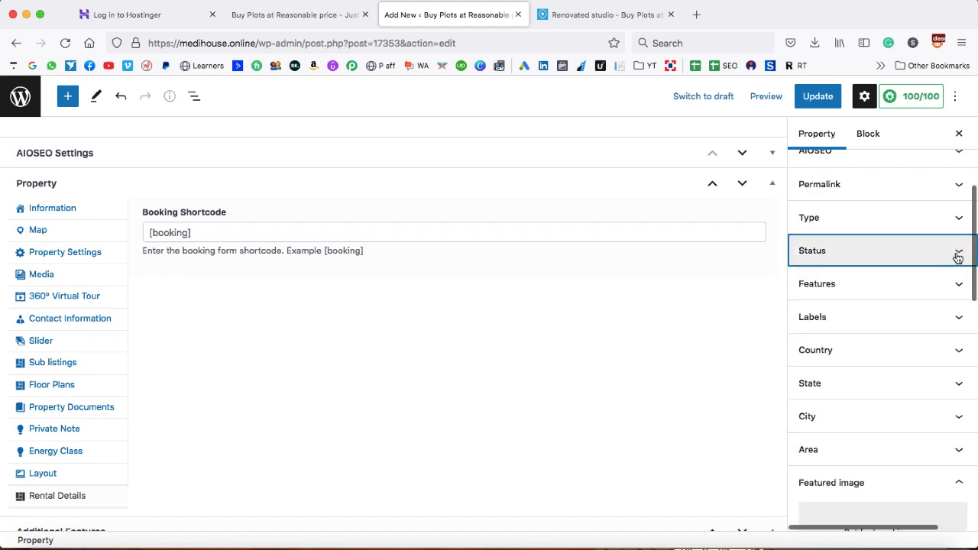
Tick every listed feature, from Air Conditioning, Barbeque and Dryer through WiFi and Window Coverings
click(958, 285)
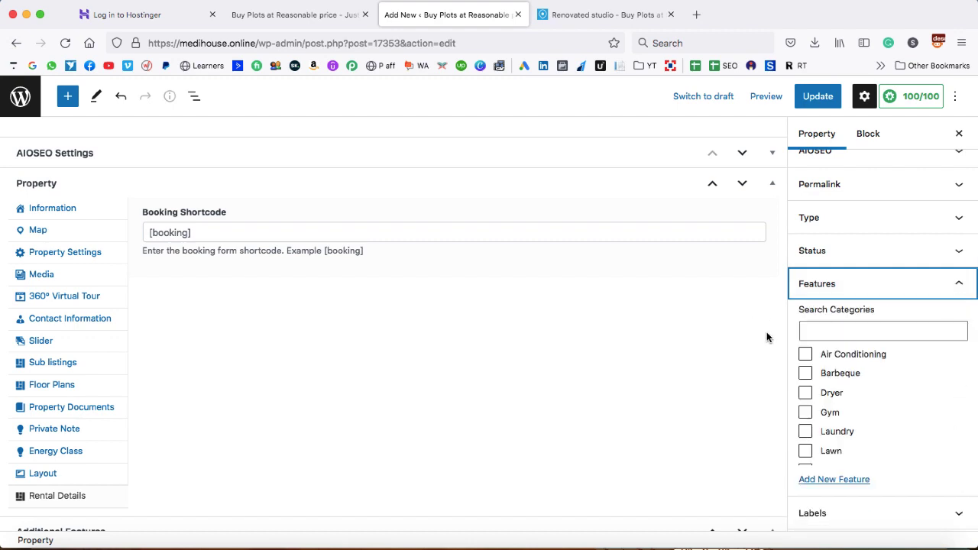
click(805, 355)
click(805, 374)
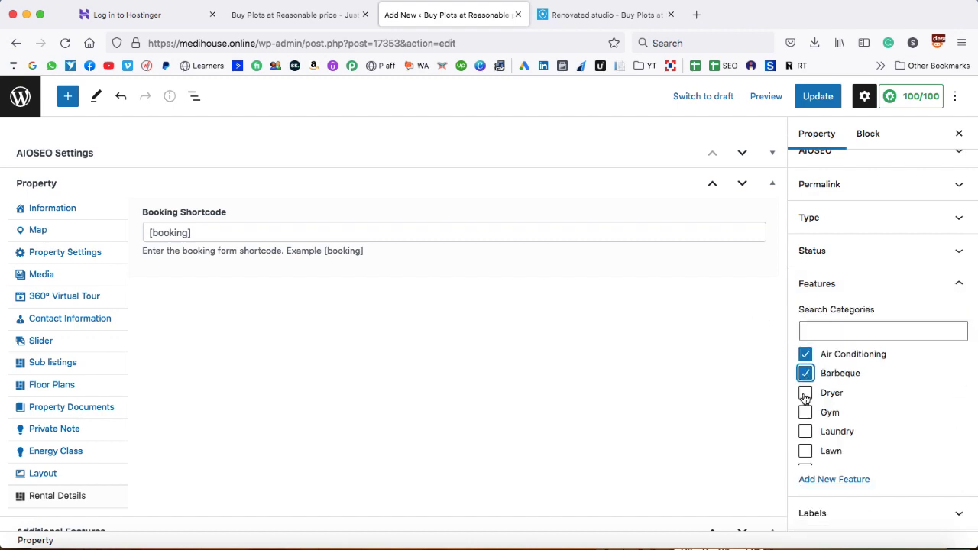
click(805, 393)
click(805, 413)
click(805, 431)
scroll(805, 420, down, 1)
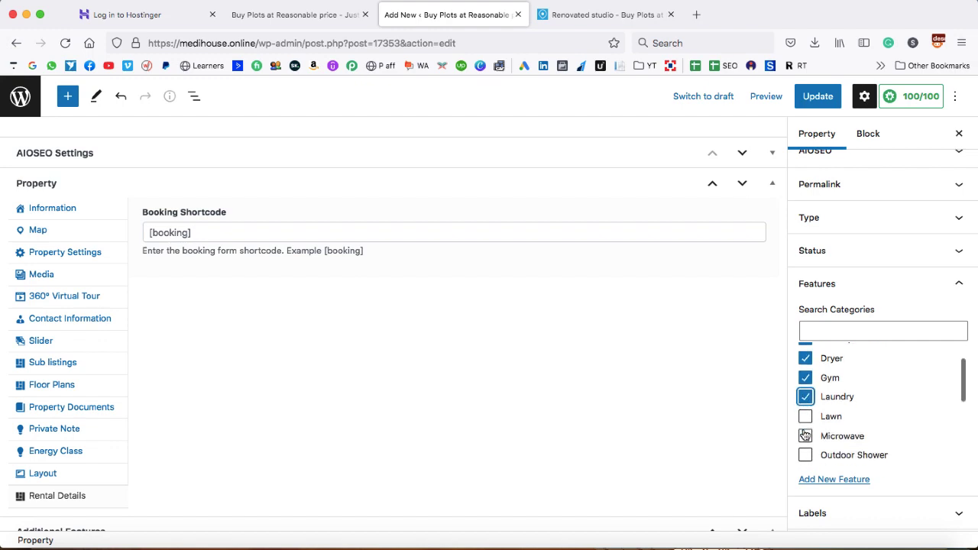
click(806, 412)
click(805, 433)
scroll(805, 433, down, 2)
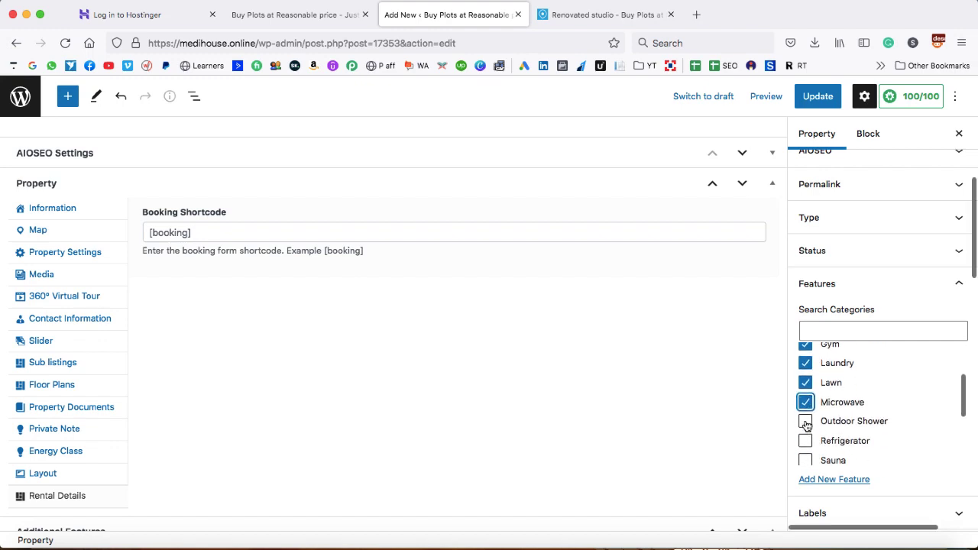
click(805, 421)
click(805, 441)
scroll(806, 428, down, 2)
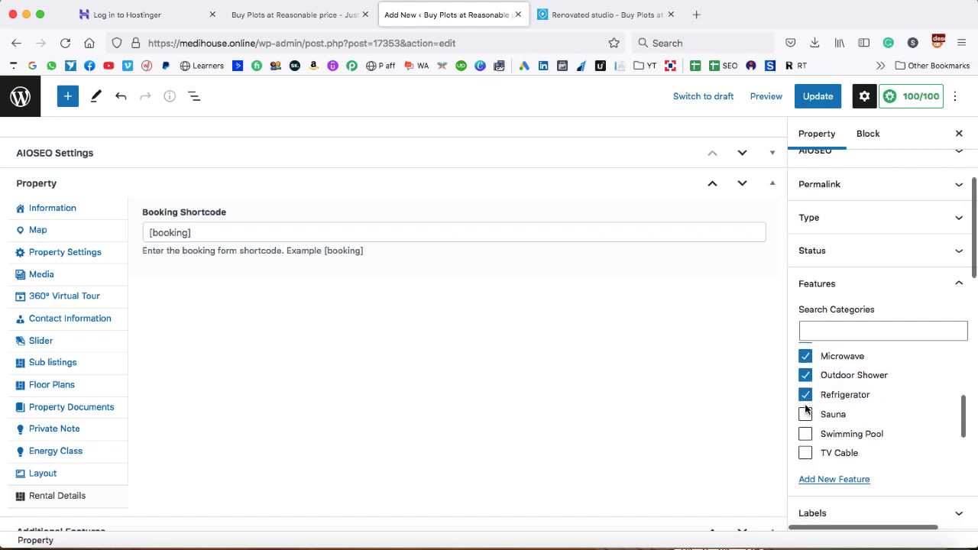
click(806, 414)
click(805, 433)
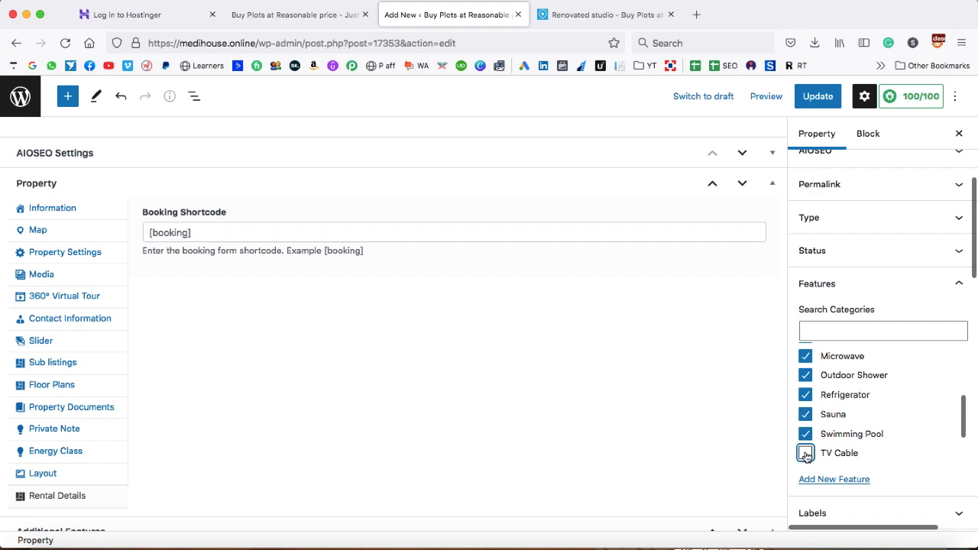
click(805, 453)
scroll(805, 456, down, 2)
click(805, 431)
click(805, 450)
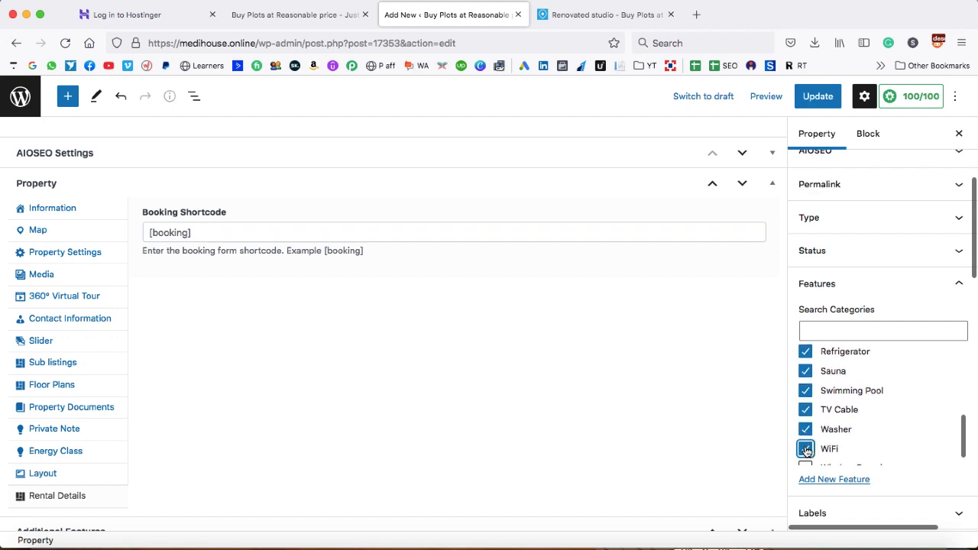
scroll(806, 451, down, 1)
click(806, 452)
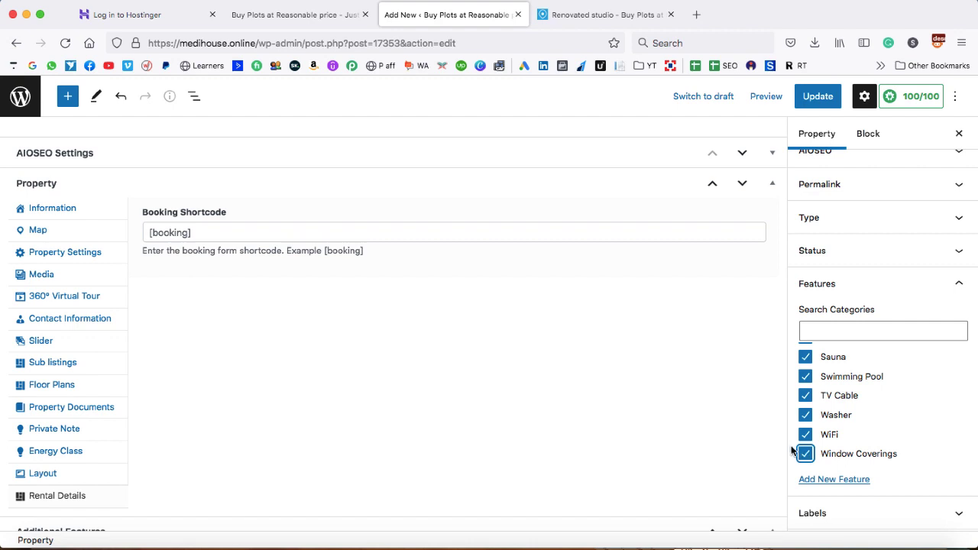
Create a new Helipad feature so it is ticked for the property
click(834, 479)
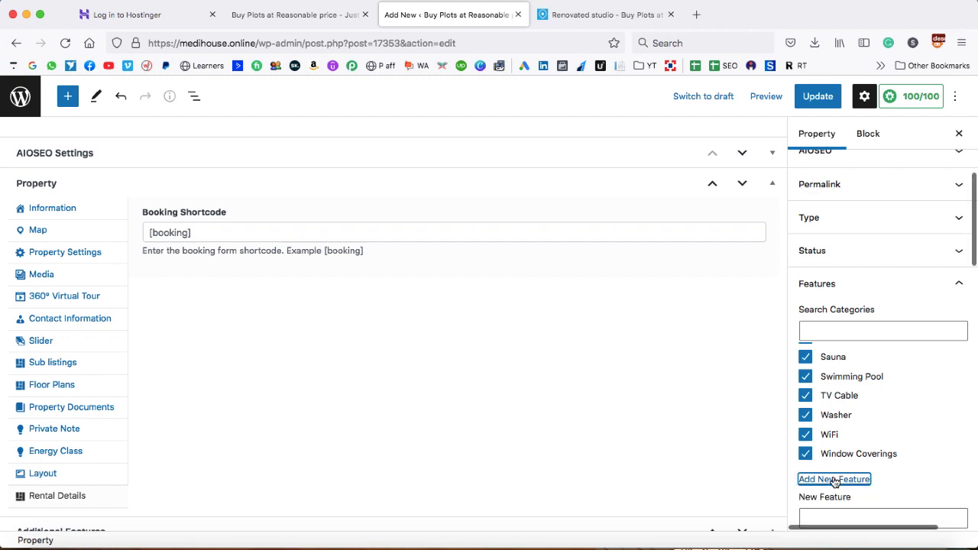
scroll(833, 475, down, 1)
scroll(833, 475, down, 4)
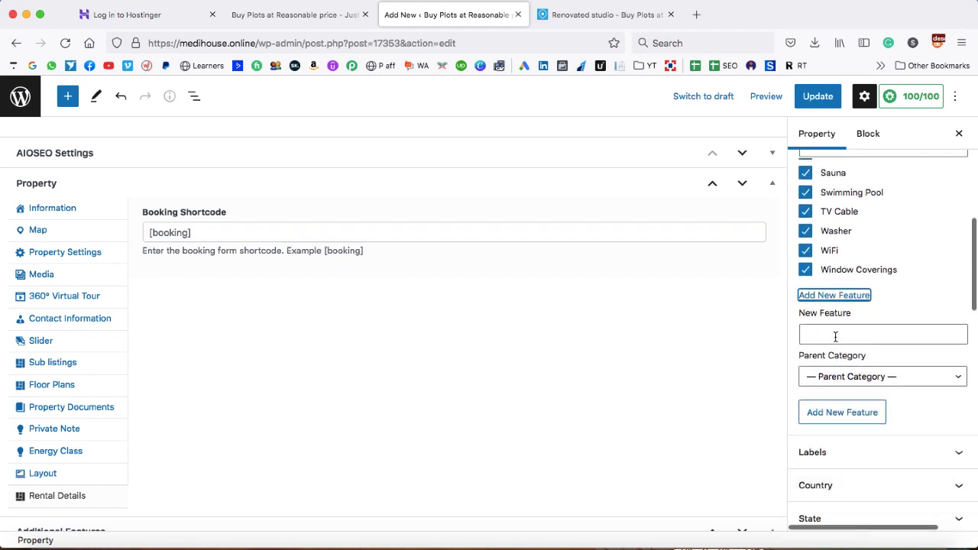
click(835, 333)
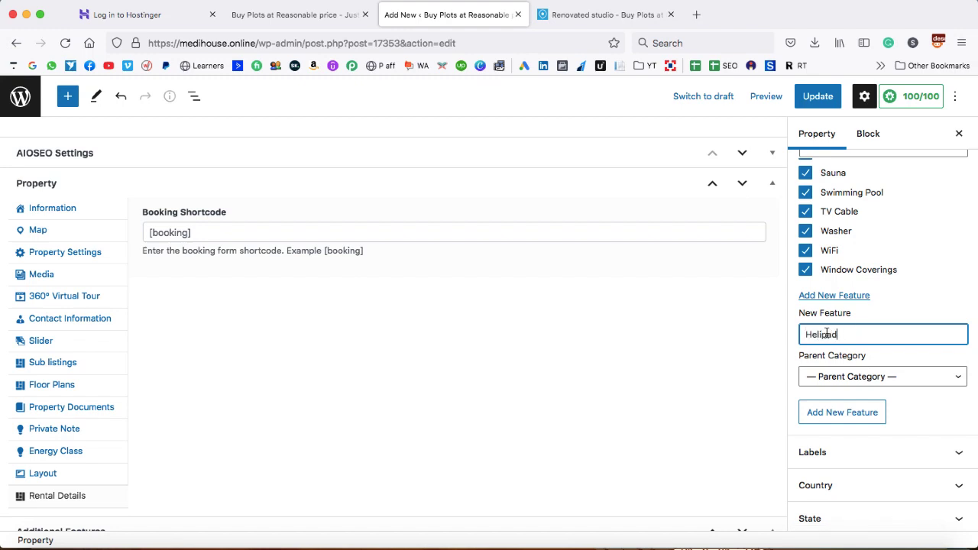
click(839, 417)
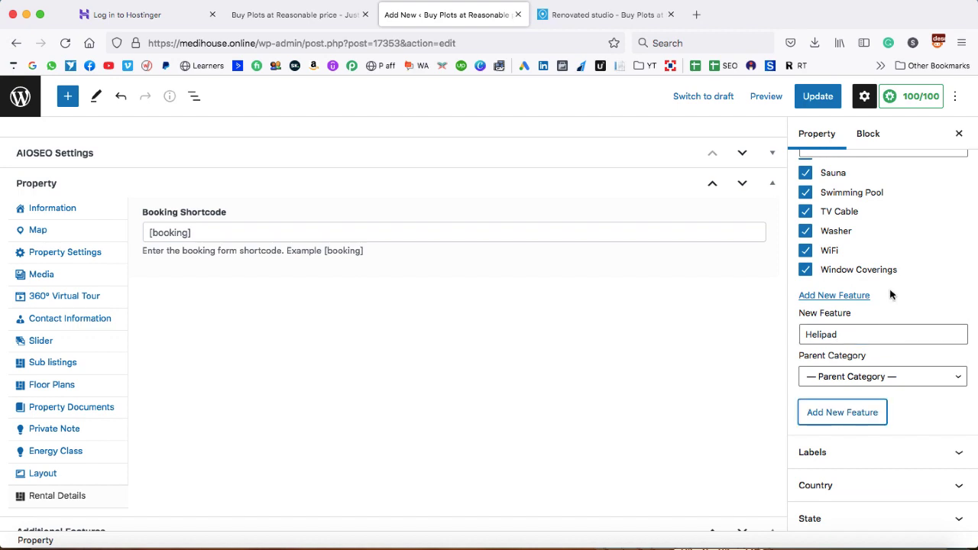
scroll(876, 232, up, 5)
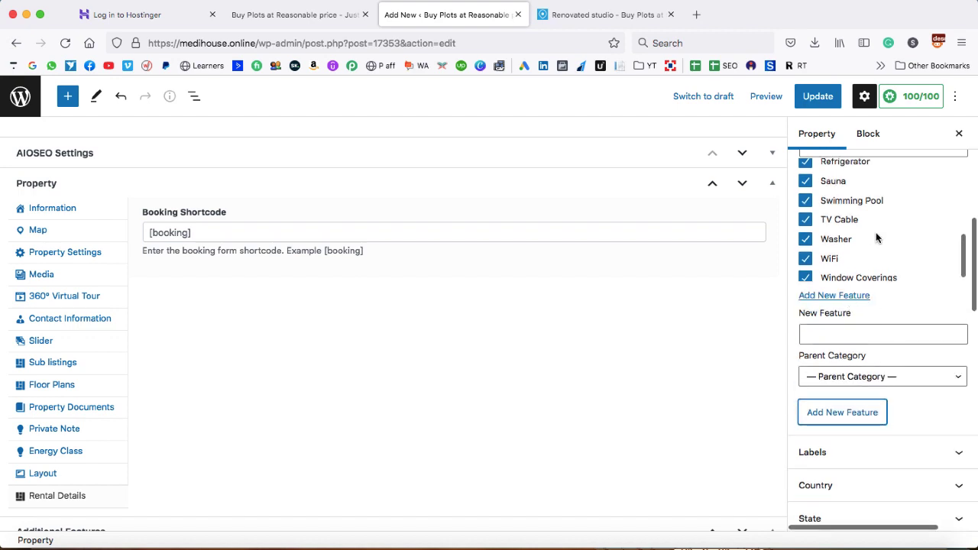
scroll(876, 232, up, 1)
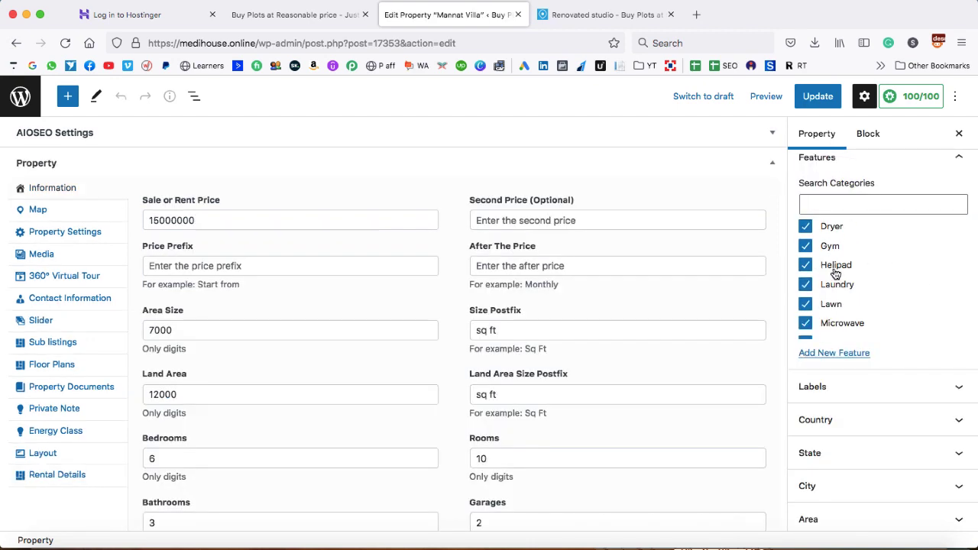
click(955, 161)
Create a New Arrival label and tick it for the property
click(956, 190)
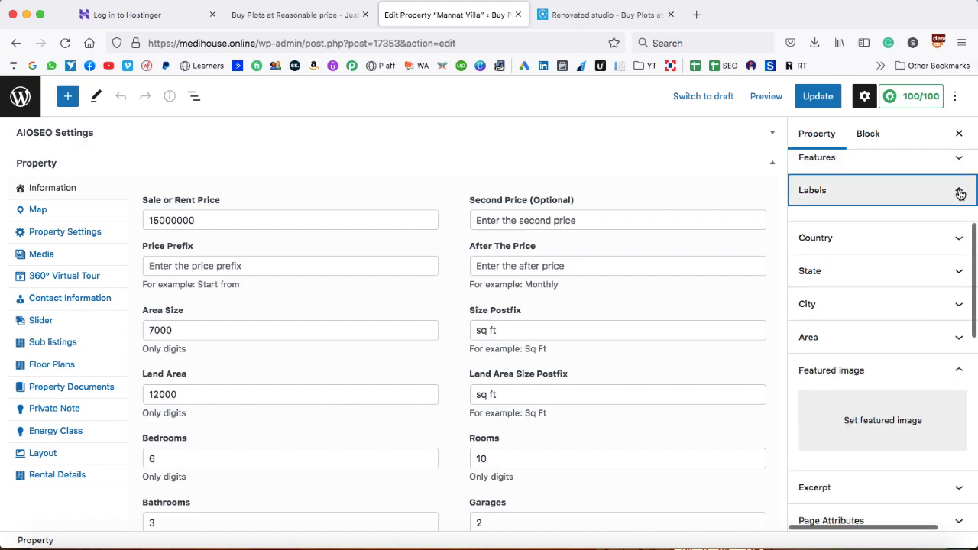
scroll(908, 257, up, 2)
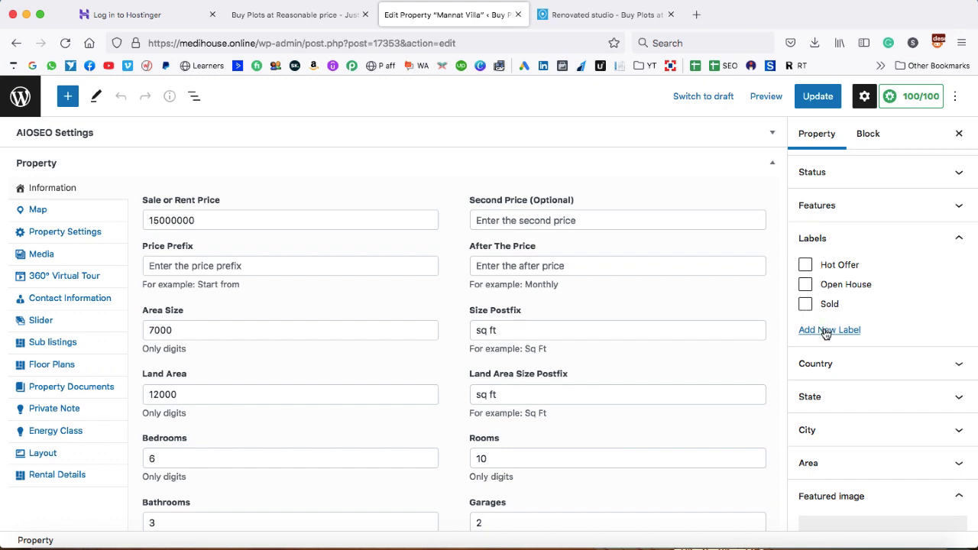
click(826, 330)
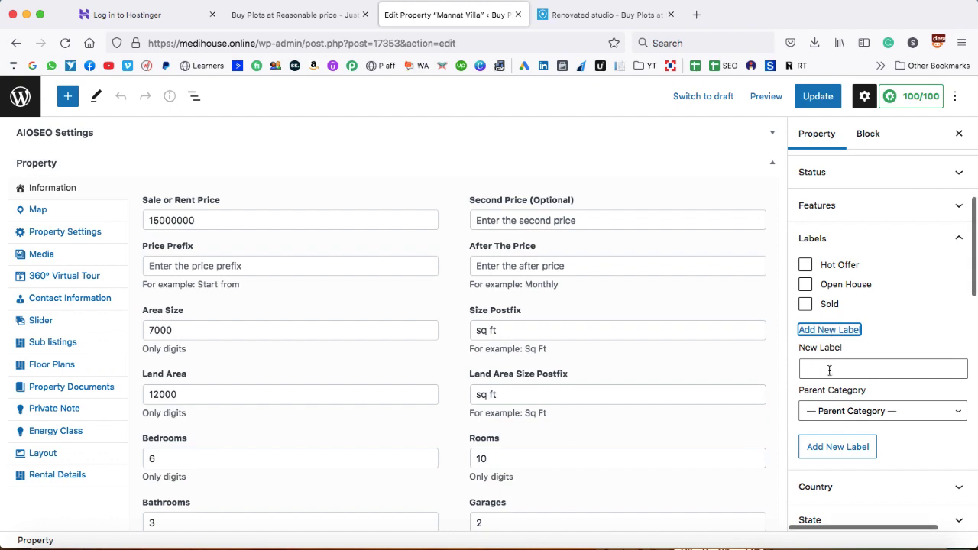
text(New Arrival)
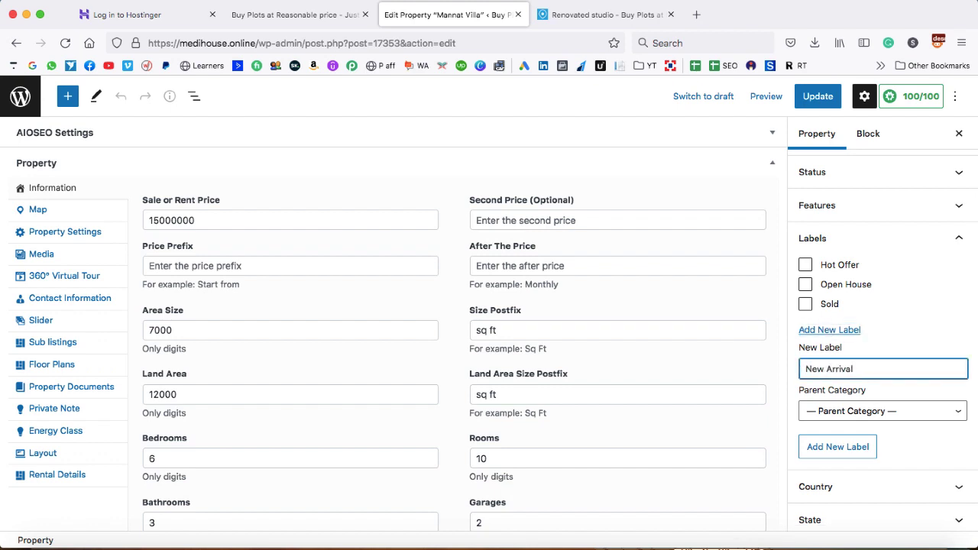
click(836, 449)
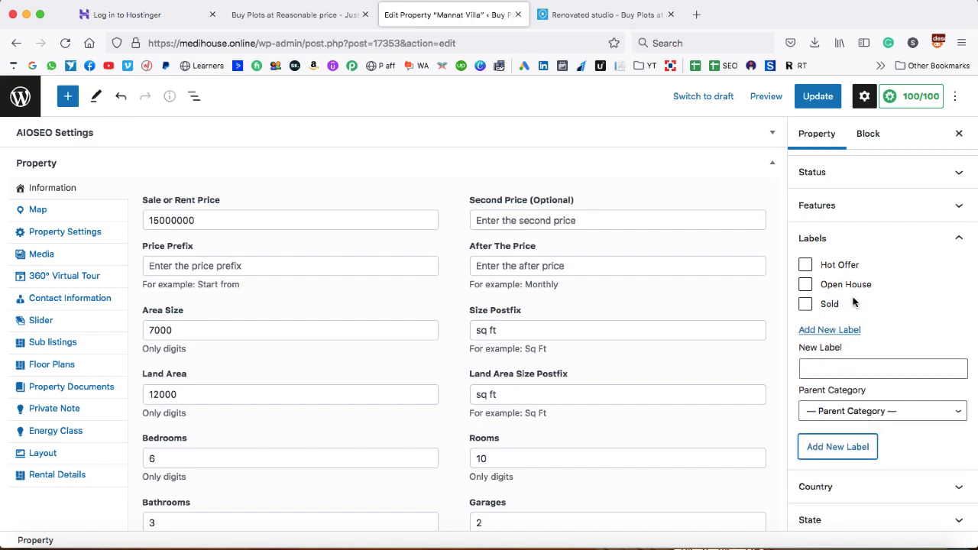
Update the property and reload the editor to confirm the label stuck
scroll(856, 283, up, 1)
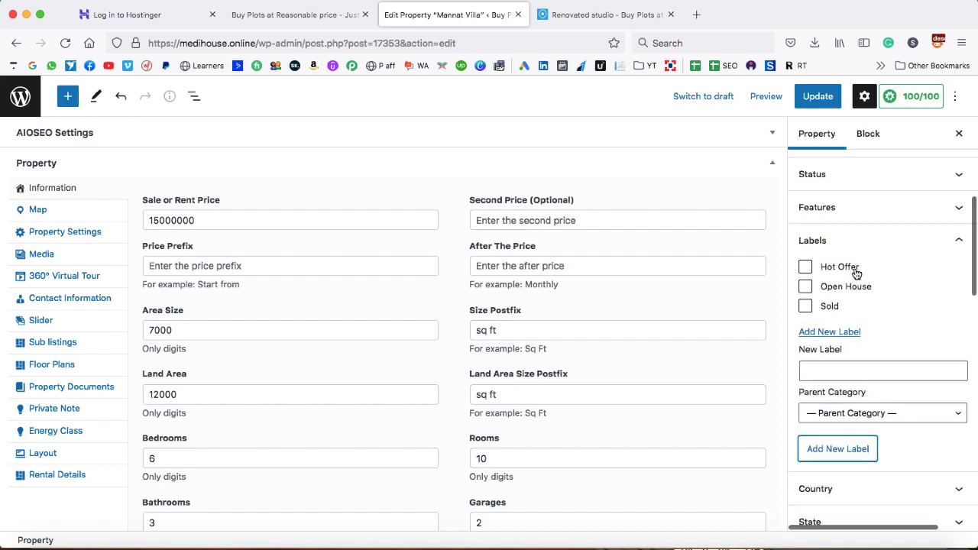
click(816, 99)
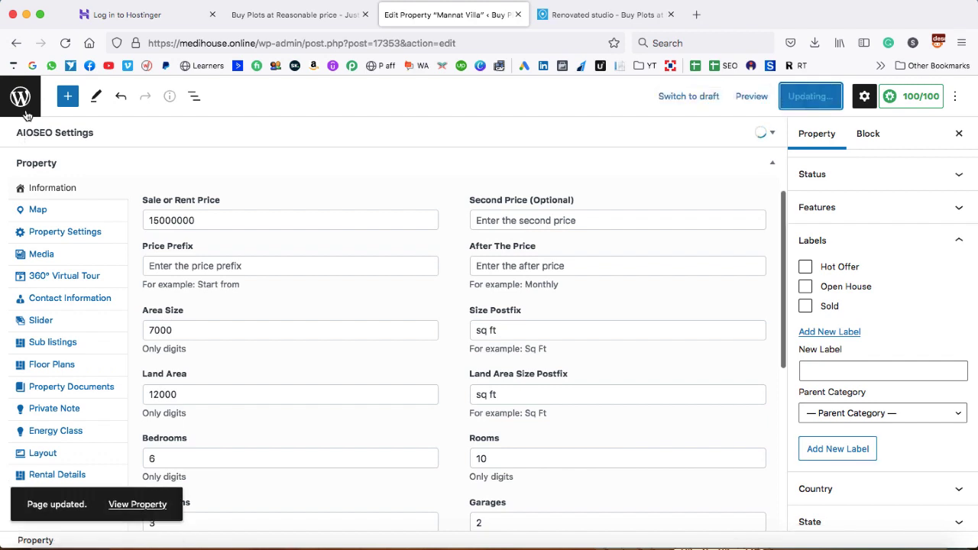
click(65, 42)
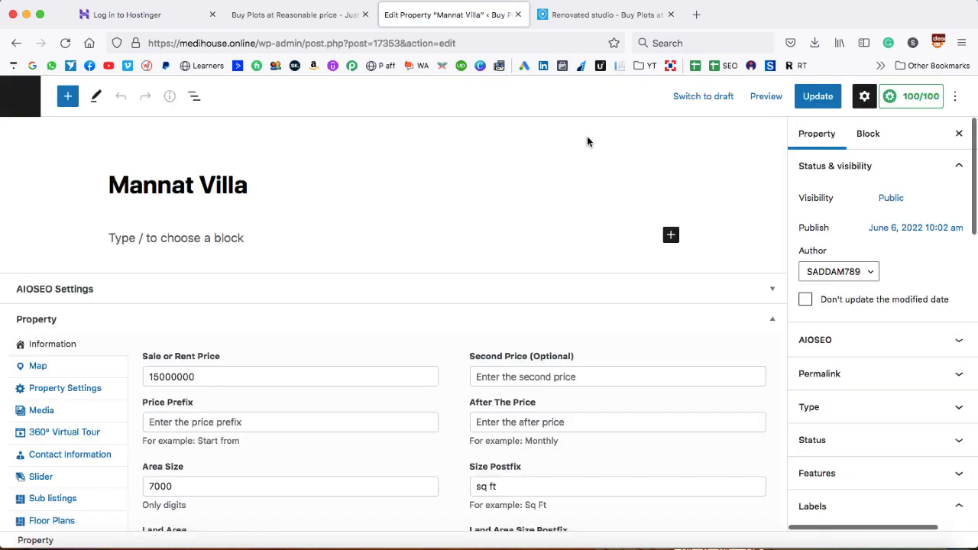
scroll(892, 349, down, 6)
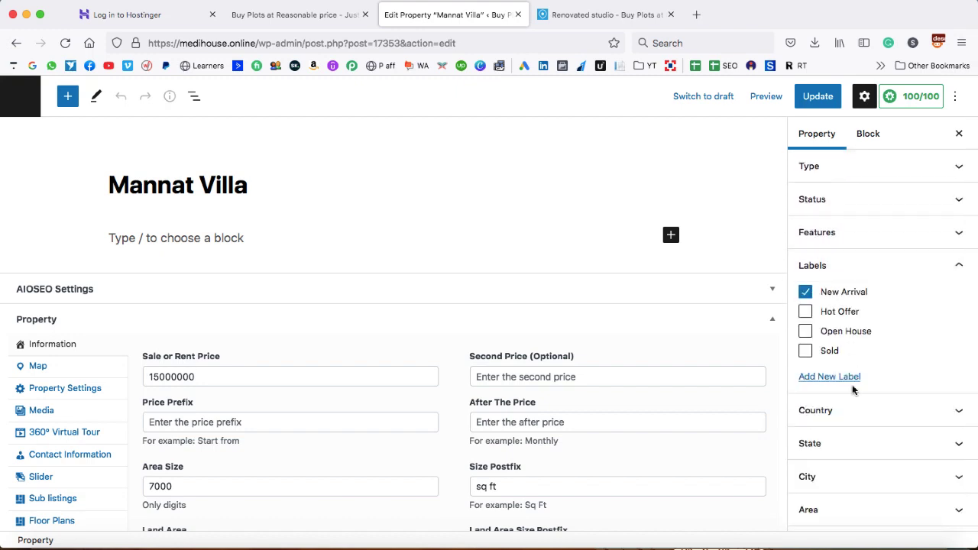
scroll(853, 389, down, 1)
Add India as a new country for the property
click(961, 244)
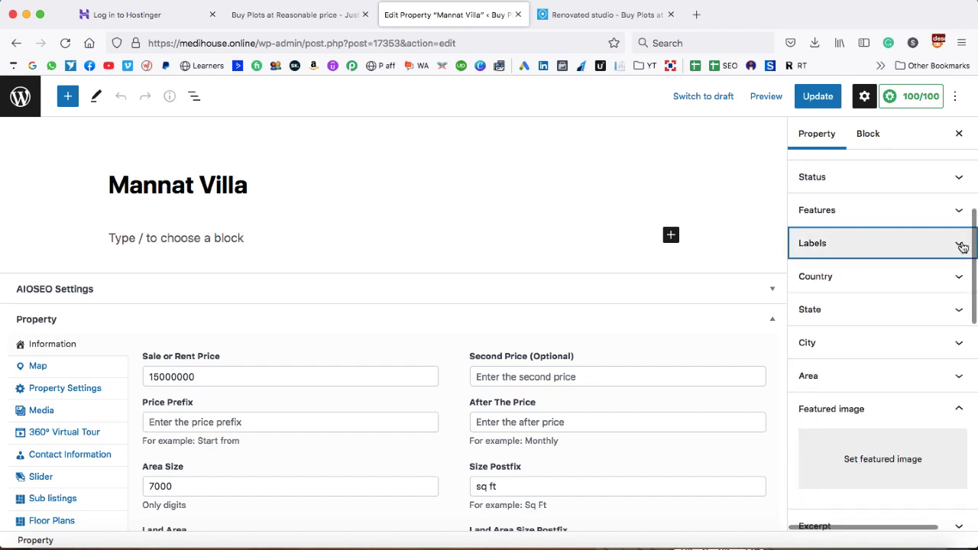
click(960, 278)
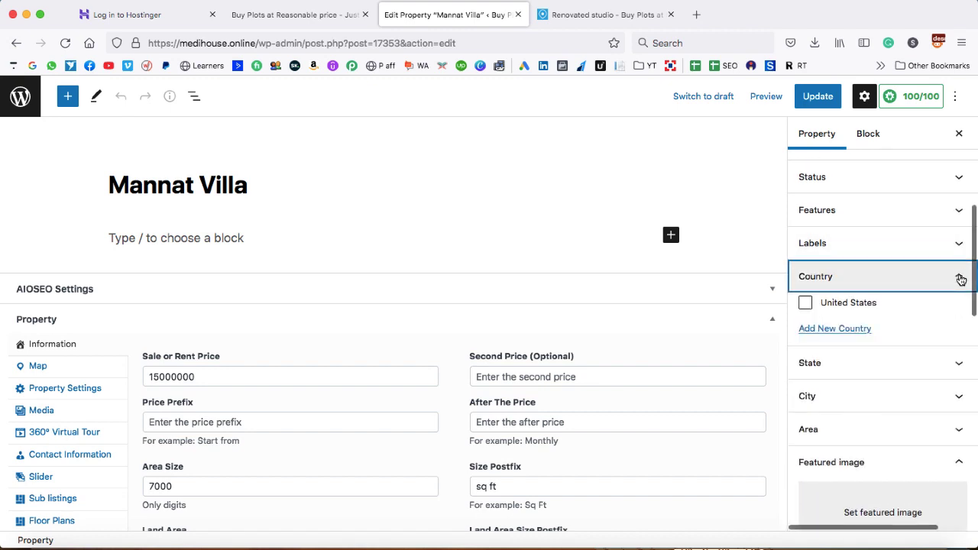
click(831, 331)
click(829, 367)
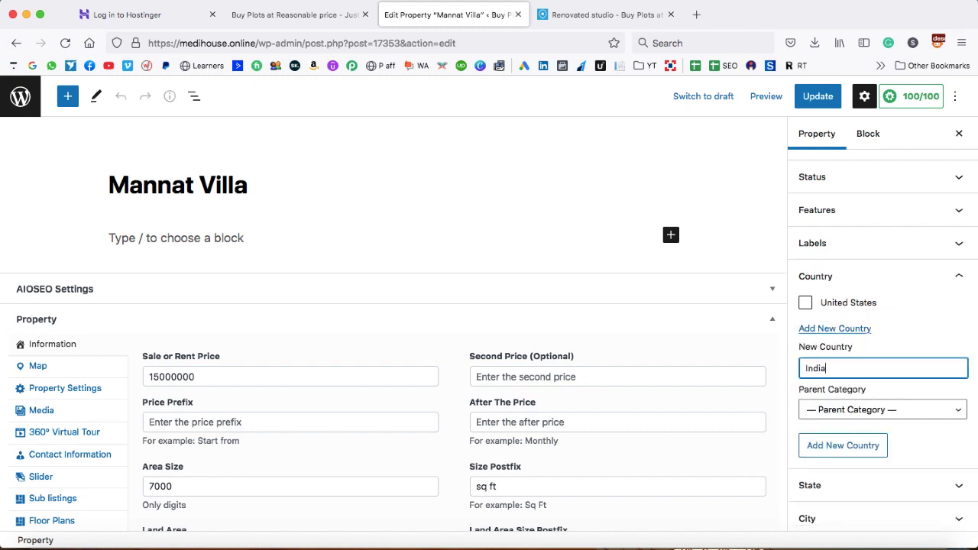
click(839, 447)
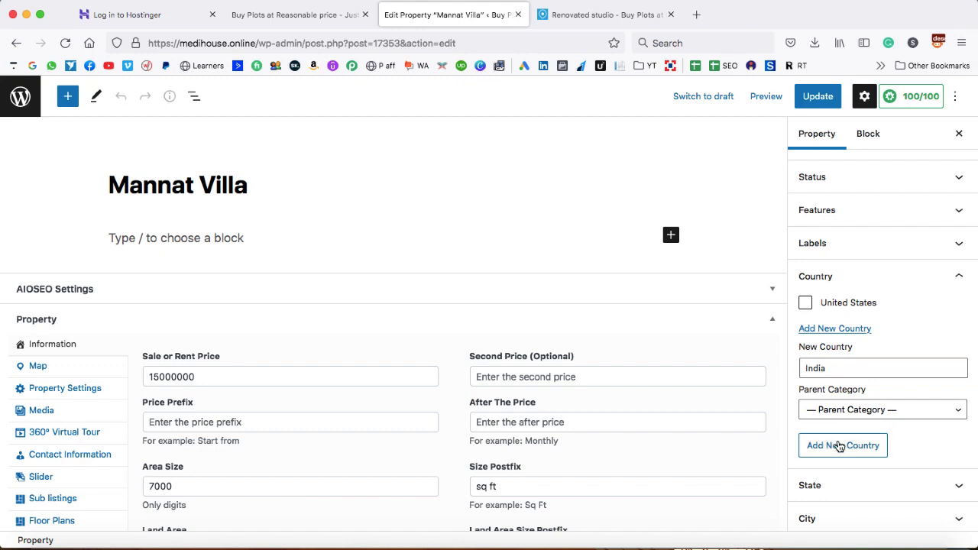
click(960, 282)
Add Delhi as a new state
click(955, 310)
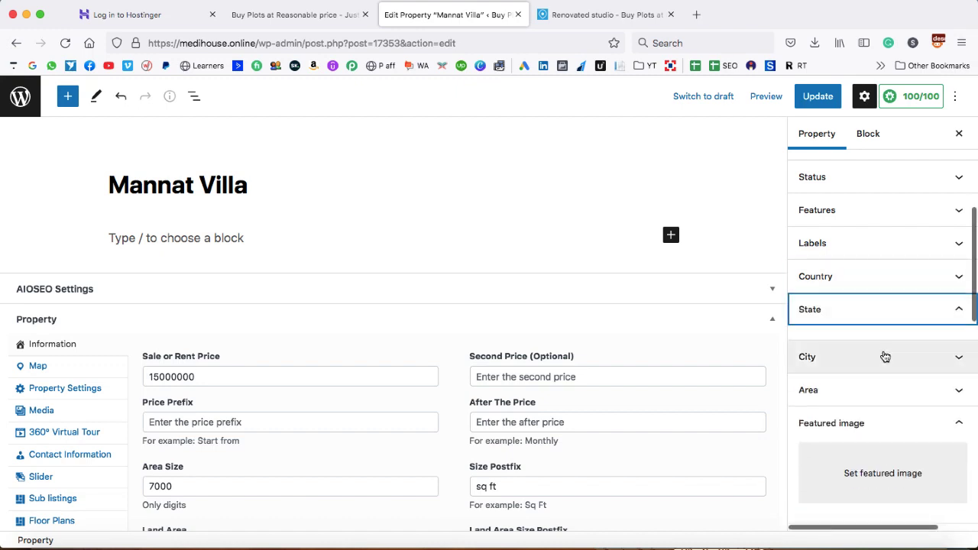
click(830, 420)
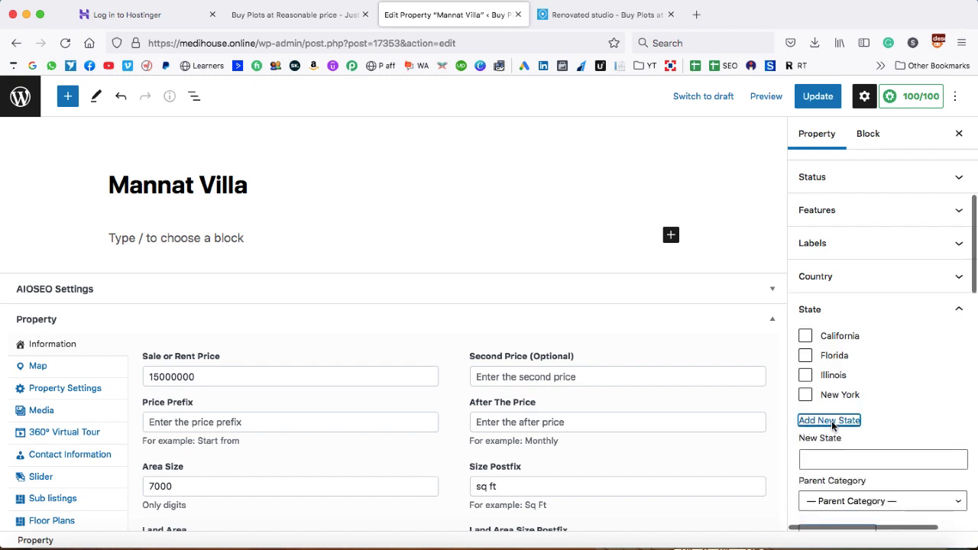
click(832, 462)
text(New)
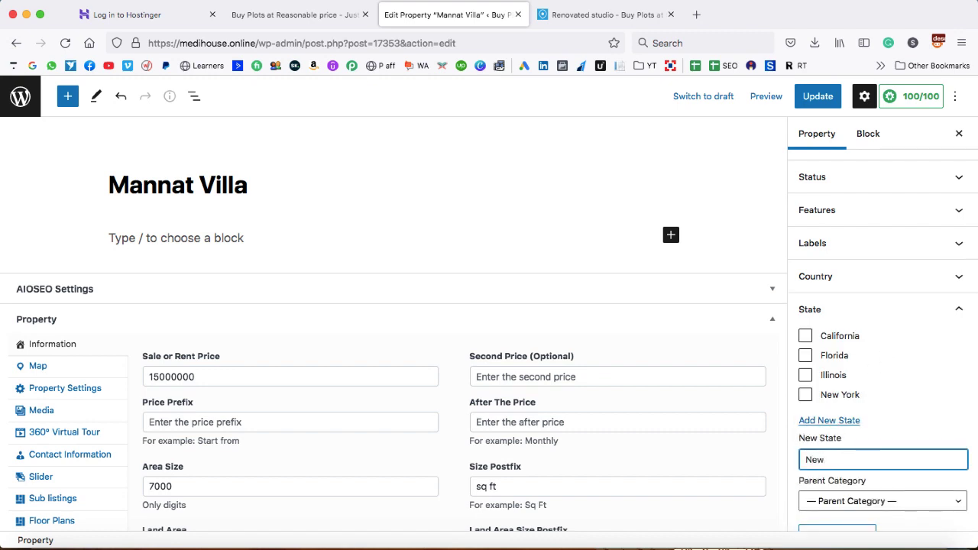
text(lhi)
scroll(890, 435, down, 1)
click(837, 495)
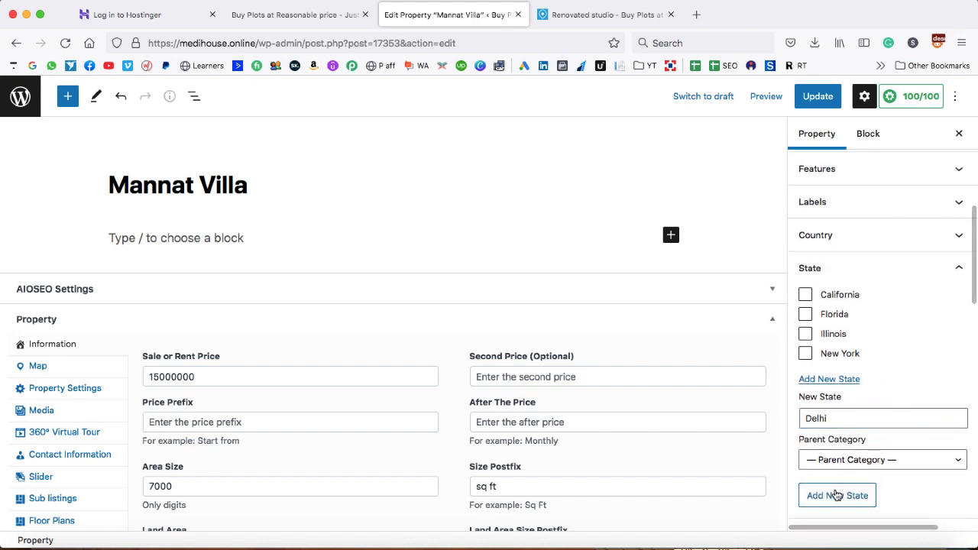
click(957, 269)
Add New Delhi as a new city
click(961, 301)
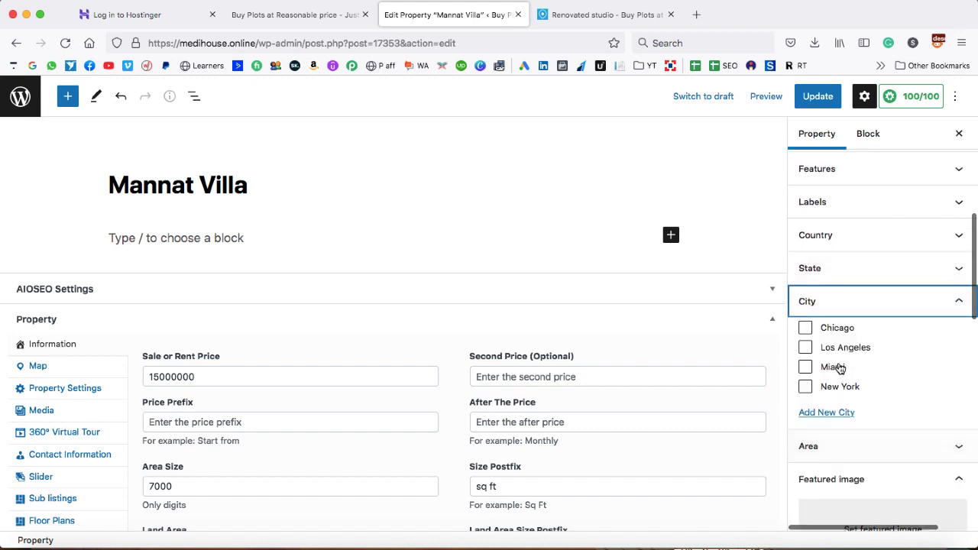
click(826, 412)
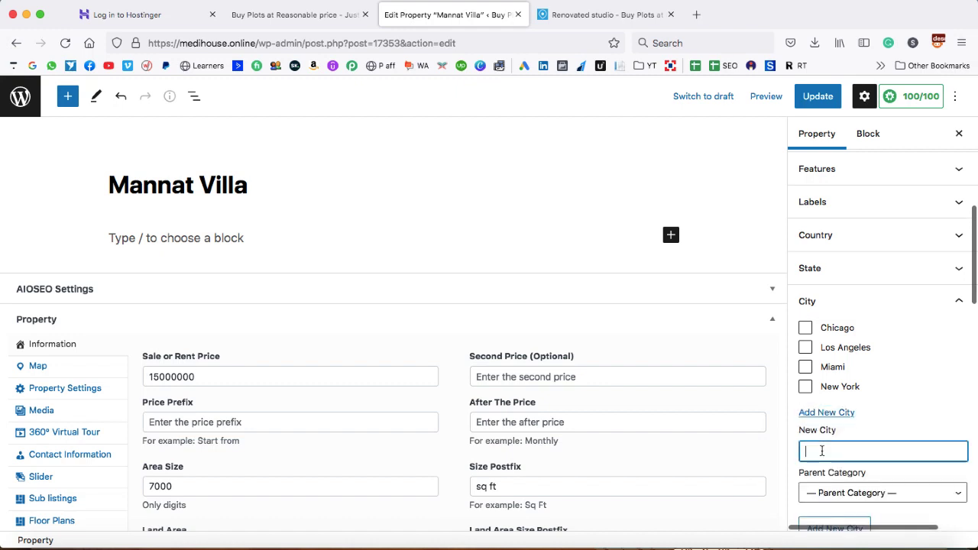
text(New Delhi)
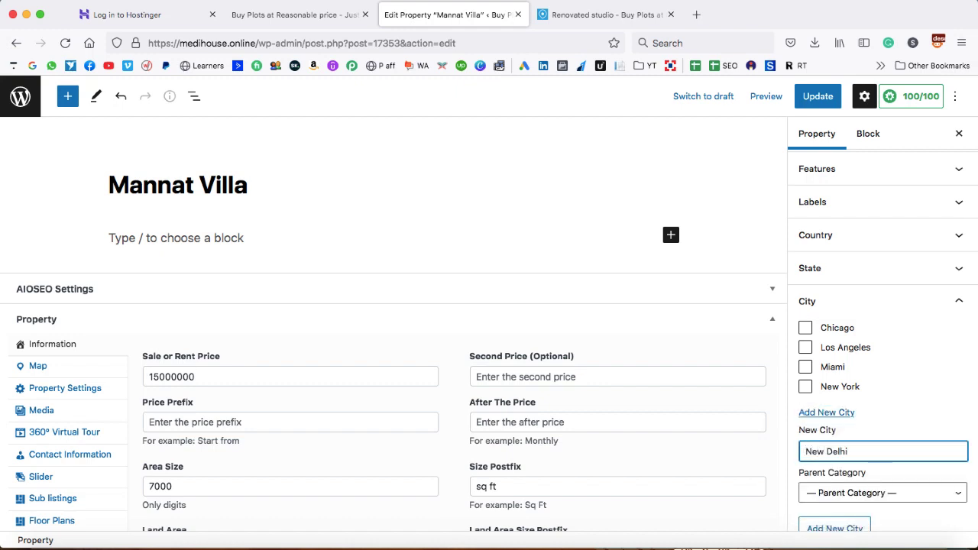
scroll(826, 465, down, 1)
click(829, 502)
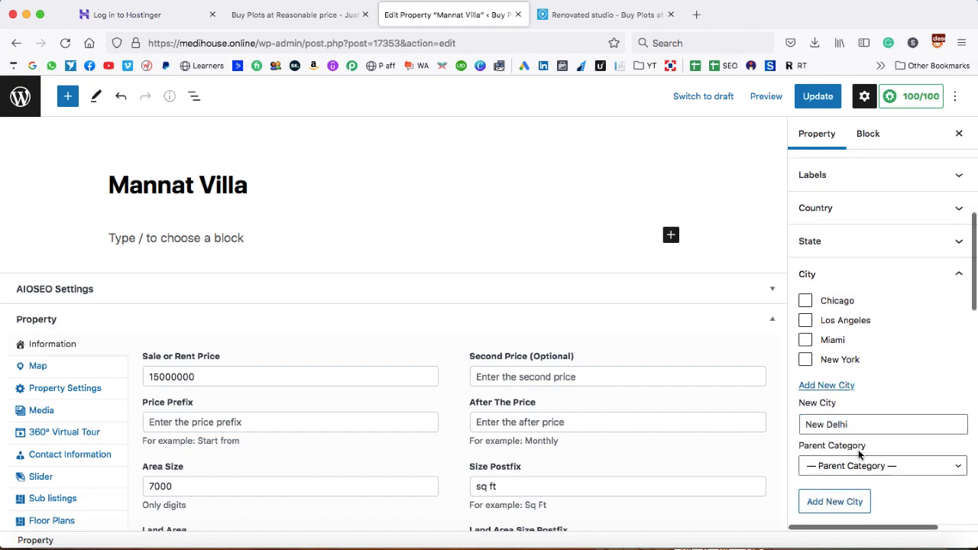
Enter Chandni Chowk as a new area name and add it to the property's Area categories
click(956, 274)
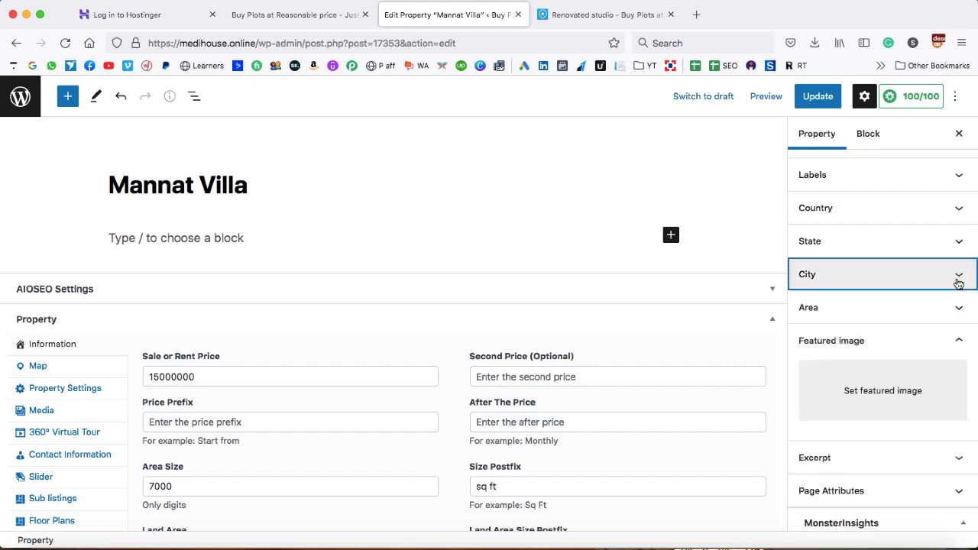
click(959, 310)
click(959, 310)
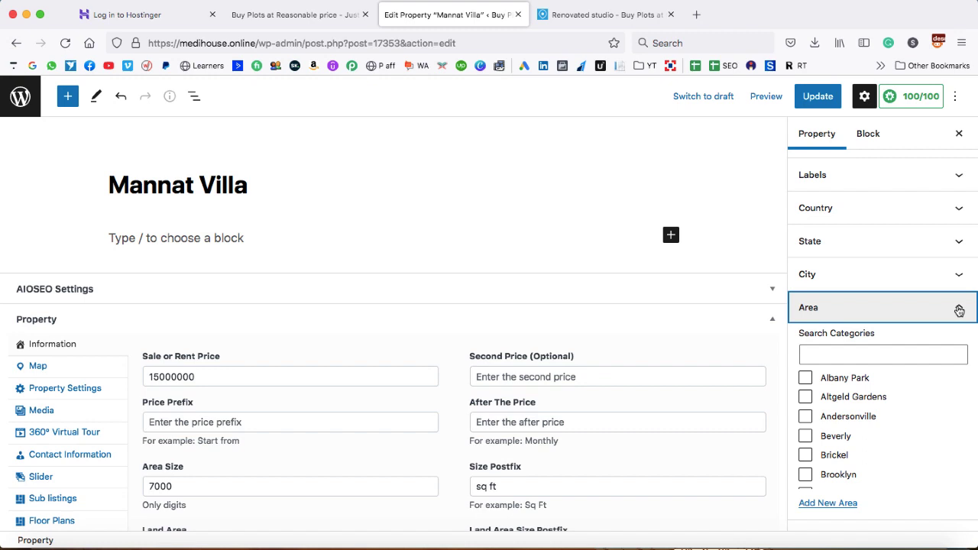
scroll(789, 330, down, 3)
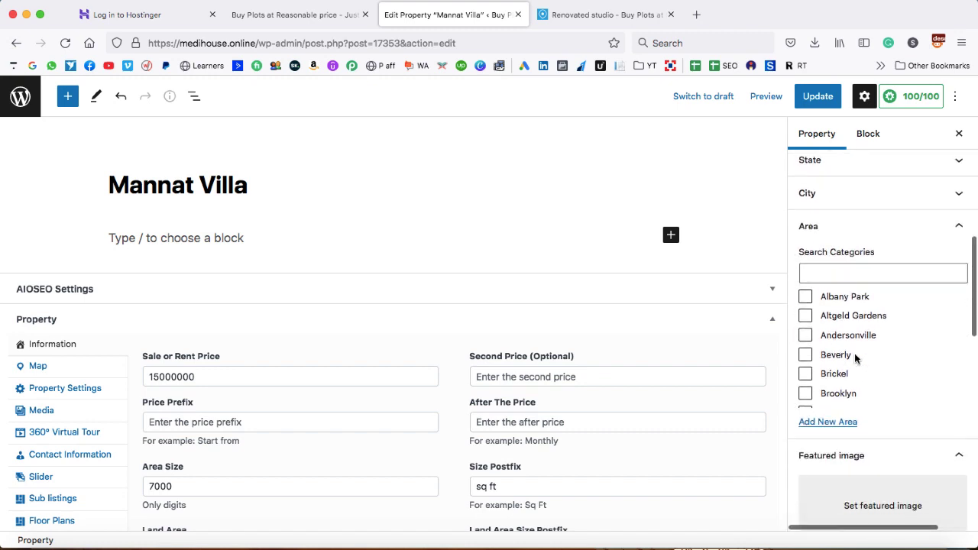
scroll(854, 355, down, 8)
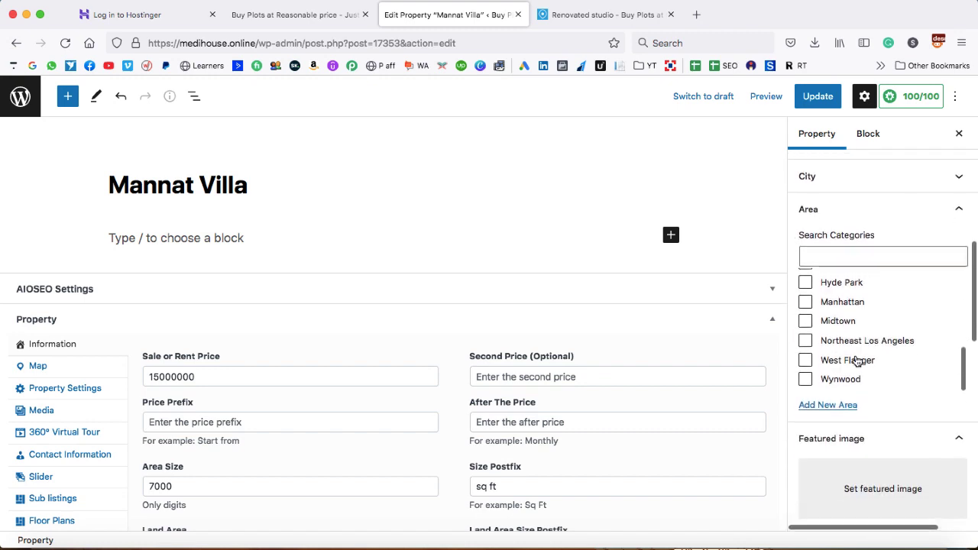
click(830, 406)
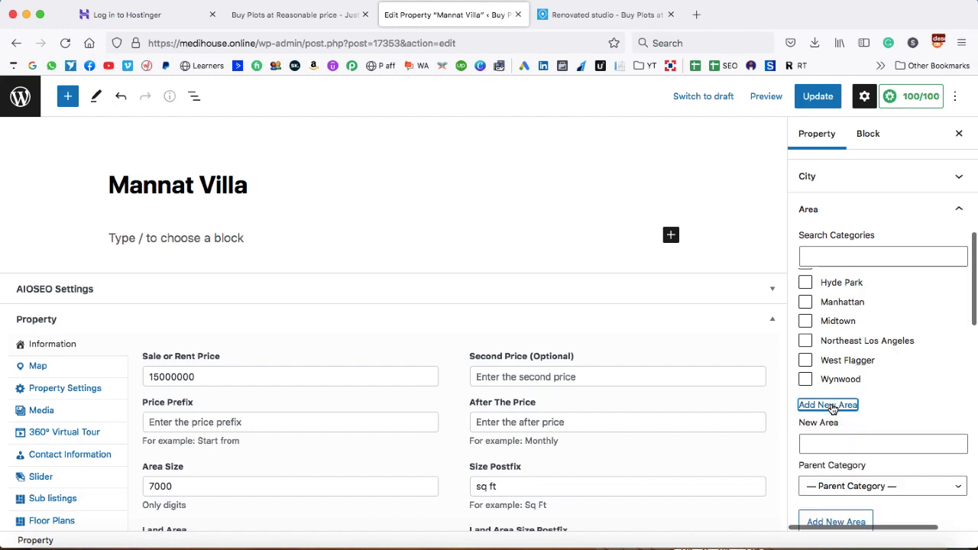
click(831, 444)
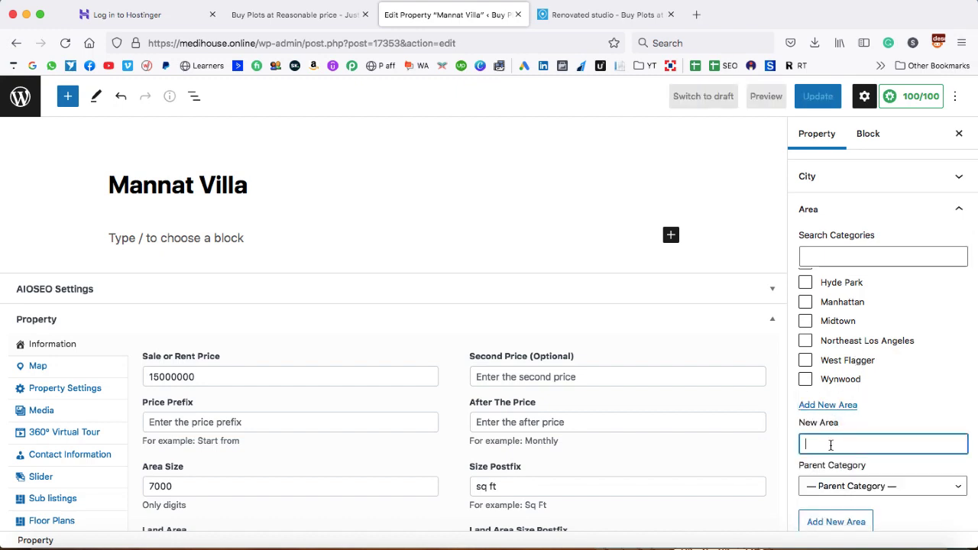
text(Chandni Chow)
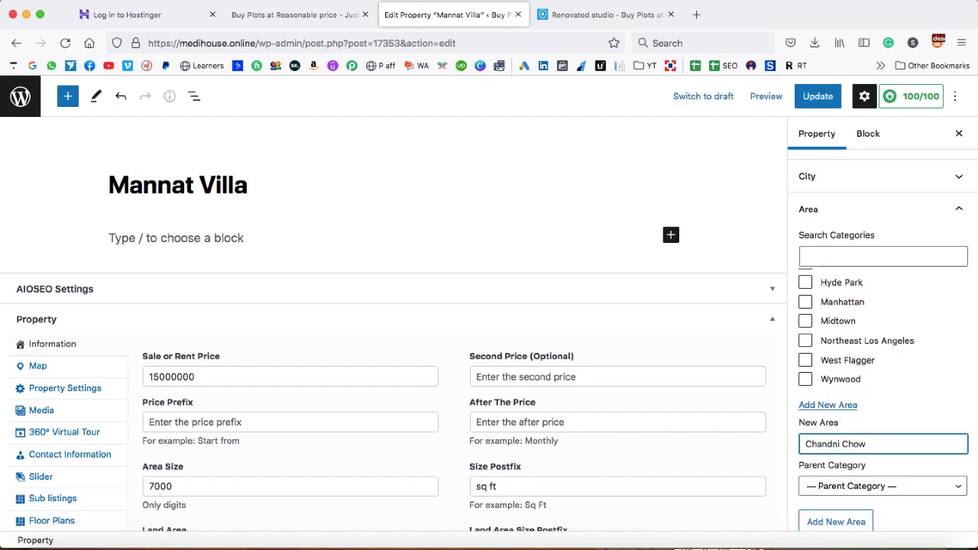
text(k)
scroll(839, 459, down, 1)
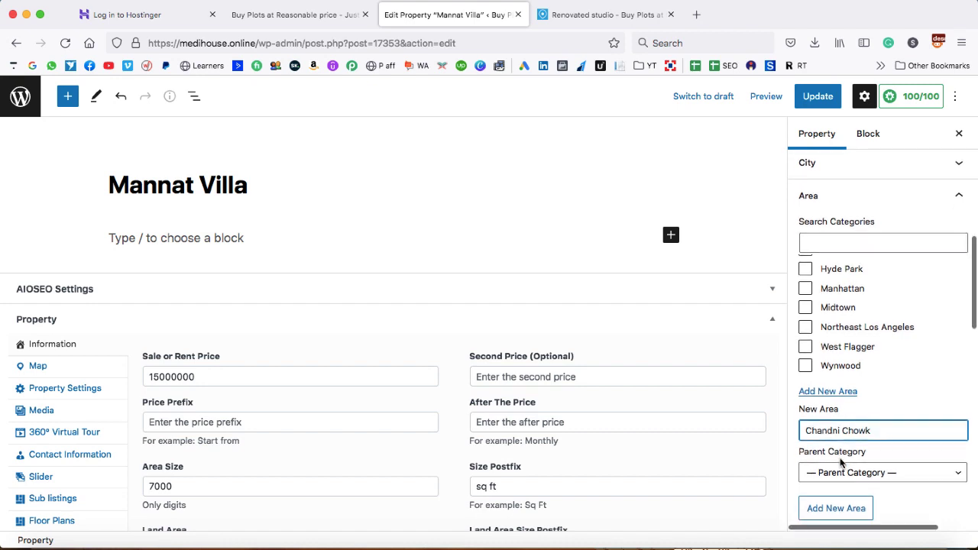
click(834, 506)
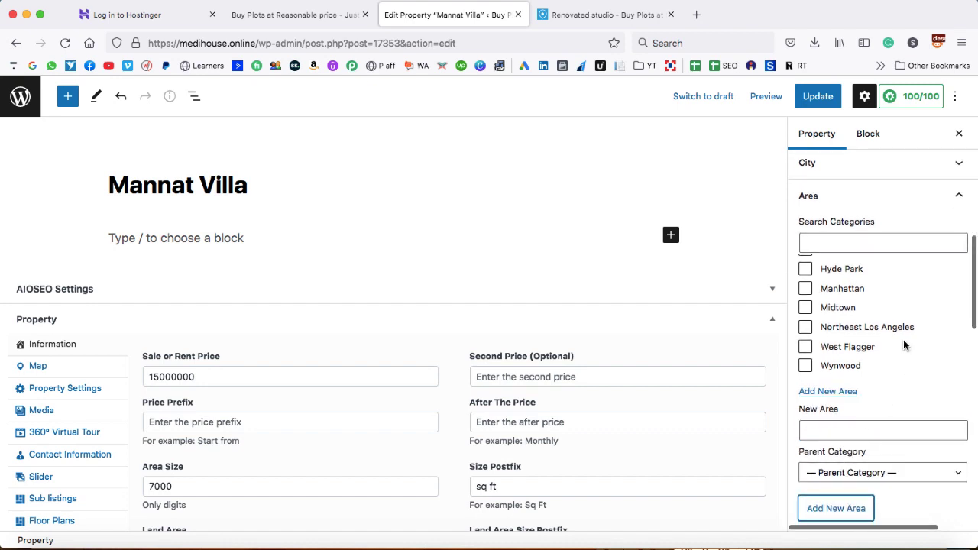
scroll(899, 322, up, 10)
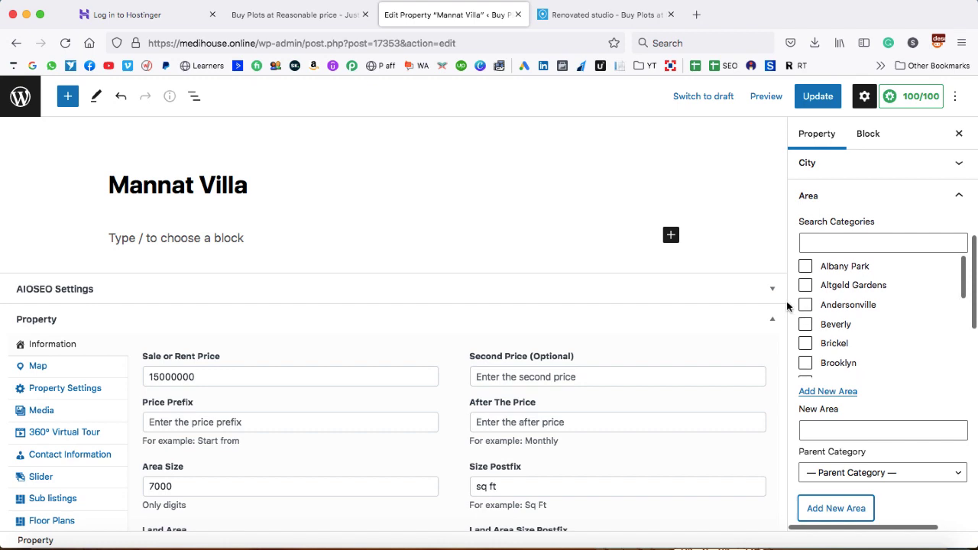
click(958, 197)
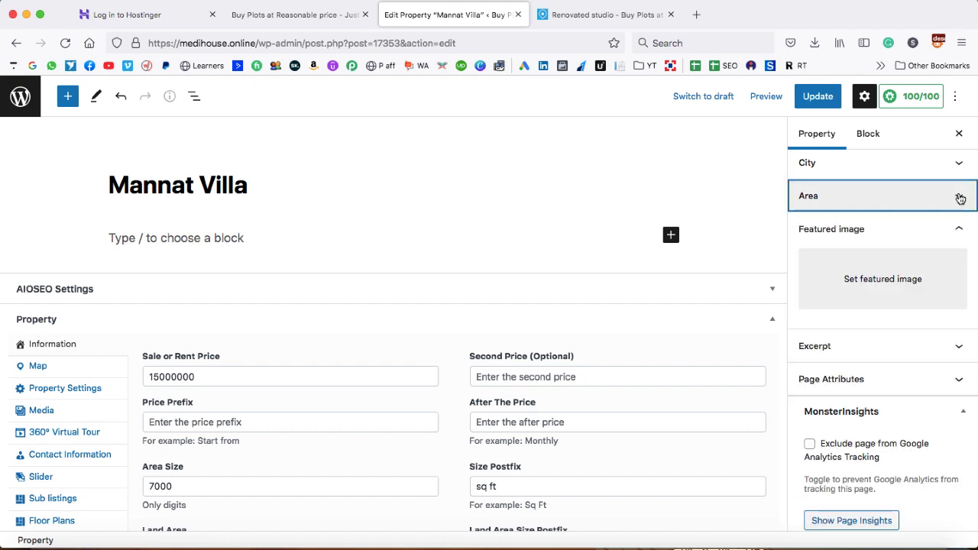
Update the Mannat Villa property, reload it, and confirm Chandni Chowk is ticked as its area
click(817, 96)
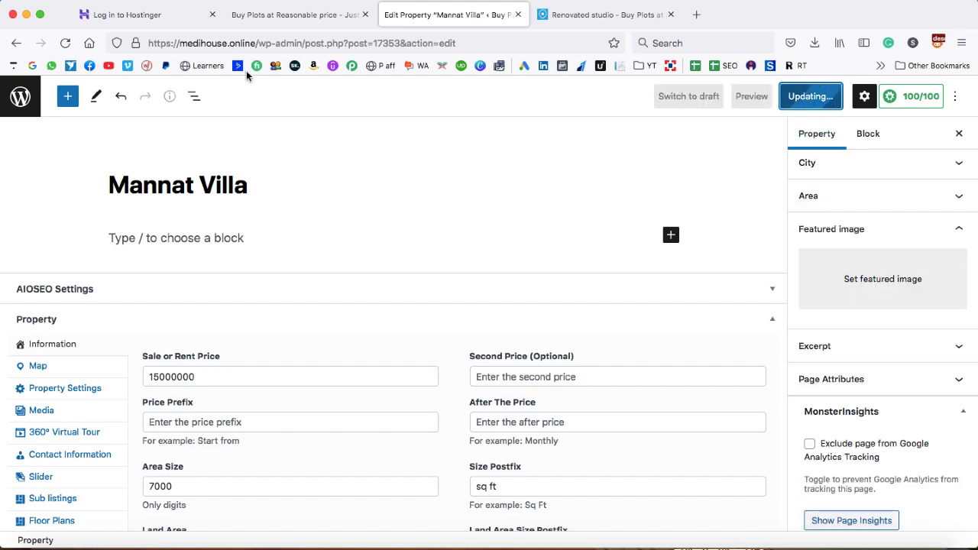
click(66, 43)
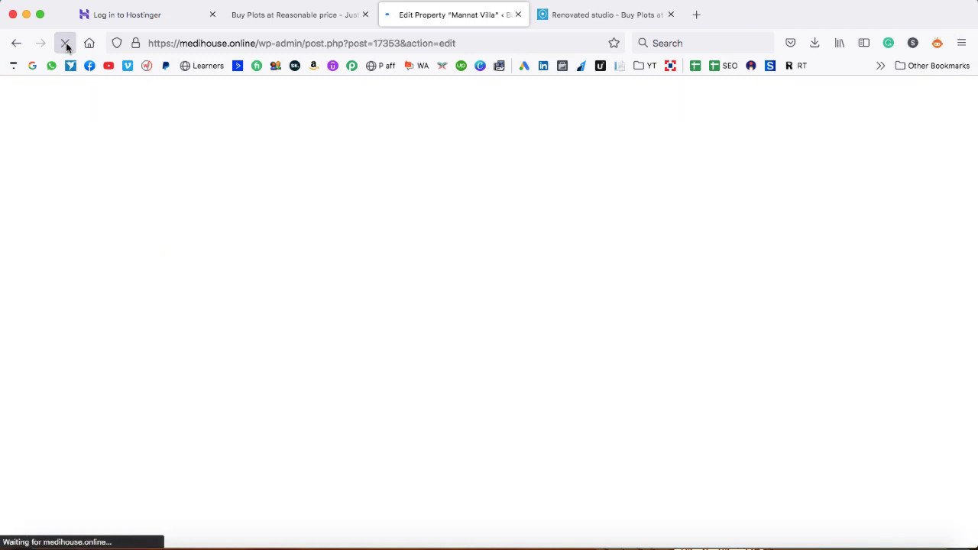
scroll(844, 315, down, 1)
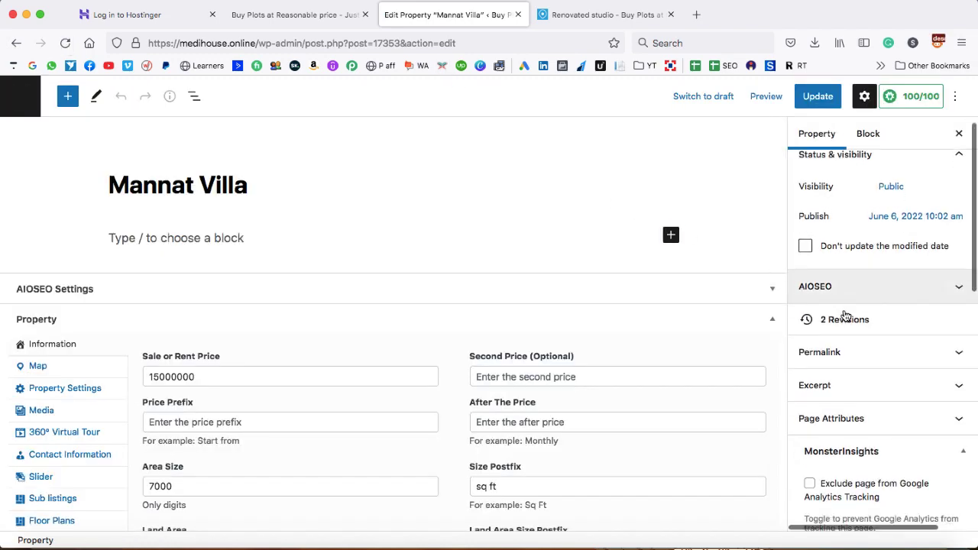
scroll(845, 315, down, 10)
click(959, 344)
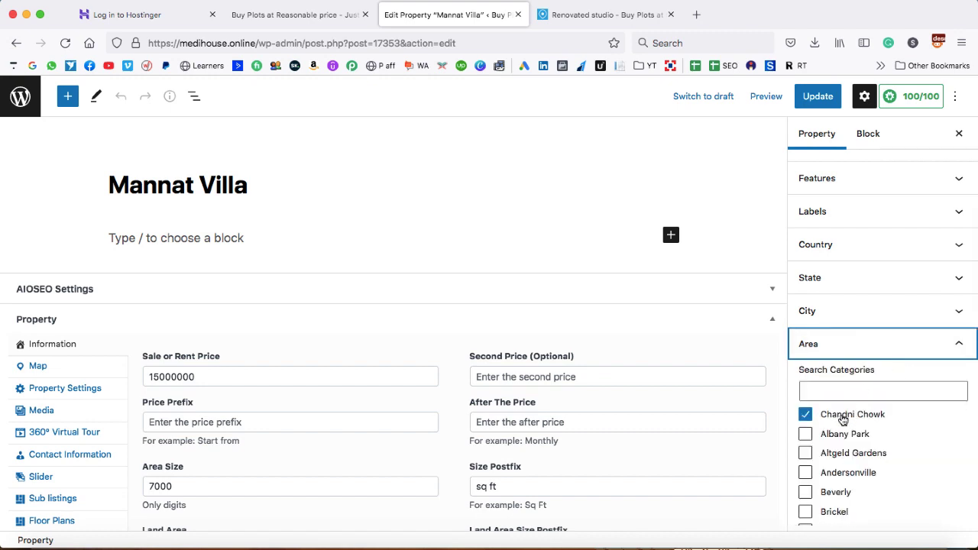
click(792, 410)
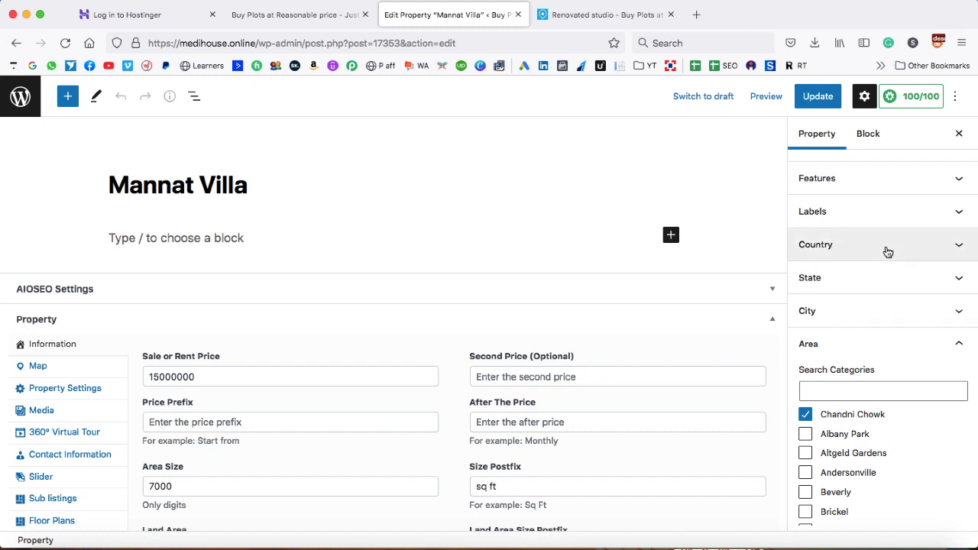
Expand the Permalink panel to show the URL slug mannat-villa
scroll(885, 246, up, 10)
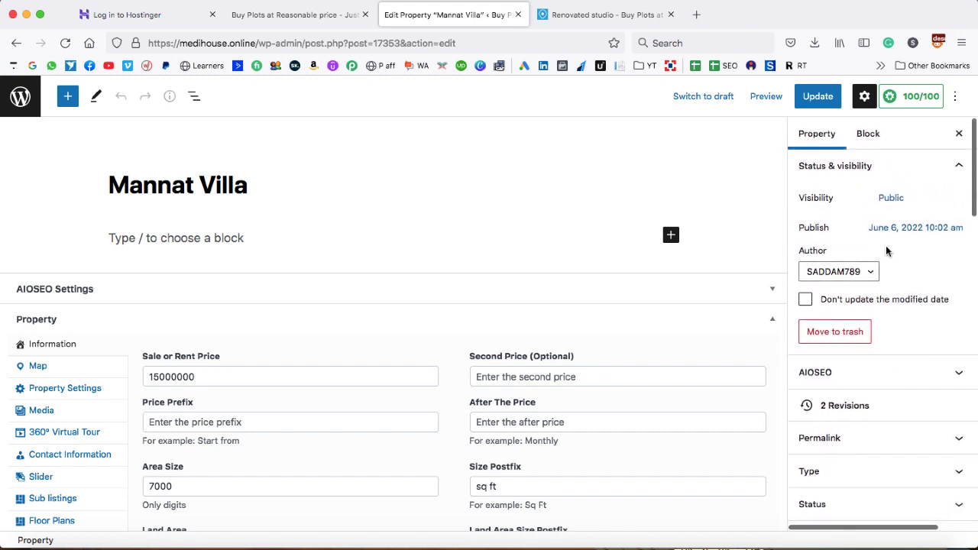
click(955, 441)
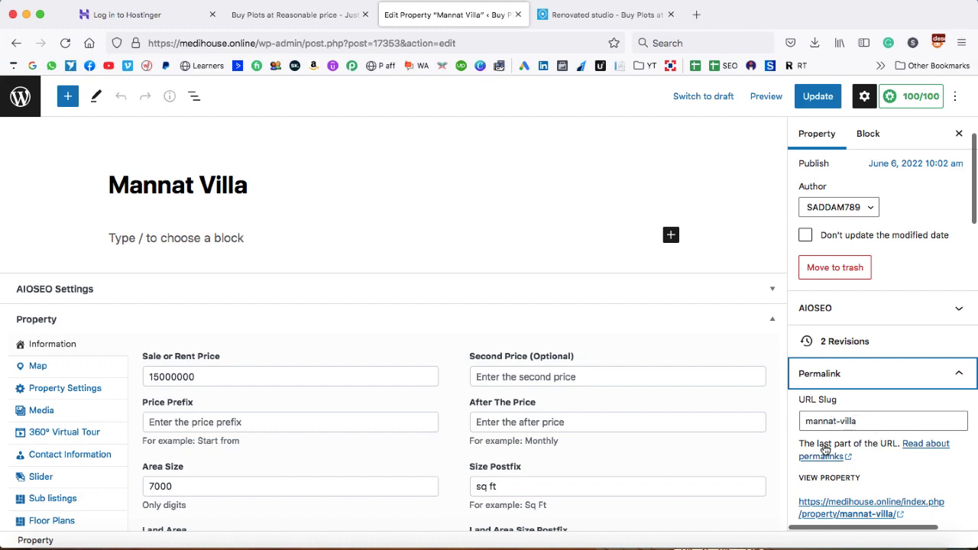
scroll(869, 457, down, 2)
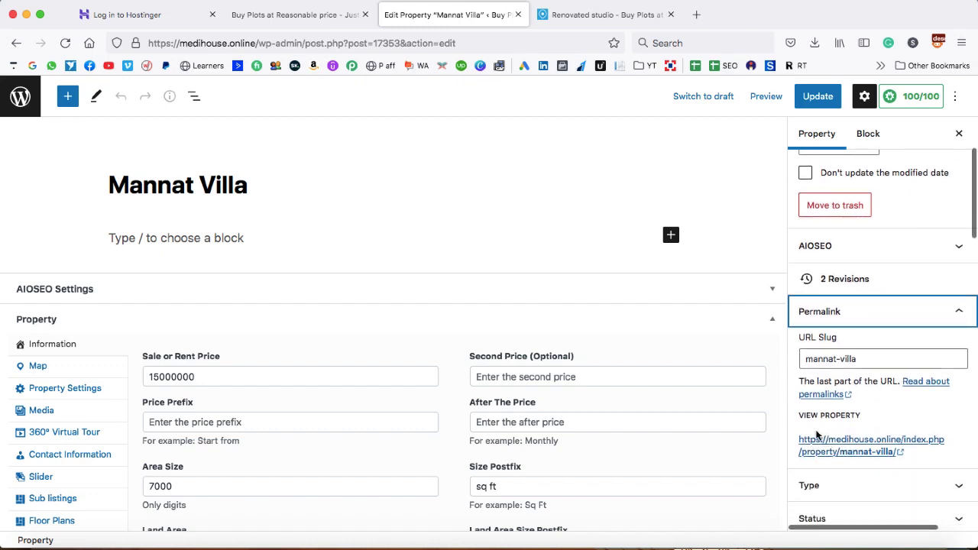
Open the live Mannat Villa page in a new tab and advance its gallery two photos
right_click(839, 445)
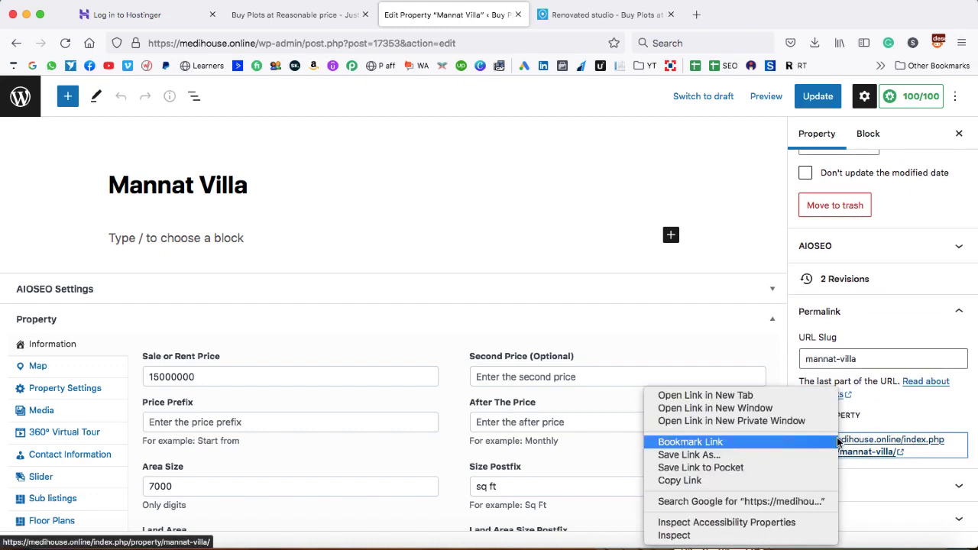
click(779, 396)
click(572, 18)
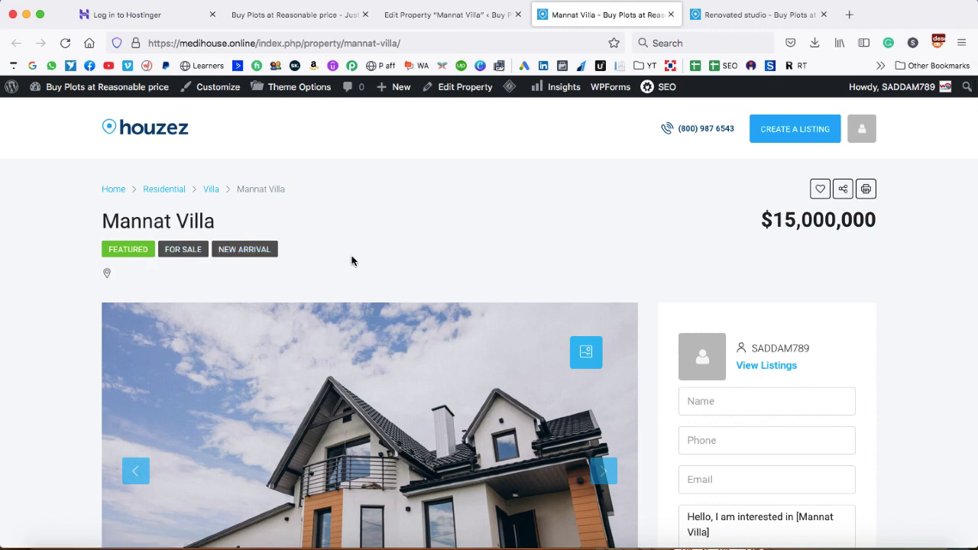
scroll(352, 261, down, 3)
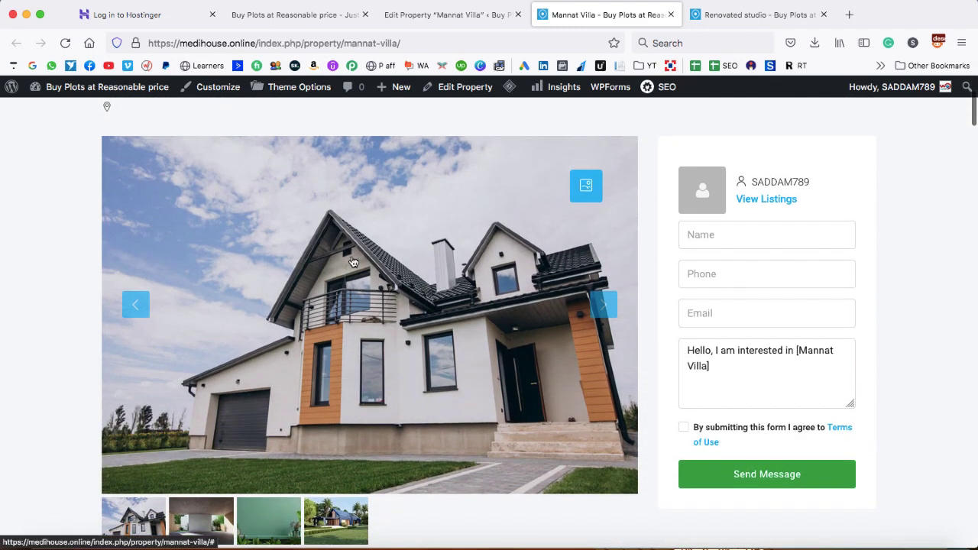
click(604, 305)
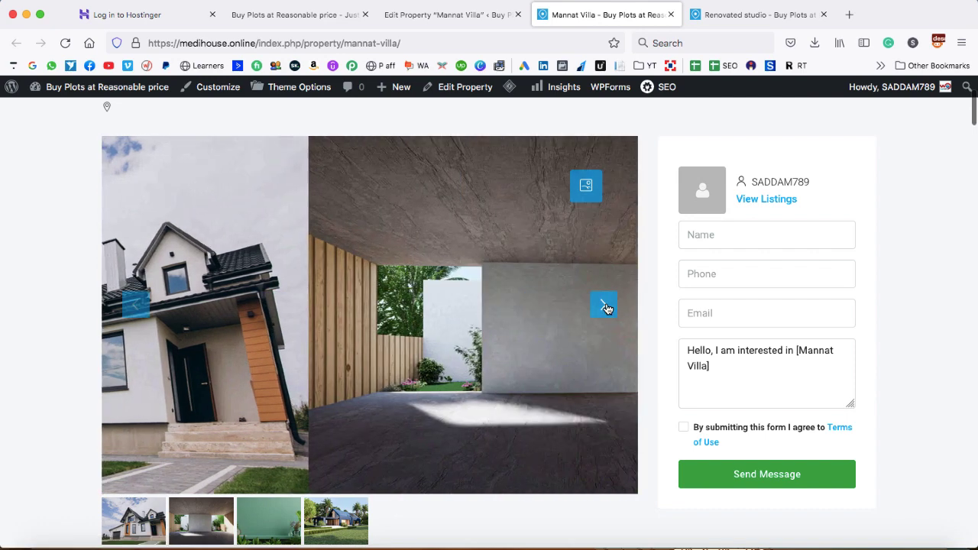
click(604, 306)
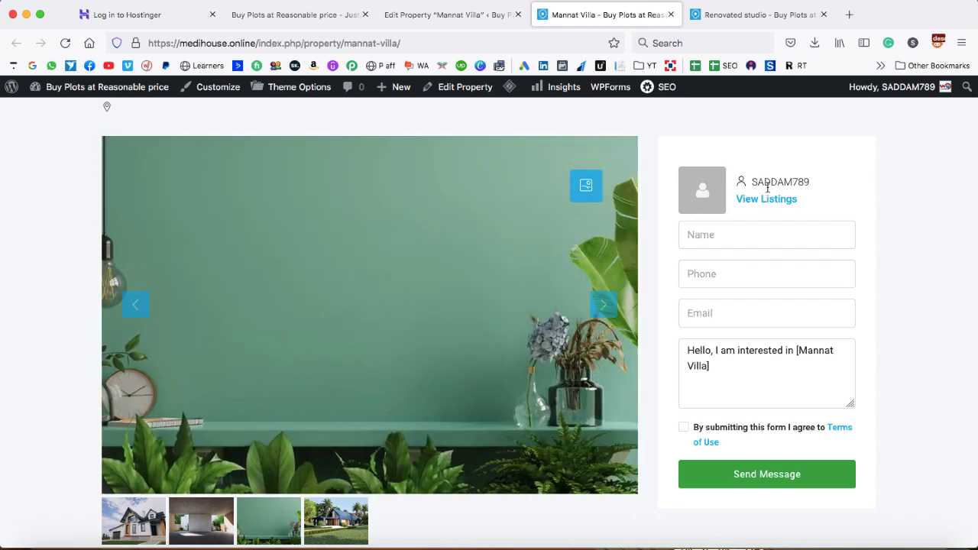
Select the listing author's username on the Mannat Villa page
drag(754, 180, 811, 181)
click(811, 181)
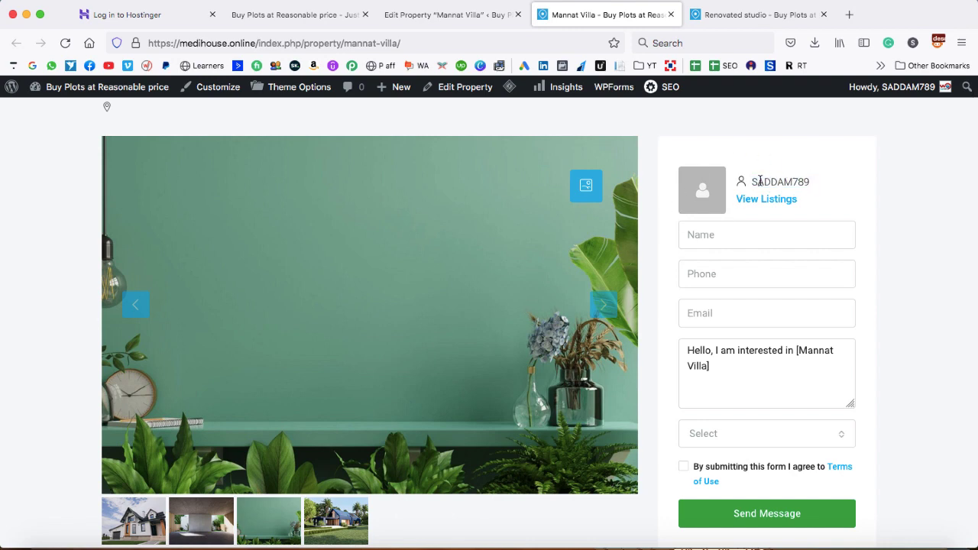
drag(754, 180, 805, 182)
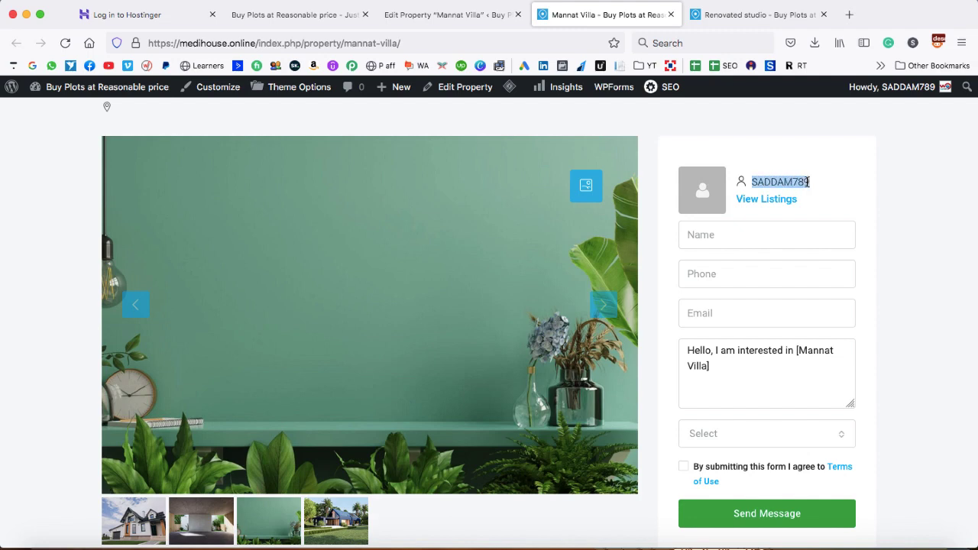
scroll(807, 181, down, 5)
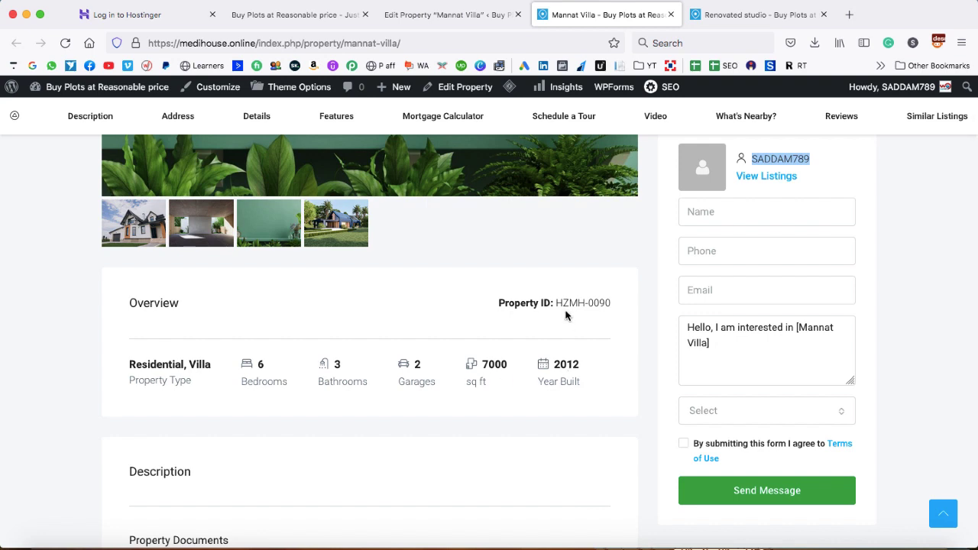
mouse_move(557, 301)
mouse_down()
mouse_move(608, 303)
mouse_move(557, 304)
mouse_up()
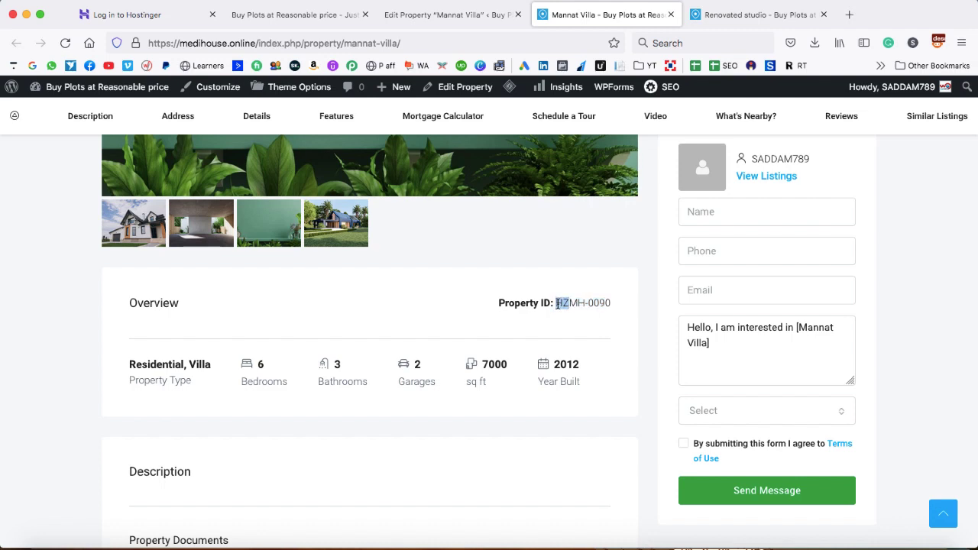
click(556, 303)
scroll(559, 301, down, 5)
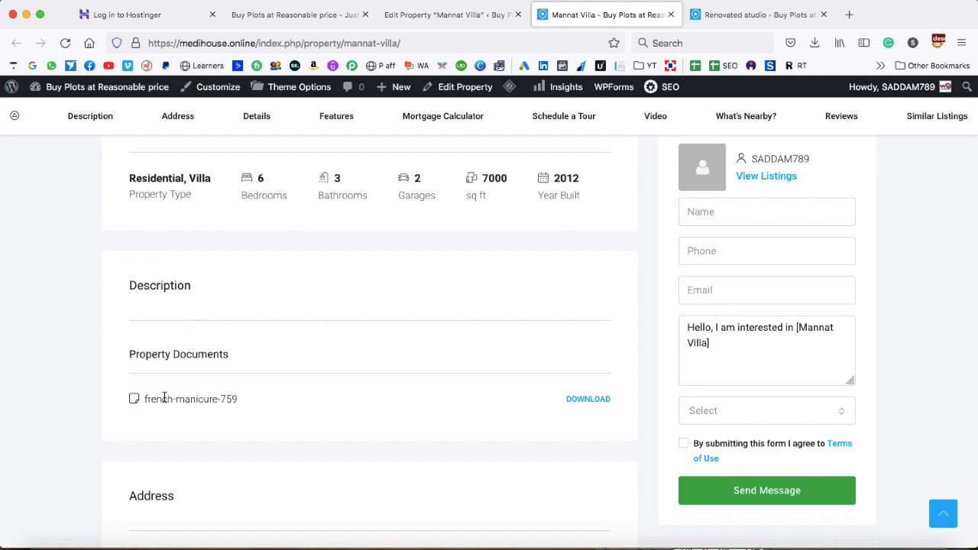
scroll(577, 434, down, 2)
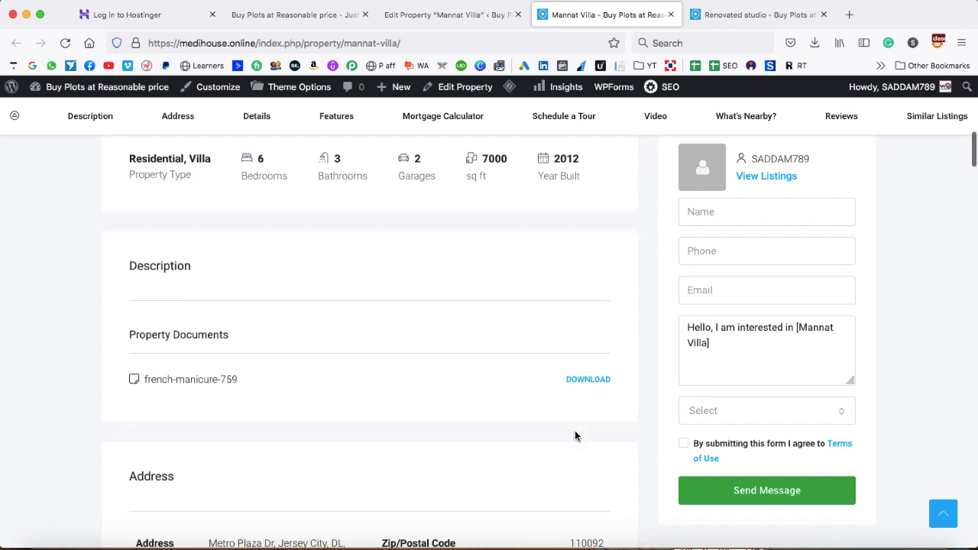
scroll(574, 435, down, 1)
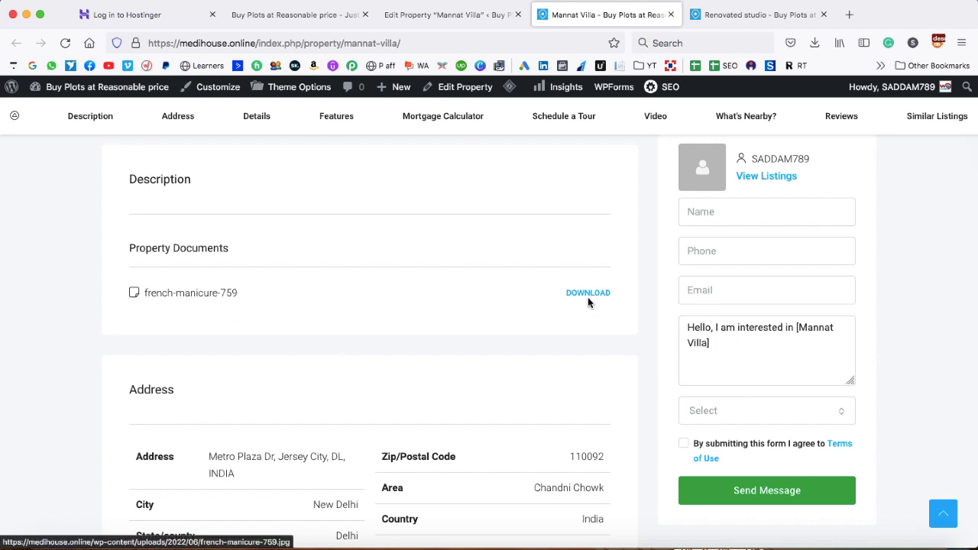
scroll(511, 382, down, 3)
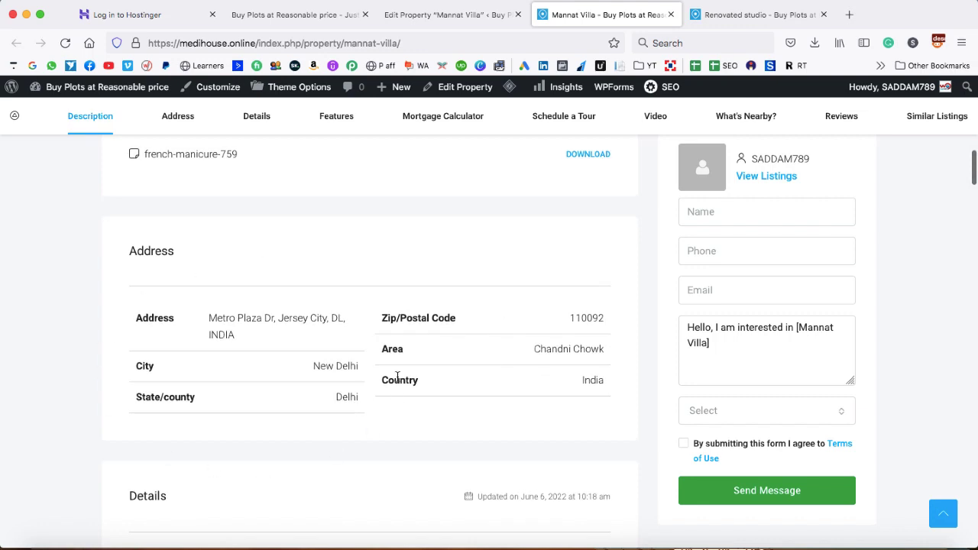
scroll(397, 376, down, 6)
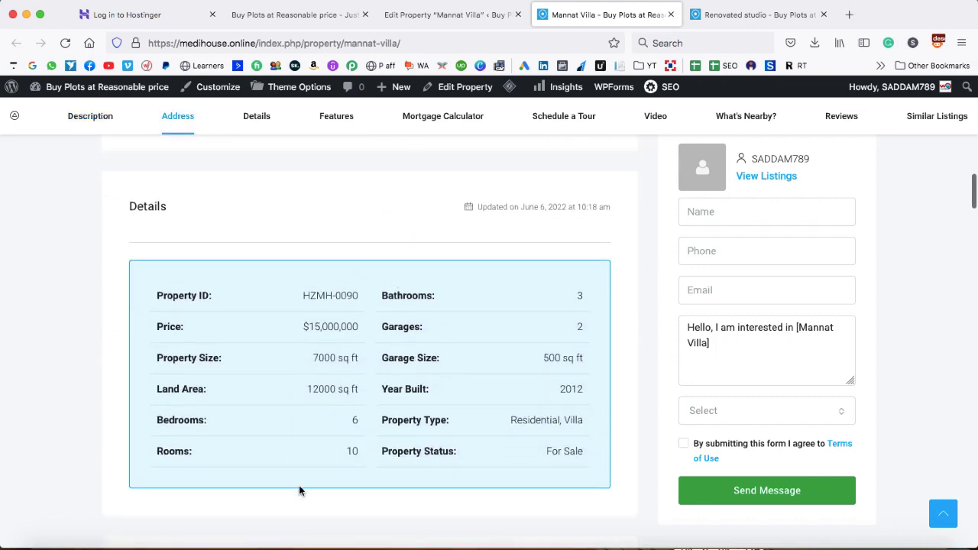
scroll(298, 489, down, 6)
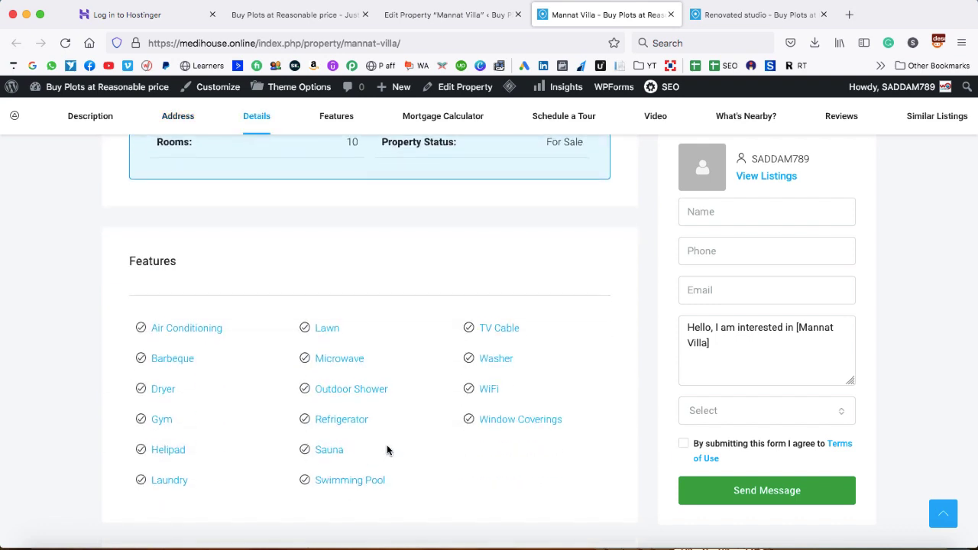
scroll(388, 447, down, 1)
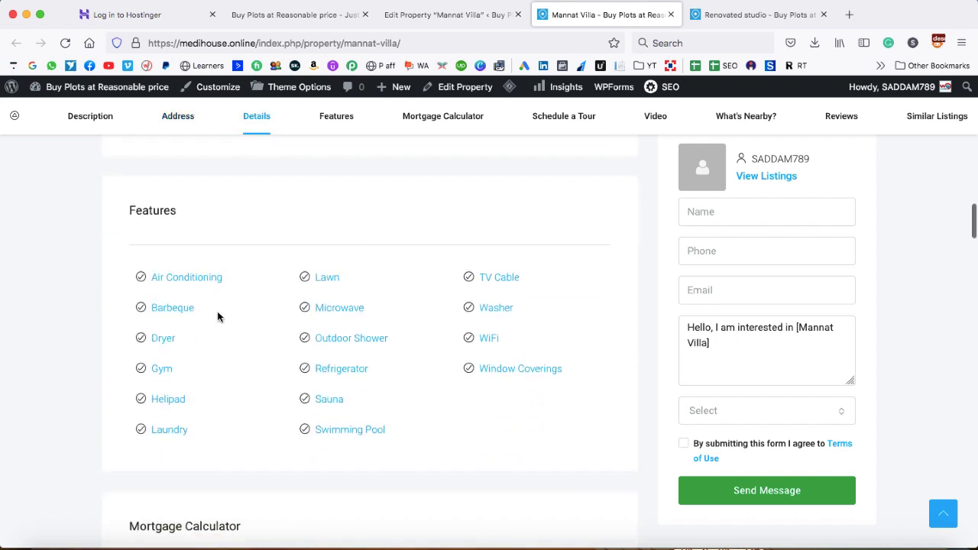
drag(191, 402, 156, 405)
click(220, 456)
scroll(220, 457, down, 5)
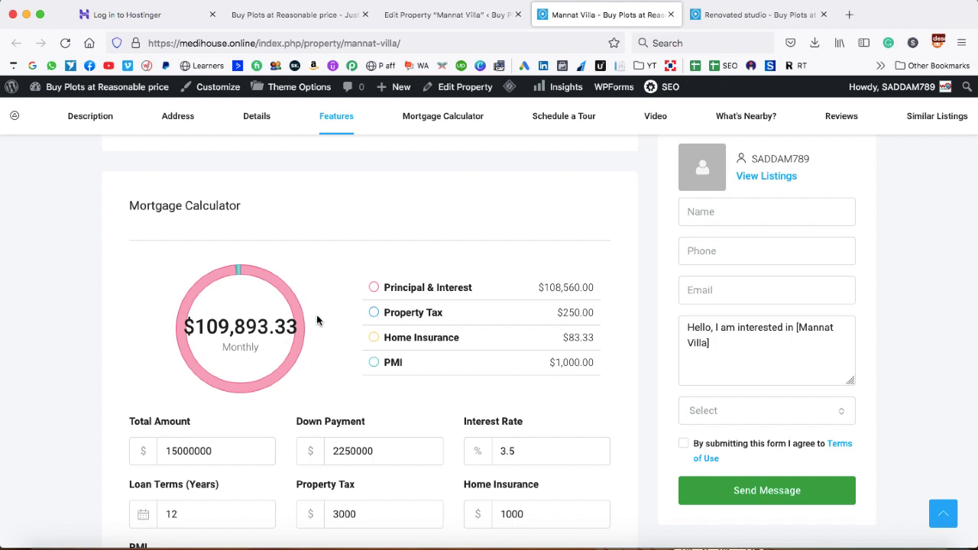
scroll(366, 343, down, 1)
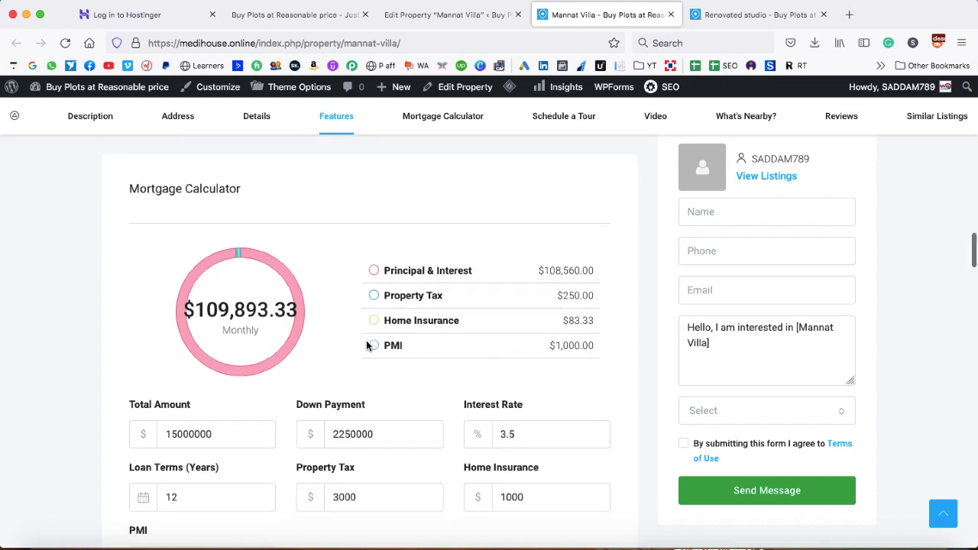
Leave the Mannat Villa editor for Properties and open the Houzez 2.5.2 Theme Options General settings
click(447, 17)
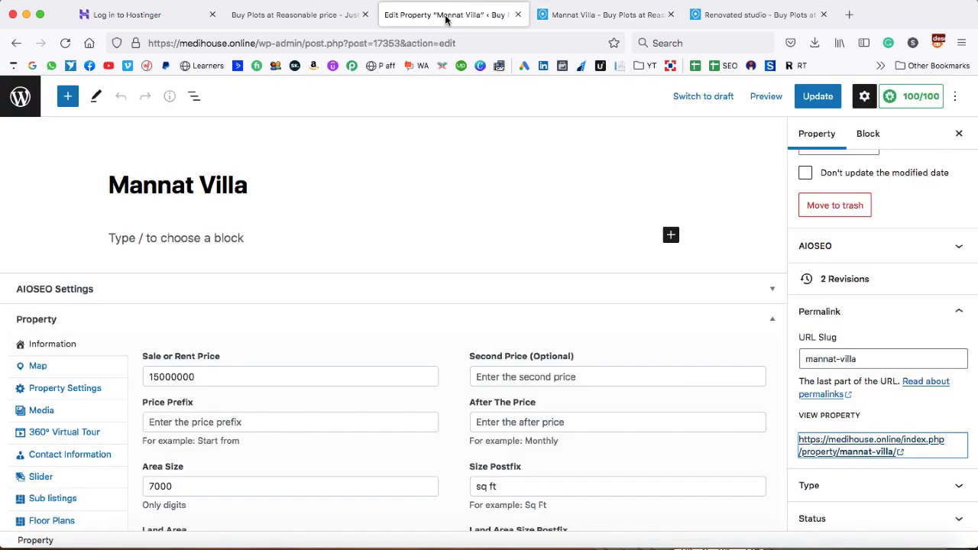
click(20, 97)
scroll(39, 148, down, 10)
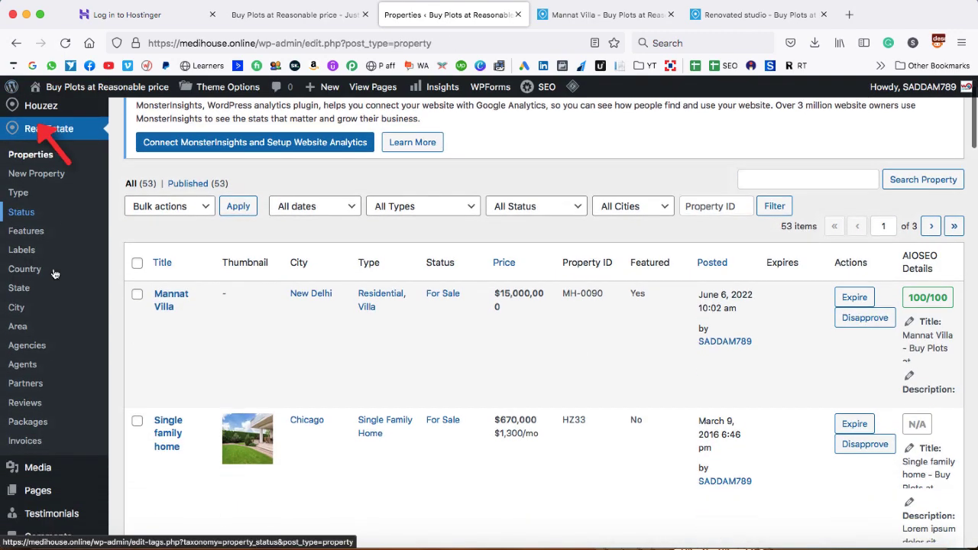
scroll(53, 275, down, 3)
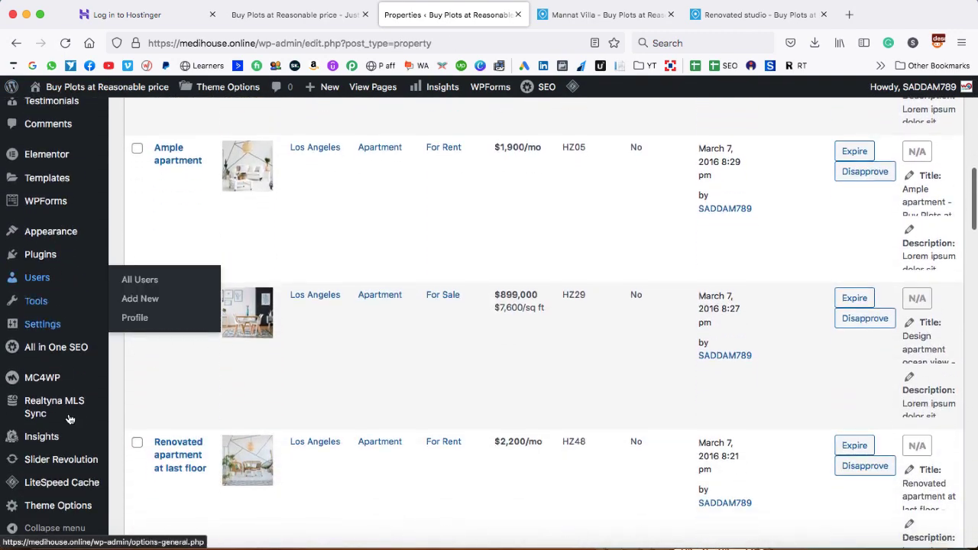
mouse_move(68, 508)
scroll(53, 506, down, 5)
click(48, 511)
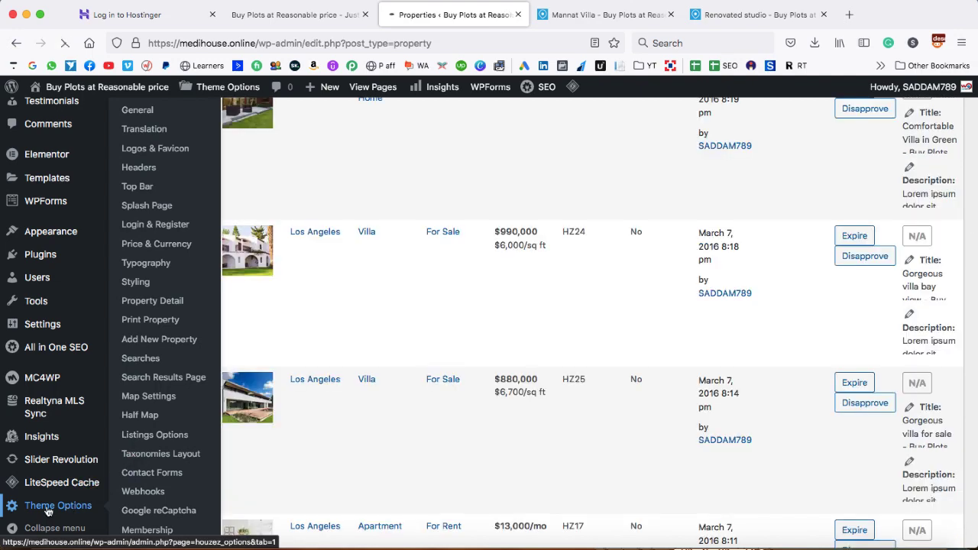
scroll(57, 532, down, 3)
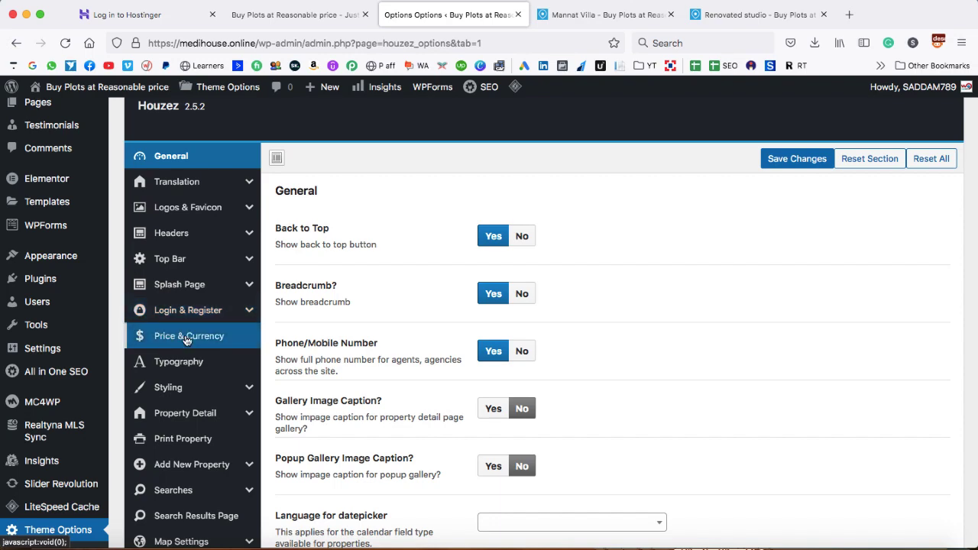
scroll(186, 341, down, 3)
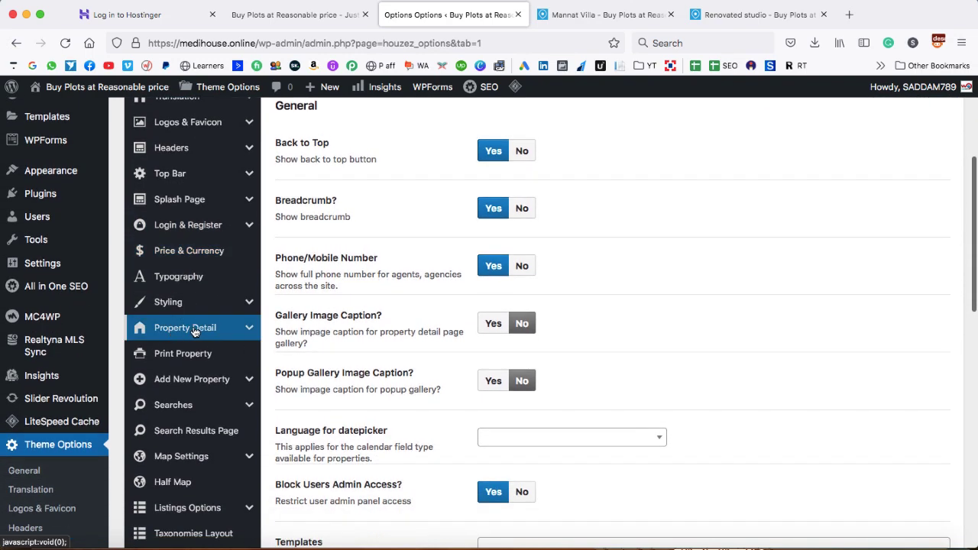
Open the Property Detail > Mortgage Calculator theme settings
click(248, 329)
scroll(247, 330, down, 5)
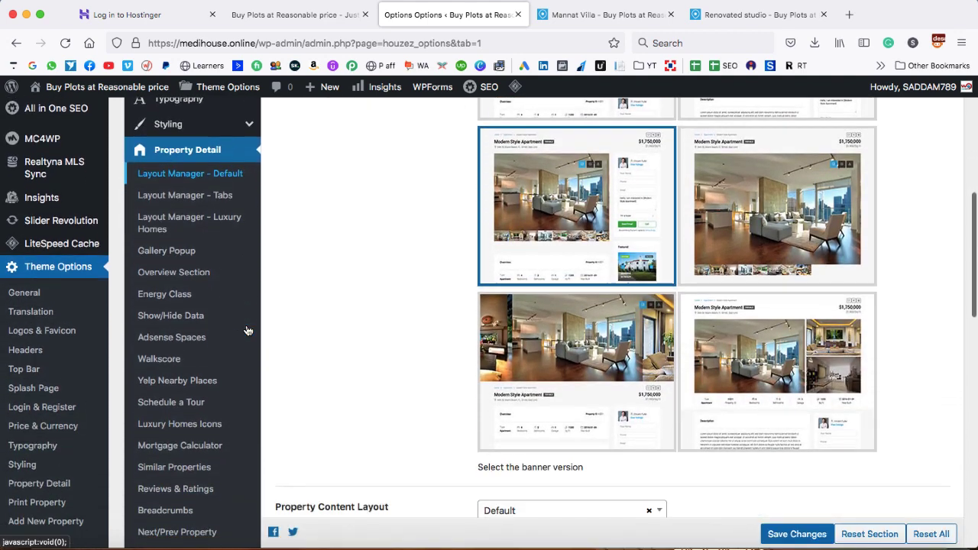
click(174, 449)
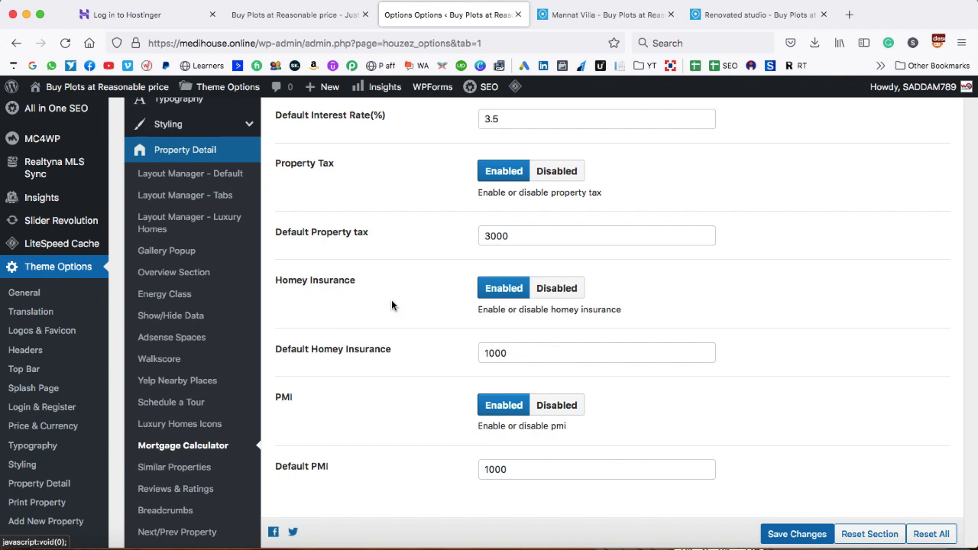
scroll(391, 306, up, 5)
scroll(391, 306, up, 2)
scroll(391, 306, down, 3)
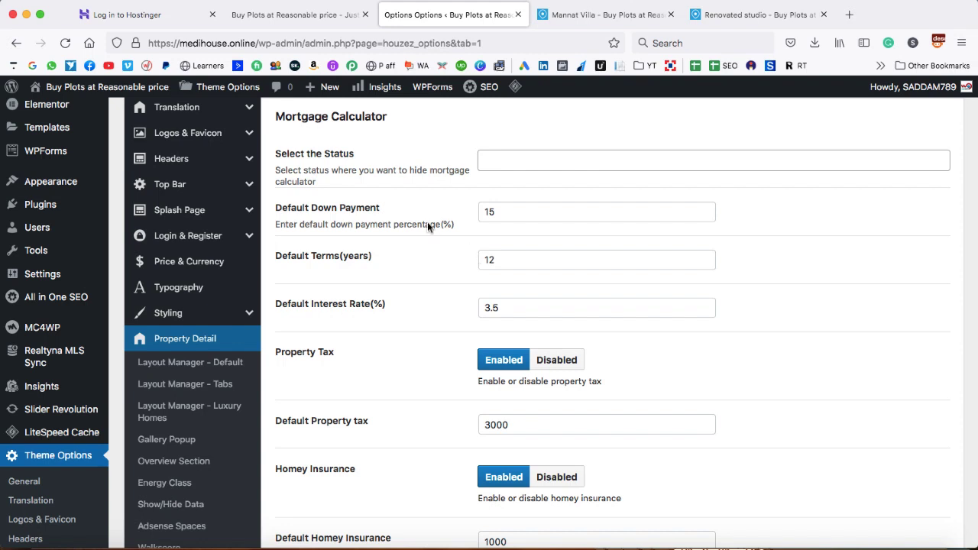
Change Default Down Payment from 15 to 30 percent and save the theme options
drag(503, 215, 475, 213)
click(474, 213)
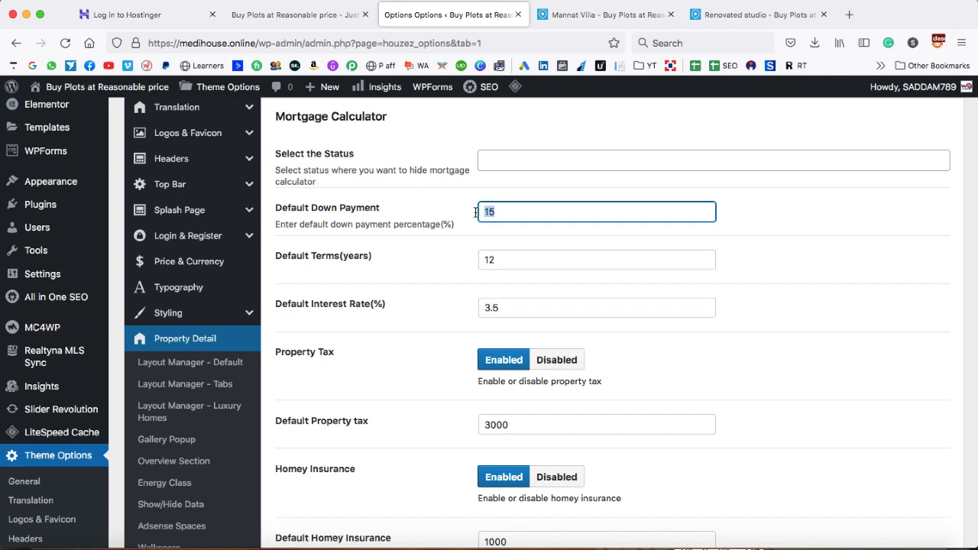
text(30)
click(468, 227)
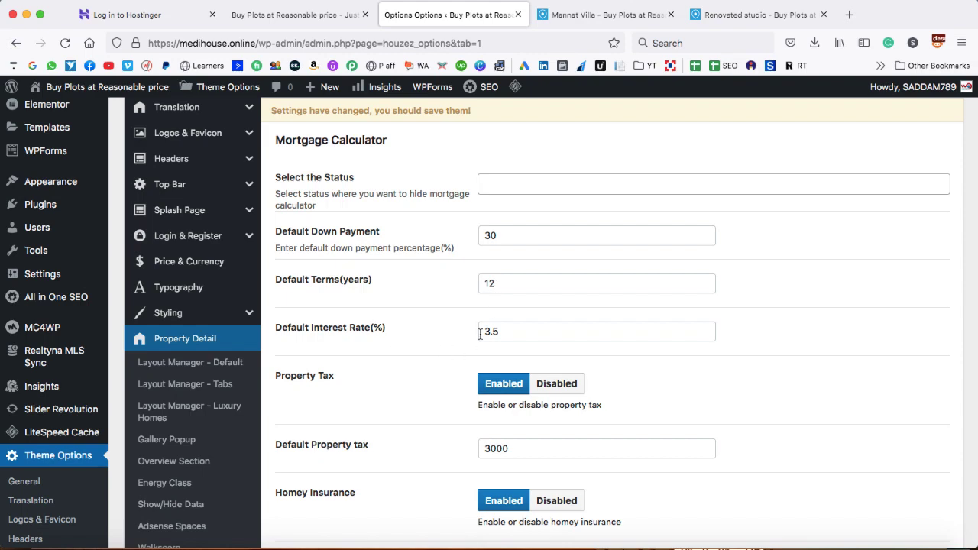
scroll(494, 336, down, 3)
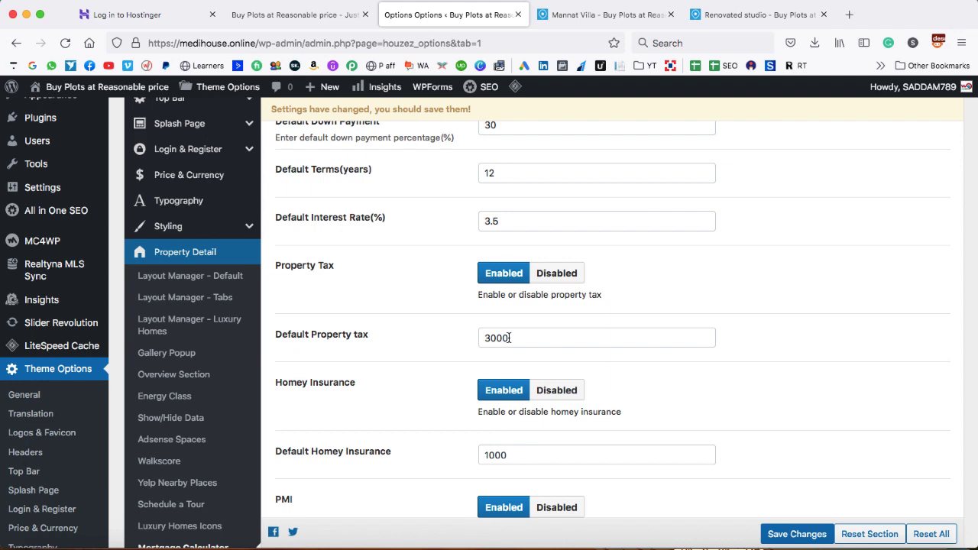
scroll(508, 338, down, 3)
scroll(448, 396, up, 5)
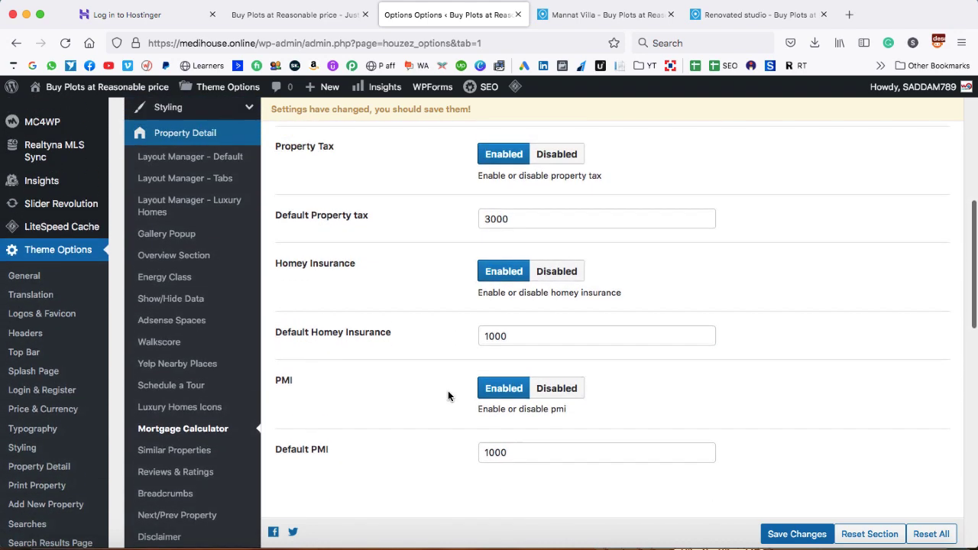
scroll(553, 289, up, 1)
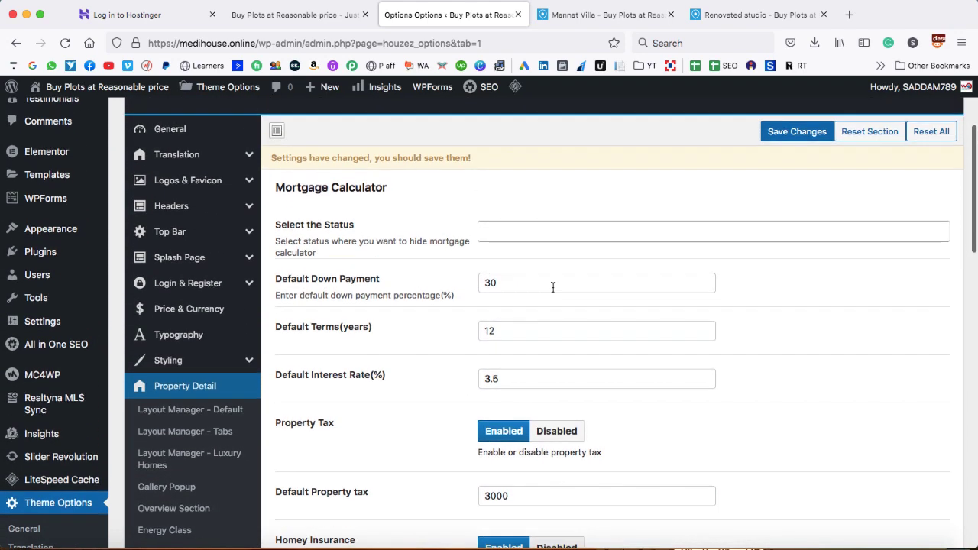
click(797, 133)
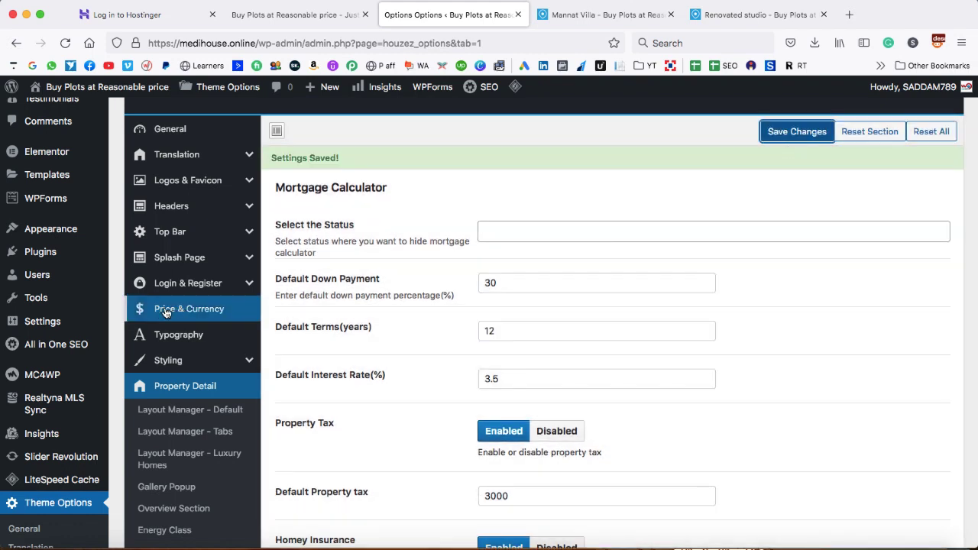
Show the Price & Currency settings, then view the Mannat Villa listing still priced $15,000,000
click(179, 310)
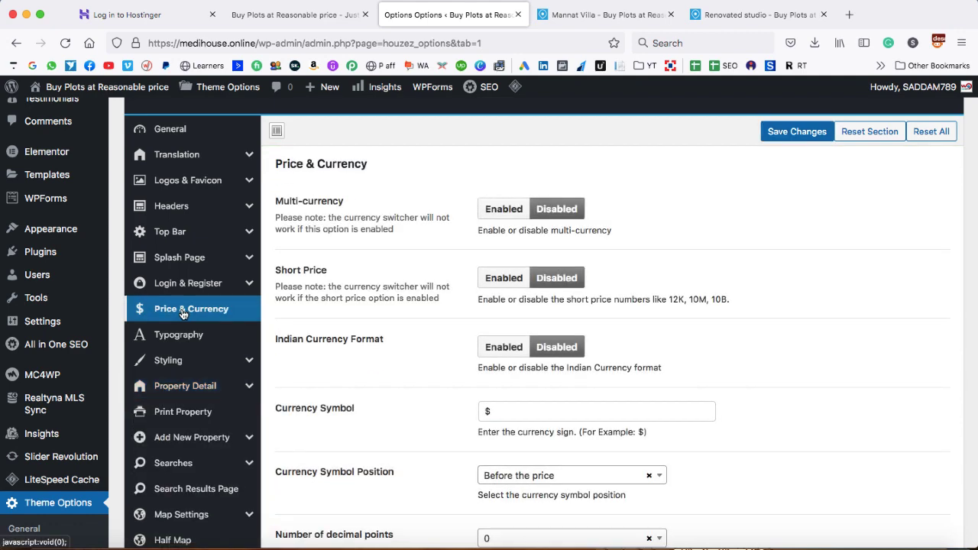
click(647, 20)
scroll(632, 257, up, 10)
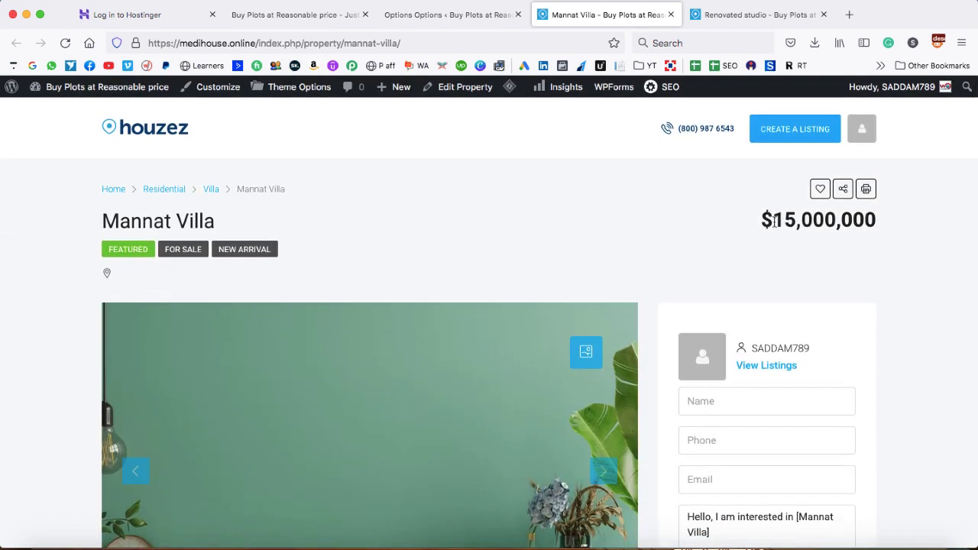
click(848, 15)
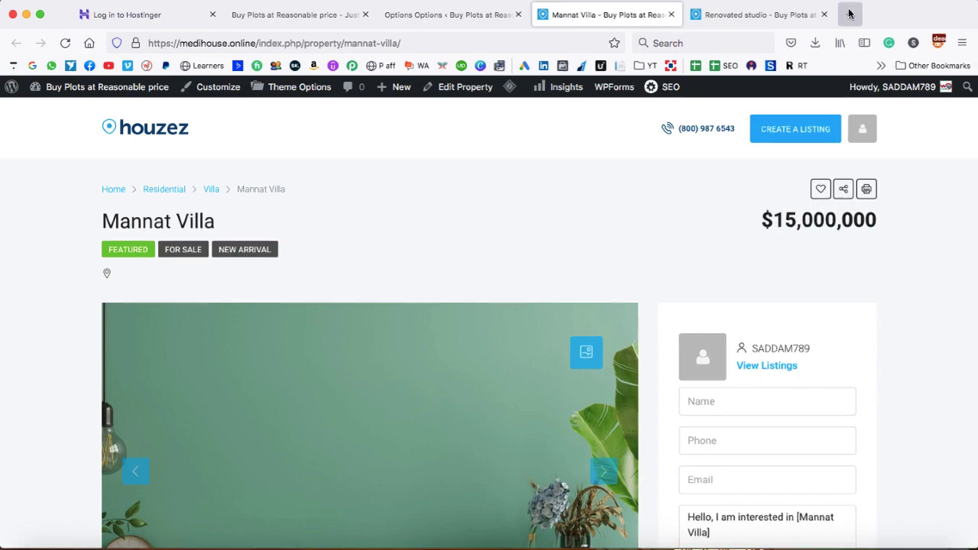
Search Google for 'inr symbol' and copy the ₹ sign from the results
text(inr symb)
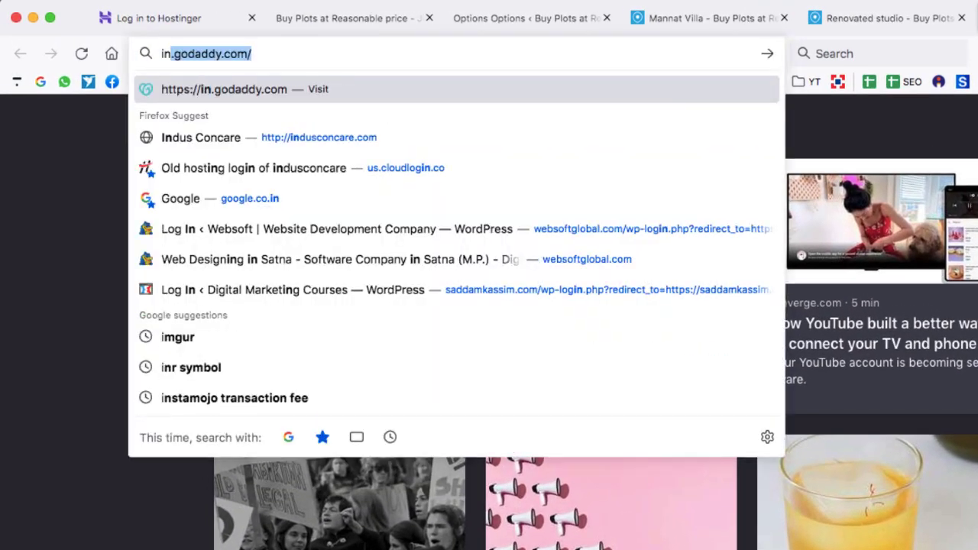
text(ol)
key(Return)
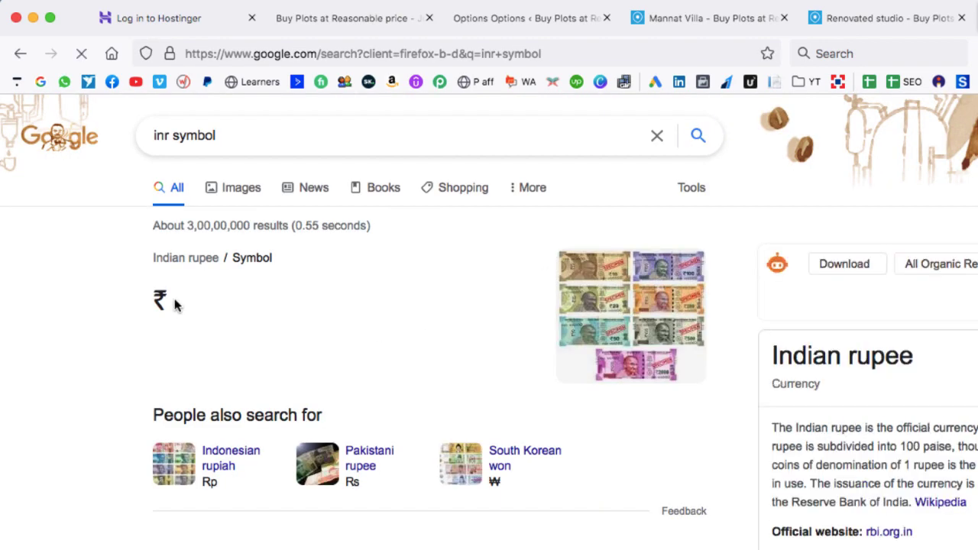
double_click(160, 300)
right_click(156, 295)
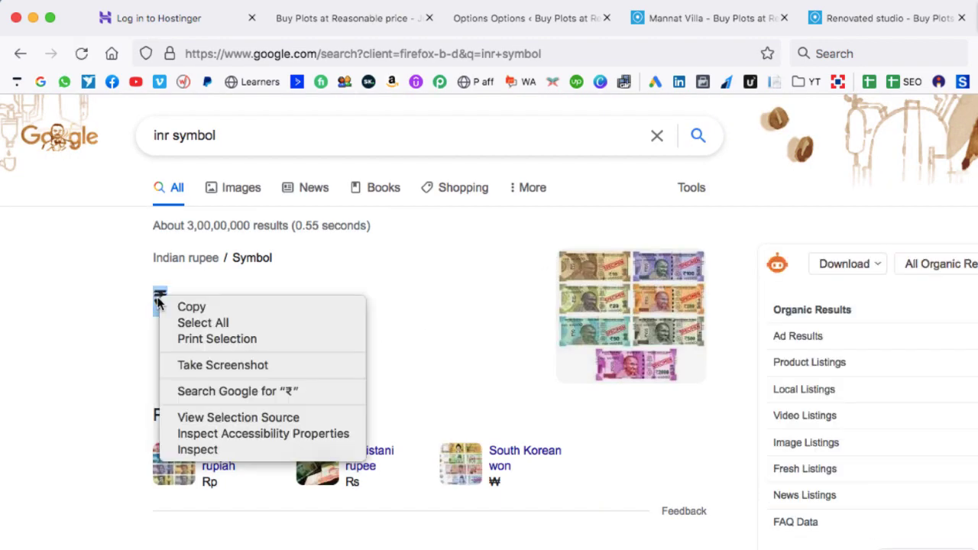
click(175, 302)
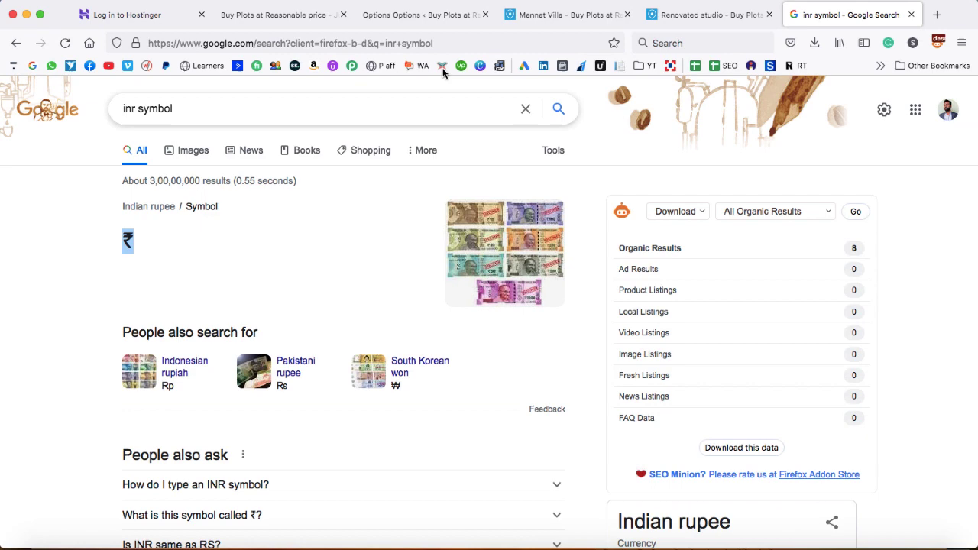
Replace the $ currency symbol with ₹, keep it before the price, and save
click(430, 18)
scroll(411, 282, down, 2)
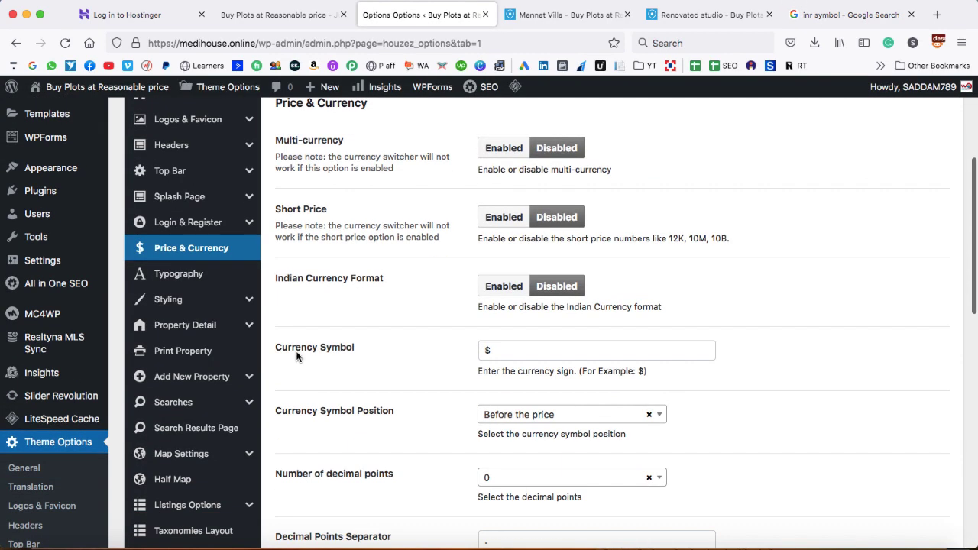
double_click(502, 350)
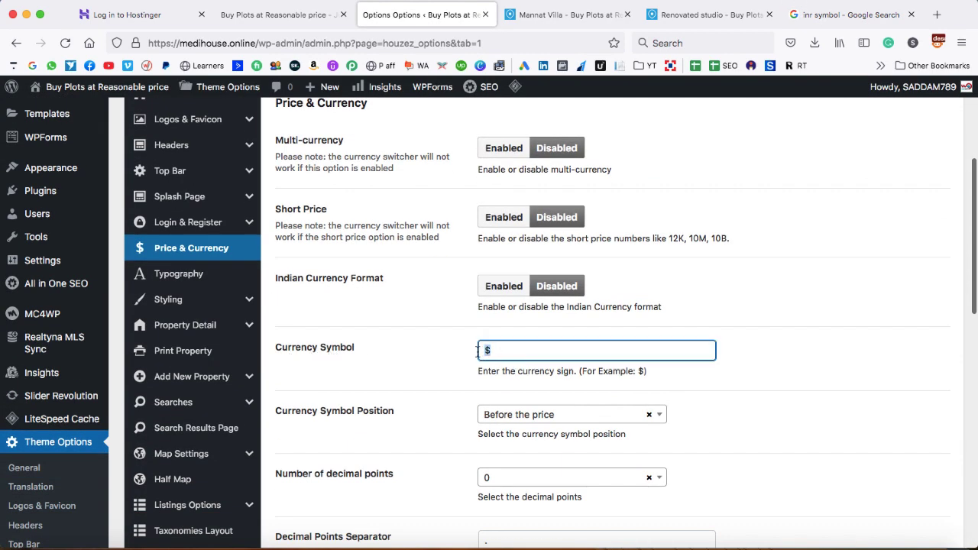
key(super+v)
click(446, 356)
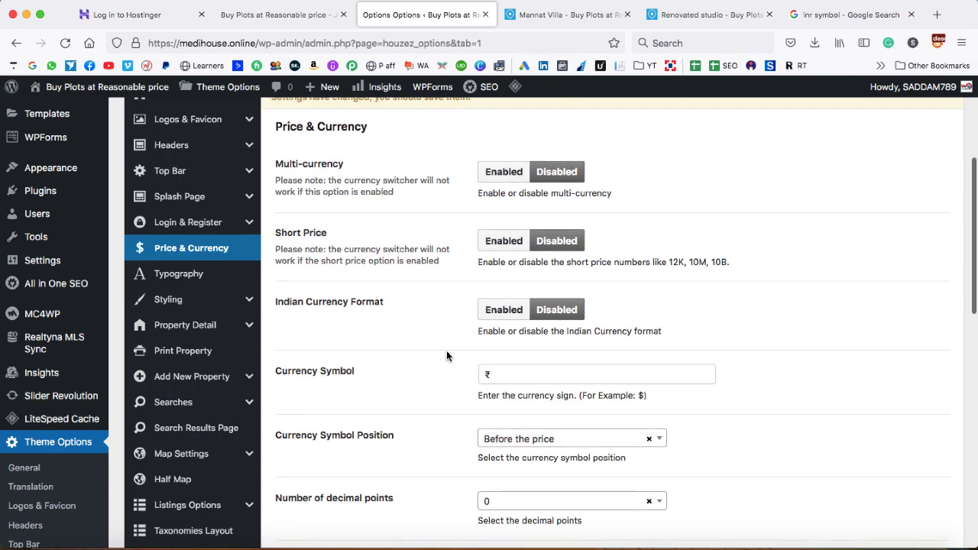
scroll(447, 356, down, 4)
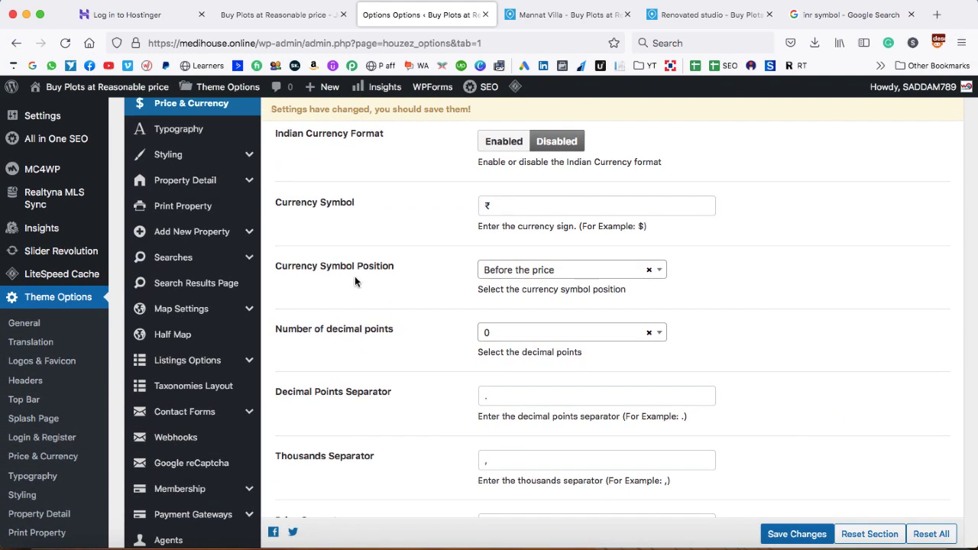
click(496, 272)
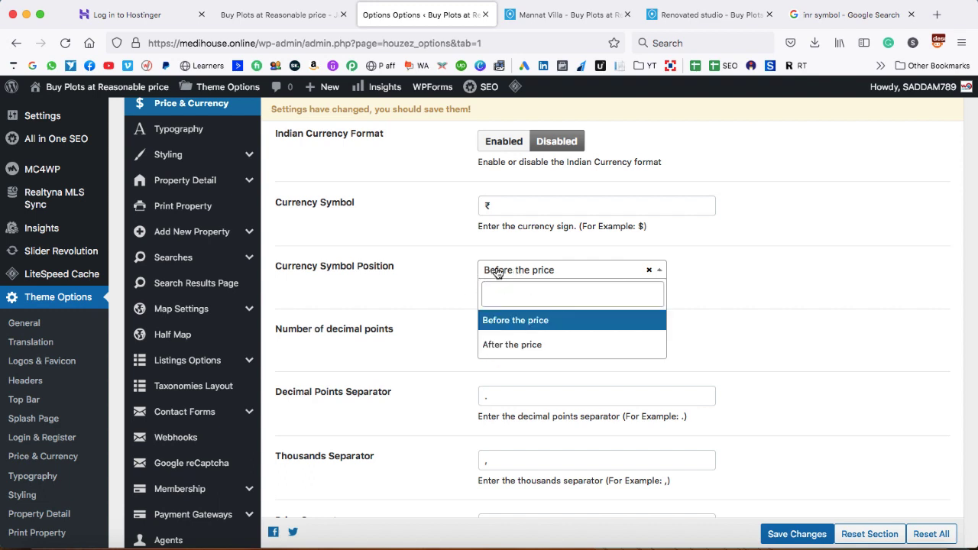
click(517, 321)
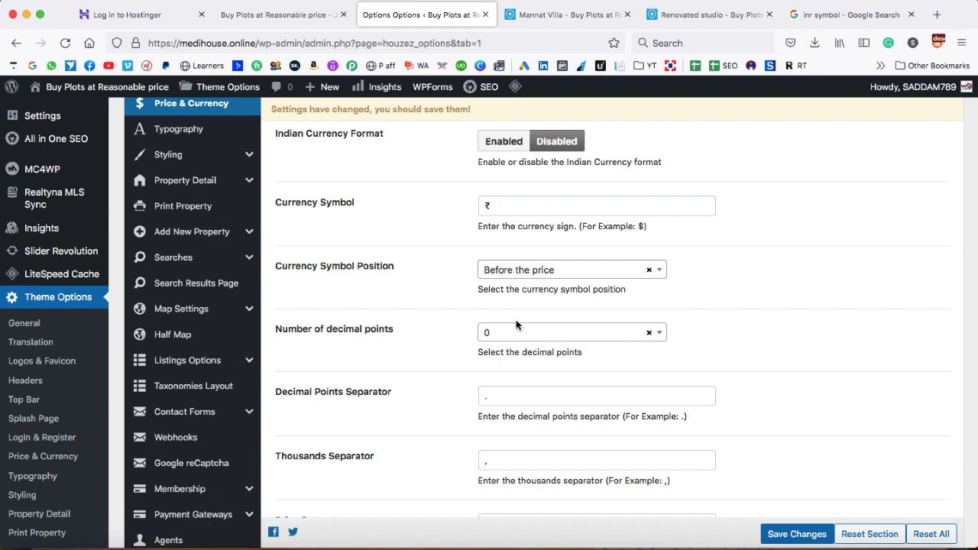
scroll(431, 296, down, 2)
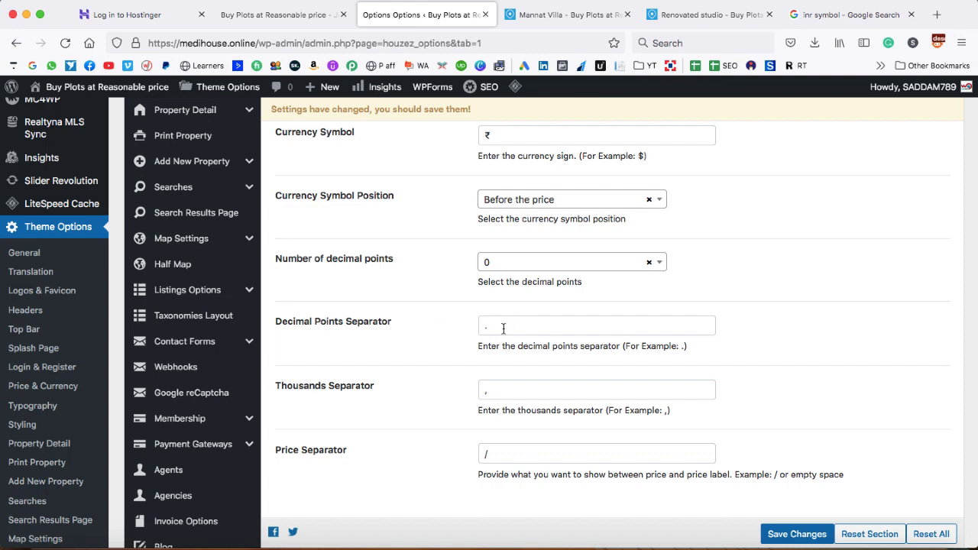
scroll(403, 378, down, 1)
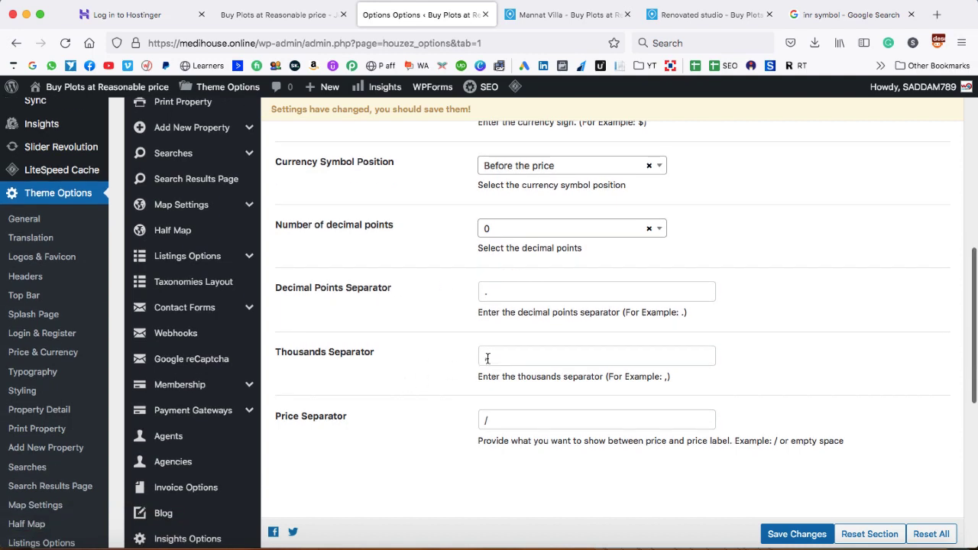
click(792, 533)
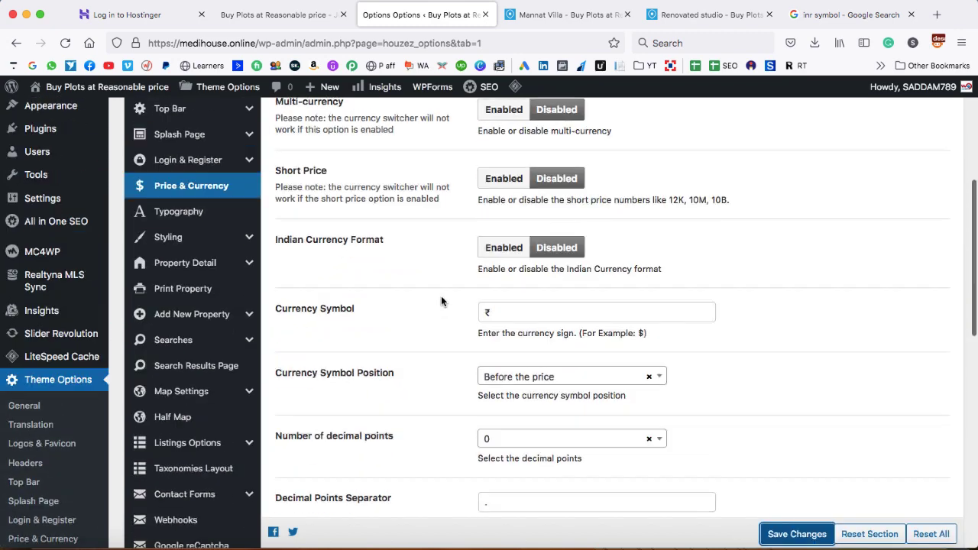
Reload the Mannat Villa page and confirm the price reads ₹15,000,000
click(562, 14)
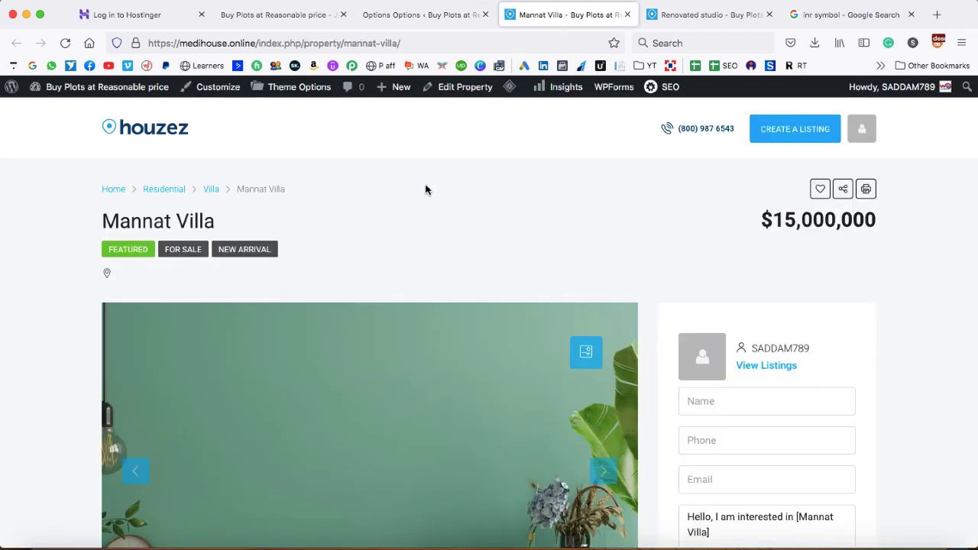
click(65, 43)
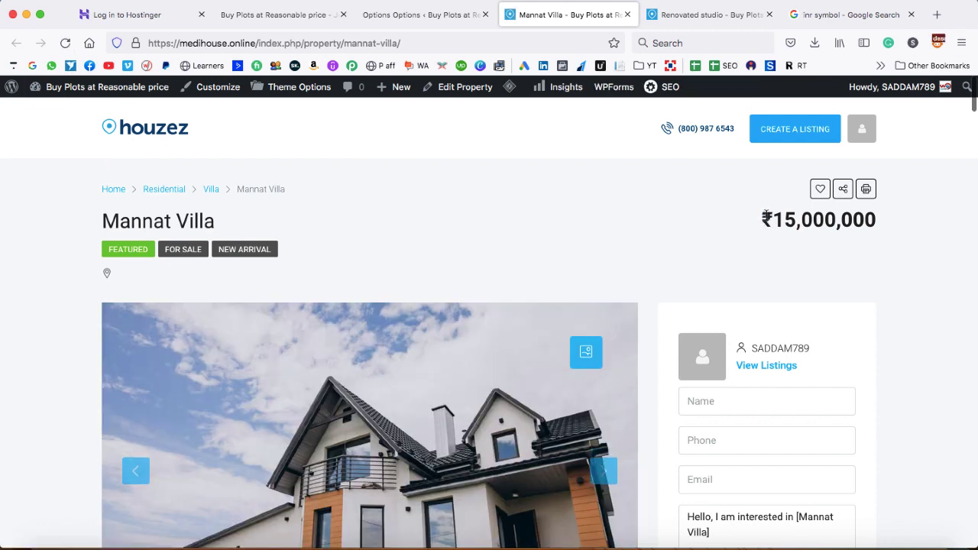
double_click(767, 217)
click(769, 229)
Open the Login & Register settings, leaving the login type as Show as Icon
click(421, 13)
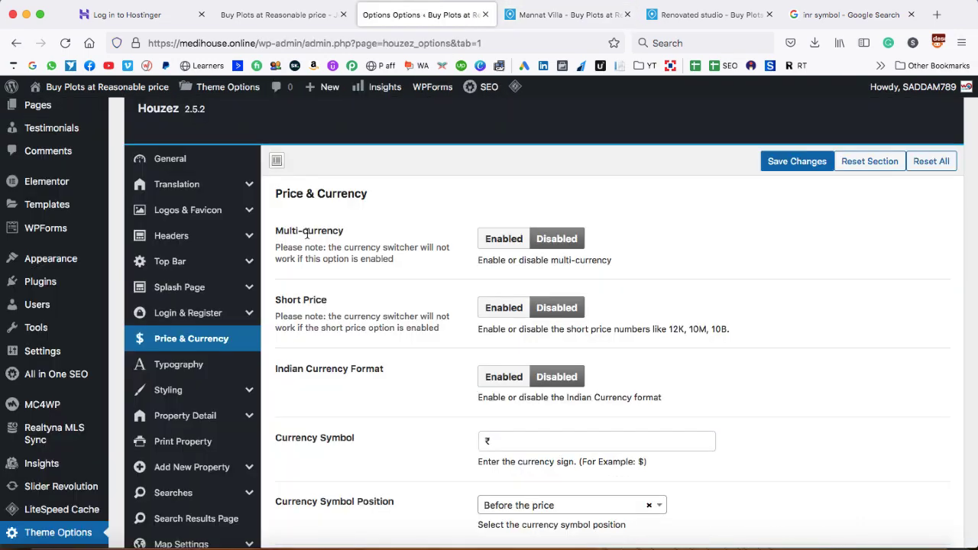
scroll(305, 329, down, 1)
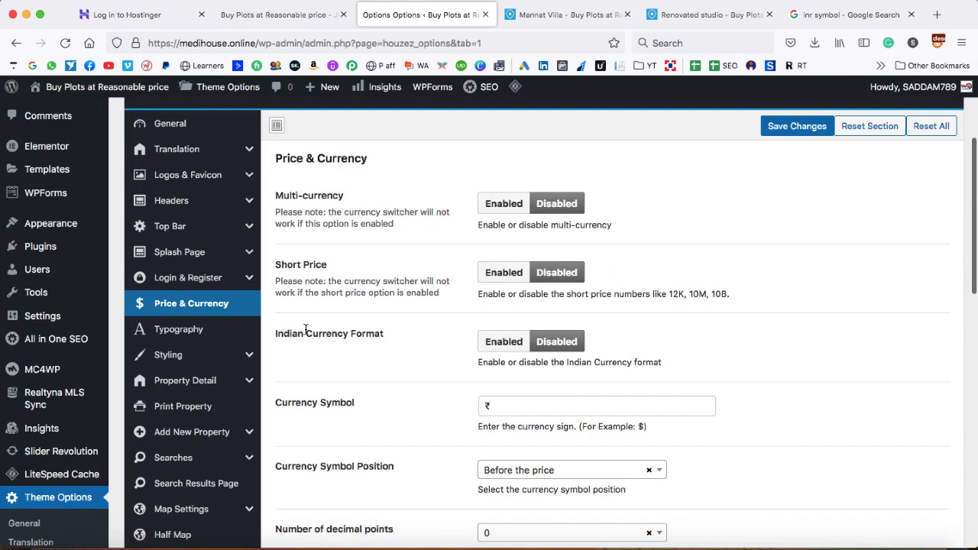
click(250, 281)
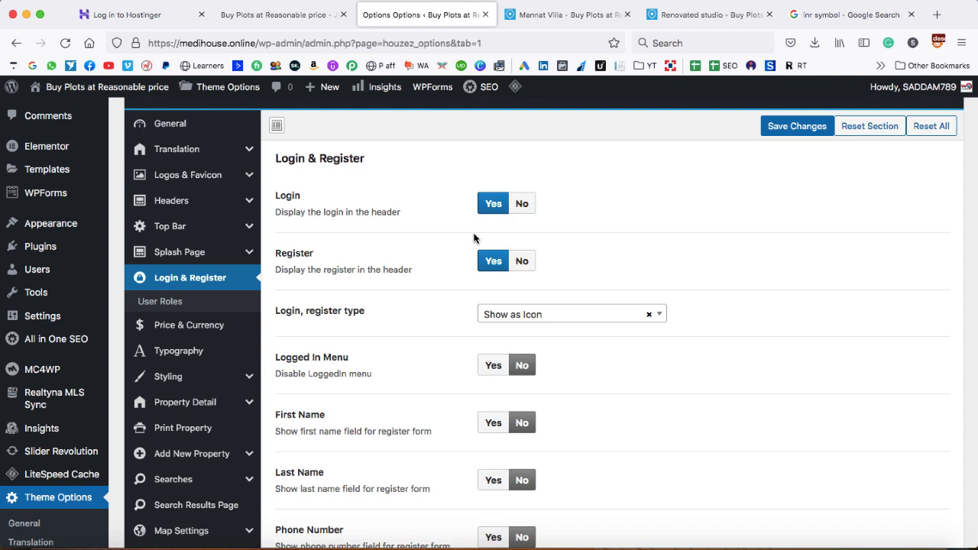
scroll(434, 285, down, 2)
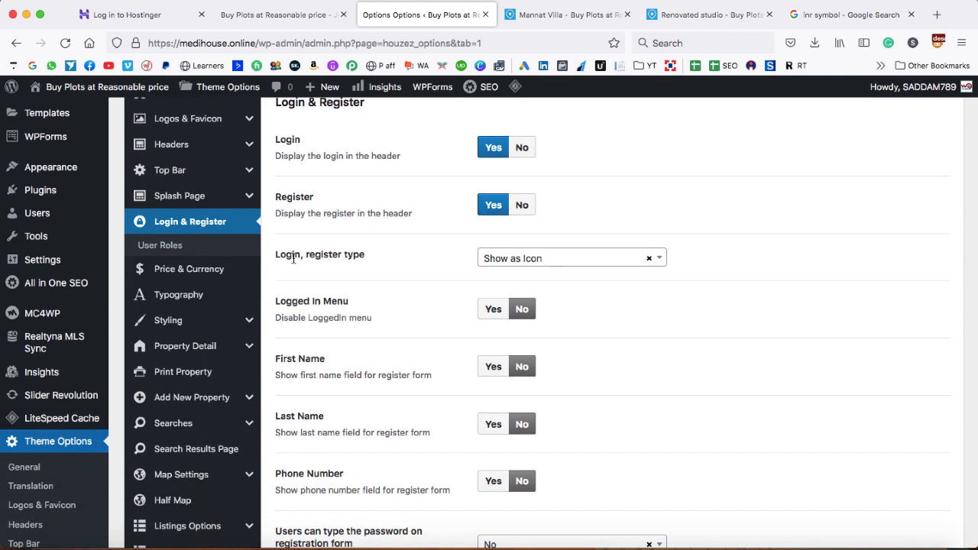
click(553, 259)
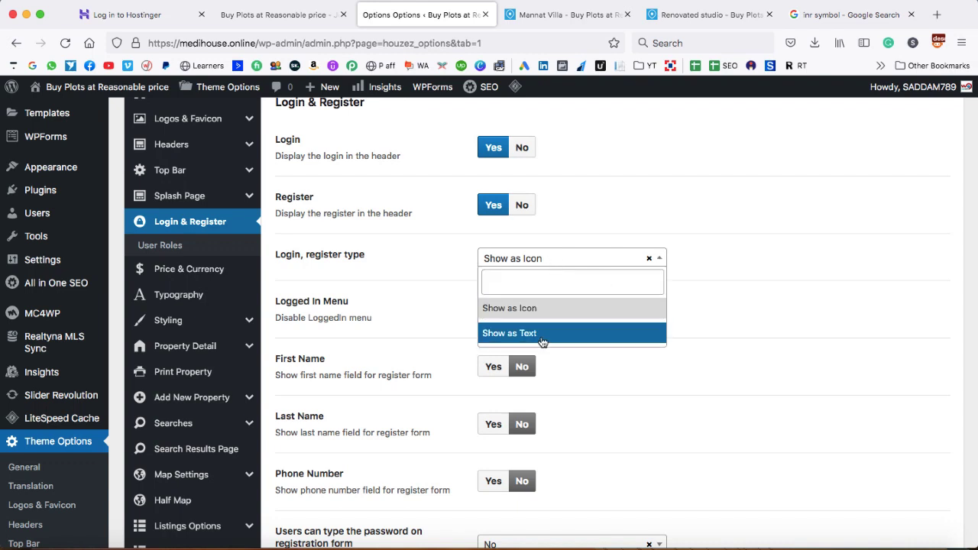
click(436, 287)
Compare the Mannat Villa page's login icon with the Login & Register settings
click(565, 14)
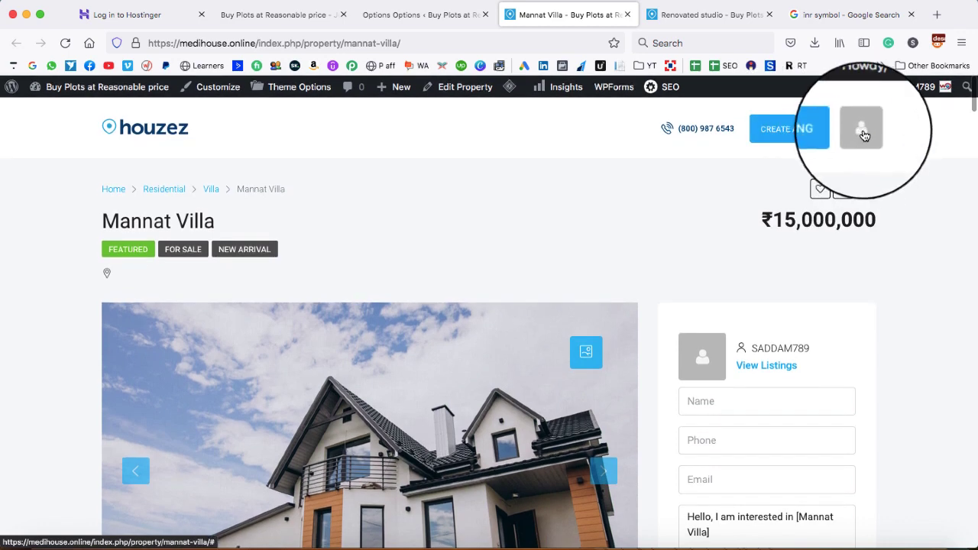
click(437, 20)
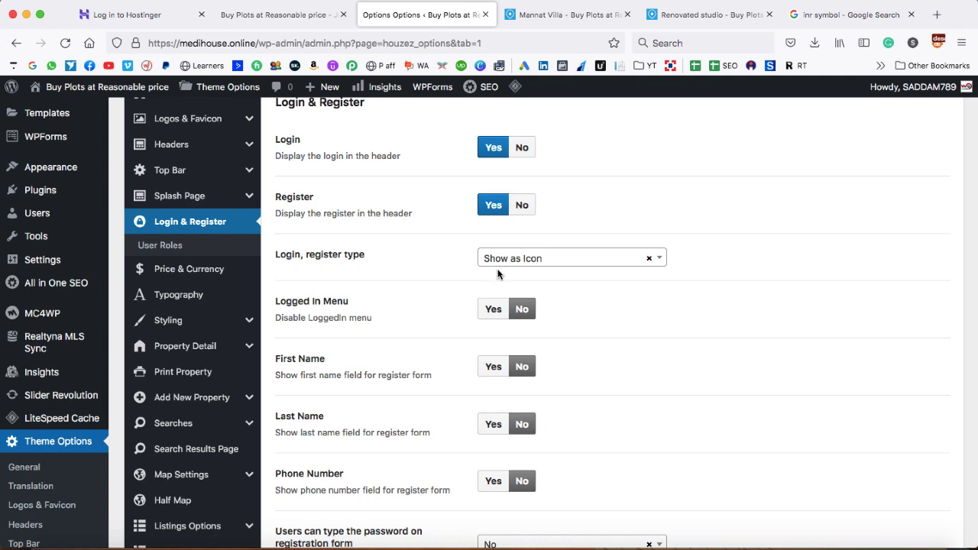
scroll(383, 302, down, 4)
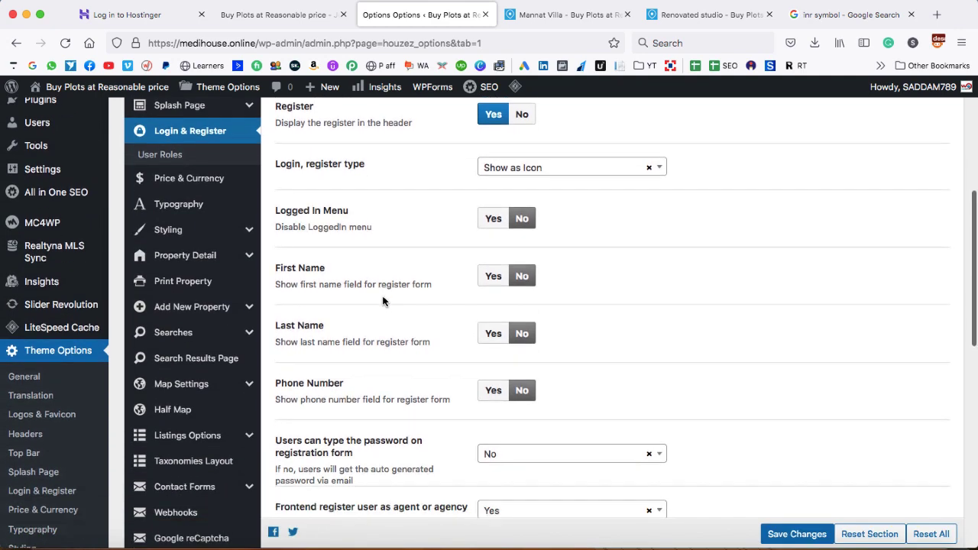
scroll(451, 367, down, 10)
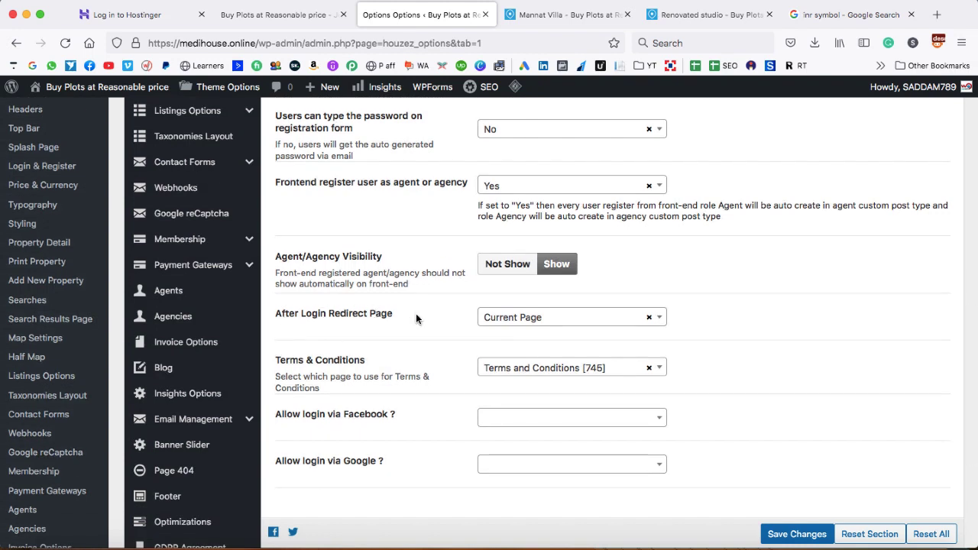
click(535, 15)
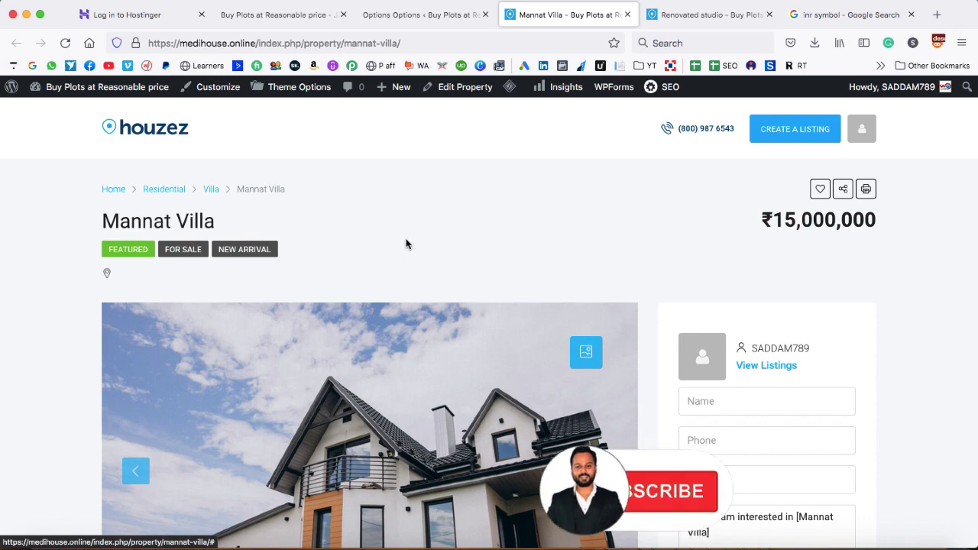
click(424, 22)
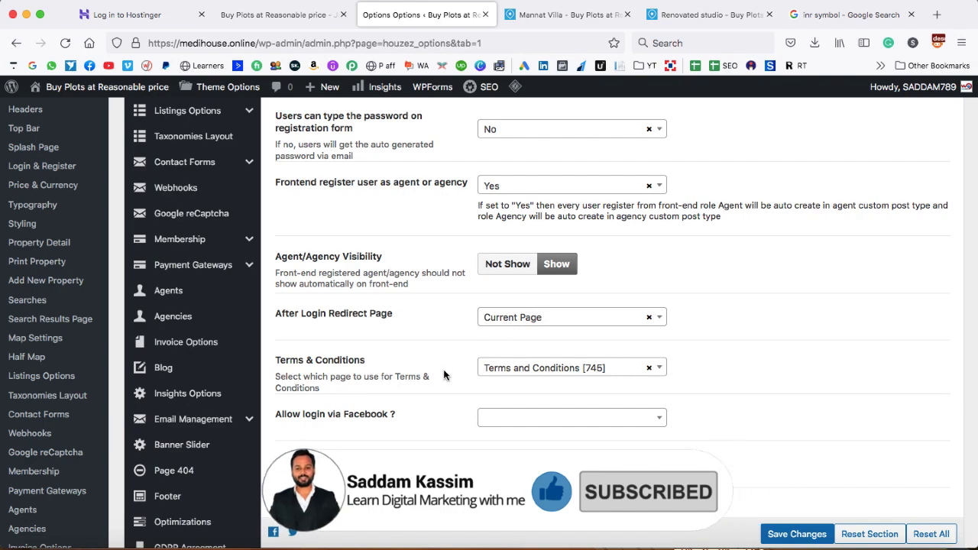
scroll(446, 374, down, 5)
scroll(446, 375, up, 15)
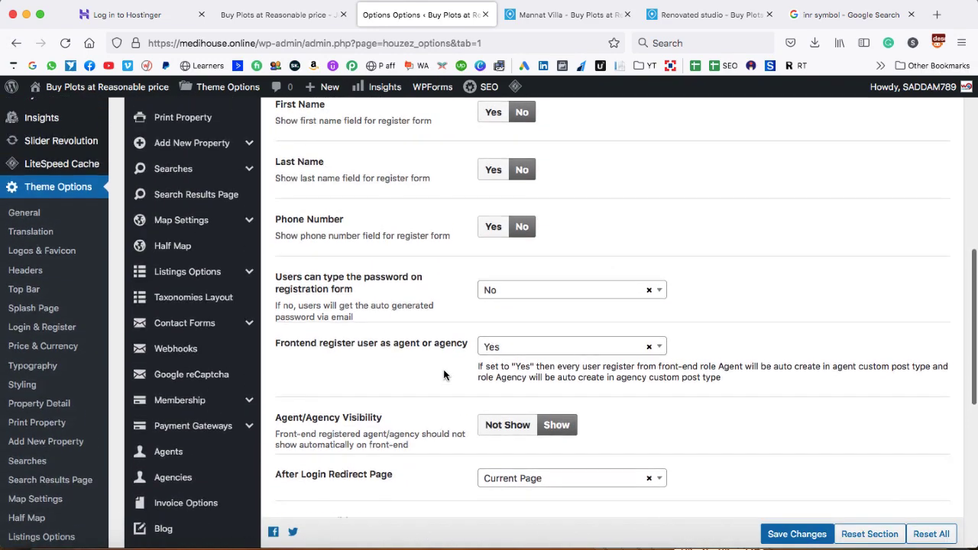
scroll(443, 375, up, 7)
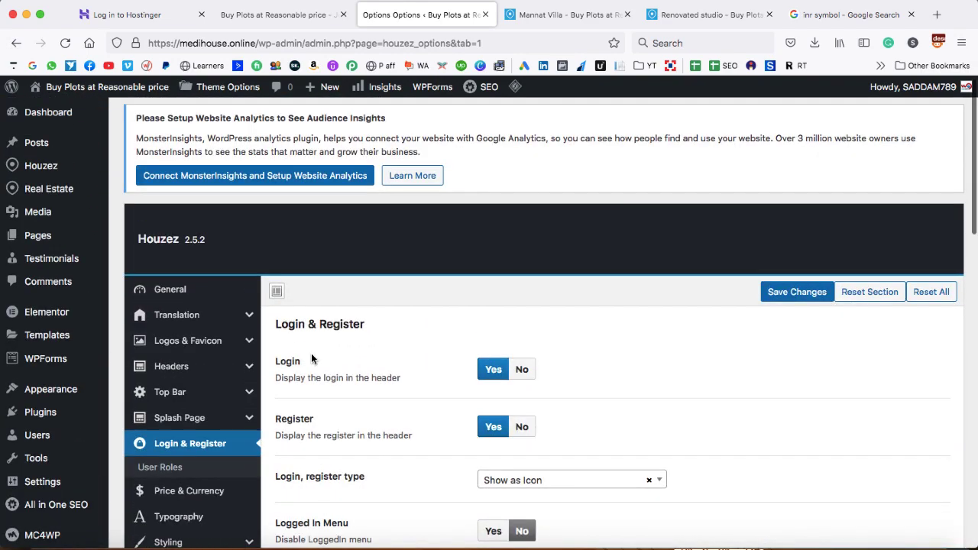
Upload a logo image from the computer and set it as the main Houzez logo
click(247, 342)
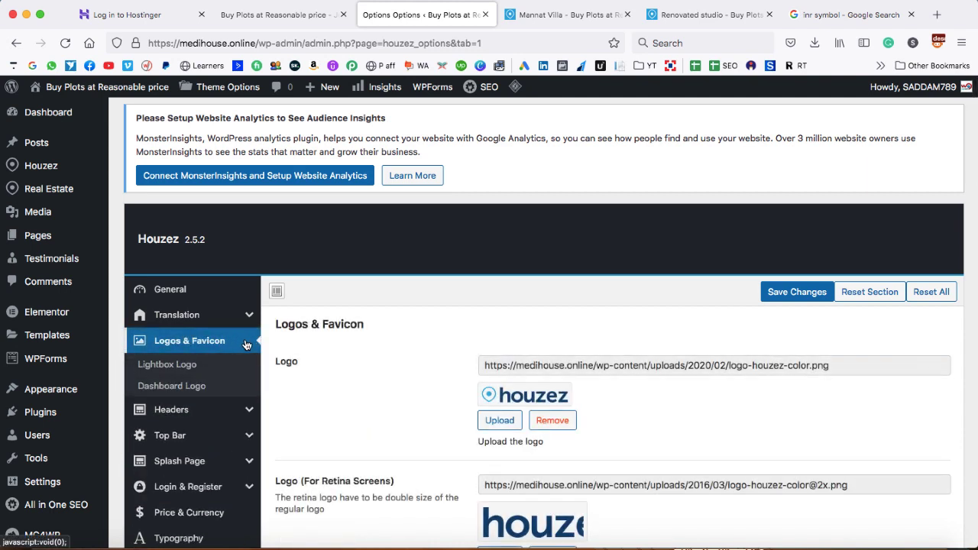
scroll(468, 358, down, 2)
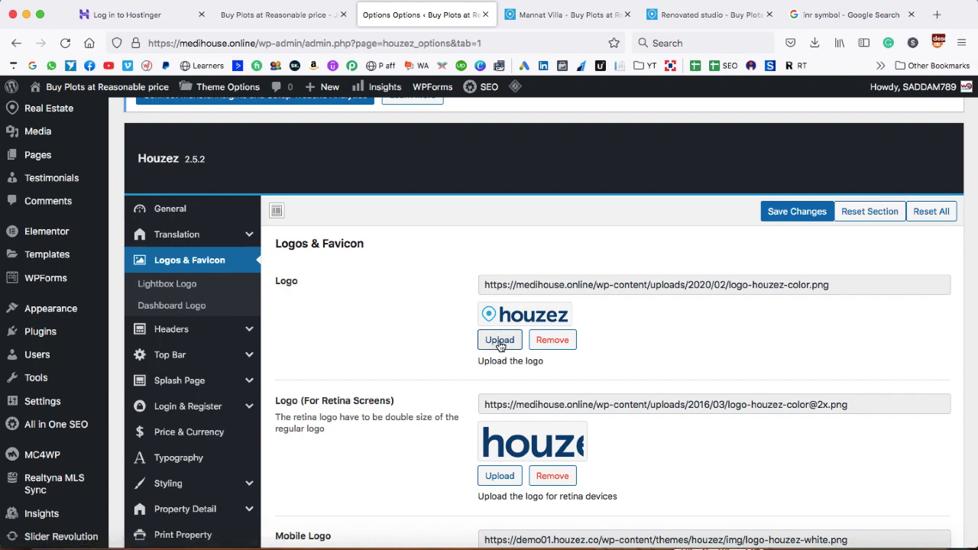
click(500, 340)
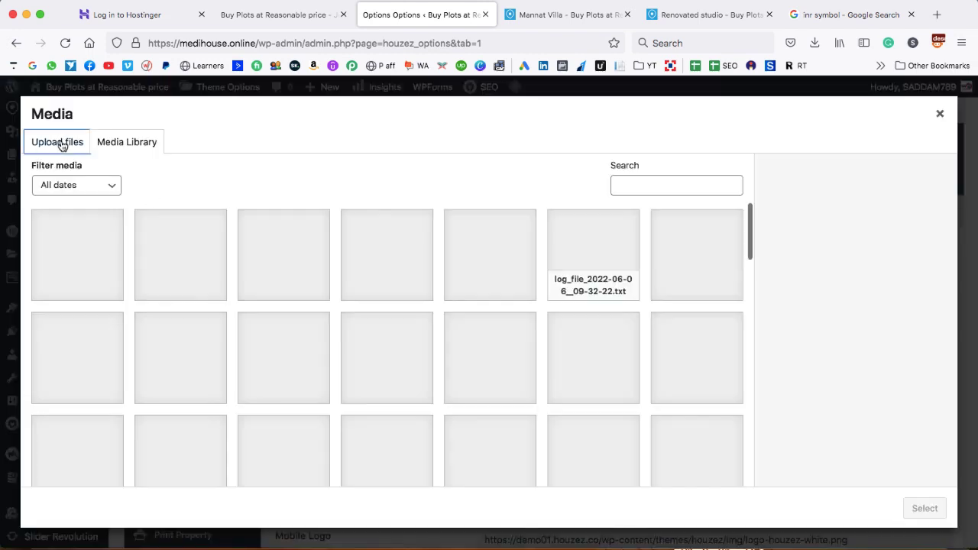
click(59, 143)
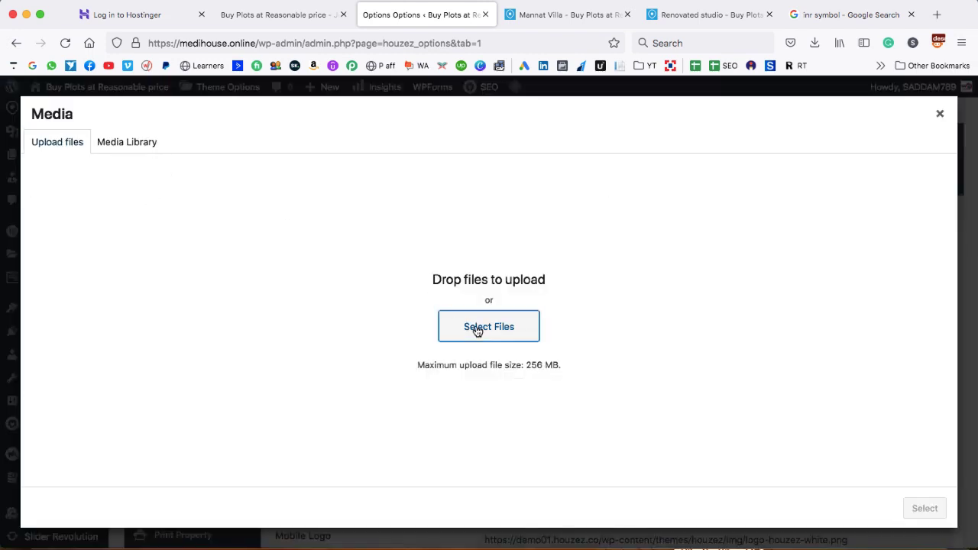
click(474, 329)
scroll(615, 298, down, 10)
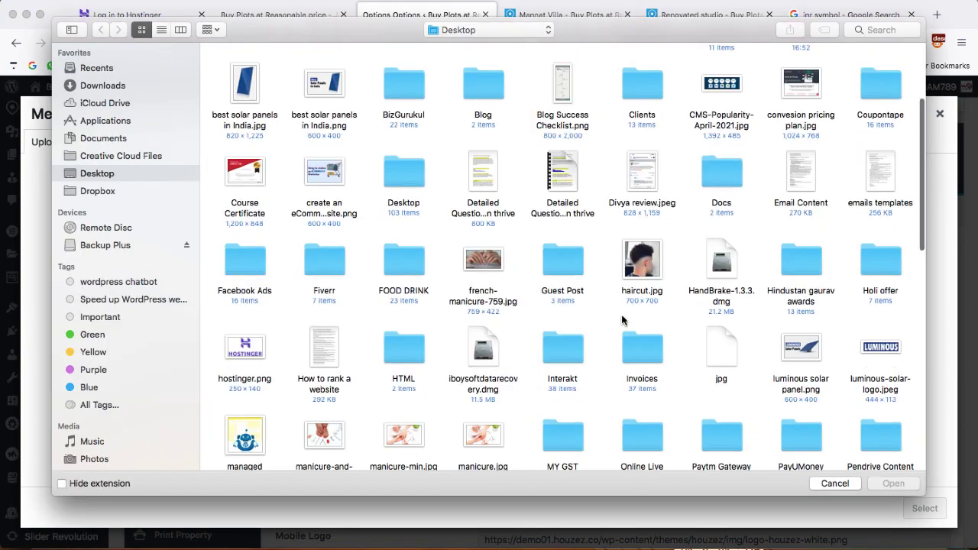
double_click(798, 244)
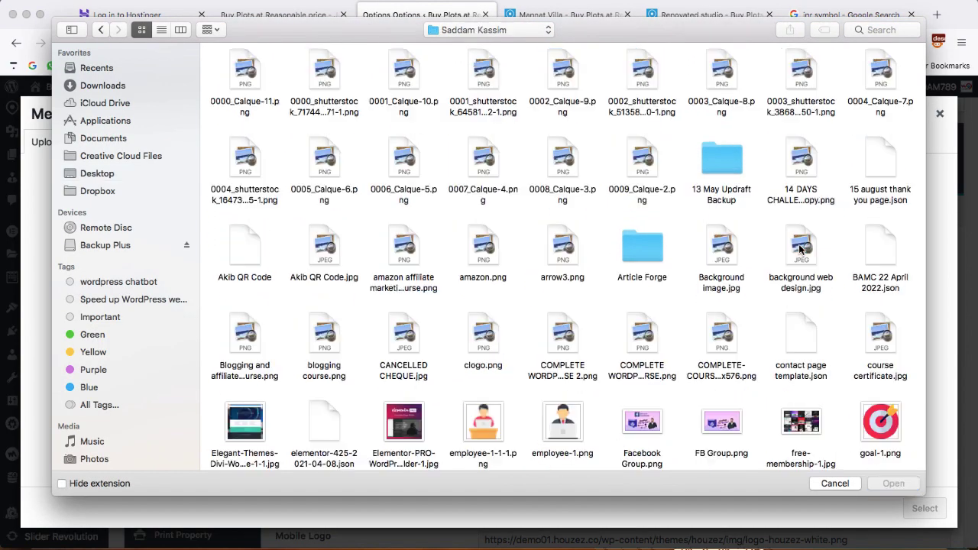
scroll(437, 297, down, 10)
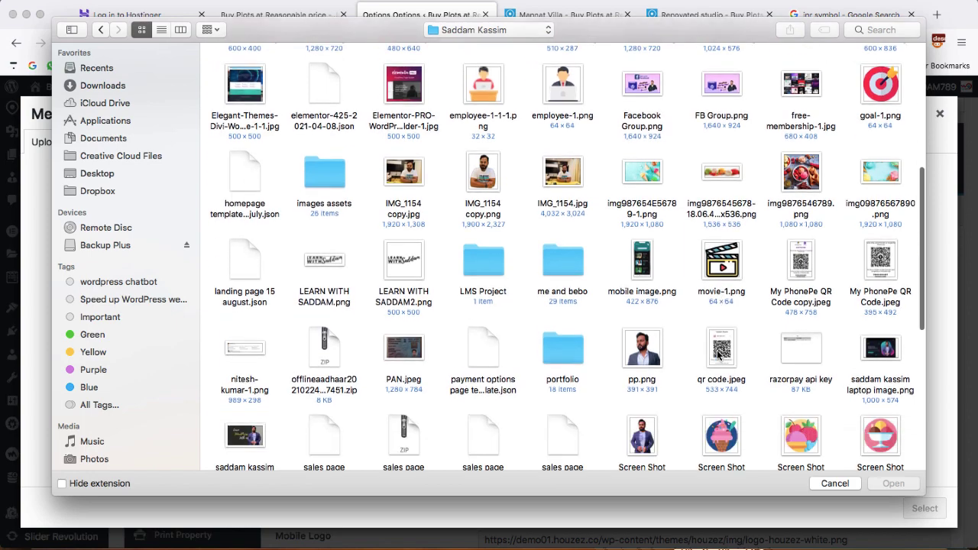
double_click(328, 255)
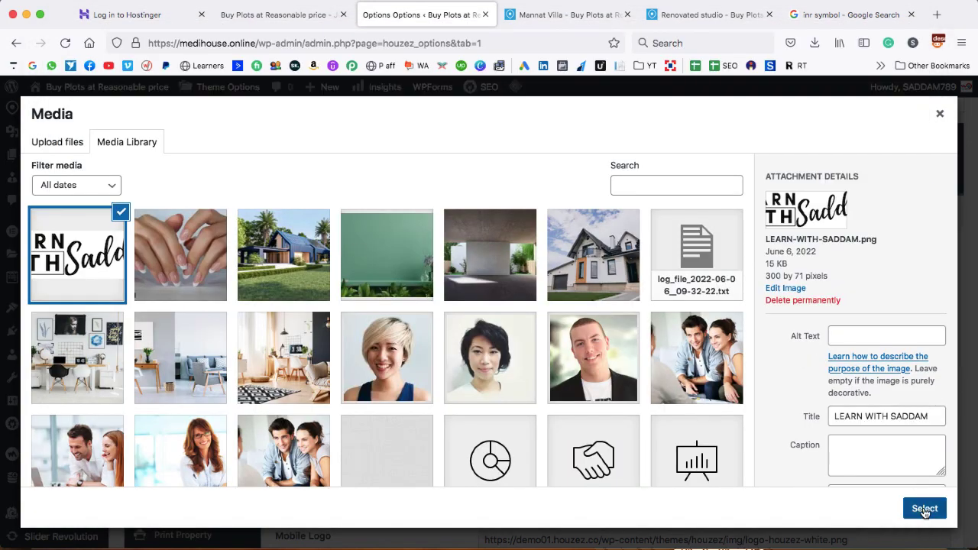
click(924, 510)
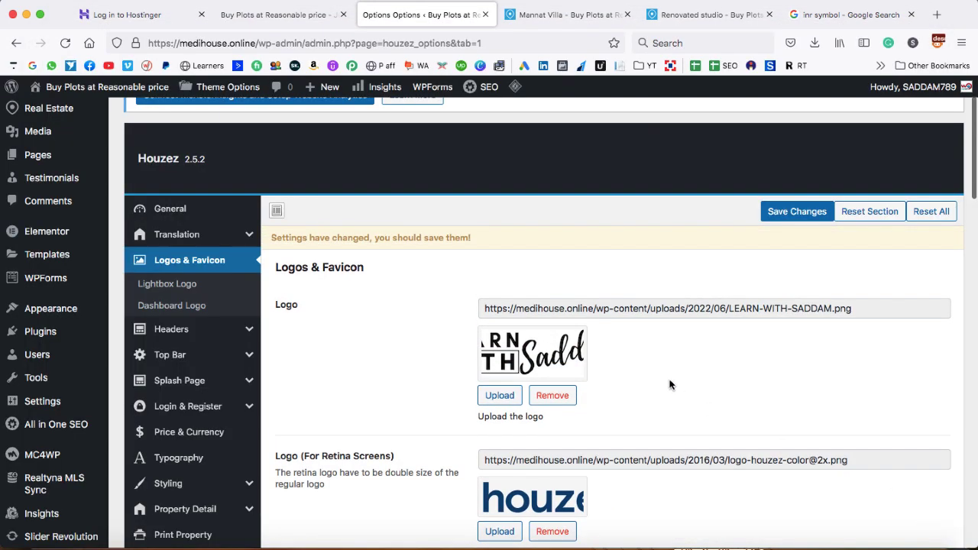
Use the uploaded image as the retina logo, save, and reload the Mannat Villa page
scroll(556, 363, down, 3)
click(501, 400)
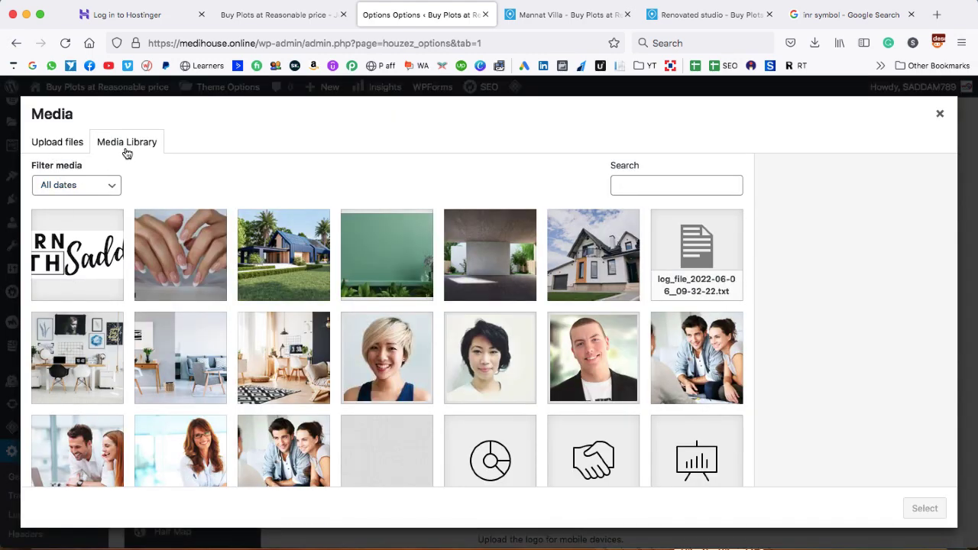
click(79, 246)
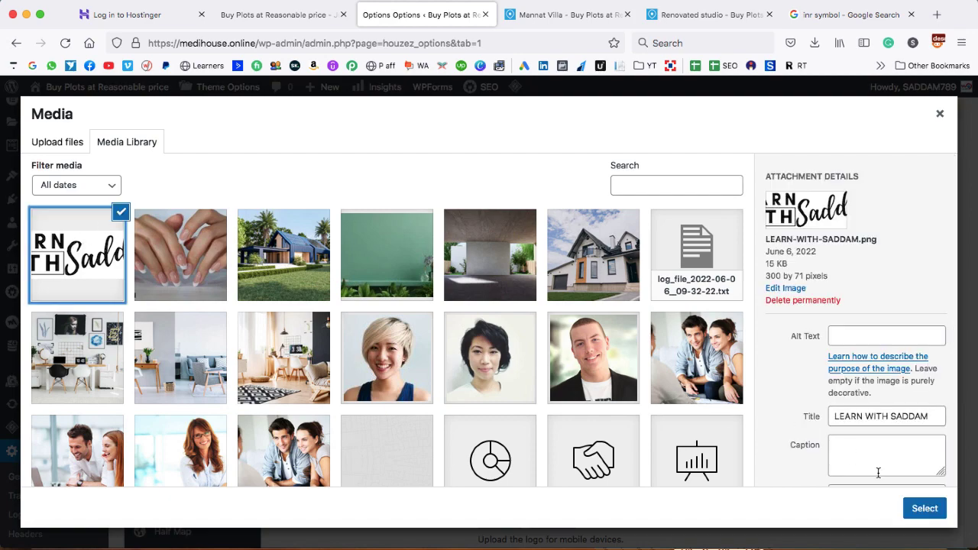
click(924, 508)
scroll(659, 406, down, 3)
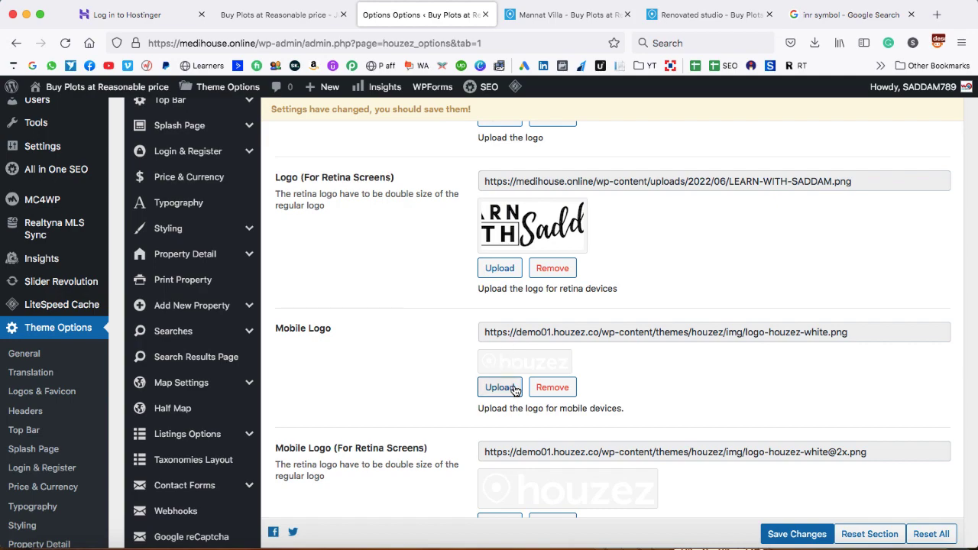
scroll(515, 390, down, 5)
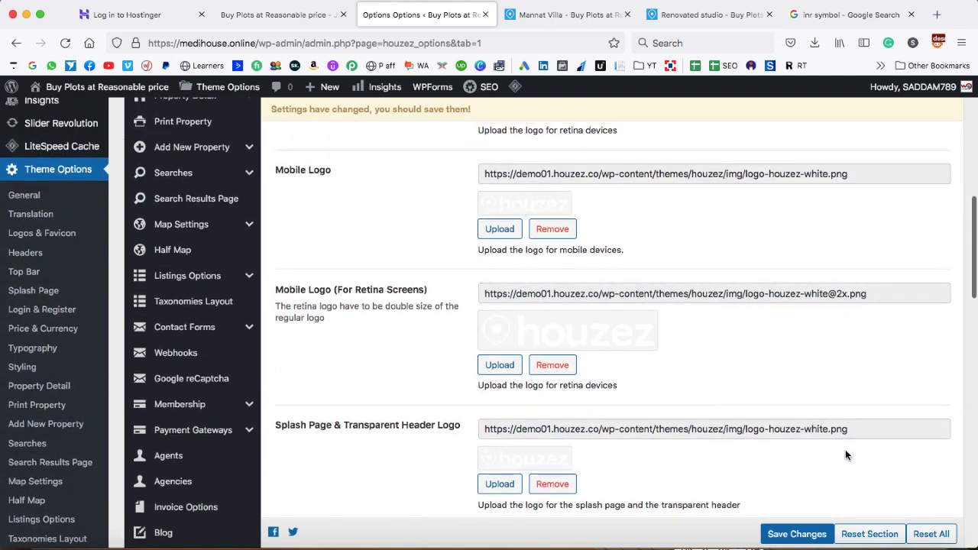
click(803, 534)
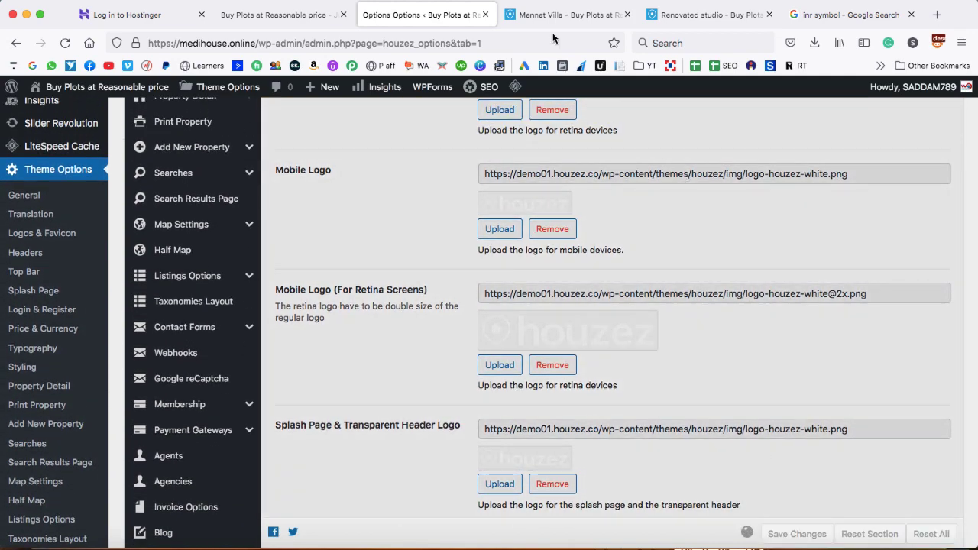
click(556, 14)
click(64, 43)
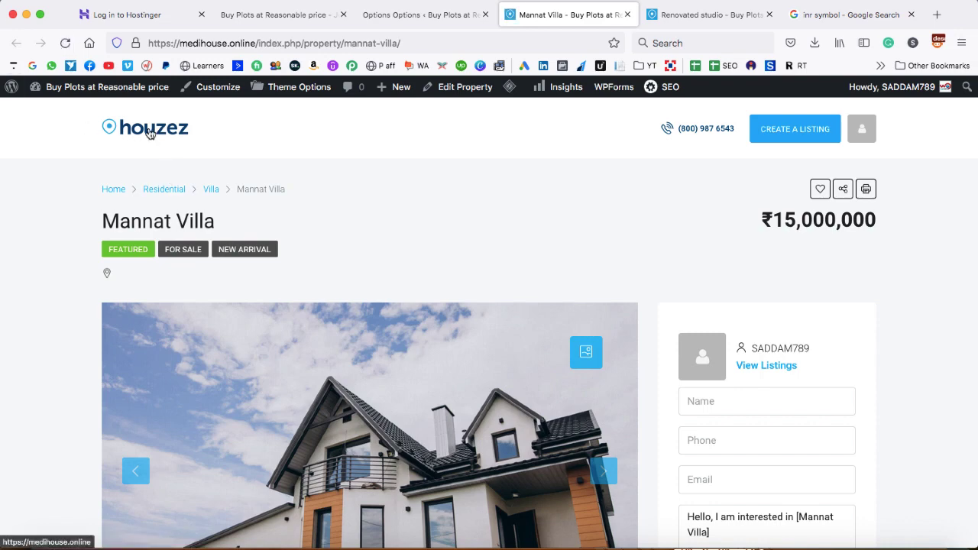
Purge All LSCache so the new logo appears, then return to the logo settings
mouse_move(511, 90)
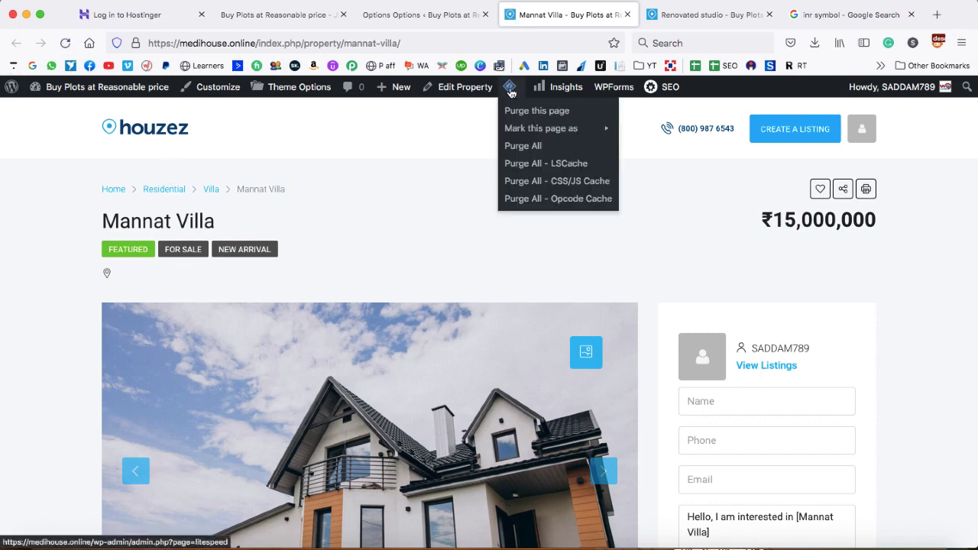
click(520, 166)
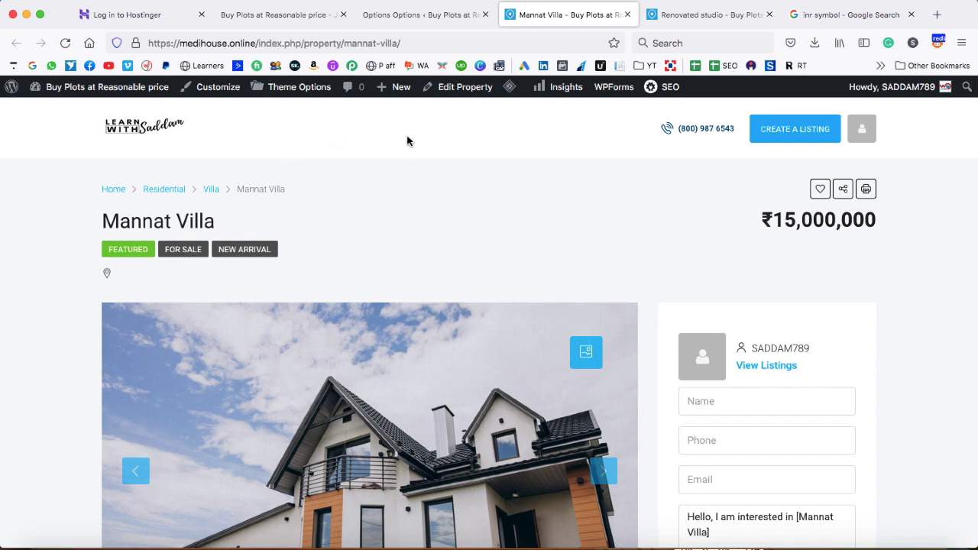
click(440, 15)
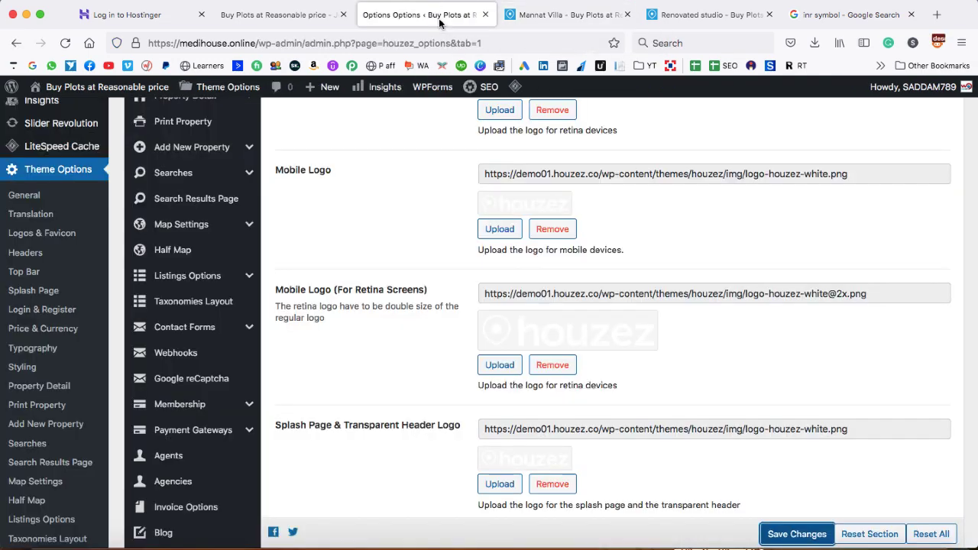
Open the Add New Property layout manager in Theme Options
scroll(356, 211, up, 3)
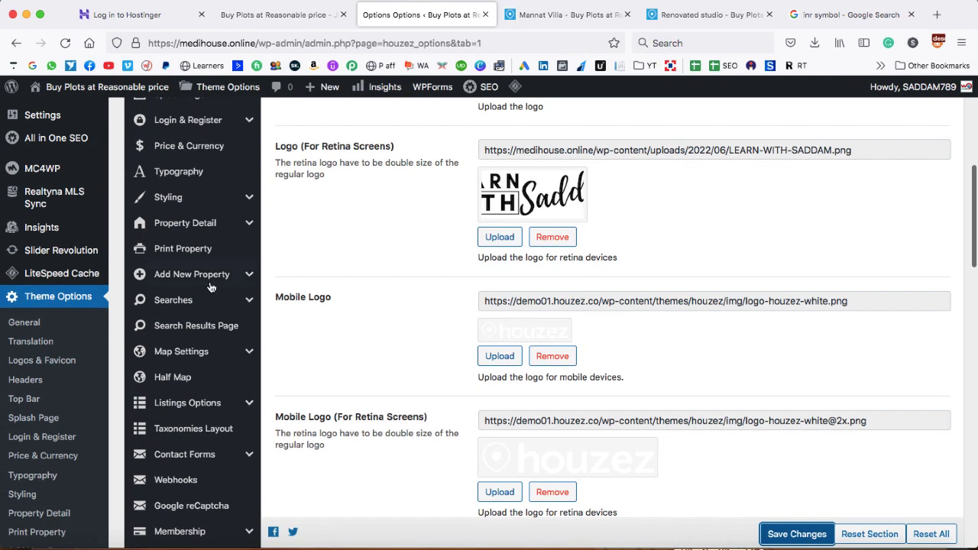
click(250, 276)
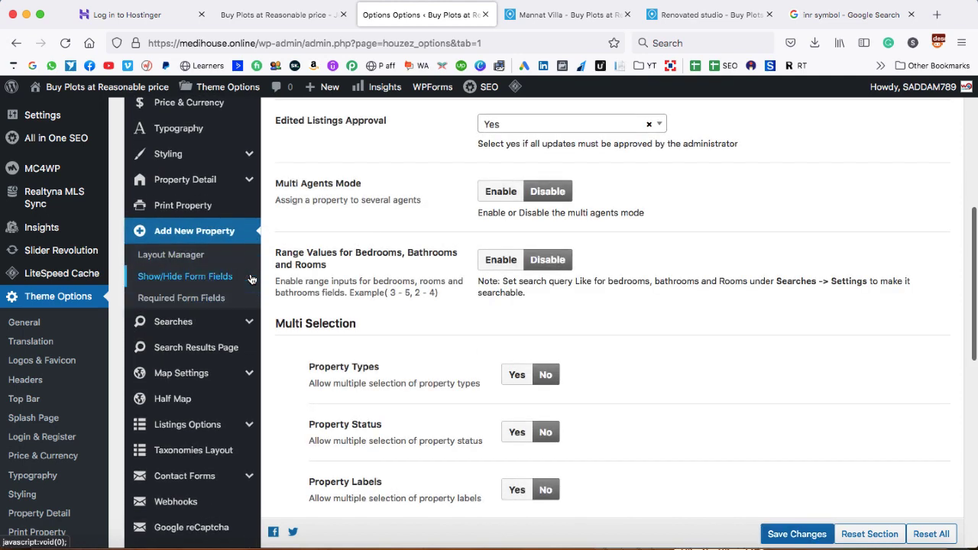
click(172, 256)
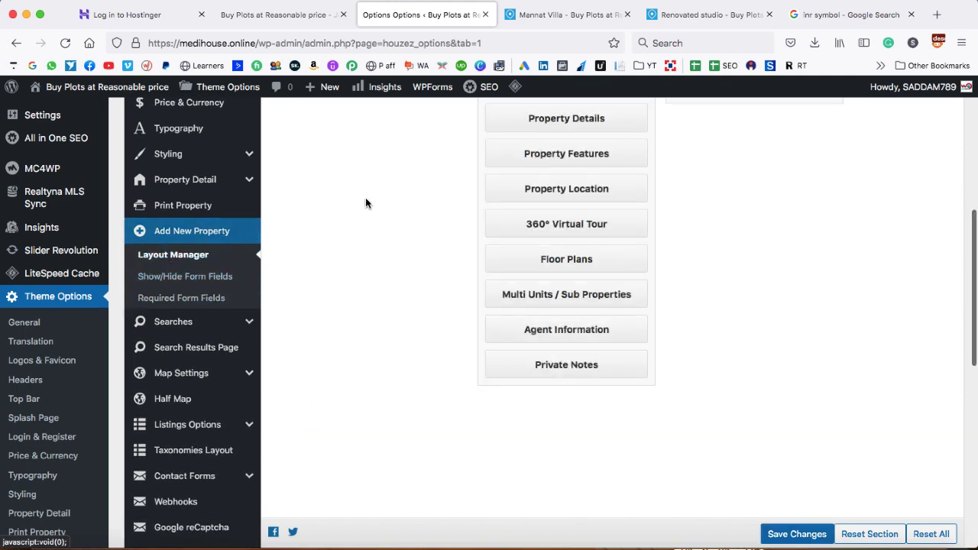
scroll(365, 200, up, 3)
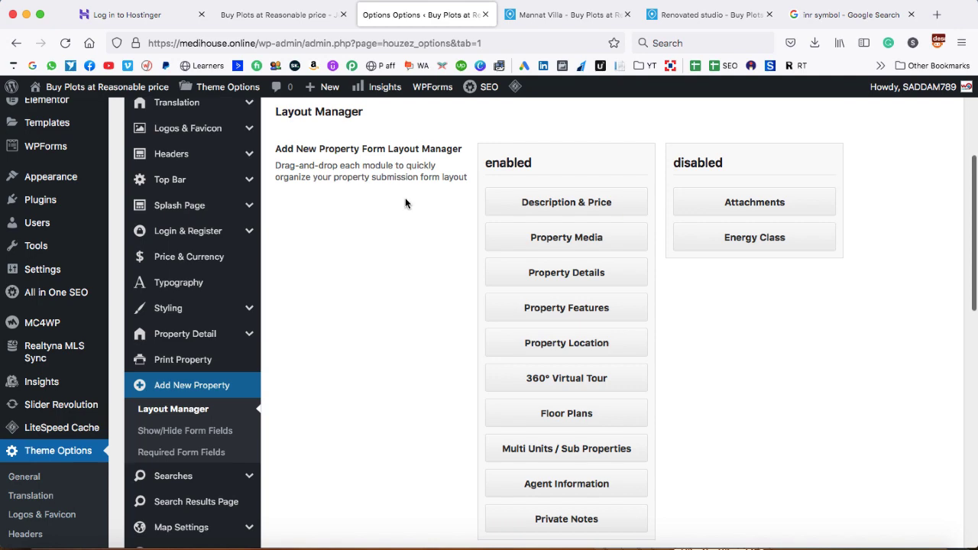
Compare against the Mannat Villa property page, then drag the Property Media module to reorder it
click(550, 16)
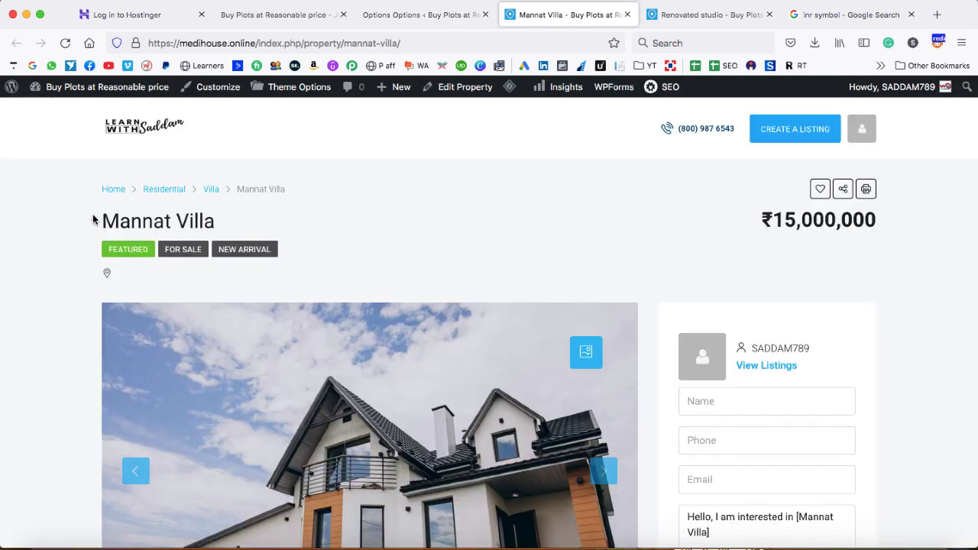
scroll(149, 214, down, 5)
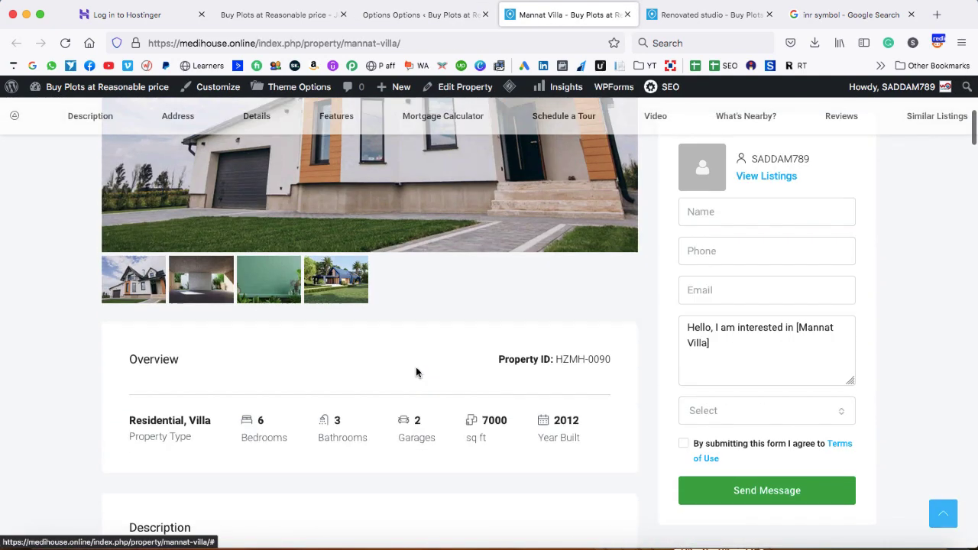
scroll(334, 397, down, 5)
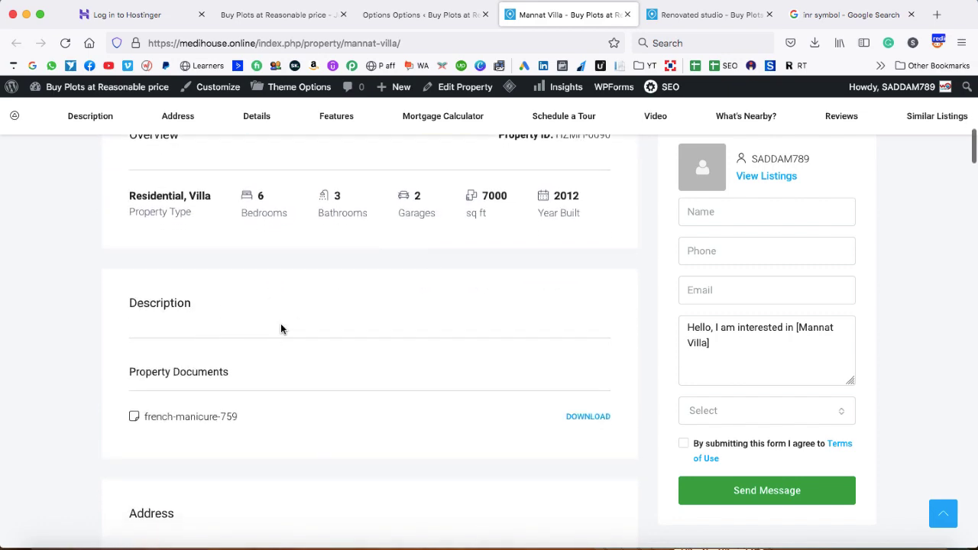
scroll(302, 407, down, 10)
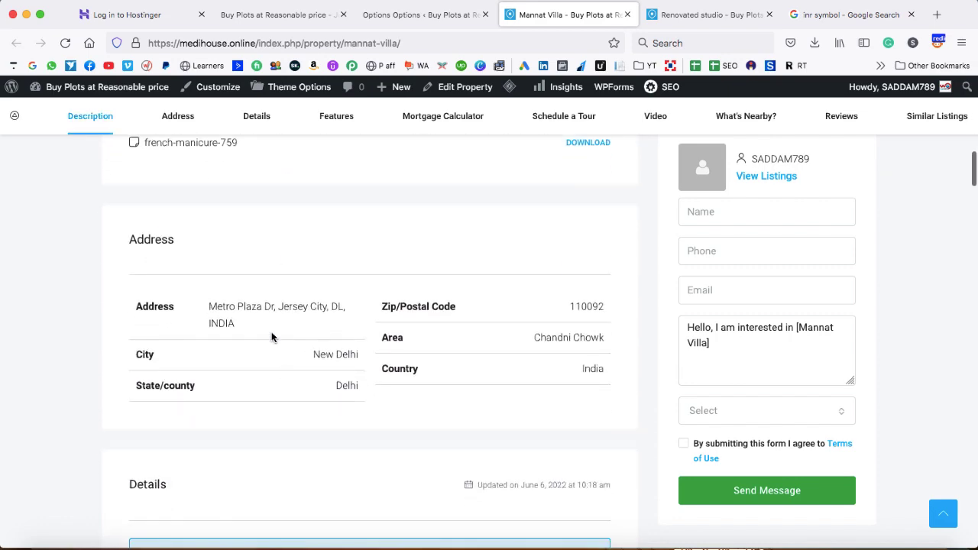
scroll(312, 386, down, 8)
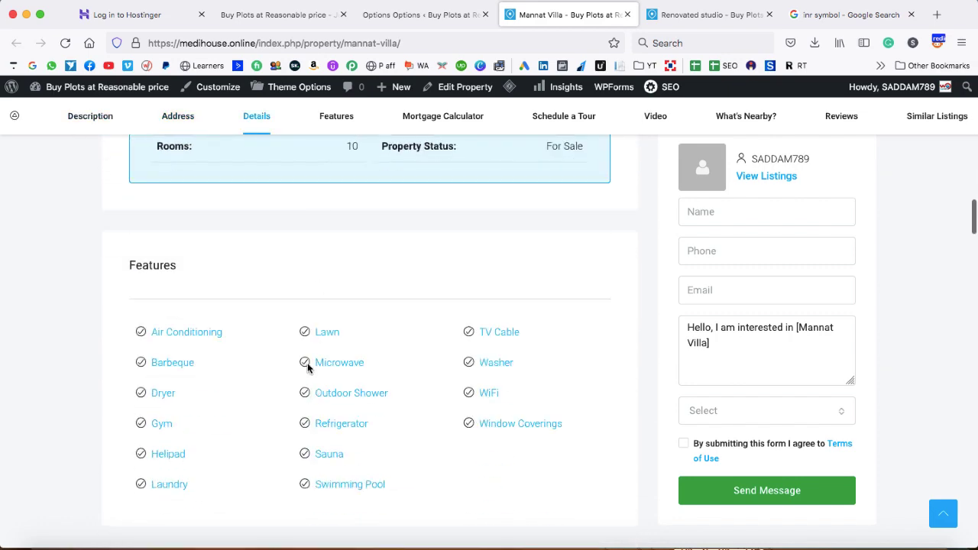
click(448, 19)
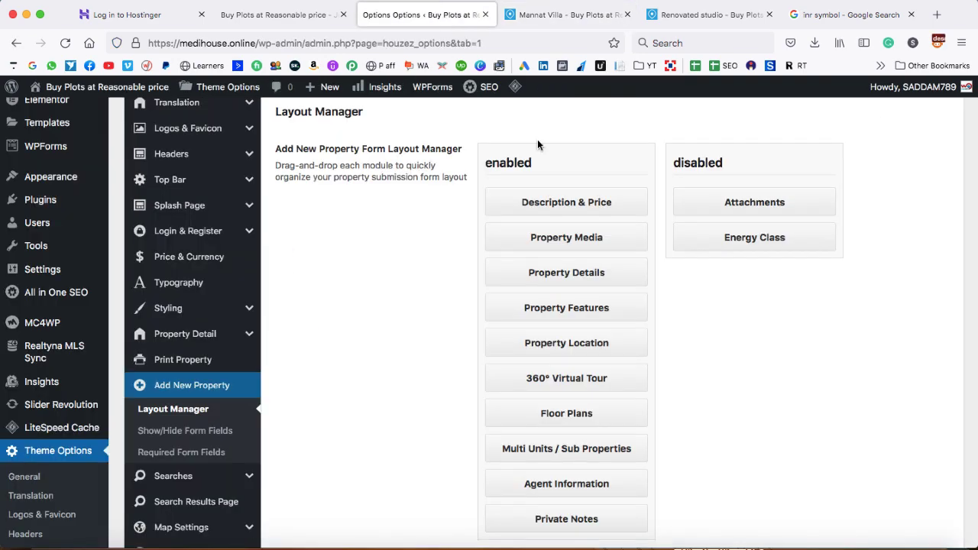
scroll(575, 437, down, 2)
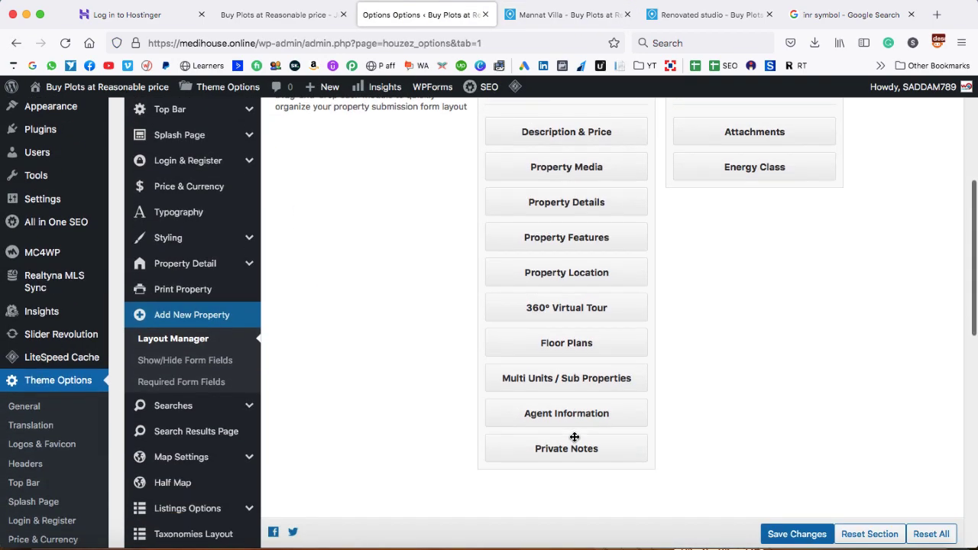
scroll(574, 437, up, 1)
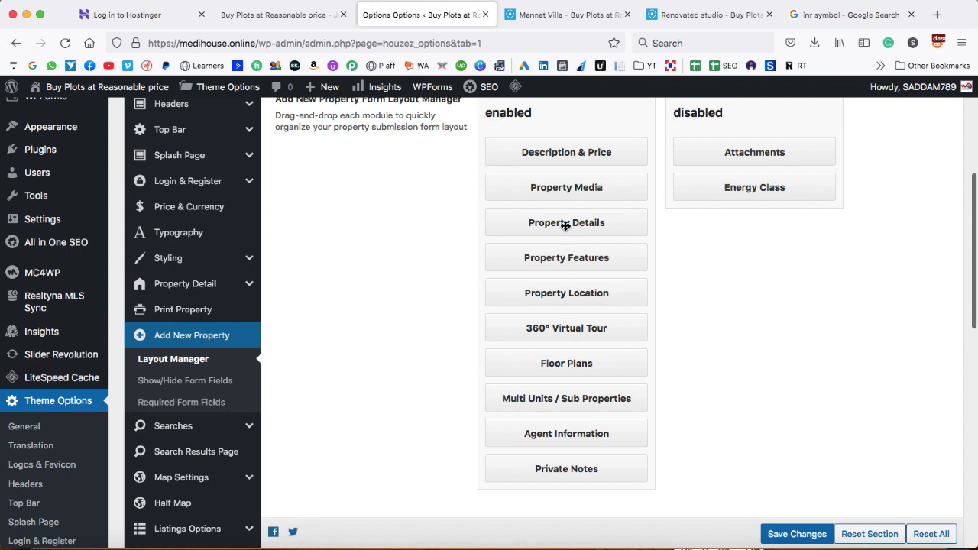
mouse_move(561, 190)
mouse_down()
mouse_move(561, 231)
mouse_move(563, 185)
mouse_up()
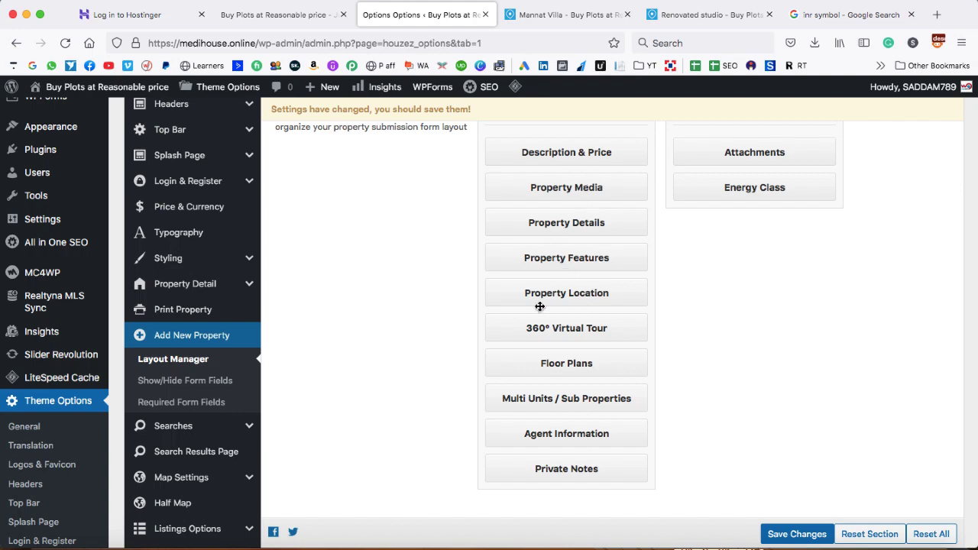
scroll(607, 290, up, 3)
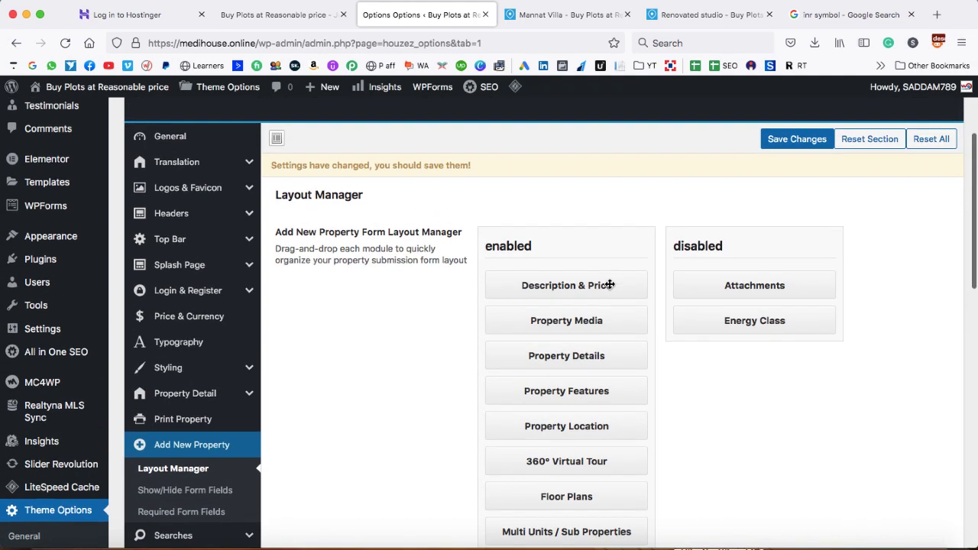
Try the second header style, then keep the fourth header style and save the theme options
click(174, 216)
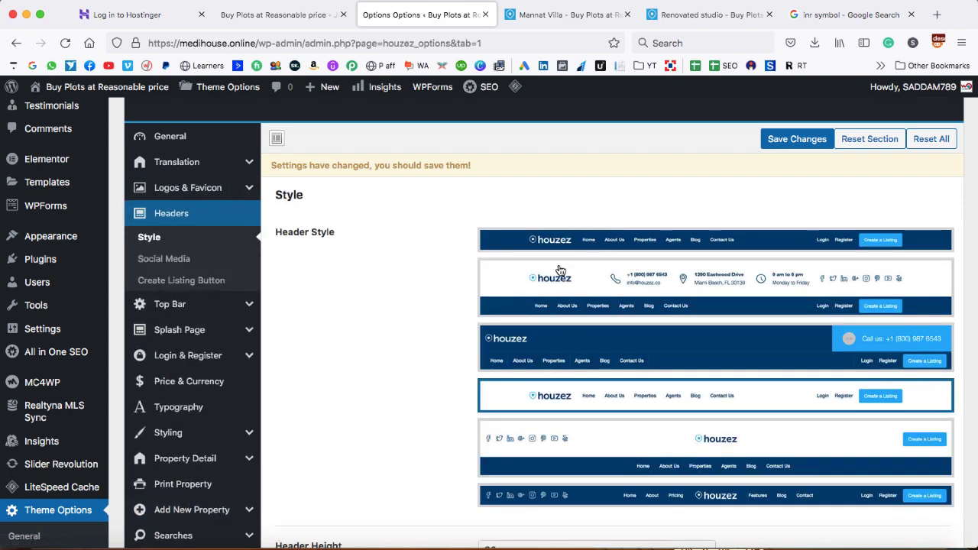
scroll(398, 301, down, 1)
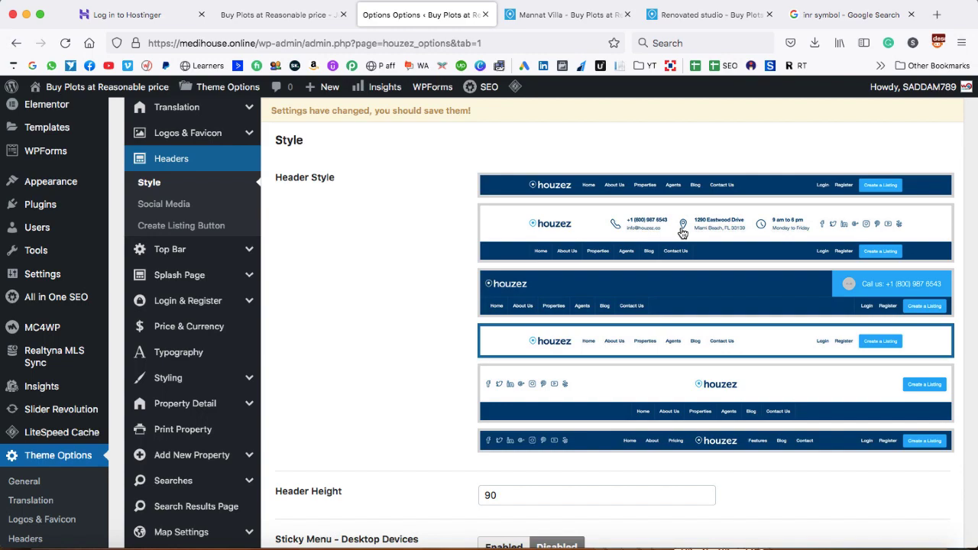
click(601, 231)
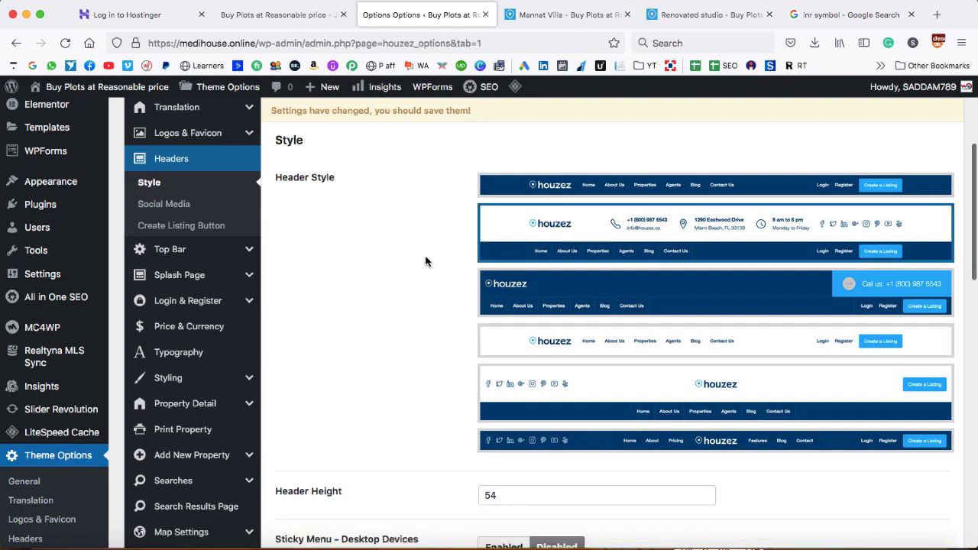
scroll(425, 262, down, 6)
scroll(551, 358, down, 1)
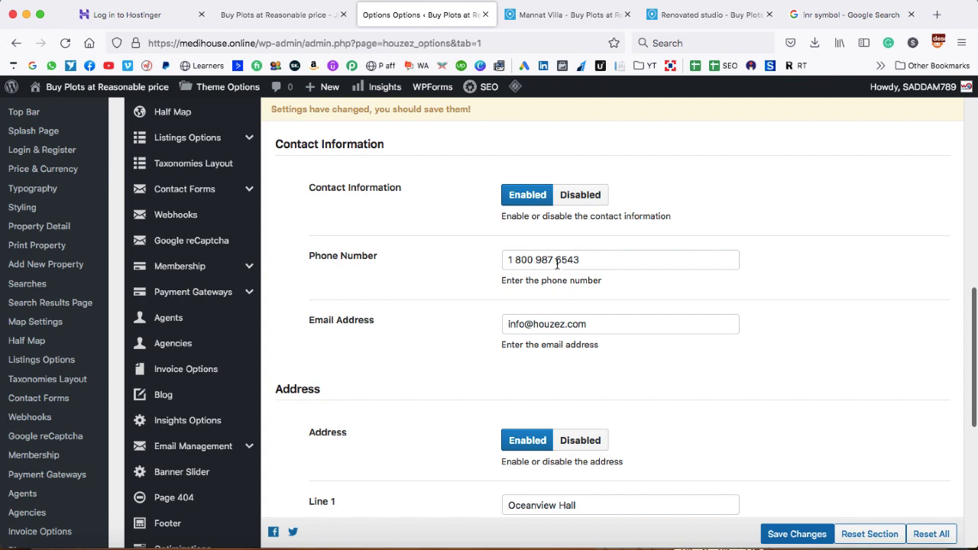
scroll(557, 326, down, 6)
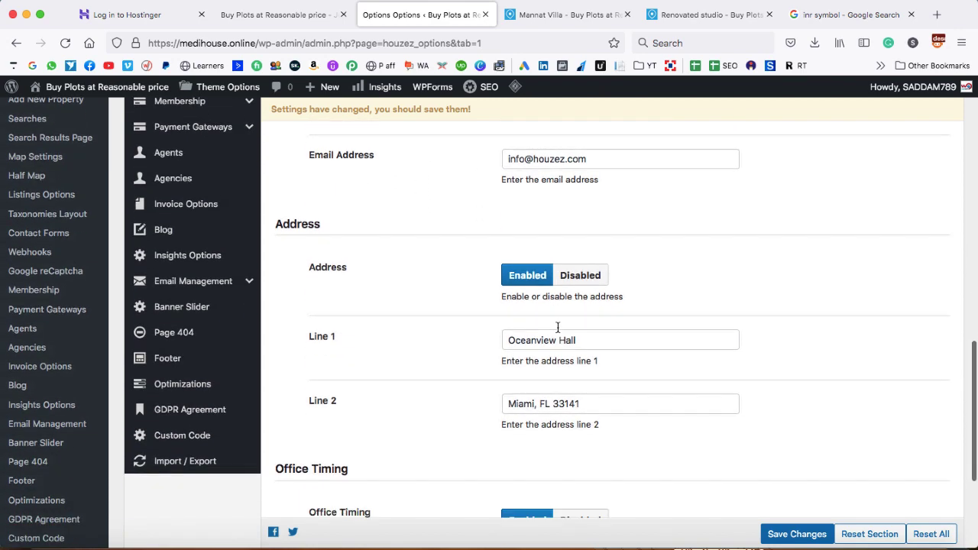
scroll(578, 370, down, 5)
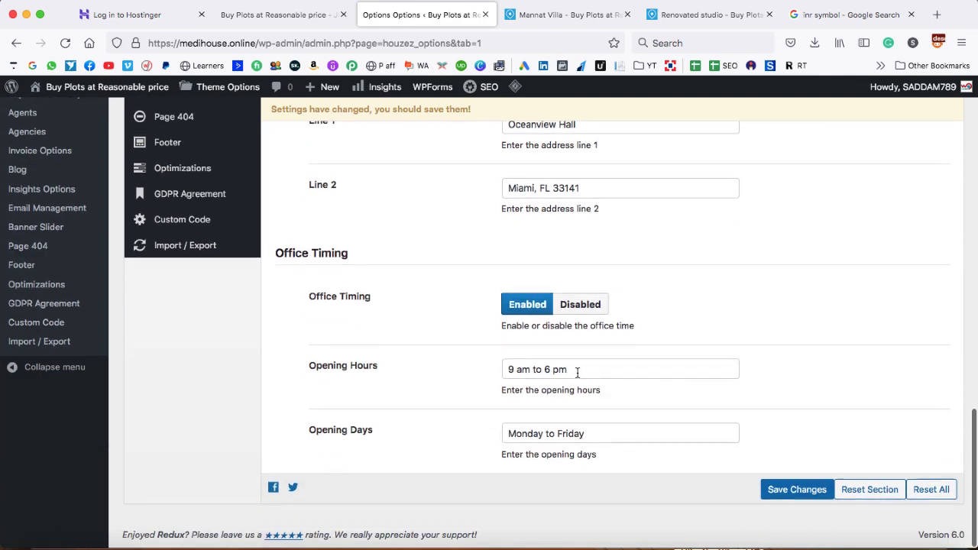
scroll(577, 377, up, 20)
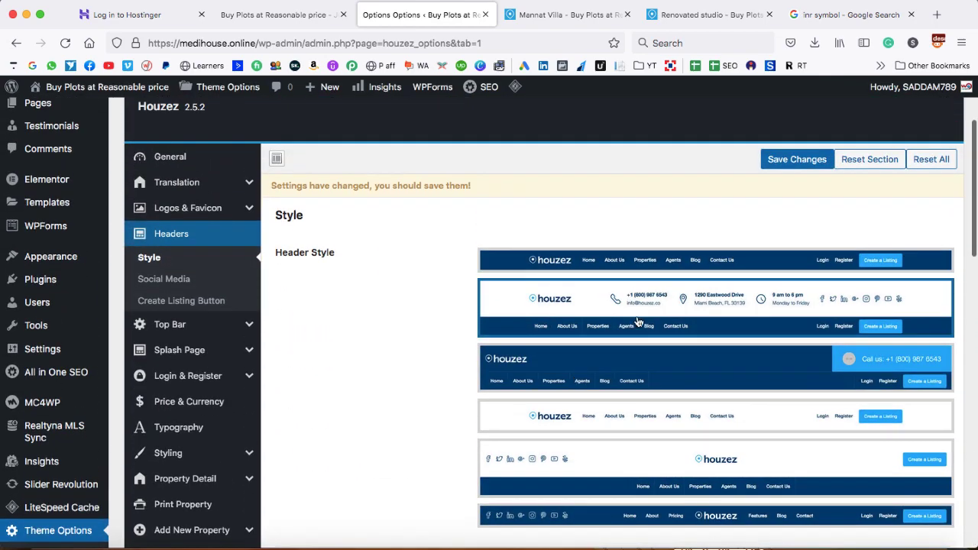
click(534, 416)
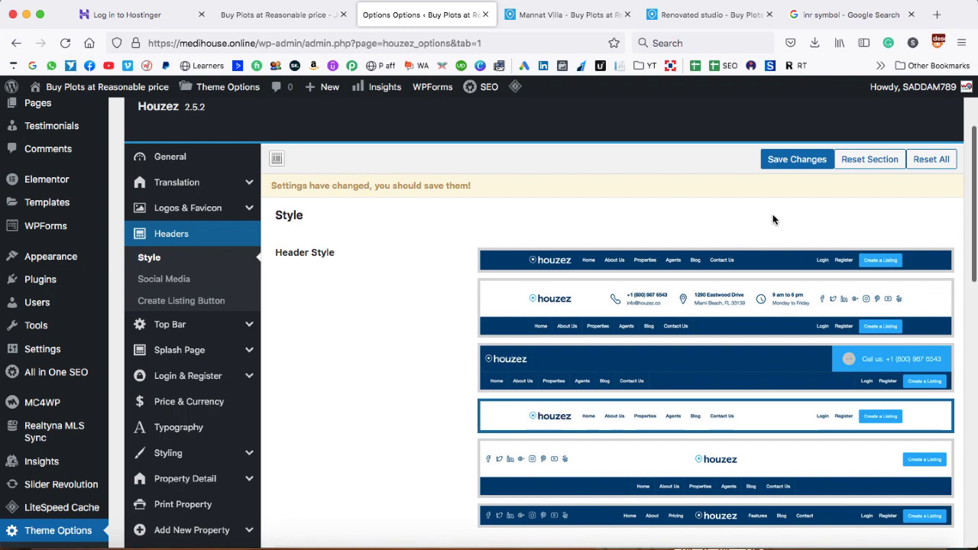
click(799, 160)
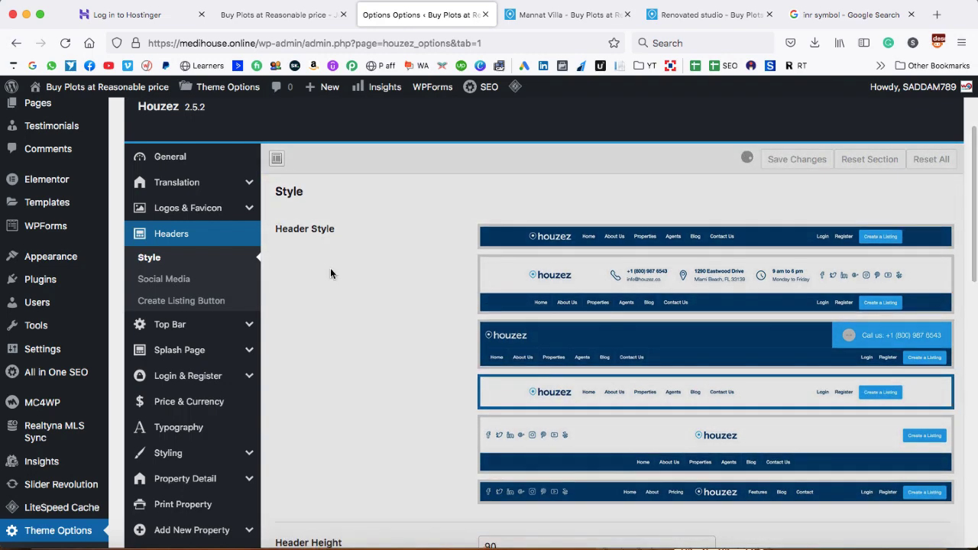
Bring up the Map Settings section of Theme Options
scroll(330, 273, down, 5)
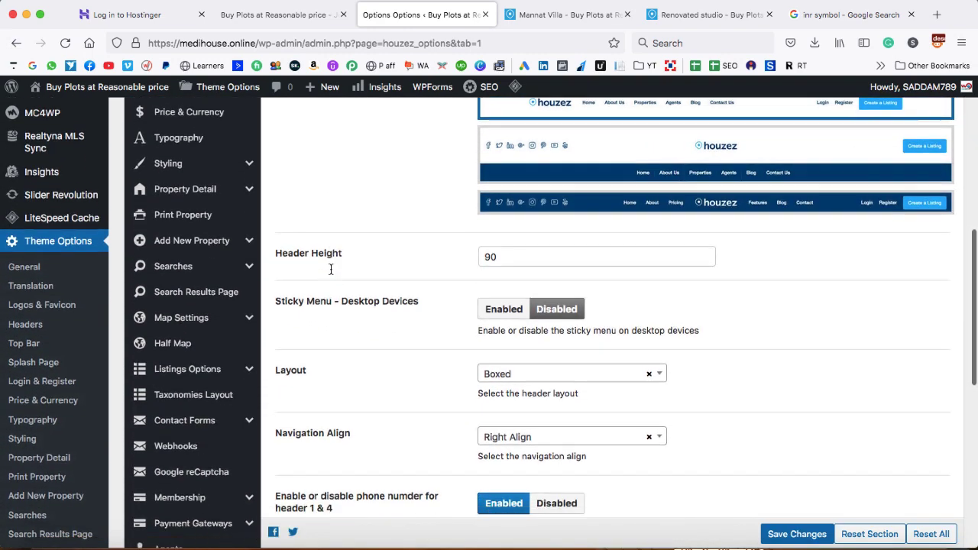
scroll(330, 269, down, 2)
click(240, 281)
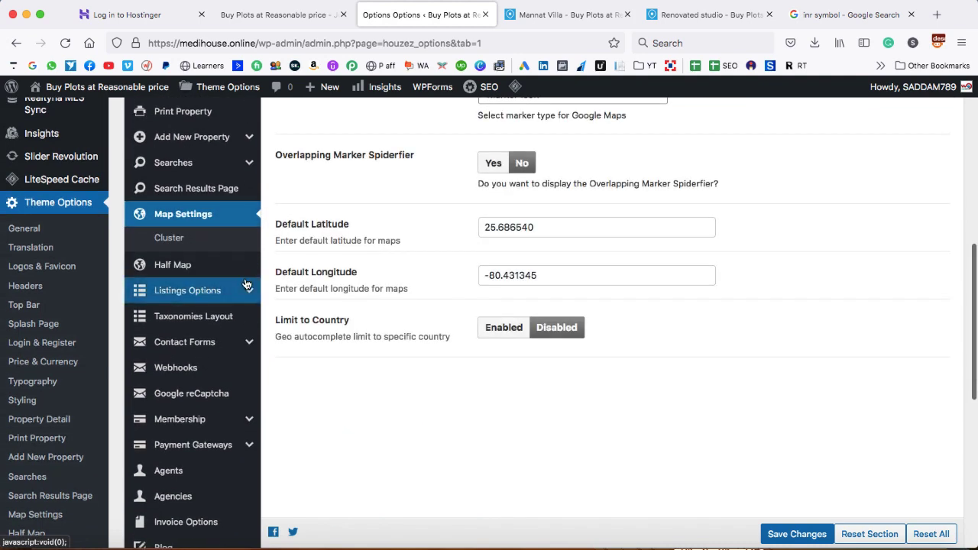
scroll(412, 247, up, 5)
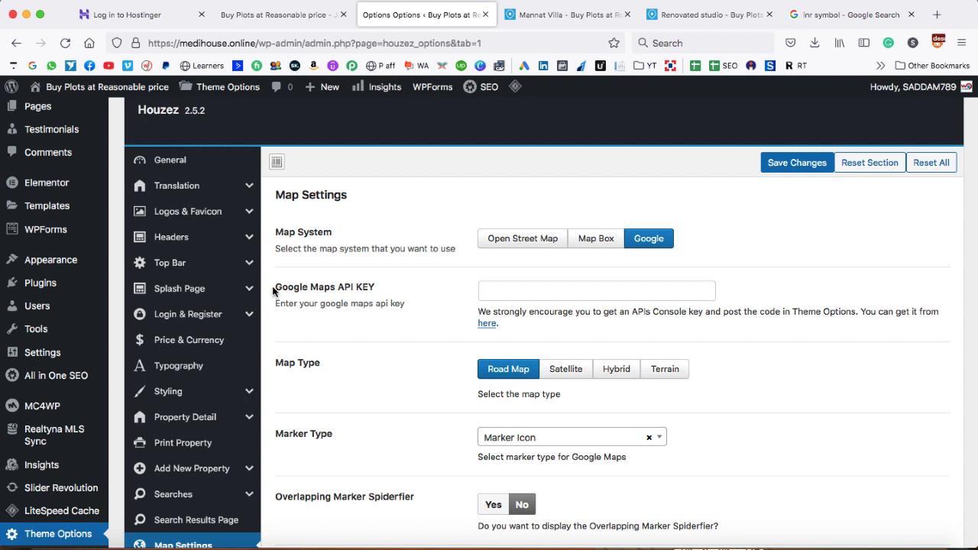
drag(273, 291, 511, 286)
drag(430, 297, 406, 287)
click(406, 287)
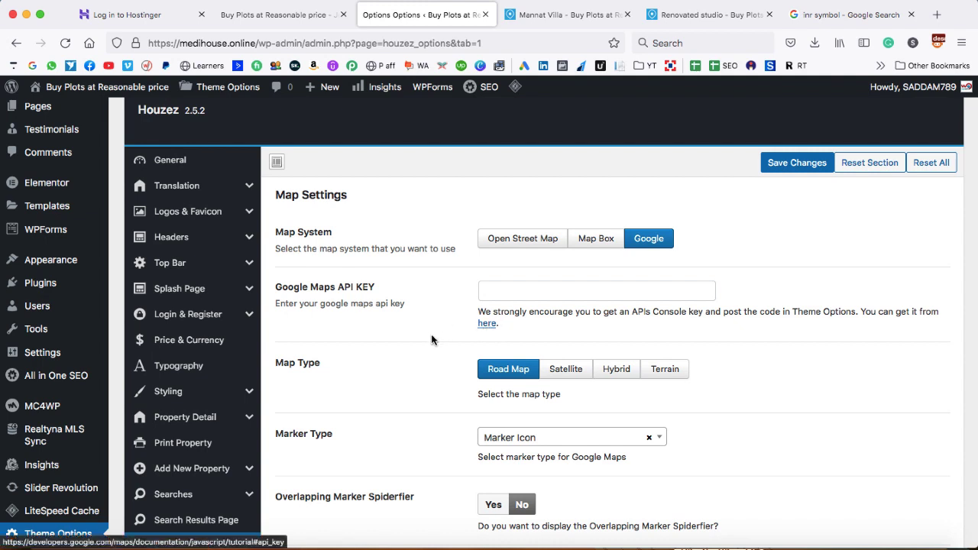
scroll(430, 339, down, 10)
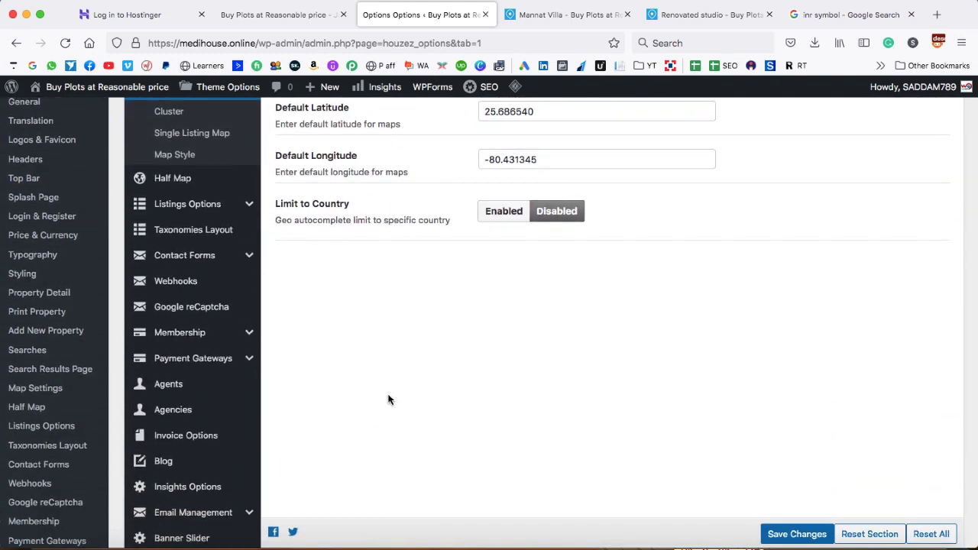
scroll(389, 400, up, 10)
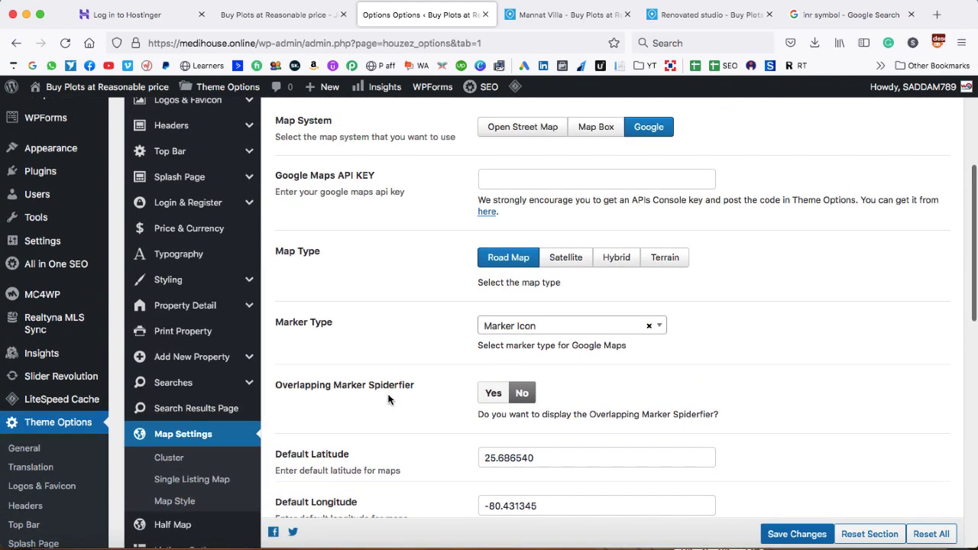
scroll(388, 400, up, 2)
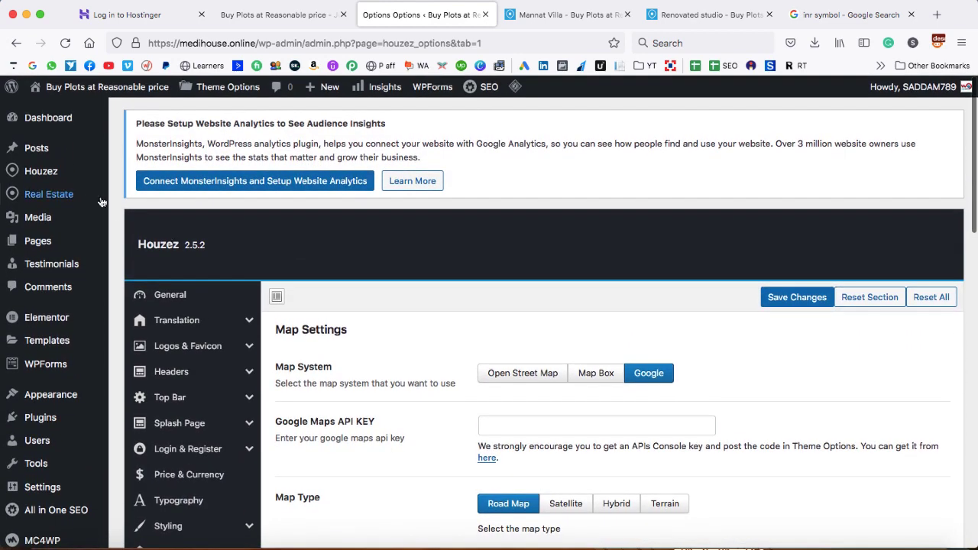
Go to Real Estate > Agents, review the 4 existing agents, and start a new agent
mouse_move(73, 197)
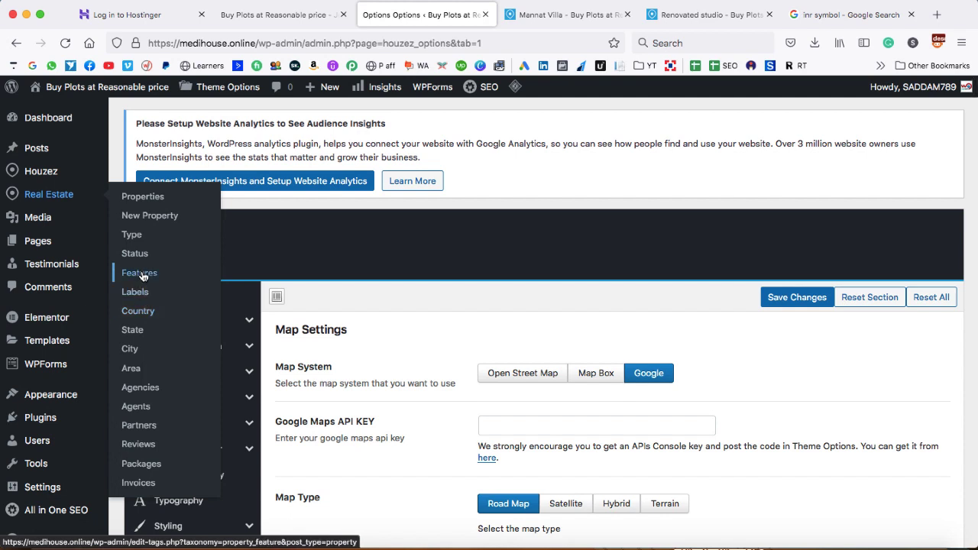
click(137, 407)
scroll(406, 310, down, 4)
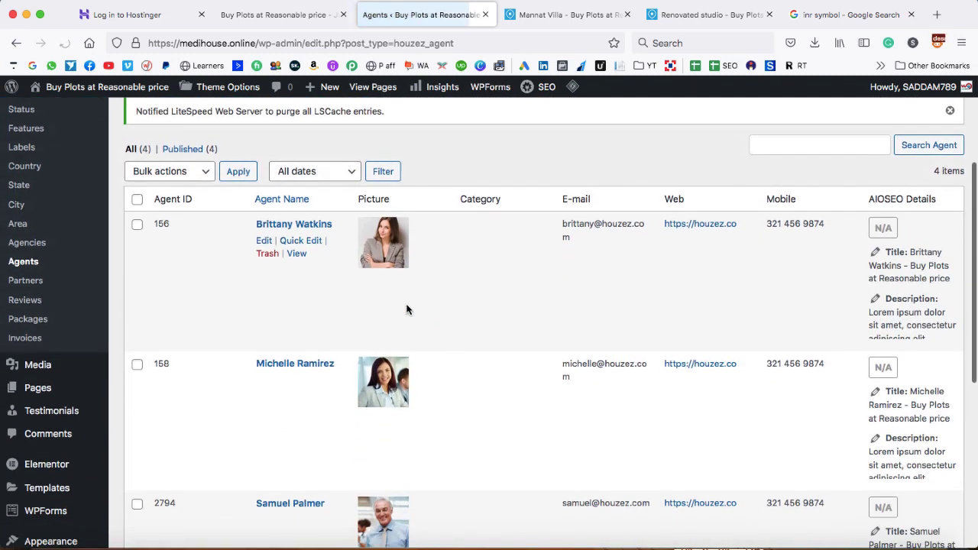
scroll(407, 309, down, 2)
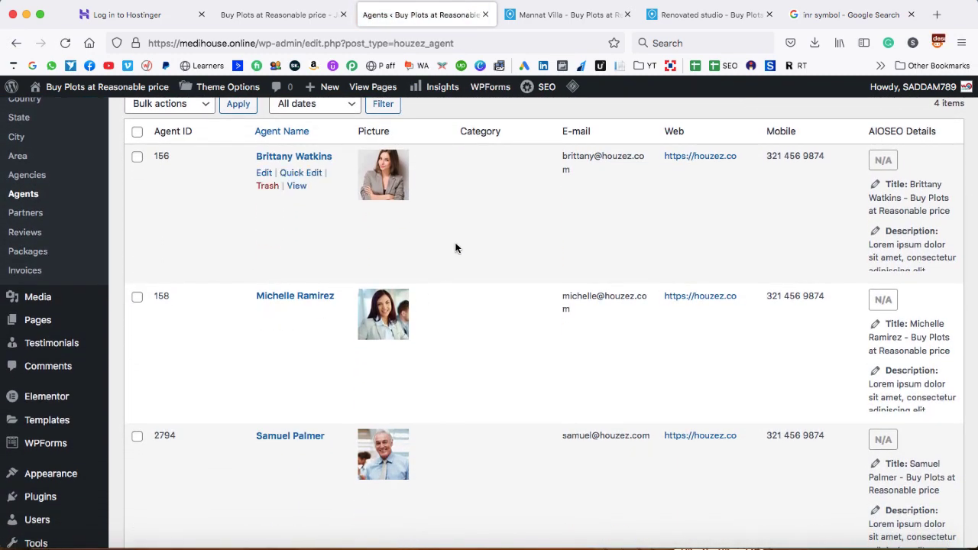
scroll(456, 248, up, 6)
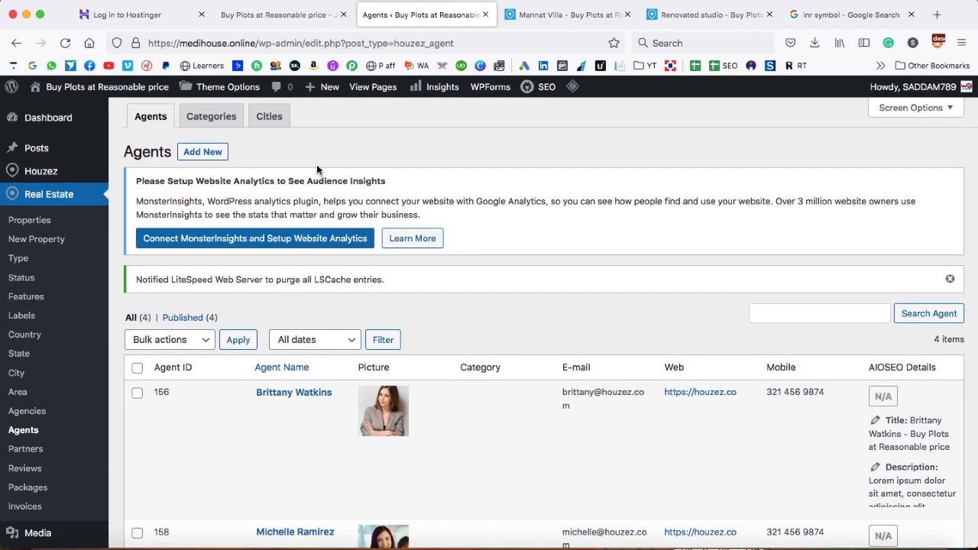
click(202, 152)
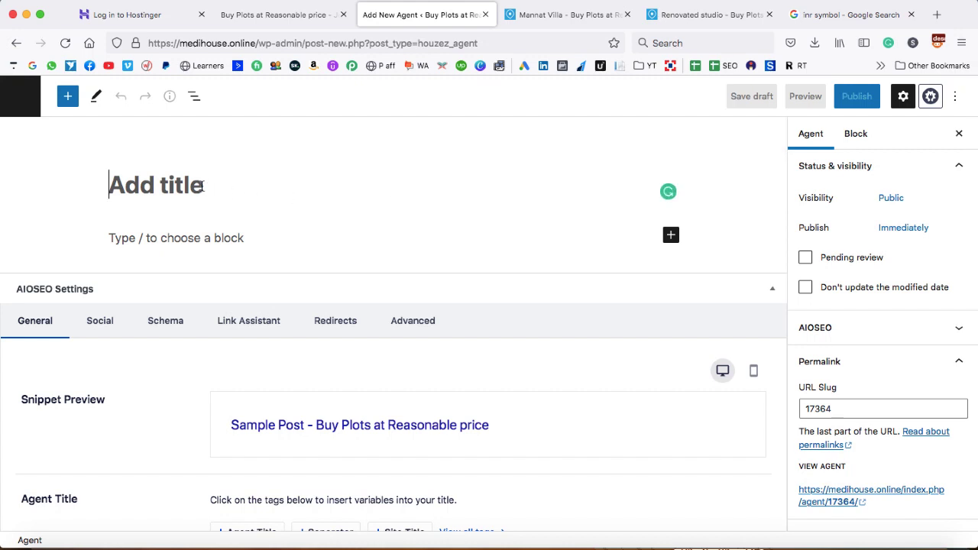
Enter the agent's name, short description and e-mail address
text(Ravi)
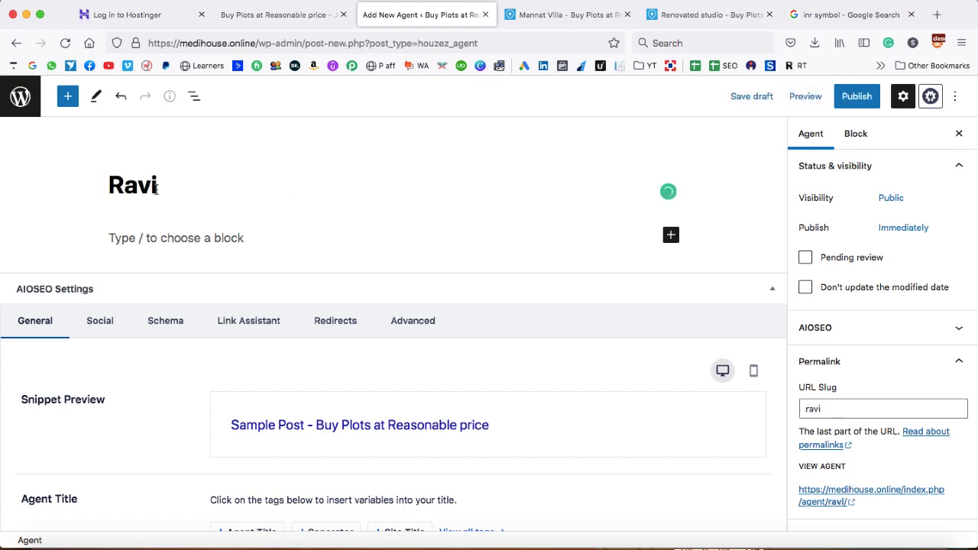
scroll(349, 232, down, 8)
scroll(348, 233, down, 15)
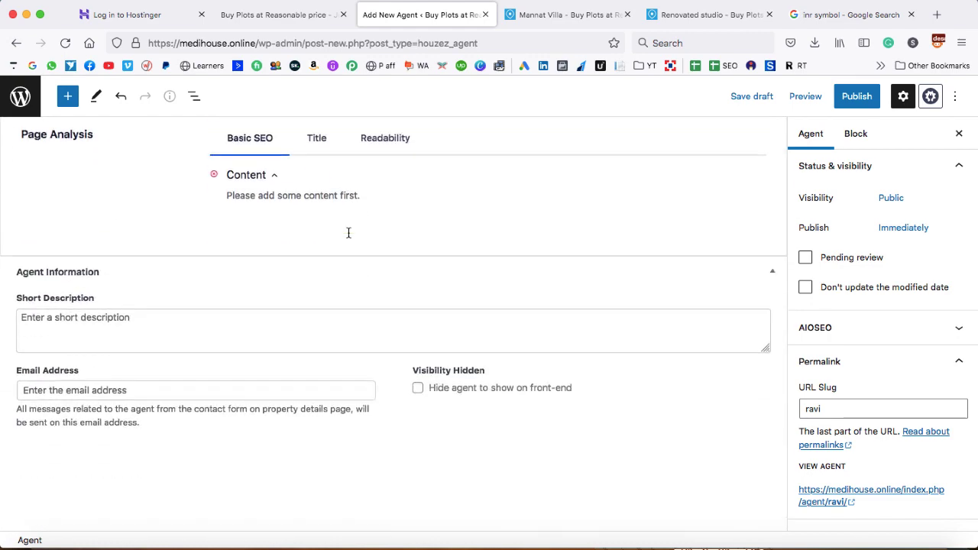
scroll(348, 232, up, 6)
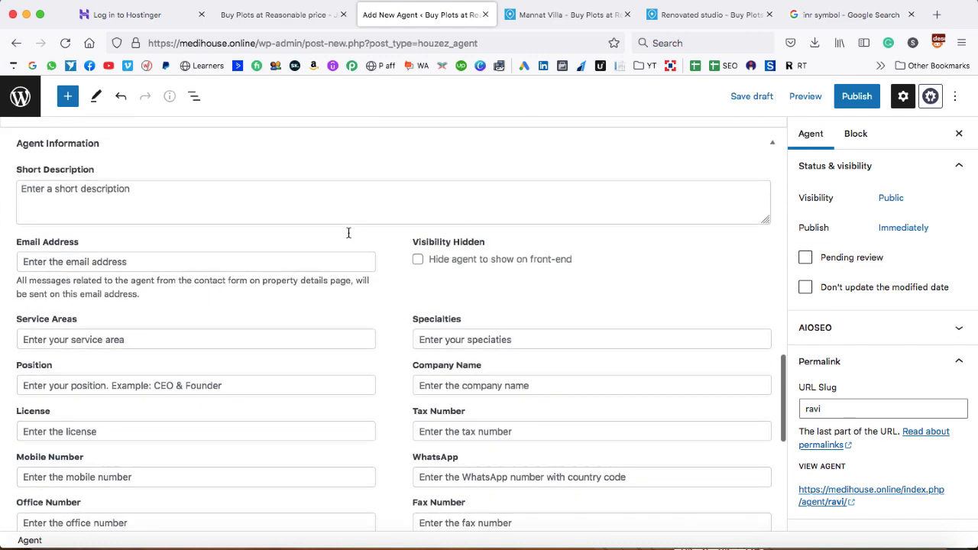
scroll(348, 233, down, 3)
scroll(347, 237, down, 1)
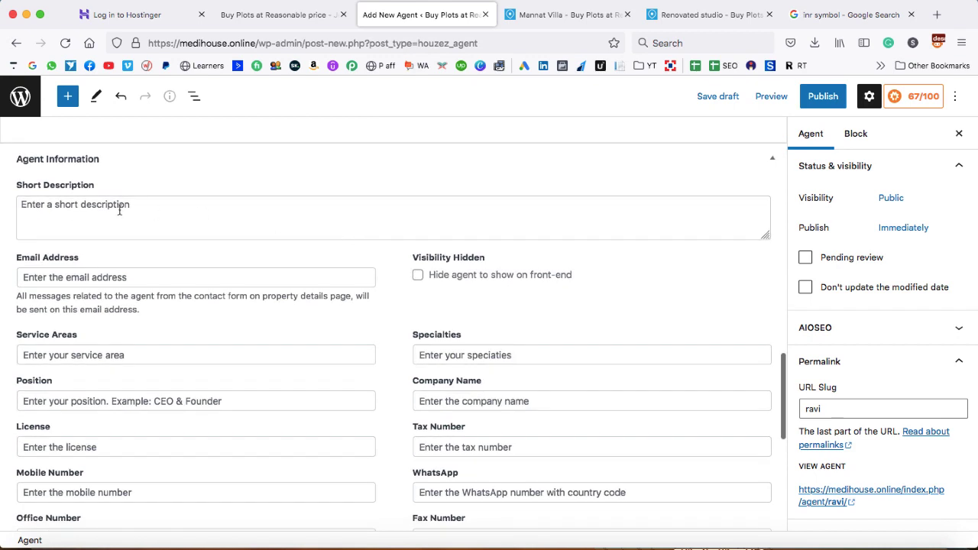
click(117, 205)
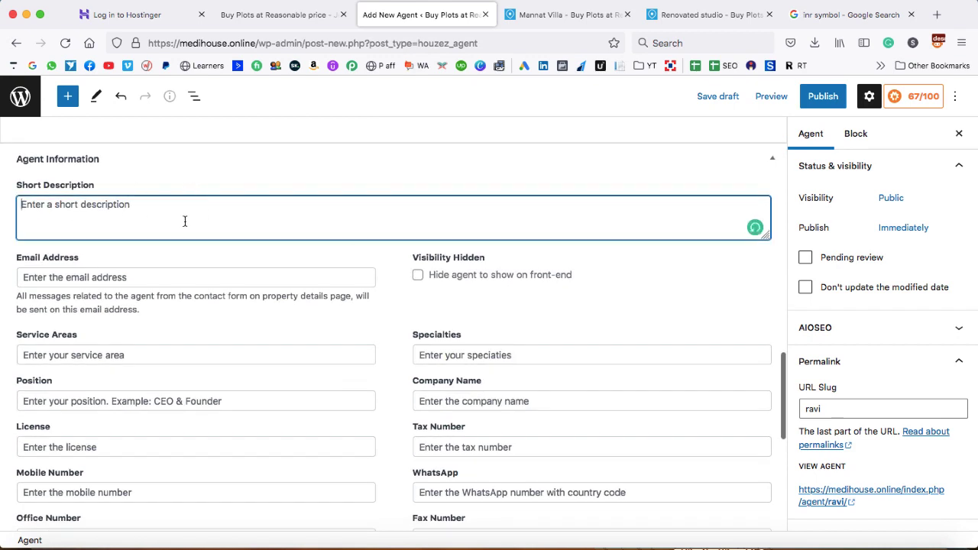
scroll(184, 221, down, 2)
click(170, 245)
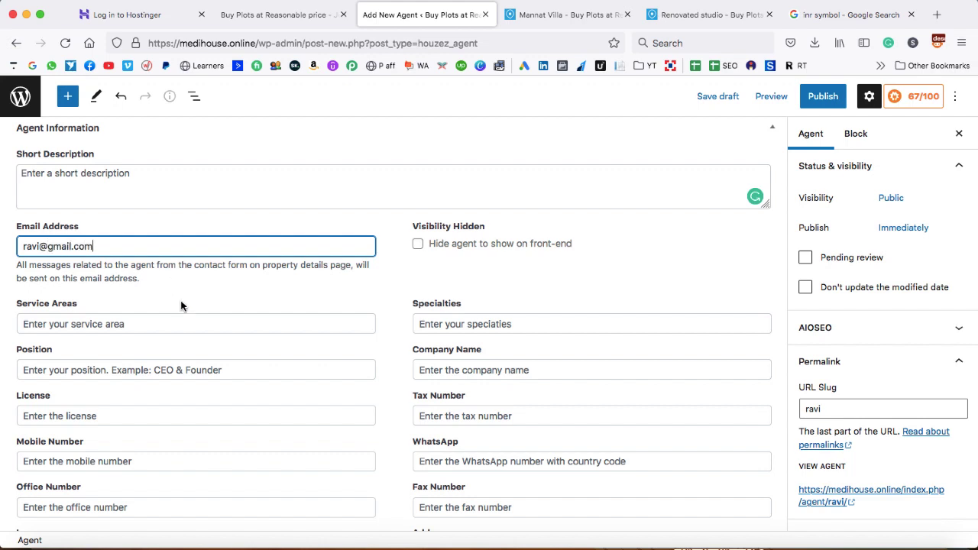
scroll(181, 306, down, 1)
Set service area Chandni chowk, specialties 'expert in selling properties' and position Broker
click(138, 300)
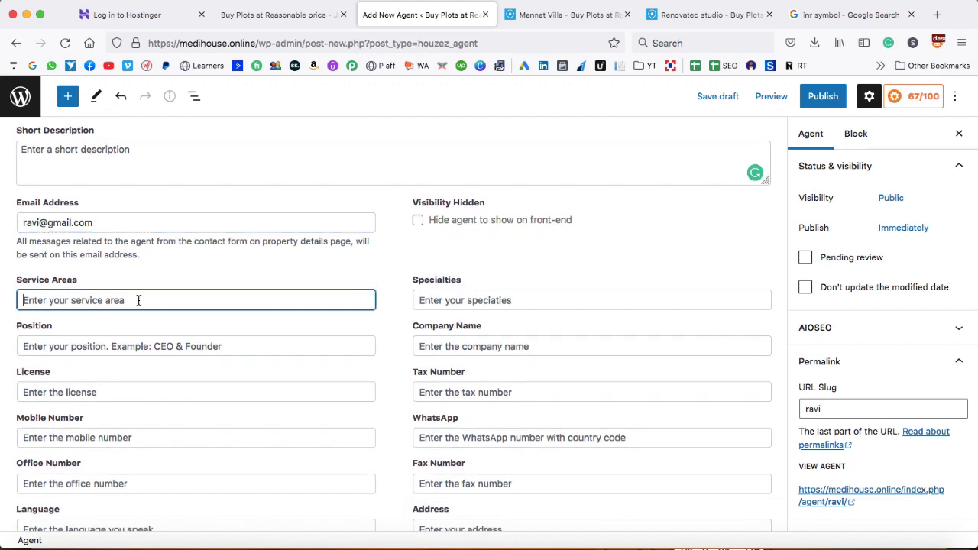
text(Chandni chowk)
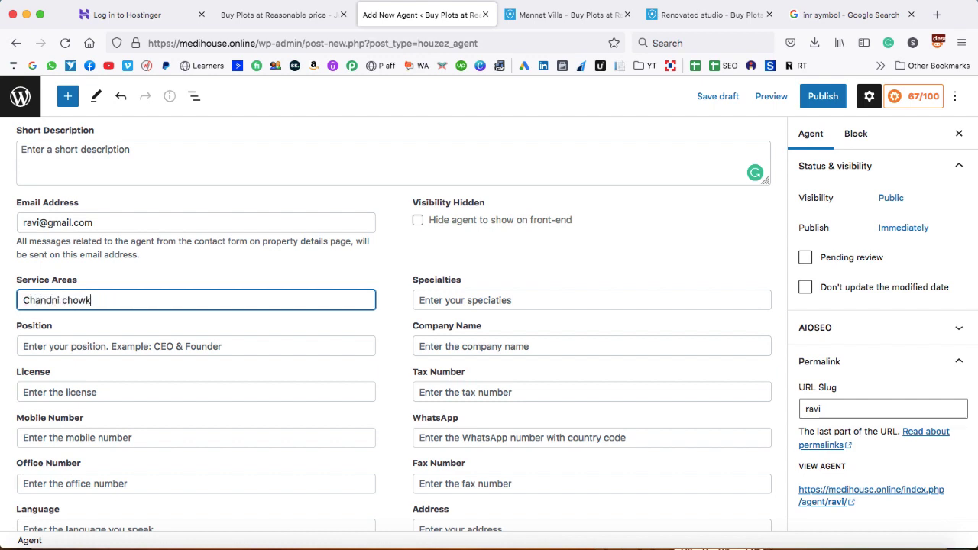
click(485, 301)
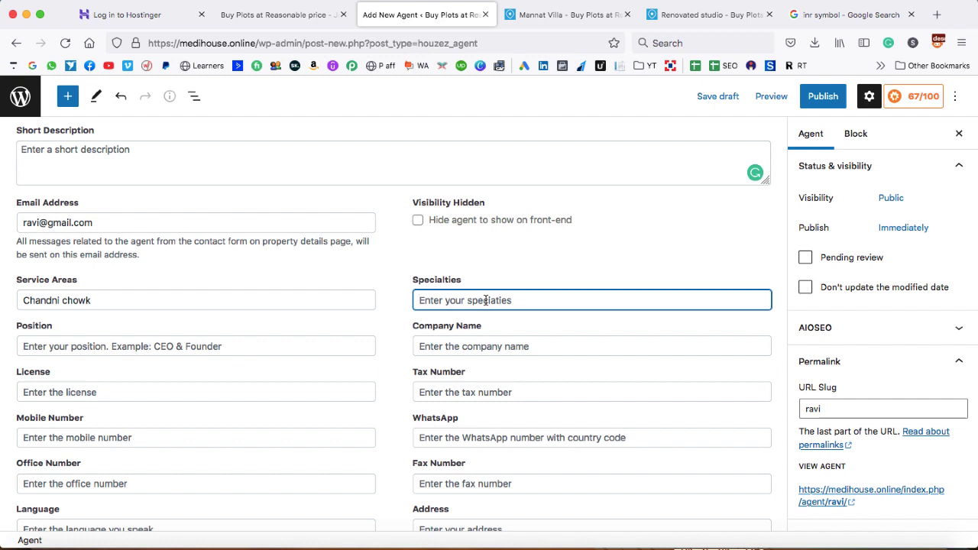
text(expert in selling)
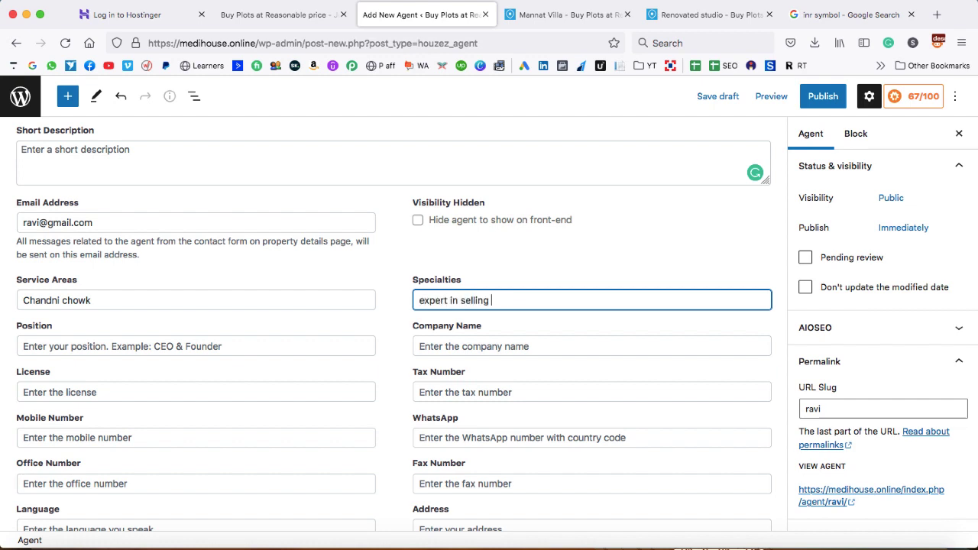
text( properties)
click(281, 346)
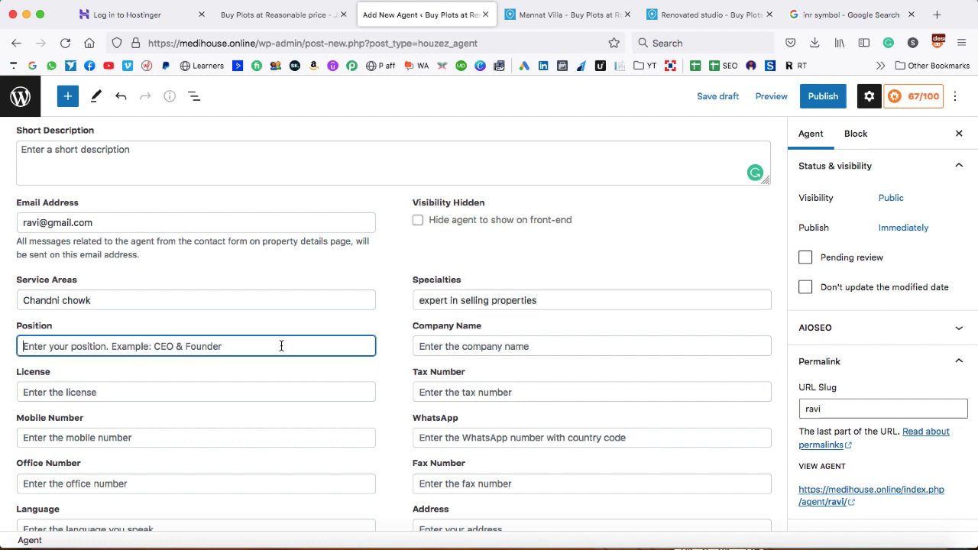
text(Broker)
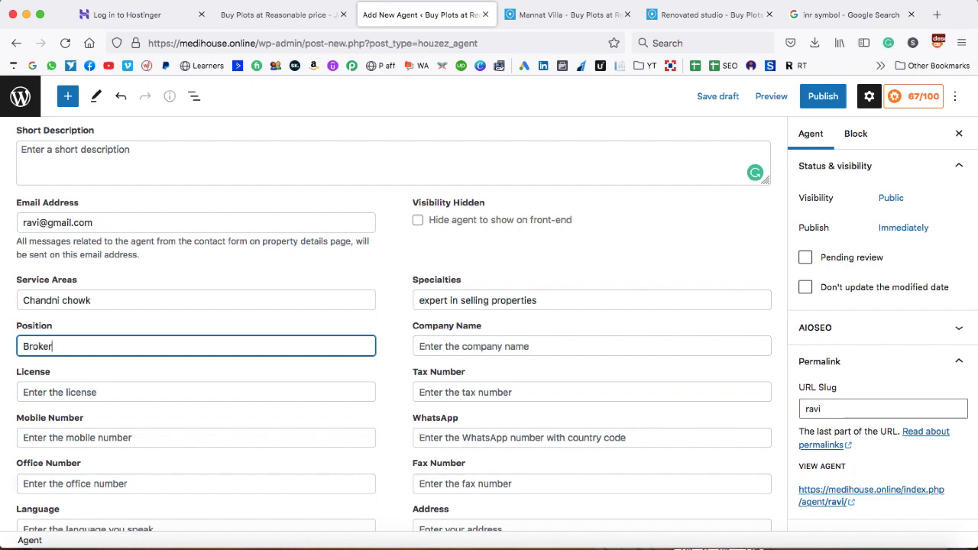
click(482, 346)
Add the agent's mobile number, languages English, Hindi, and the agent's address
scroll(380, 384, down, 2)
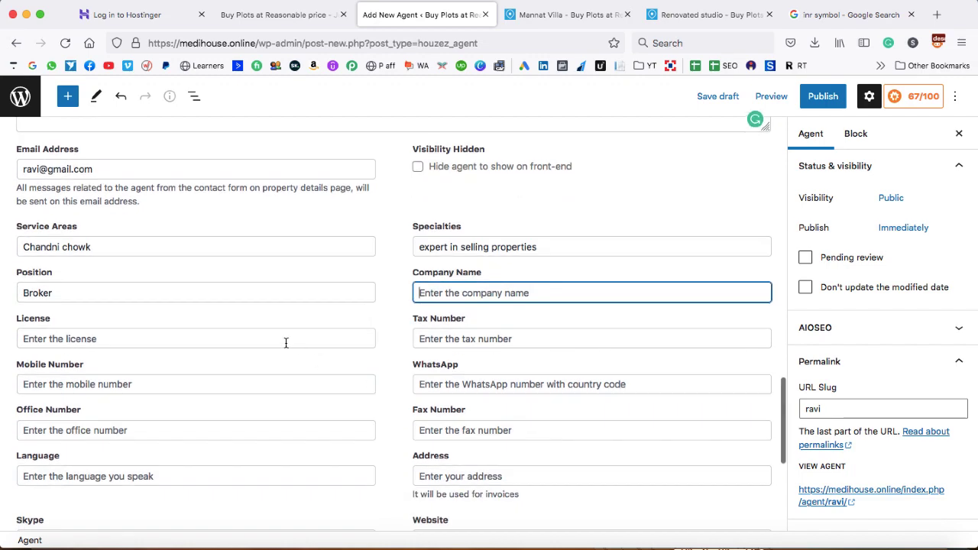
scroll(382, 404, down, 3)
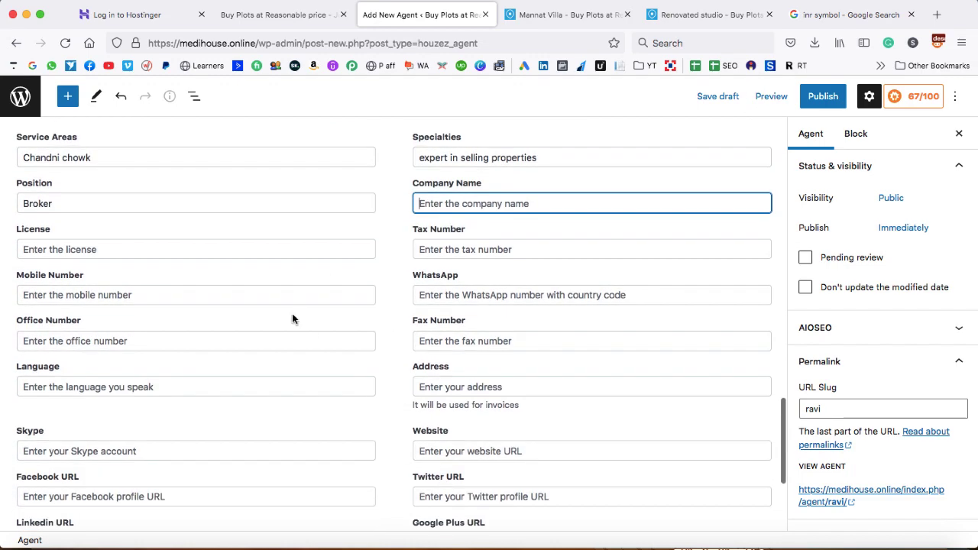
click(263, 295)
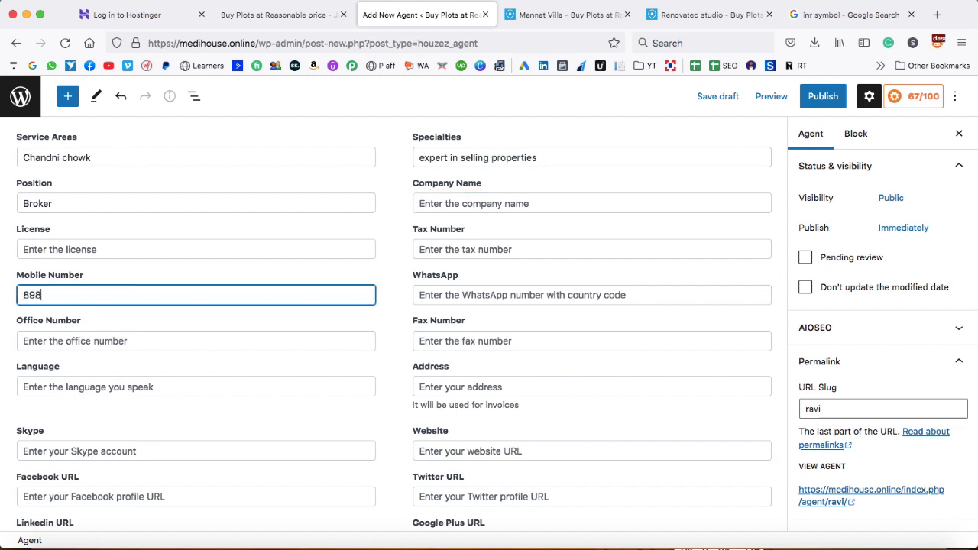
click(473, 287)
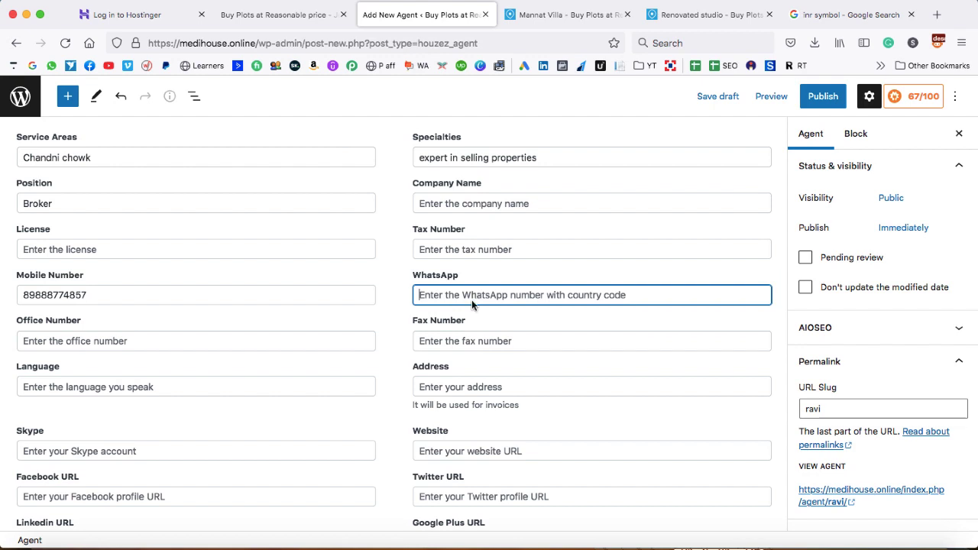
click(268, 387)
text(English, Hindi)
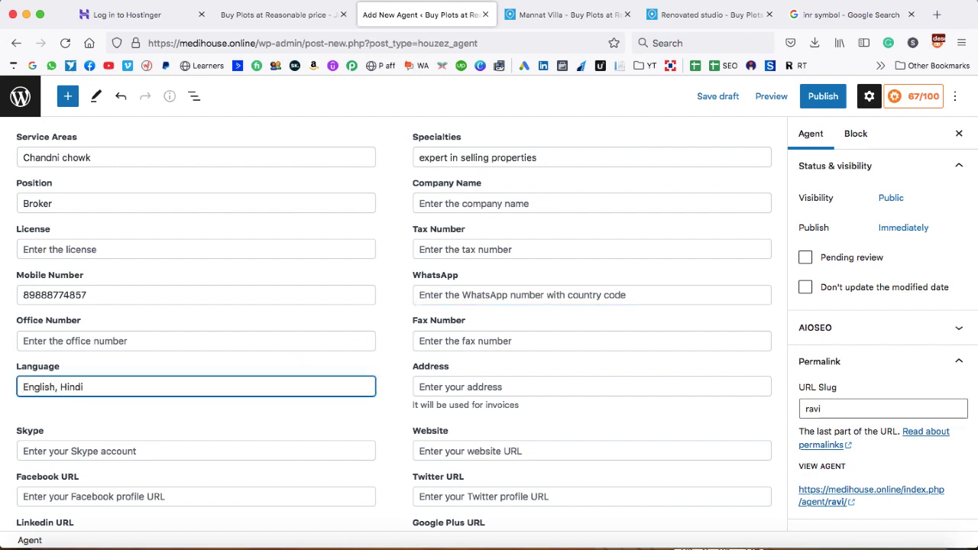
click(480, 386)
text(xyz, delhi)
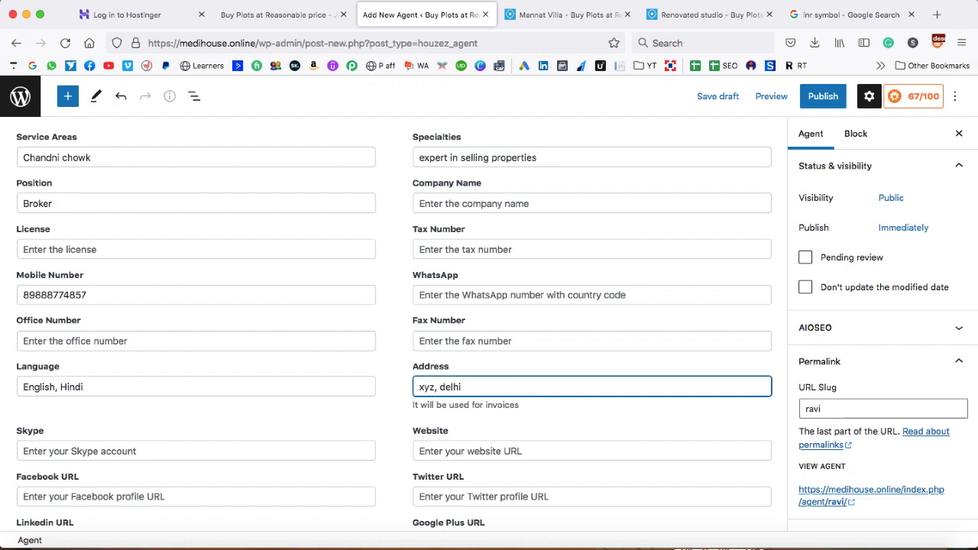
scroll(753, 463, down, 4)
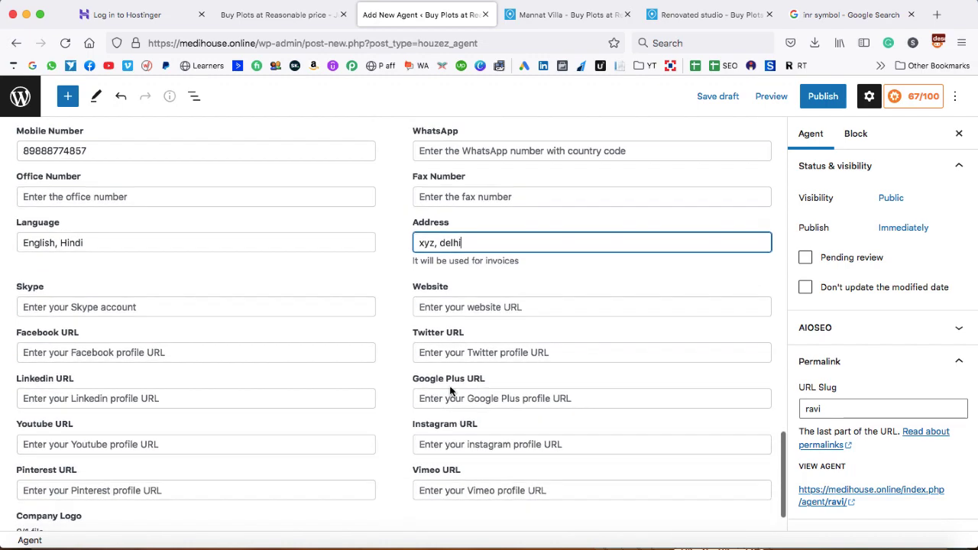
scroll(359, 489, down, 2)
scroll(395, 323, up, 1)
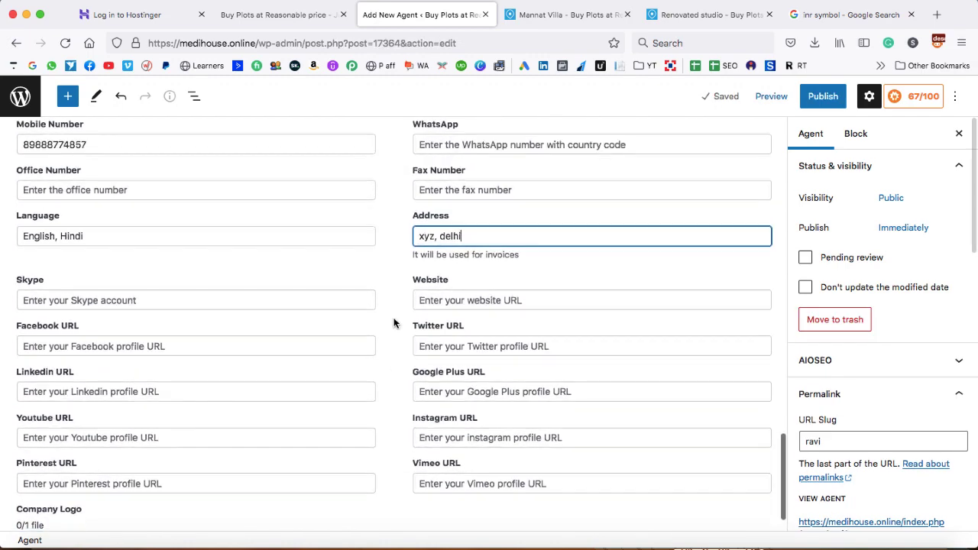
scroll(395, 323, down, 1)
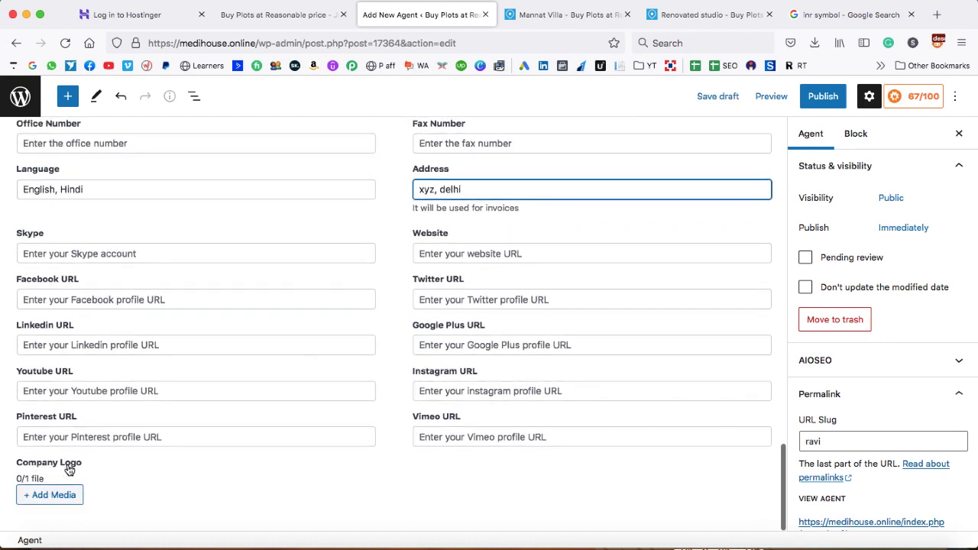
Attach the portrait 64.jpg as the agent's company logo
click(47, 496)
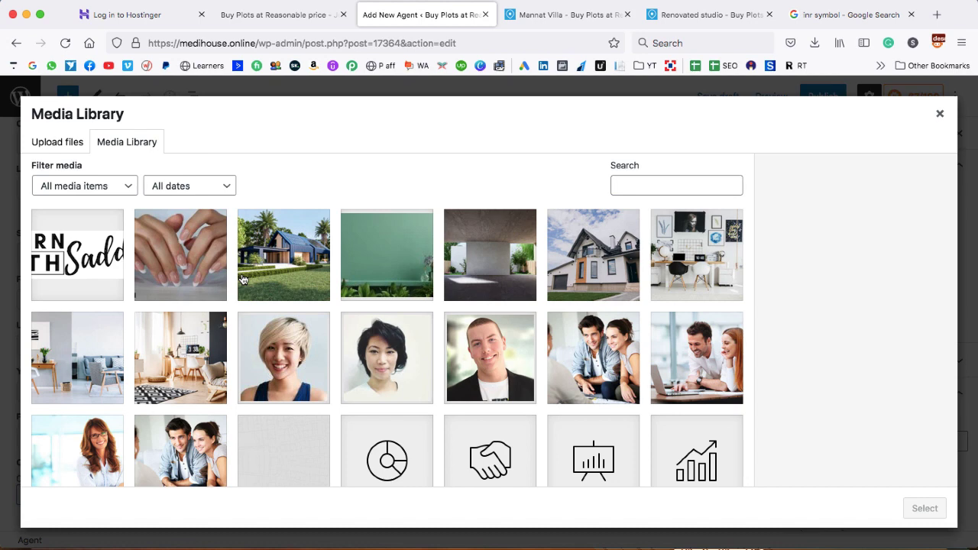
click(473, 355)
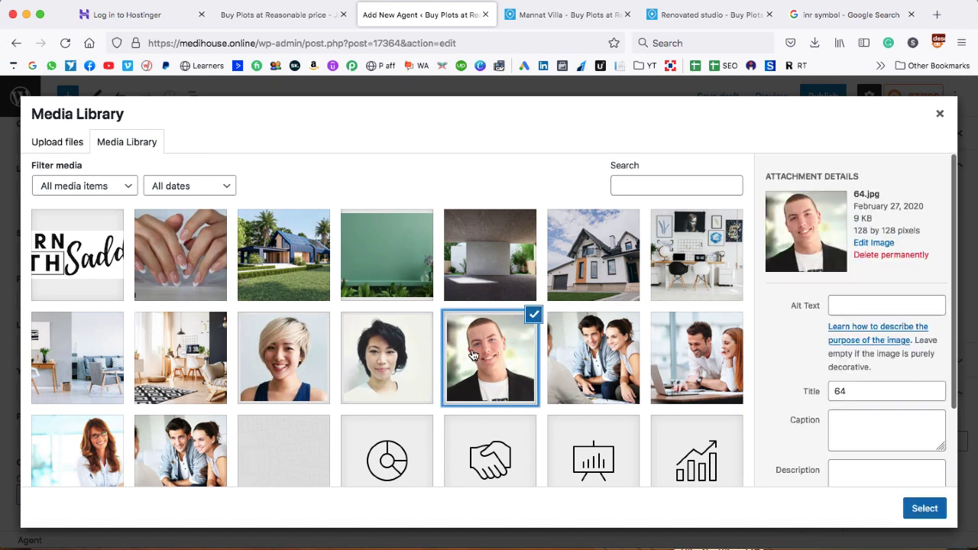
click(924, 509)
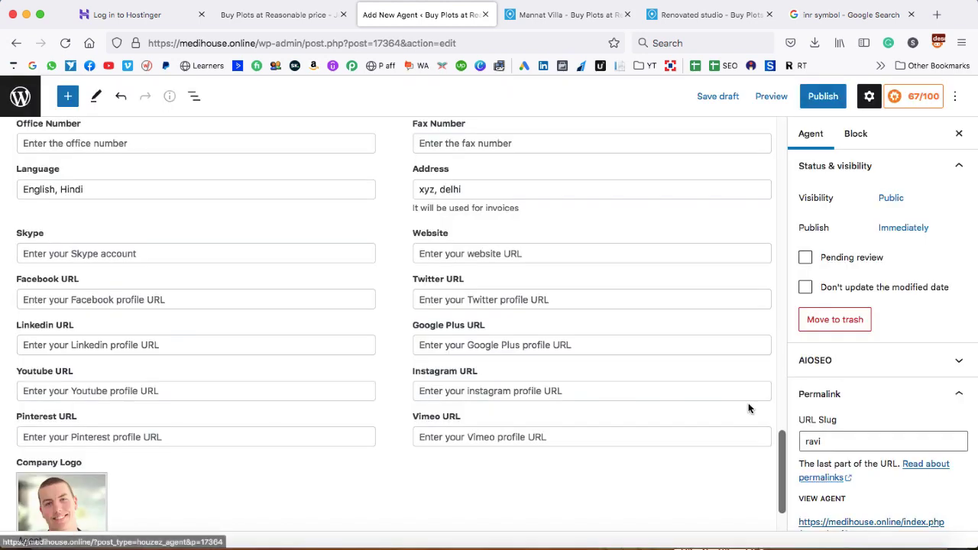
scroll(884, 419, down, 10)
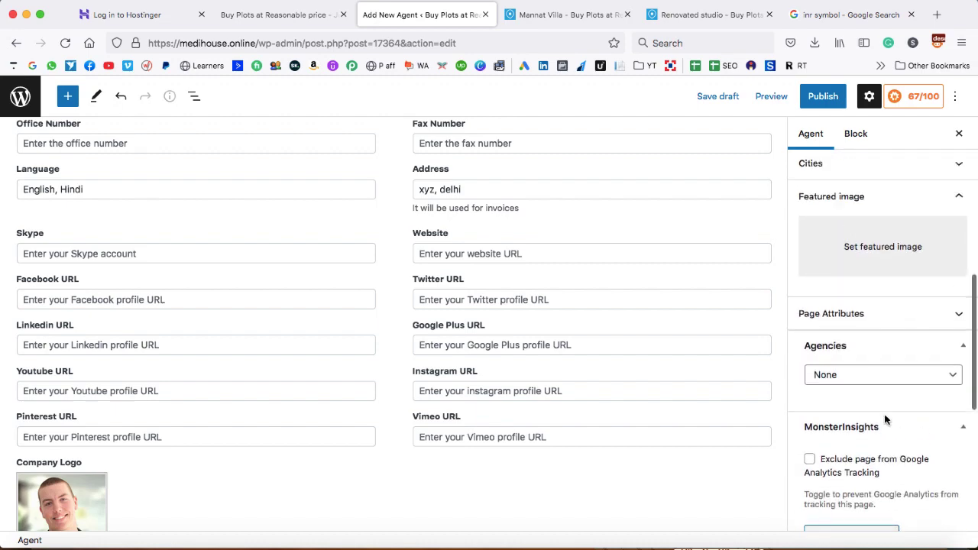
scroll(886, 367, up, 1)
Set 64.jpg as the featured image and clear the company logo field
click(884, 286)
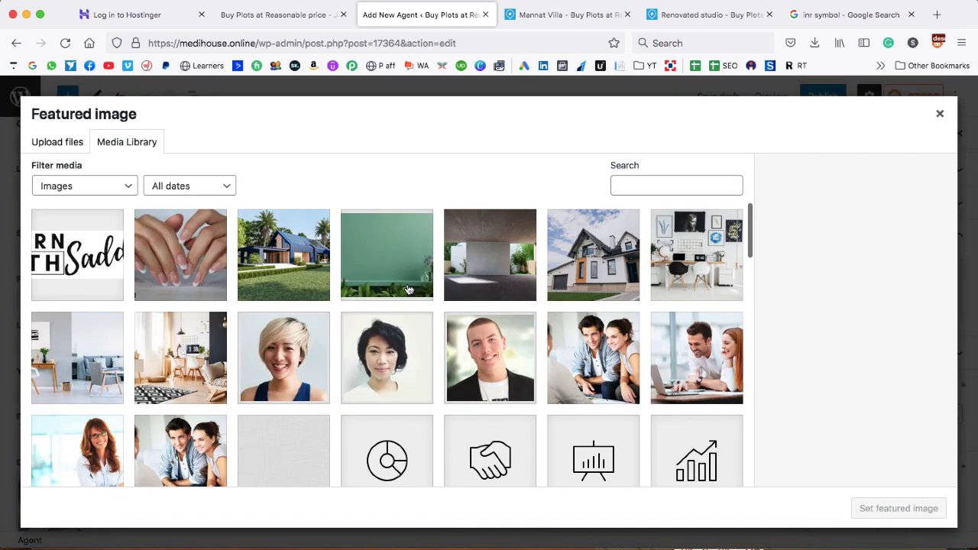
click(475, 349)
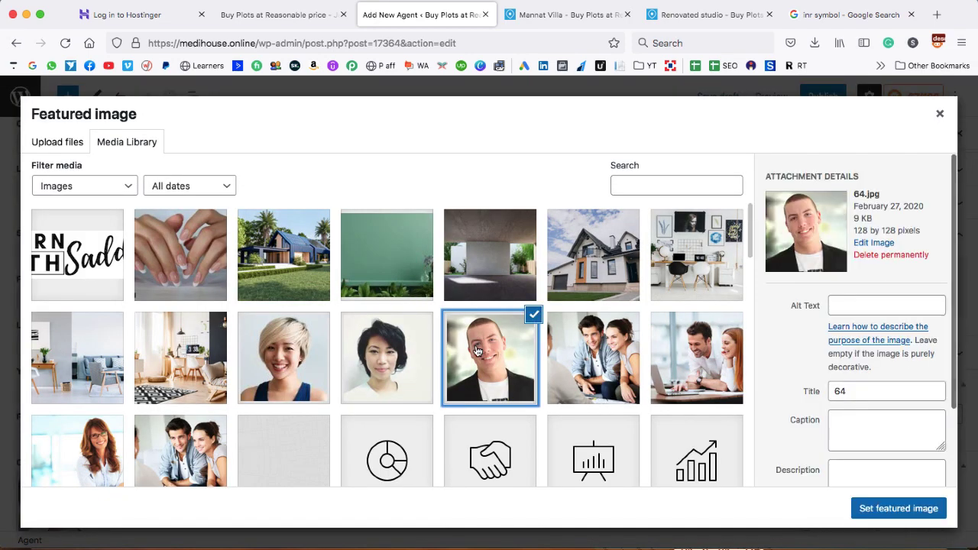
click(901, 509)
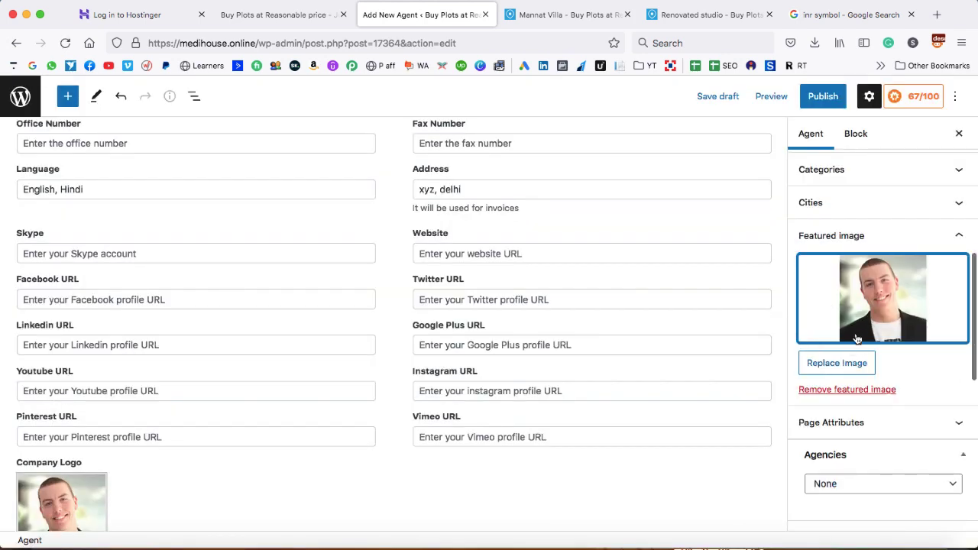
scroll(768, 366, down, 2)
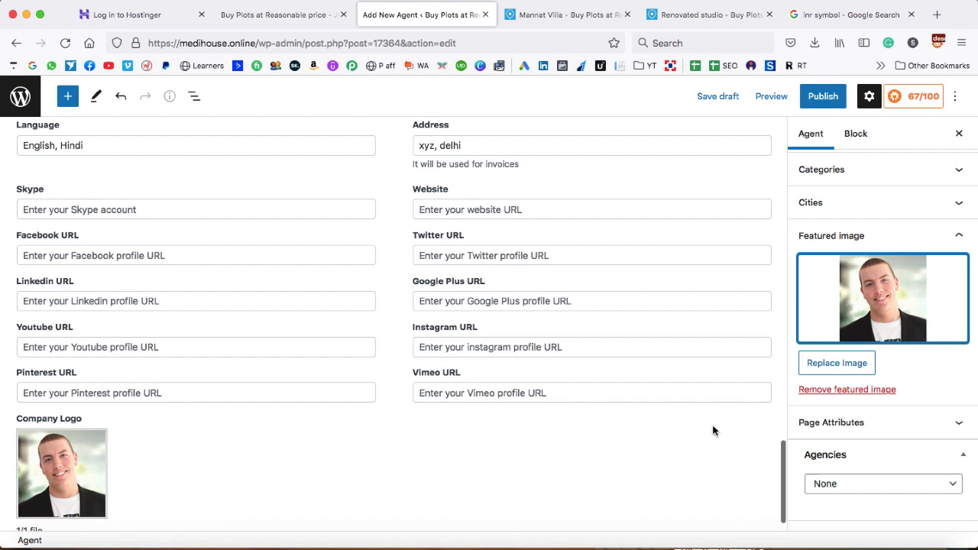
scroll(265, 481, down, 2)
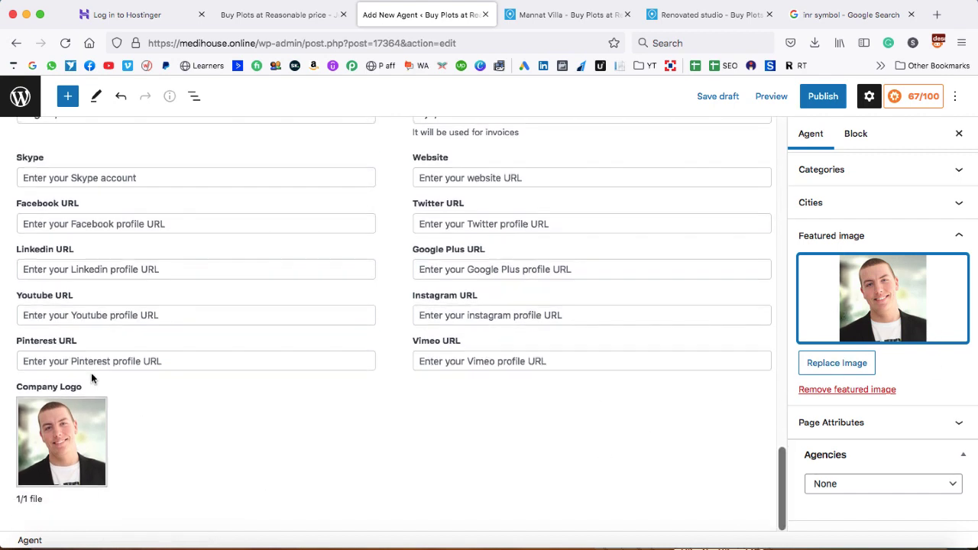
mouse_move(82, 420)
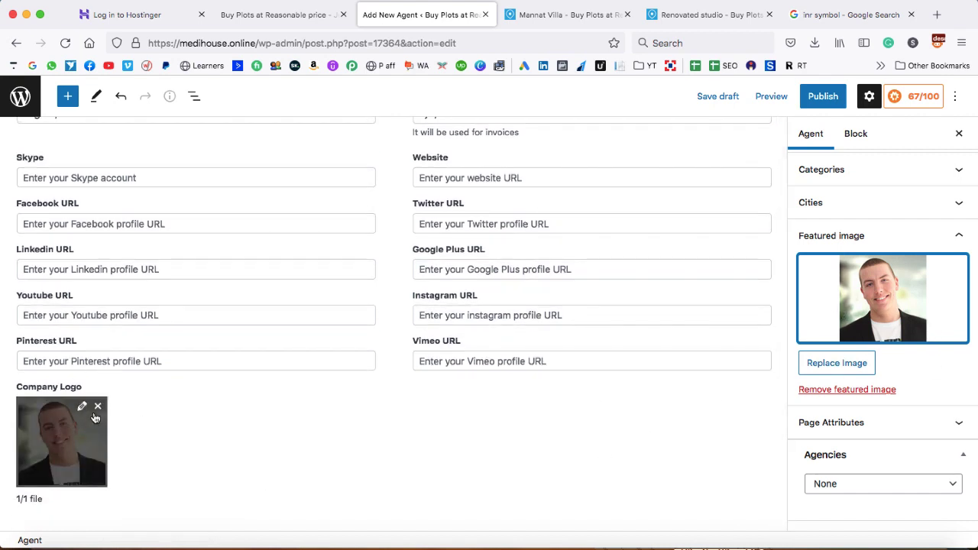
click(99, 411)
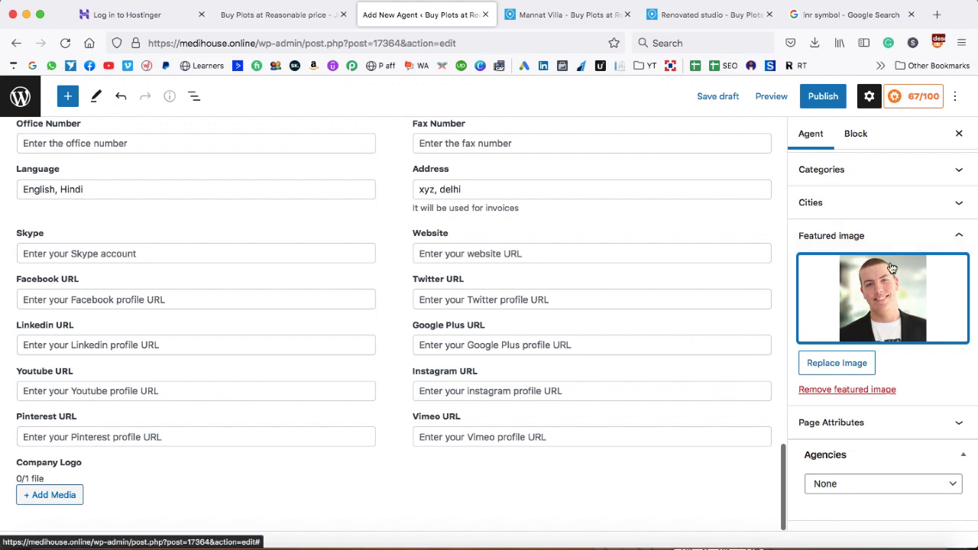
scroll(881, 197, up, 10)
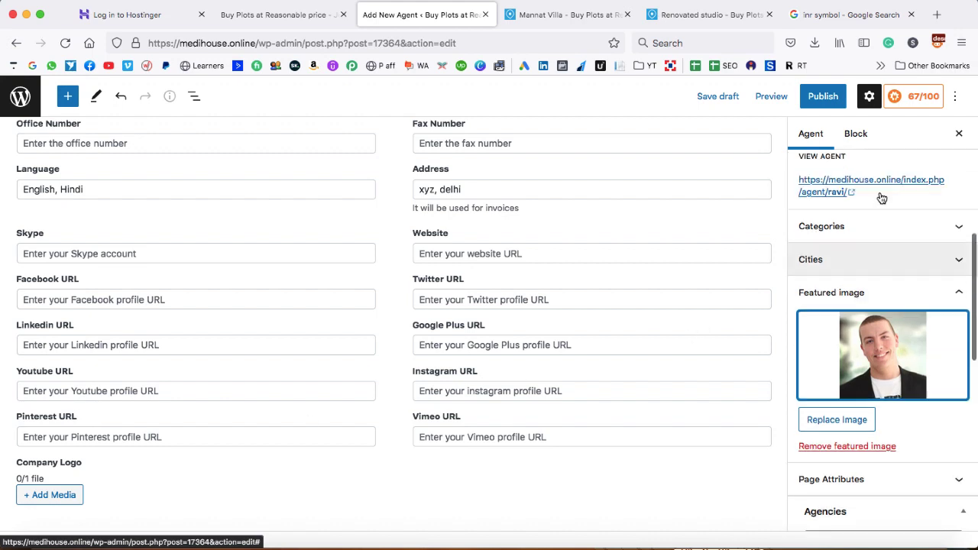
Publish the agent and view the Agents list, now showing 5 agents
click(822, 96)
click(822, 92)
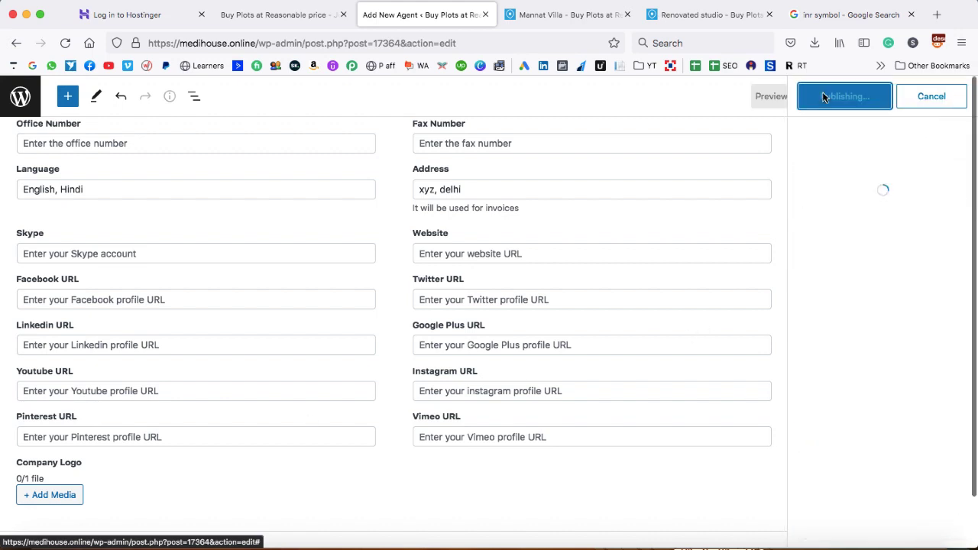
click(16, 95)
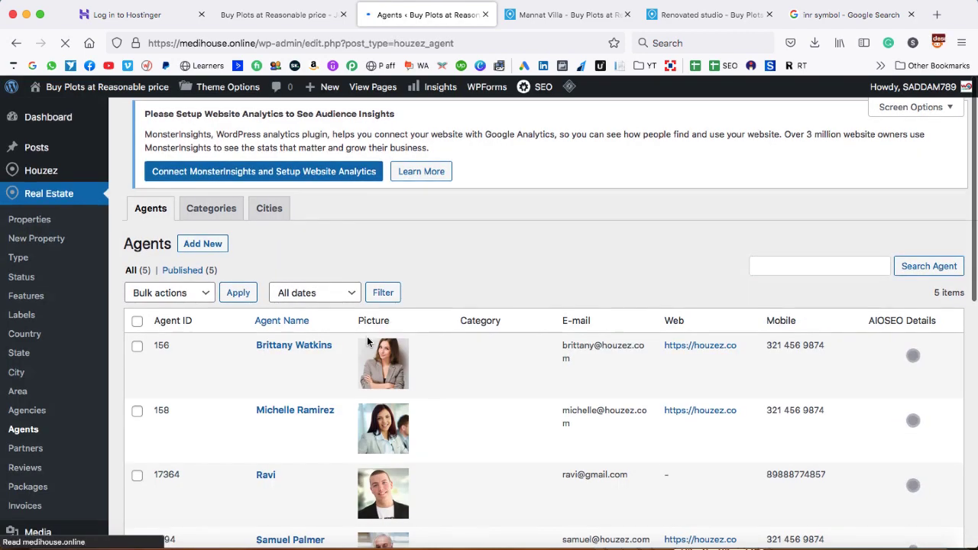
scroll(367, 336, down, 5)
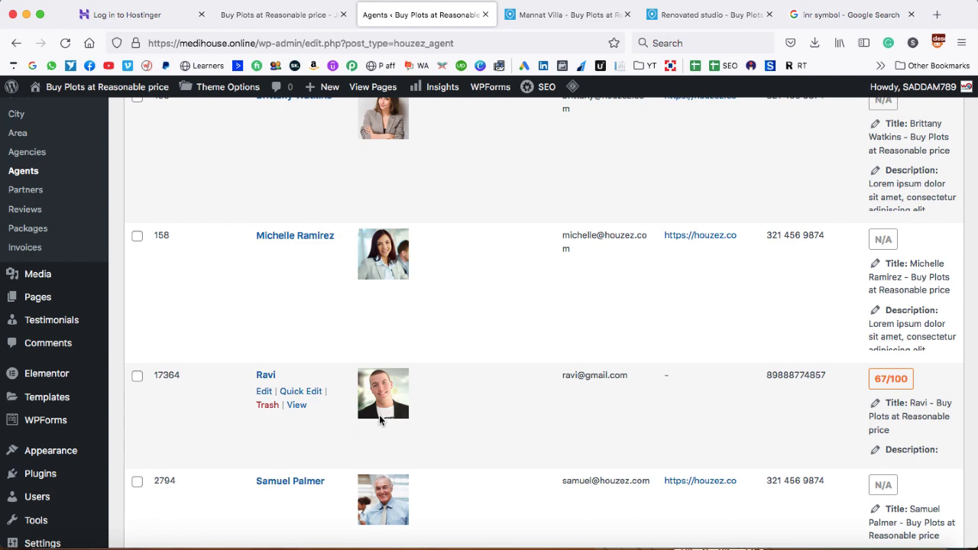
scroll(227, 283, up, 5)
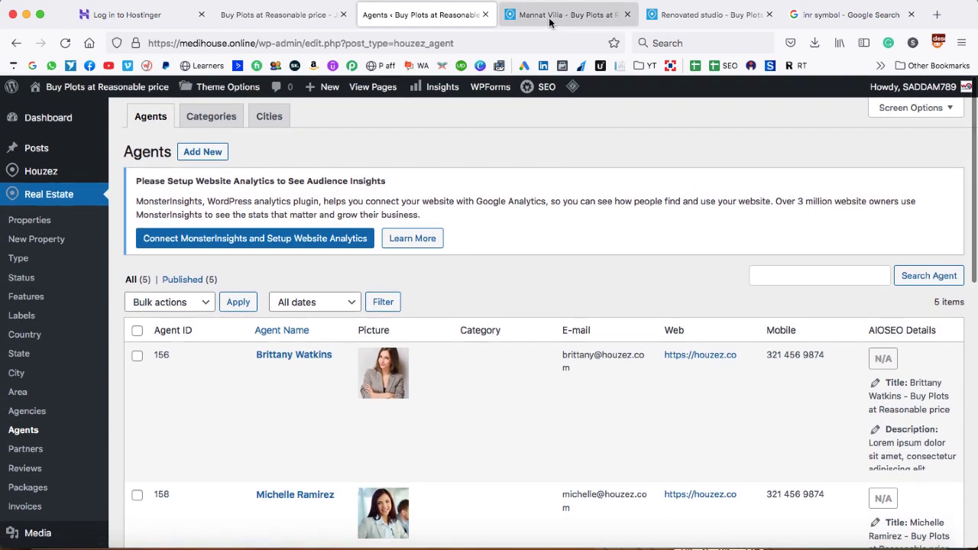
Check the Mannat Villa property page and the site homepage, then return to the Agents list
click(569, 15)
scroll(537, 201, up, 10)
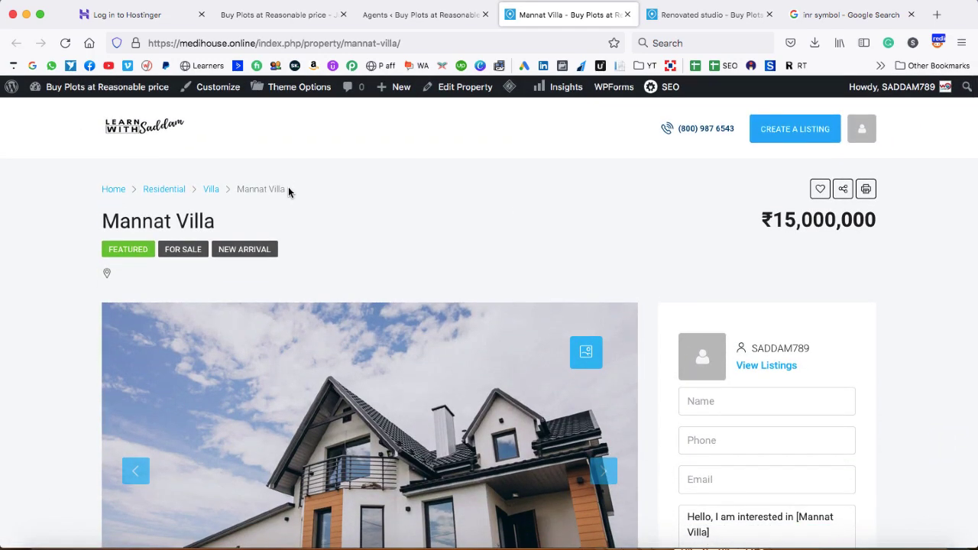
click(130, 131)
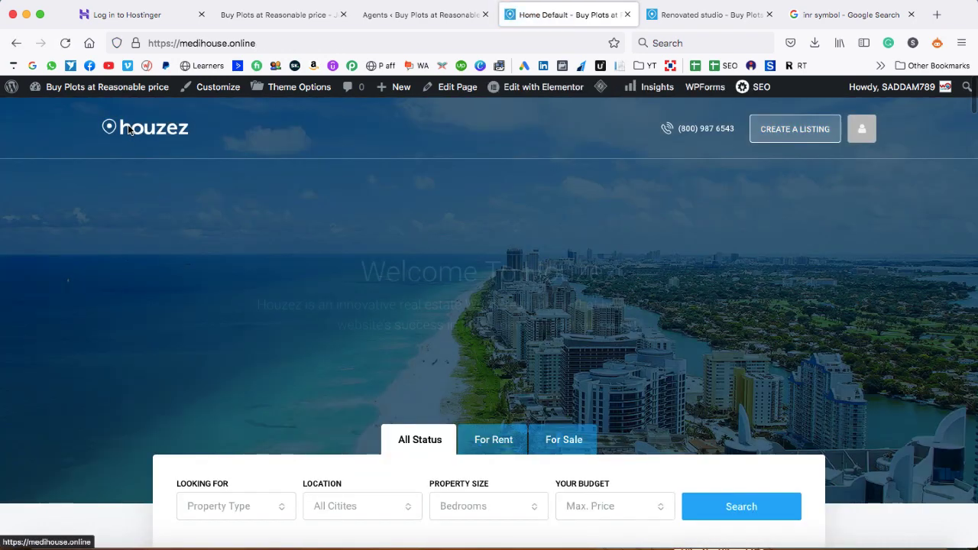
scroll(607, 260, down, 10)
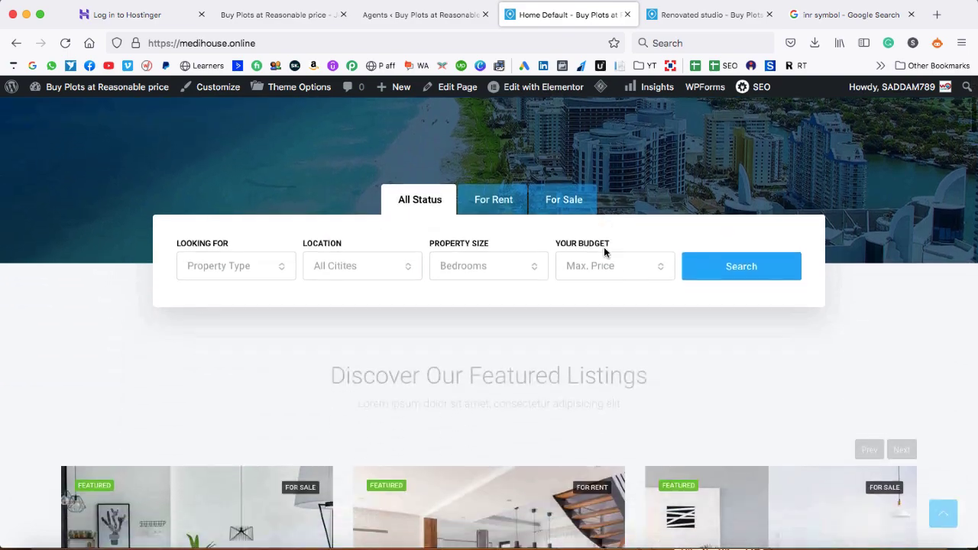
scroll(604, 253, down, 3)
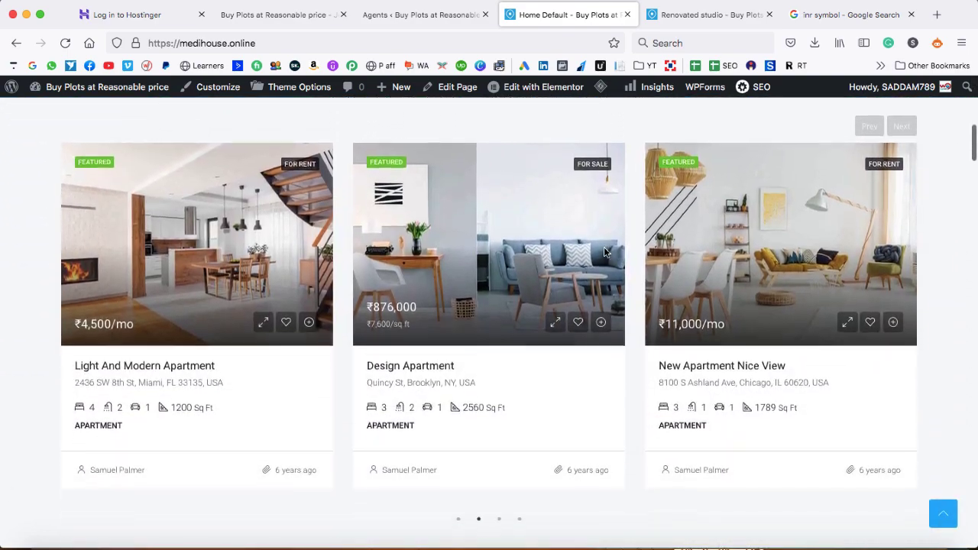
scroll(603, 252, up, 5)
scroll(603, 253, up, 3)
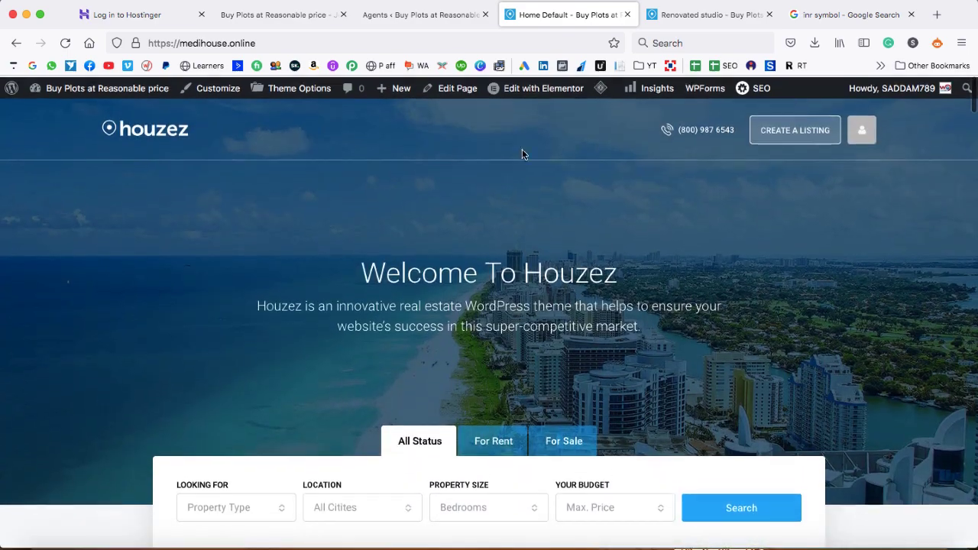
click(420, 15)
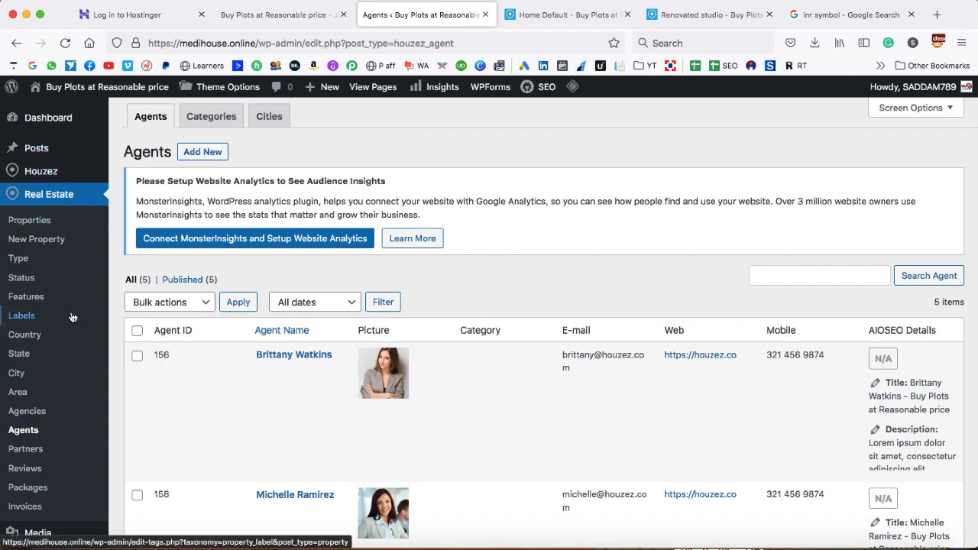
scroll(70, 316, down, 3)
From All Pages, open the Home Default front page in Elementor
mouse_move(36, 315)
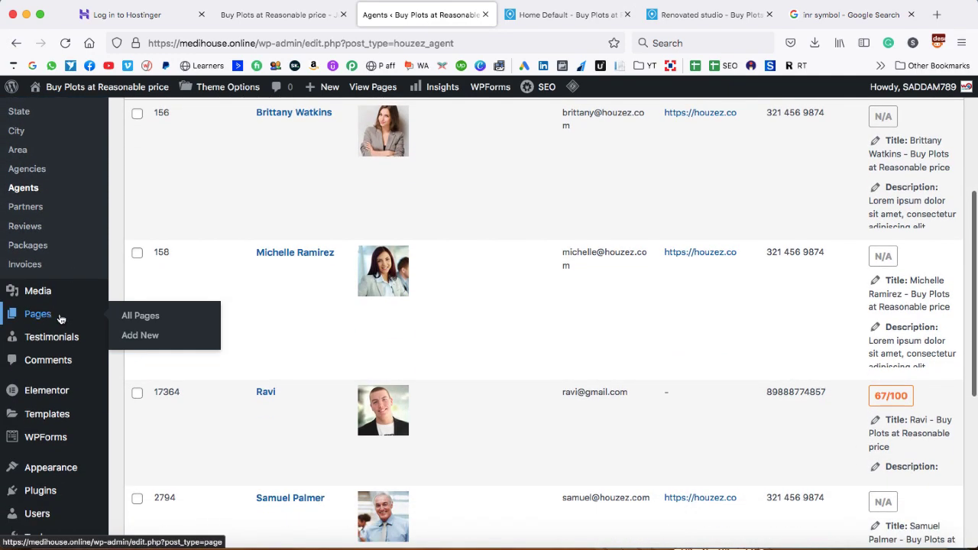
click(146, 317)
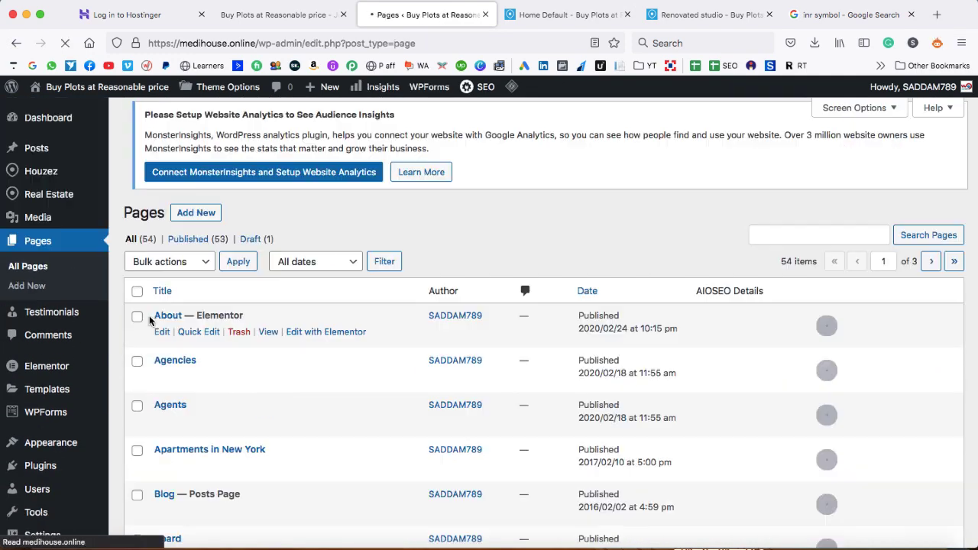
scroll(151, 321, down, 15)
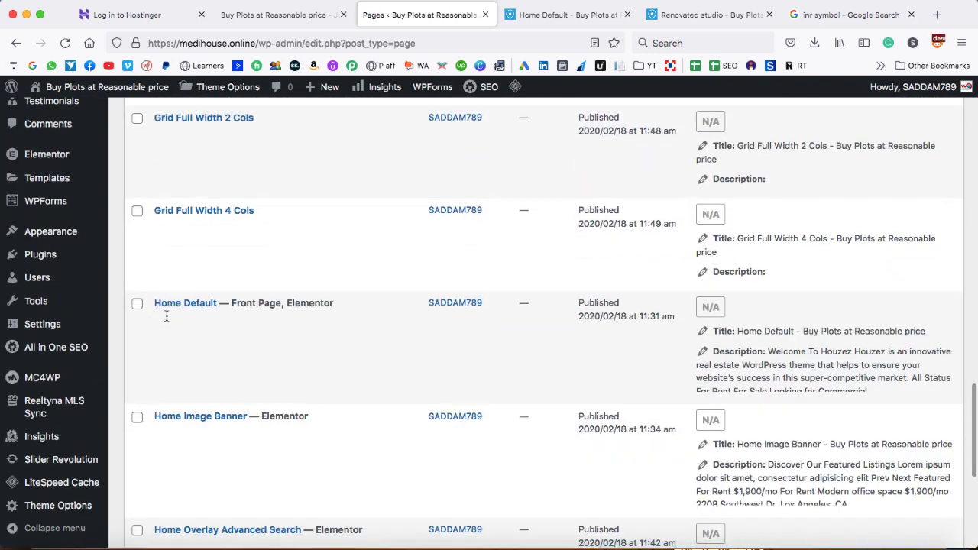
mouse_move(181, 311)
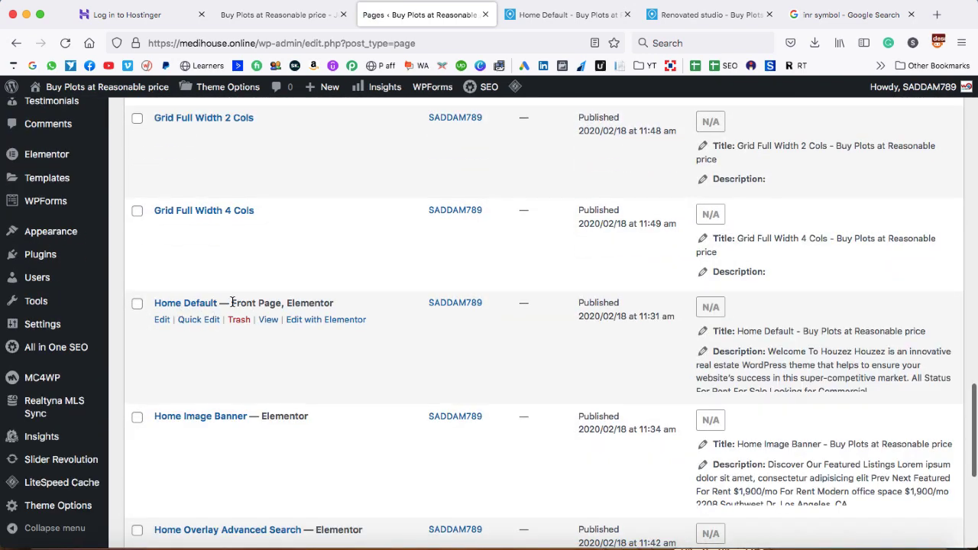
drag(233, 303, 265, 300)
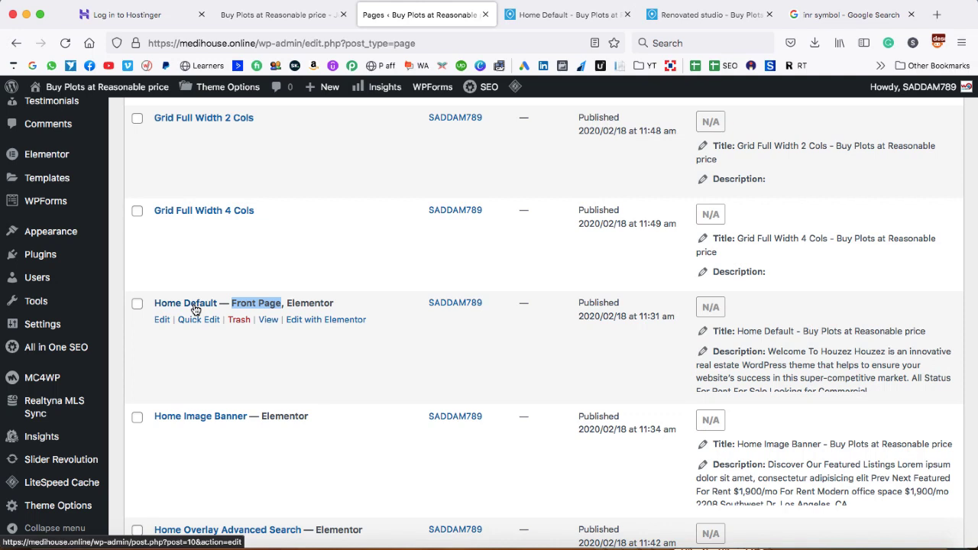
click(313, 322)
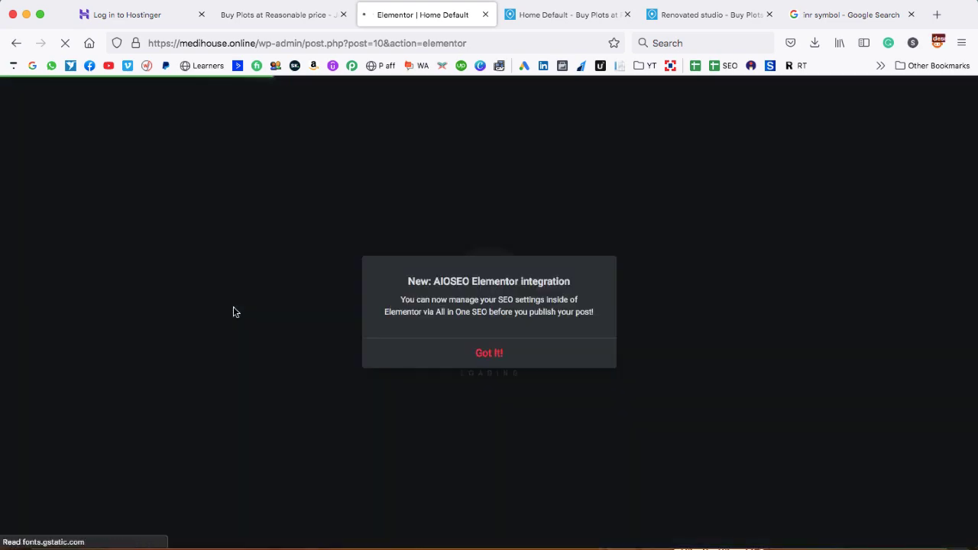
Dismiss the AIOSEO notice and replace 'Houzez' with 'Medihouse' in the Section Title widget's title
click(492, 359)
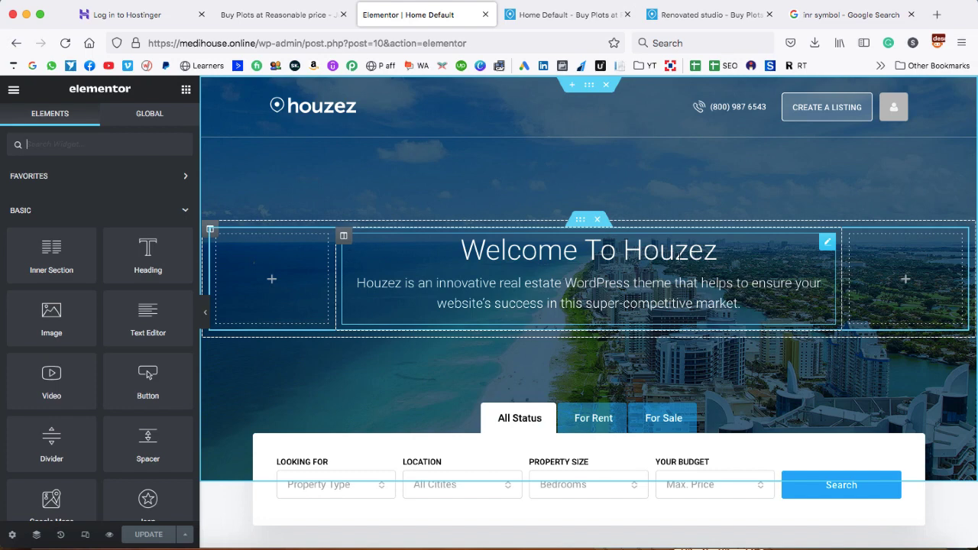
click(827, 244)
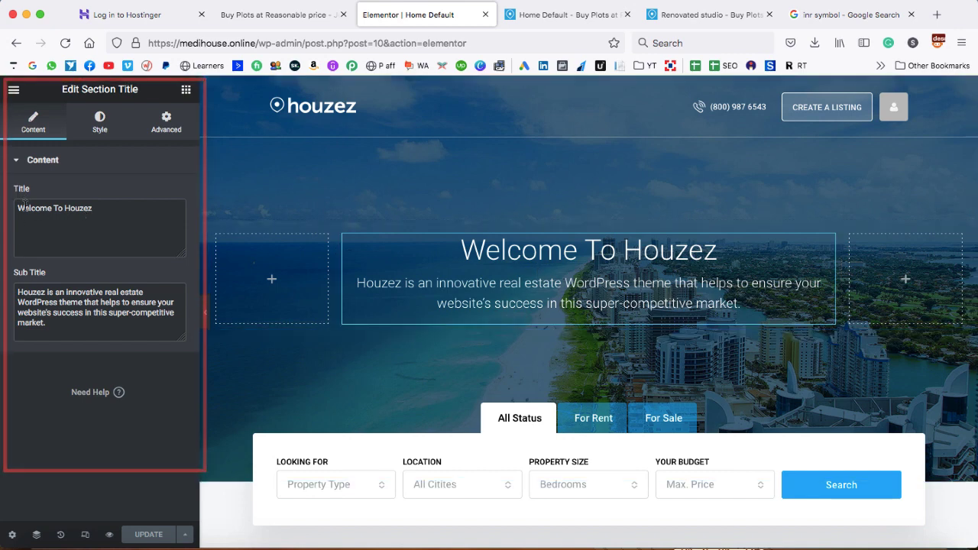
double_click(79, 210)
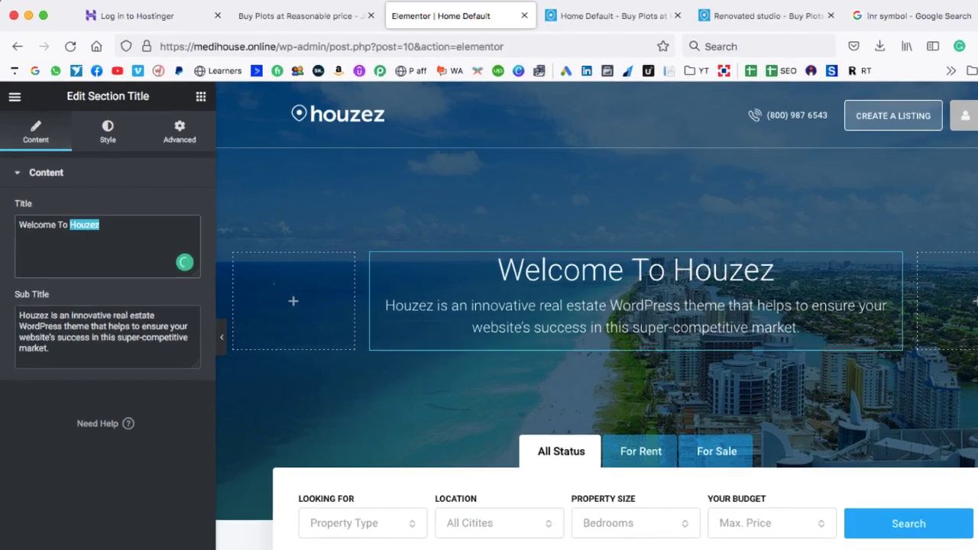
text(M)
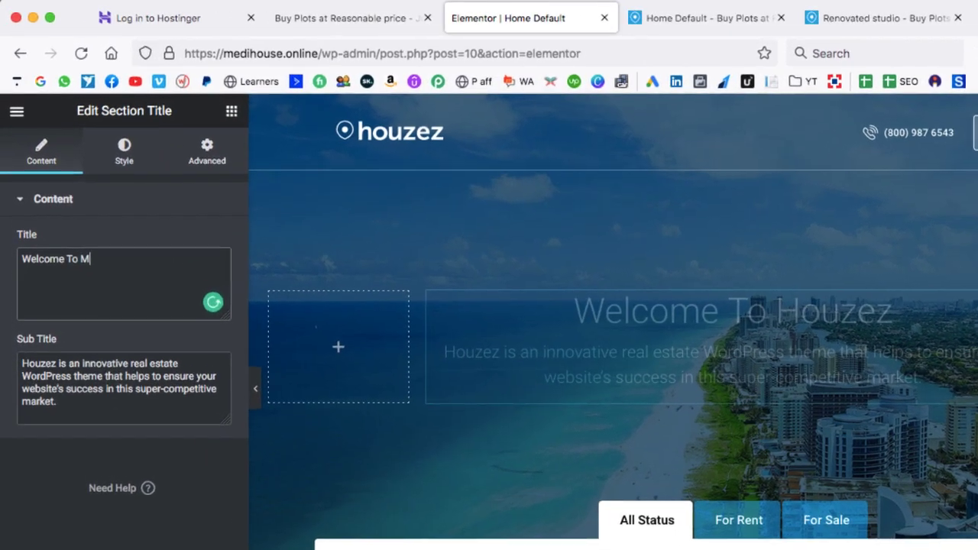
text(edhiouse)
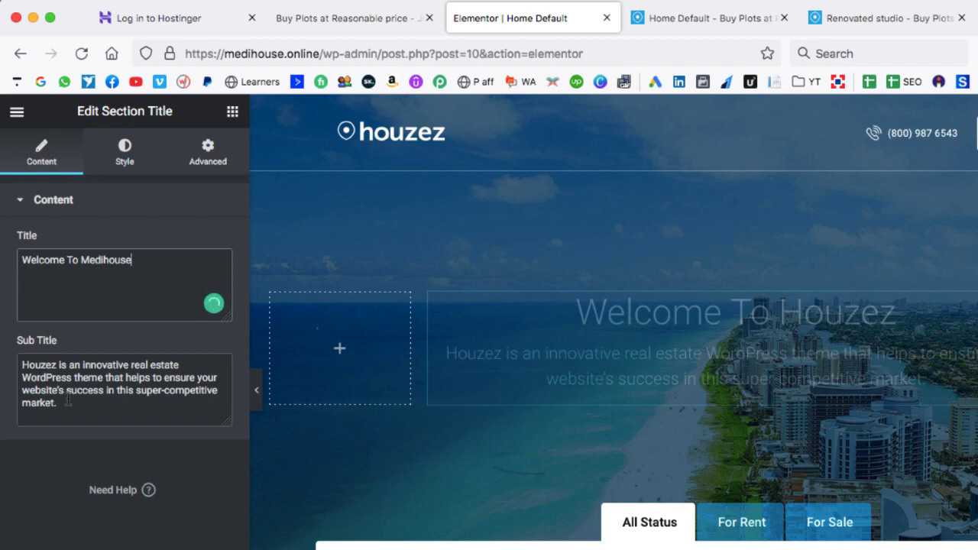
drag(61, 403, 23, 364)
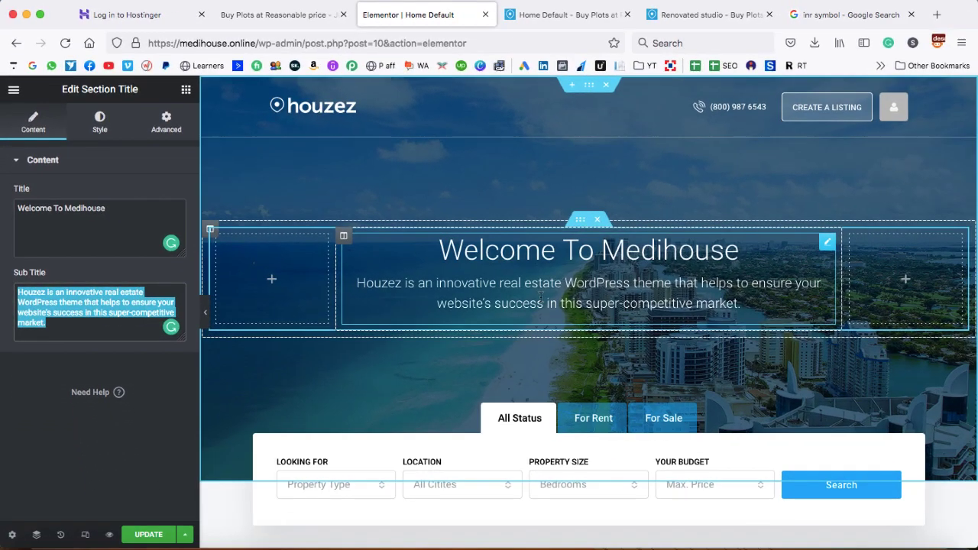
scroll(675, 369, down, 5)
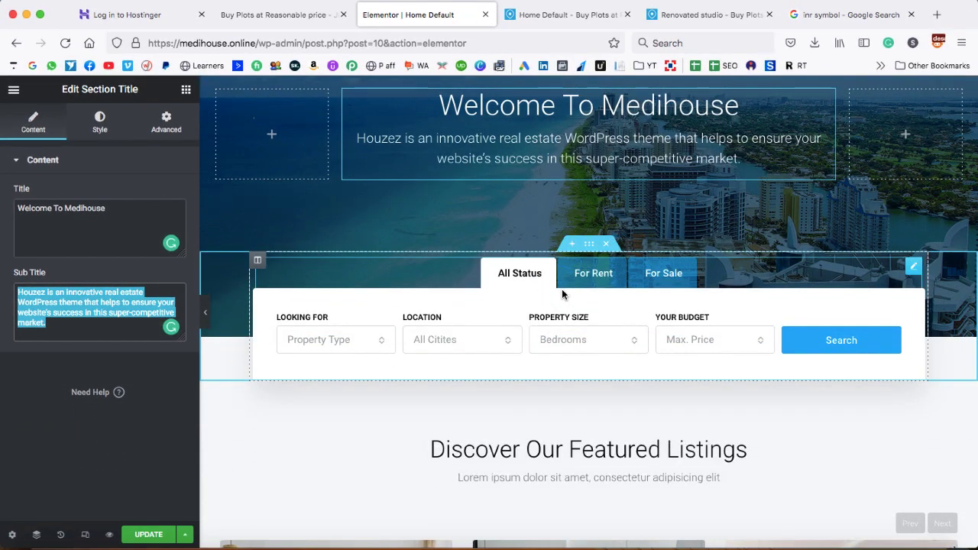
Add a Country field labelled Country to the Search Builder widget
click(912, 269)
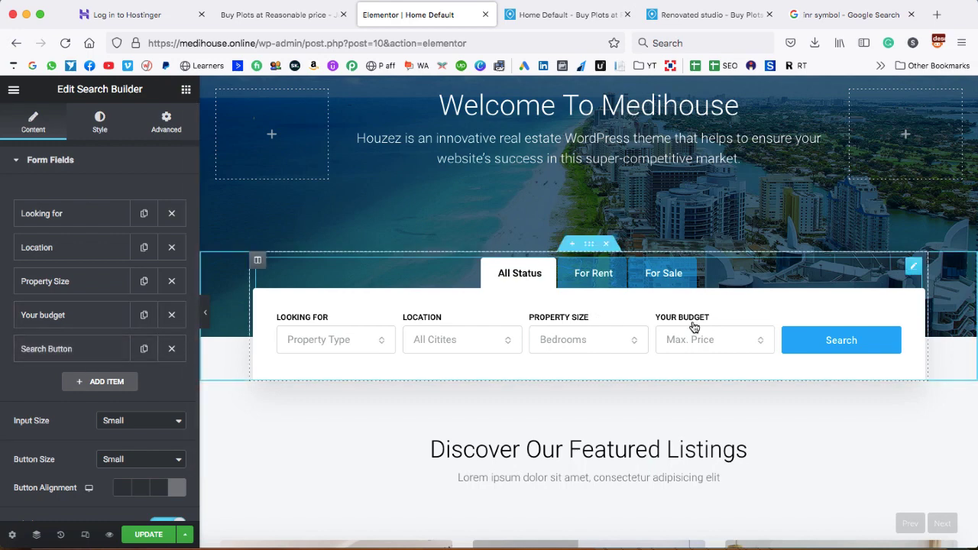
click(99, 385)
click(147, 373)
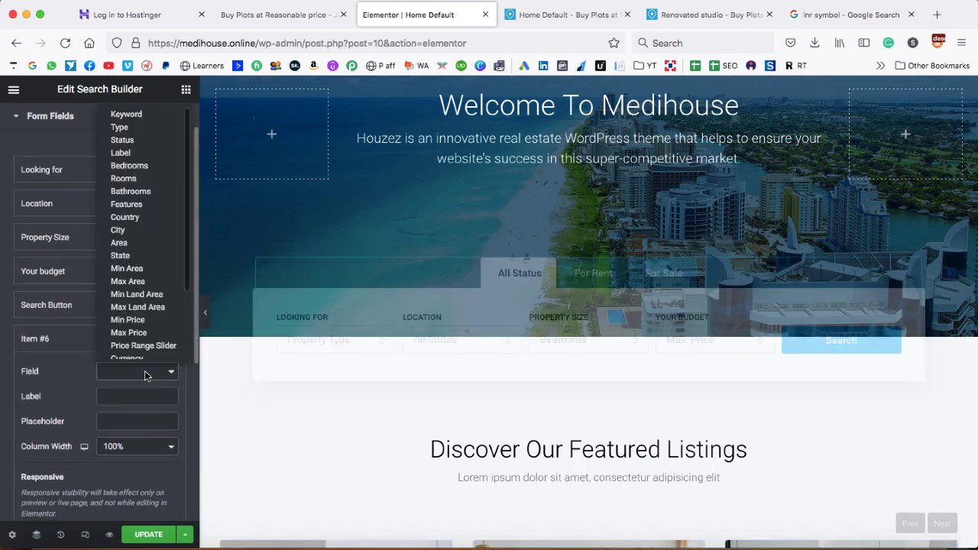
scroll(146, 254, down, 1)
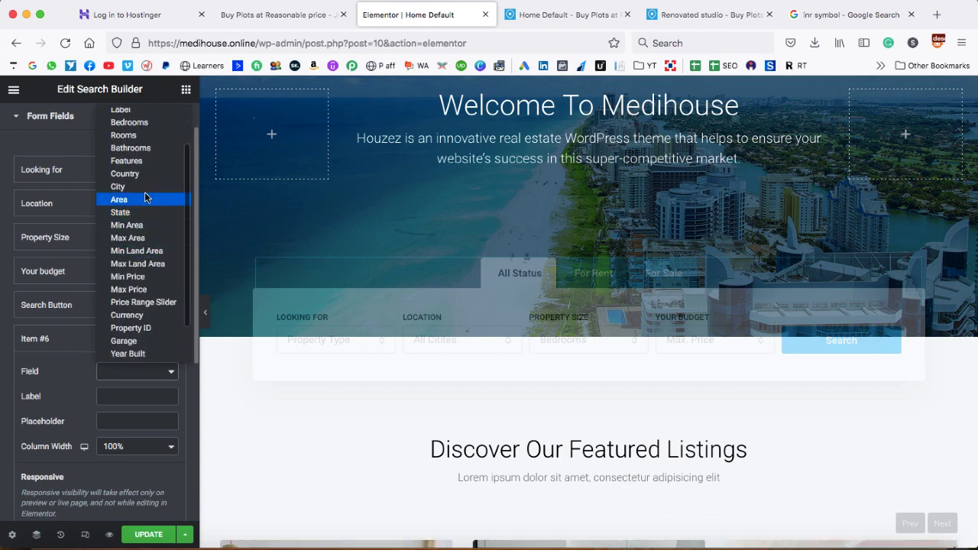
scroll(145, 229, down, 1)
scroll(144, 192, up, 2)
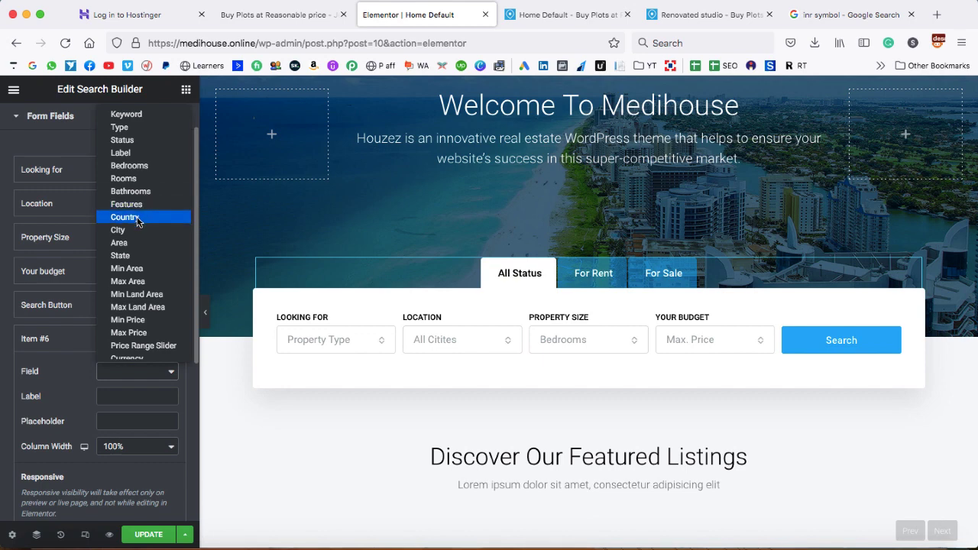
click(138, 220)
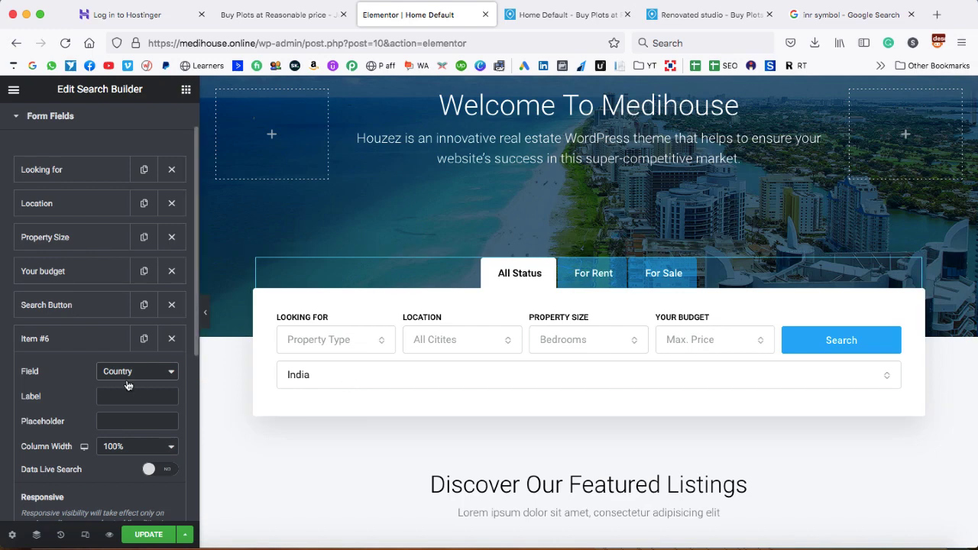
click(117, 396)
text(Country)
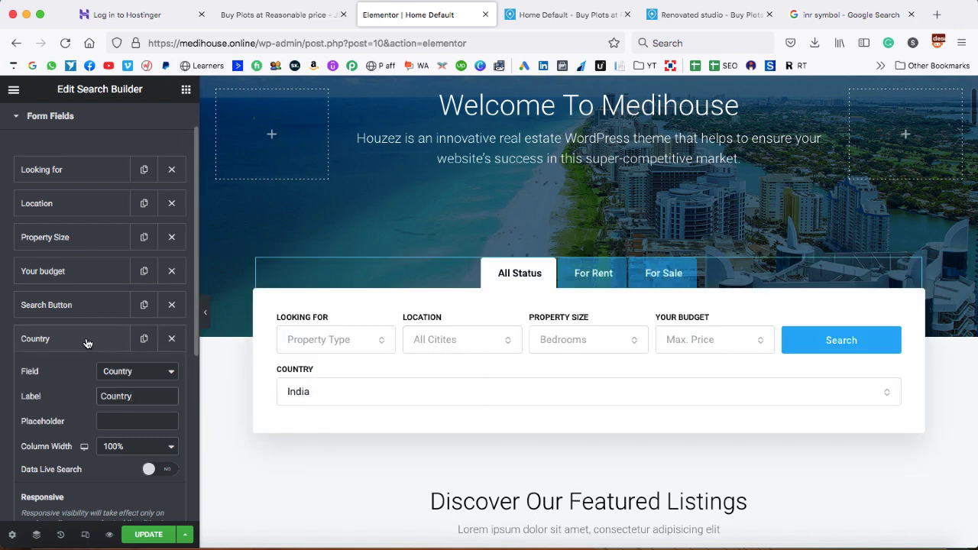
click(88, 343)
Add a Bedrooms field labelled Bedrooms, then update the page
click(99, 372)
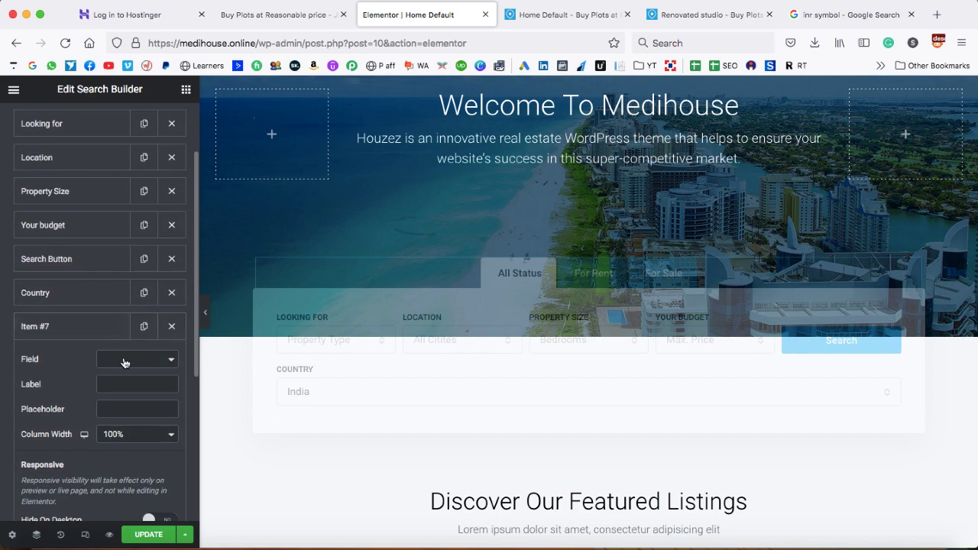
click(124, 361)
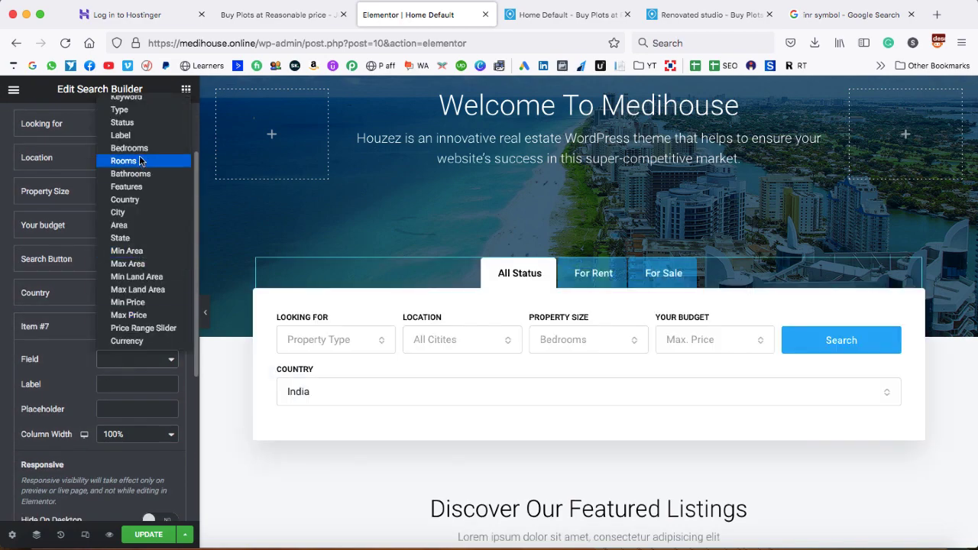
click(129, 148)
click(126, 384)
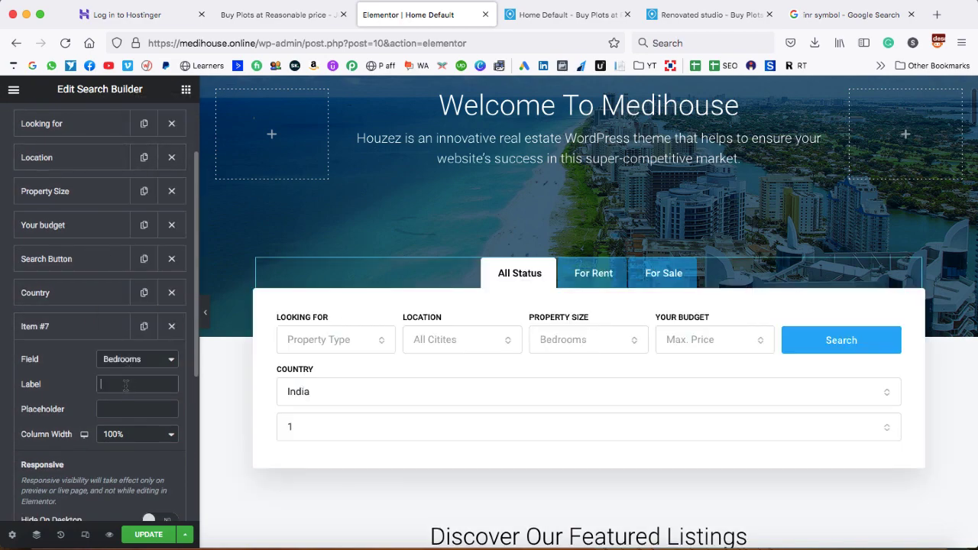
text(Bedroo)
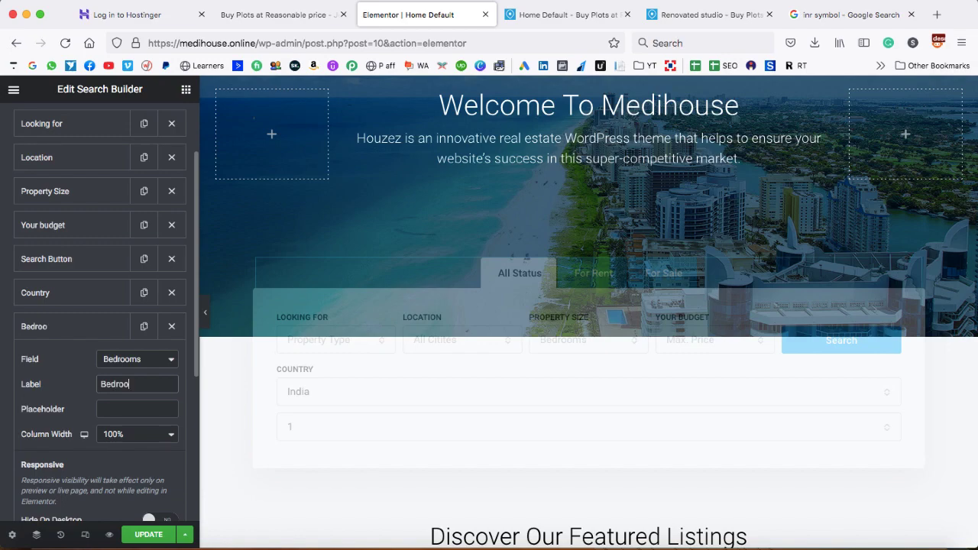
text(ms)
click(130, 407)
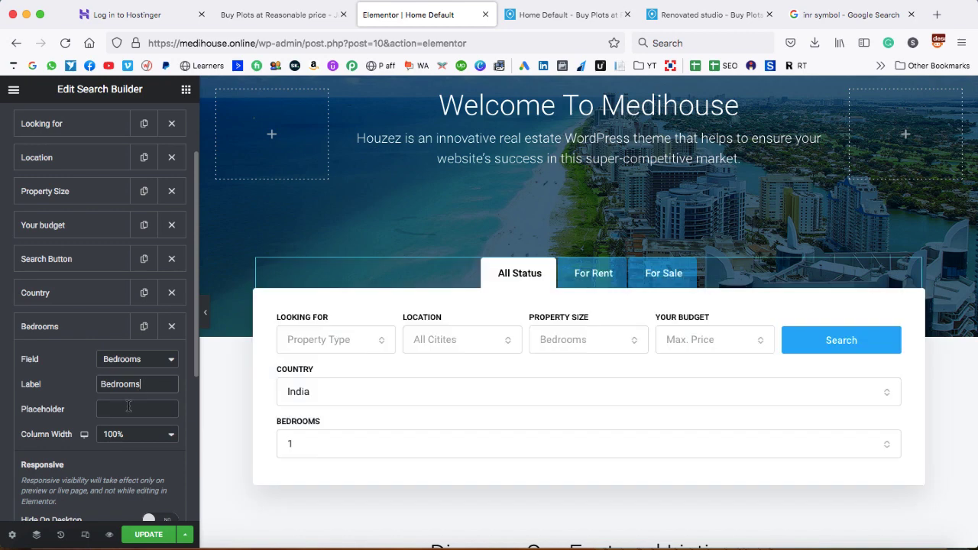
click(93, 342)
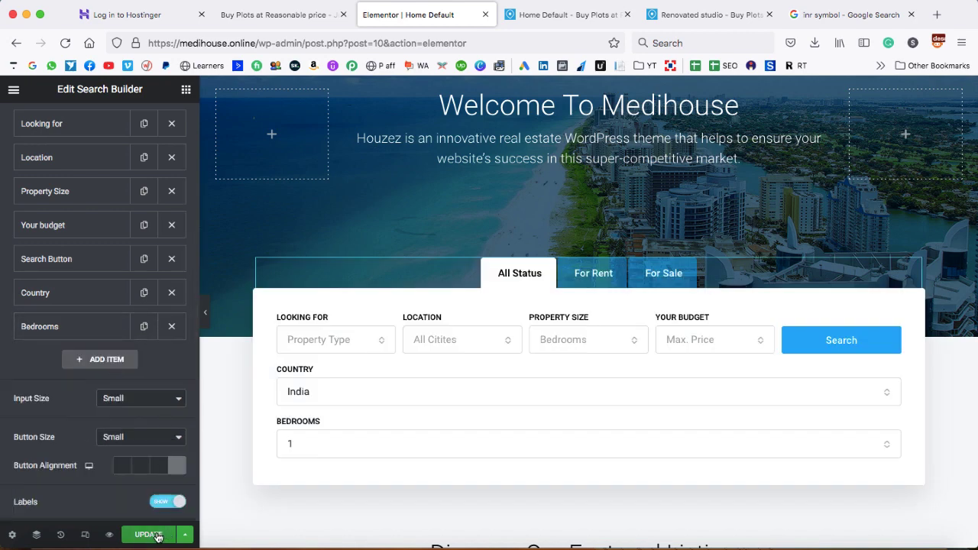
click(157, 535)
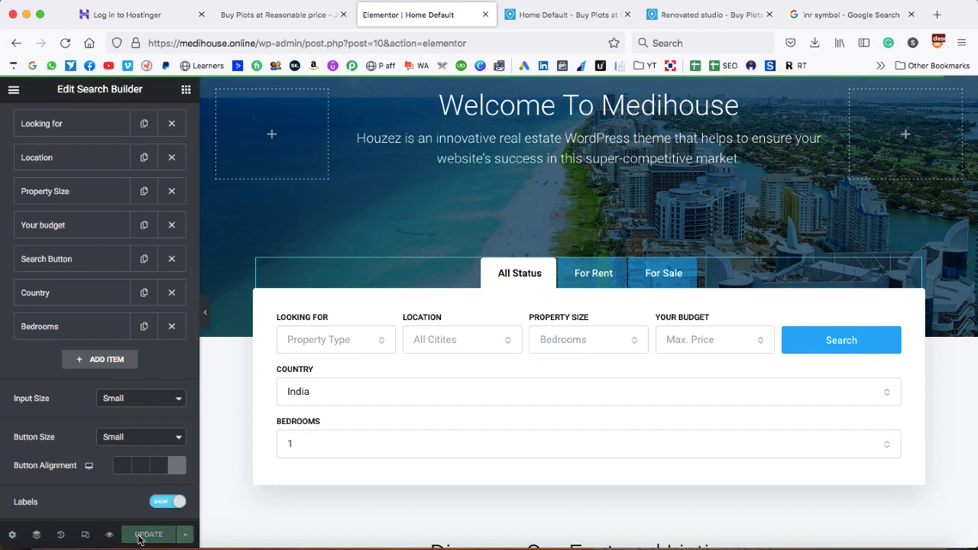
Reload the live homepage to verify the Medihouse heading and the Bedrooms dropdown
click(551, 18)
click(65, 42)
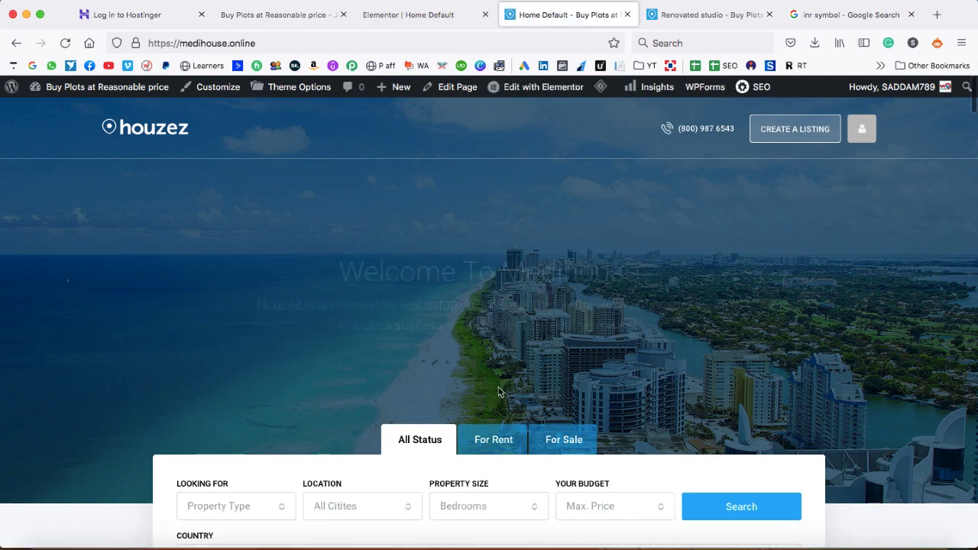
drag(503, 272, 639, 272)
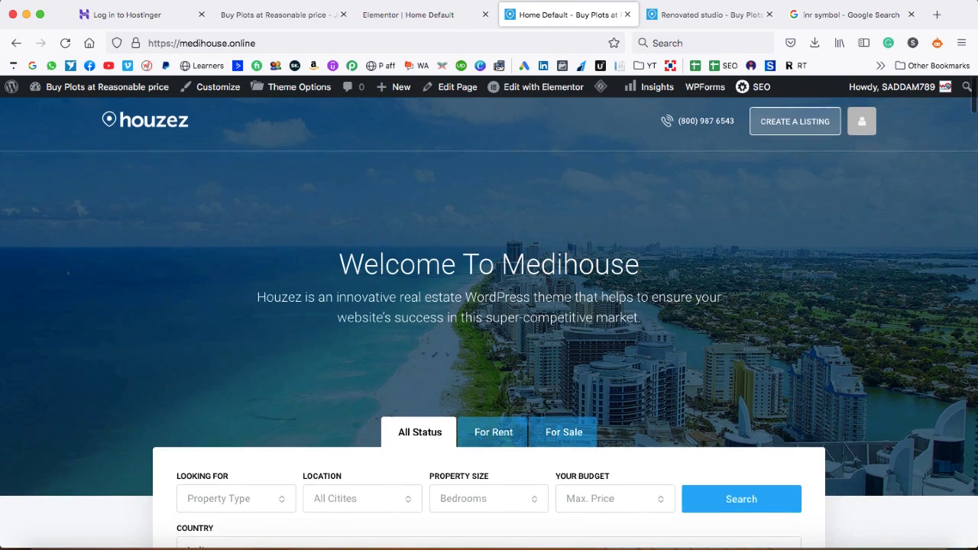
scroll(637, 281, down, 5)
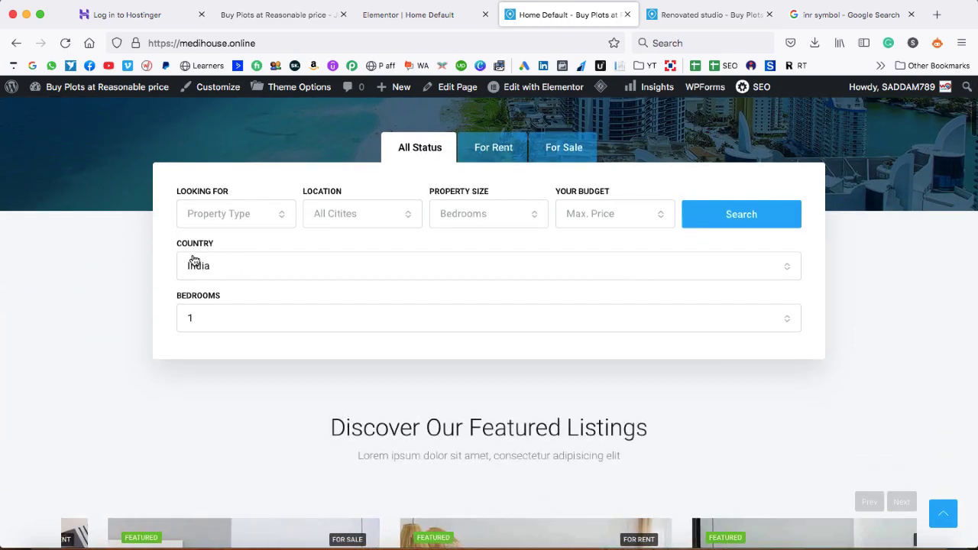
click(203, 321)
click(187, 341)
Open the Property Cards Carousel widget's settings in the Elementor editor
click(430, 14)
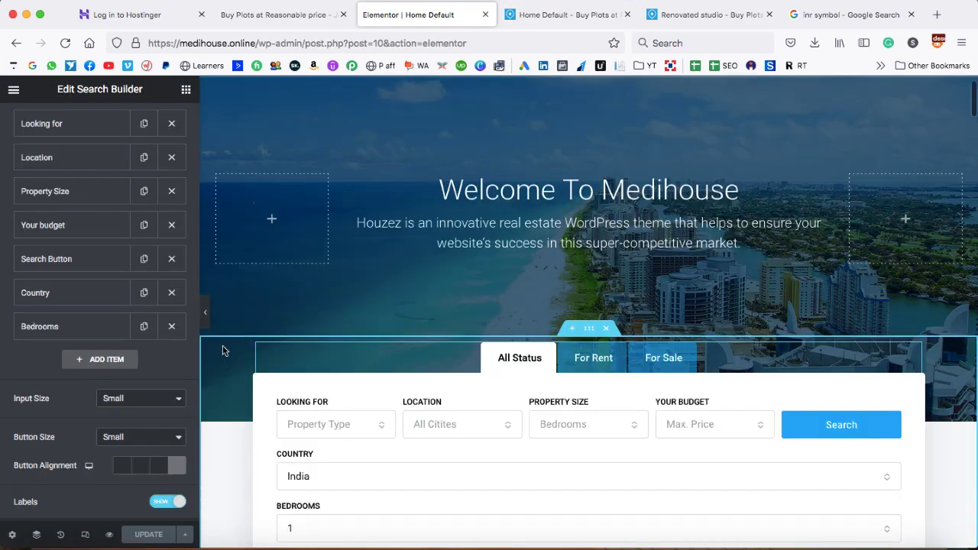
scroll(222, 350, down, 10)
scroll(222, 350, down, 2)
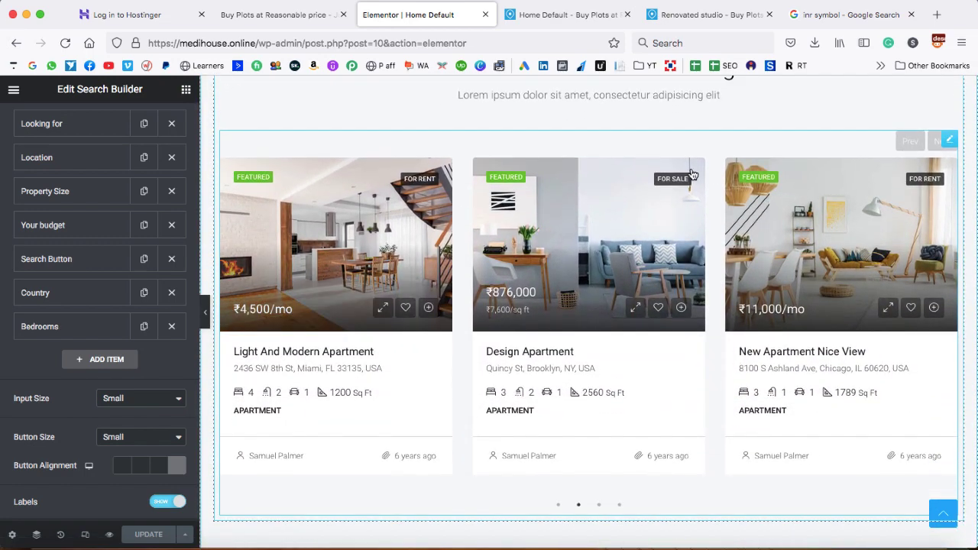
click(949, 142)
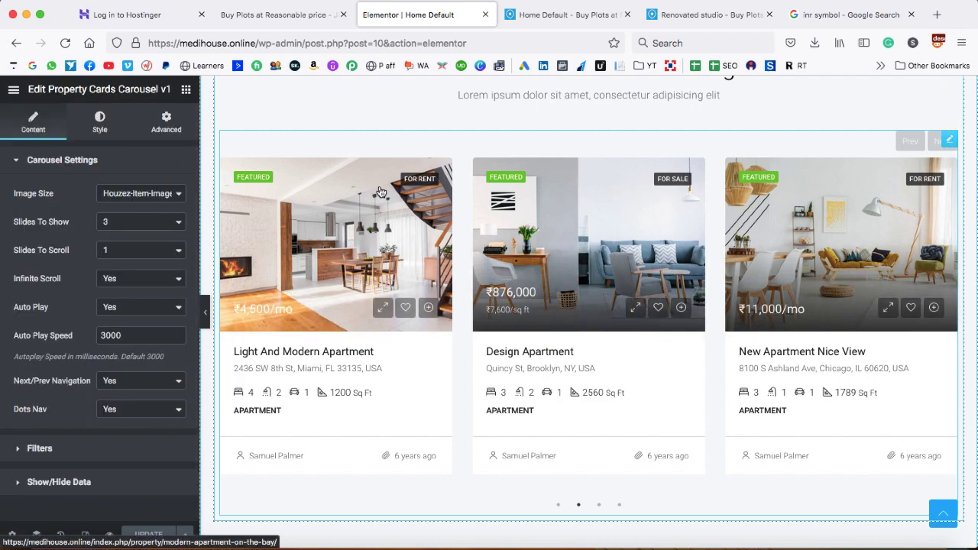
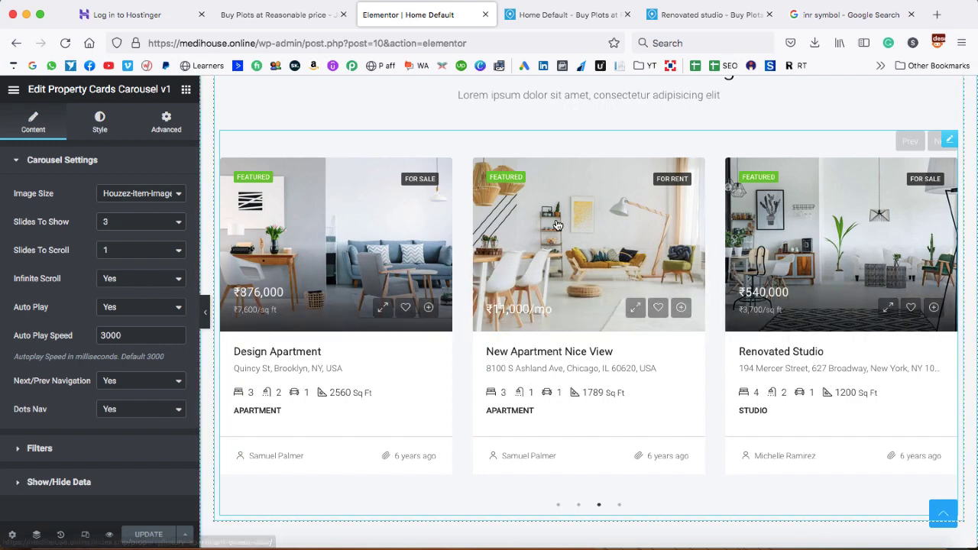
Try two cards per view and two per scroll, then restore three visible cards scrolling one at a time
click(114, 223)
click(113, 209)
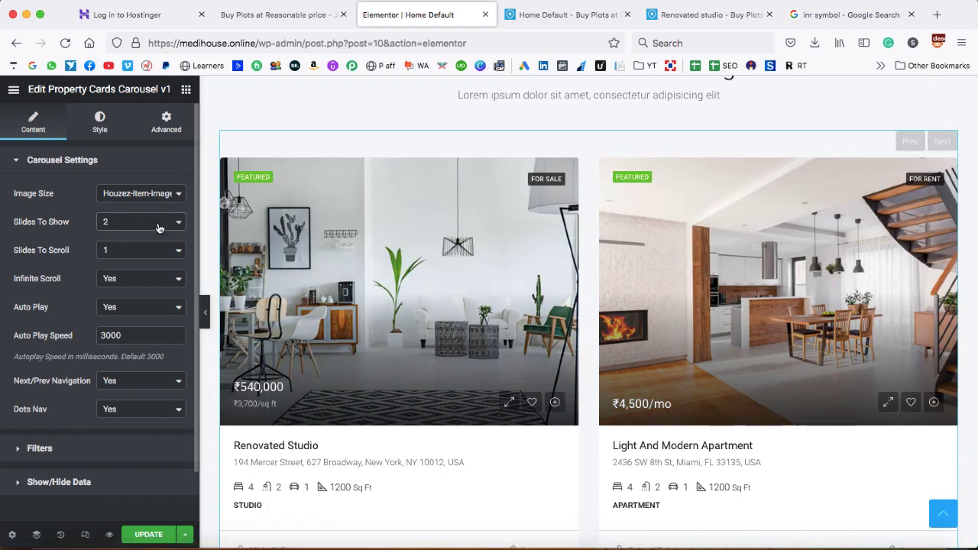
click(141, 223)
click(141, 233)
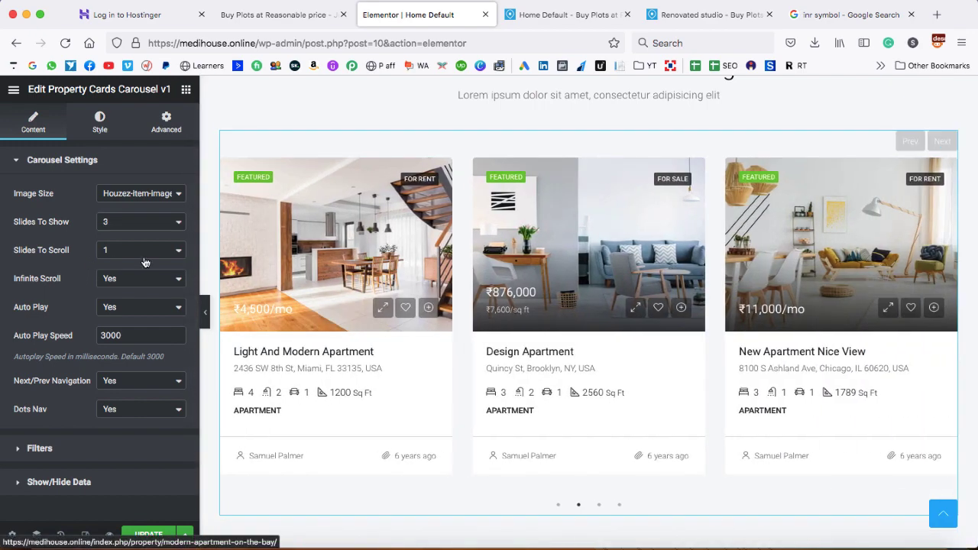
click(107, 251)
click(118, 265)
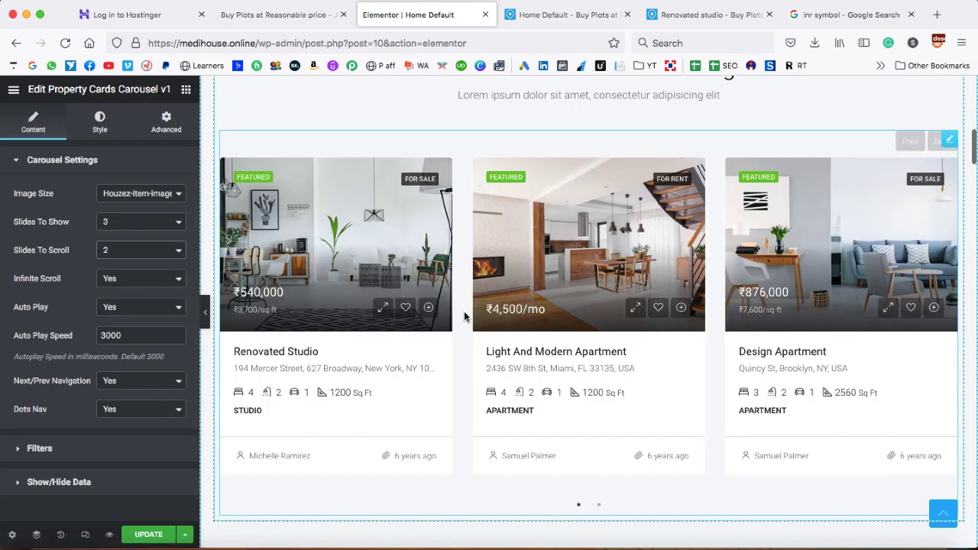
click(599, 505)
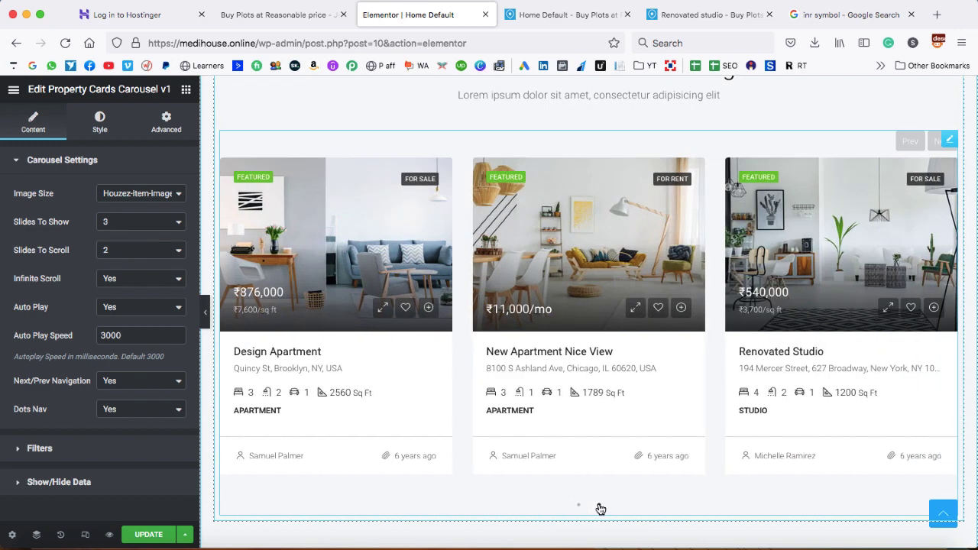
click(131, 250)
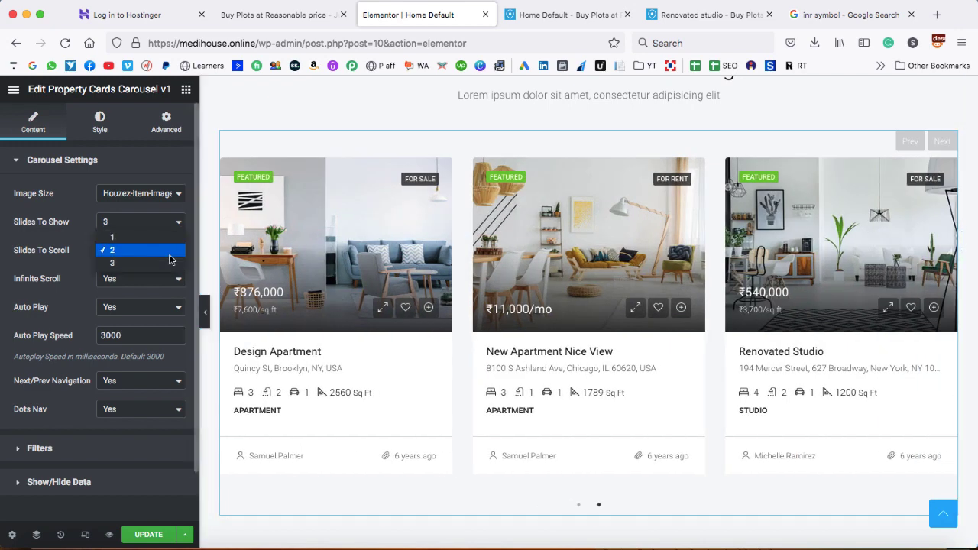
click(126, 239)
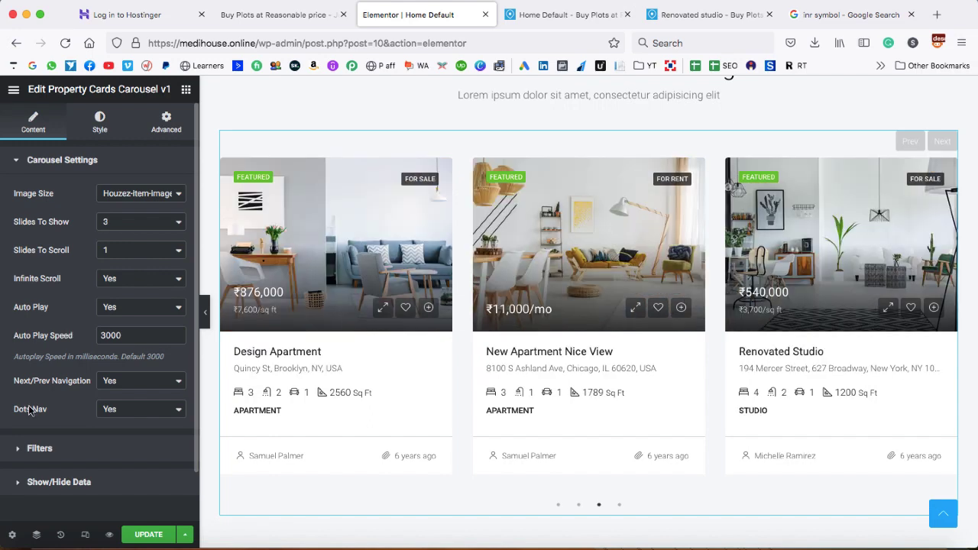
Add Villa to the carousel's property-type filter and advance the preview by one card
click(19, 452)
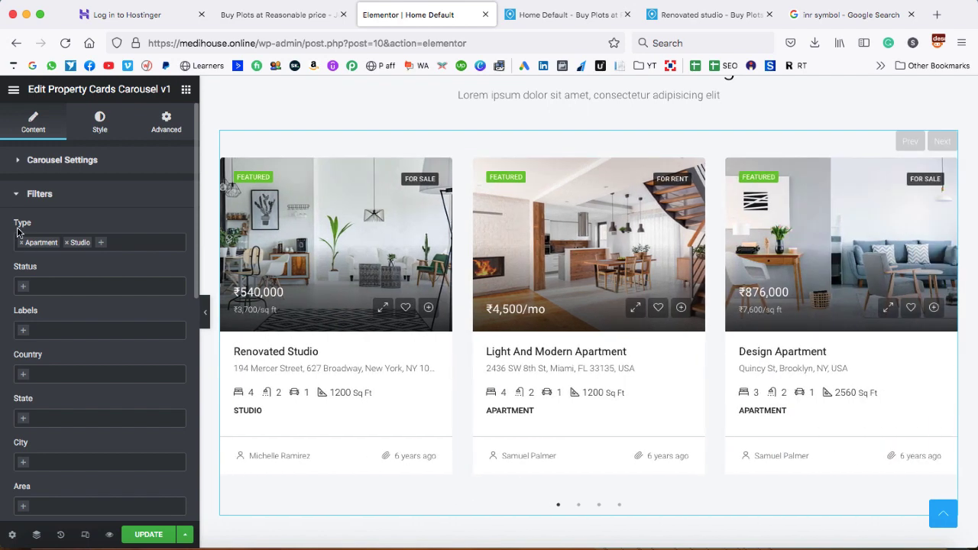
click(103, 246)
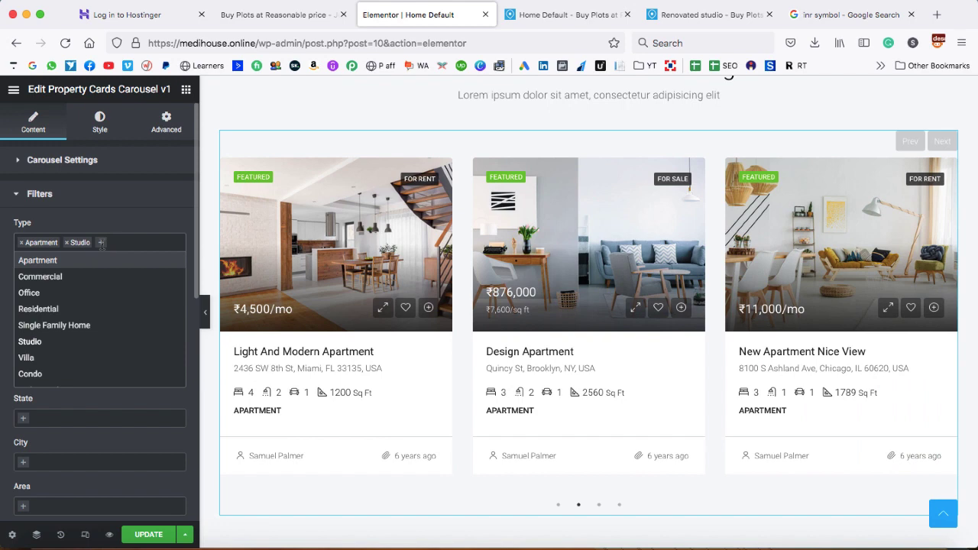
click(29, 357)
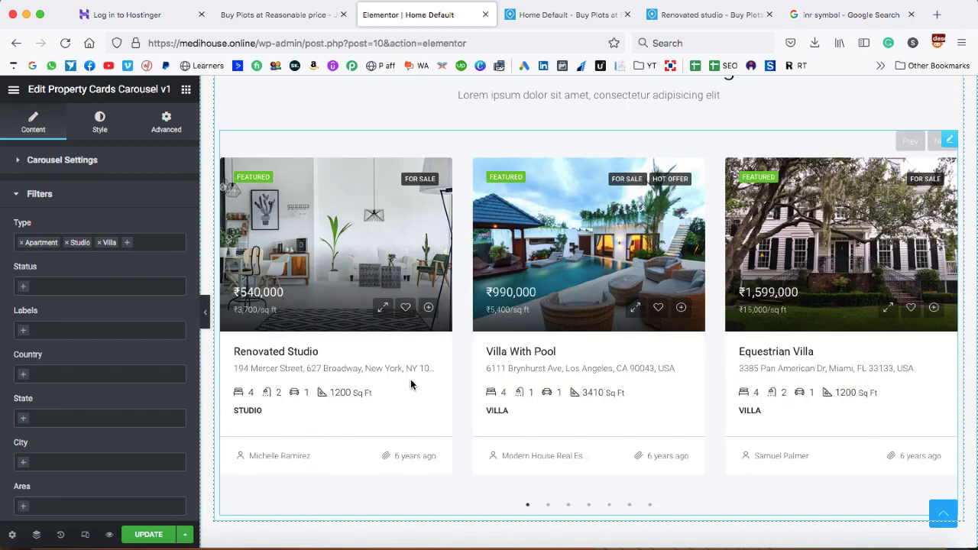
click(935, 143)
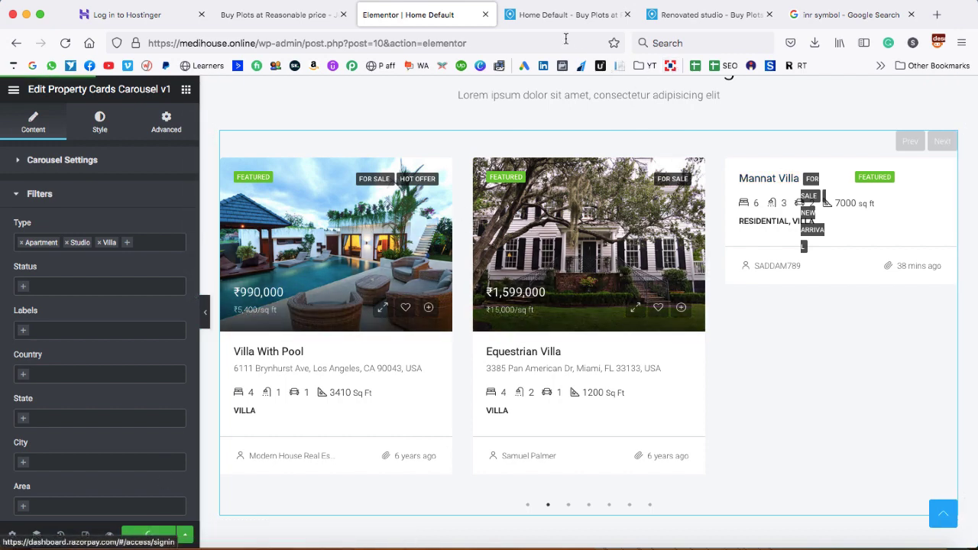
Reload the live homepage and page through the featured listings carousel to the villas
click(565, 16)
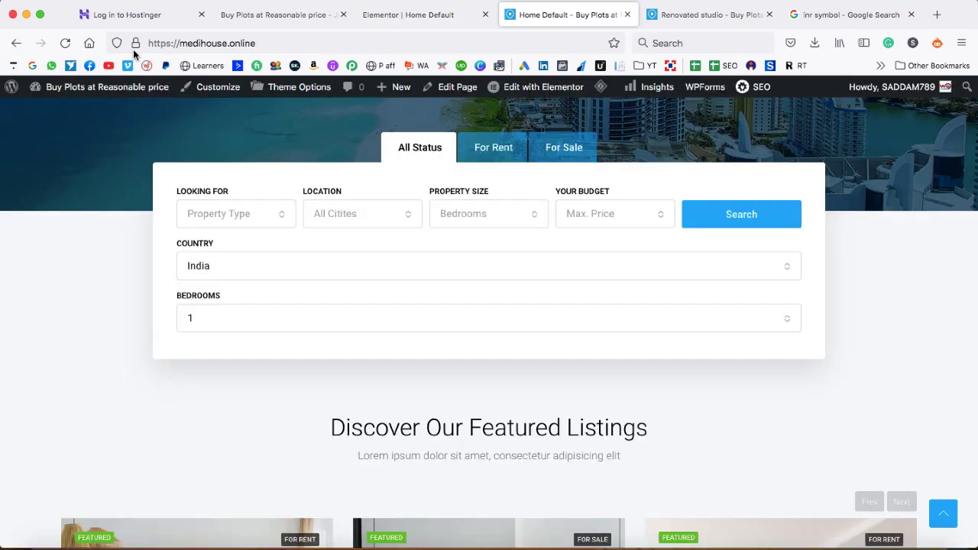
click(65, 43)
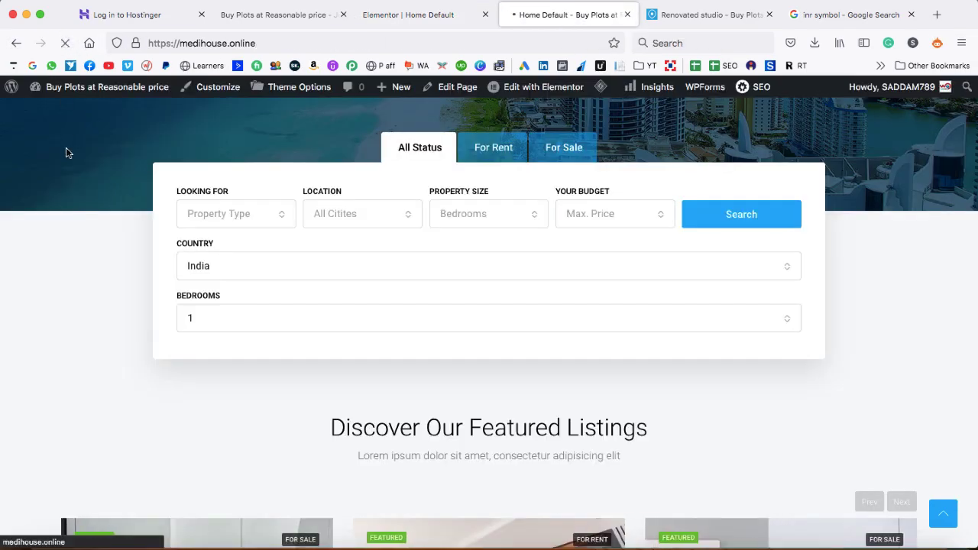
scroll(72, 237, down, 10)
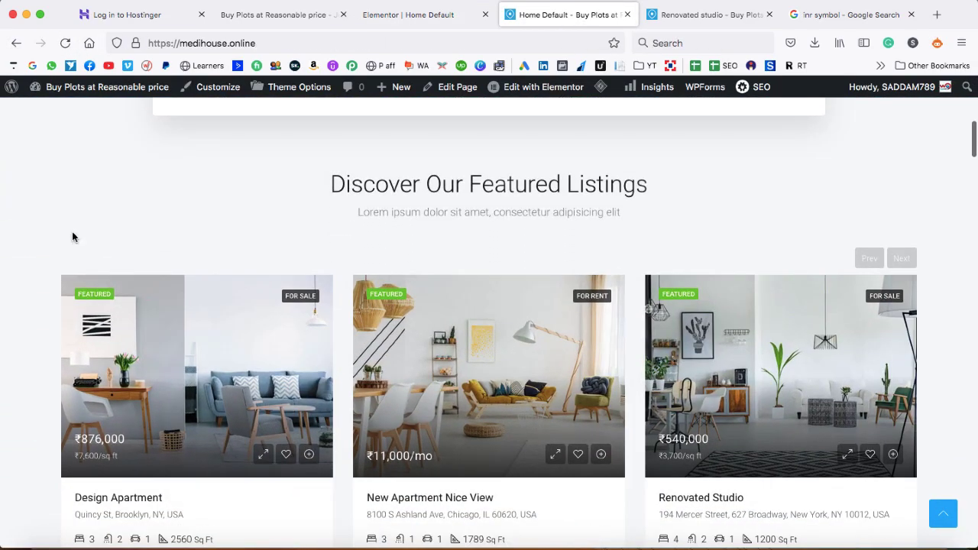
click(897, 259)
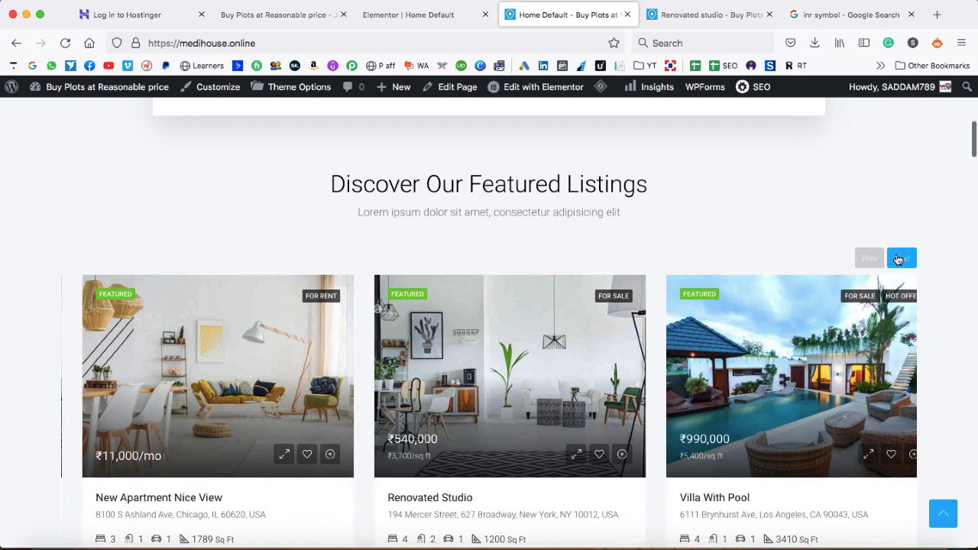
click(900, 257)
click(900, 257)
click(901, 257)
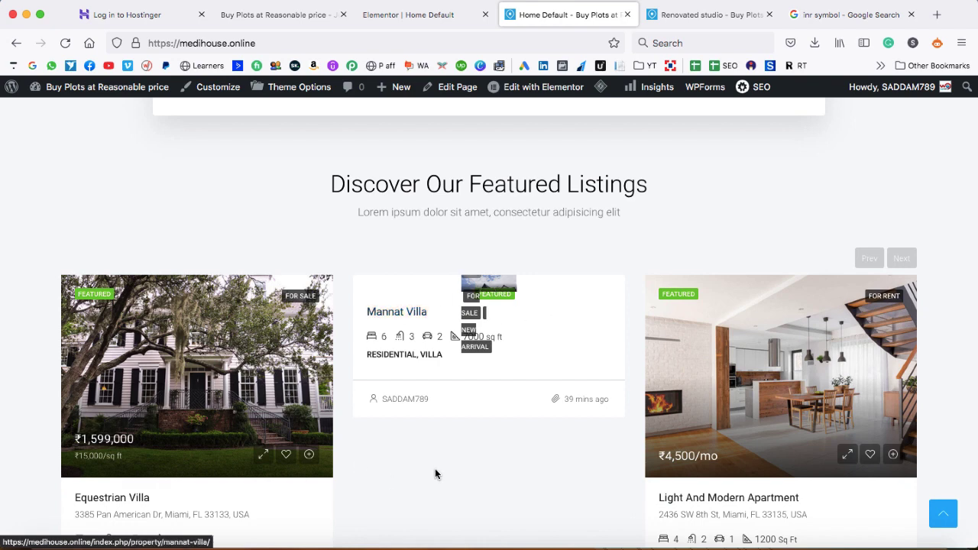
Open the Mannat Villa page and review its ₹15,000,000 price, Overview and Description
click(398, 313)
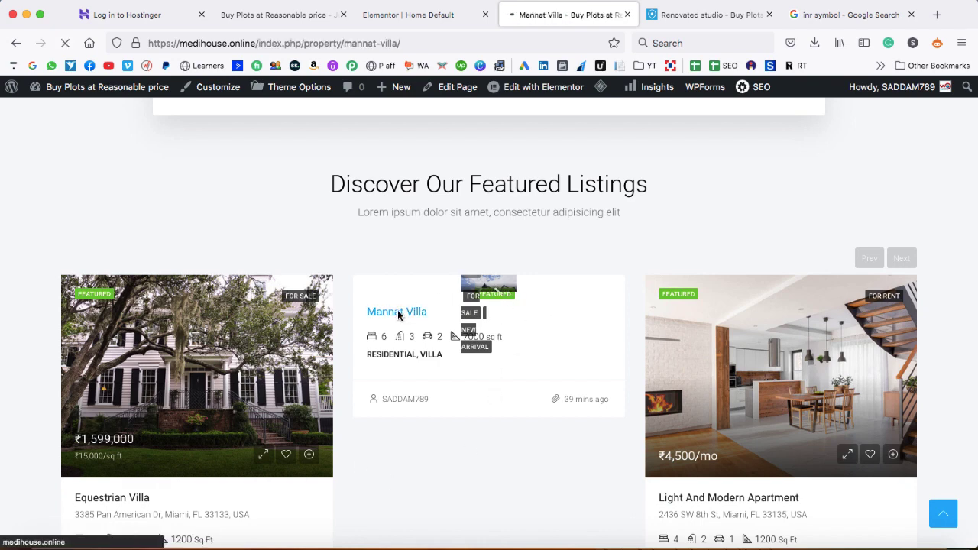
scroll(425, 293, down, 8)
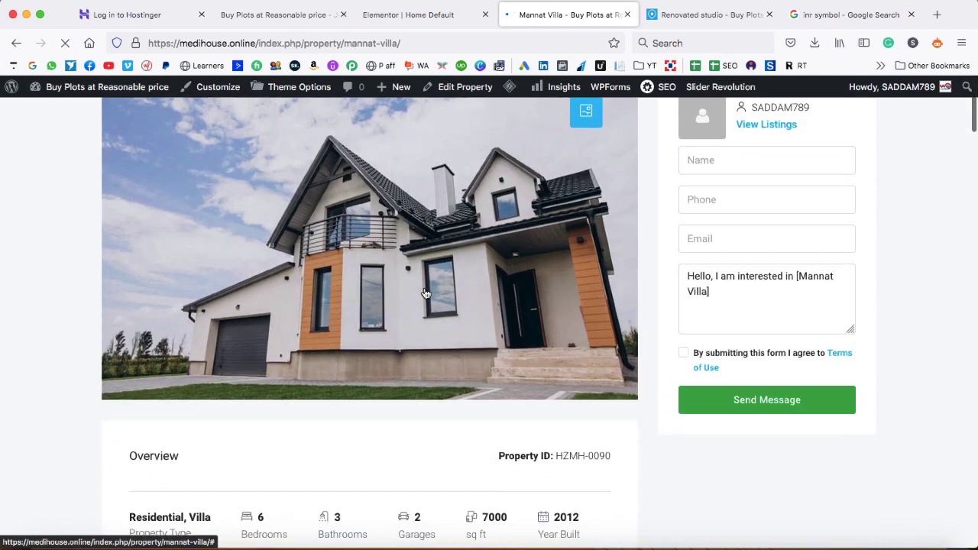
scroll(425, 292, down, 3)
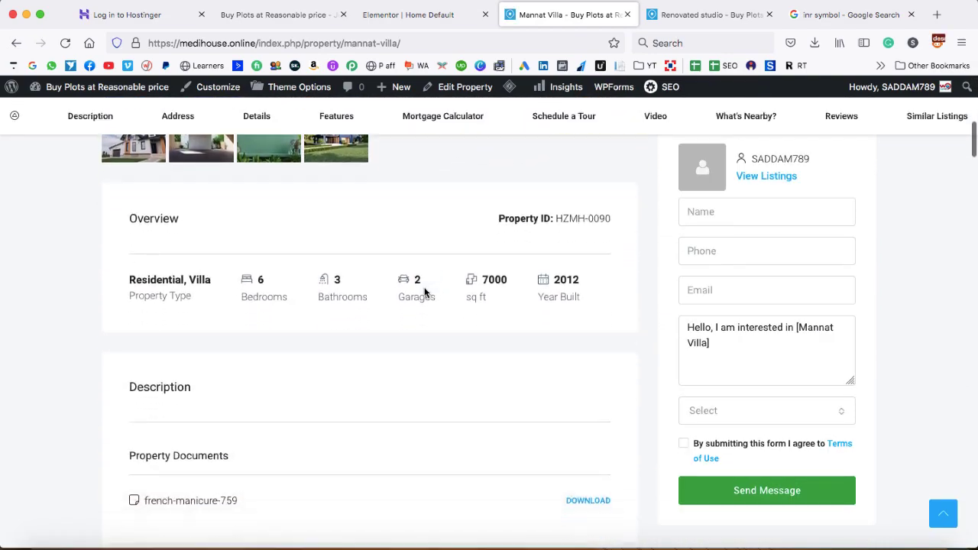
scroll(425, 293, up, 10)
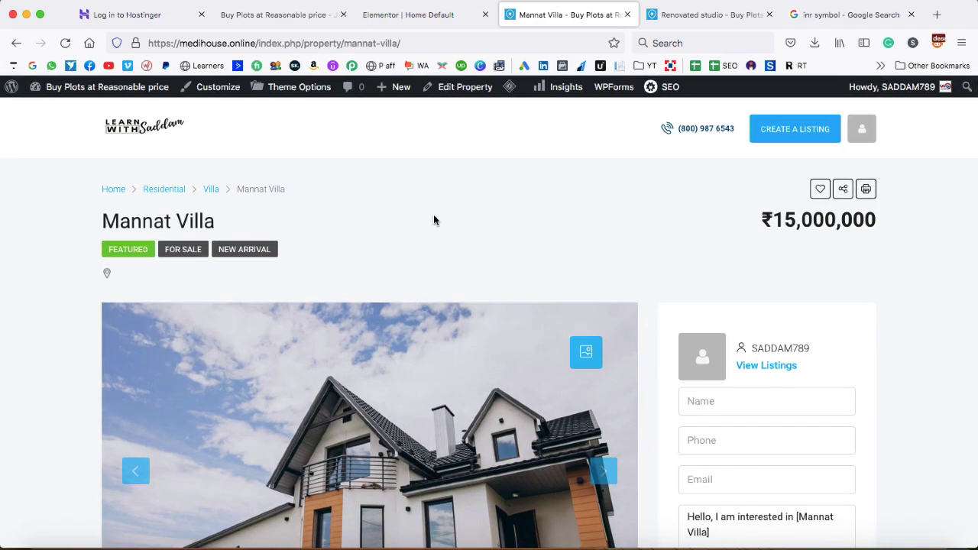
Close the Elementor editor and Hello world homepage tabs and return to the admin Dashboard
click(486, 14)
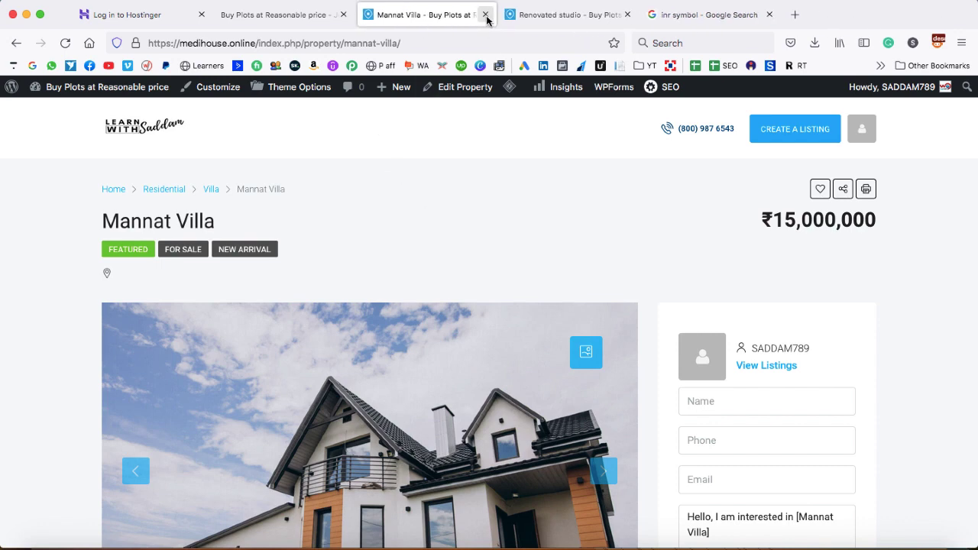
click(303, 17)
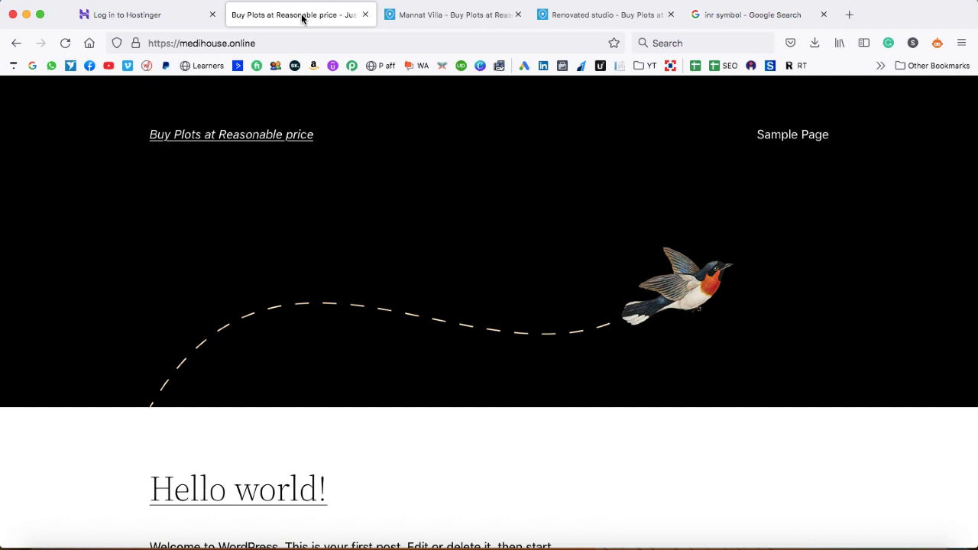
click(366, 15)
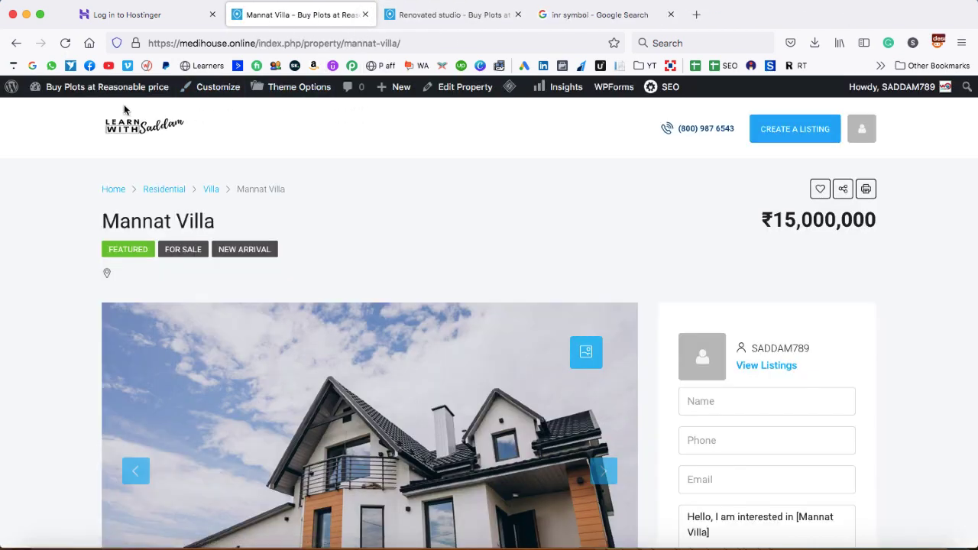
mouse_move(88, 90)
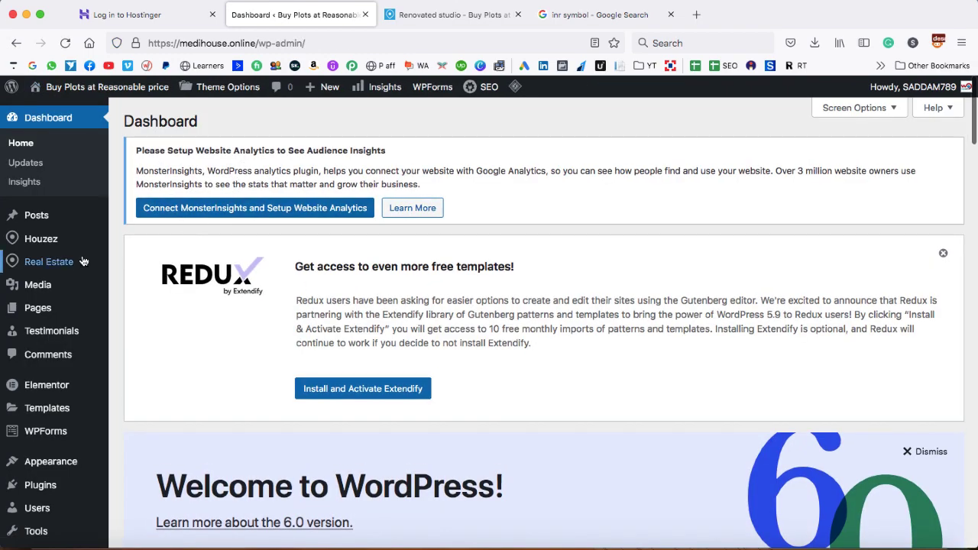
mouse_move(67, 262)
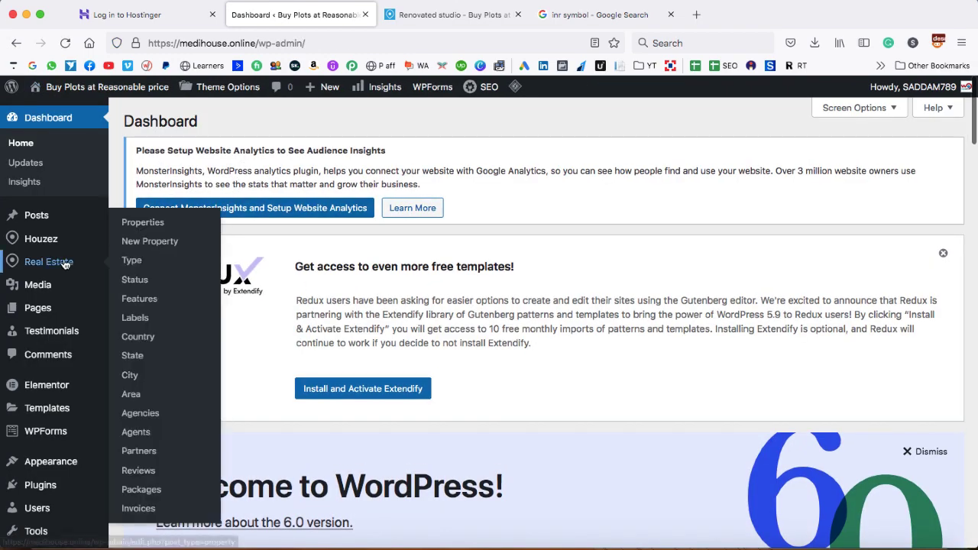
In Real Estate > Properties, find Single family home and move it to the Trash
click(141, 223)
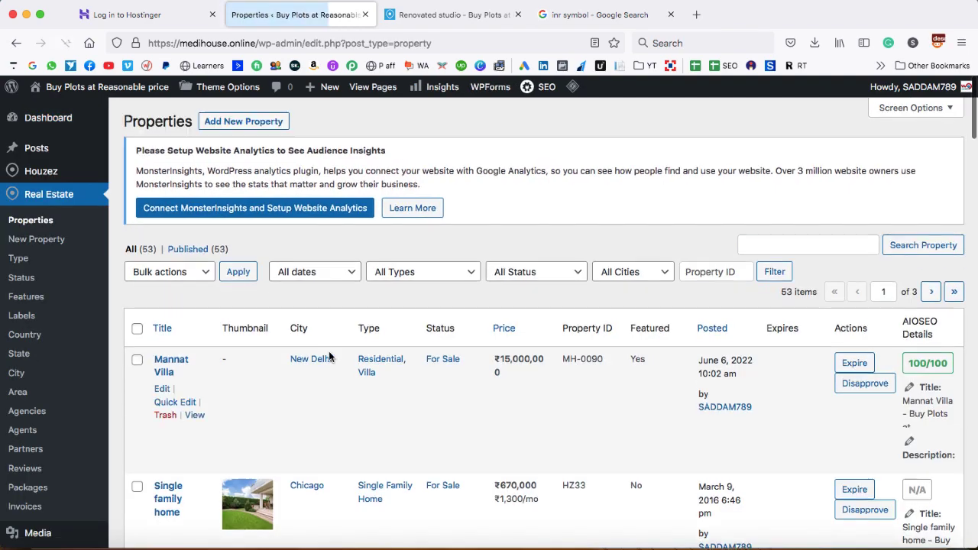
scroll(328, 357, down, 2)
scroll(328, 356, down, 3)
scroll(359, 355, down, 2)
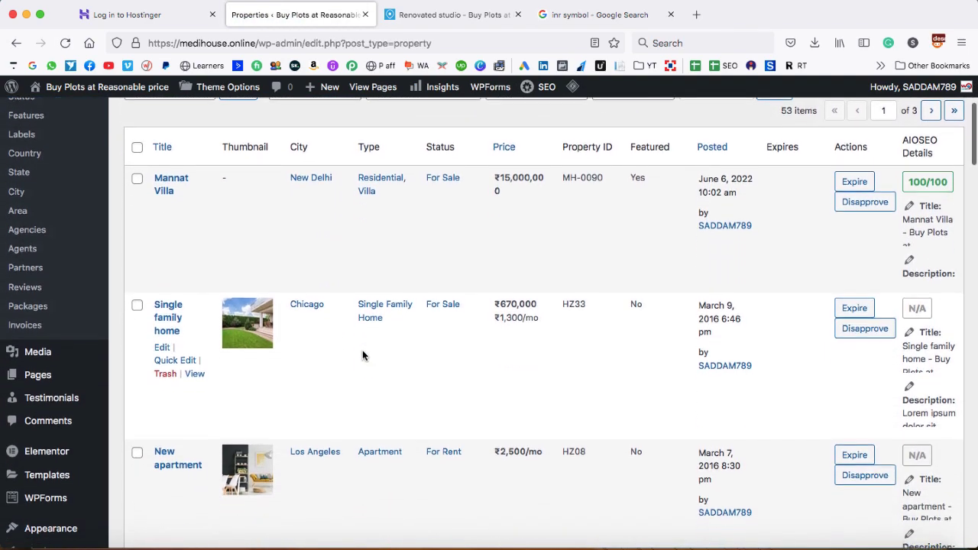
scroll(362, 355, down, 8)
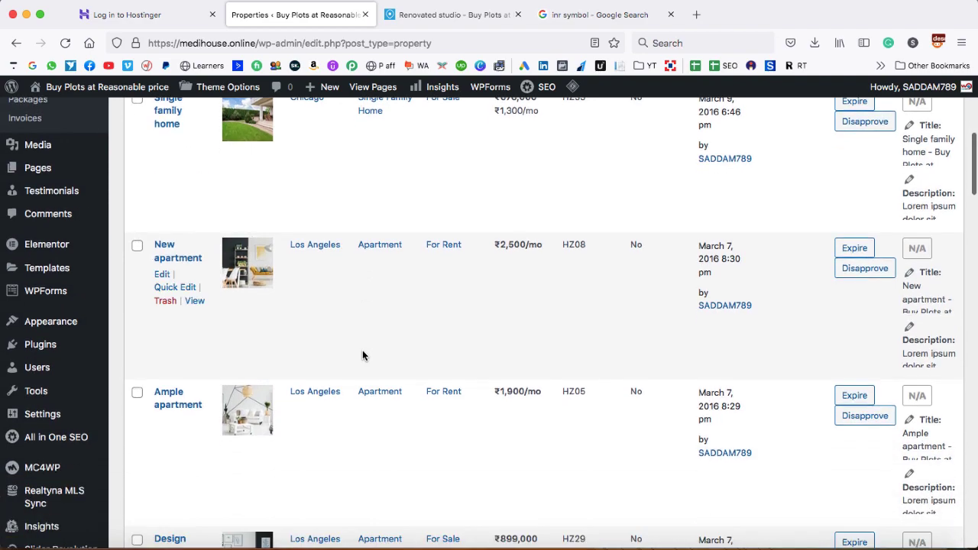
scroll(362, 354, down, 8)
scroll(362, 354, up, 15)
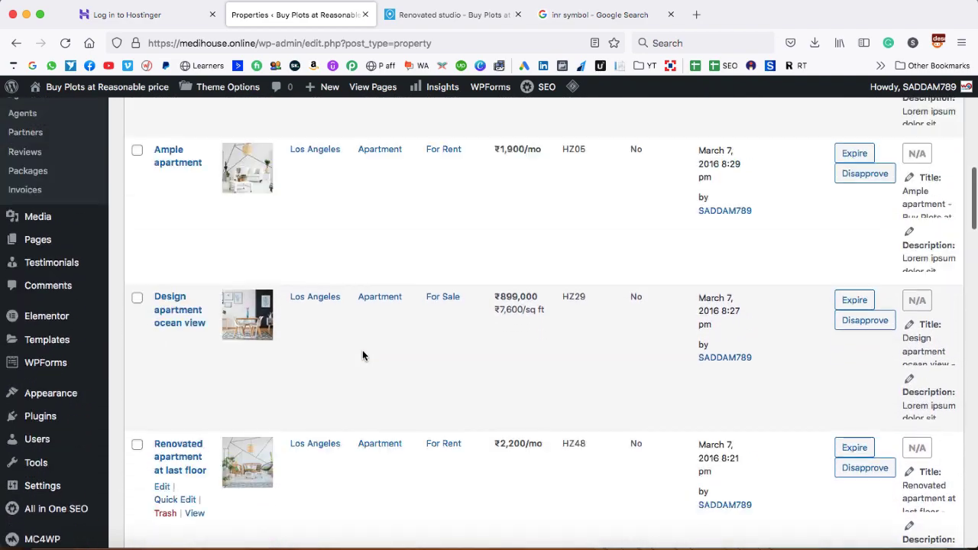
scroll(363, 355, up, 3)
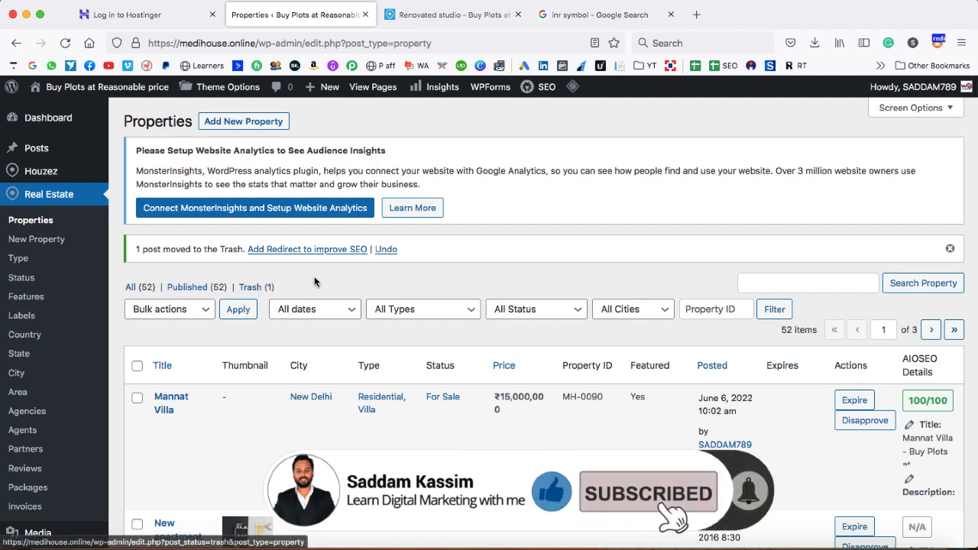
scroll(314, 276, down, 10)
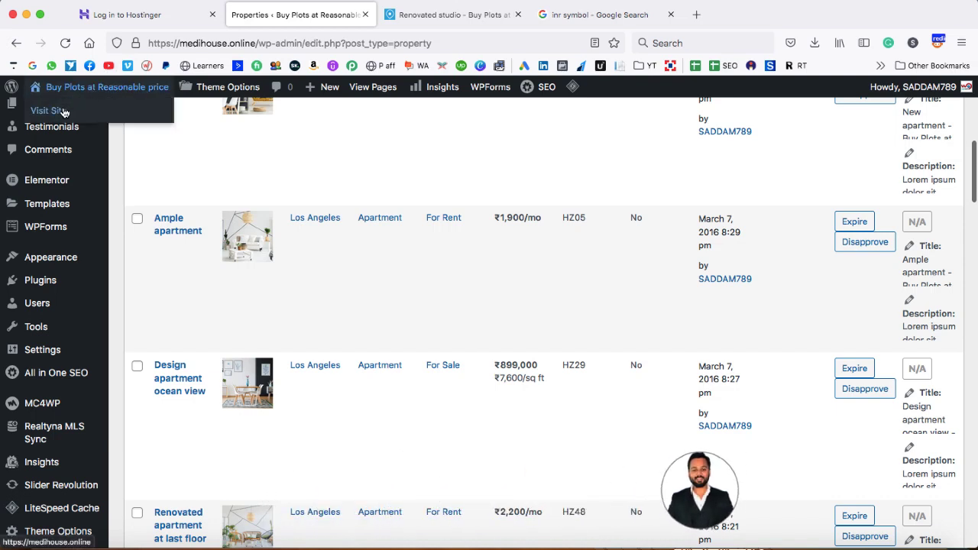
Open the live Medihouse homepage in a new tab and scroll to its featured carousel and Residential section
super+click(61, 110)
click(413, 23)
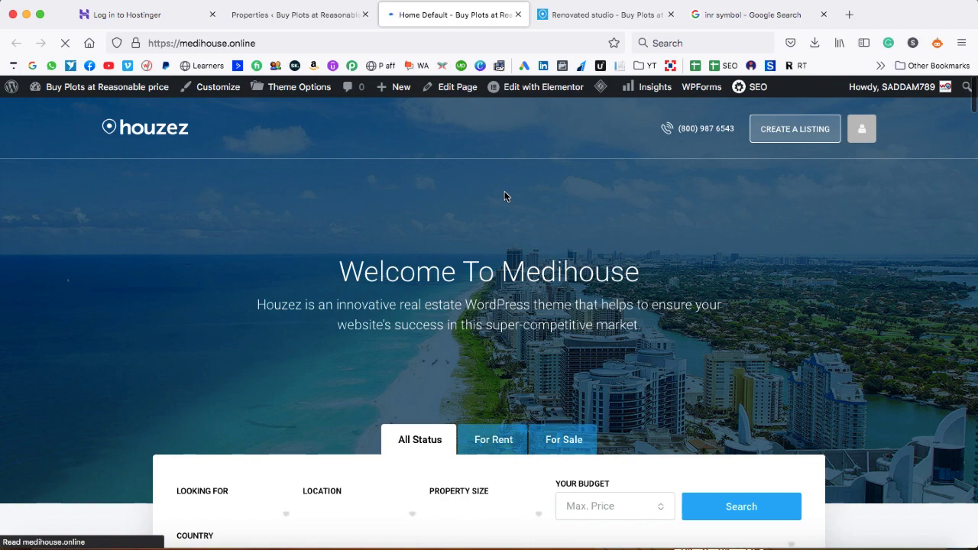
scroll(504, 196, down, 8)
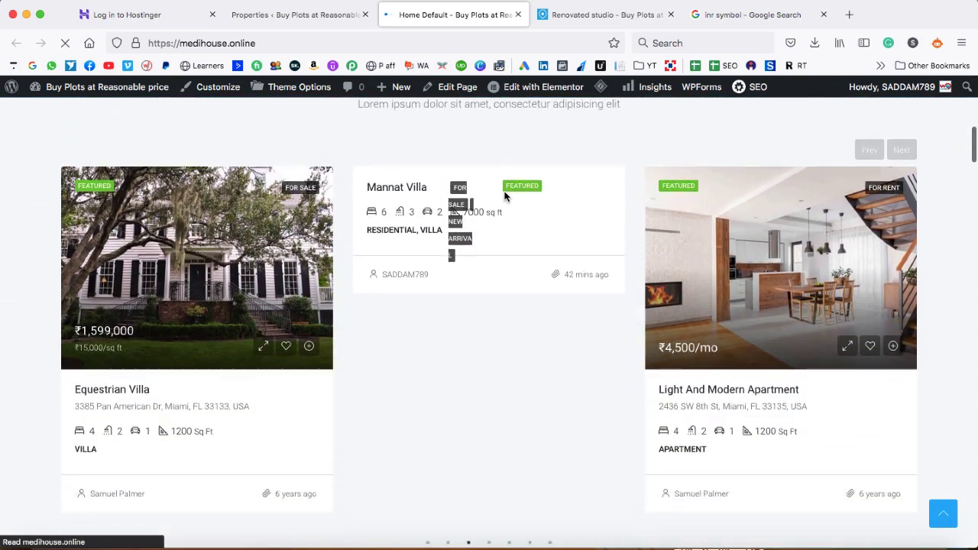
scroll(504, 196, down, 6)
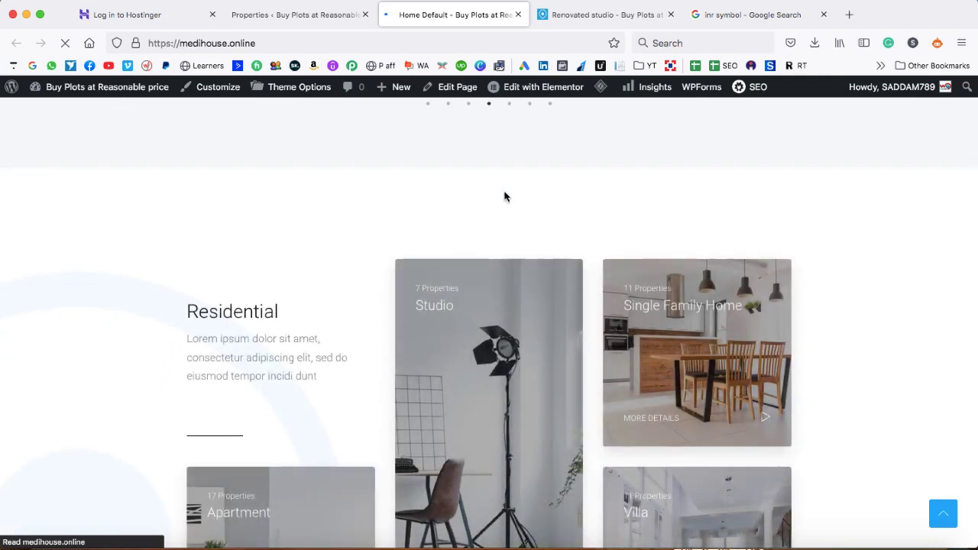